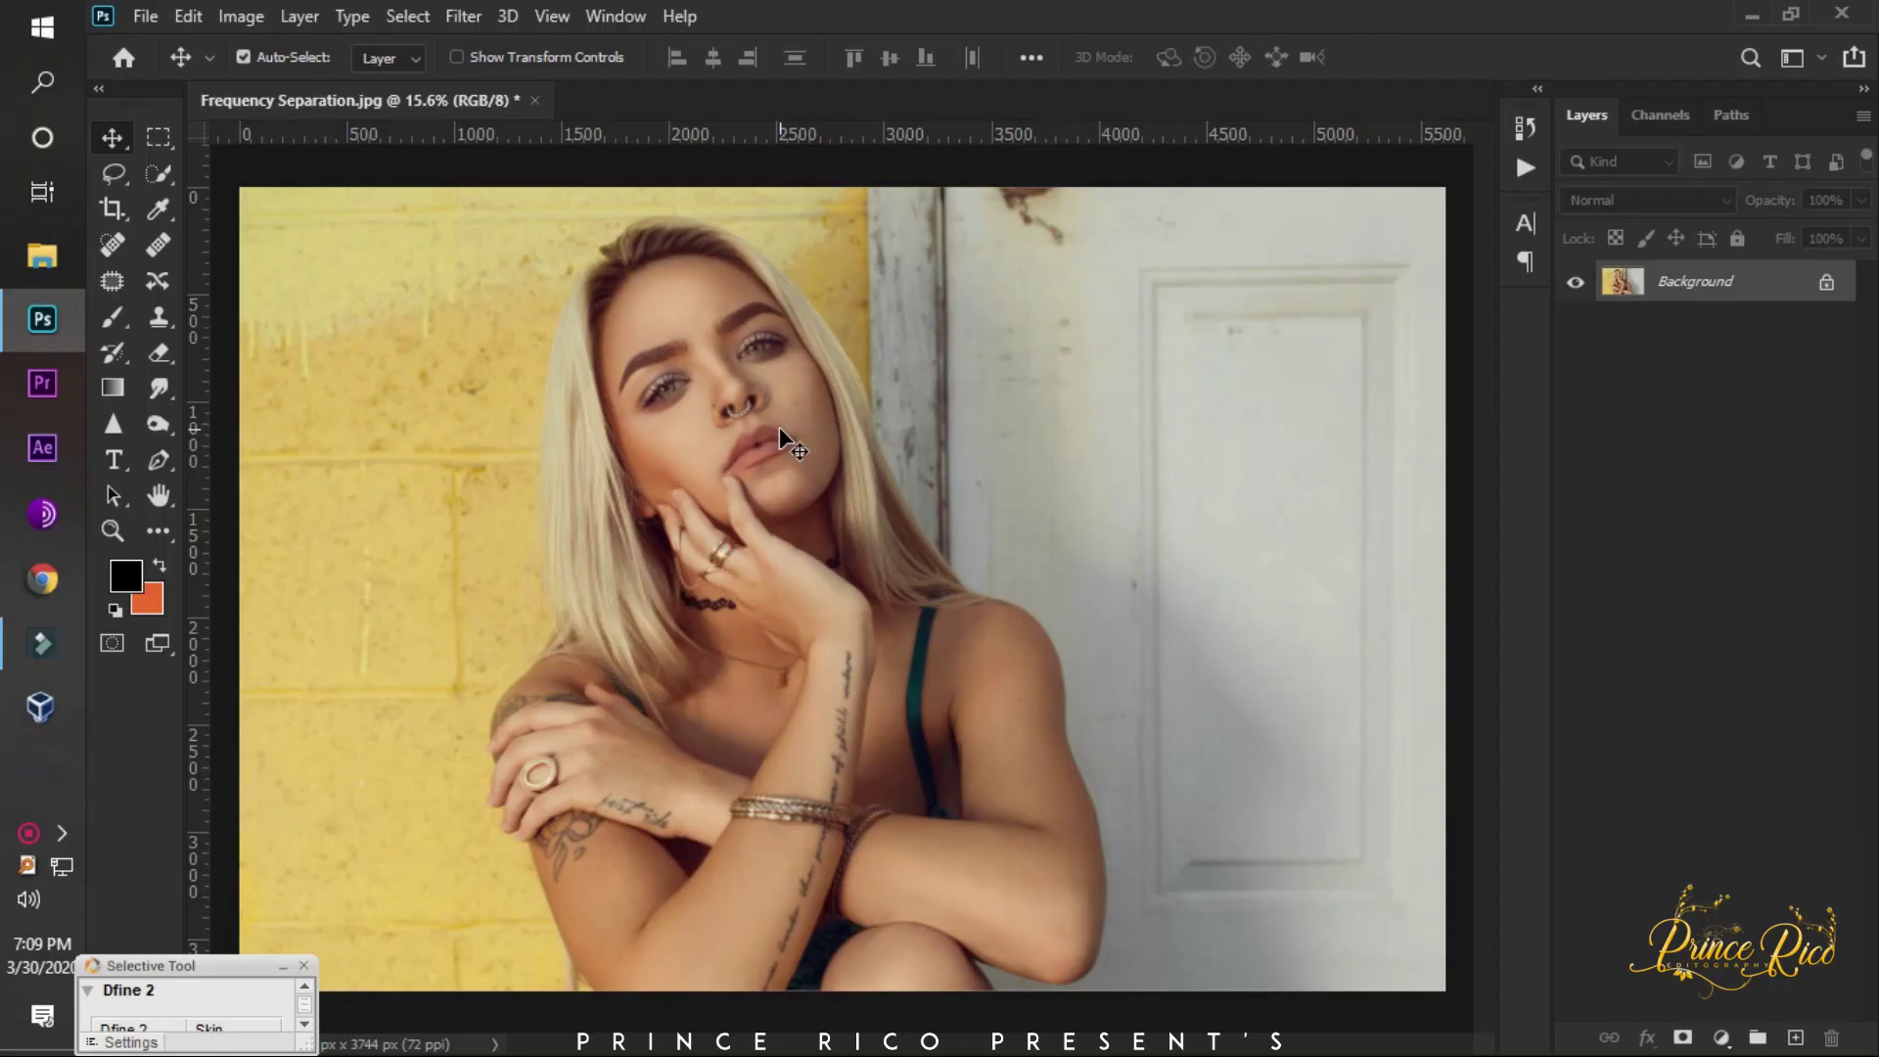
Zoom in close on the nose and the cheek moles beside it.
left_click_drag(779, 427, 891, 480)
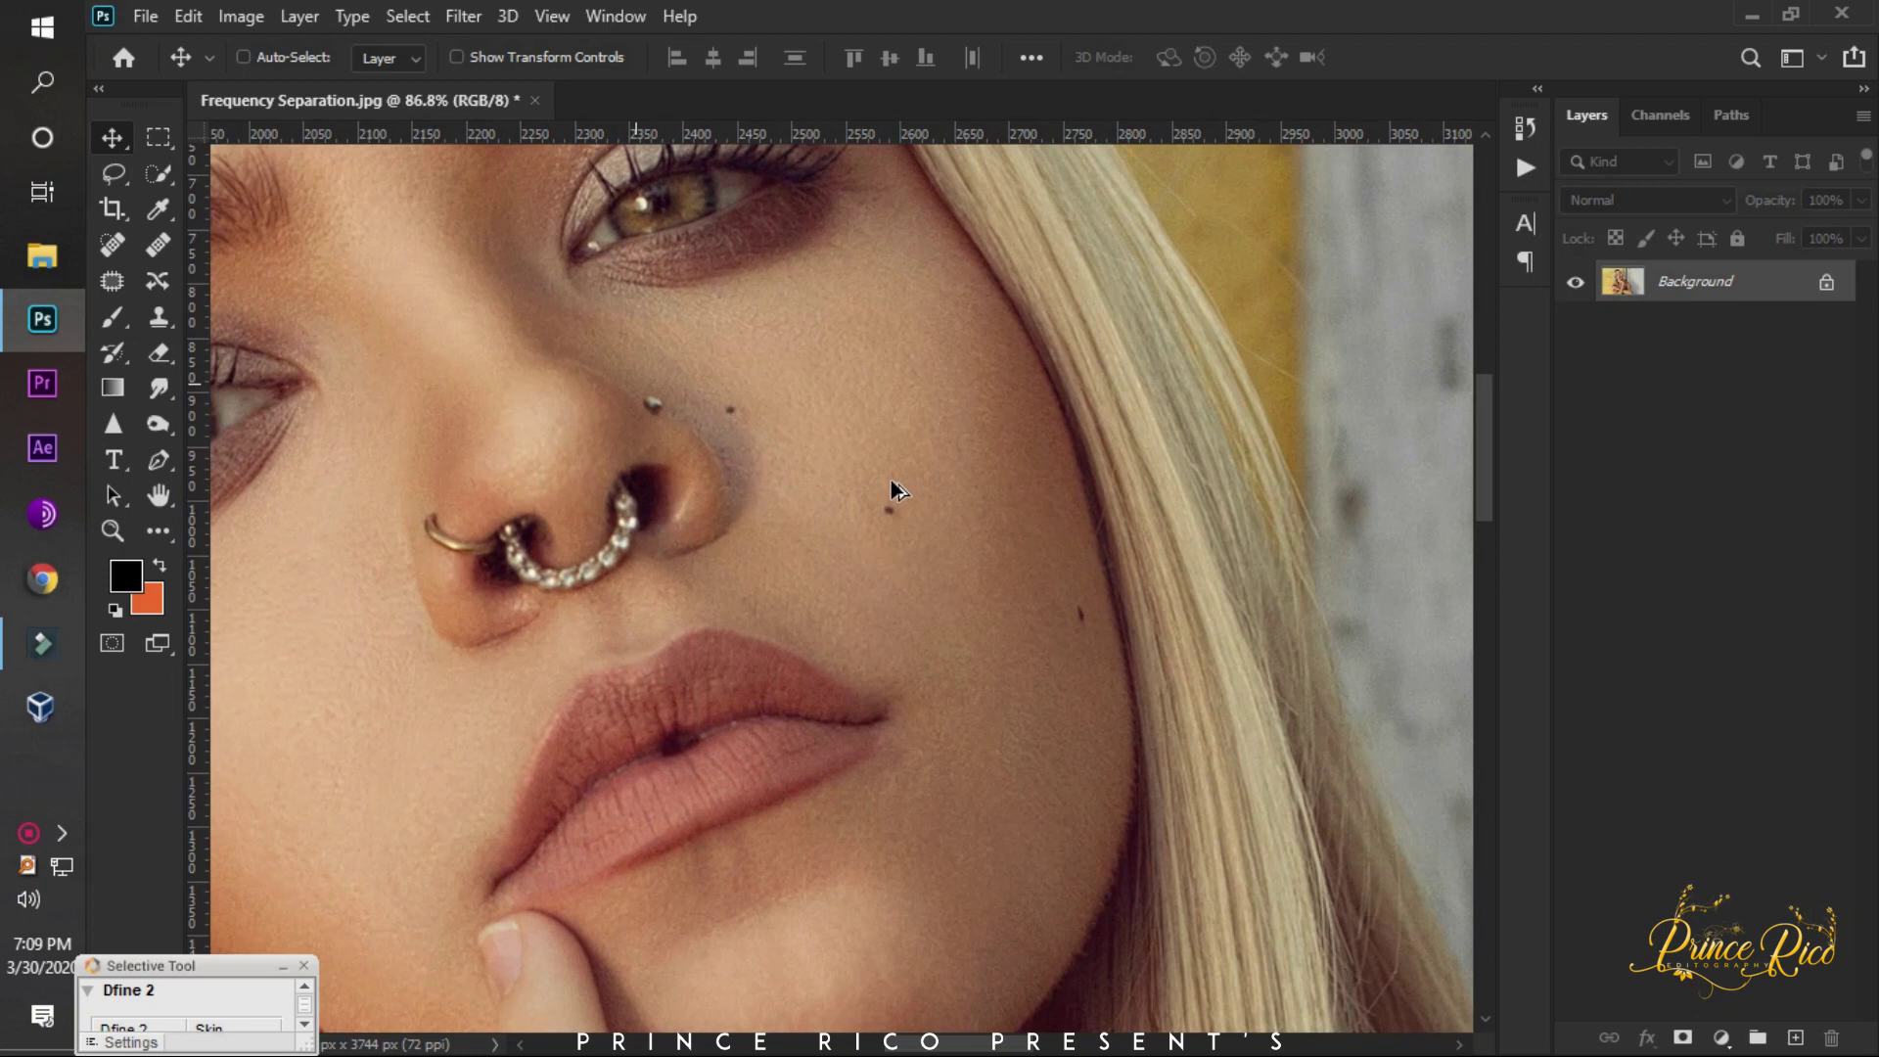
scroll(891, 490, "up", 1)
Spot-heal the dark mole on the cheek and the small mole beside the nose.
left_click(112, 244)
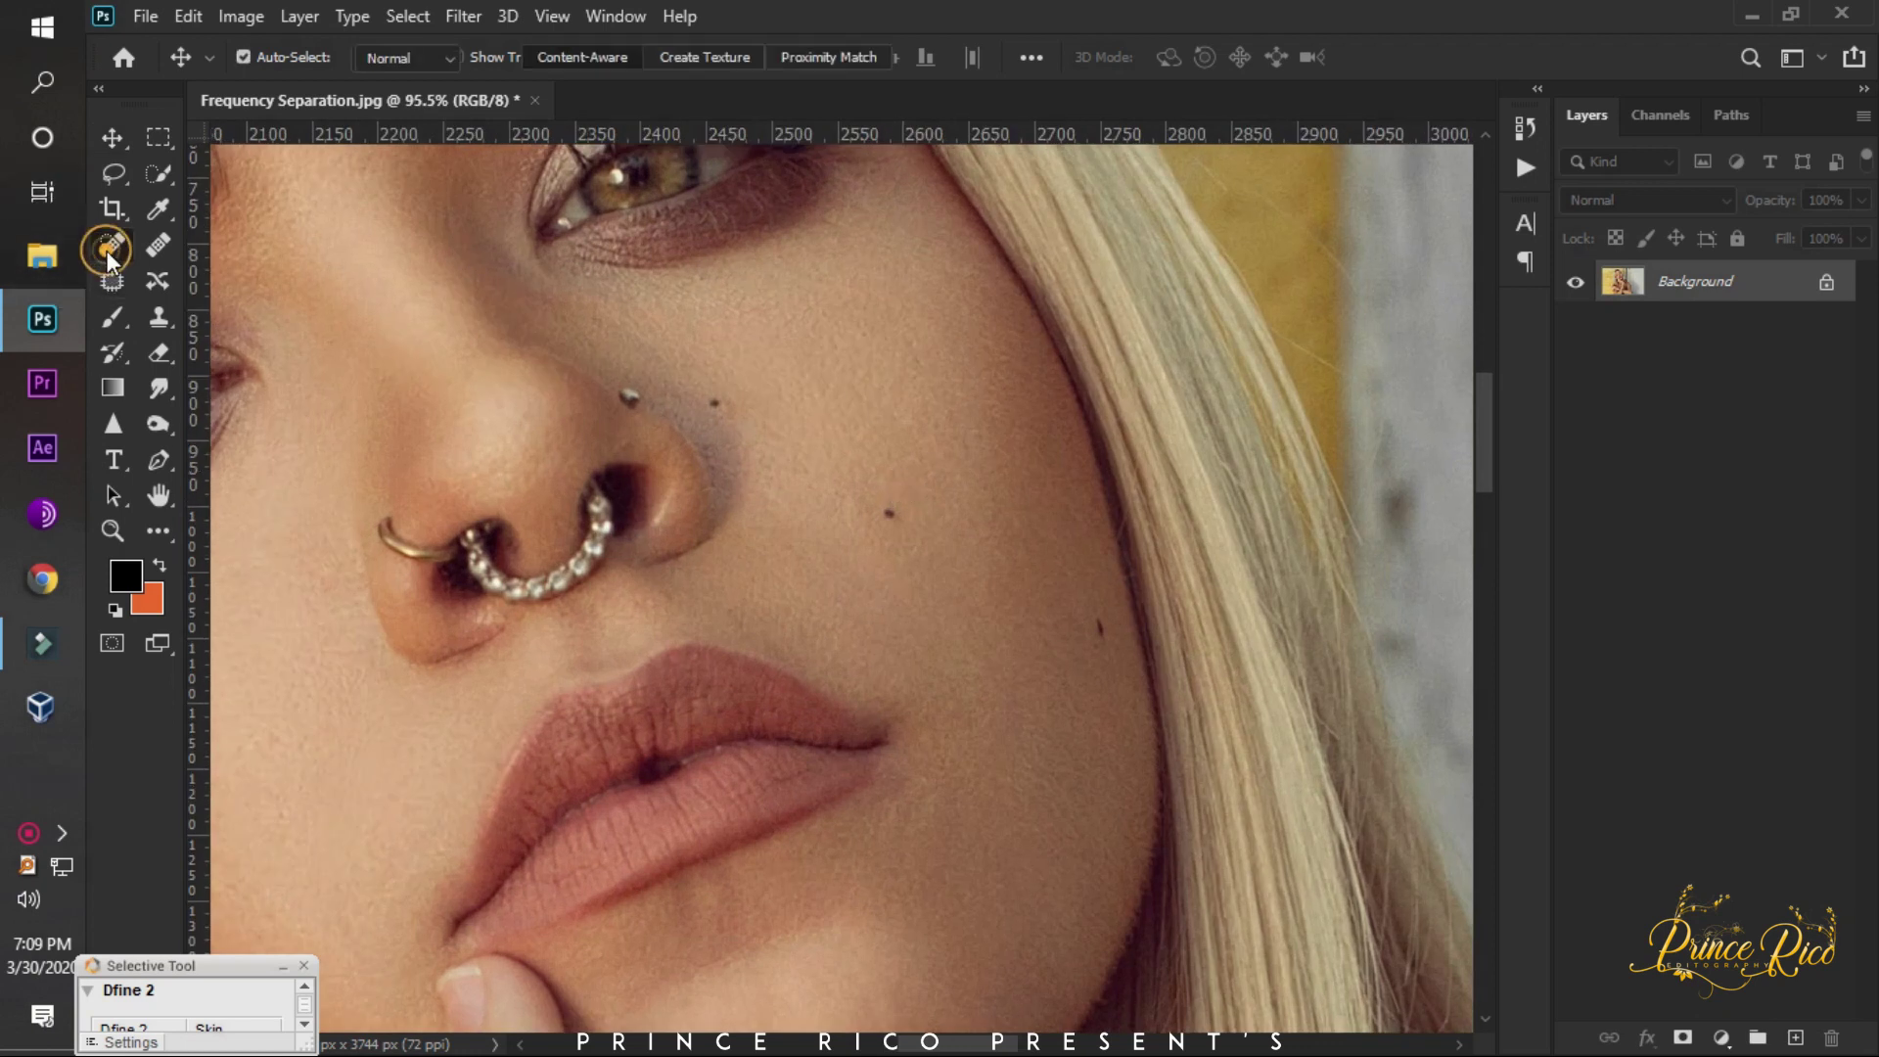
scroll(889, 511, "up", 3)
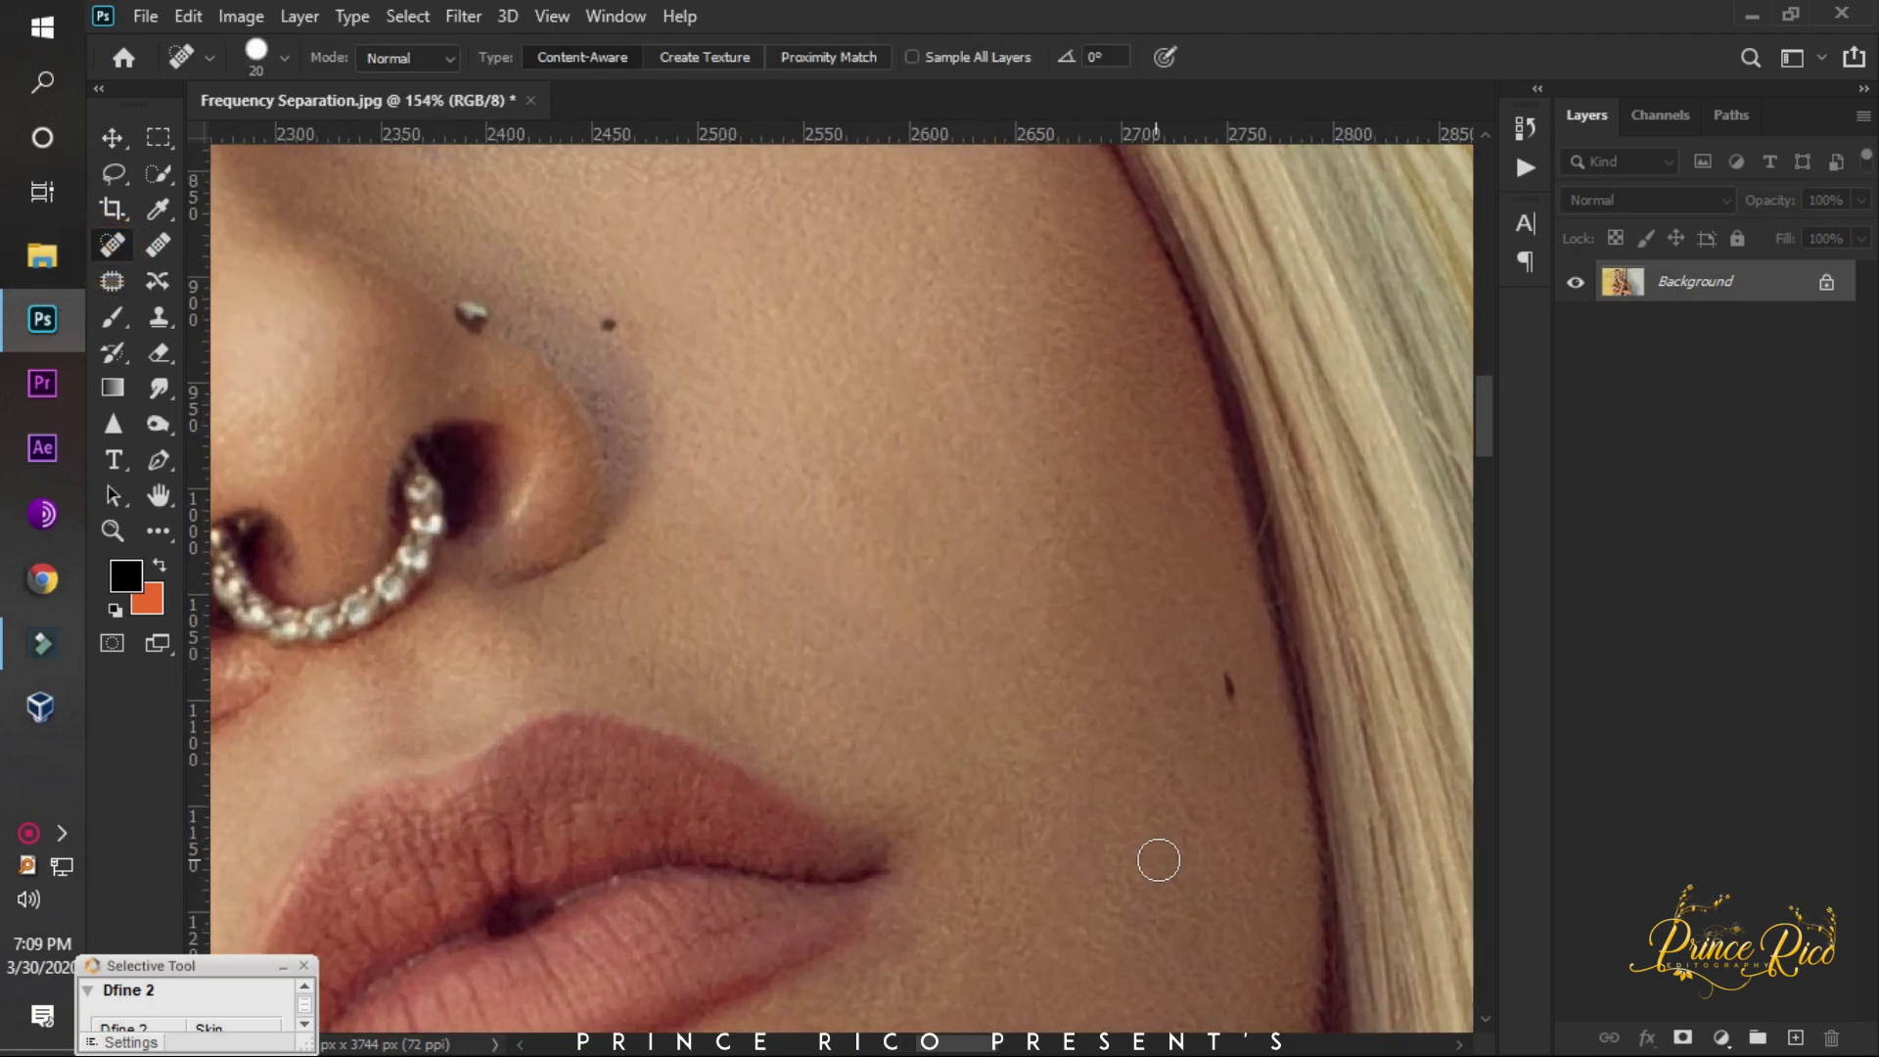
left_click(1226, 685)
left_click(608, 324)
Spot-heal the small blemishes on the shoulder and upper arm.
scroll(937, 481, "down", 4)
scroll(884, 484, "down", 2)
scroll(508, 608, "up", 1)
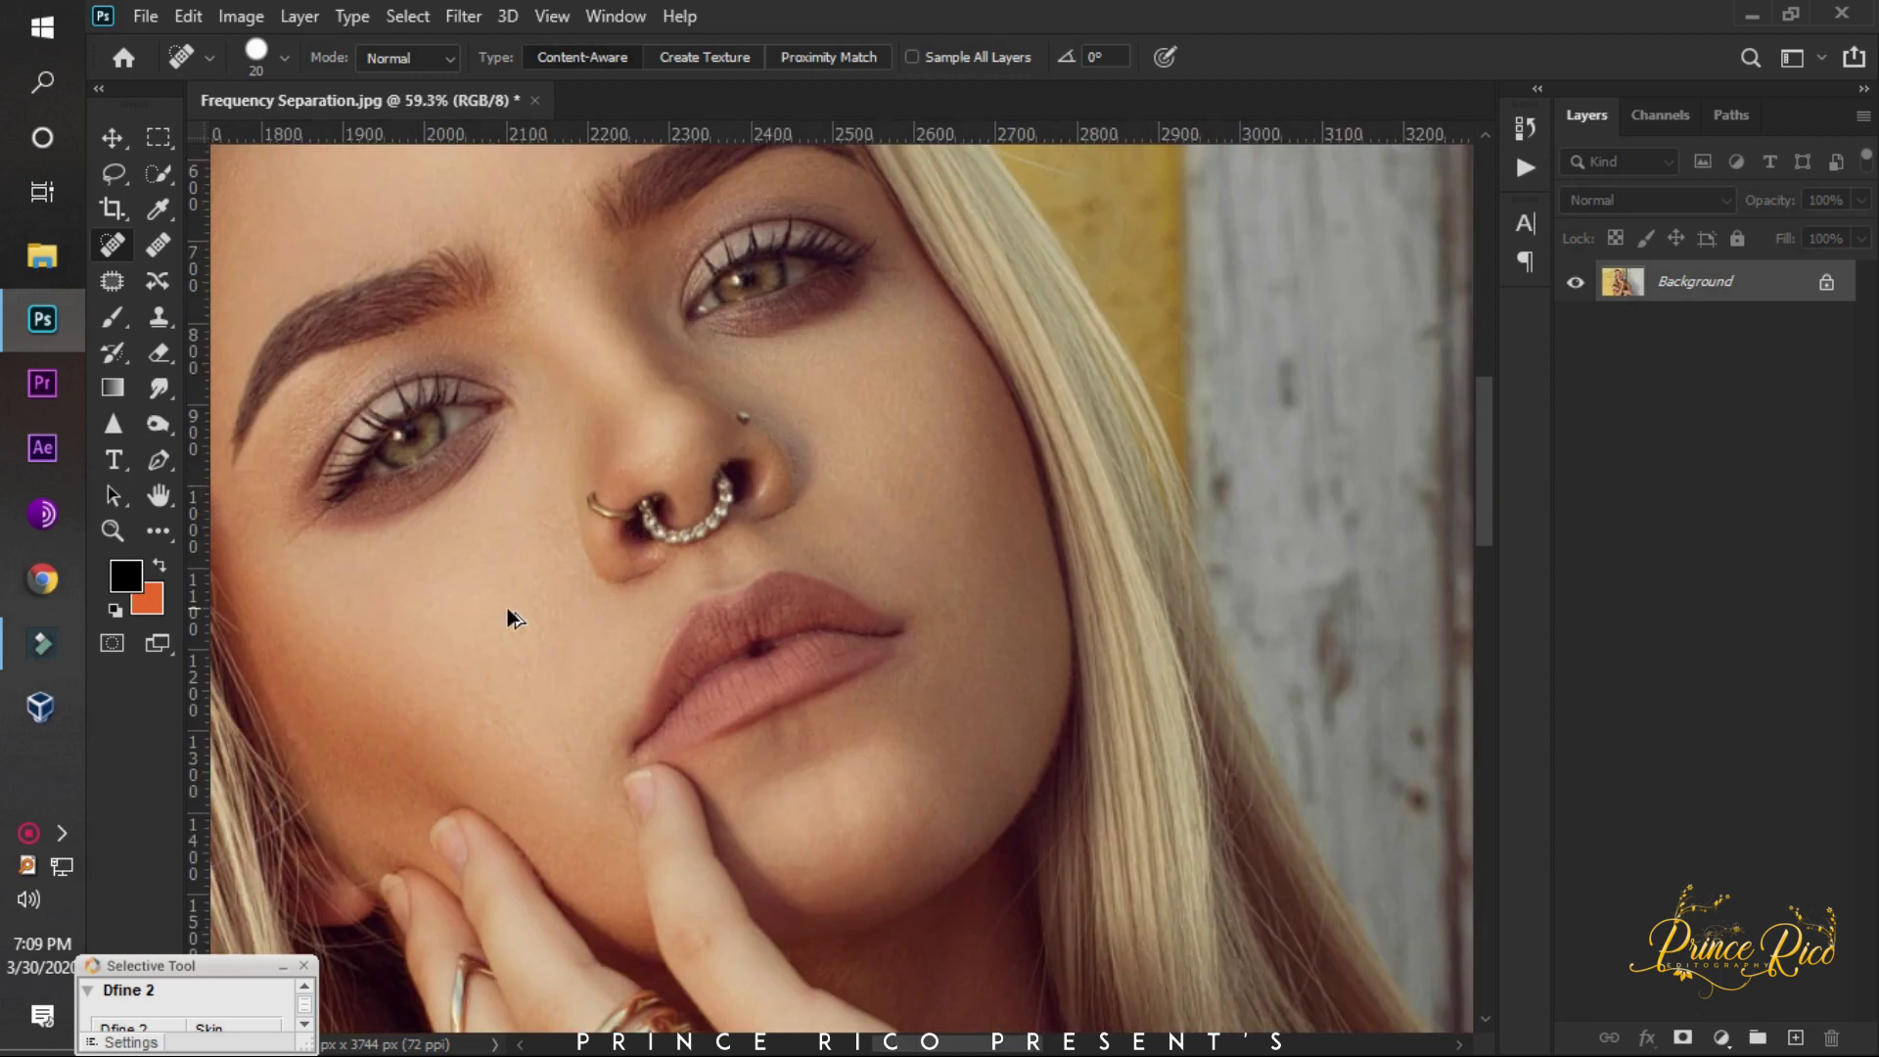
scroll(391, 584, "up", 4)
scroll(622, 534, "down", 1)
scroll(624, 534, "down", 3)
scroll(624, 535, "down", 2)
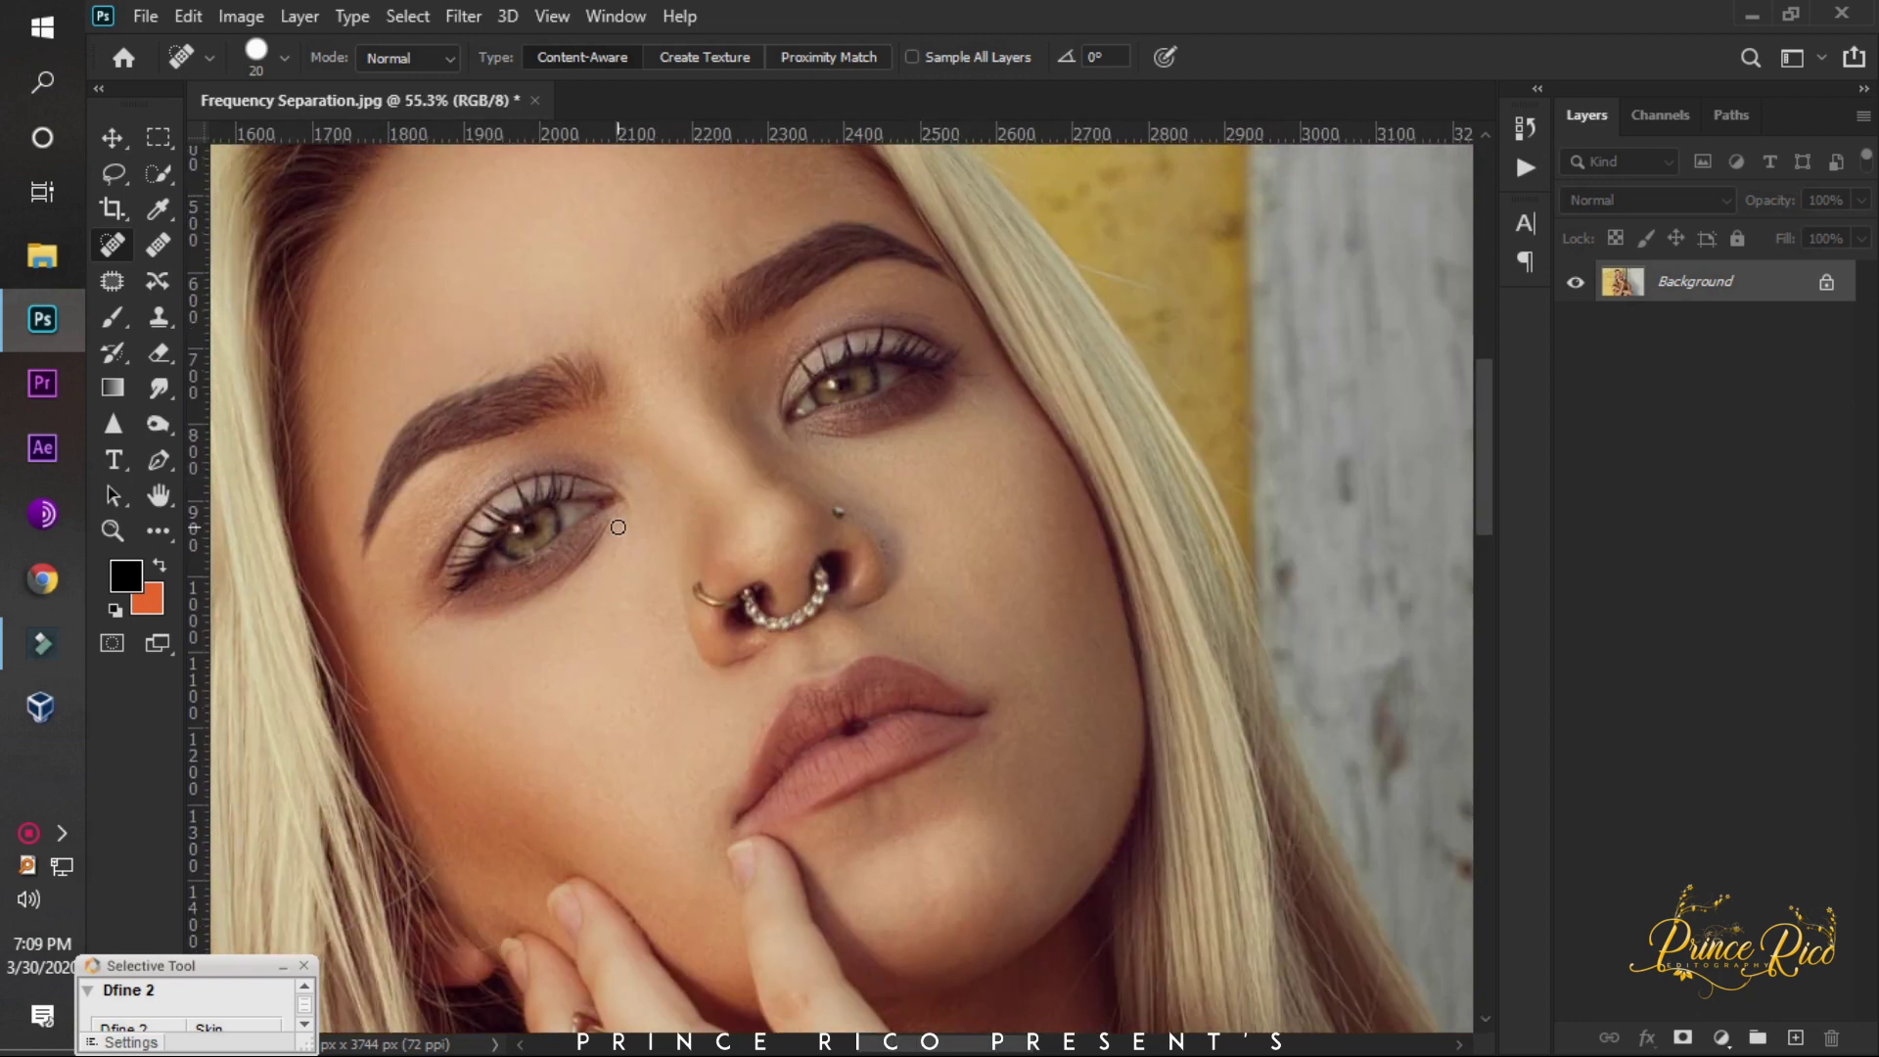
scroll(756, 428, "down", 2)
scroll(755, 429, "down", 2)
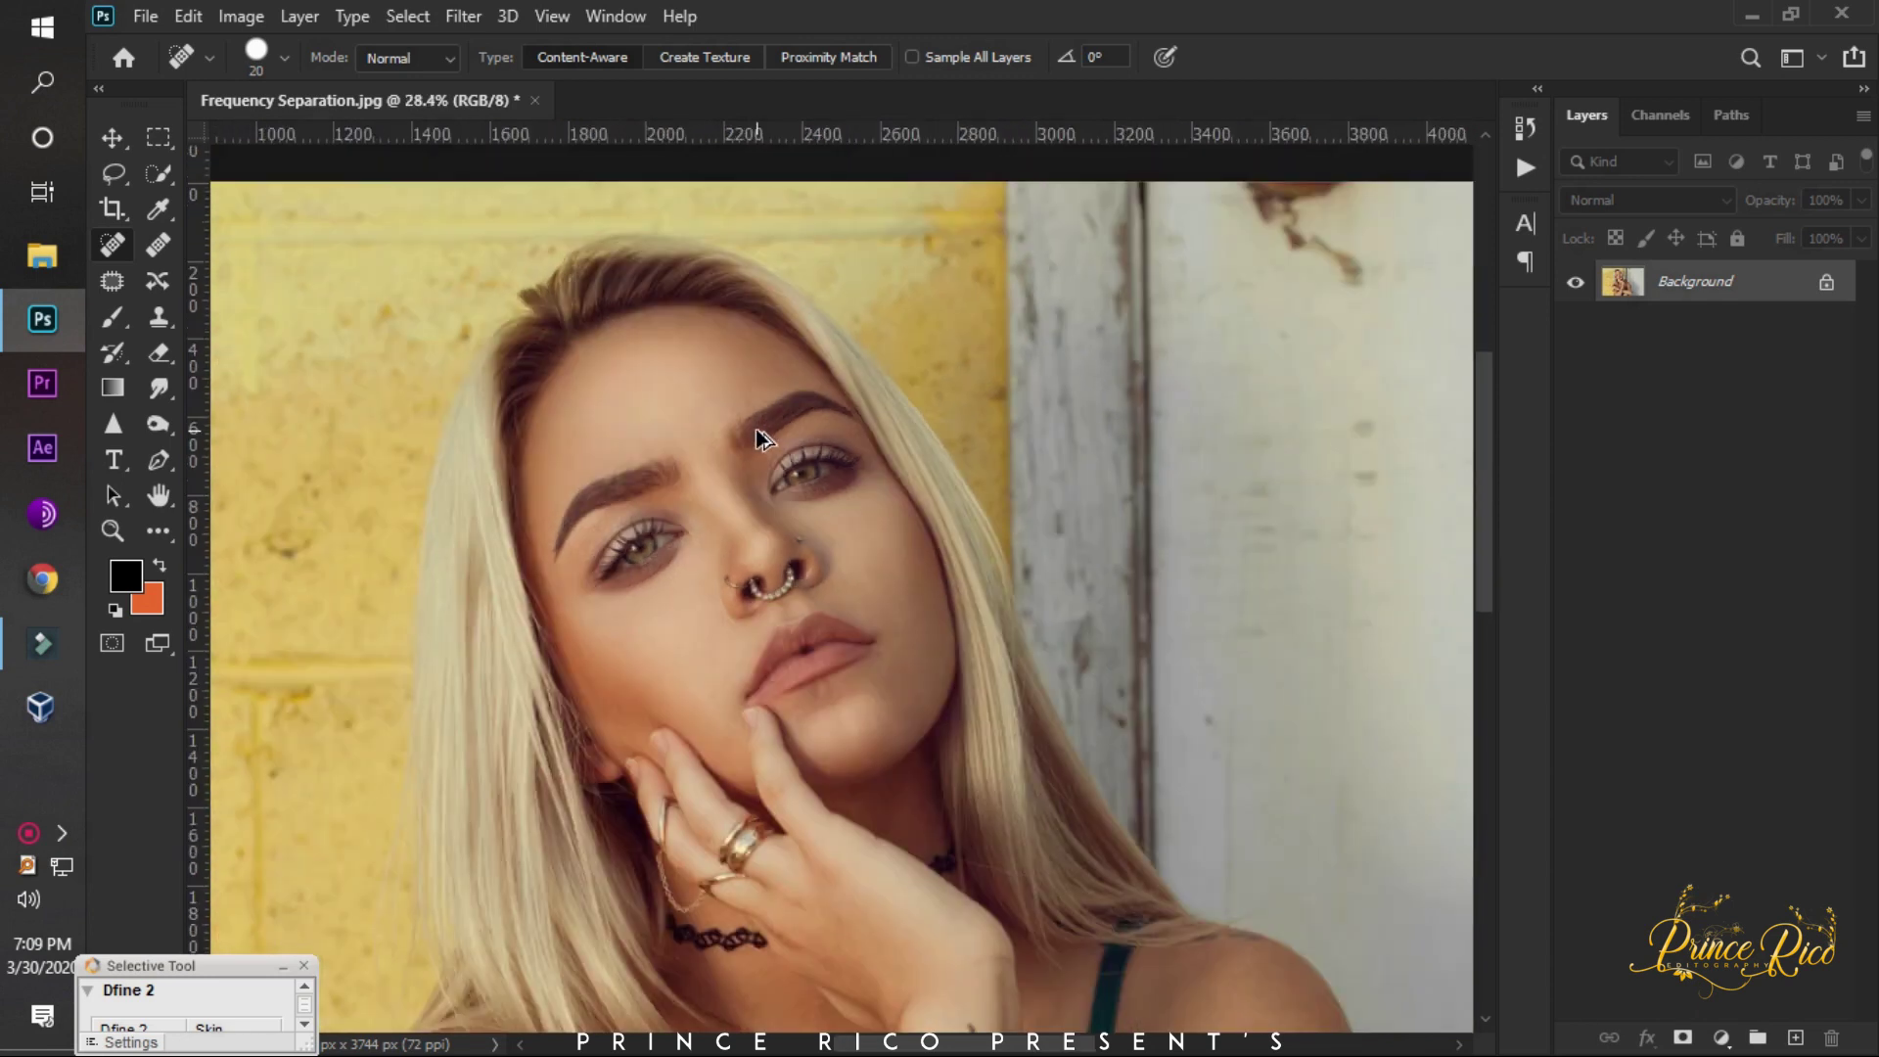
scroll(1077, 549, "down", 3)
scroll(1392, 682, "down", 2)
scroll(1141, 679, "up", 2)
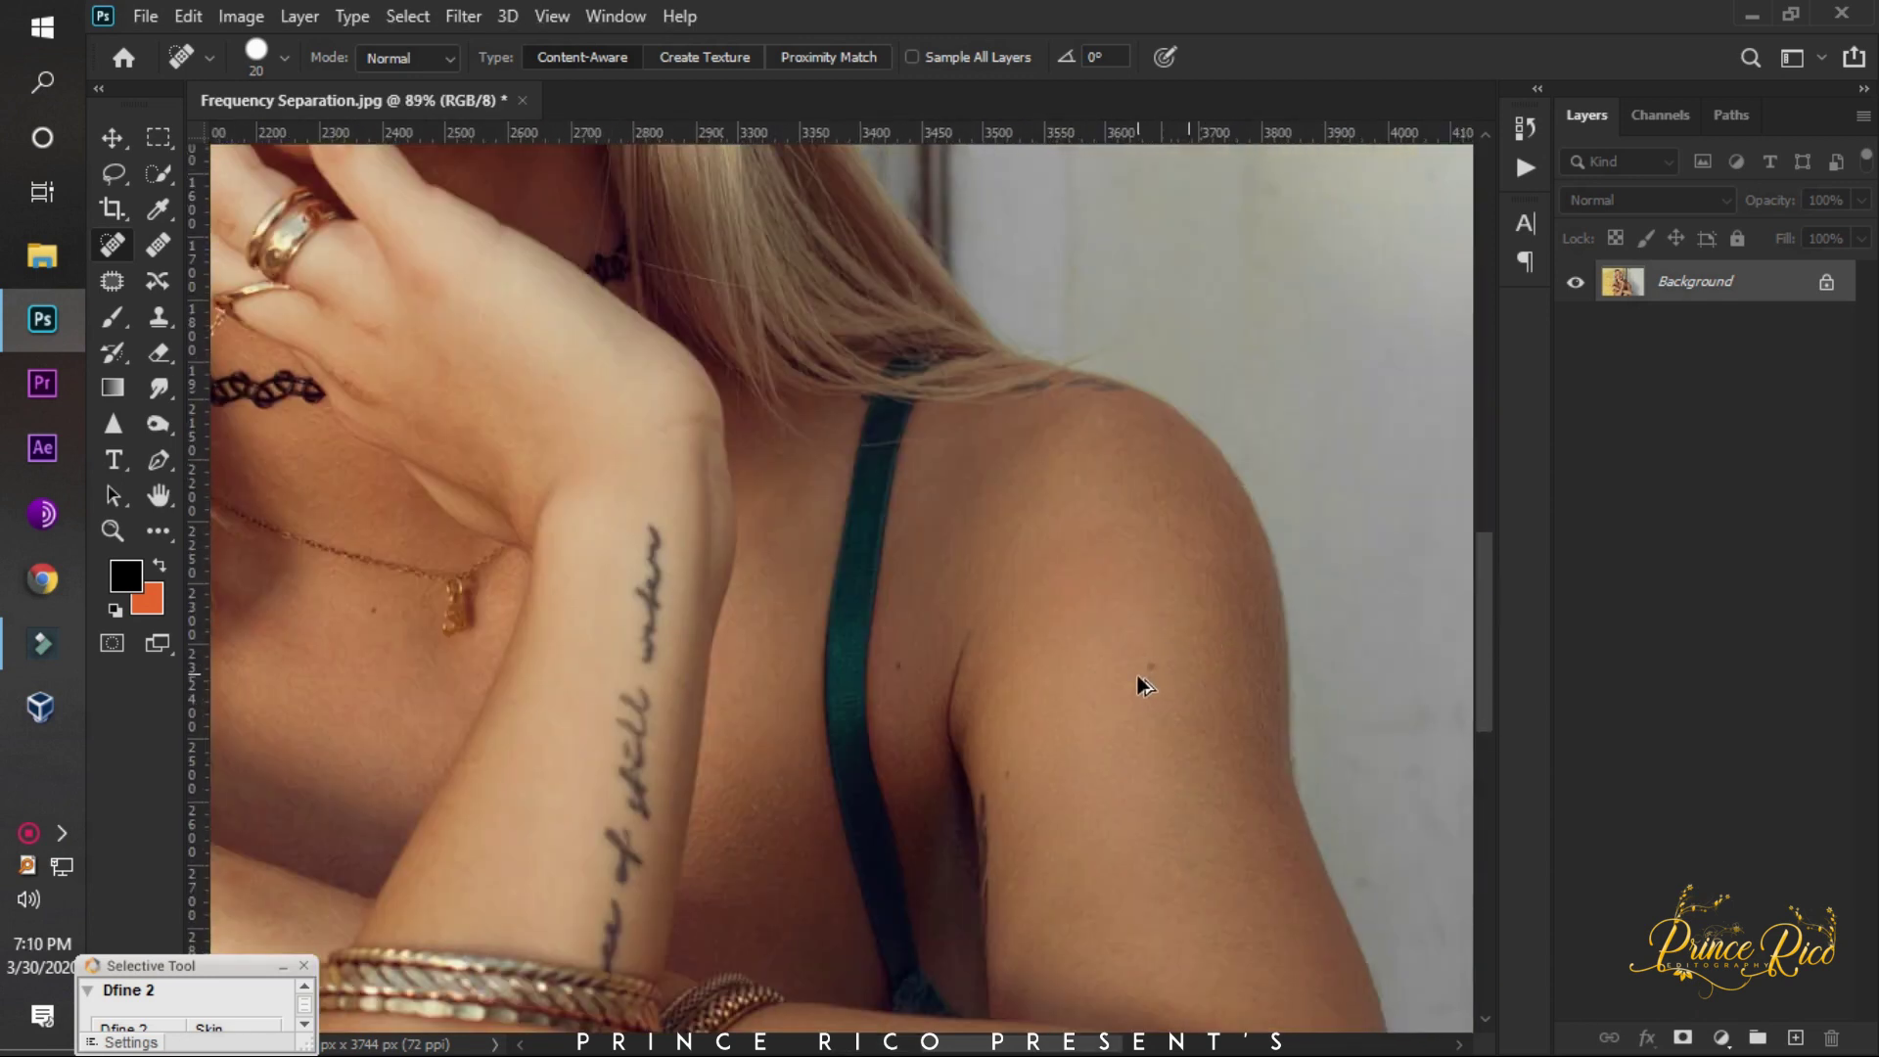
scroll(1125, 675, "up", 2)
left_click(1128, 677)
left_click(859, 893)
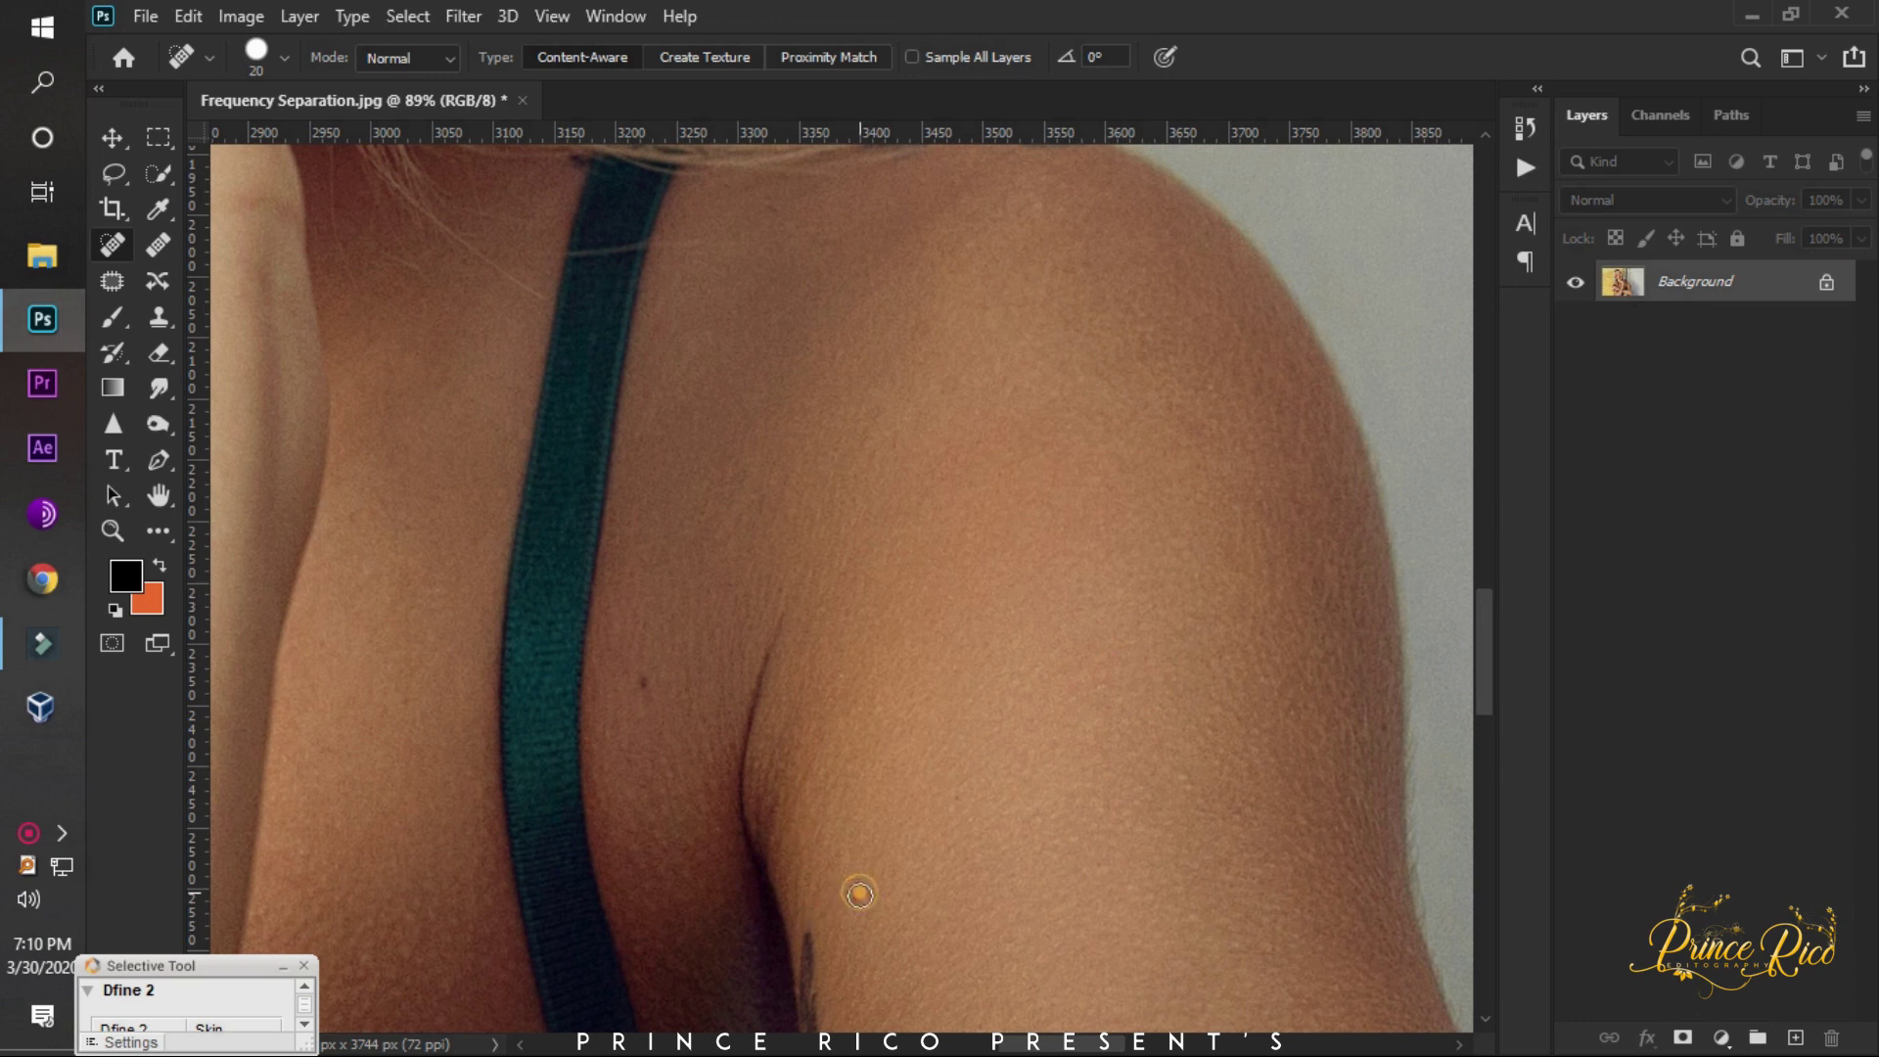
left_click(644, 682)
Spot-heal the blemish on the neck.
scroll(783, 626, "down", 2)
scroll(871, 582, "down", 2)
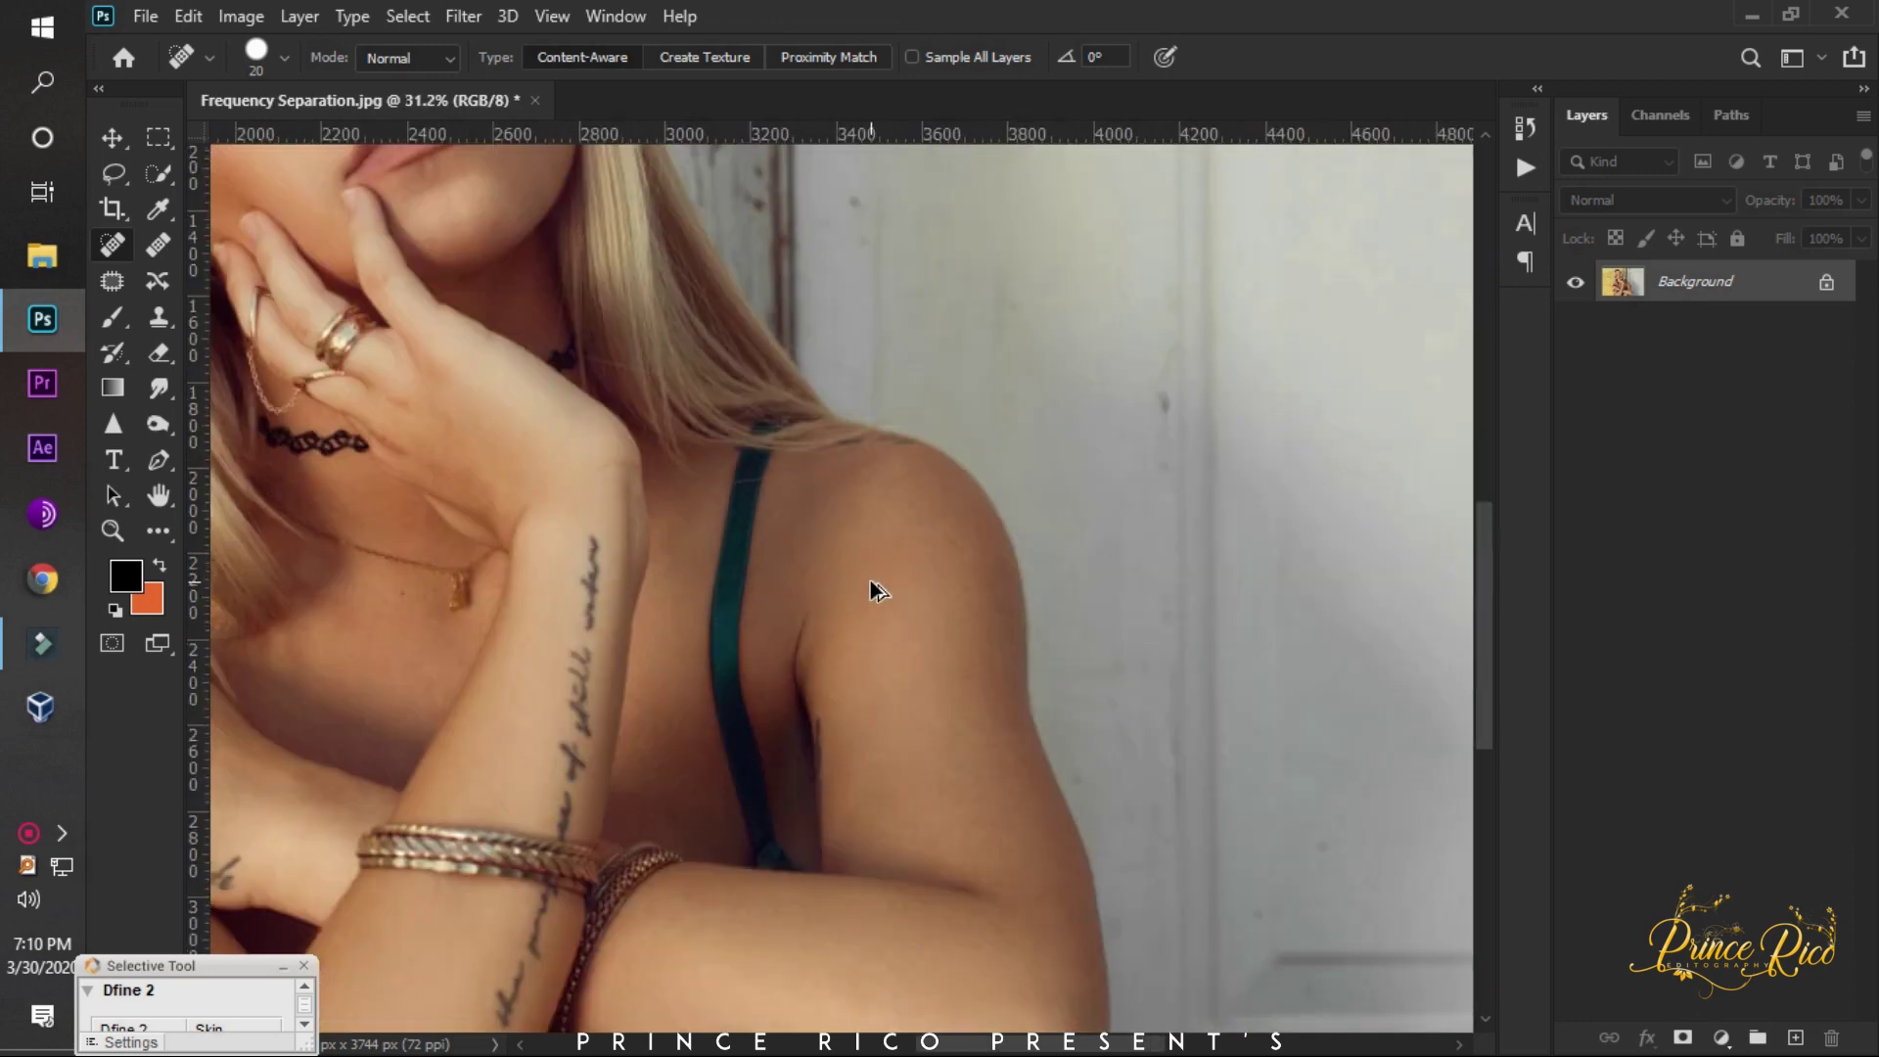
scroll(516, 592, "down", 2)
scroll(528, 548, "up", 3)
scroll(533, 514, "up", 2)
scroll(528, 514, "up", 3)
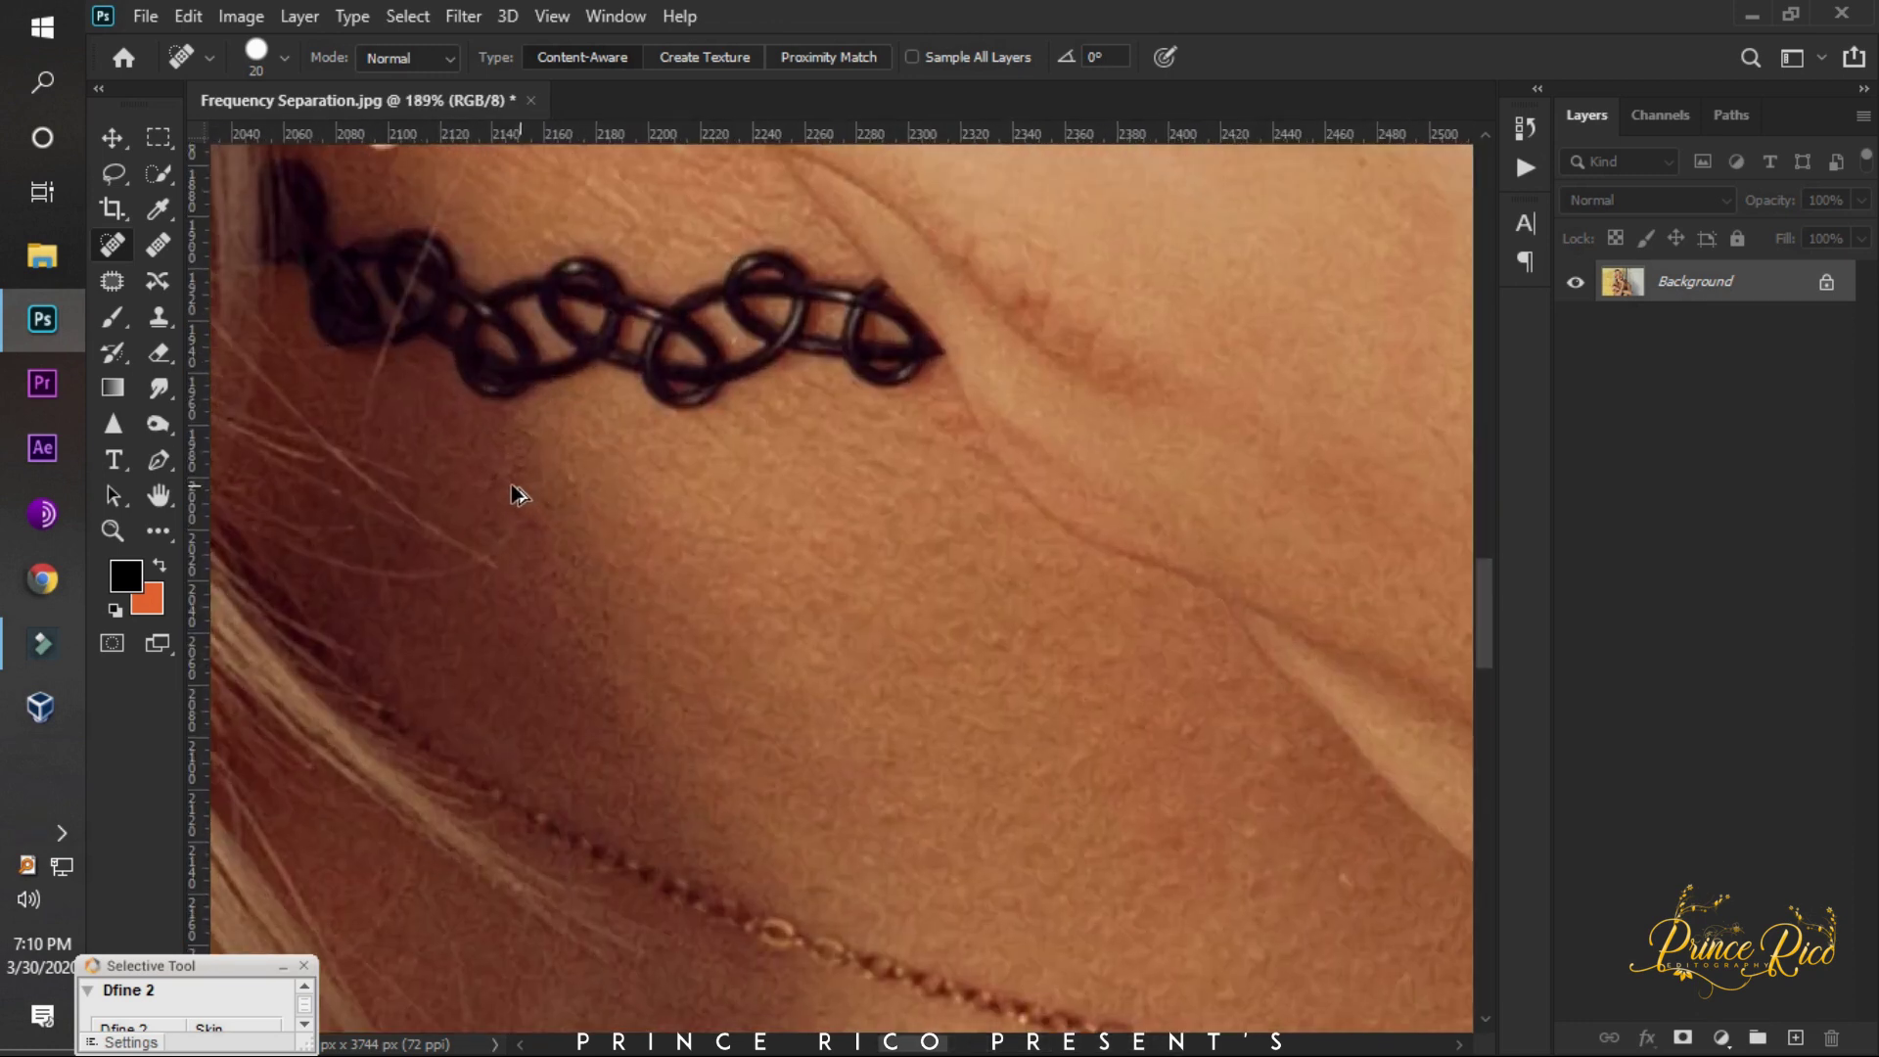
left_click(432, 574)
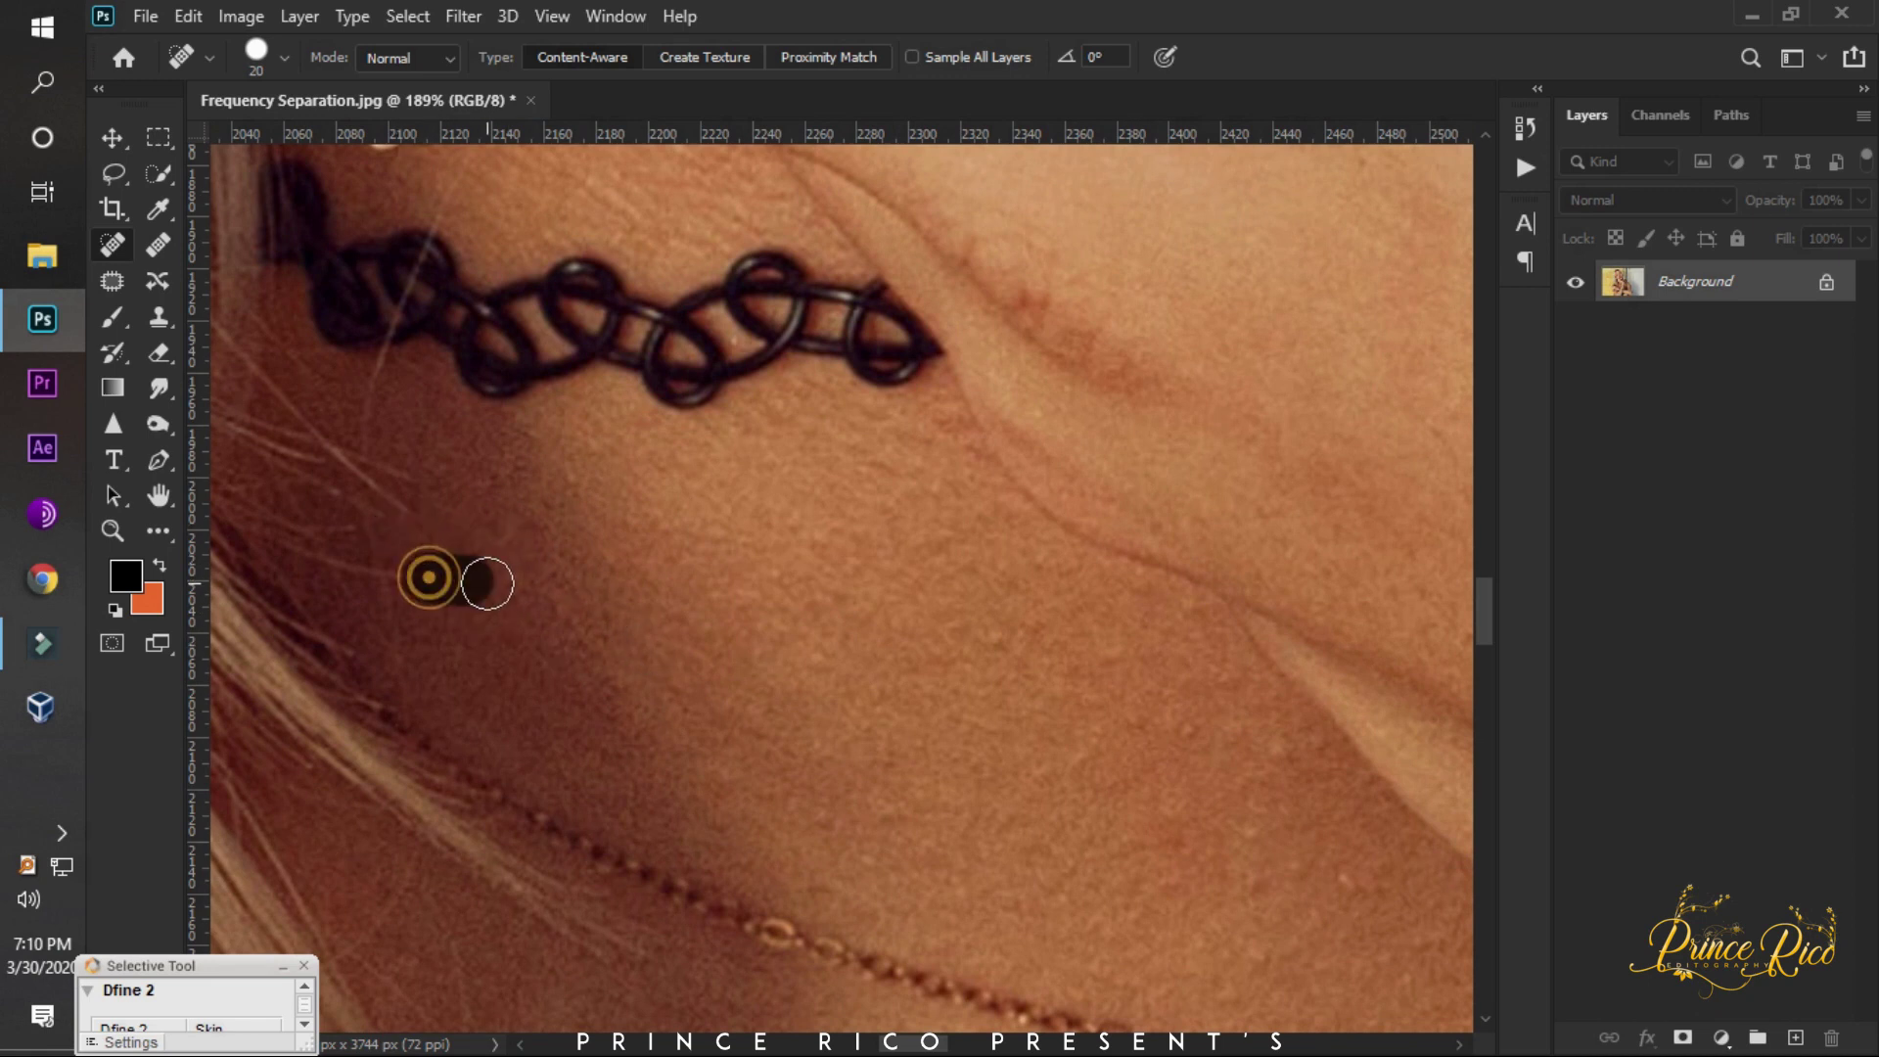
scroll(583, 596, "down", 3)
scroll(592, 597, "down", 2)
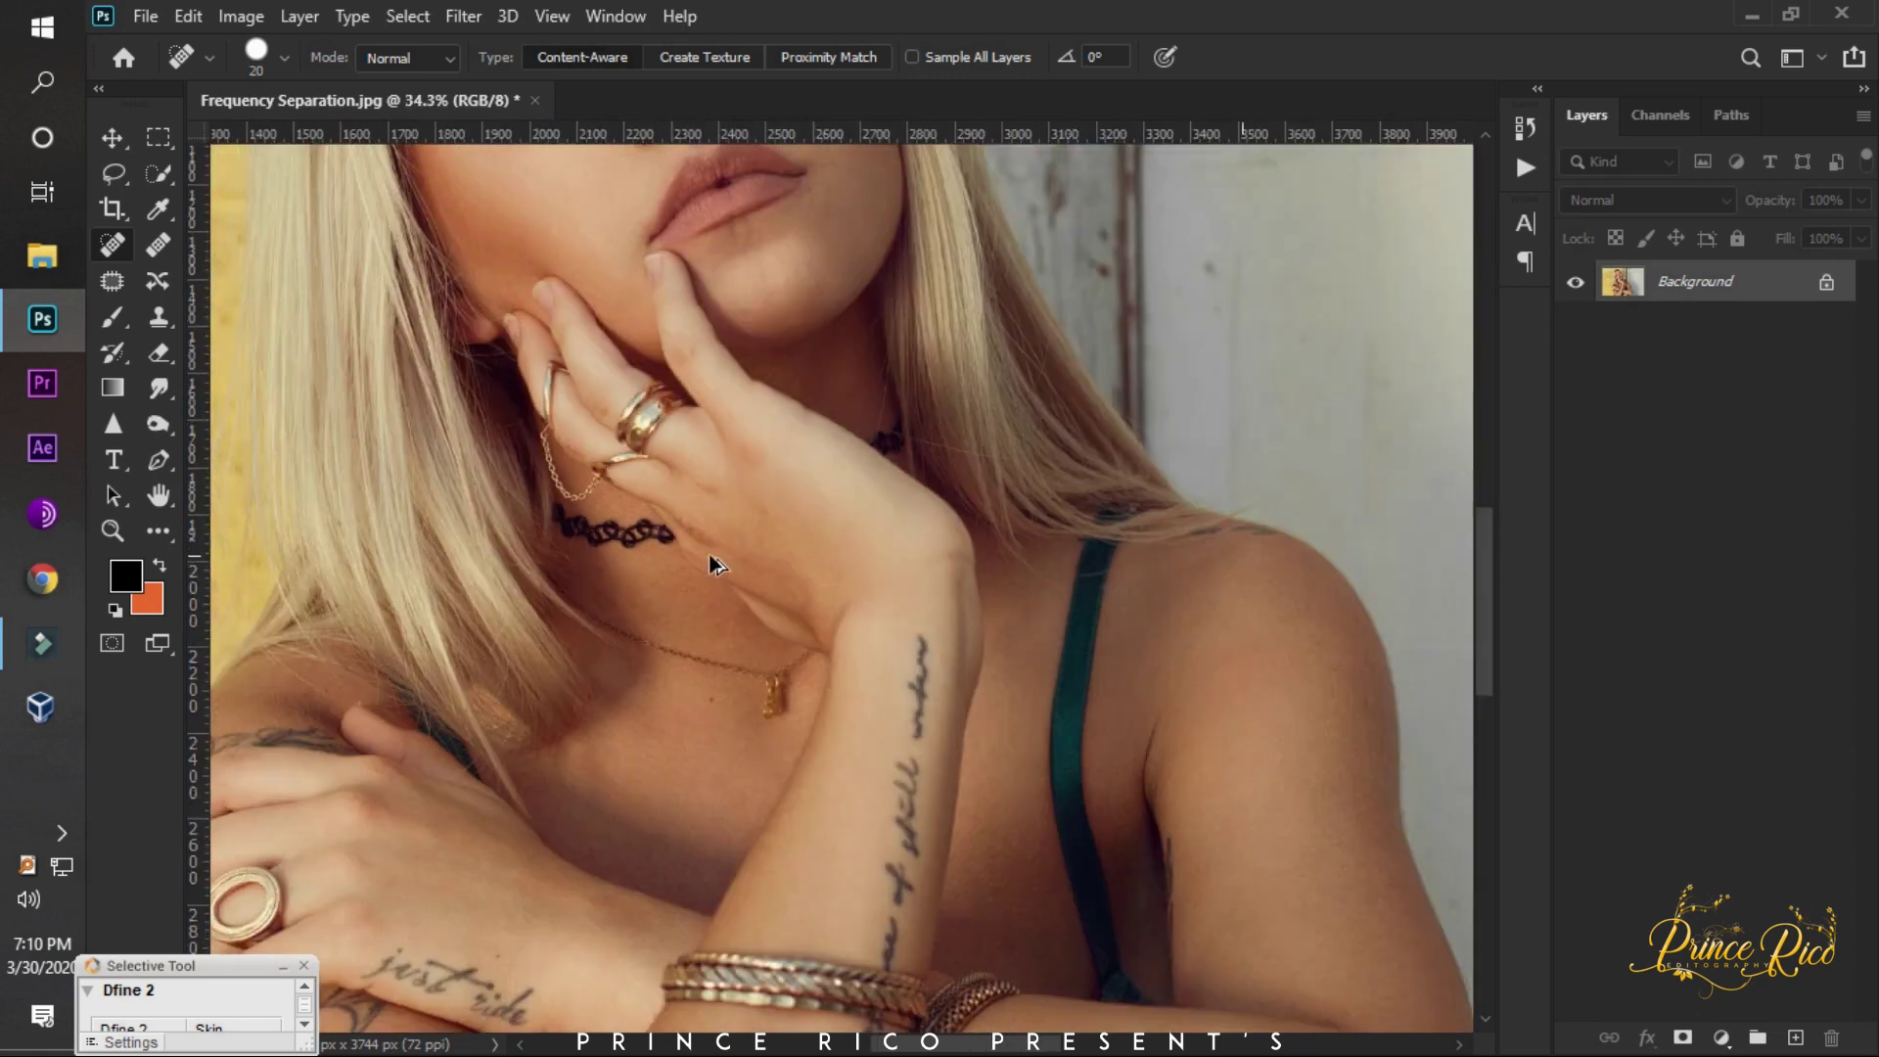
scroll(666, 518, "down", 2)
scroll(730, 494, "down", 1)
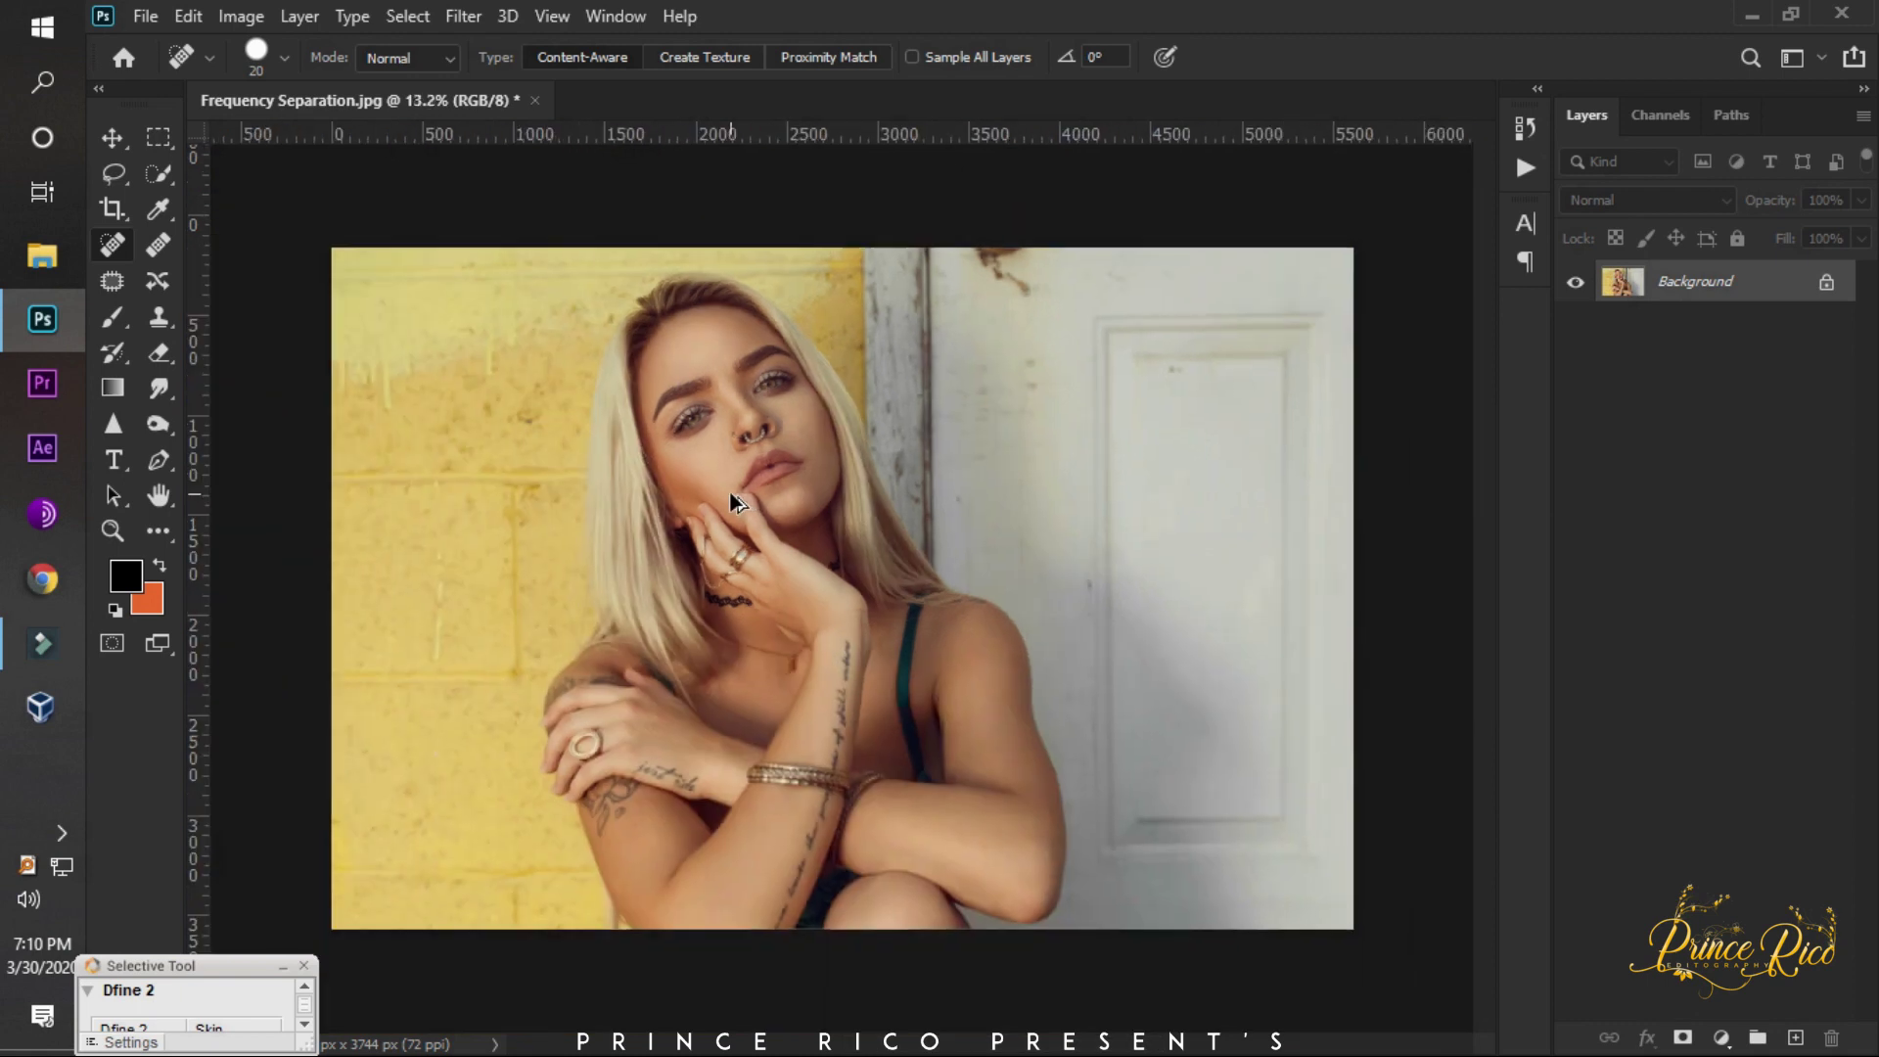
Duplicate the photo into Layer 1 and Layer 1 copy, hiding the copy and selecting Layer 1.
key("ctrl+j")
key("ctrl+j")
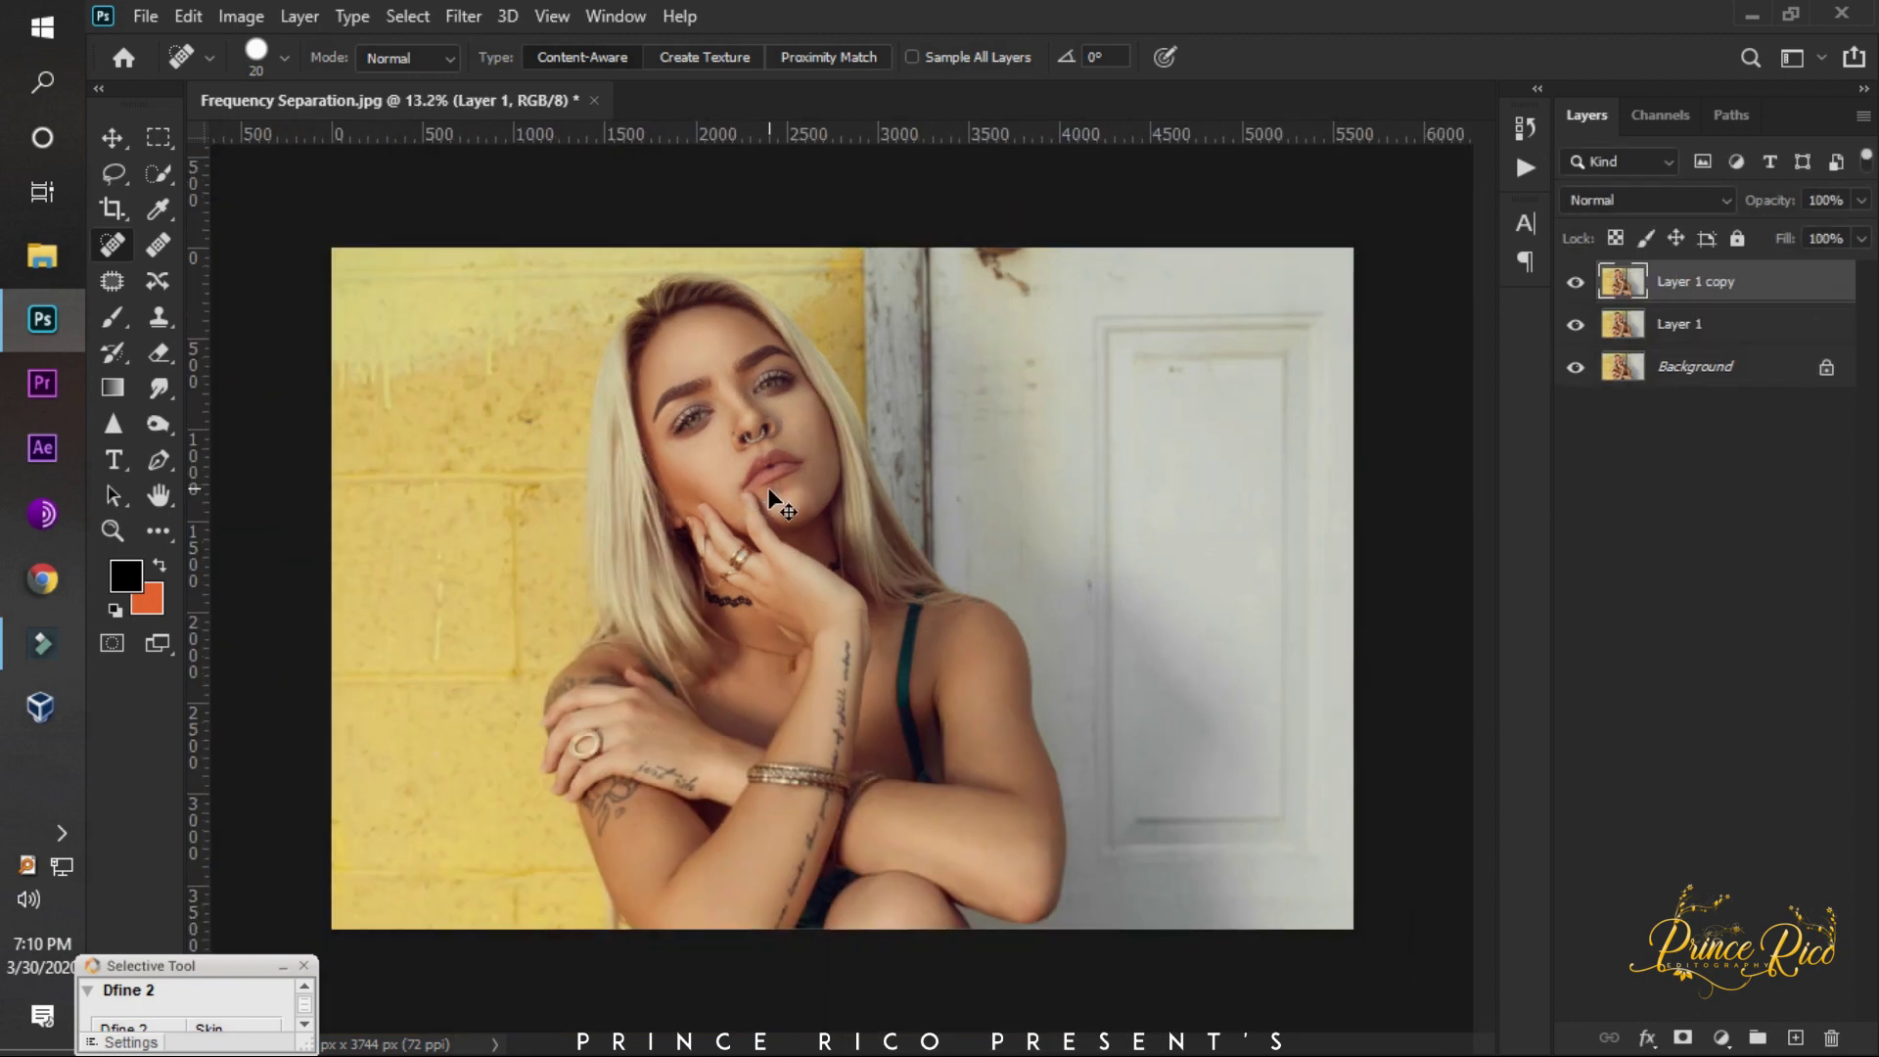
left_click(1576, 369)
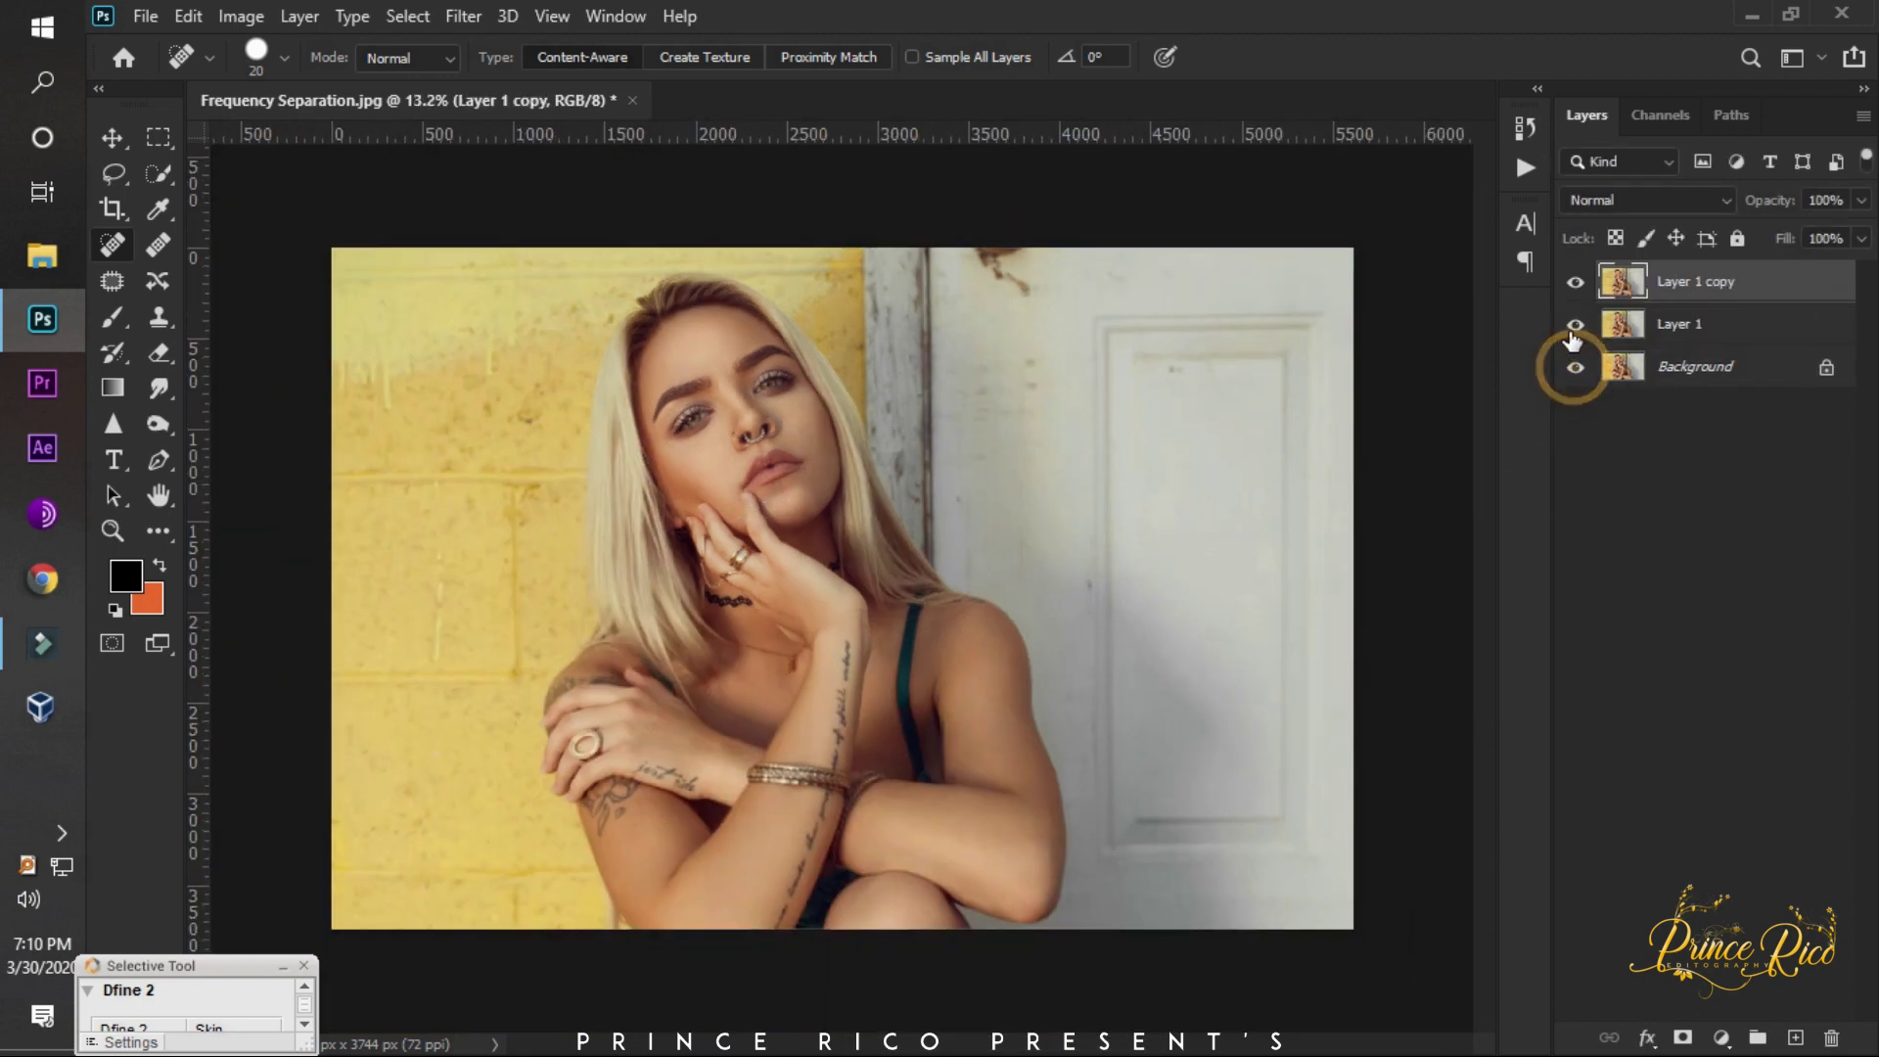
left_click(1575, 283)
left_click(1713, 333)
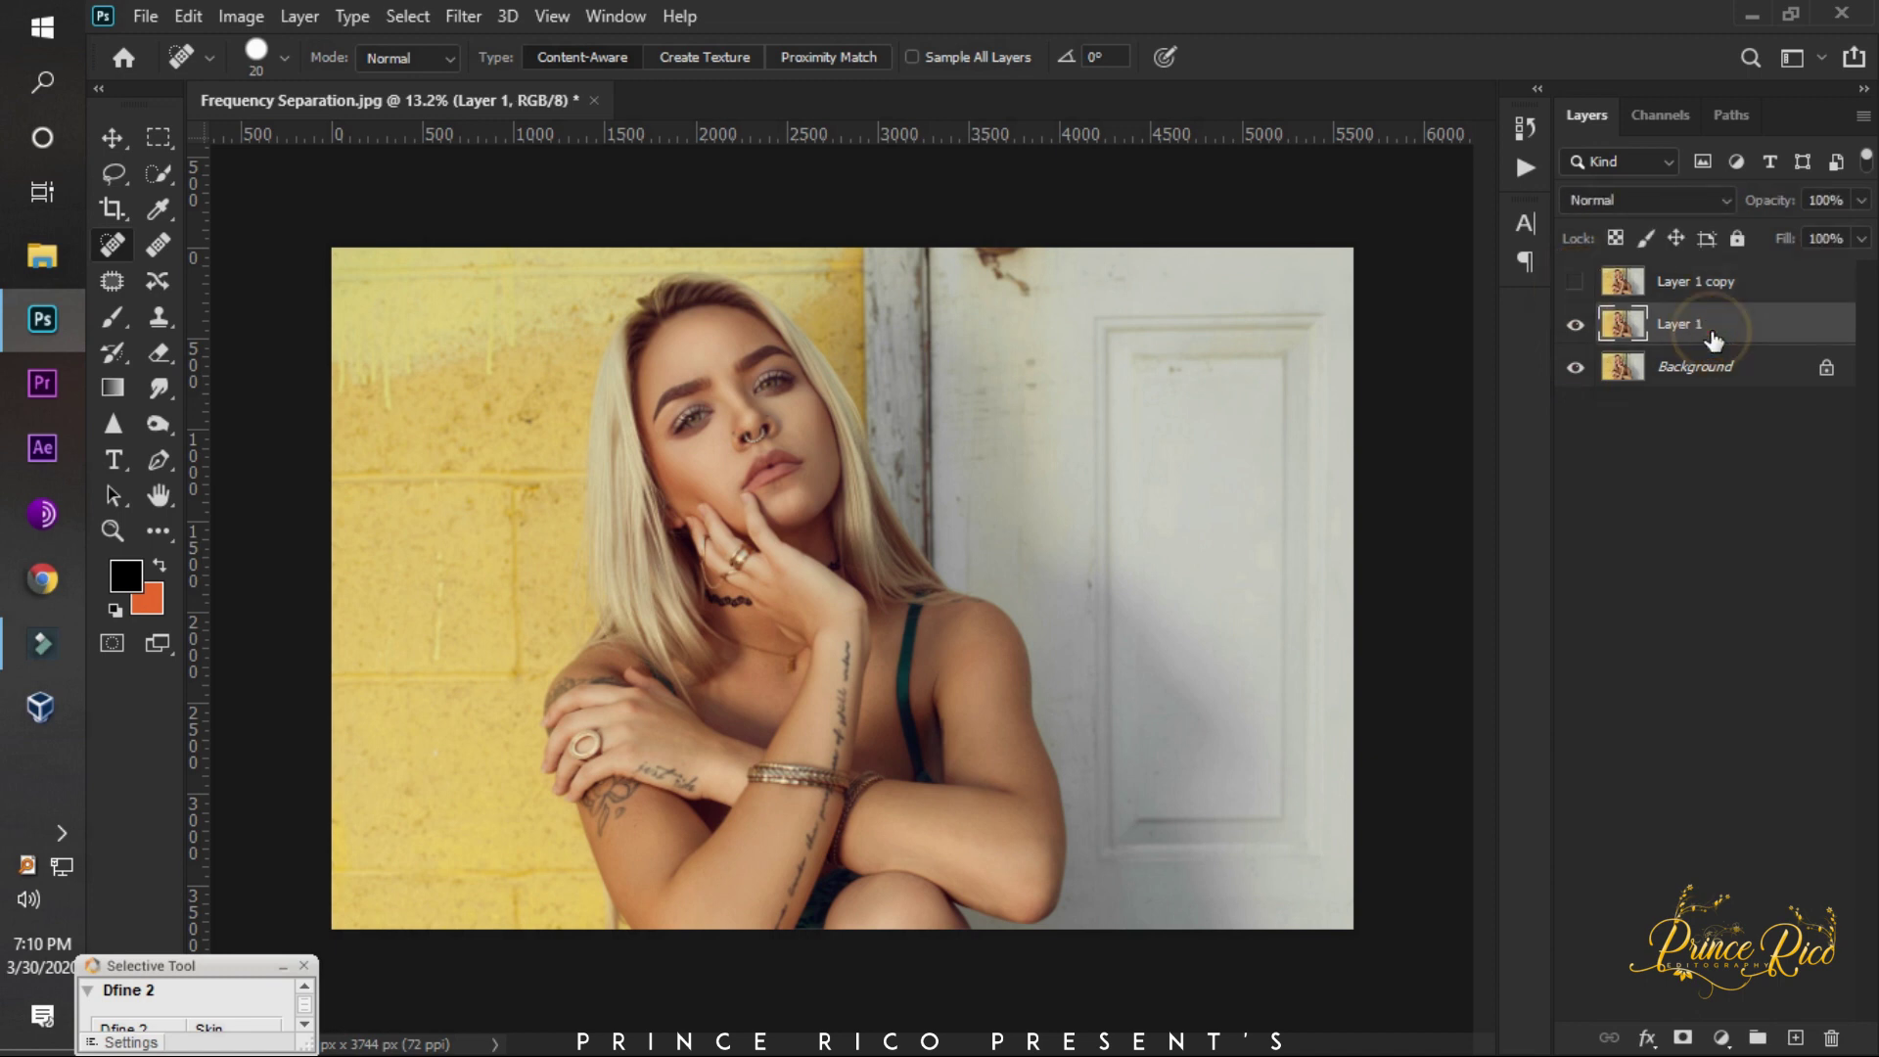
Apply a 5.8-pixel Gaussian Blur to Layer 1.
left_click(464, 17)
mouse_move(482, 353)
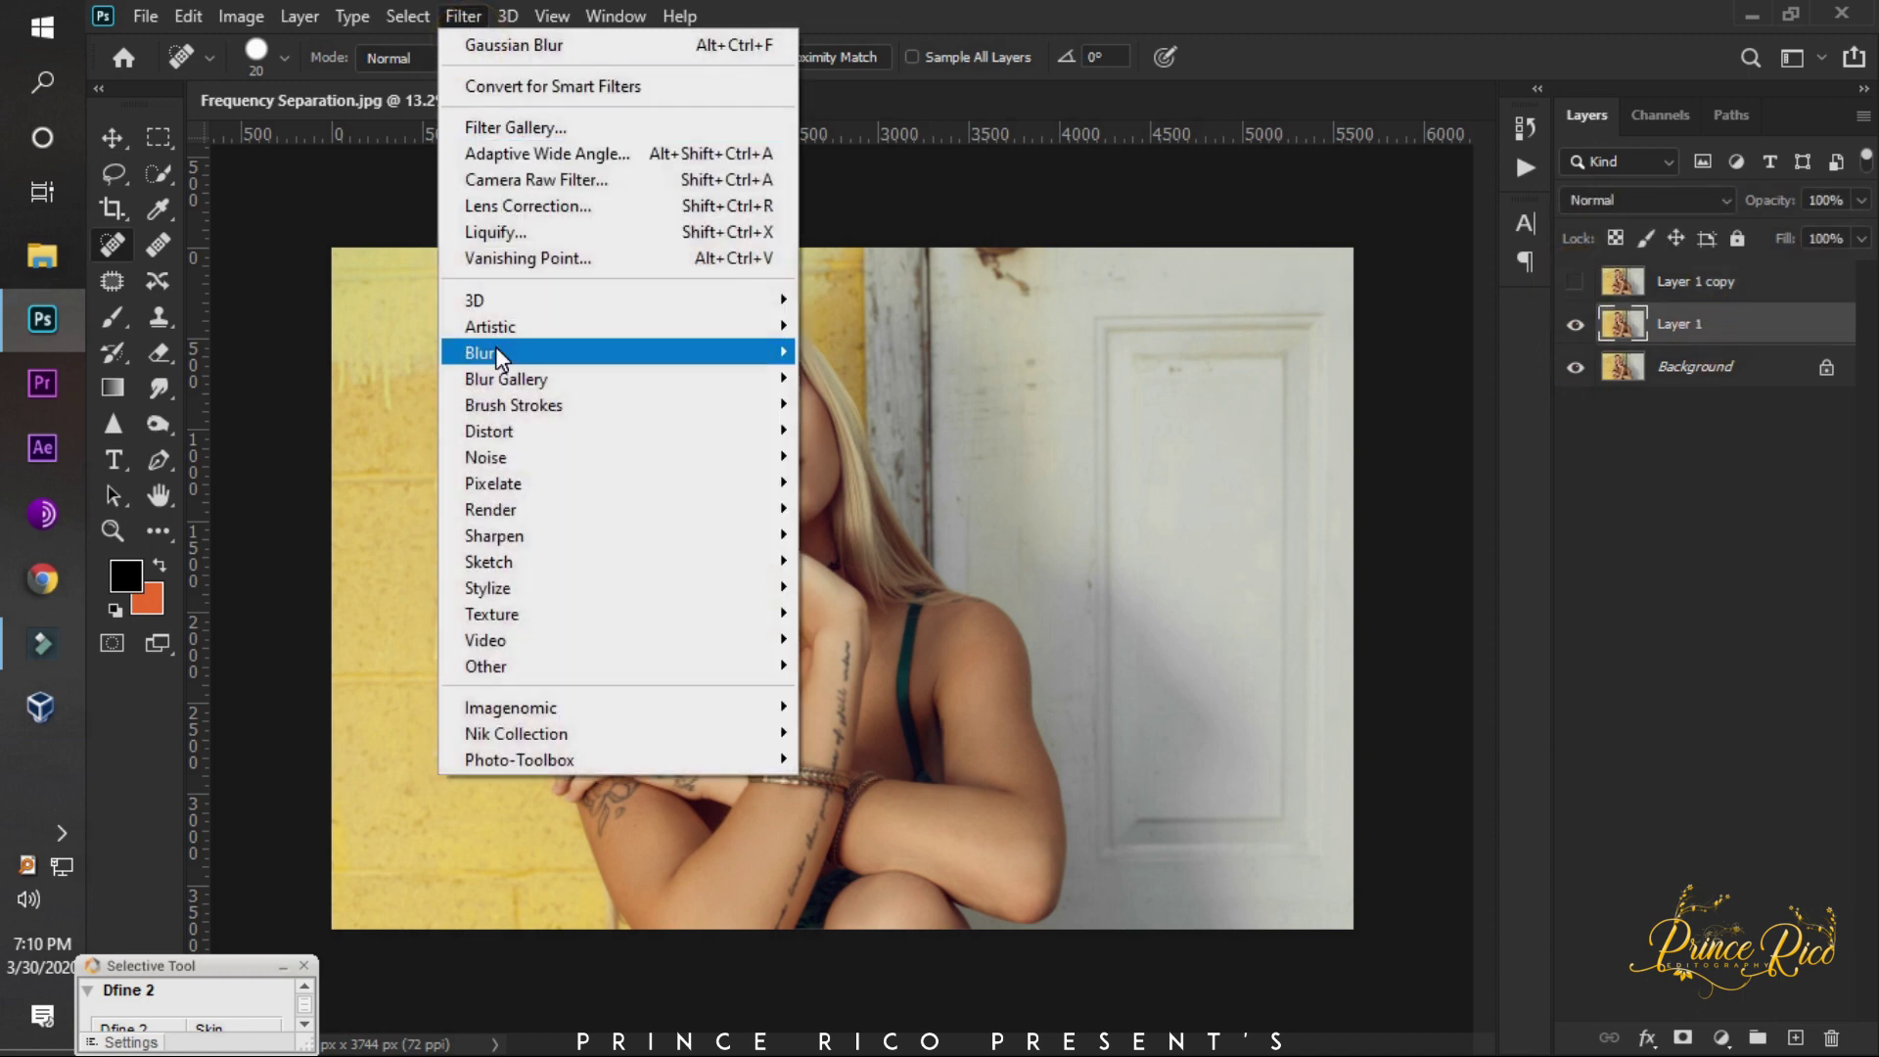
left_click(848, 457)
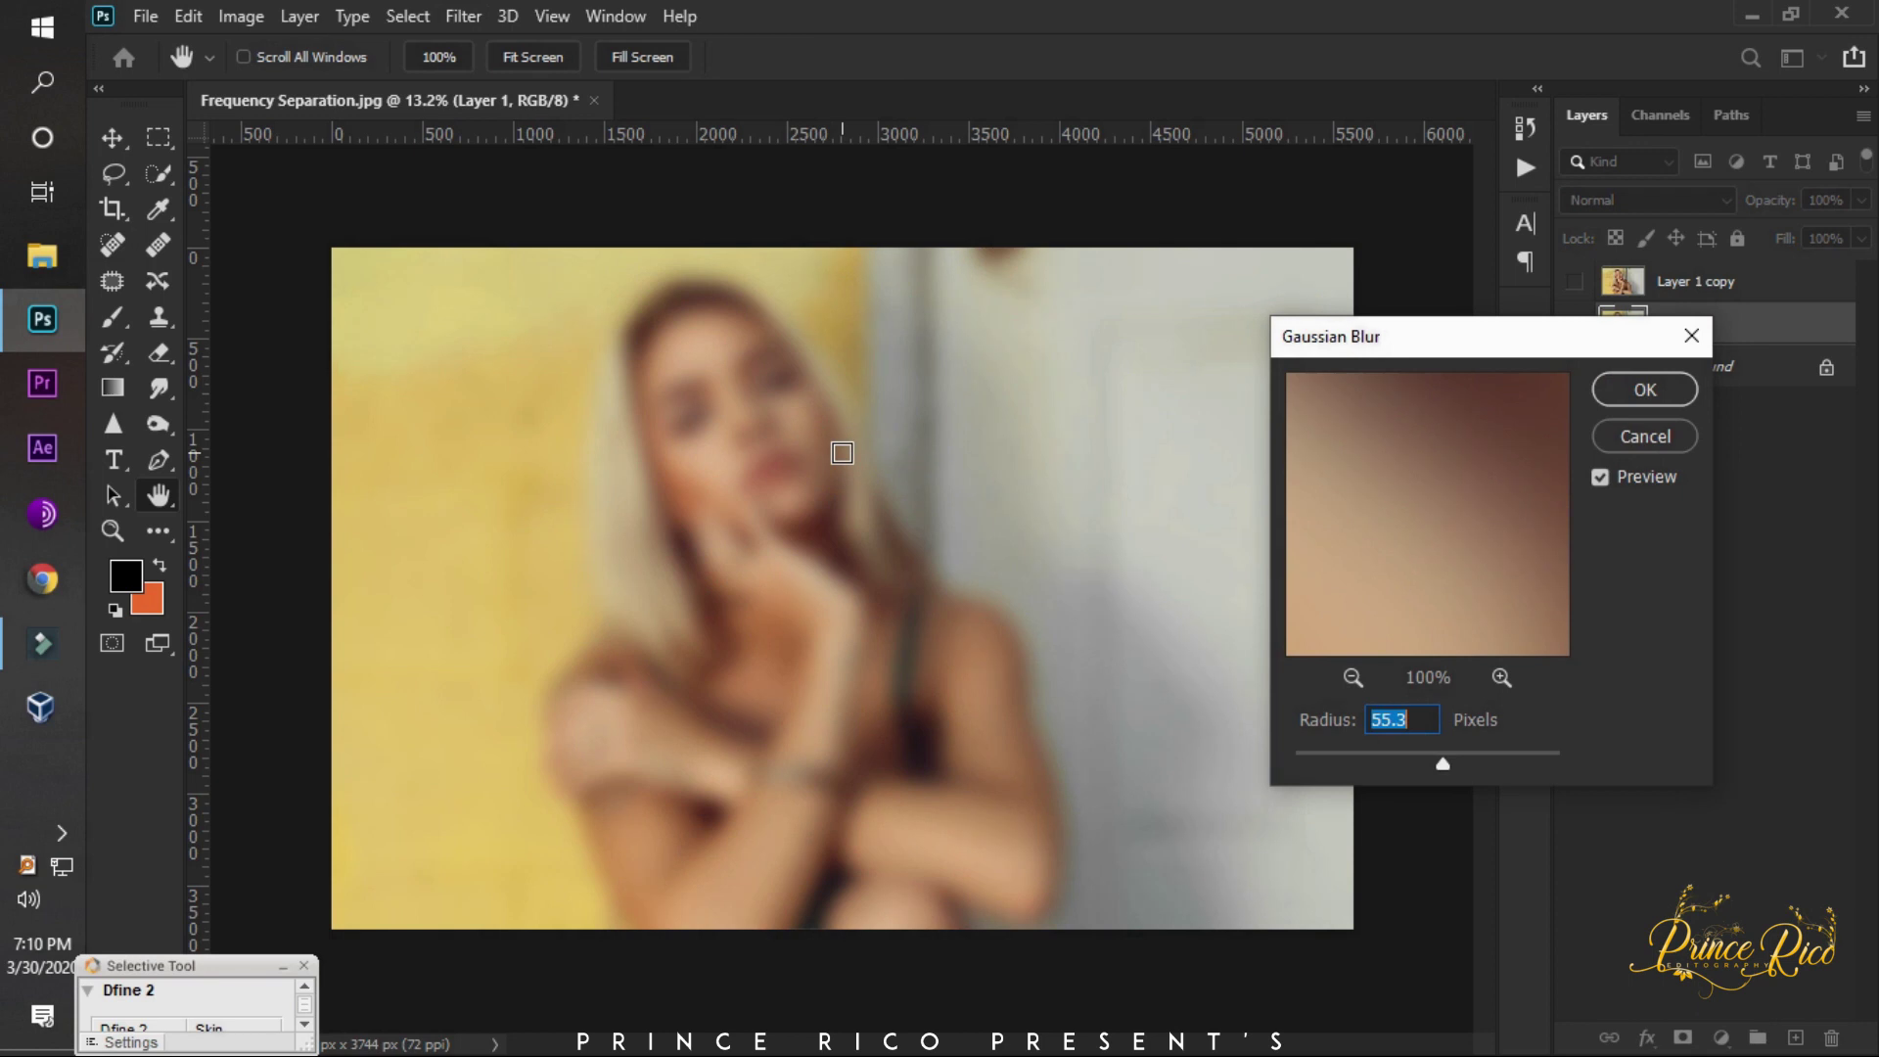
left_click(781, 449, "ctrl")
left_click(748, 367, "ctrl")
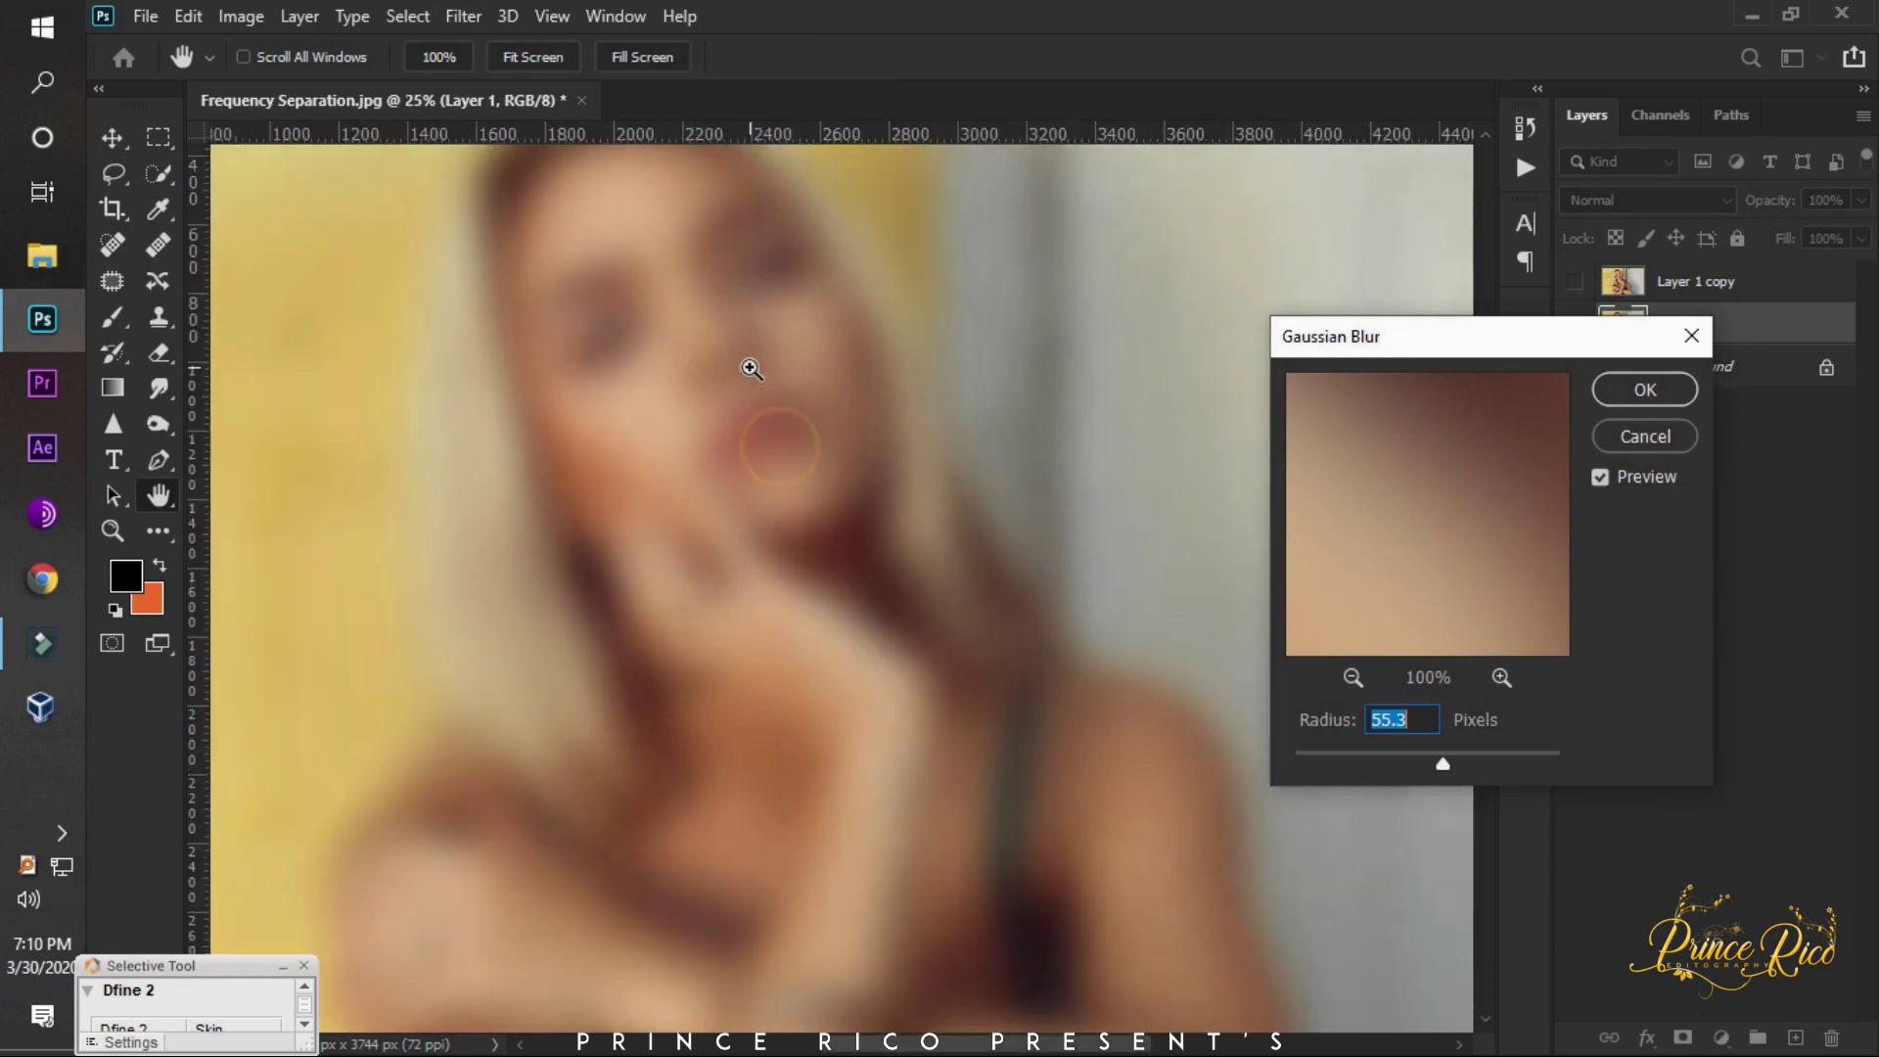
left_click(1350, 752)
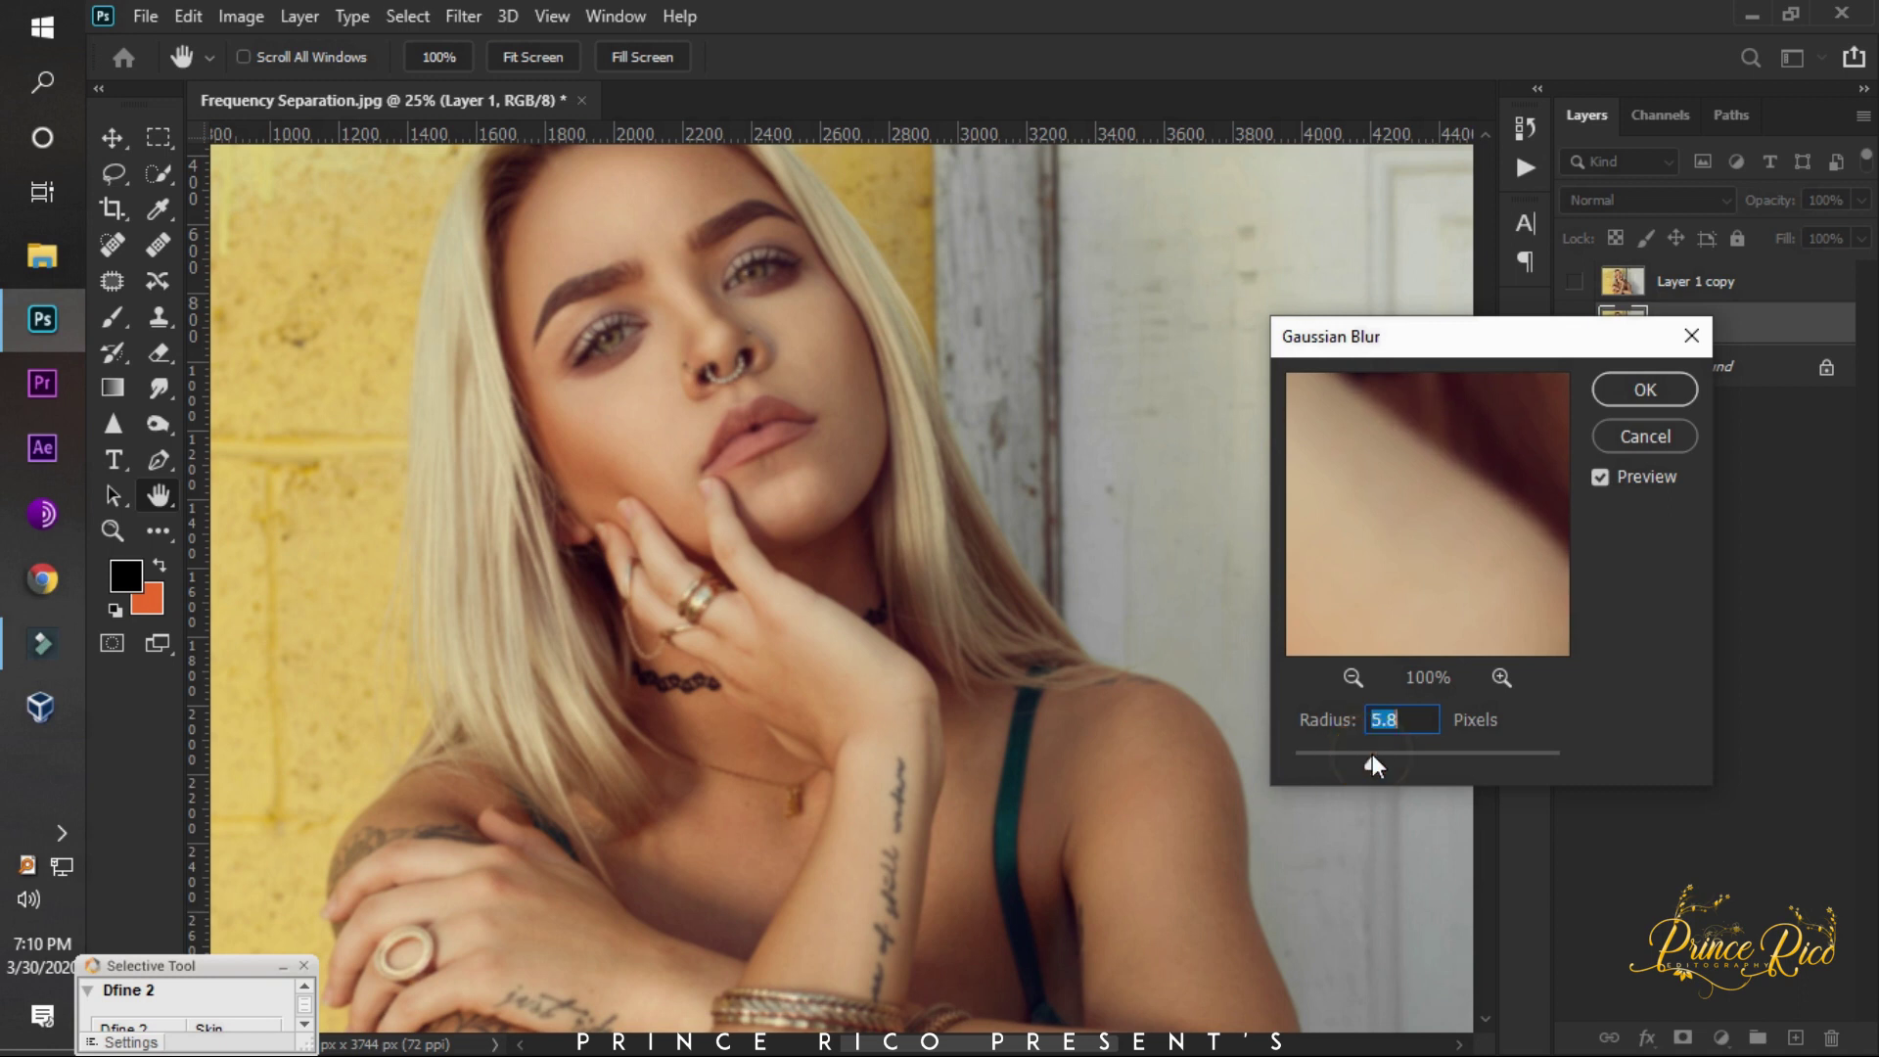
left_click(605, 338, "ctrl")
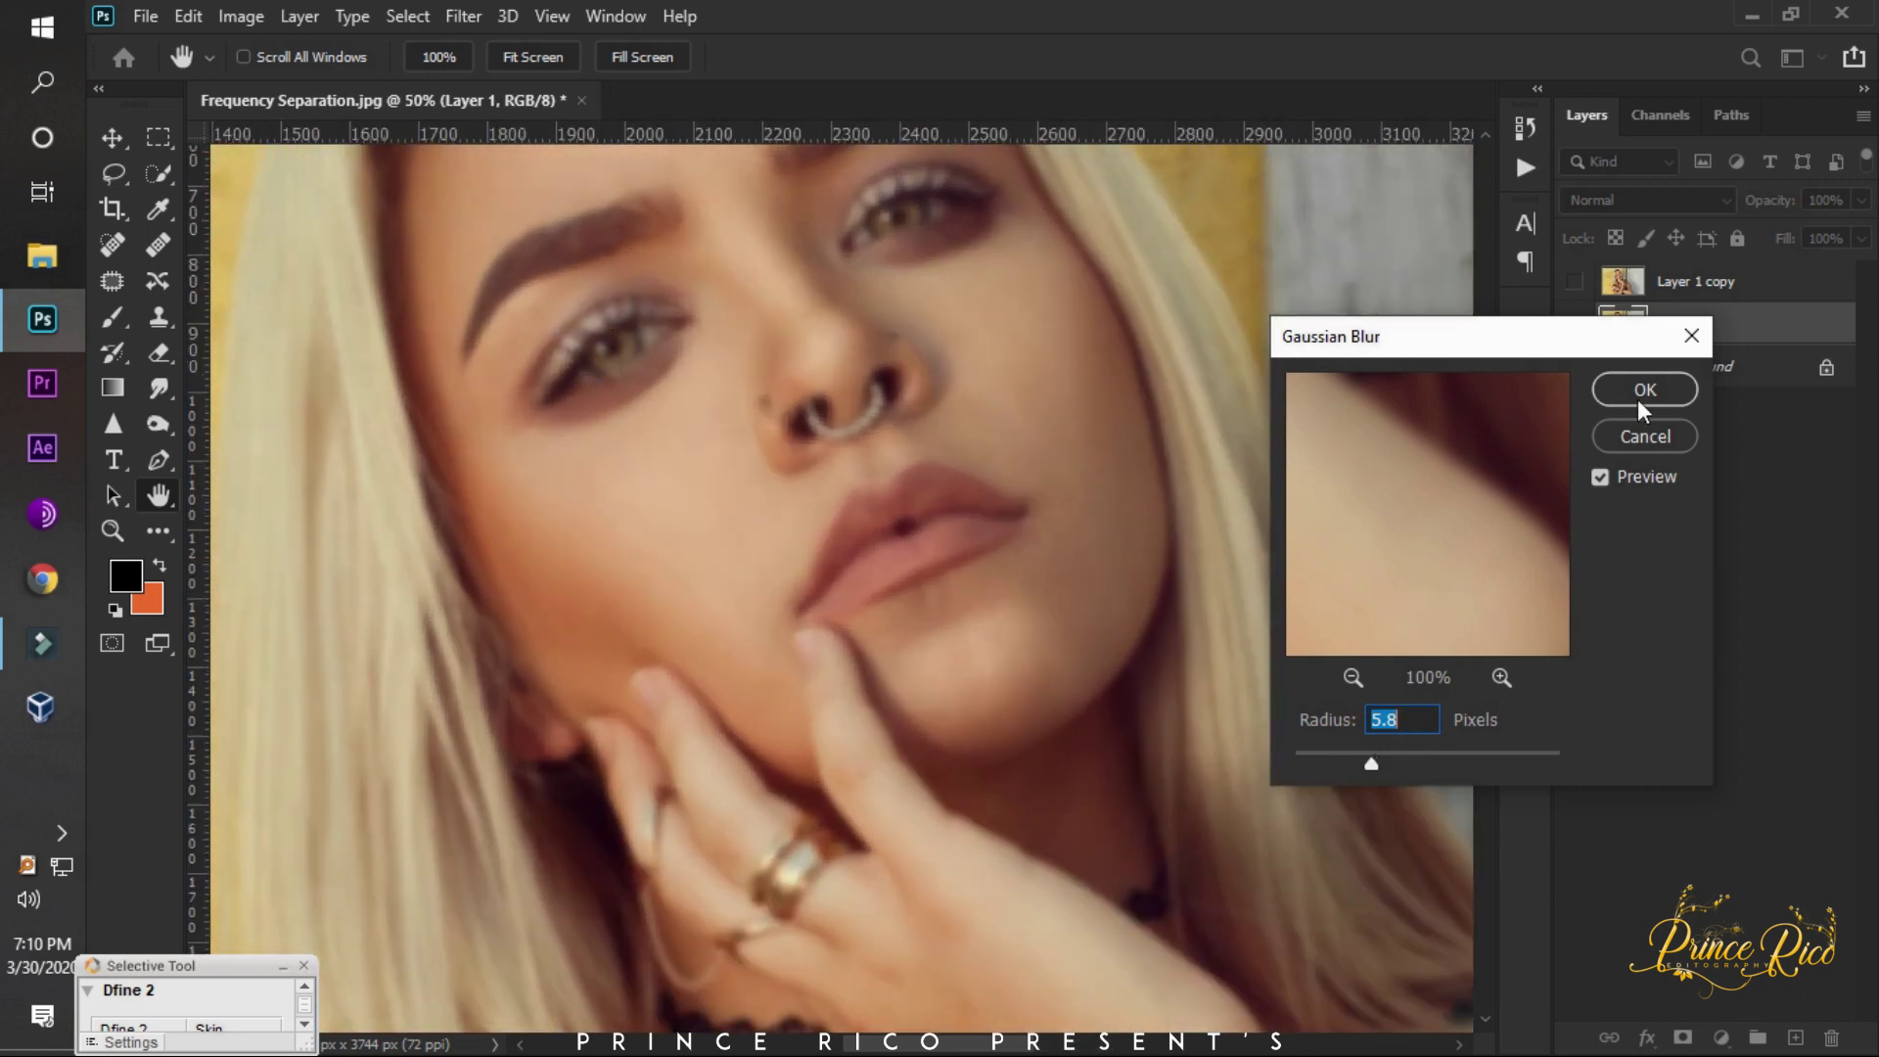
left_click(1640, 392)
key("j")
scroll(714, 365, "down", 1)
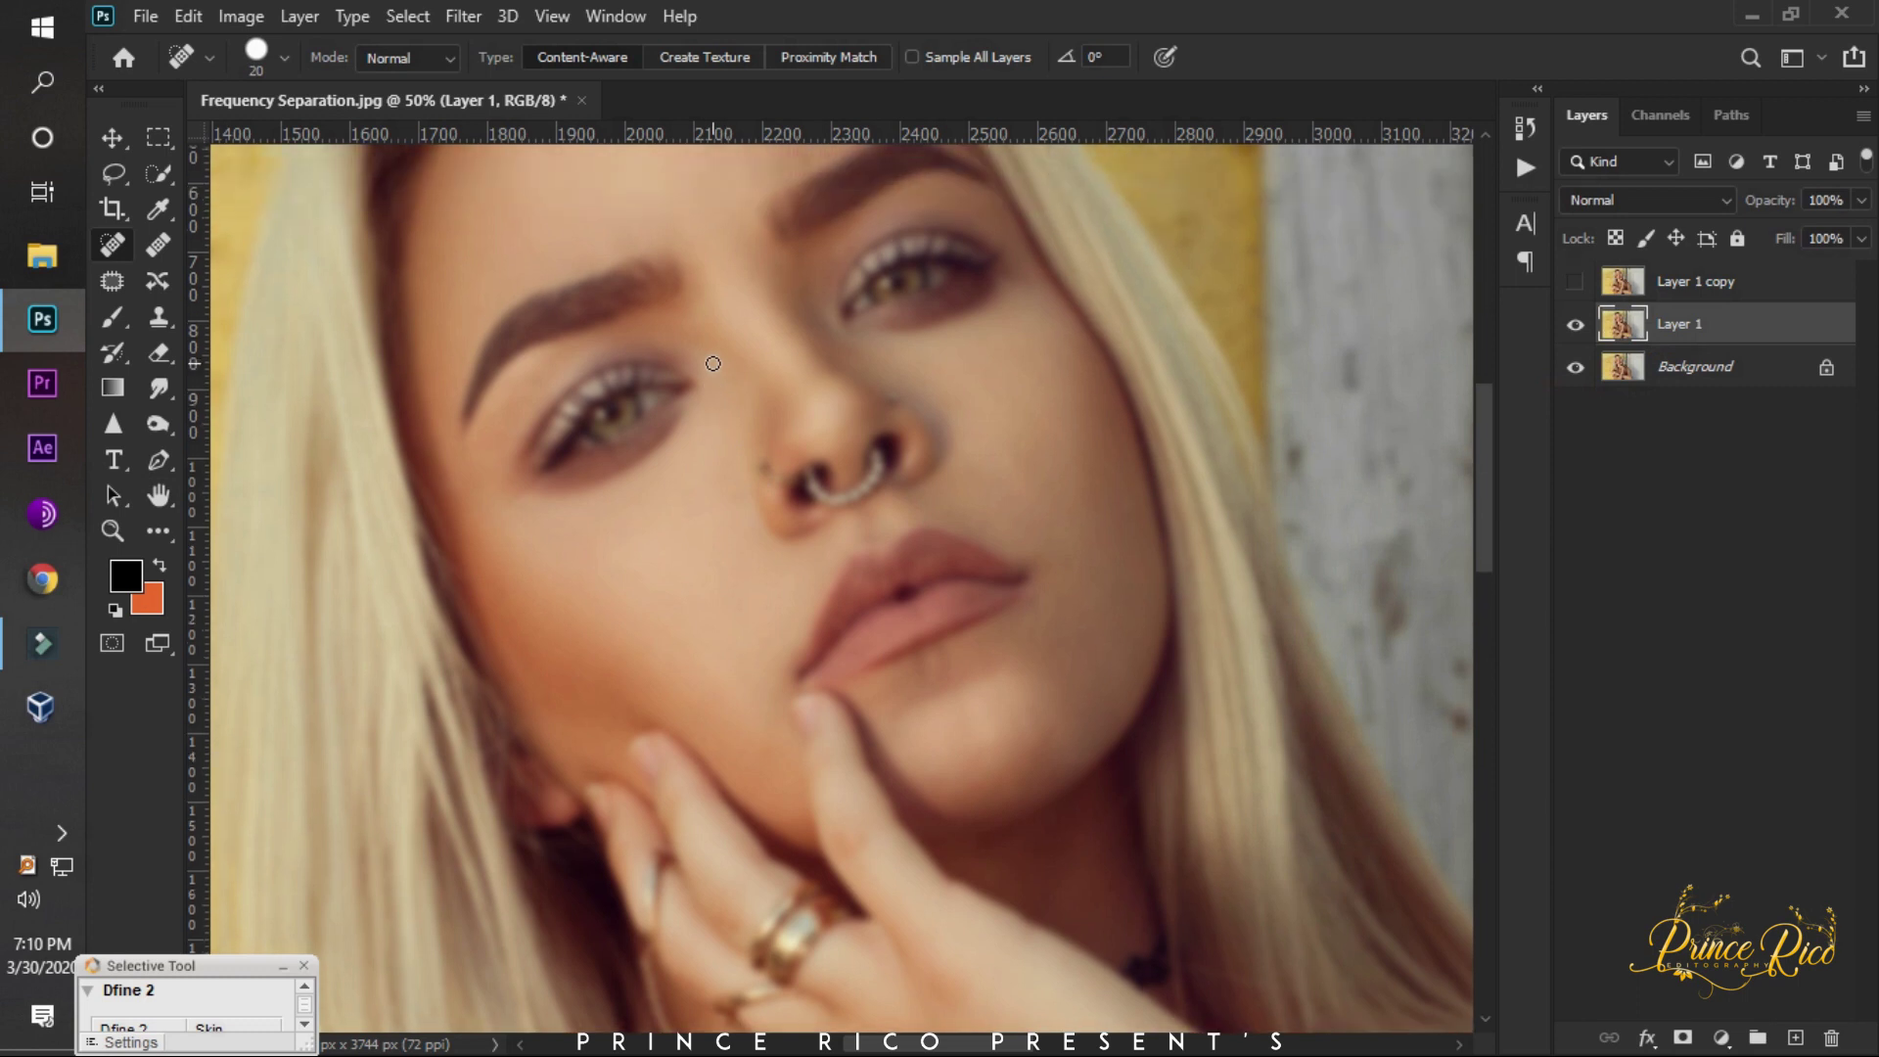
Select Layer 1 copy and make it visible again.
scroll(602, 423, "down", 2)
scroll(602, 423, "down", 1)
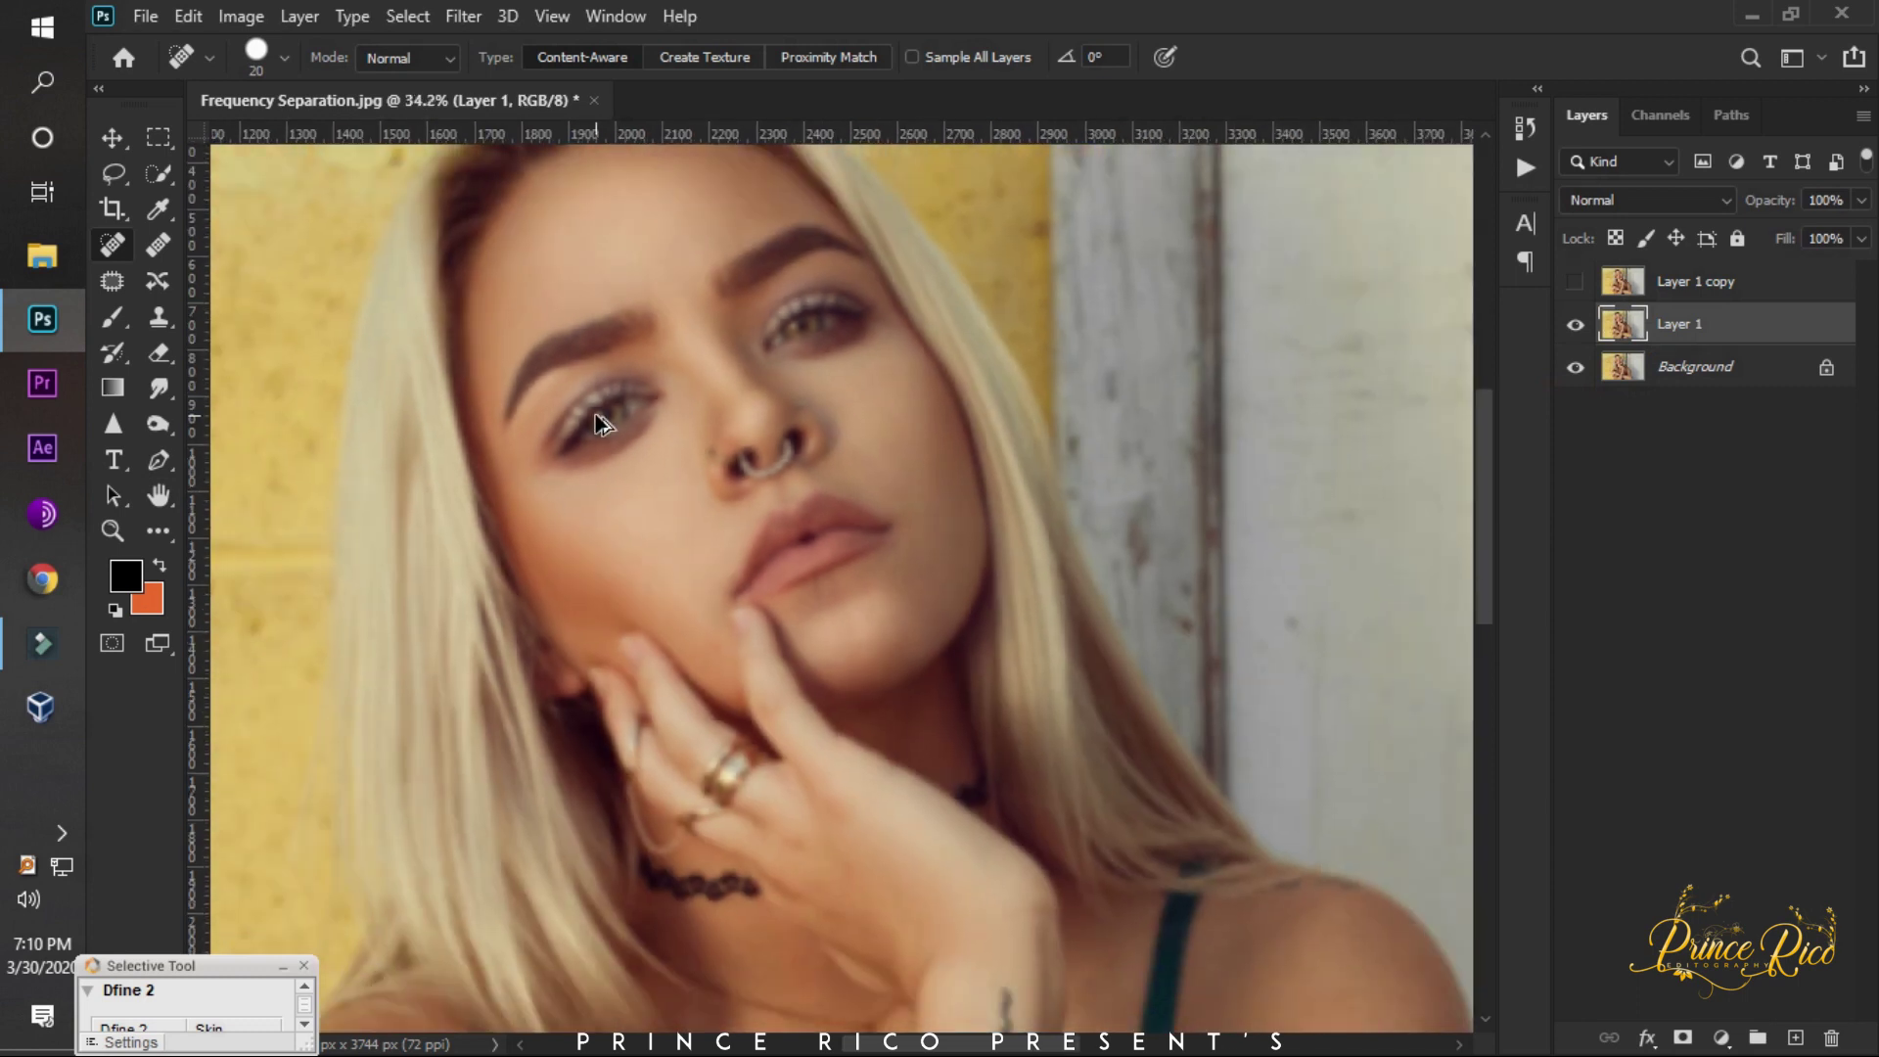
left_click(1692, 283)
left_click(1578, 284)
Start Apply Image on Layer 1 copy with Layer 1 as the source layer.
left_click(240, 16)
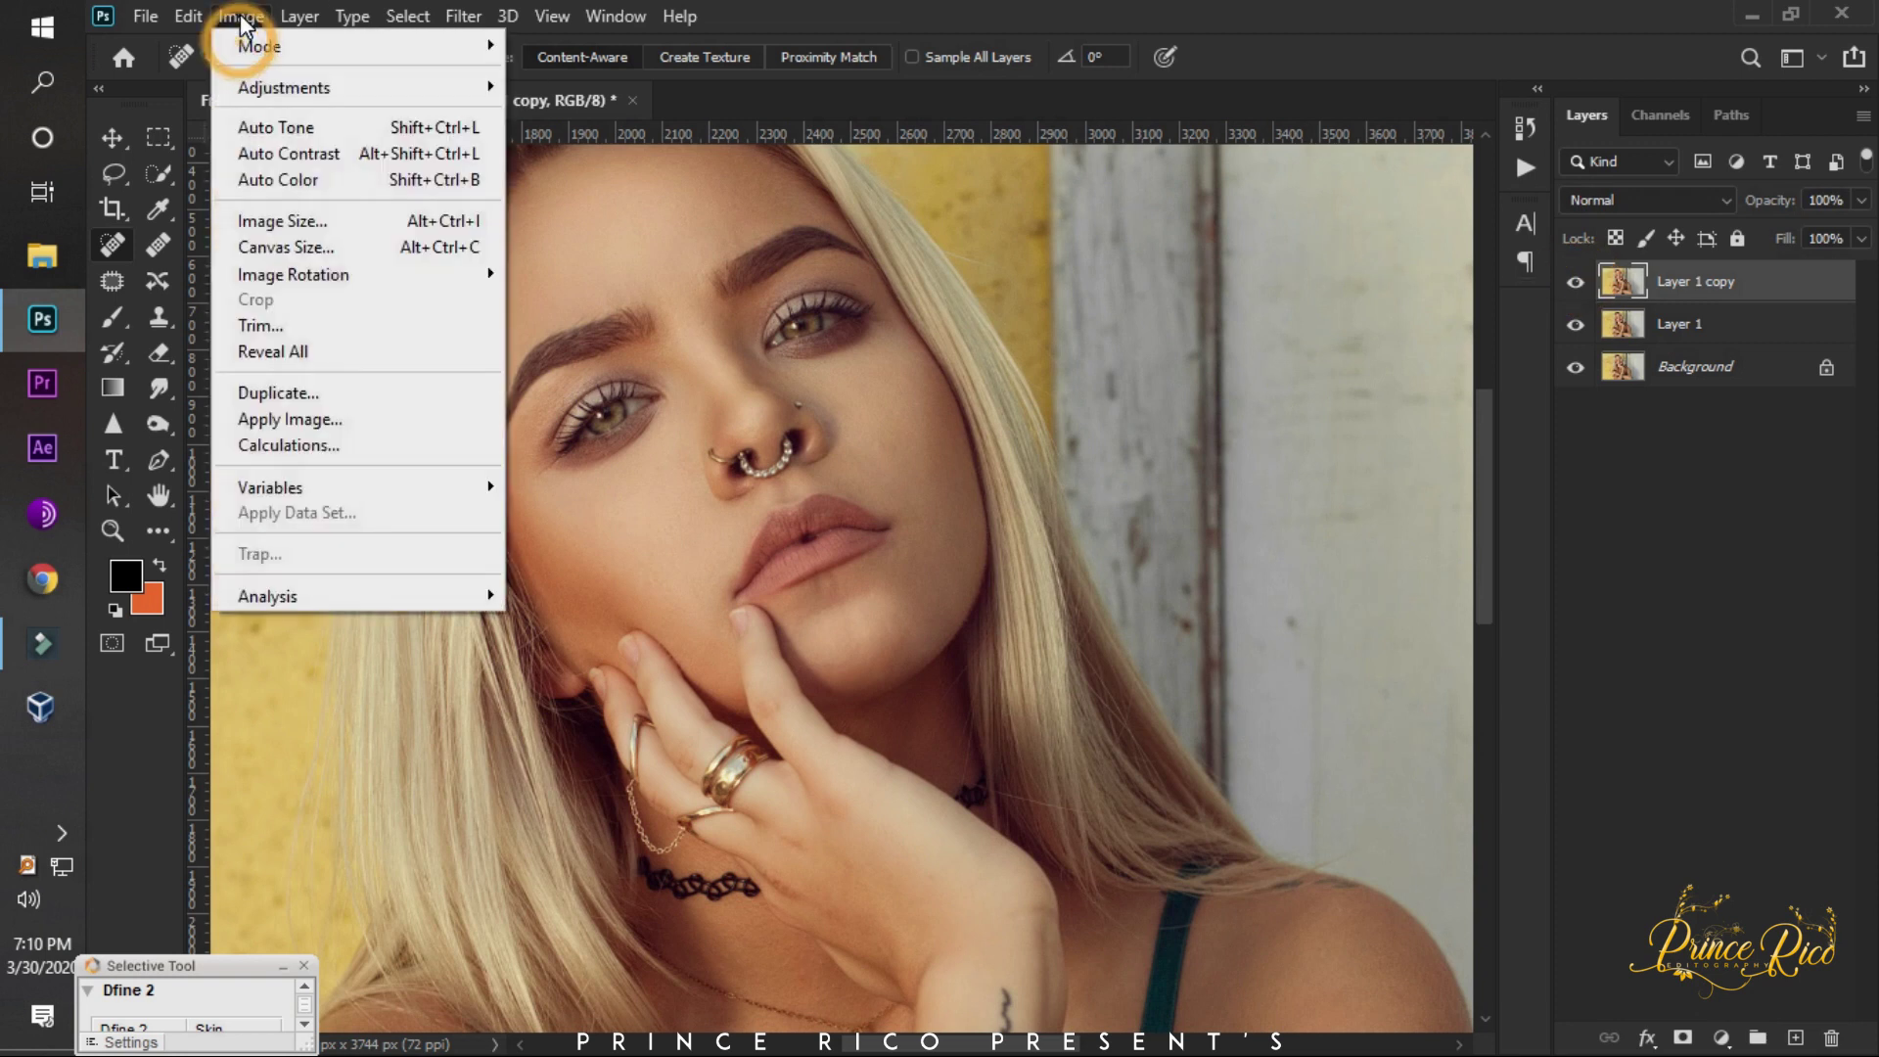
left_click(372, 419)
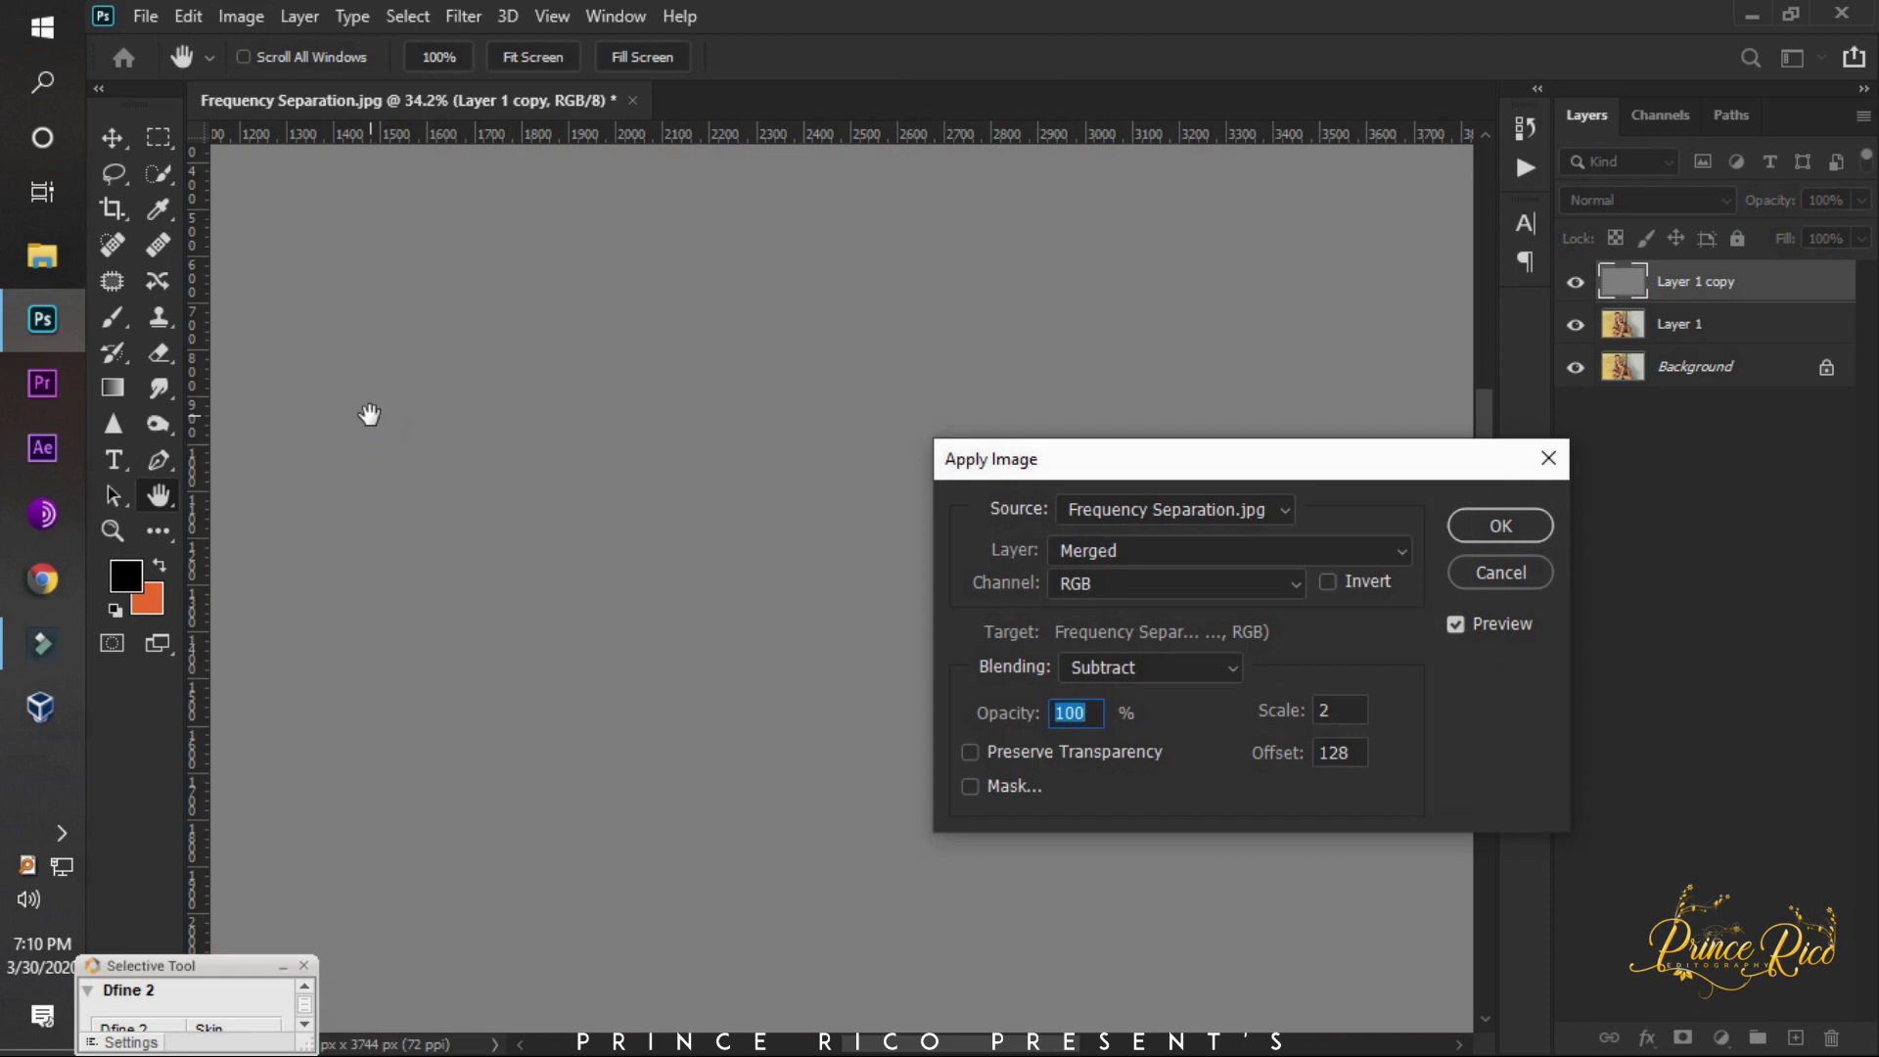
left_click_drag(1165, 458, 1059, 339)
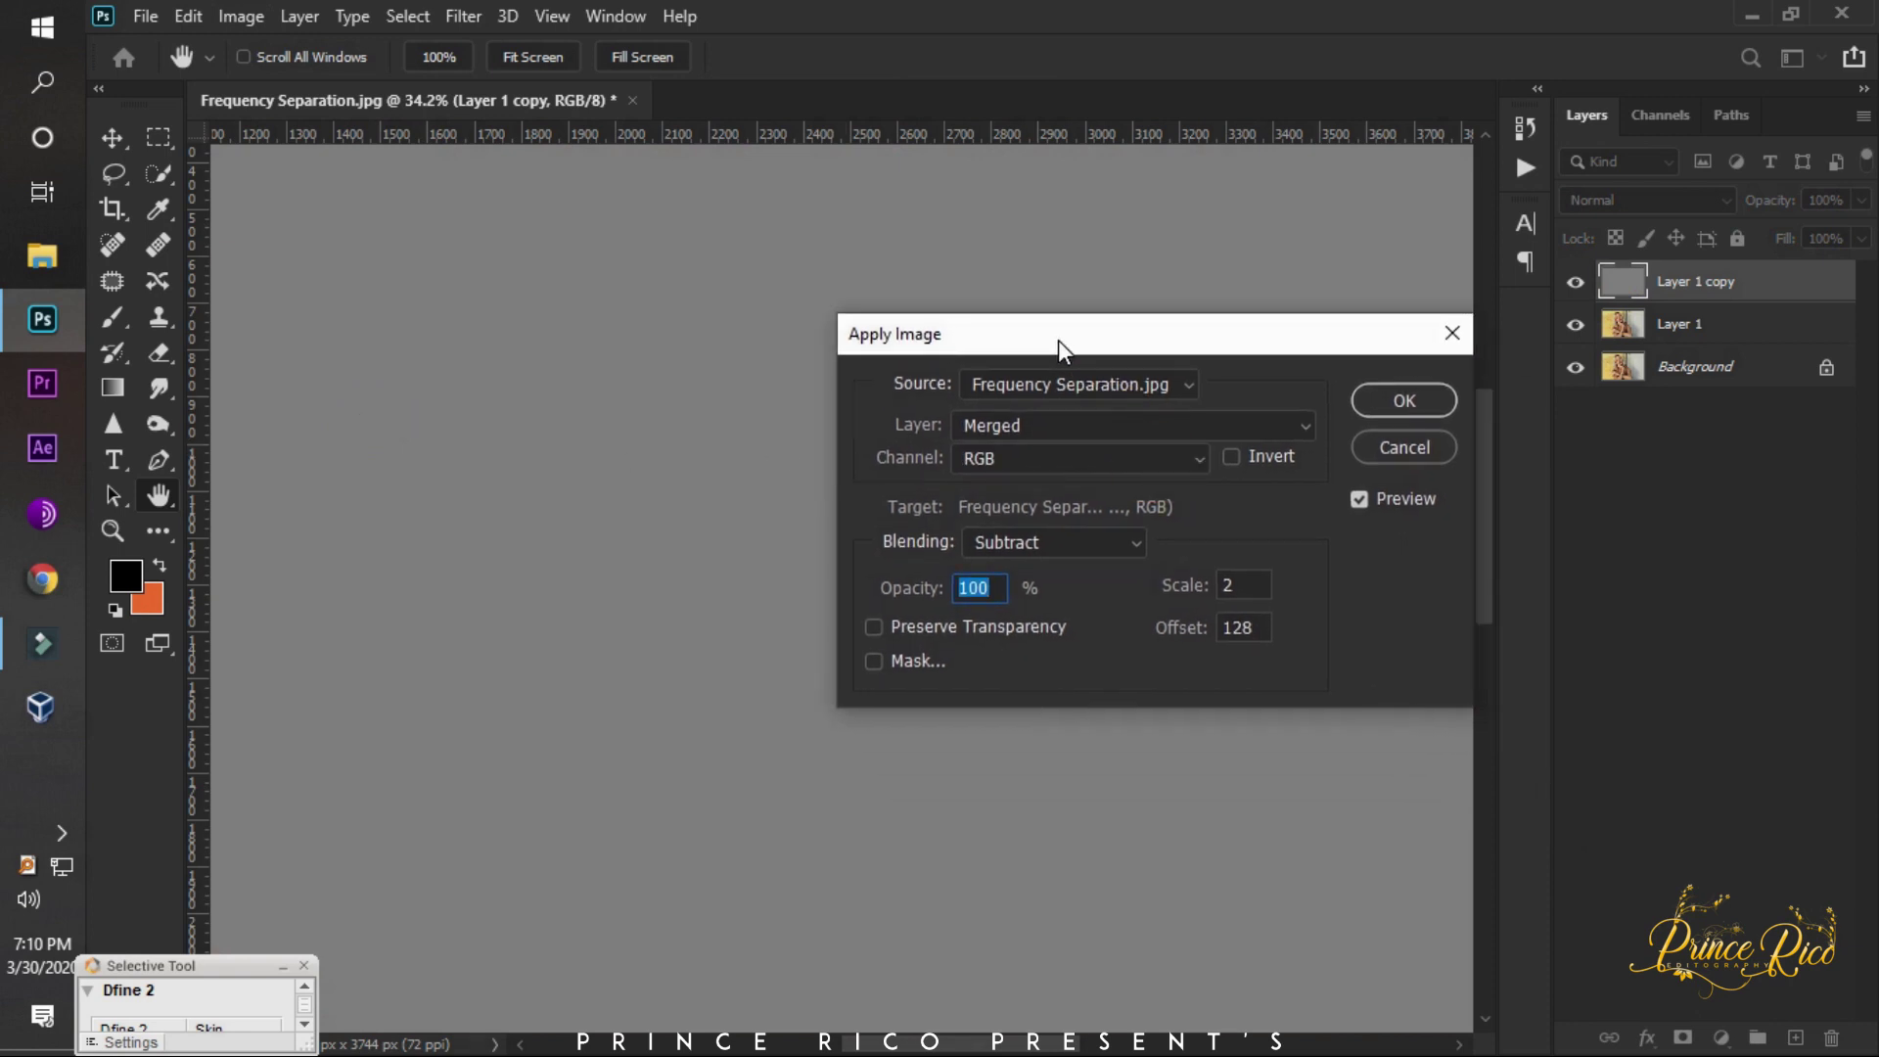
left_click(1065, 419)
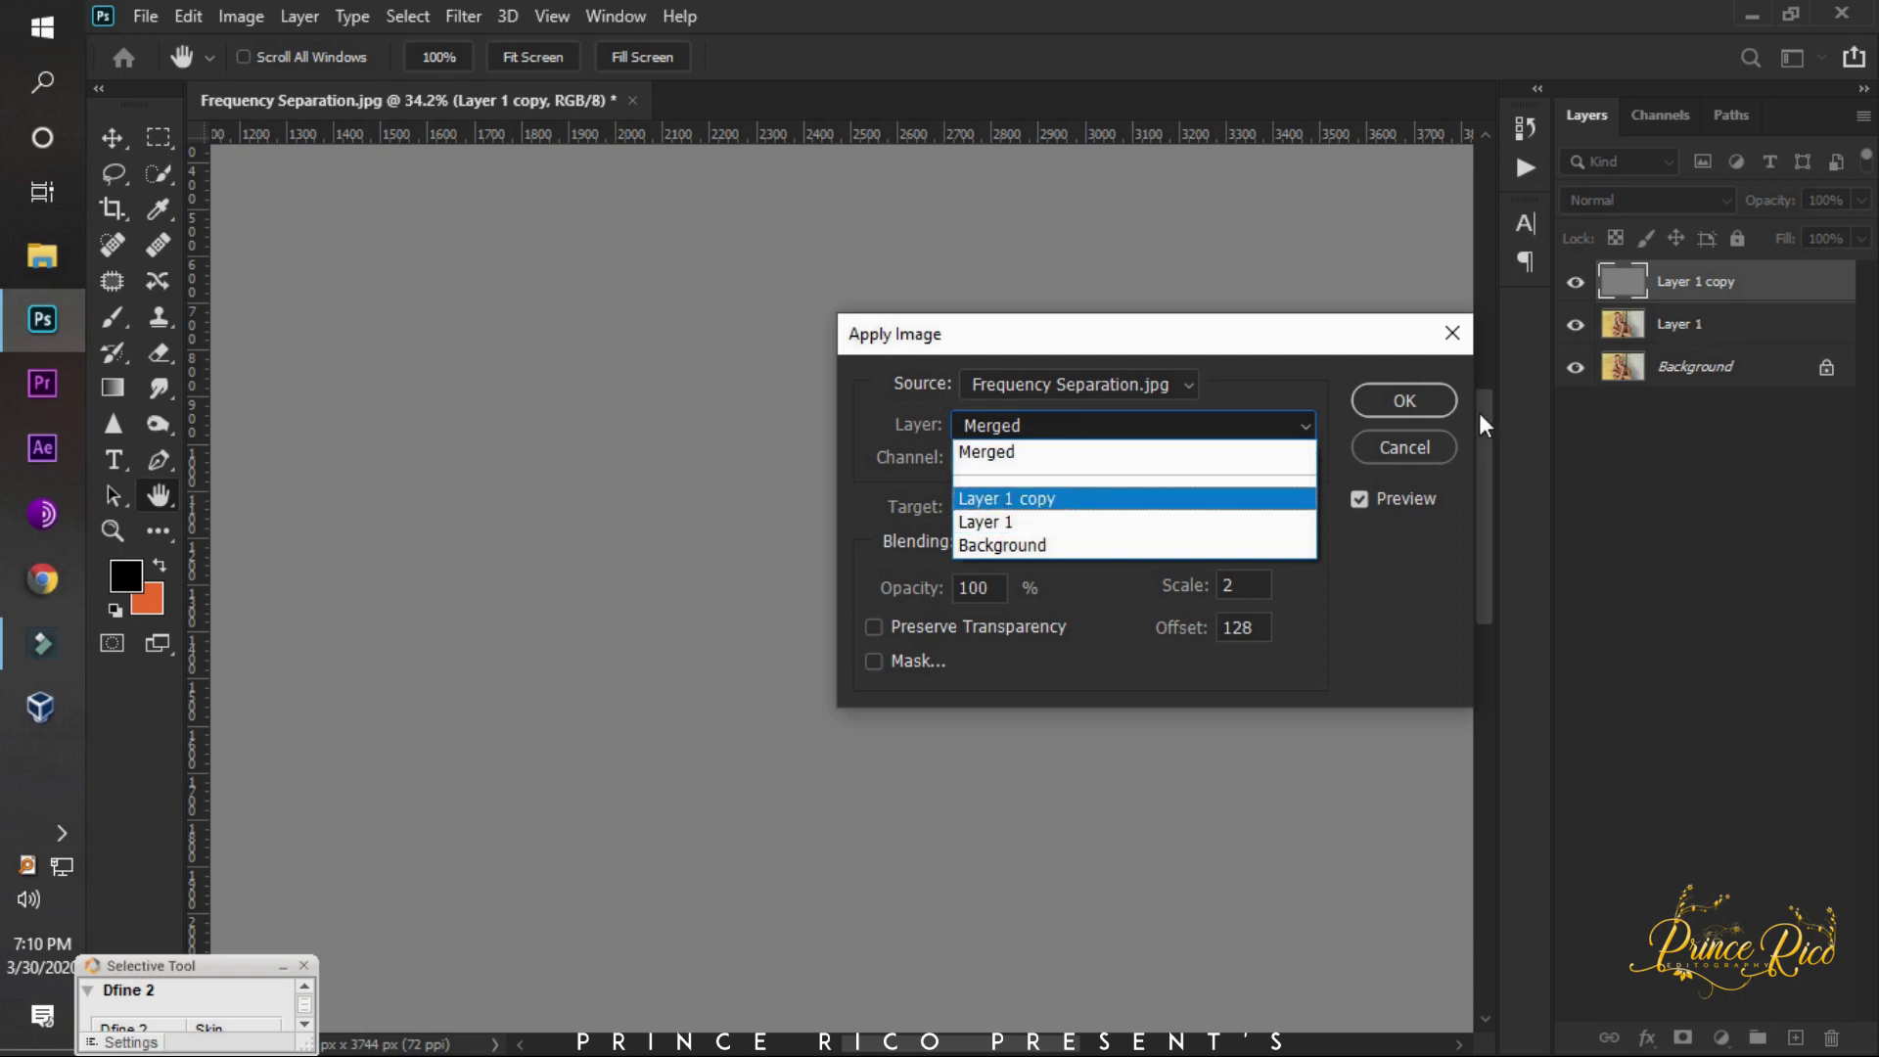
left_click(1001, 521)
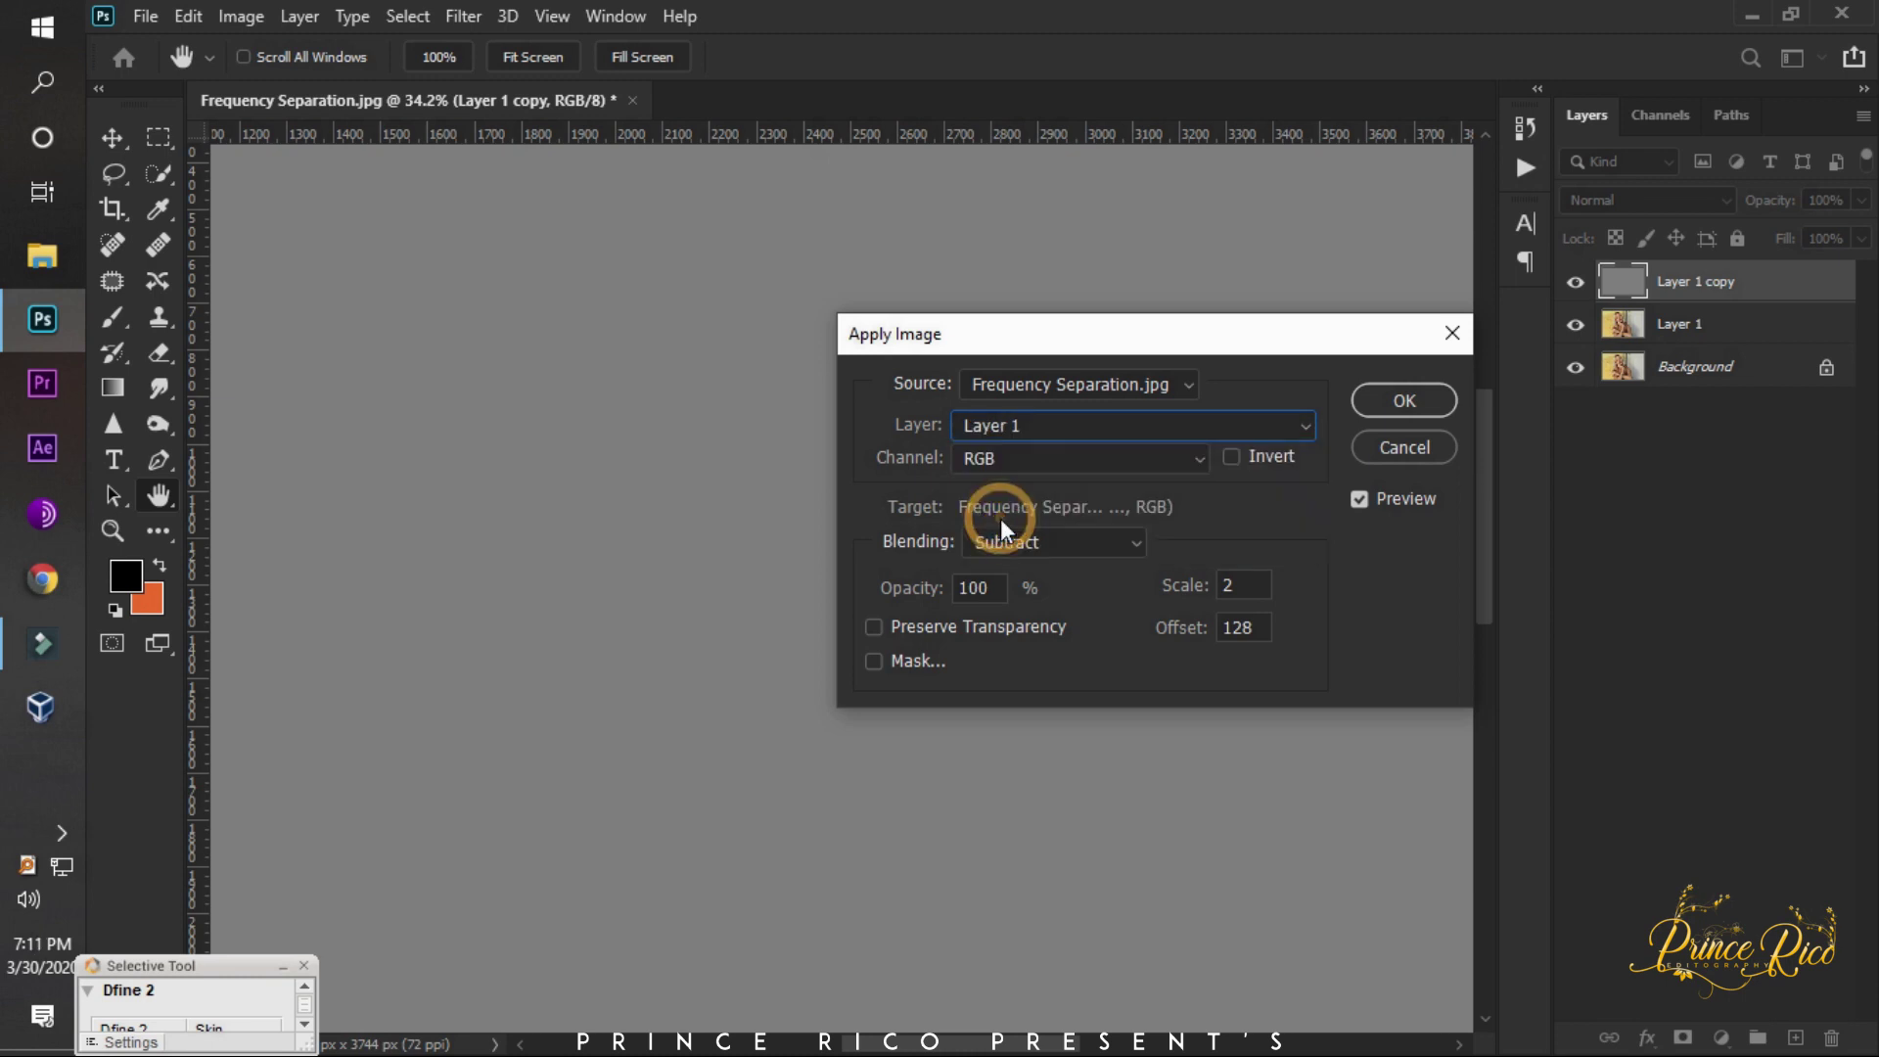
Apply the image with Subtract blending, Scale 2 and Offset 128.
left_click_drag(1150, 344, 1246, 279)
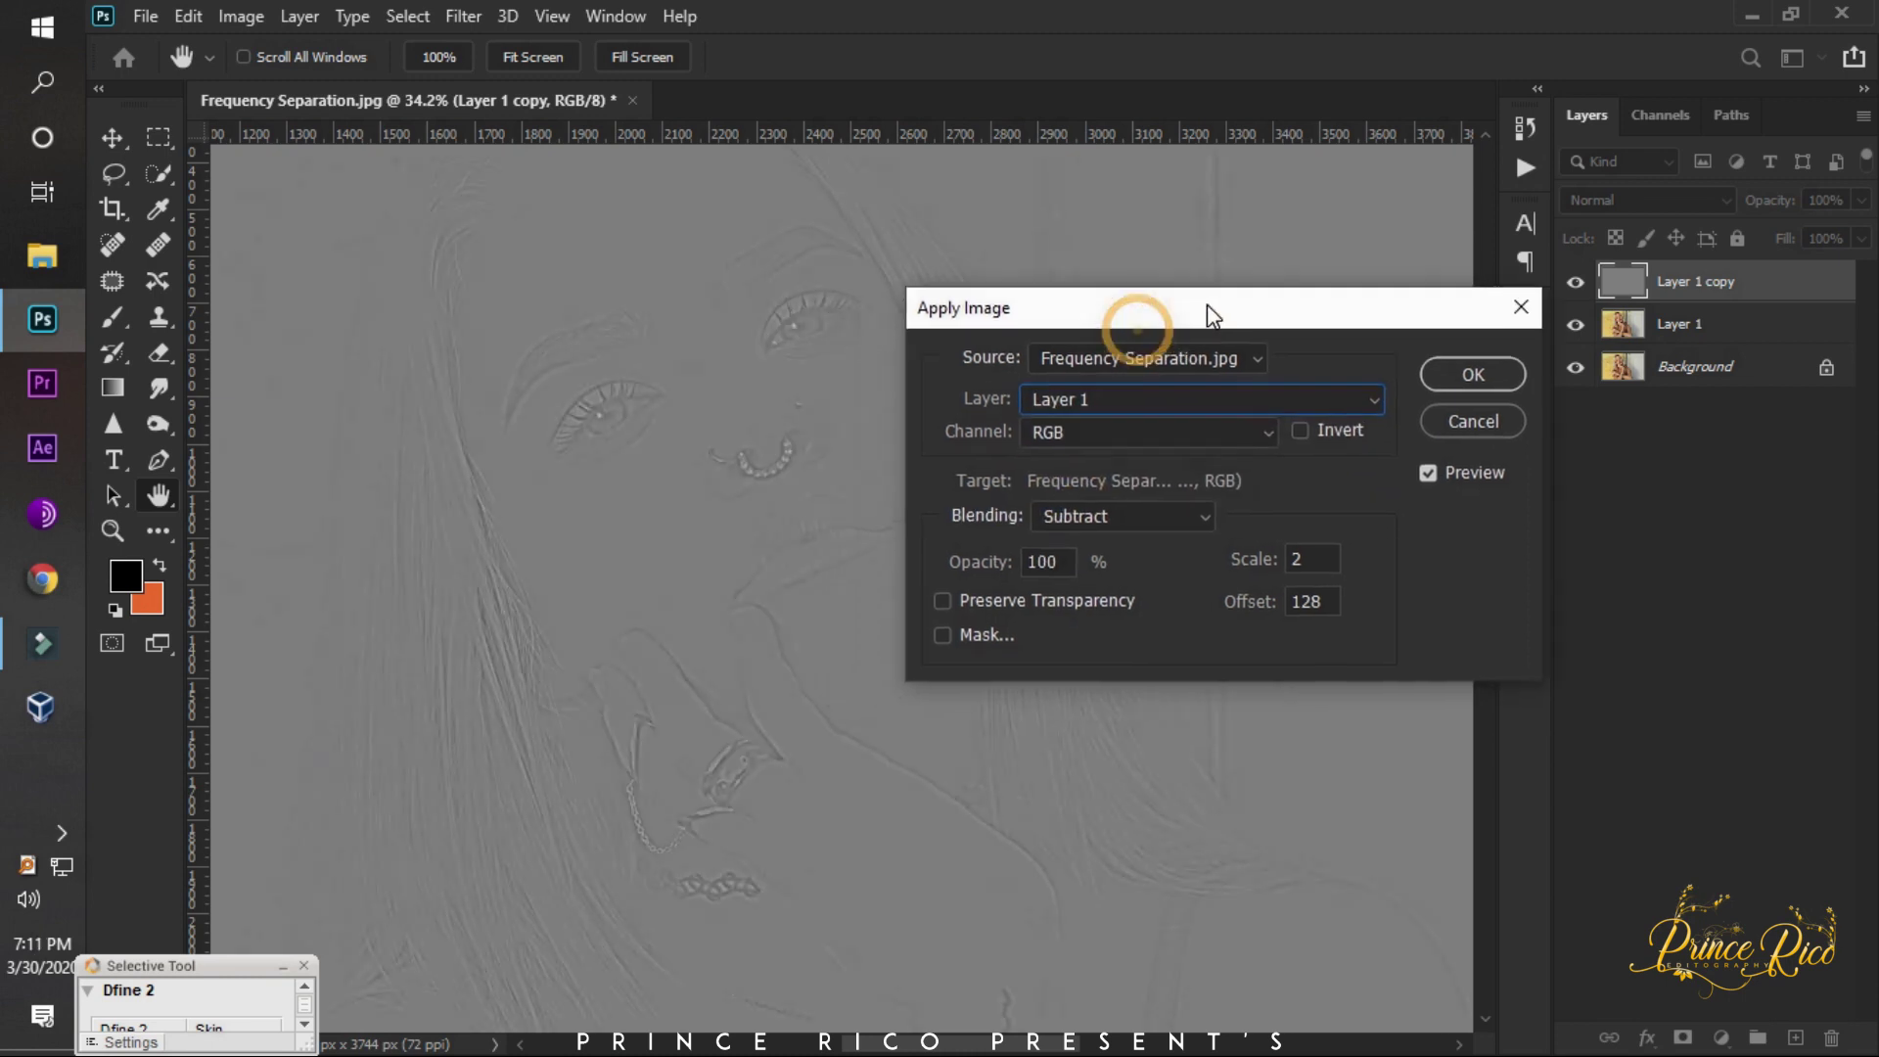
left_click(1142, 473)
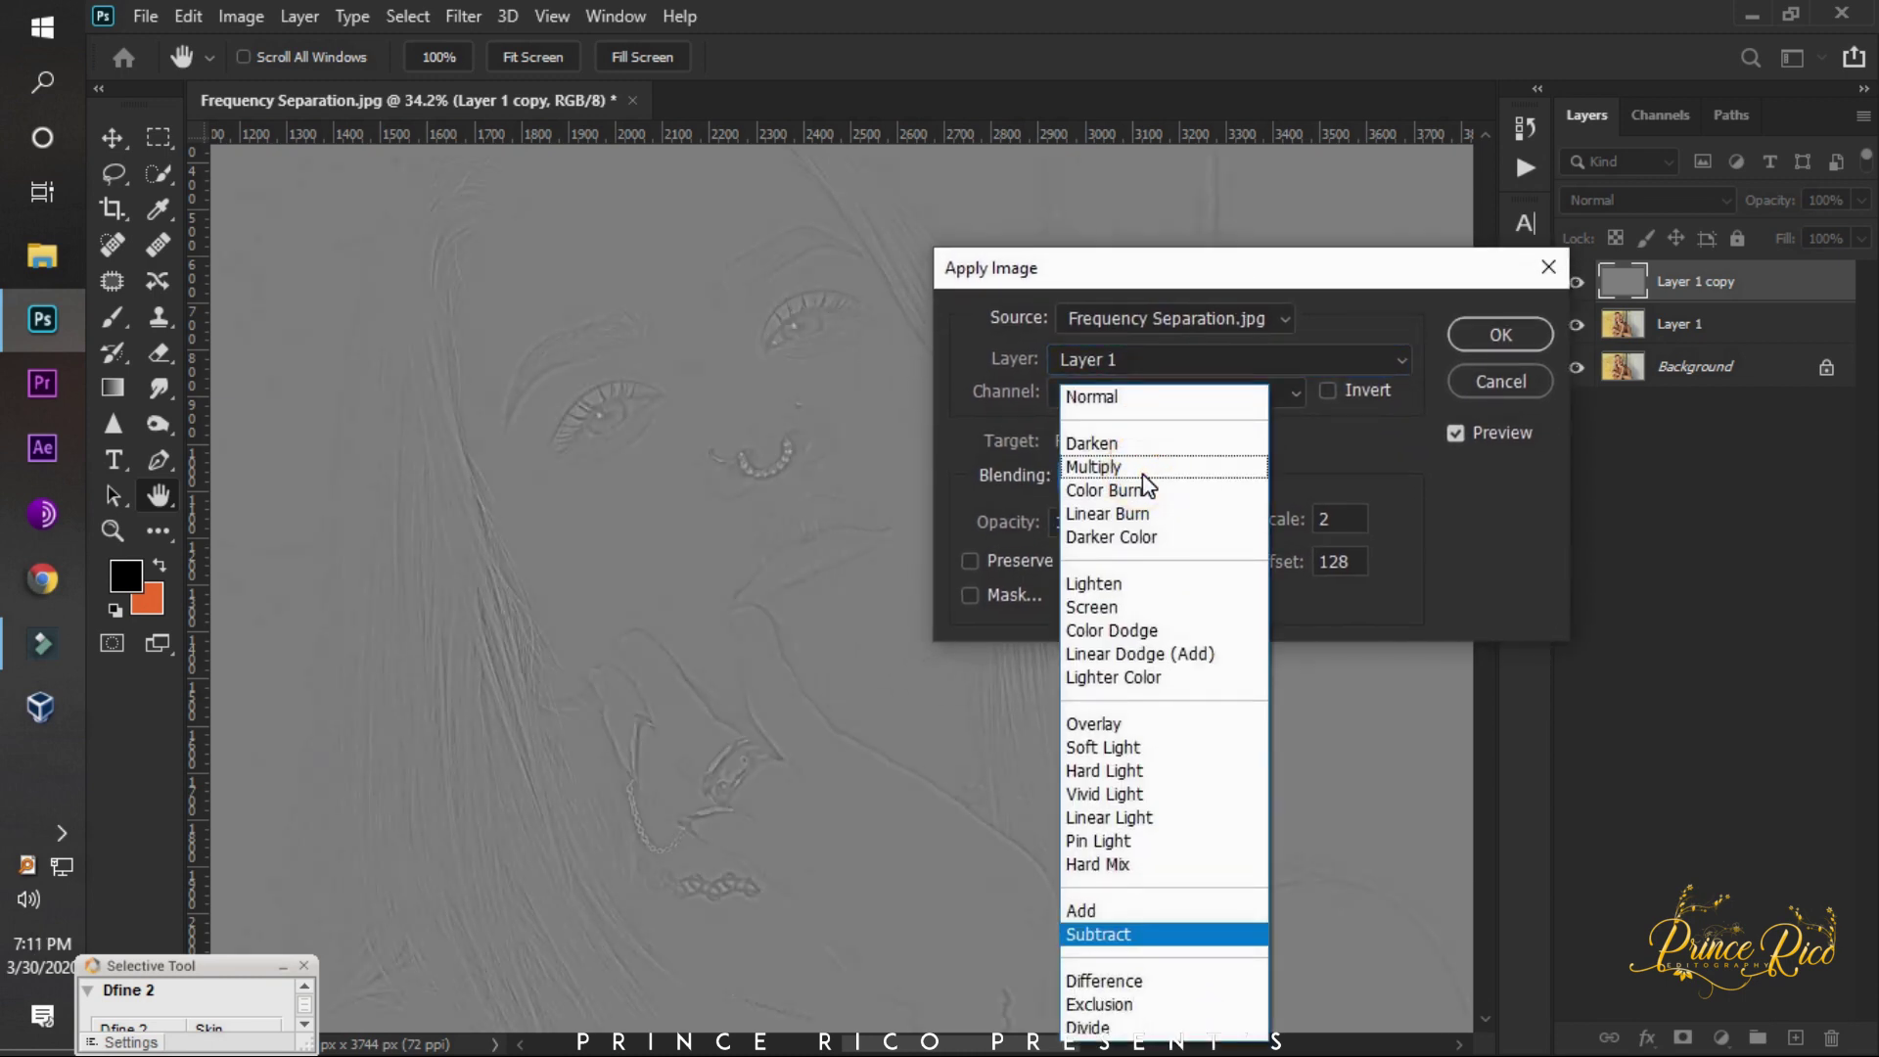
left_click(1125, 394)
left_click(1118, 474)
left_click(1148, 935)
double_click(1349, 521)
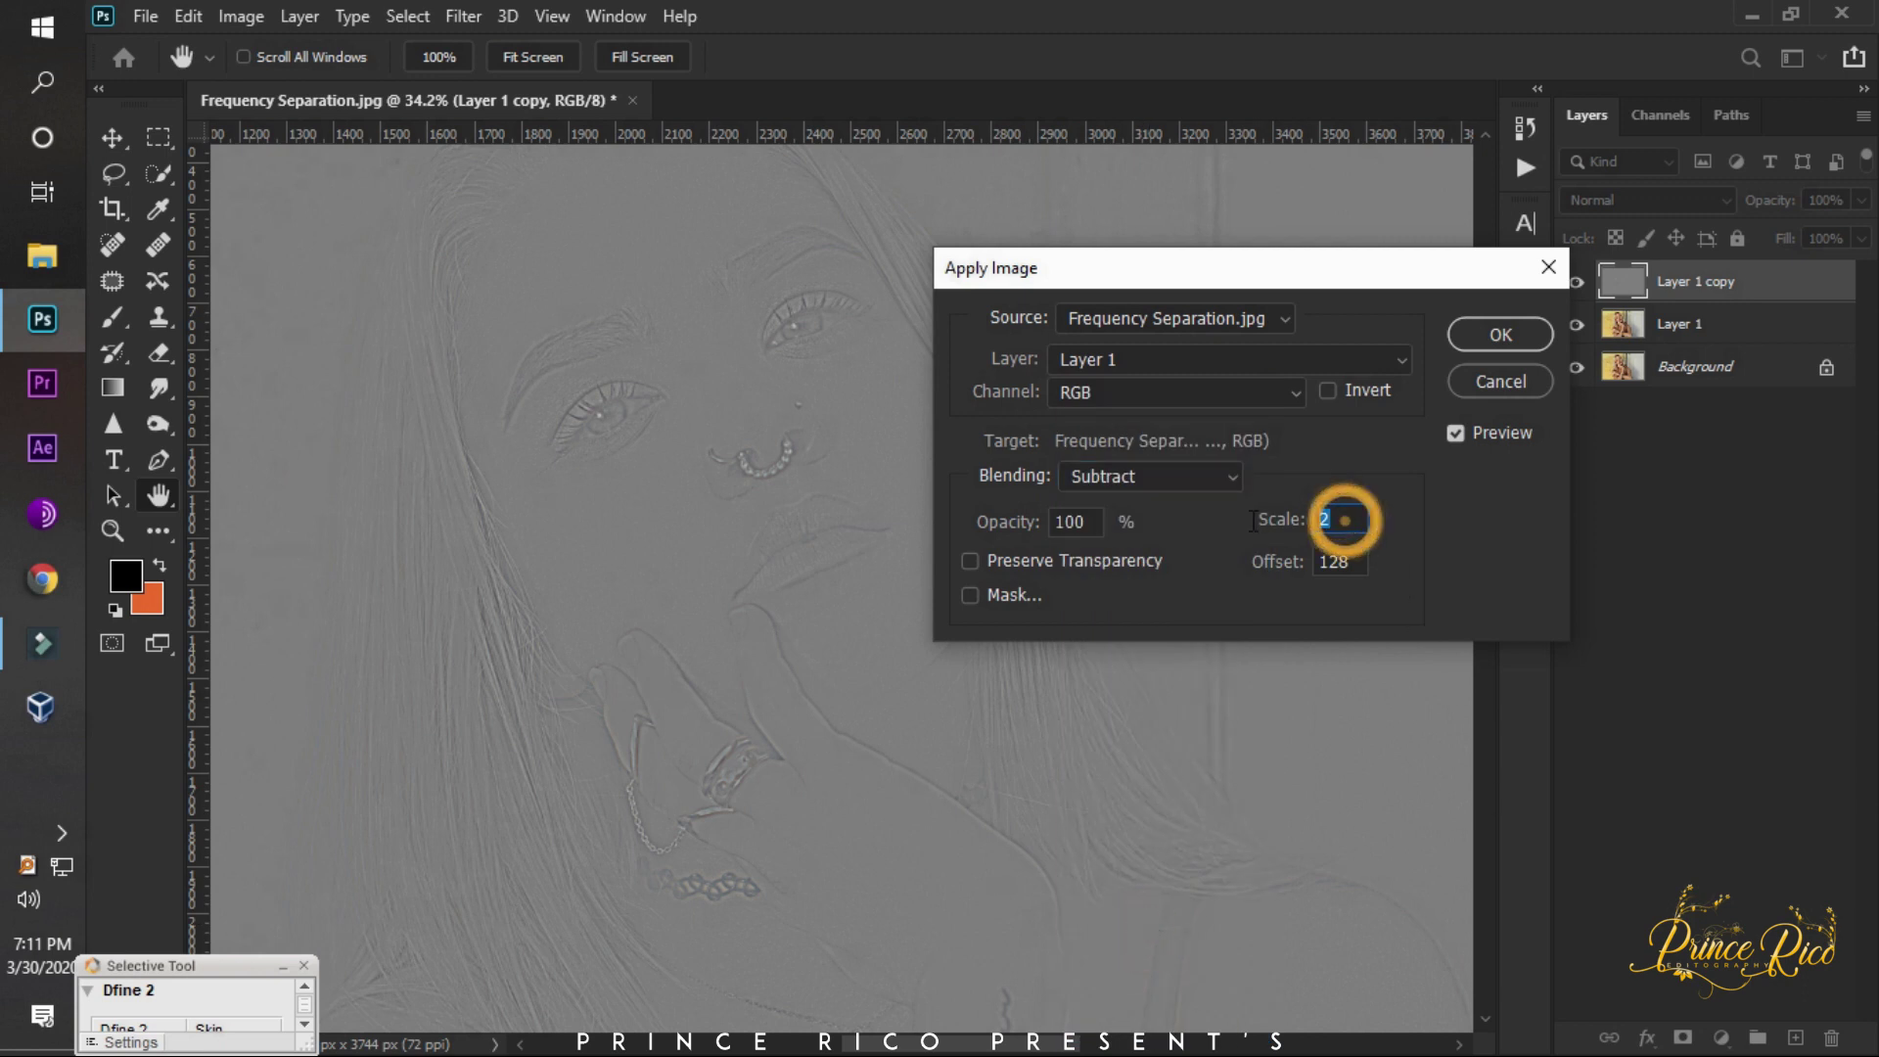
double_click(1343, 561)
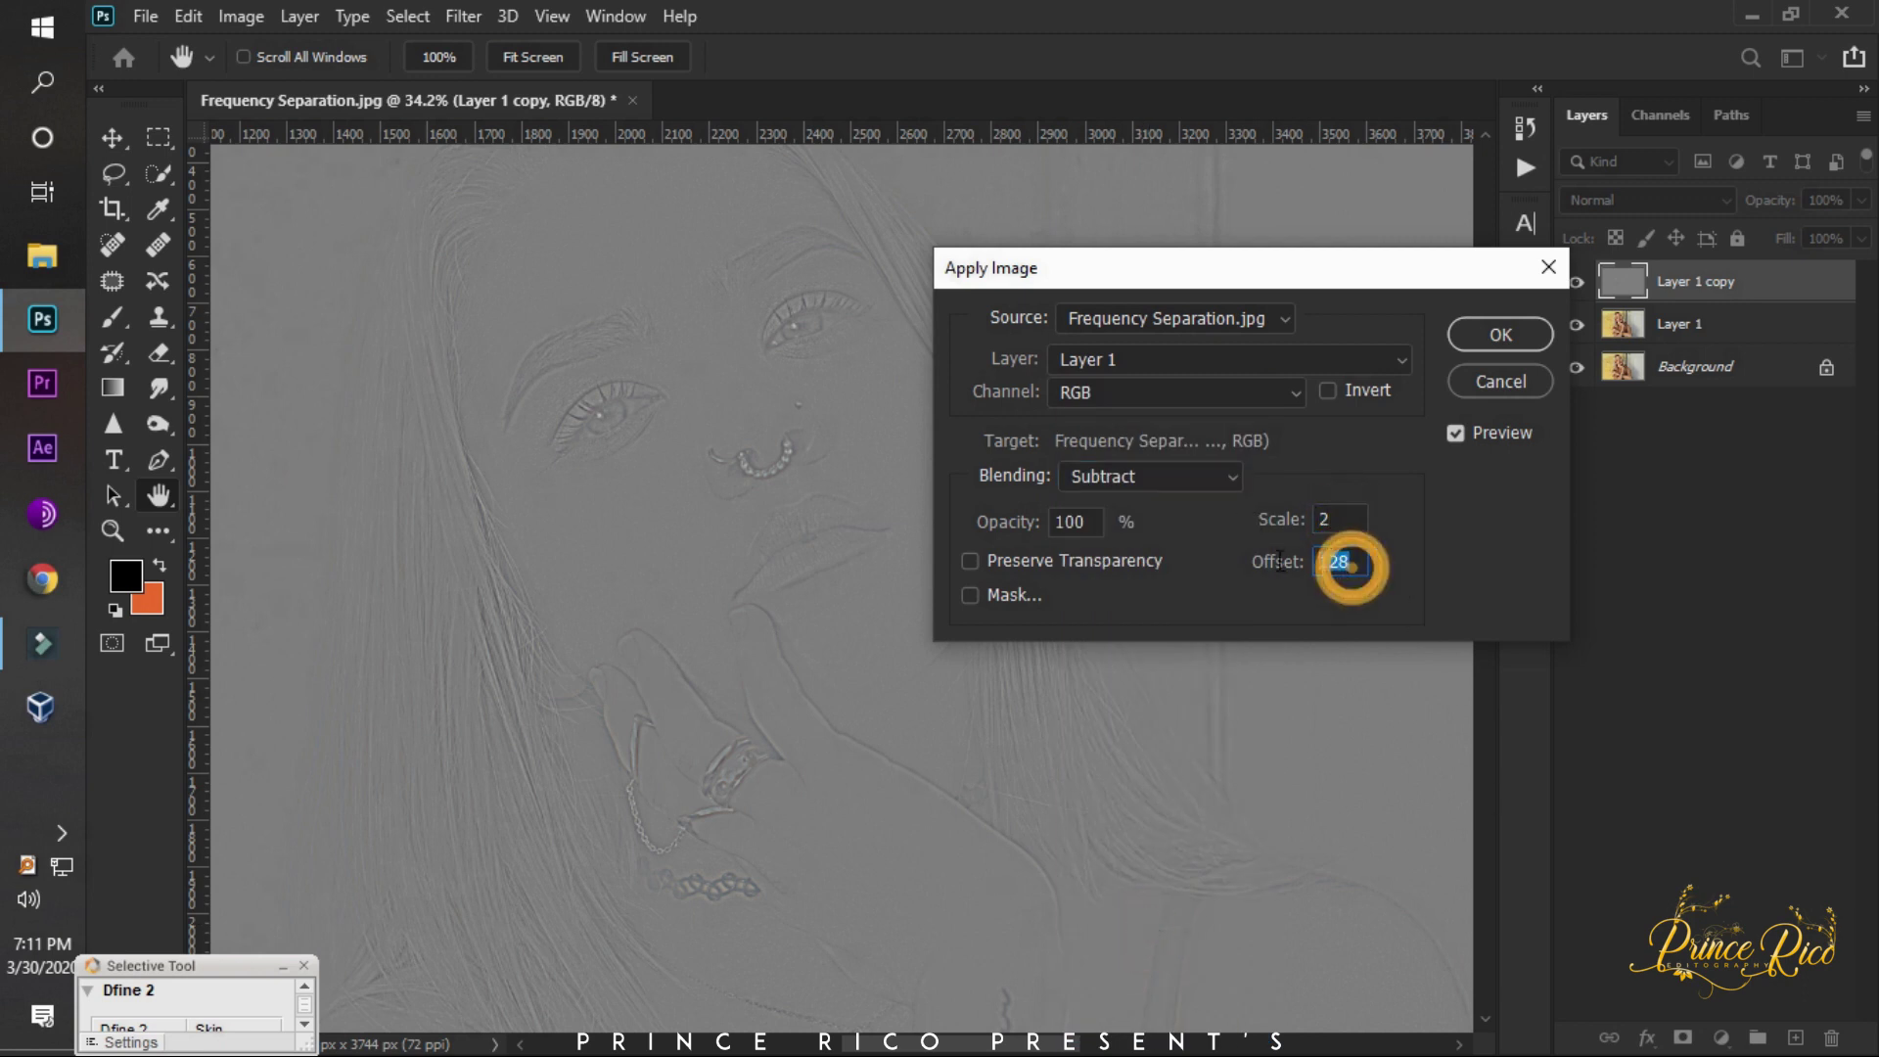
key("BackSpace")
type("12")
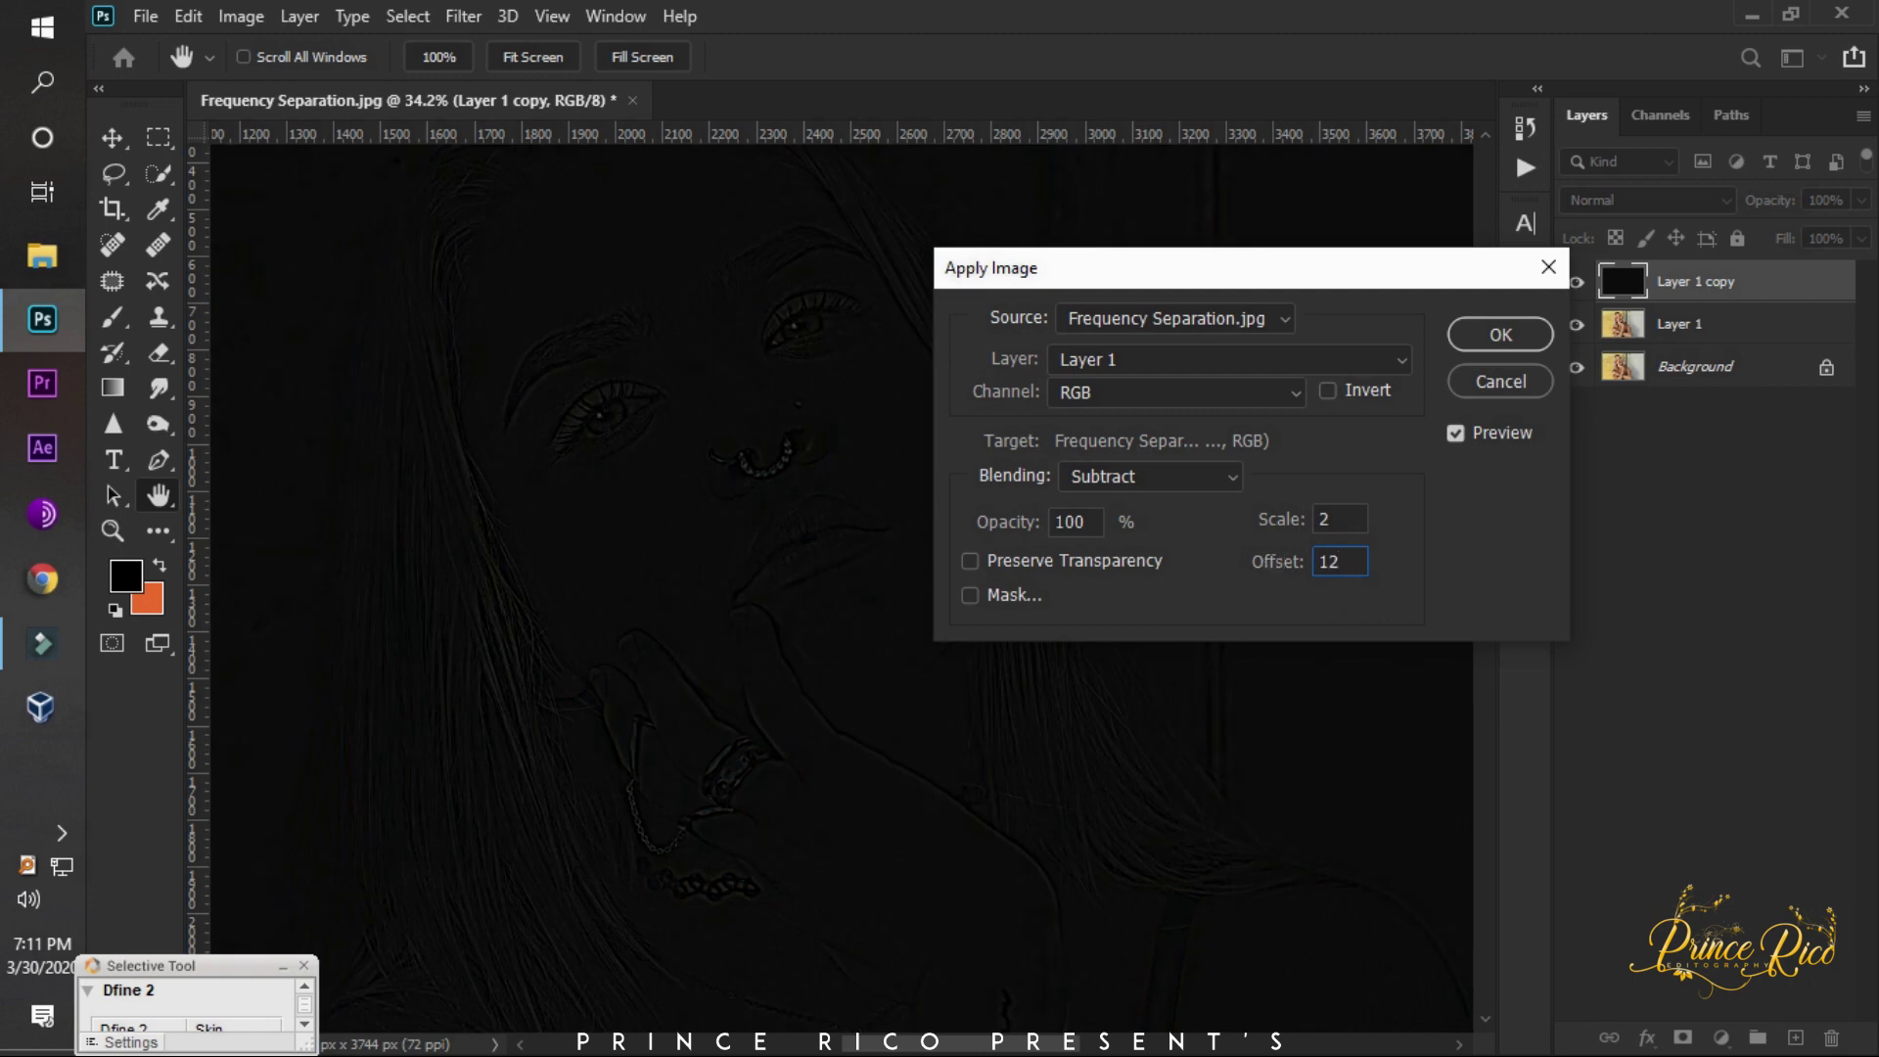
type("8")
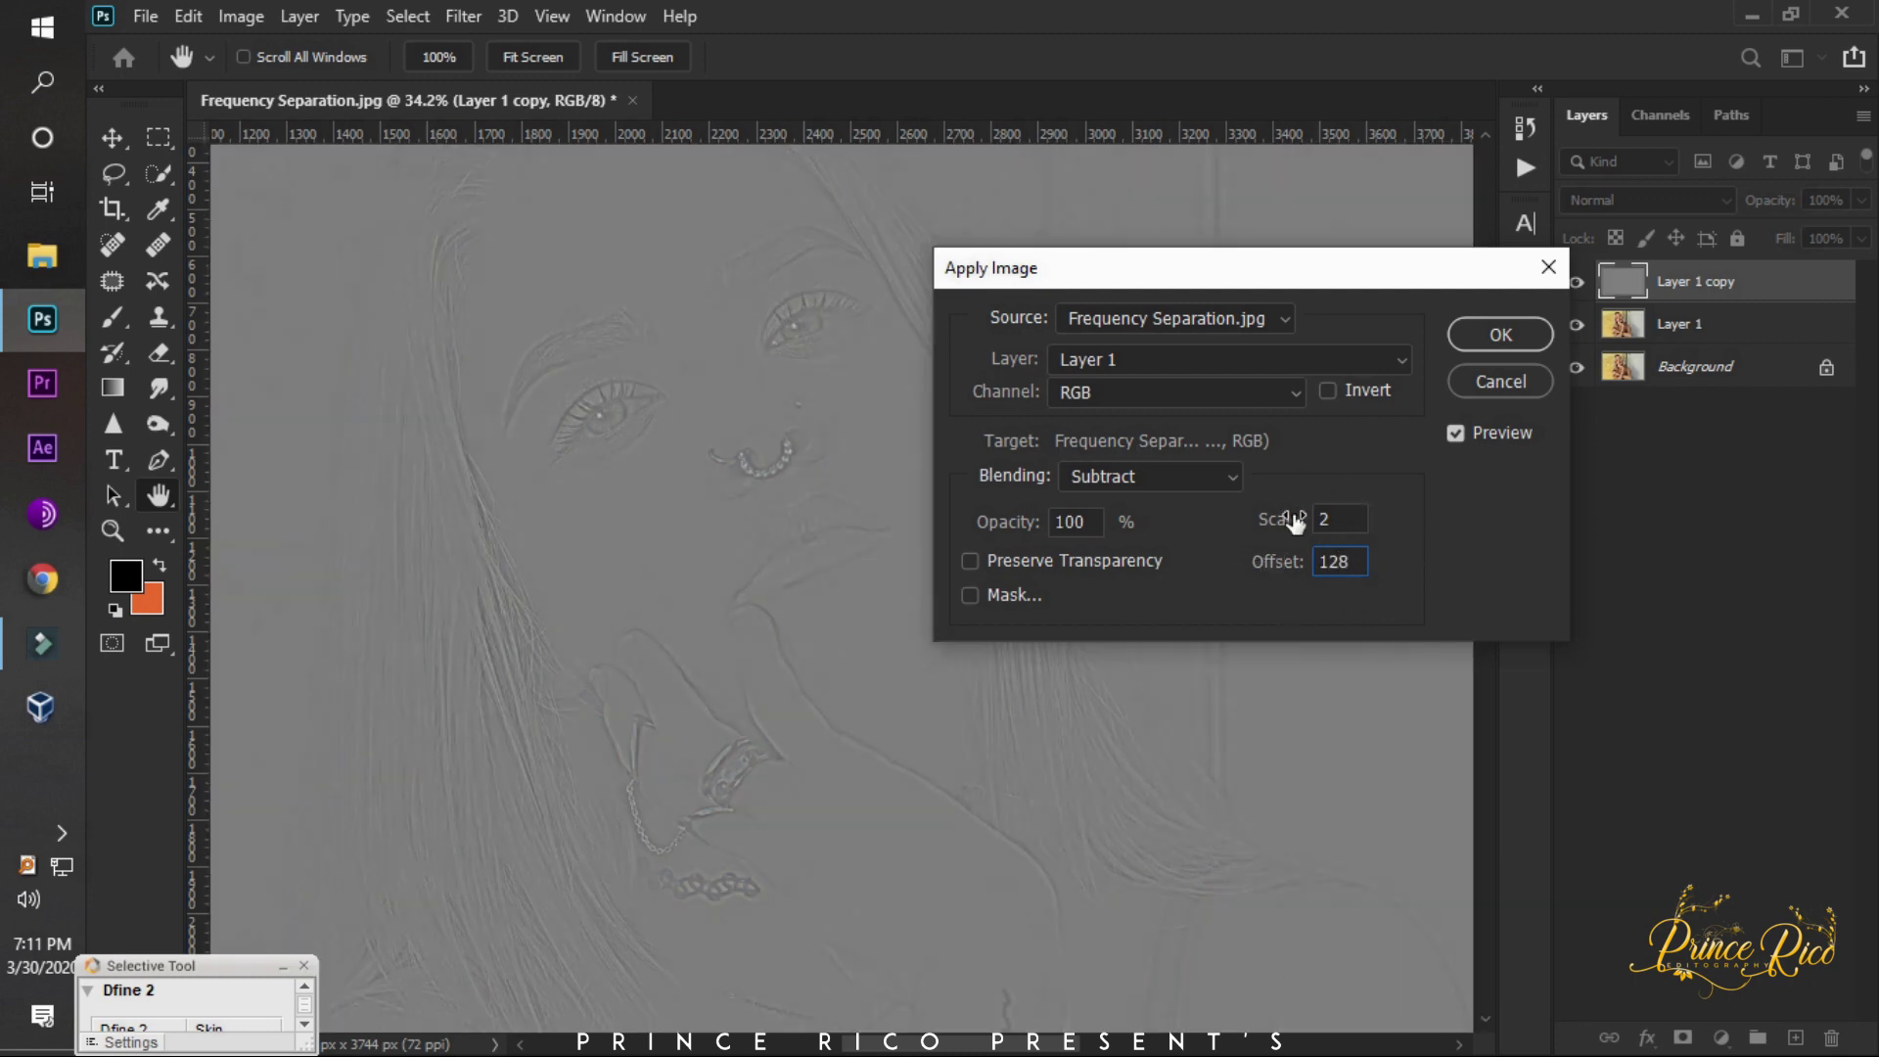
left_click(1511, 337)
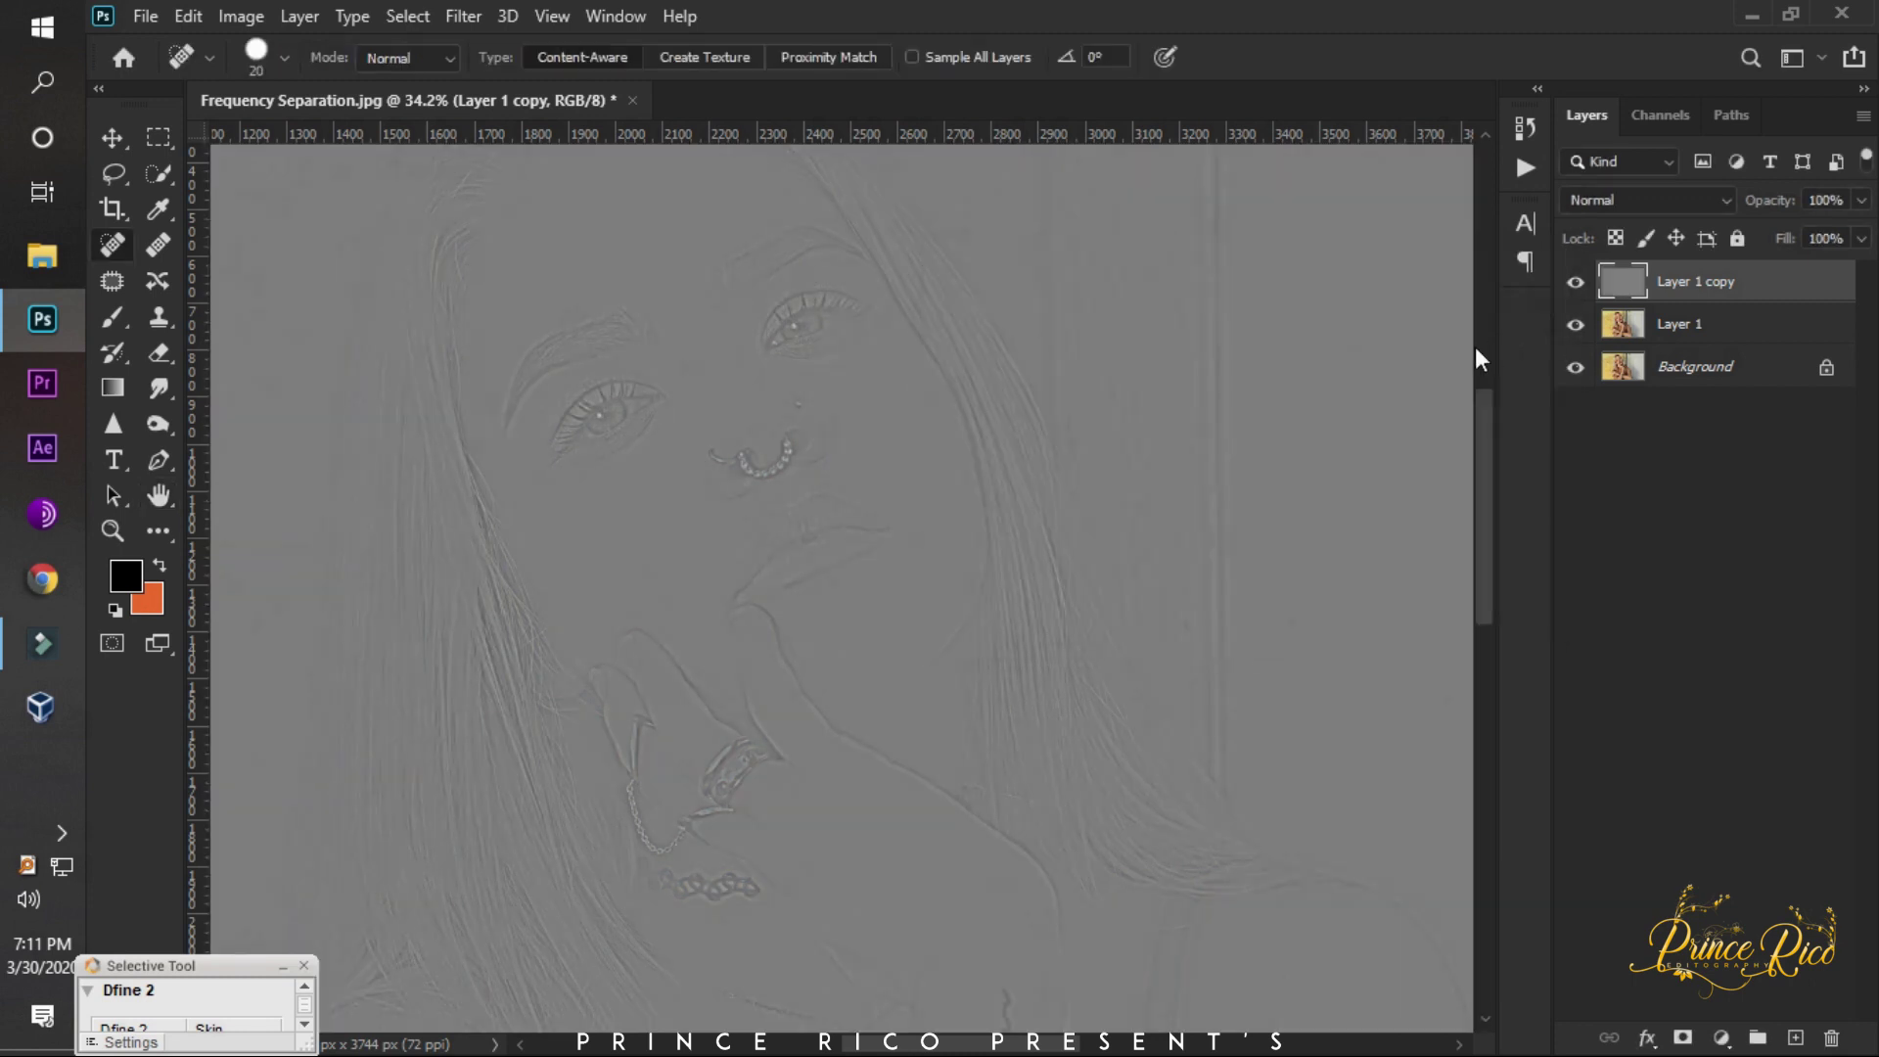
Set Layer 1 copy's blend mode to Linear Light.
left_click(1621, 204)
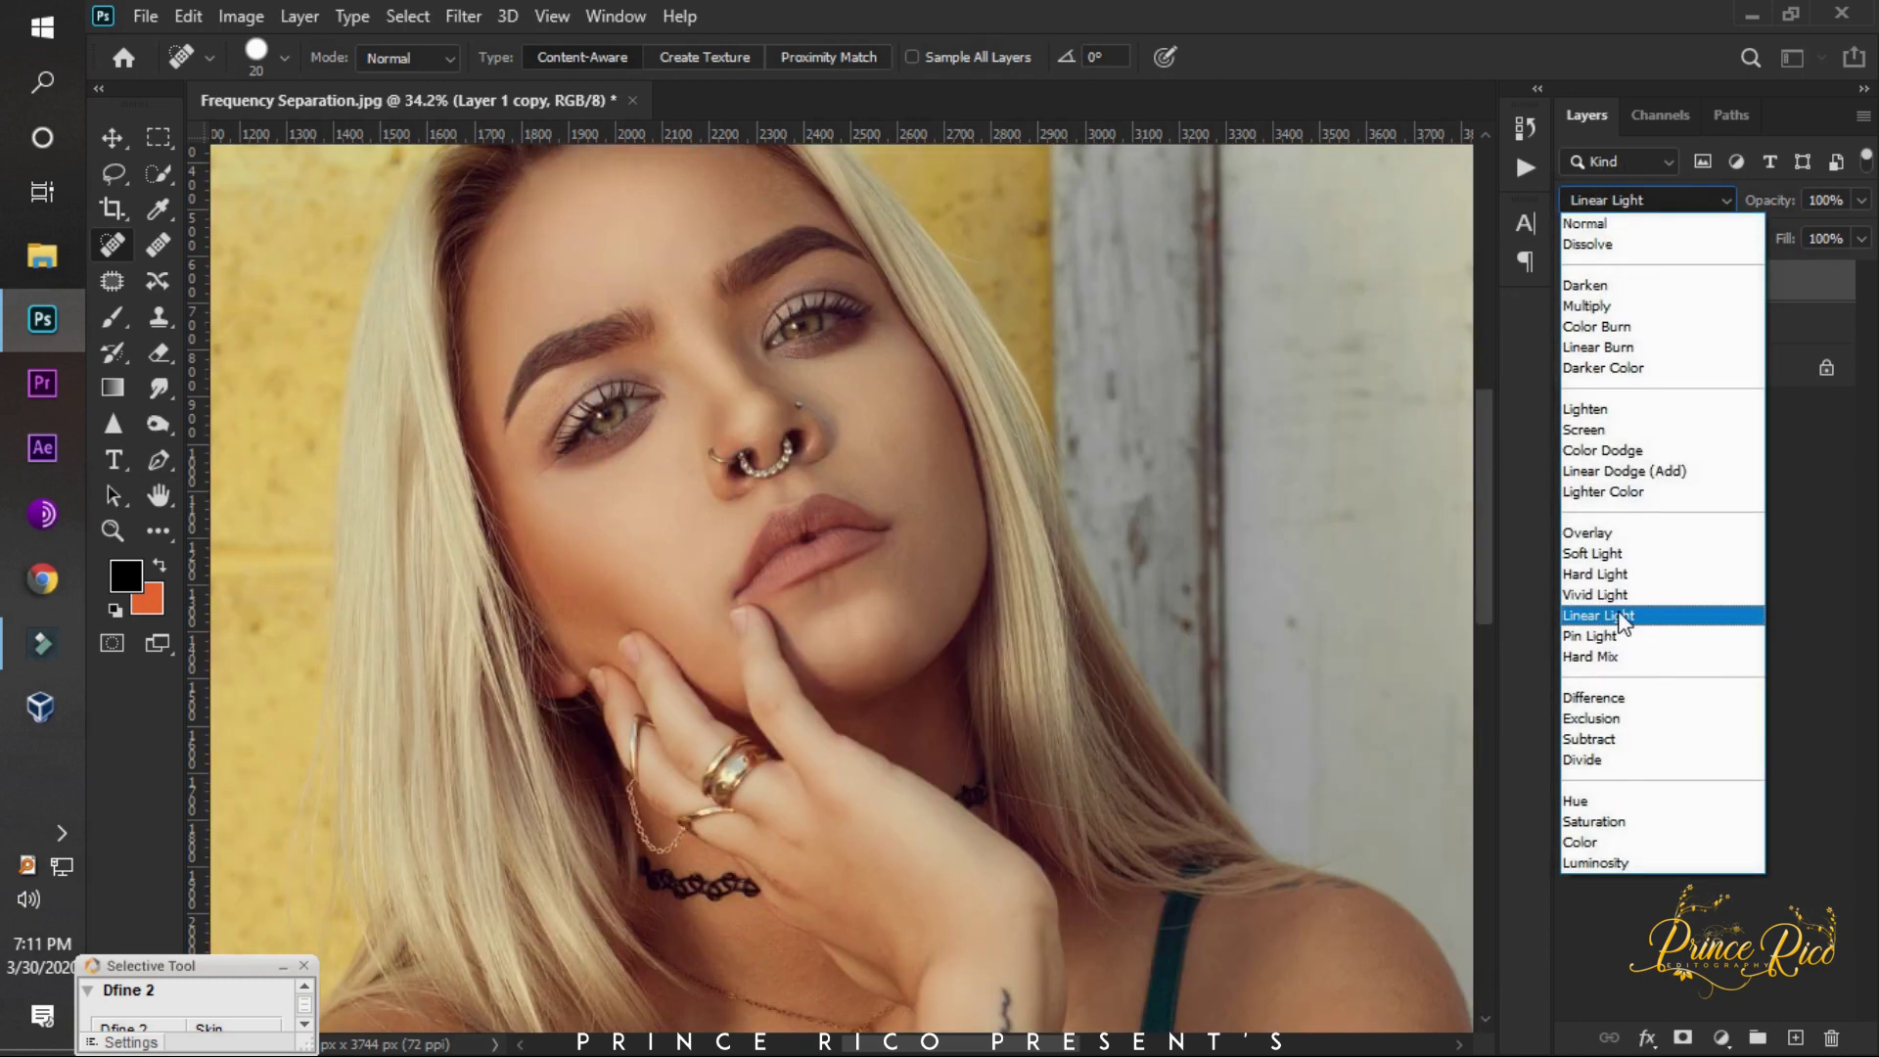
left_click(1641, 618)
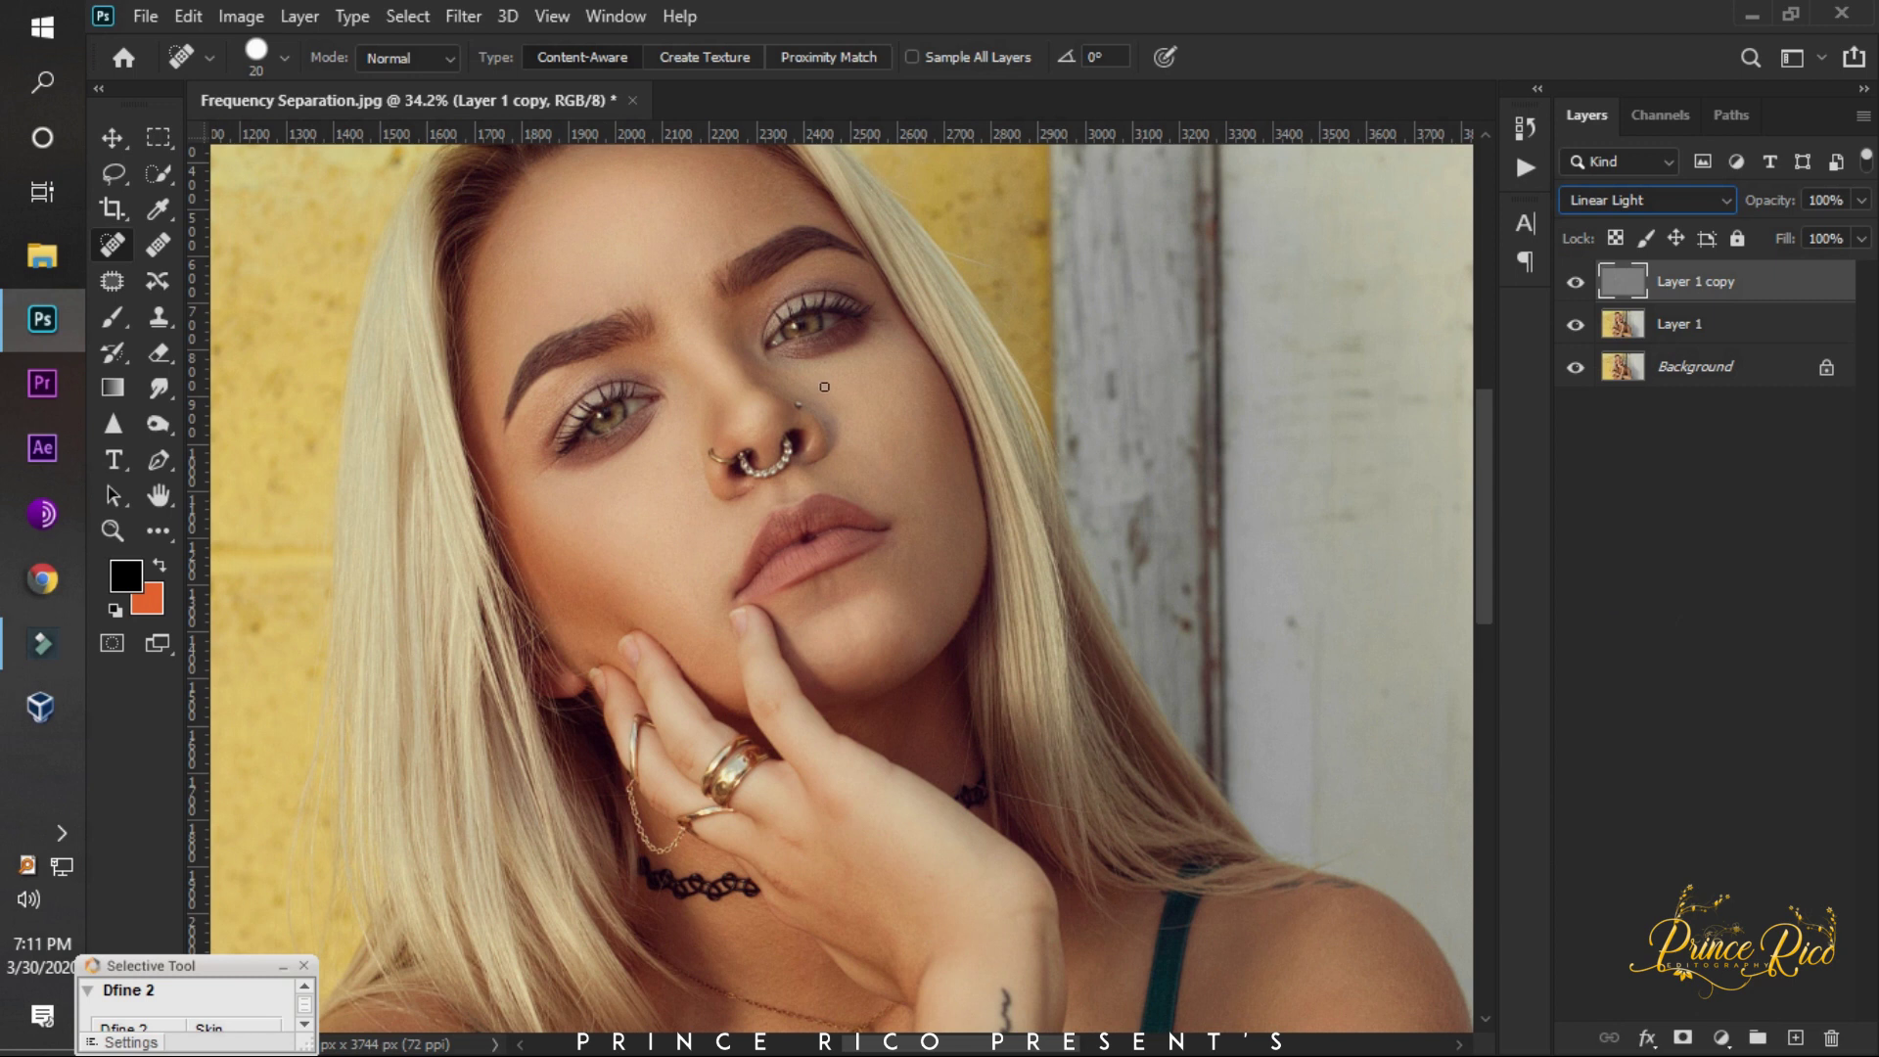
left_click(112, 137)
scroll(736, 413, "down", 2)
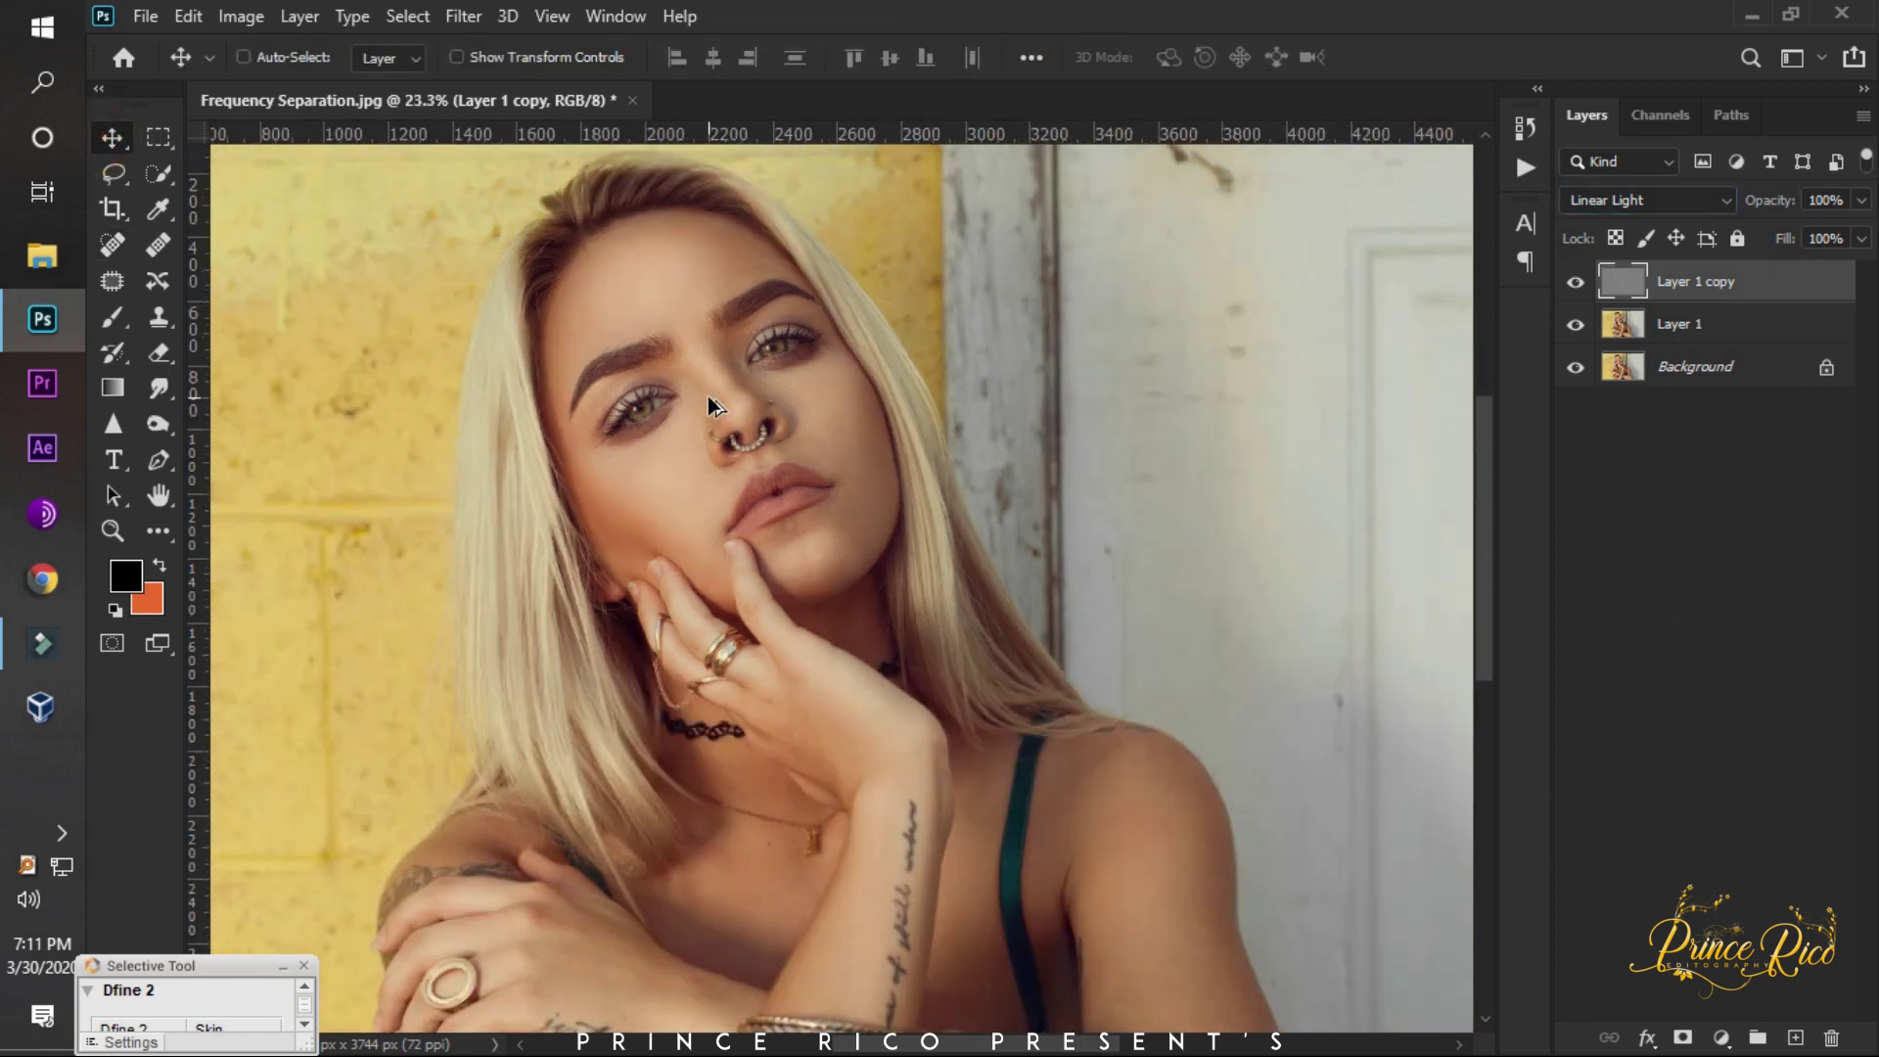
scroll(708, 395, "down", 2)
scroll(708, 396, "up", 3)
scroll(671, 302, "up", 3)
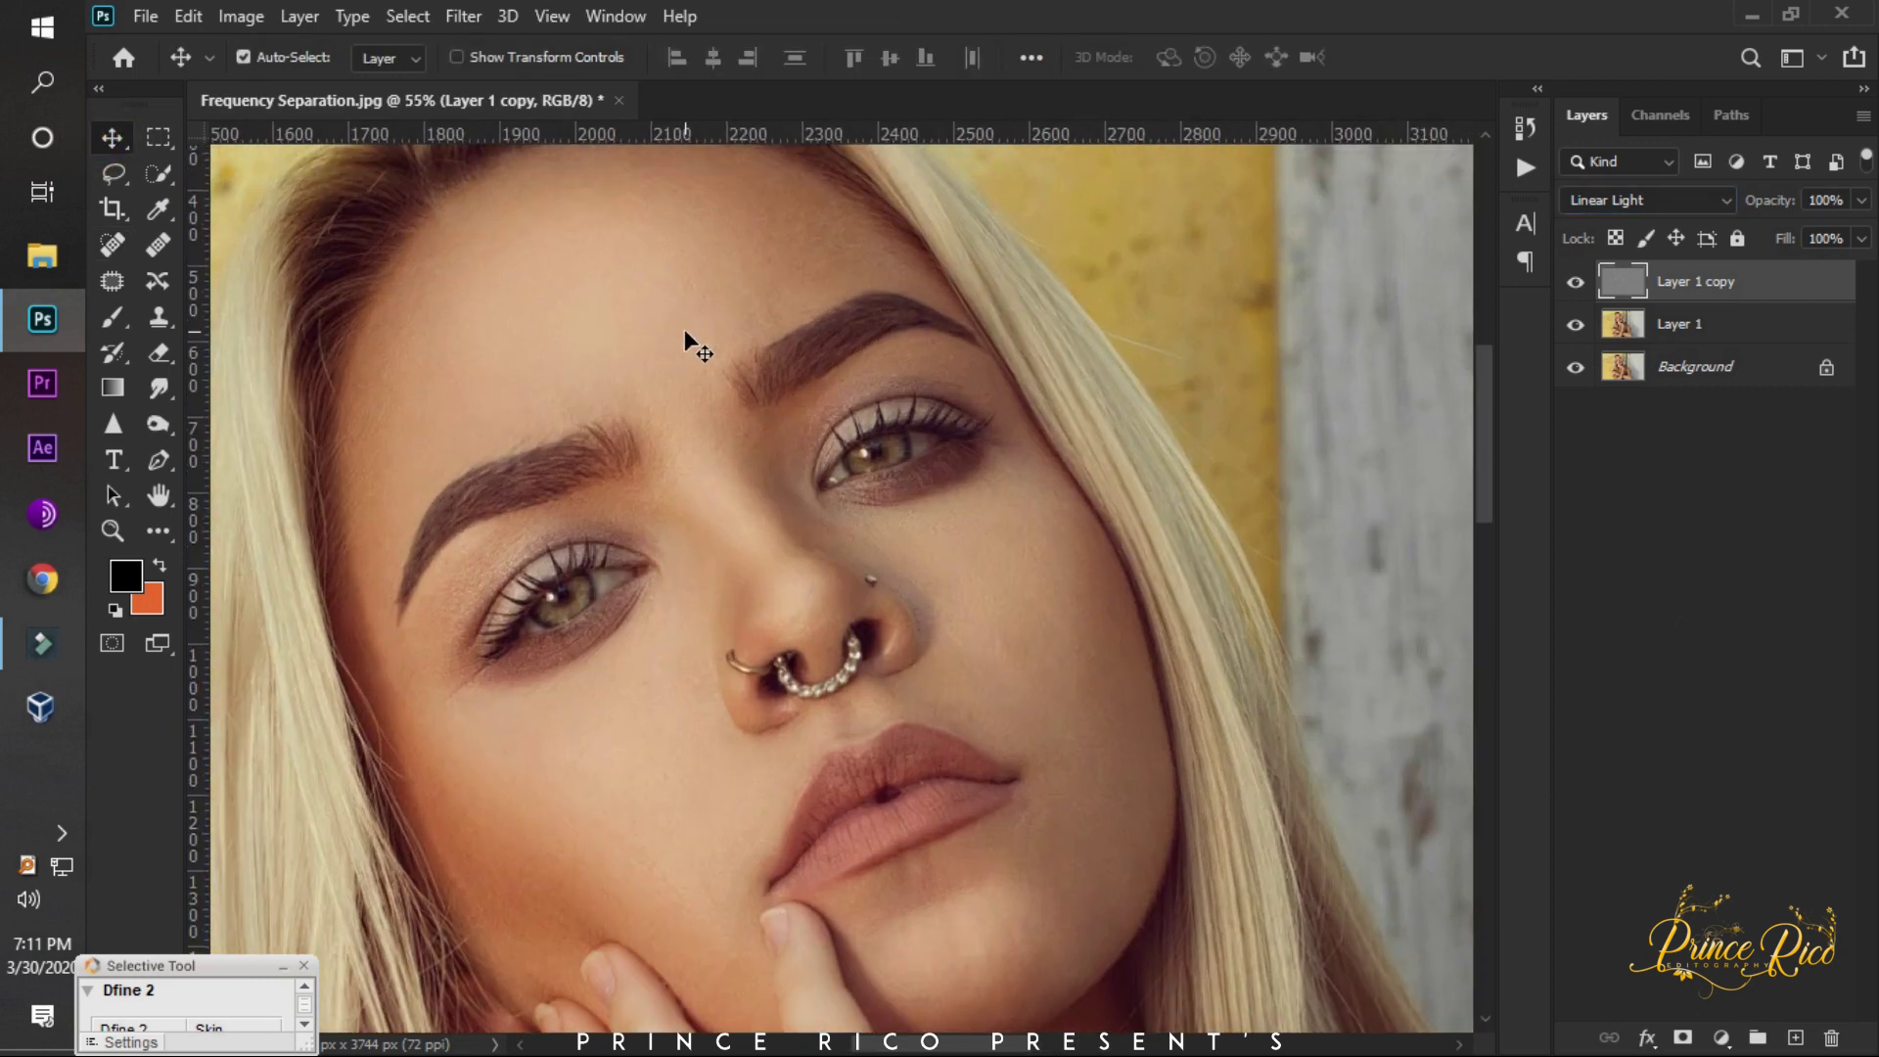
scroll(679, 329, "down", 1)
scroll(678, 329, "down", 1)
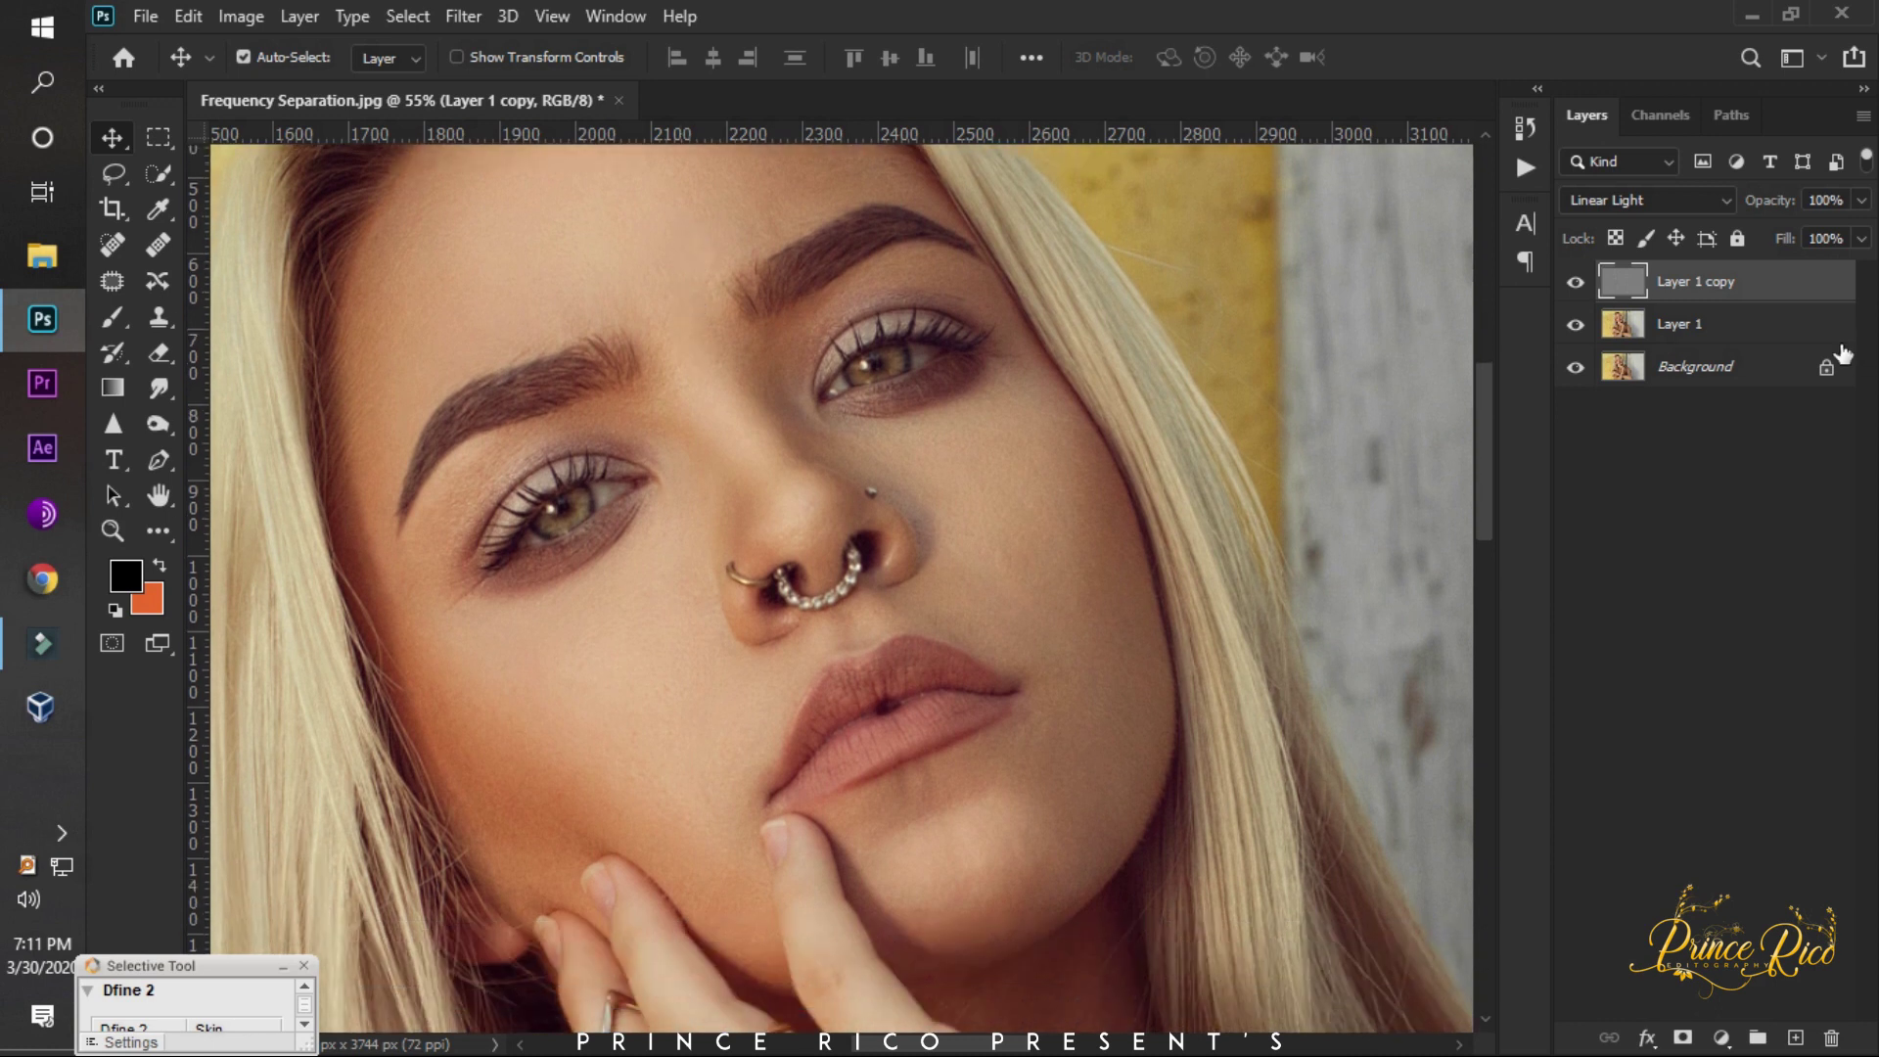
Group Layer 1 copy and Layer 1 into Group 1, compare, and select Layer 1 inside it.
left_click(1703, 333, "shift")
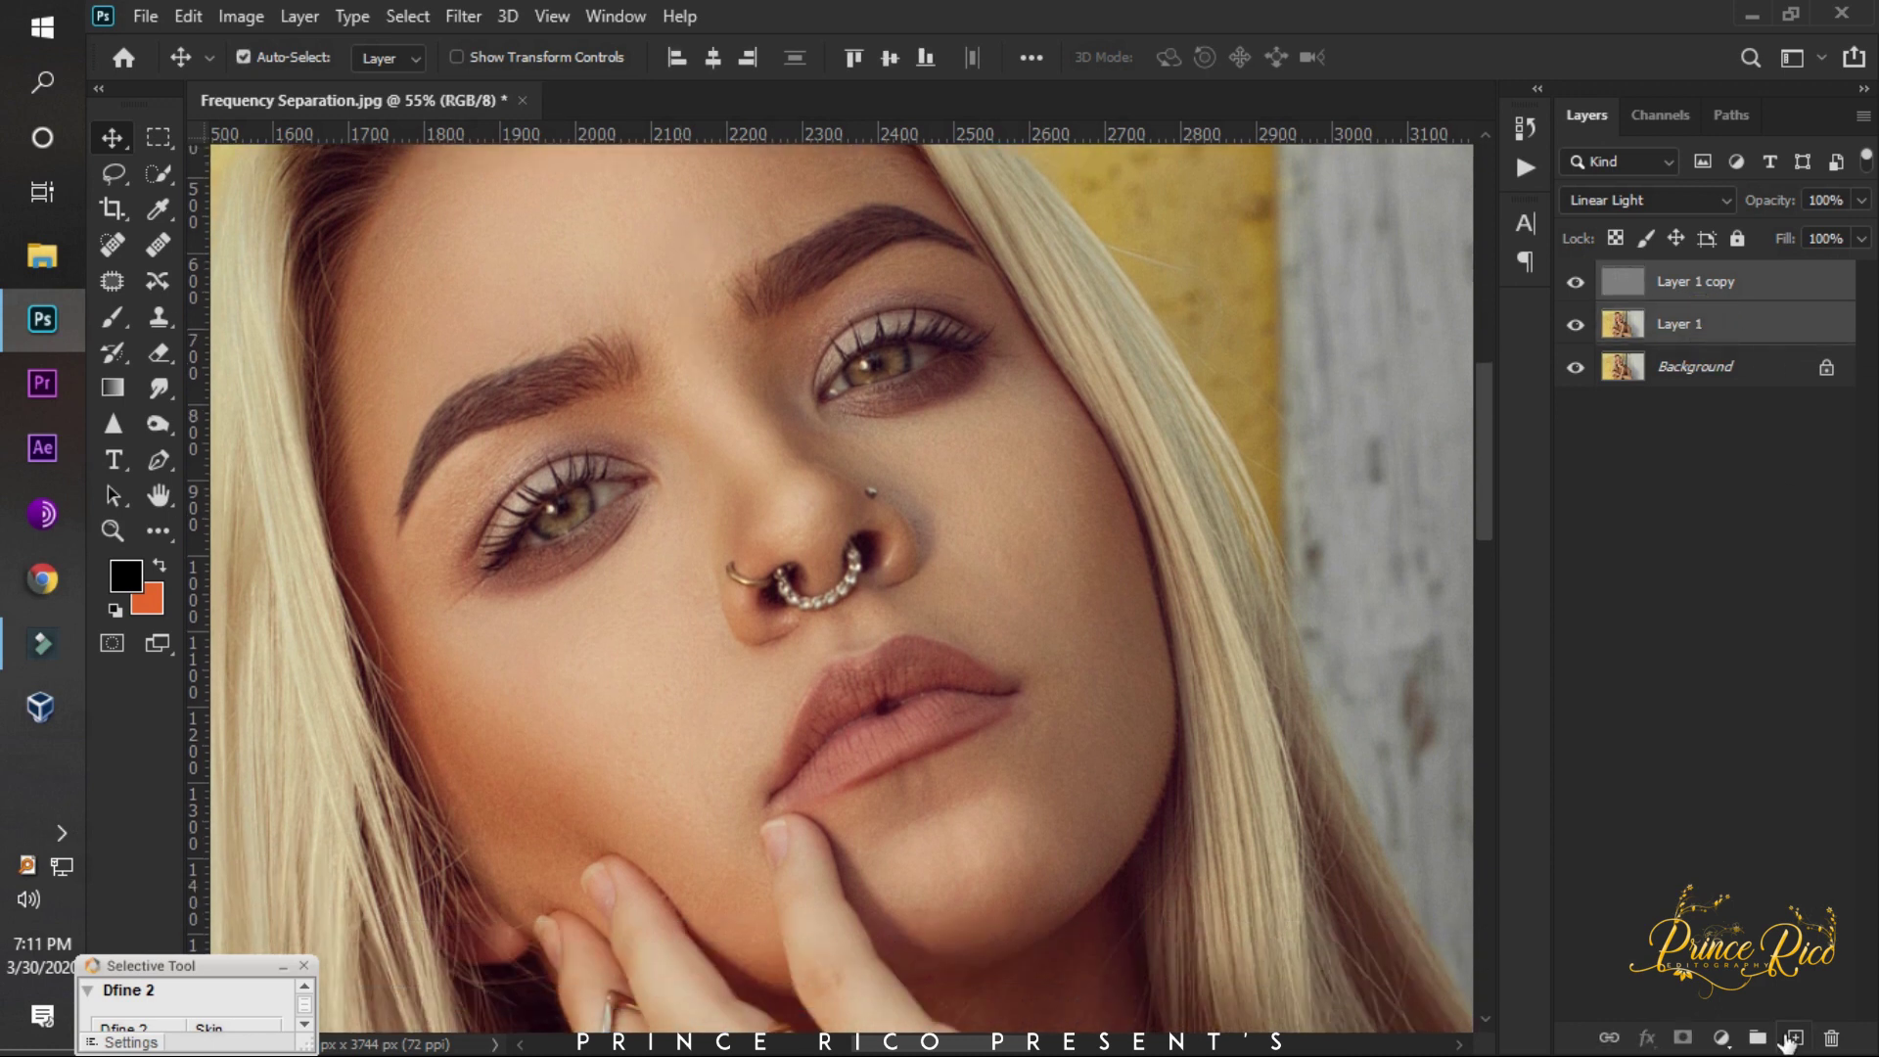
key("ctrl+g")
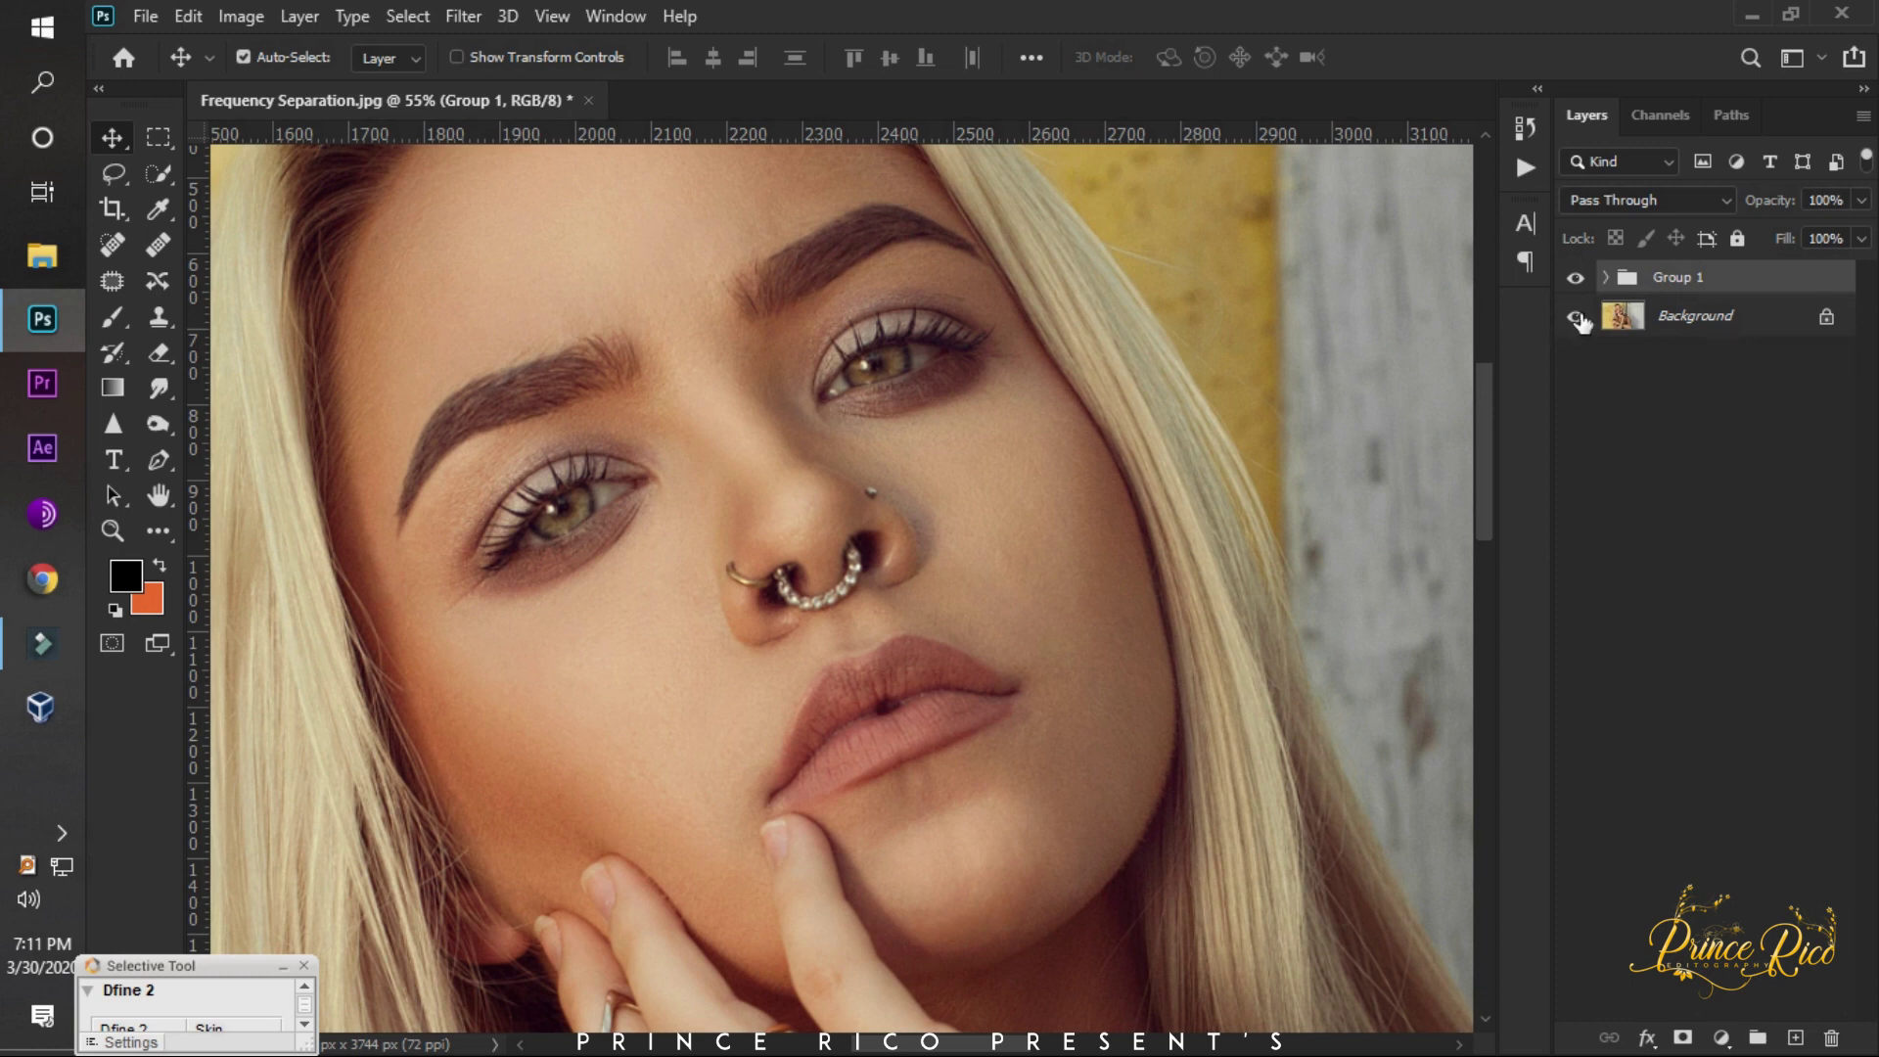
left_click(1576, 279)
left_click(1576, 279)
scroll(600, 679, "up", 2)
left_click(1575, 280)
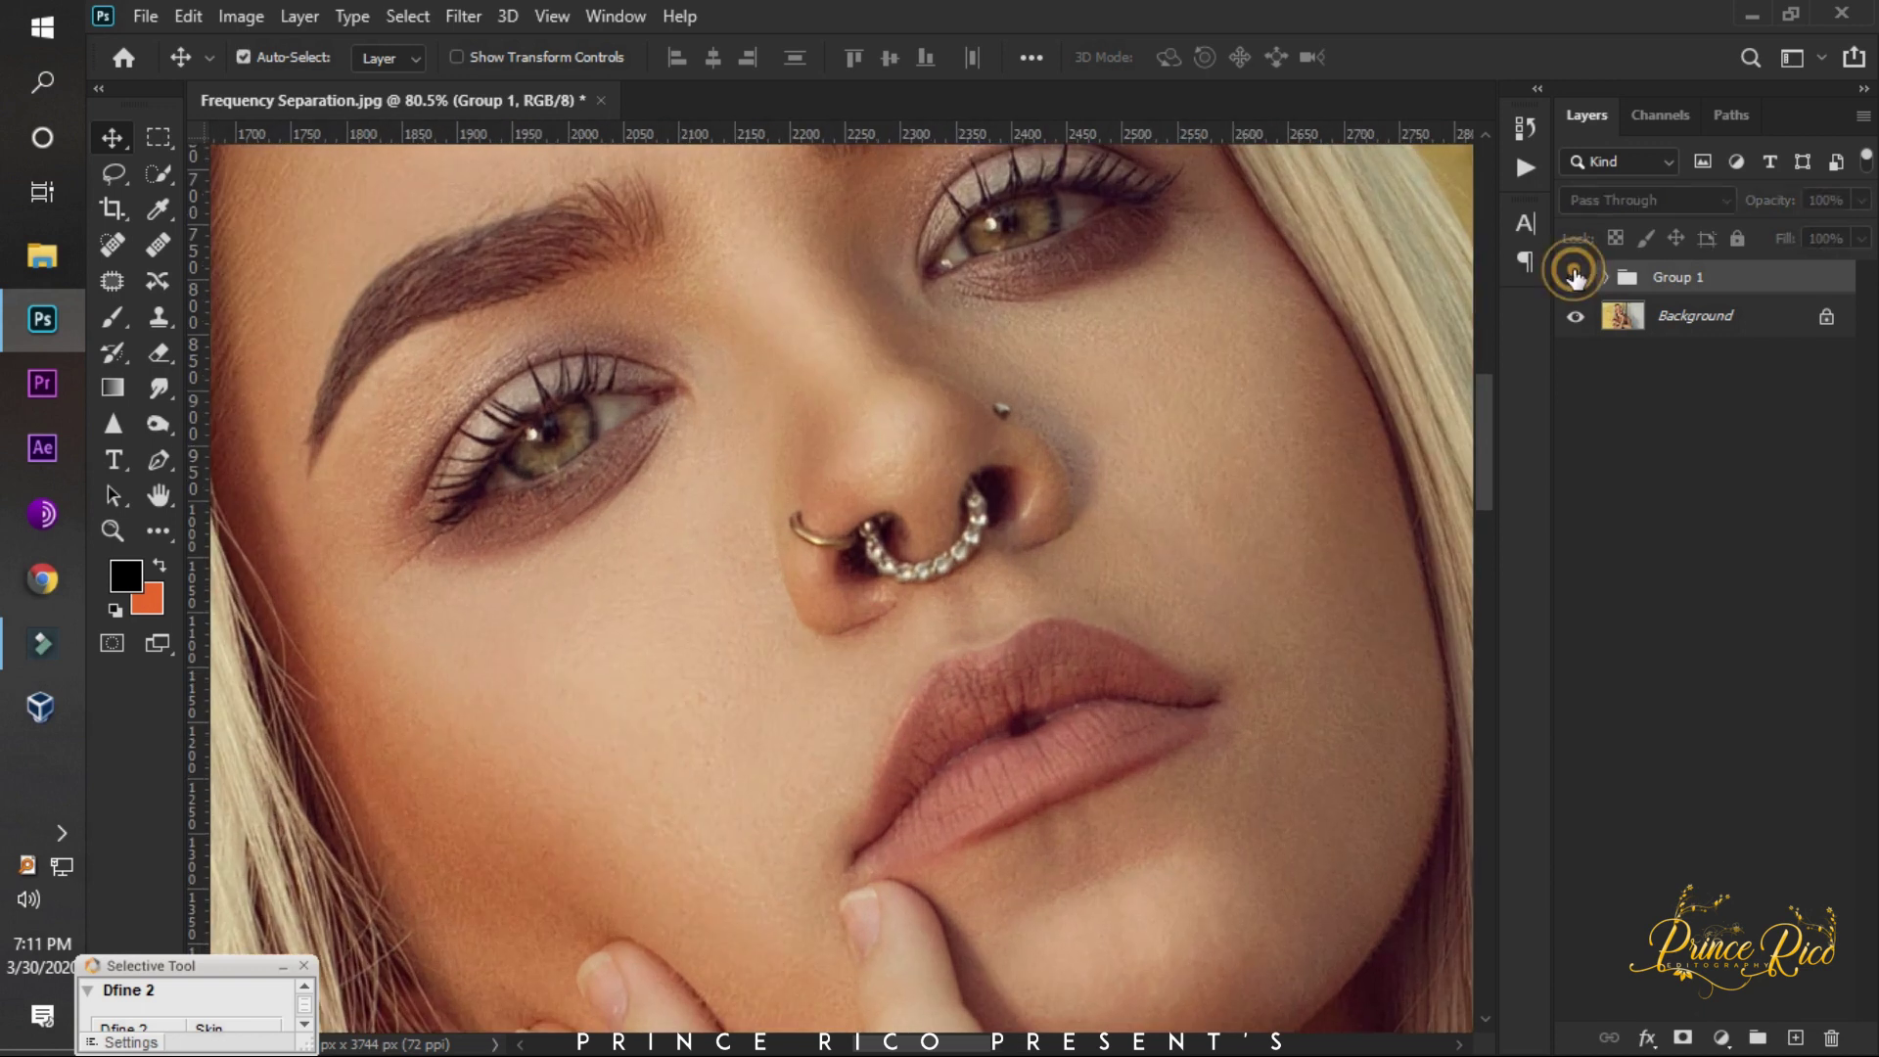
left_click(1574, 280)
left_click(1602, 279)
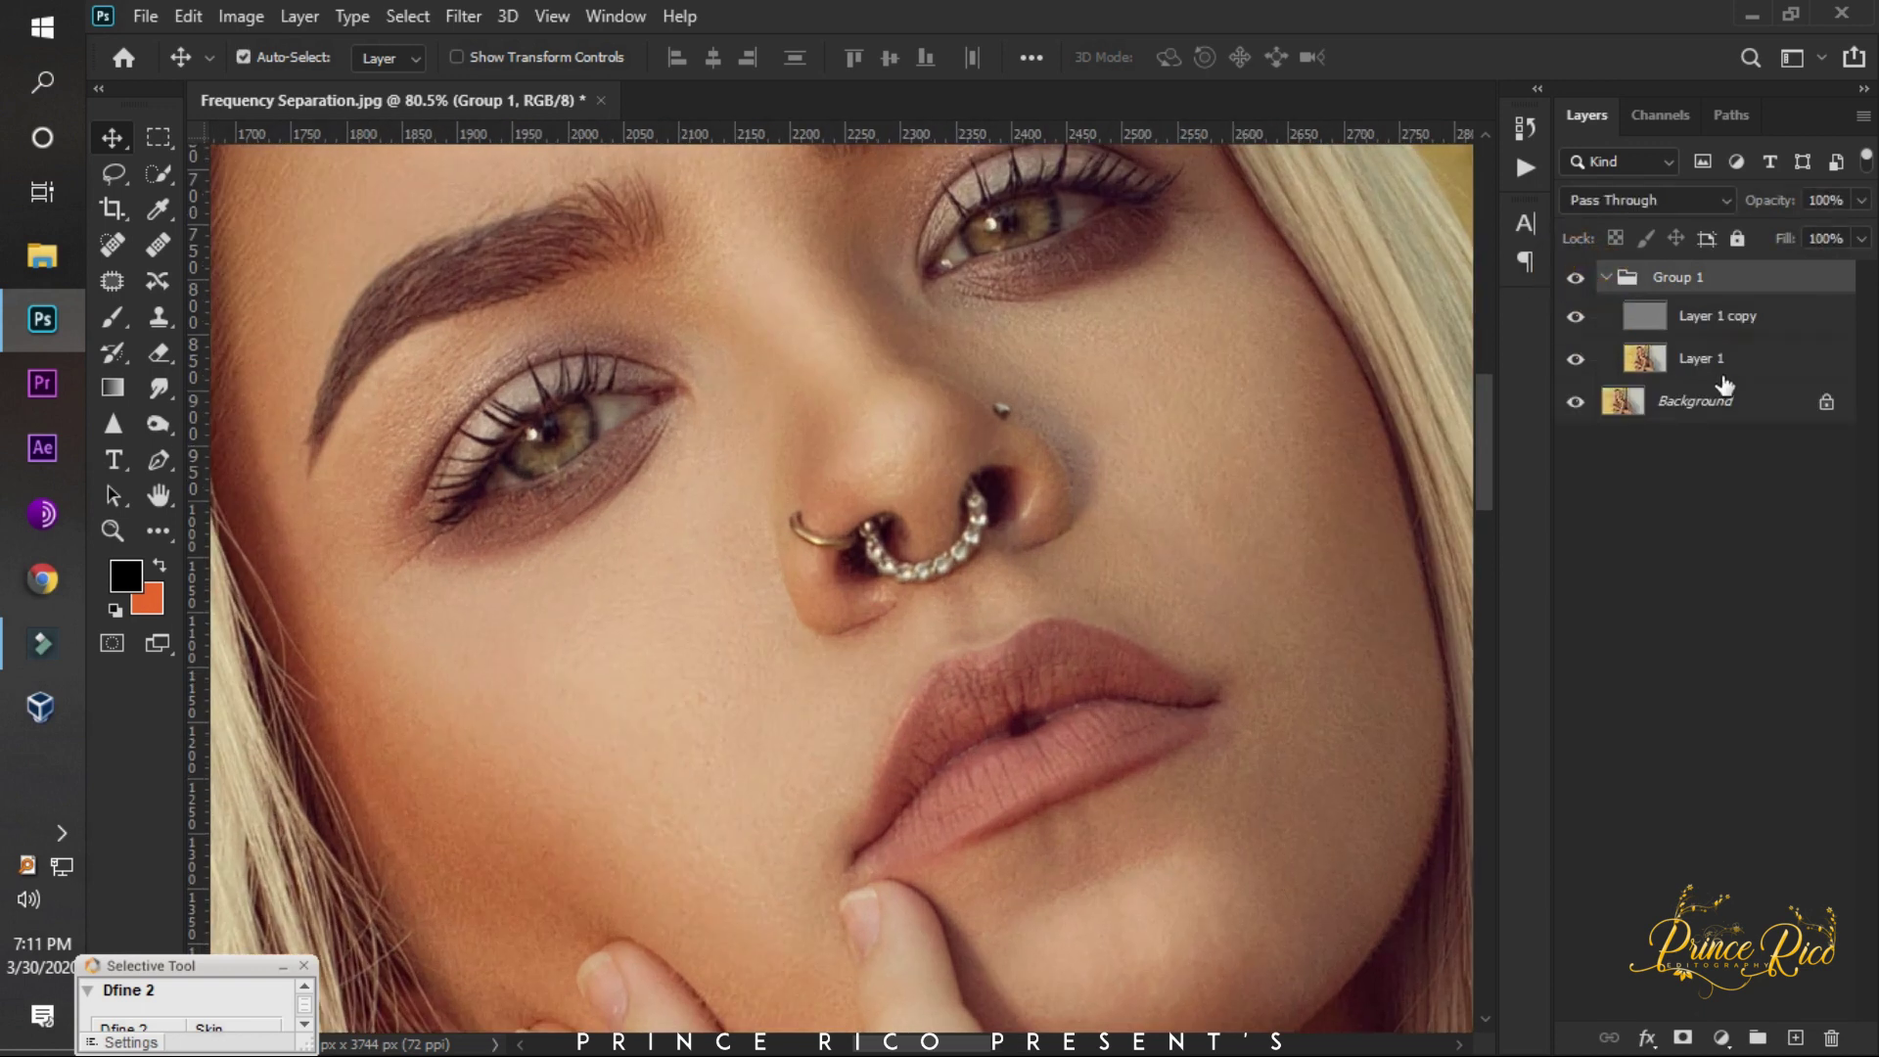
left_click(1747, 363)
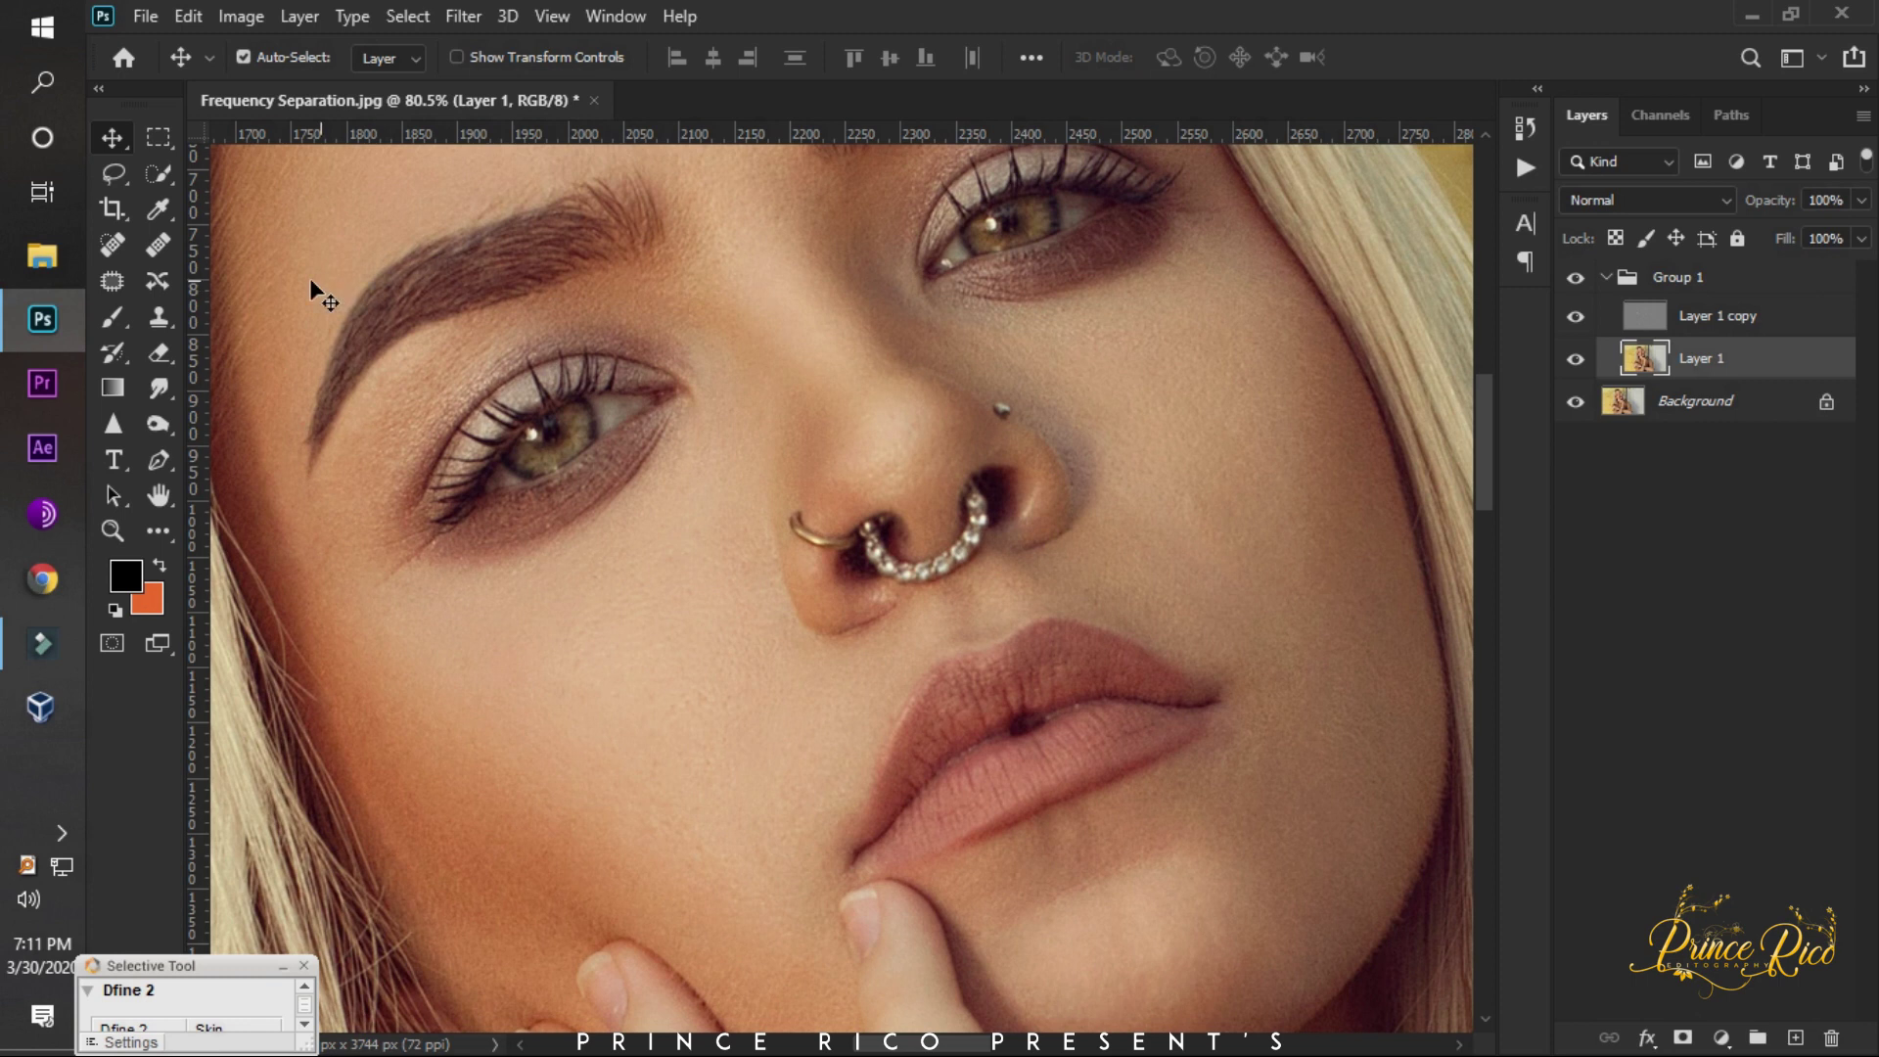
Set up the Lasso tool with a 23.3 px feather.
left_click(116, 172)
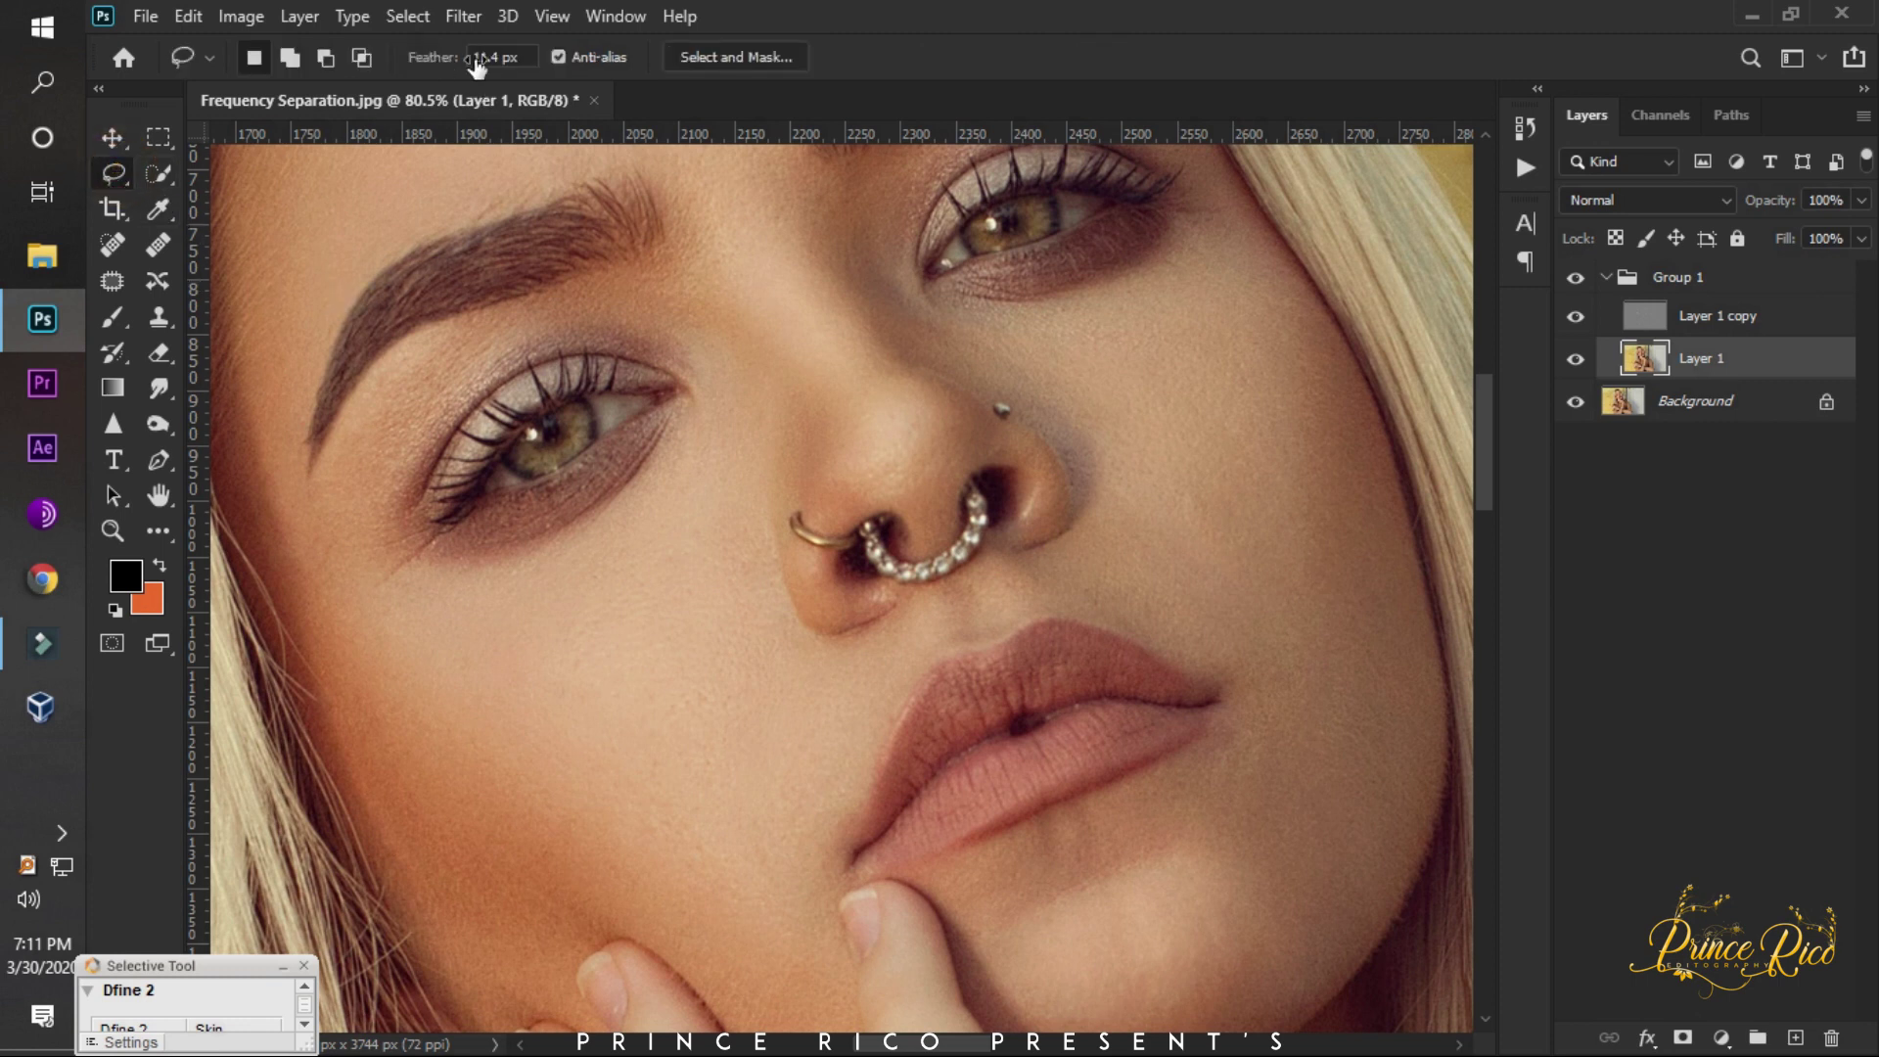
left_click_drag(423, 60, 564, 122)
left_click_drag(585, 125, 585, 137)
scroll(576, 298, "down", 1)
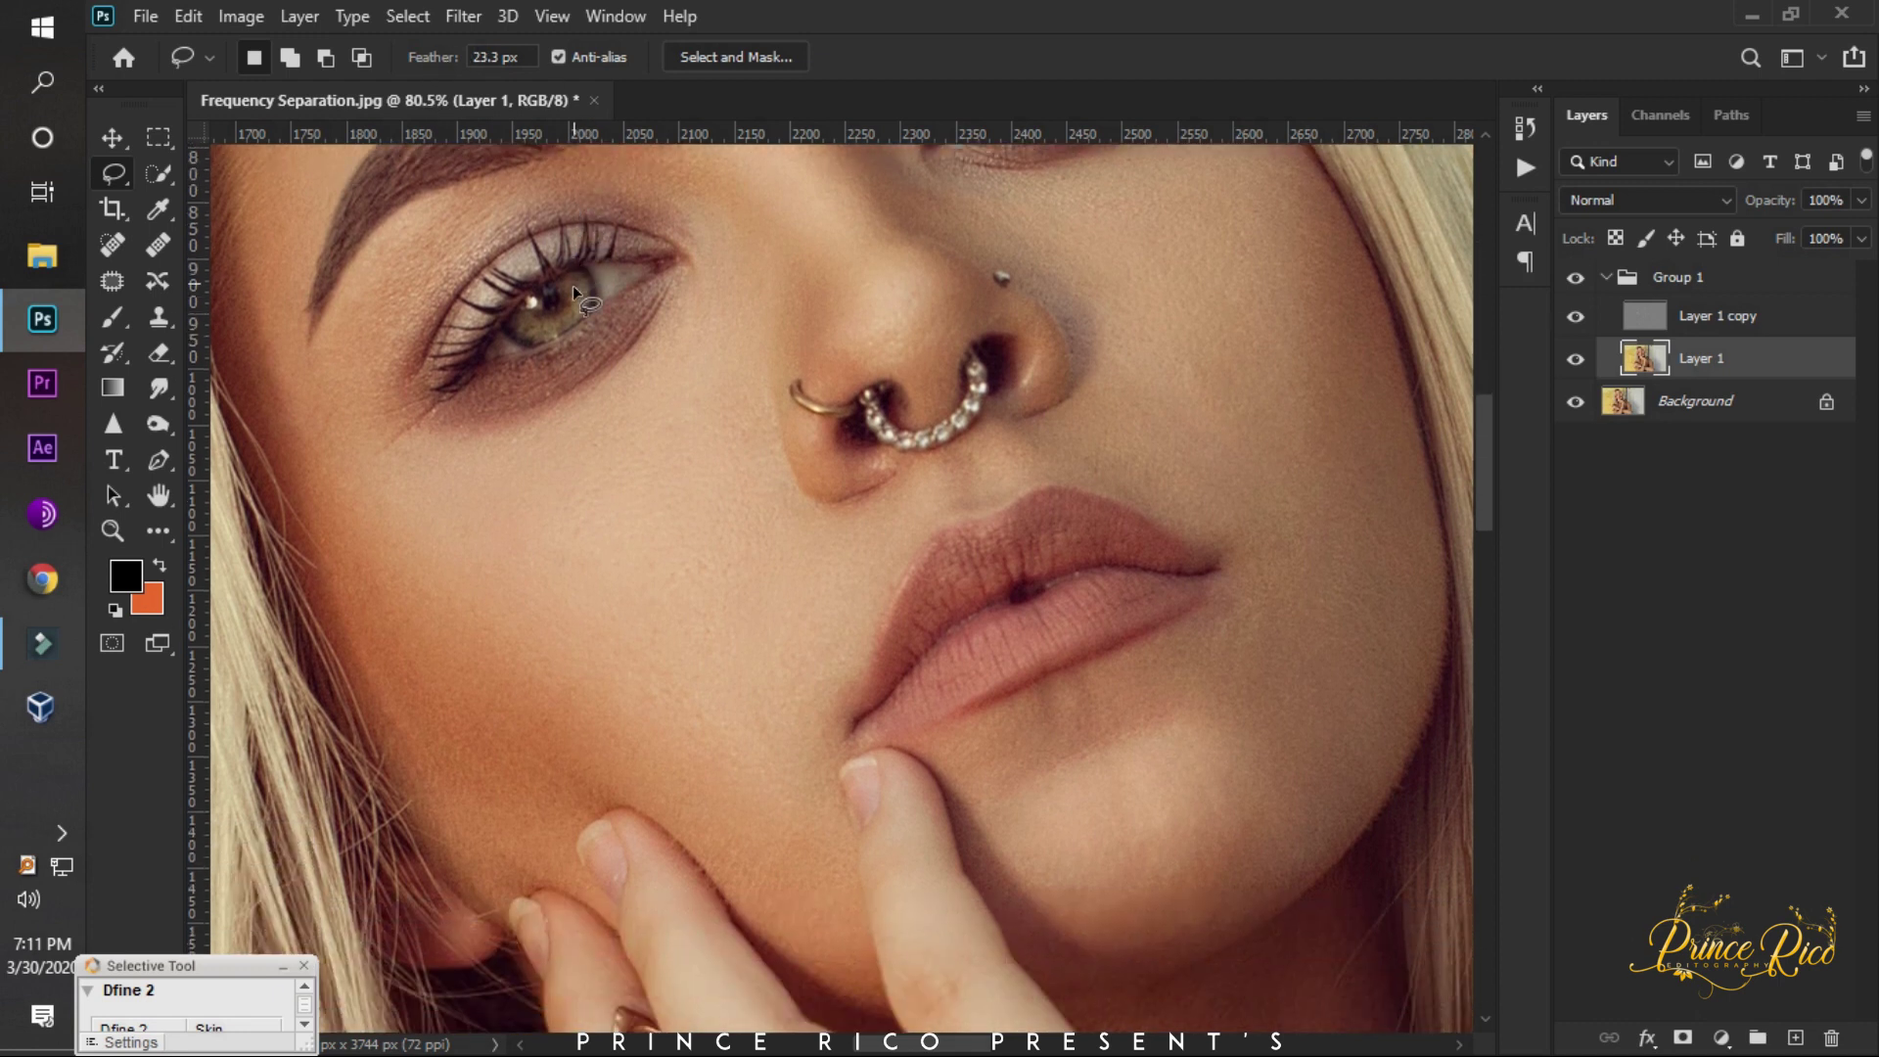
scroll(572, 284, "down", 3)
scroll(646, 382, "down", 1)
scroll(714, 314, "up", 2)
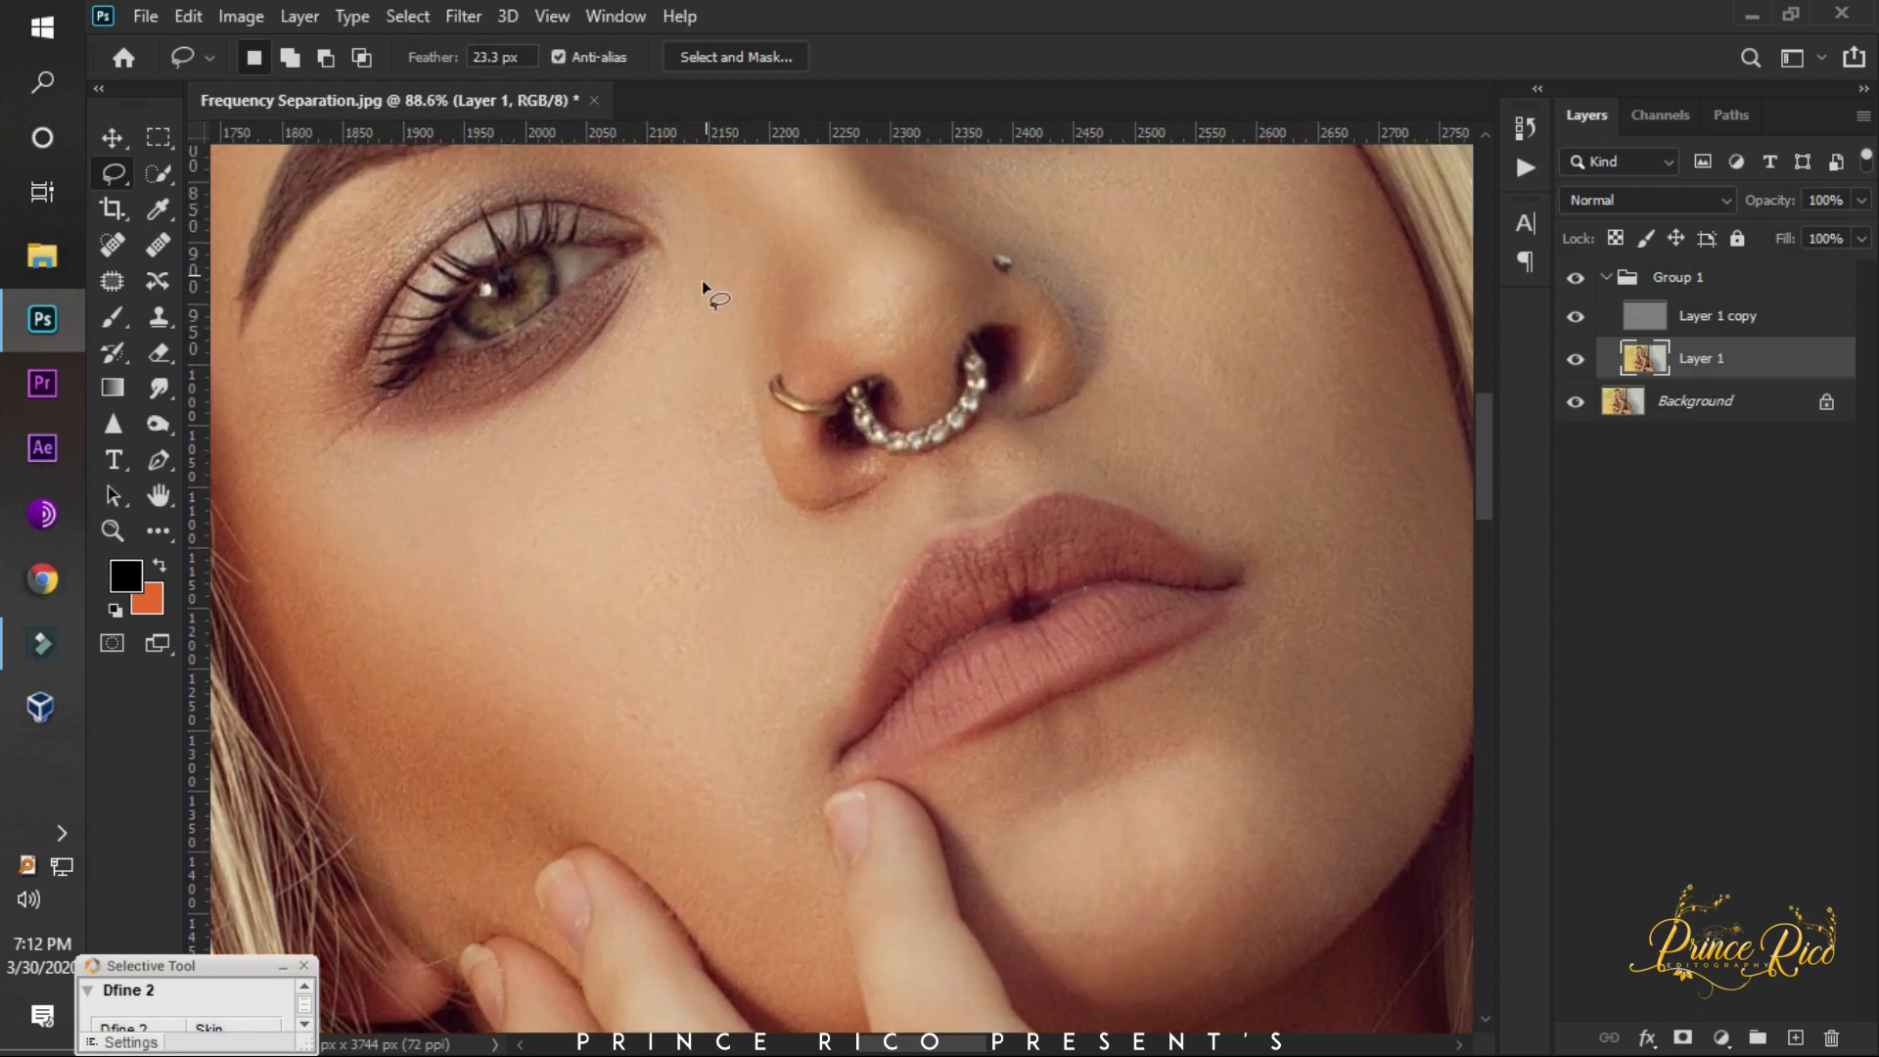
scroll(676, 368, "down", 2)
scroll(483, 490, "down", 1)
scroll(379, 423, "up", 1)
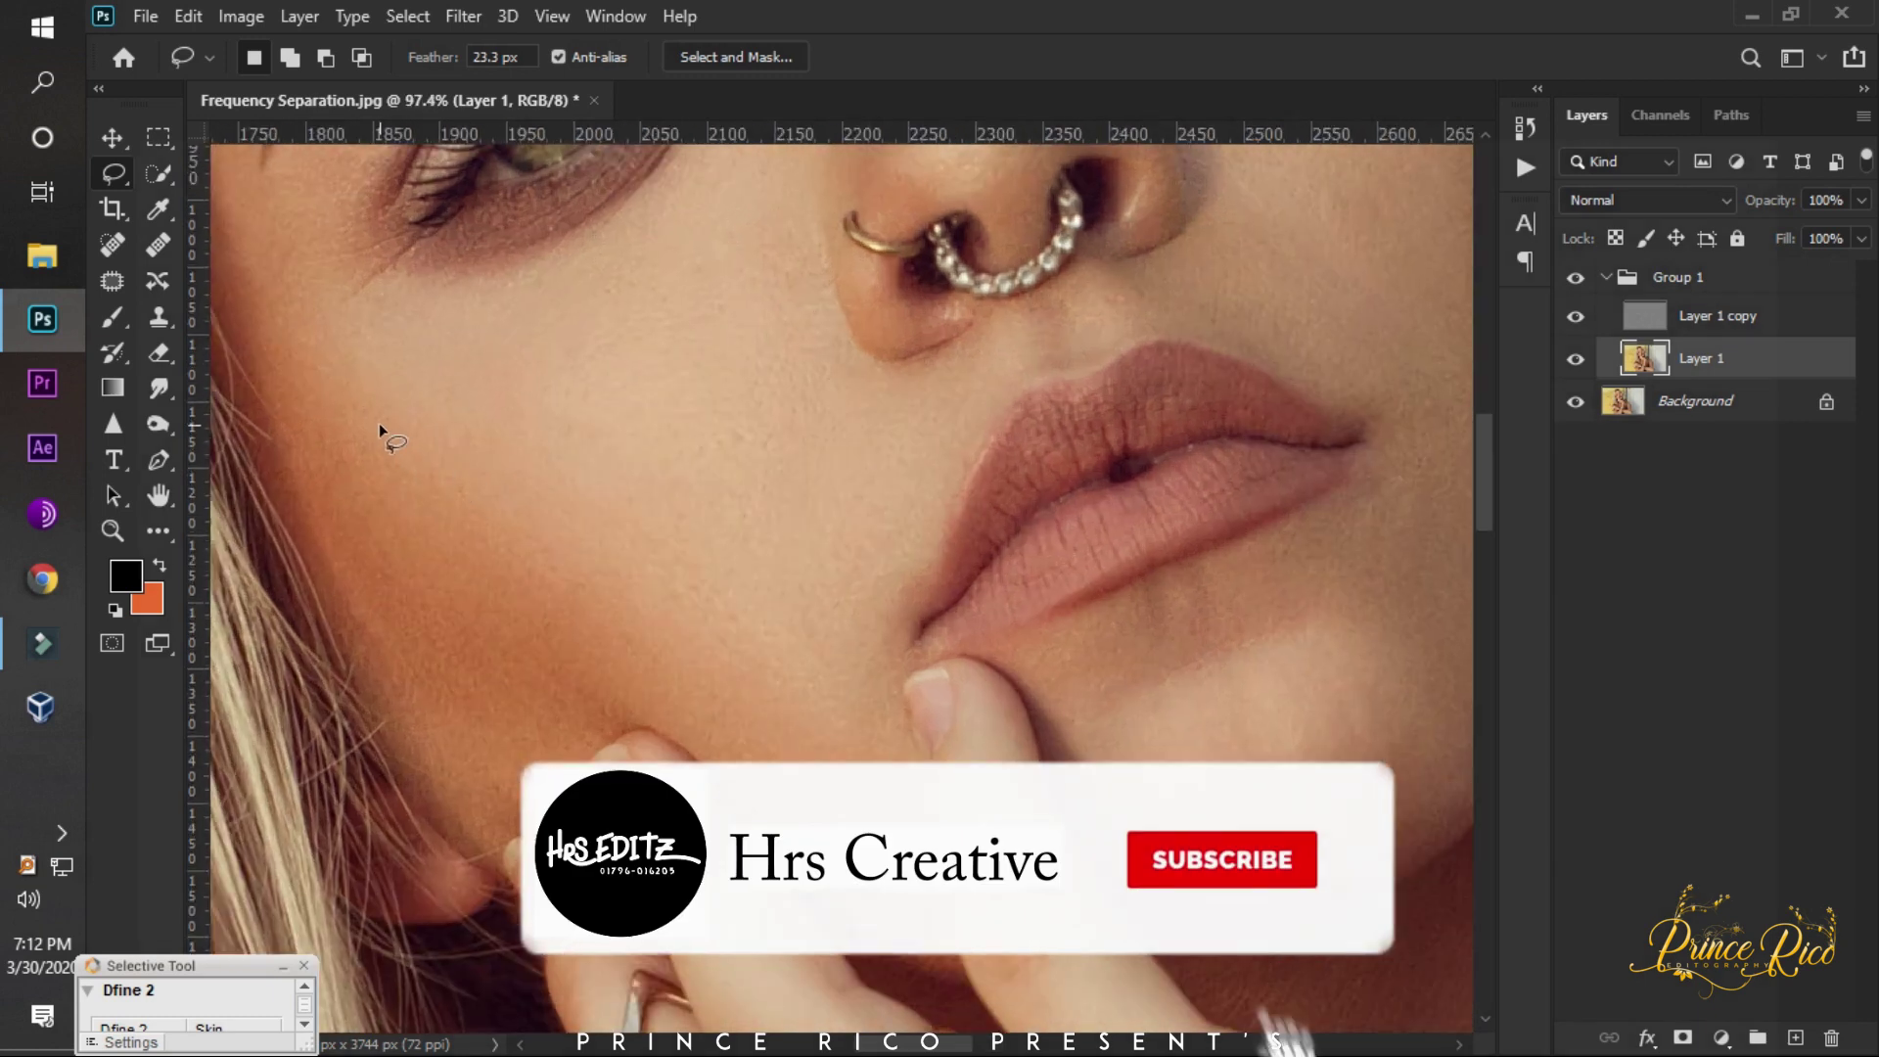
scroll(364, 397, "up", 1)
Lasso the lower left cheek and jaw and blur it with a 31.8-pixel Gaussian Blur.
mouse_move(286, 306)
left_mouse_down()
mouse_move(818, 761)
mouse_move(670, 717)
left_mouse_up()
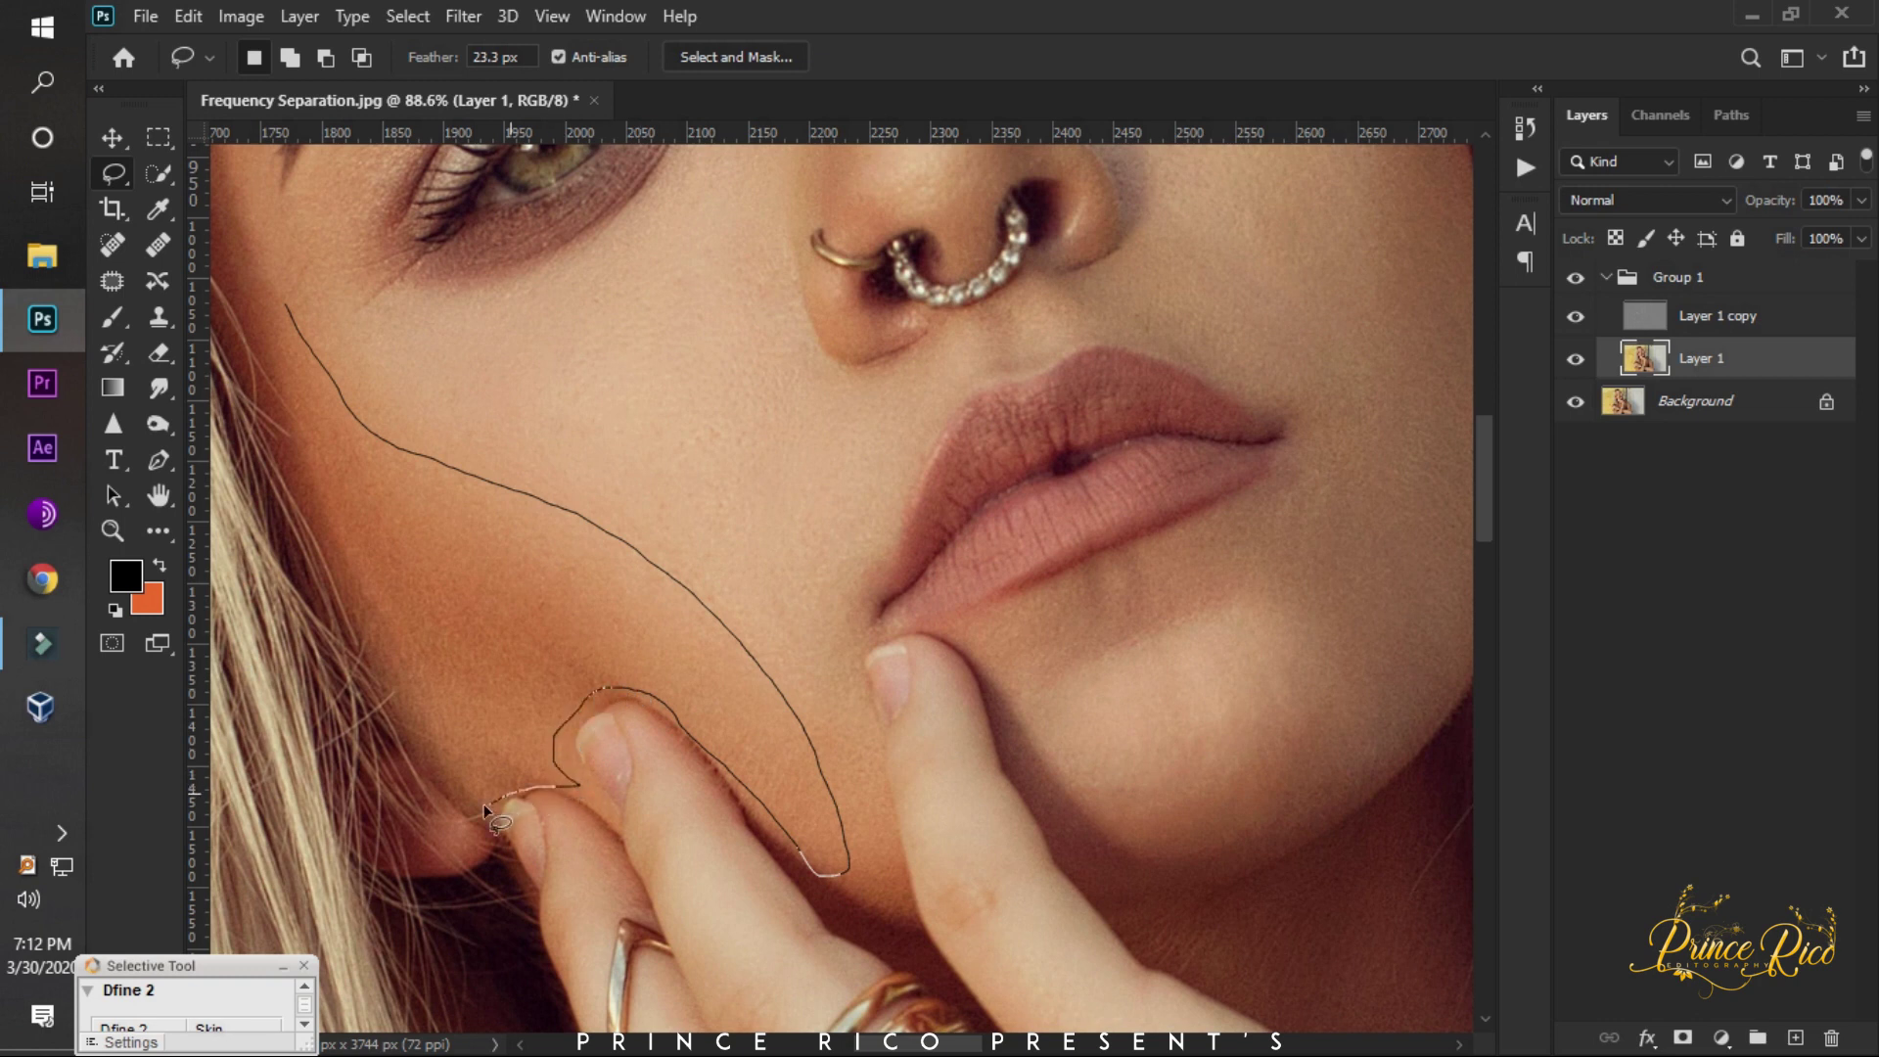
left_click_drag(252, 338, 260, 318)
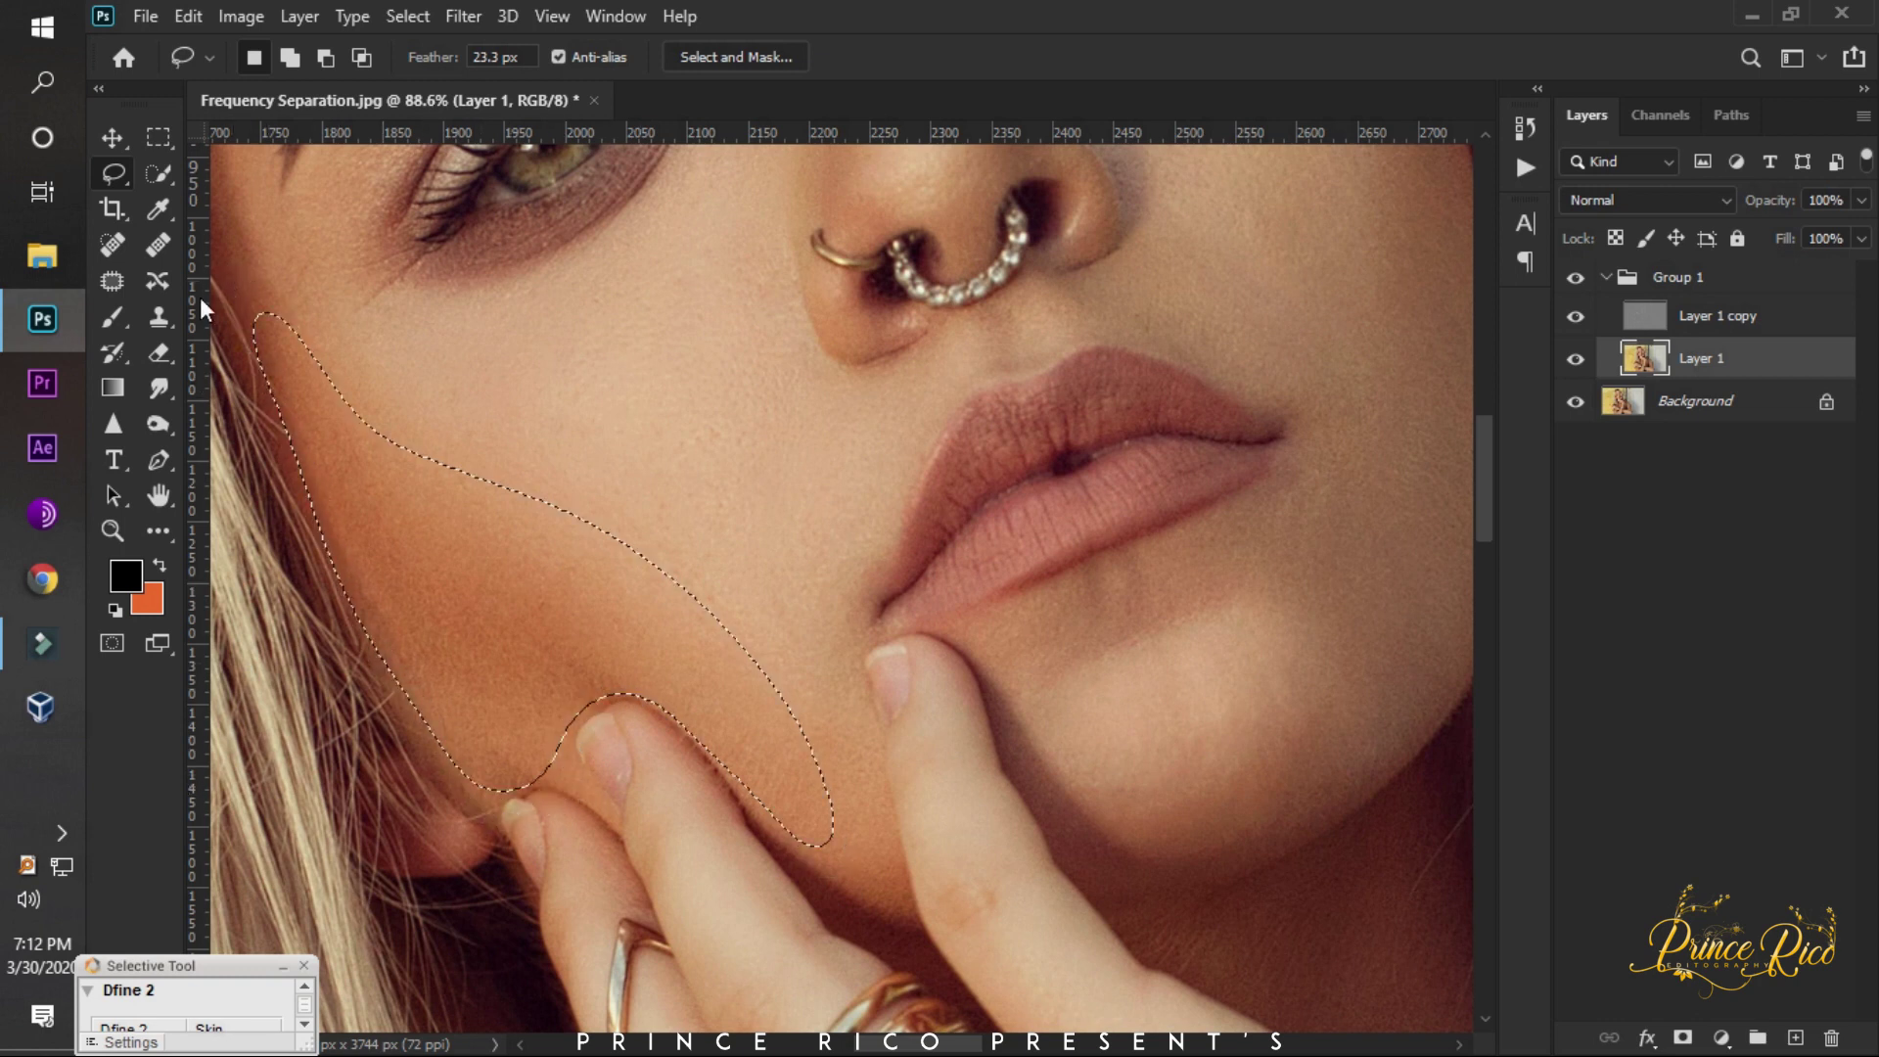
left_click(452, 18)
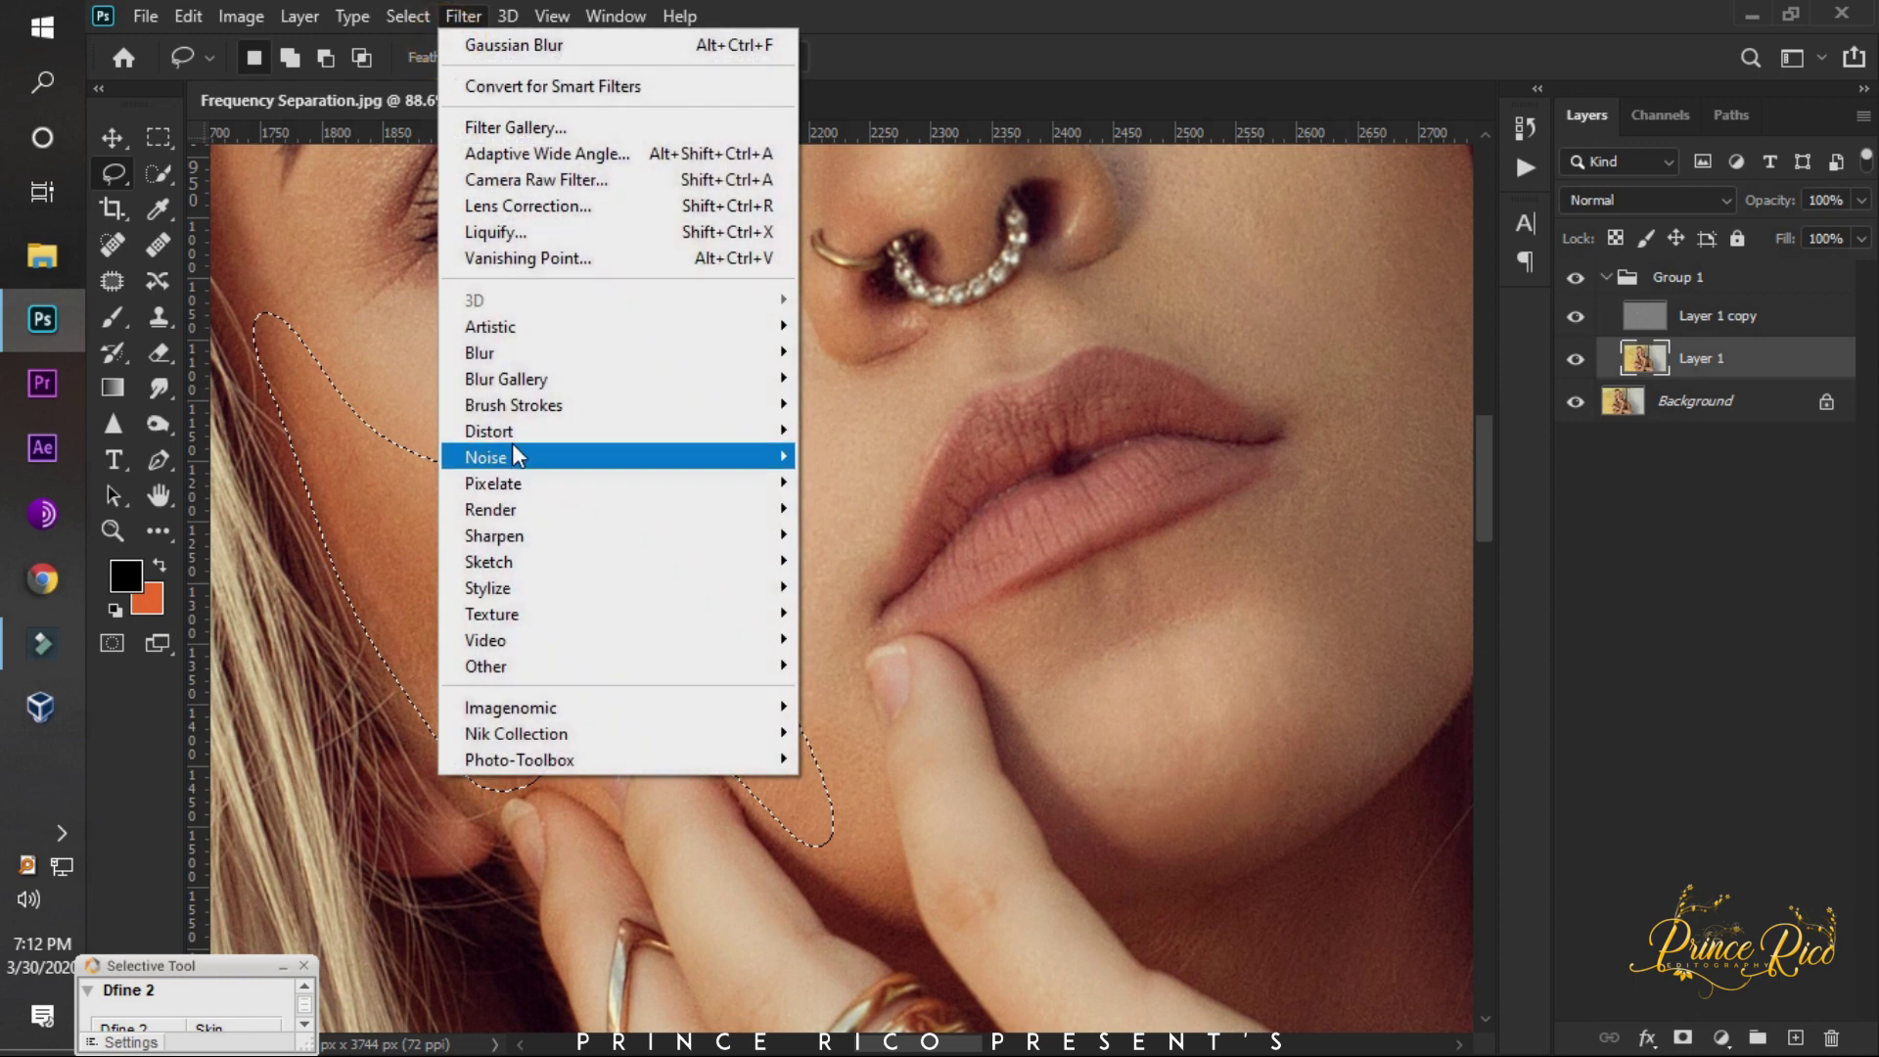
mouse_move(480, 352)
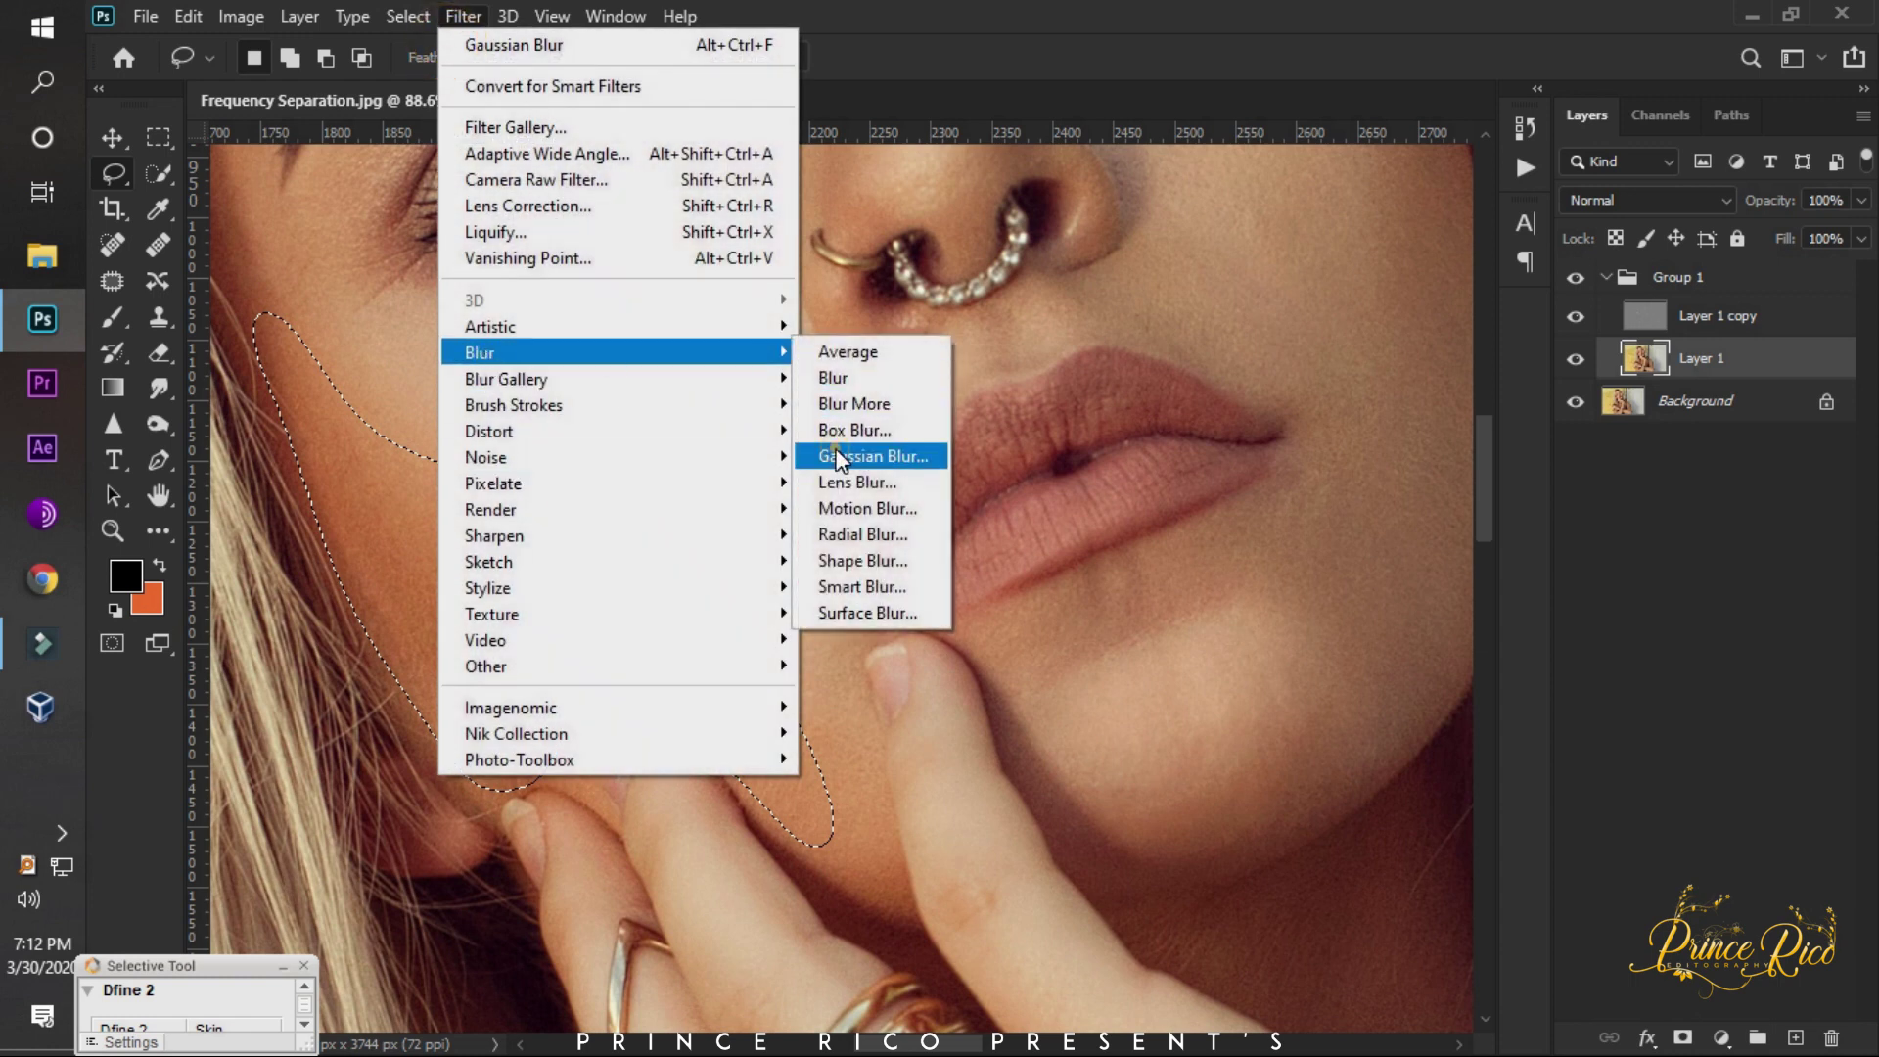
left_click(841, 456)
left_click_drag(1372, 764, 1423, 756)
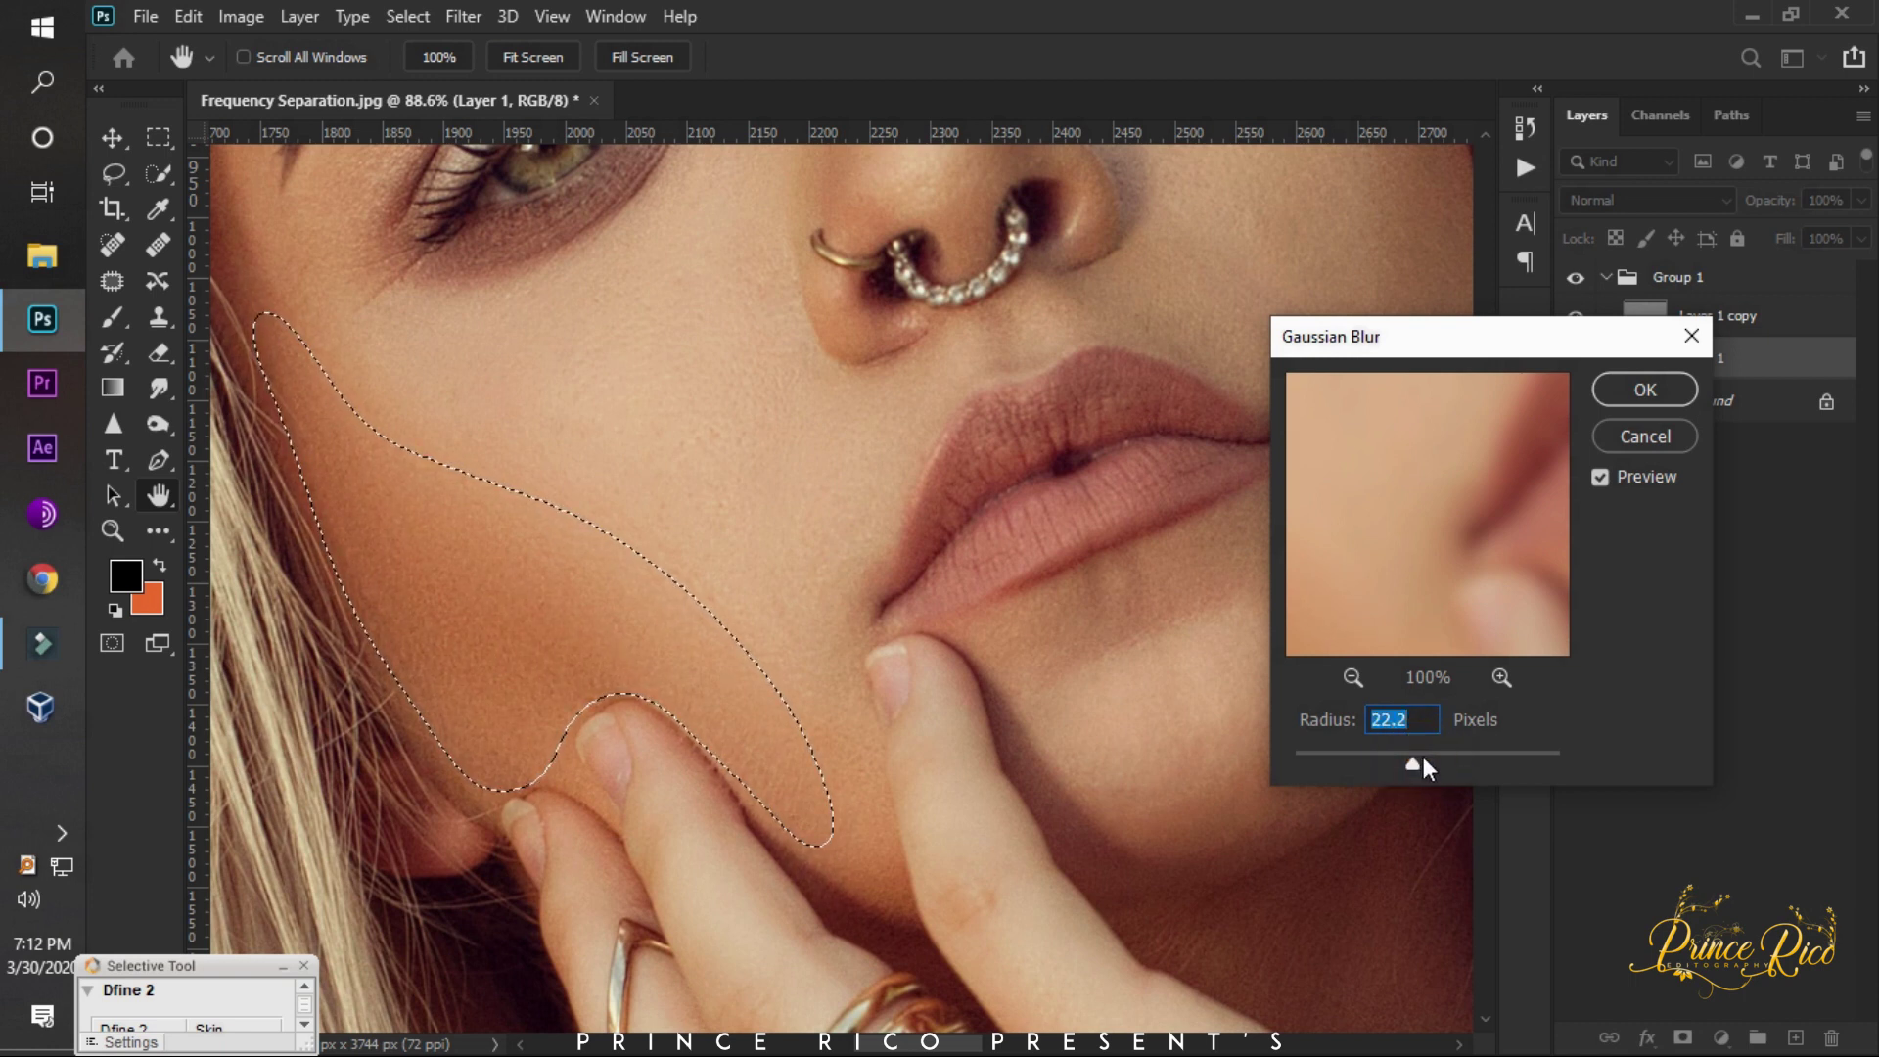
left_click(1638, 387)
left_click(686, 461)
scroll(704, 555, "down", 1)
Lasso the cheek under the left eye beside the nose, apply 31.8-pixel Gaussian Blur, deselect.
scroll(705, 490, "up", 1)
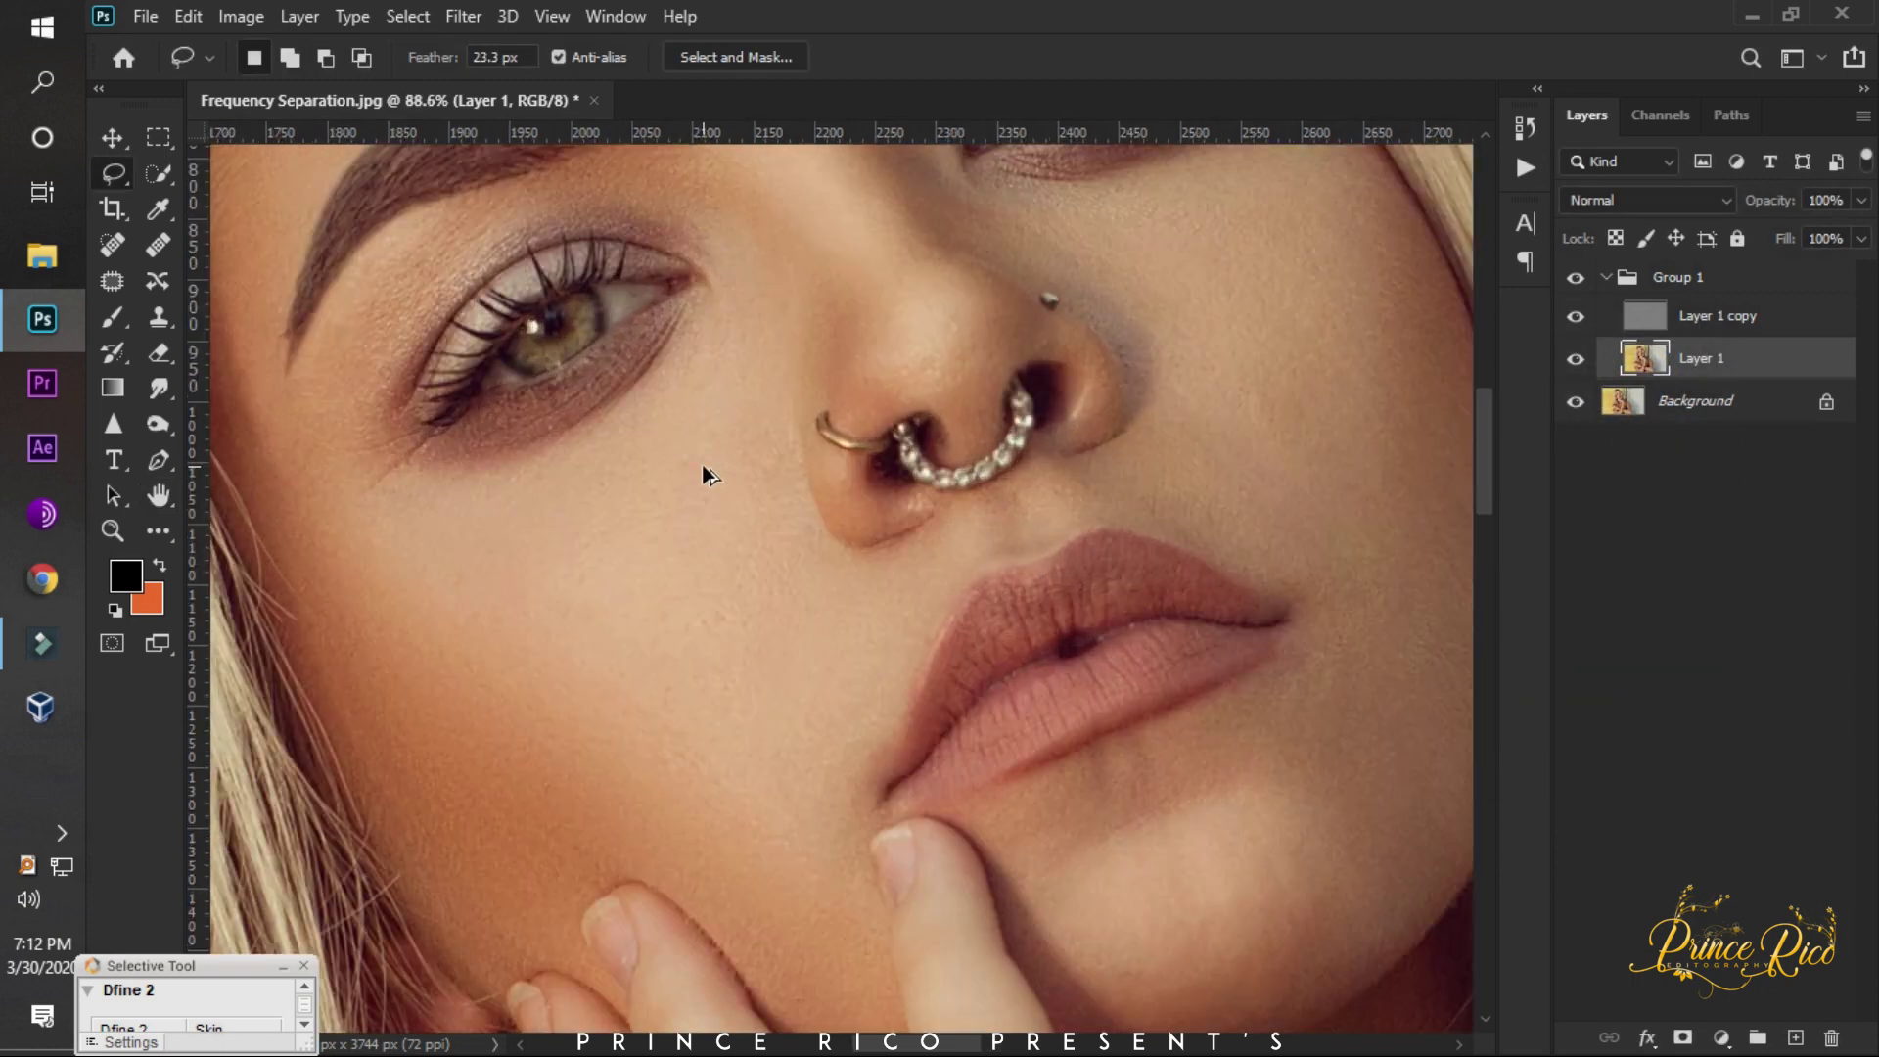
scroll(734, 453, "up", 1)
left_click_drag(724, 311, 830, 539)
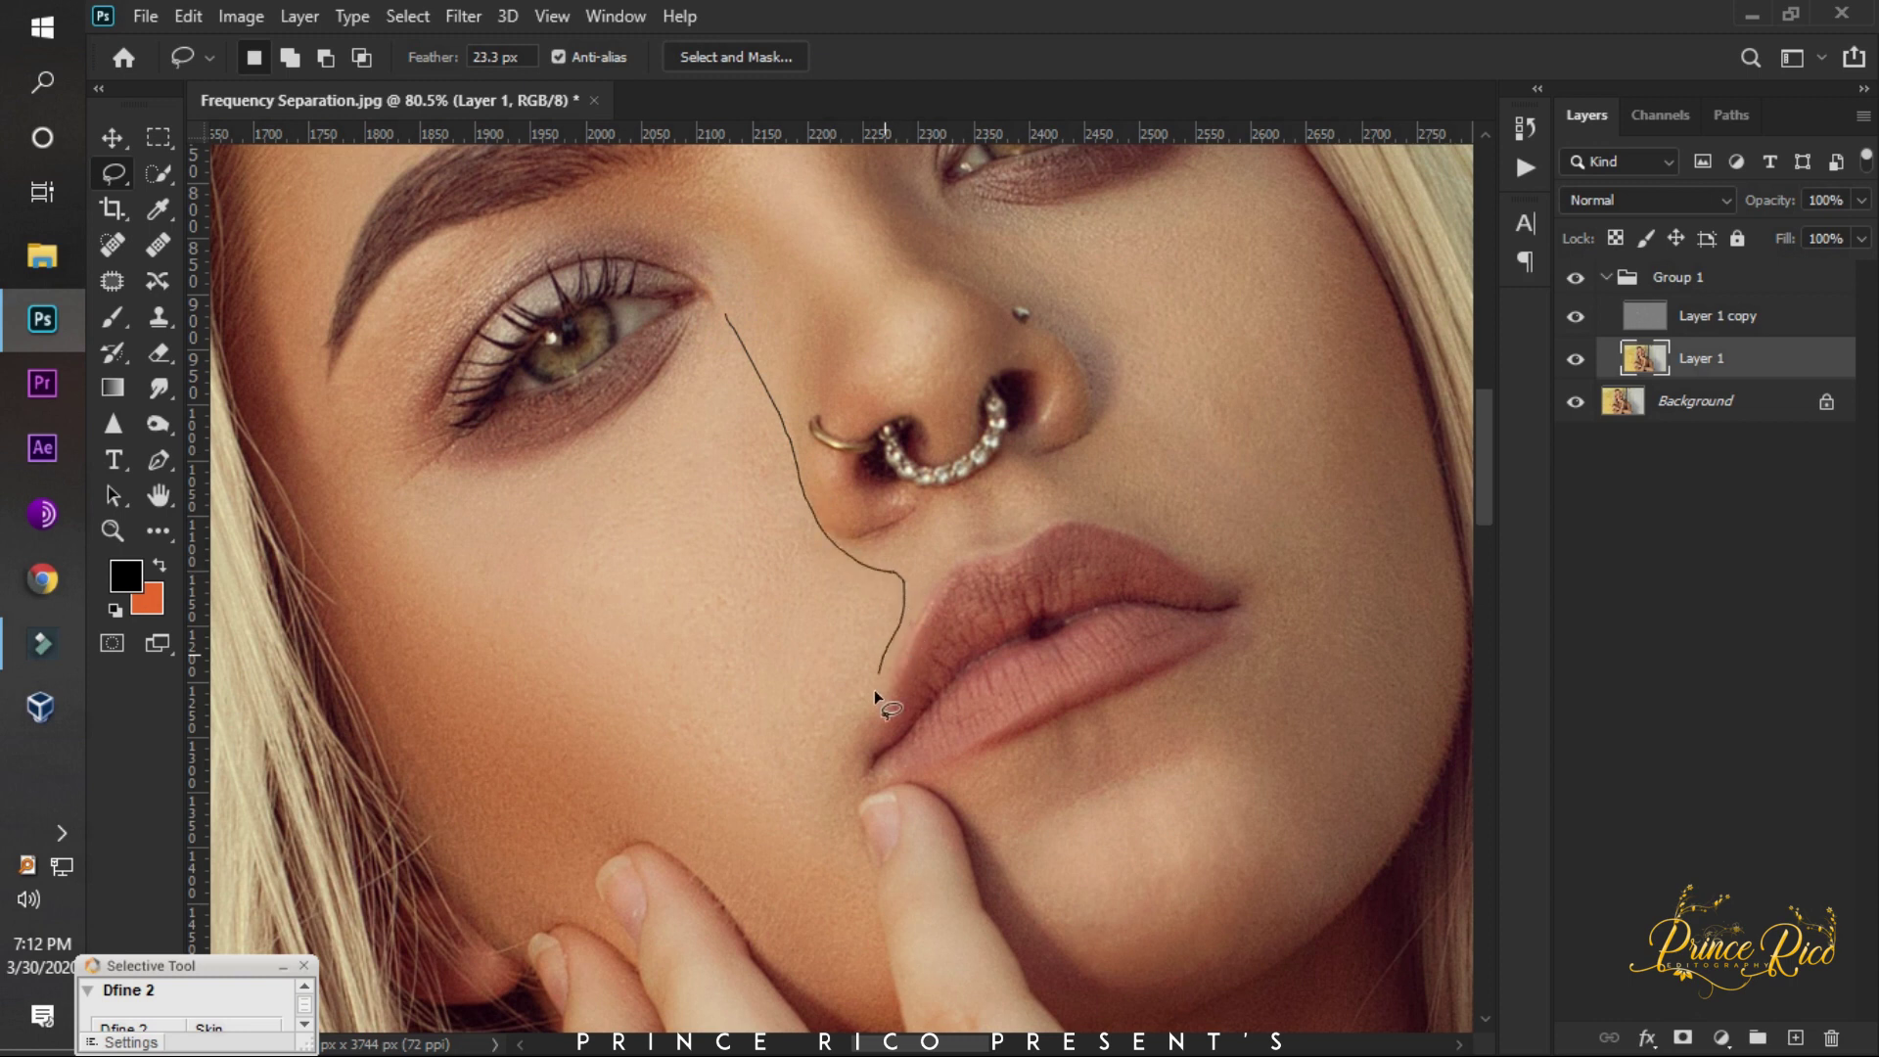
left_click_drag(374, 536, 473, 464)
left_click_drag(704, 328, 708, 282)
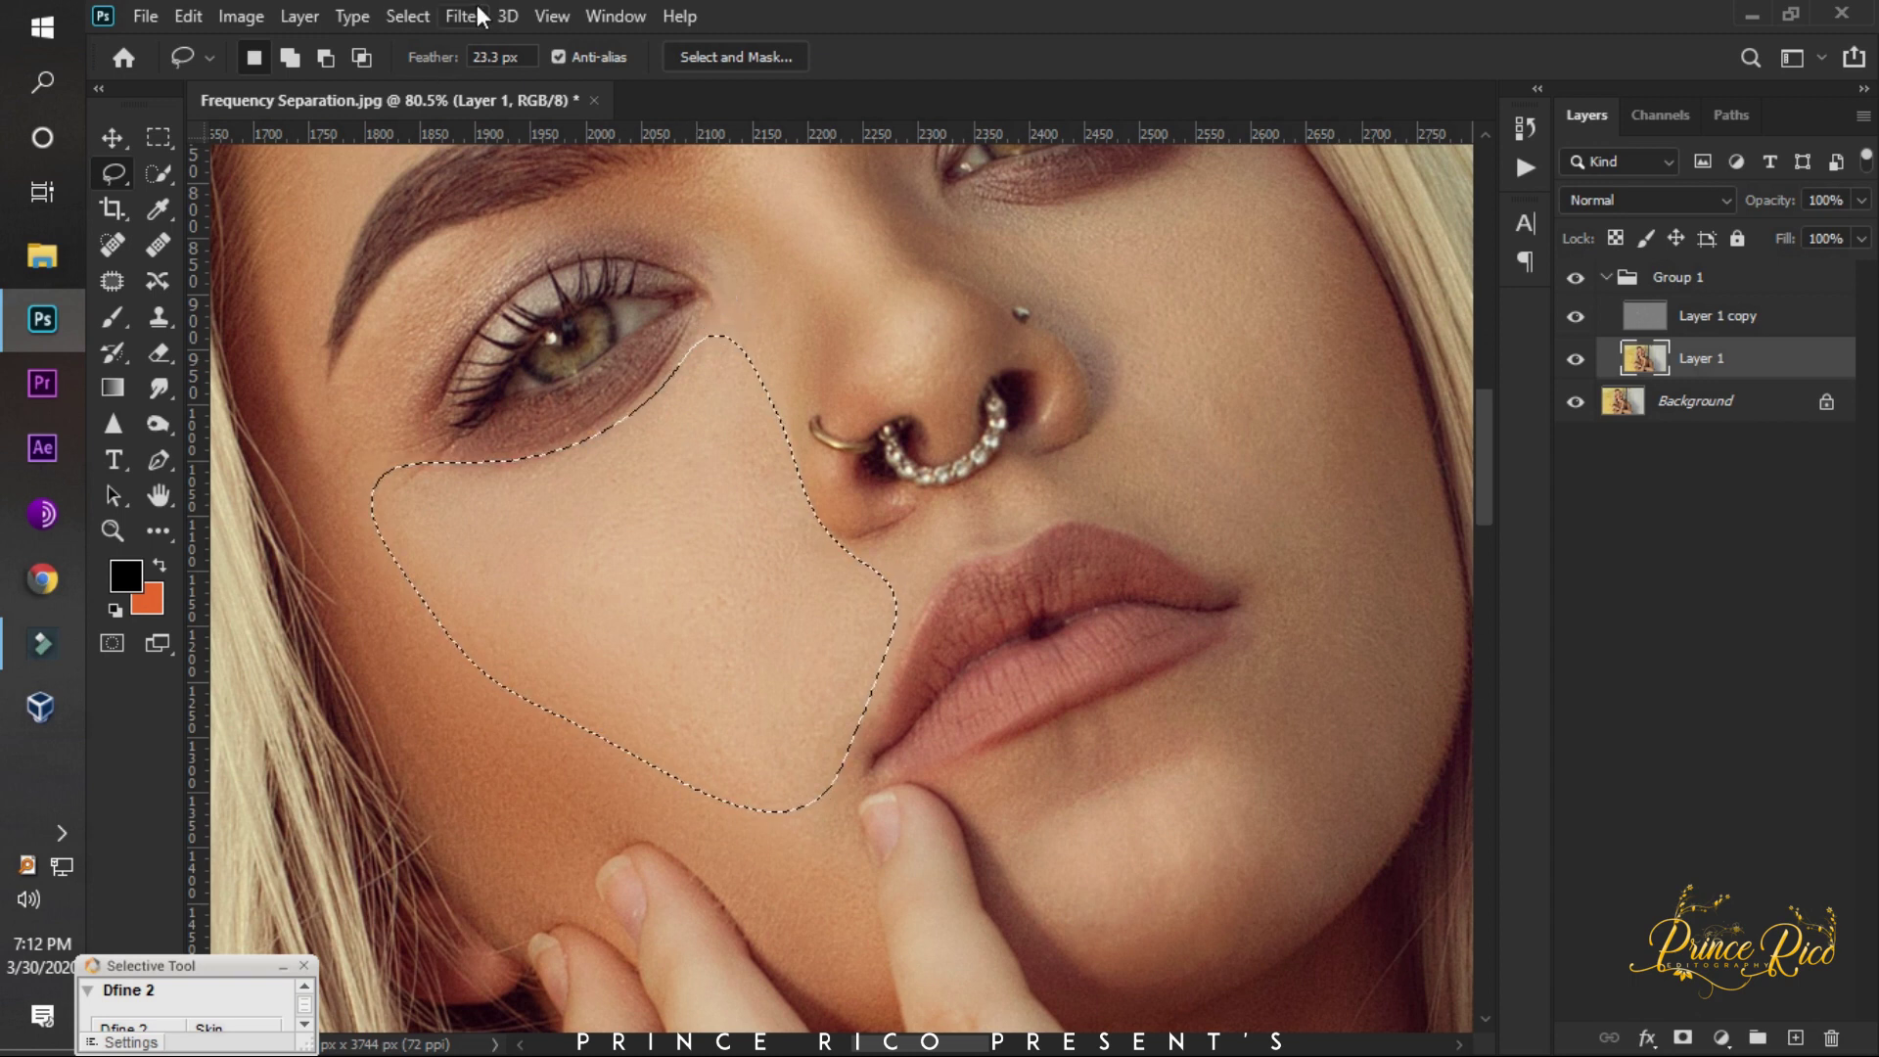
left_click(478, 12)
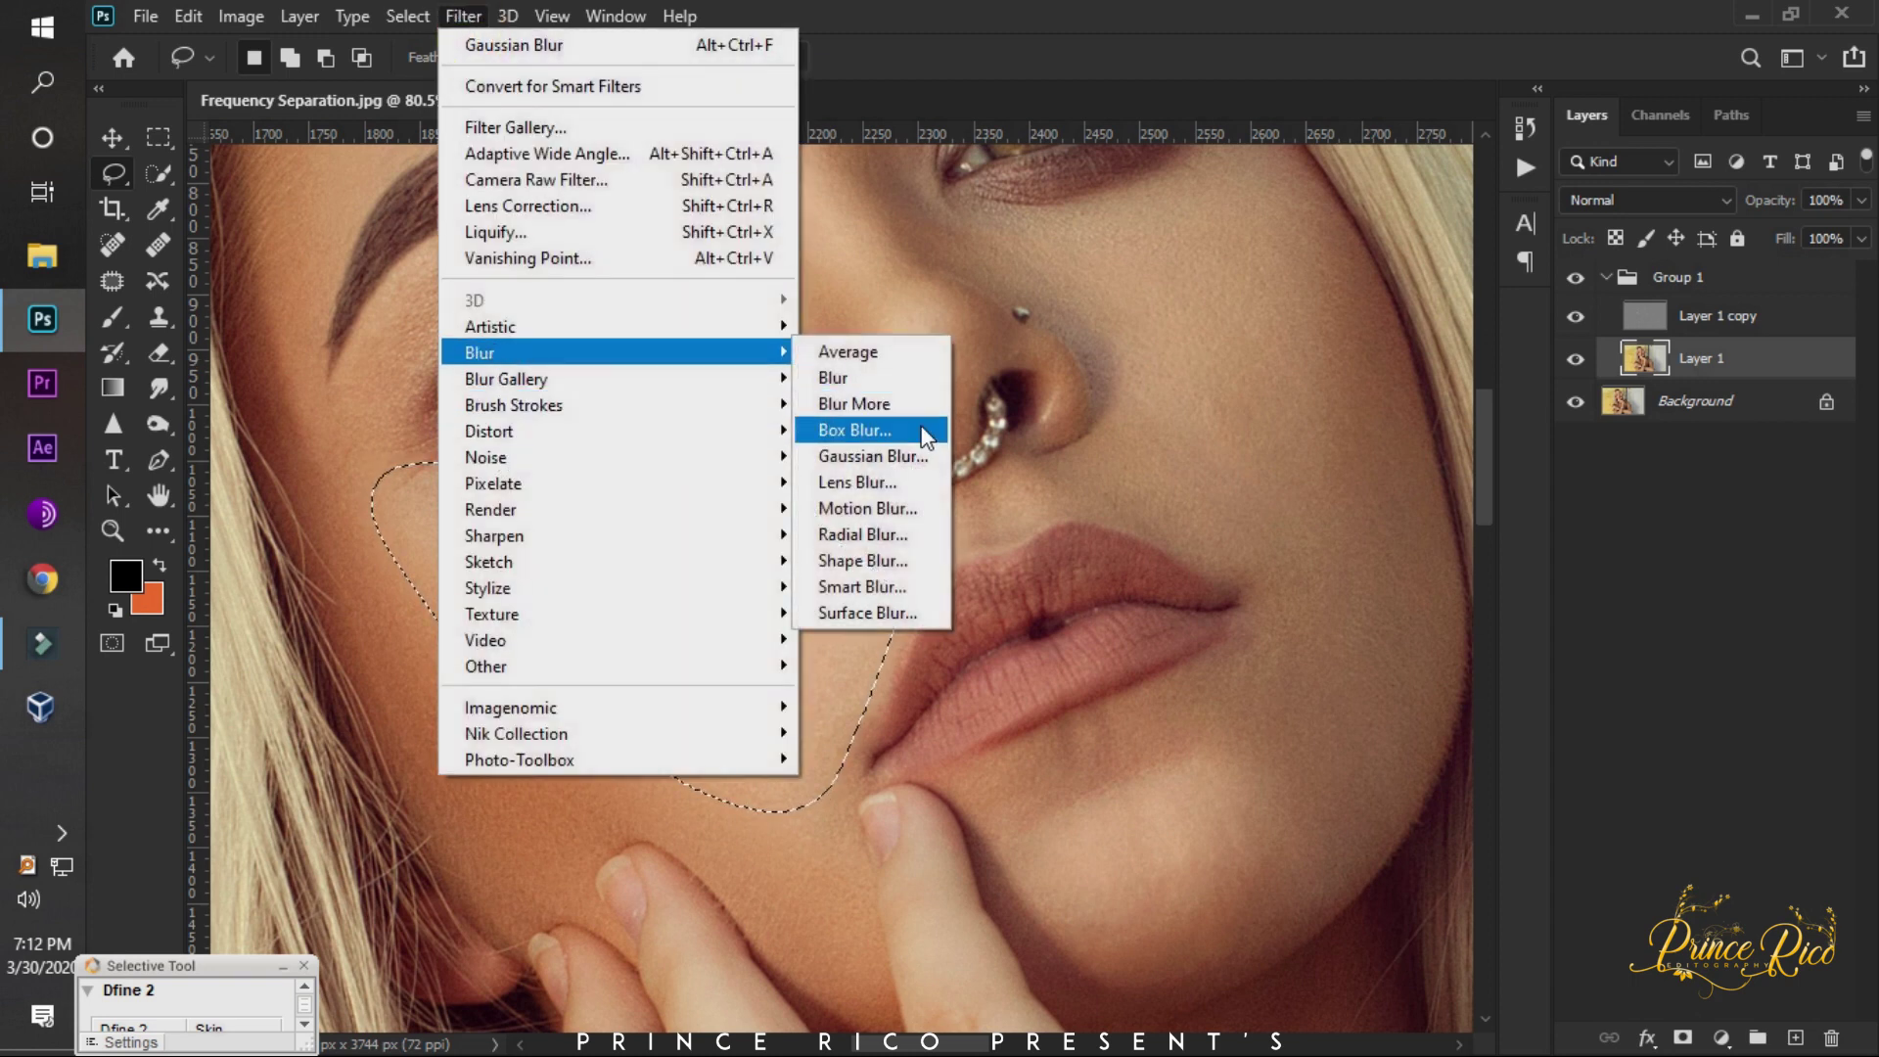
left_click(871, 456)
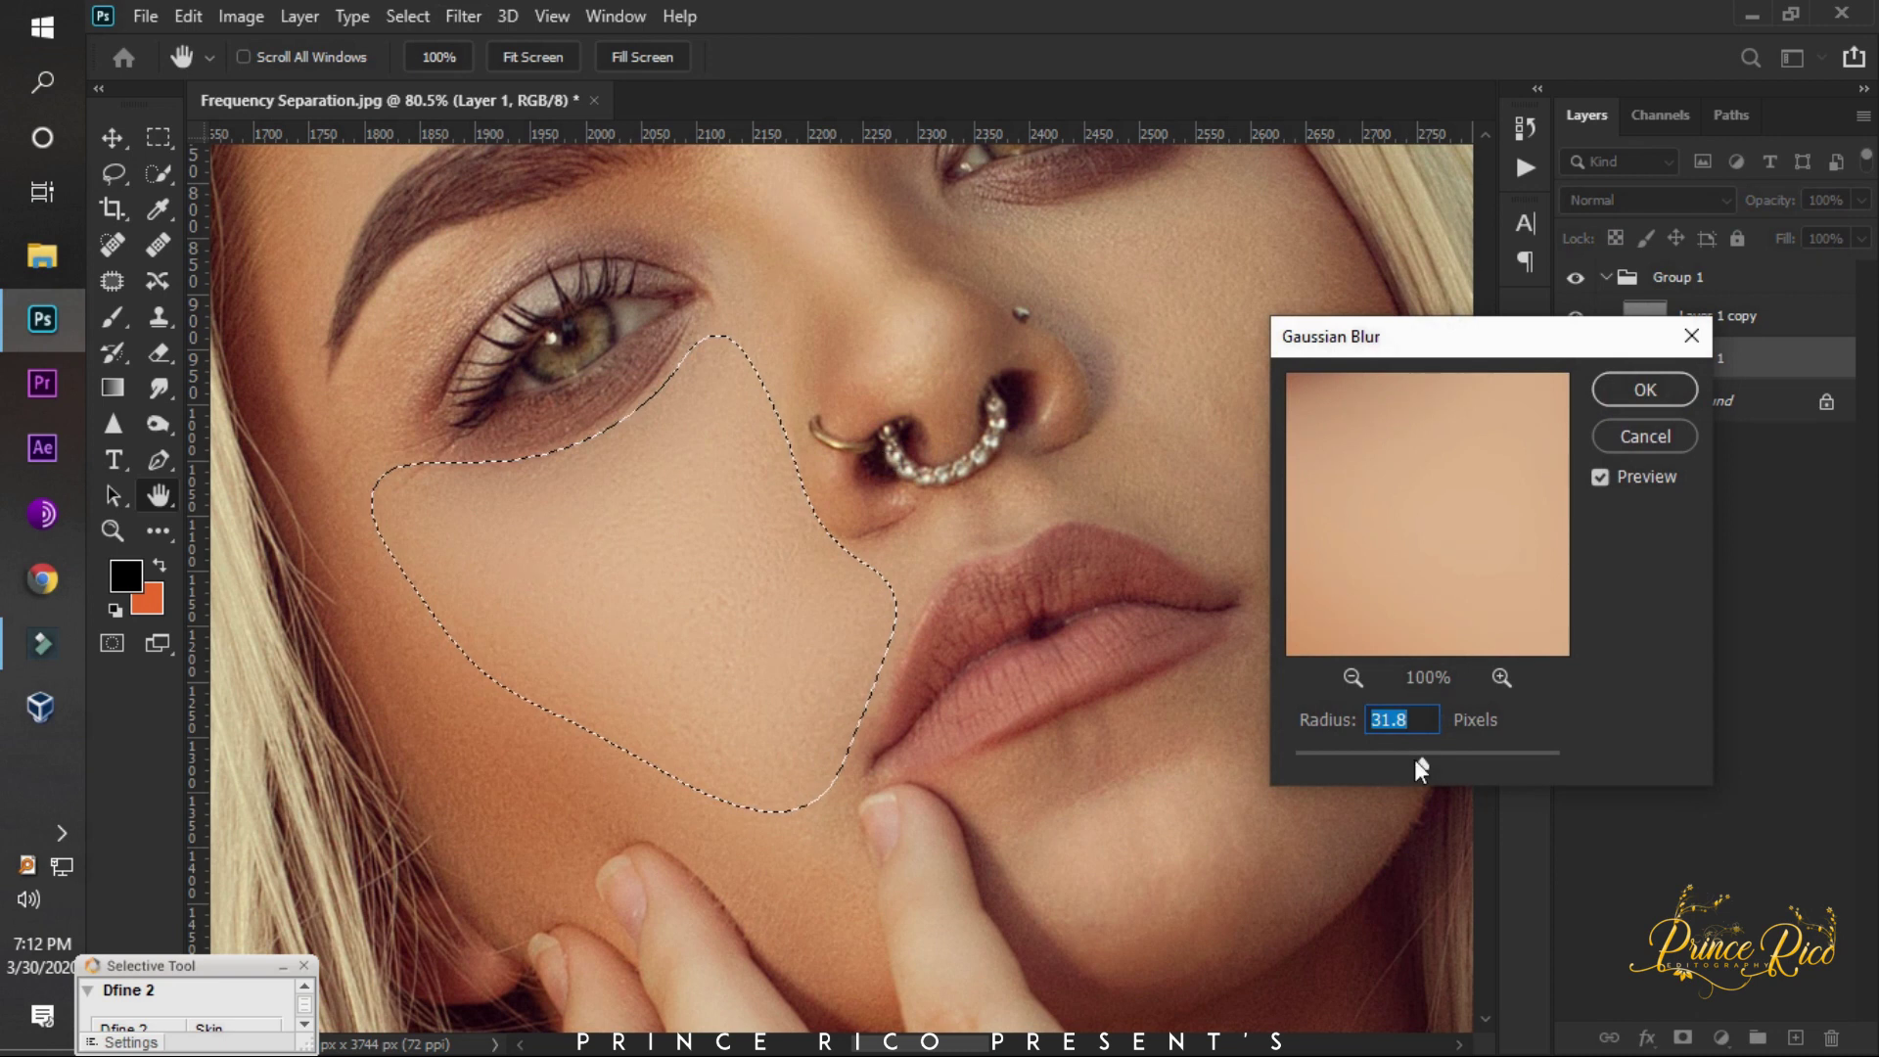
left_click(1635, 389)
key("ctrl+d")
Lasso the eyelid and brow skin around the left eye, apply about 22.2-pixel Gaussian Blur, deselect.
scroll(479, 538, "down", 3)
scroll(578, 503, "up", 5)
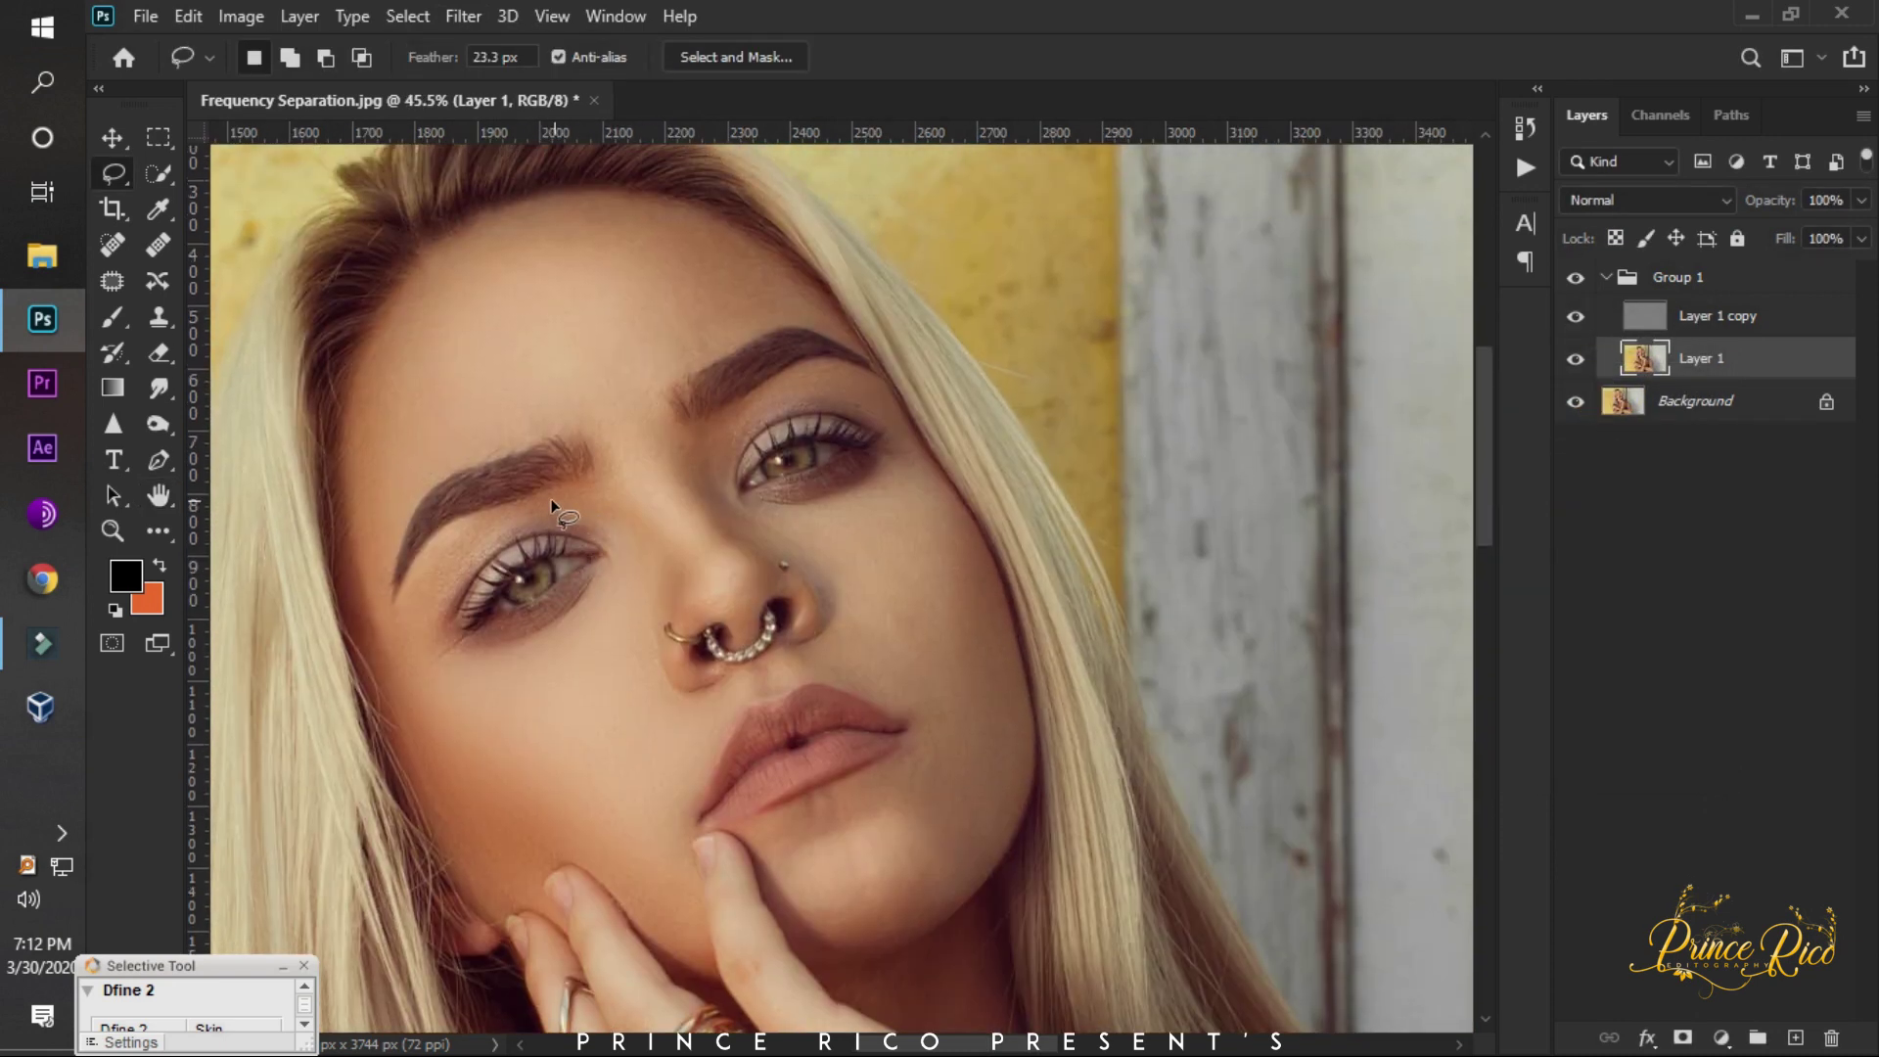
scroll(421, 414, "up", 2)
scroll(483, 545, "up", 3)
scroll(543, 636, "up", 3)
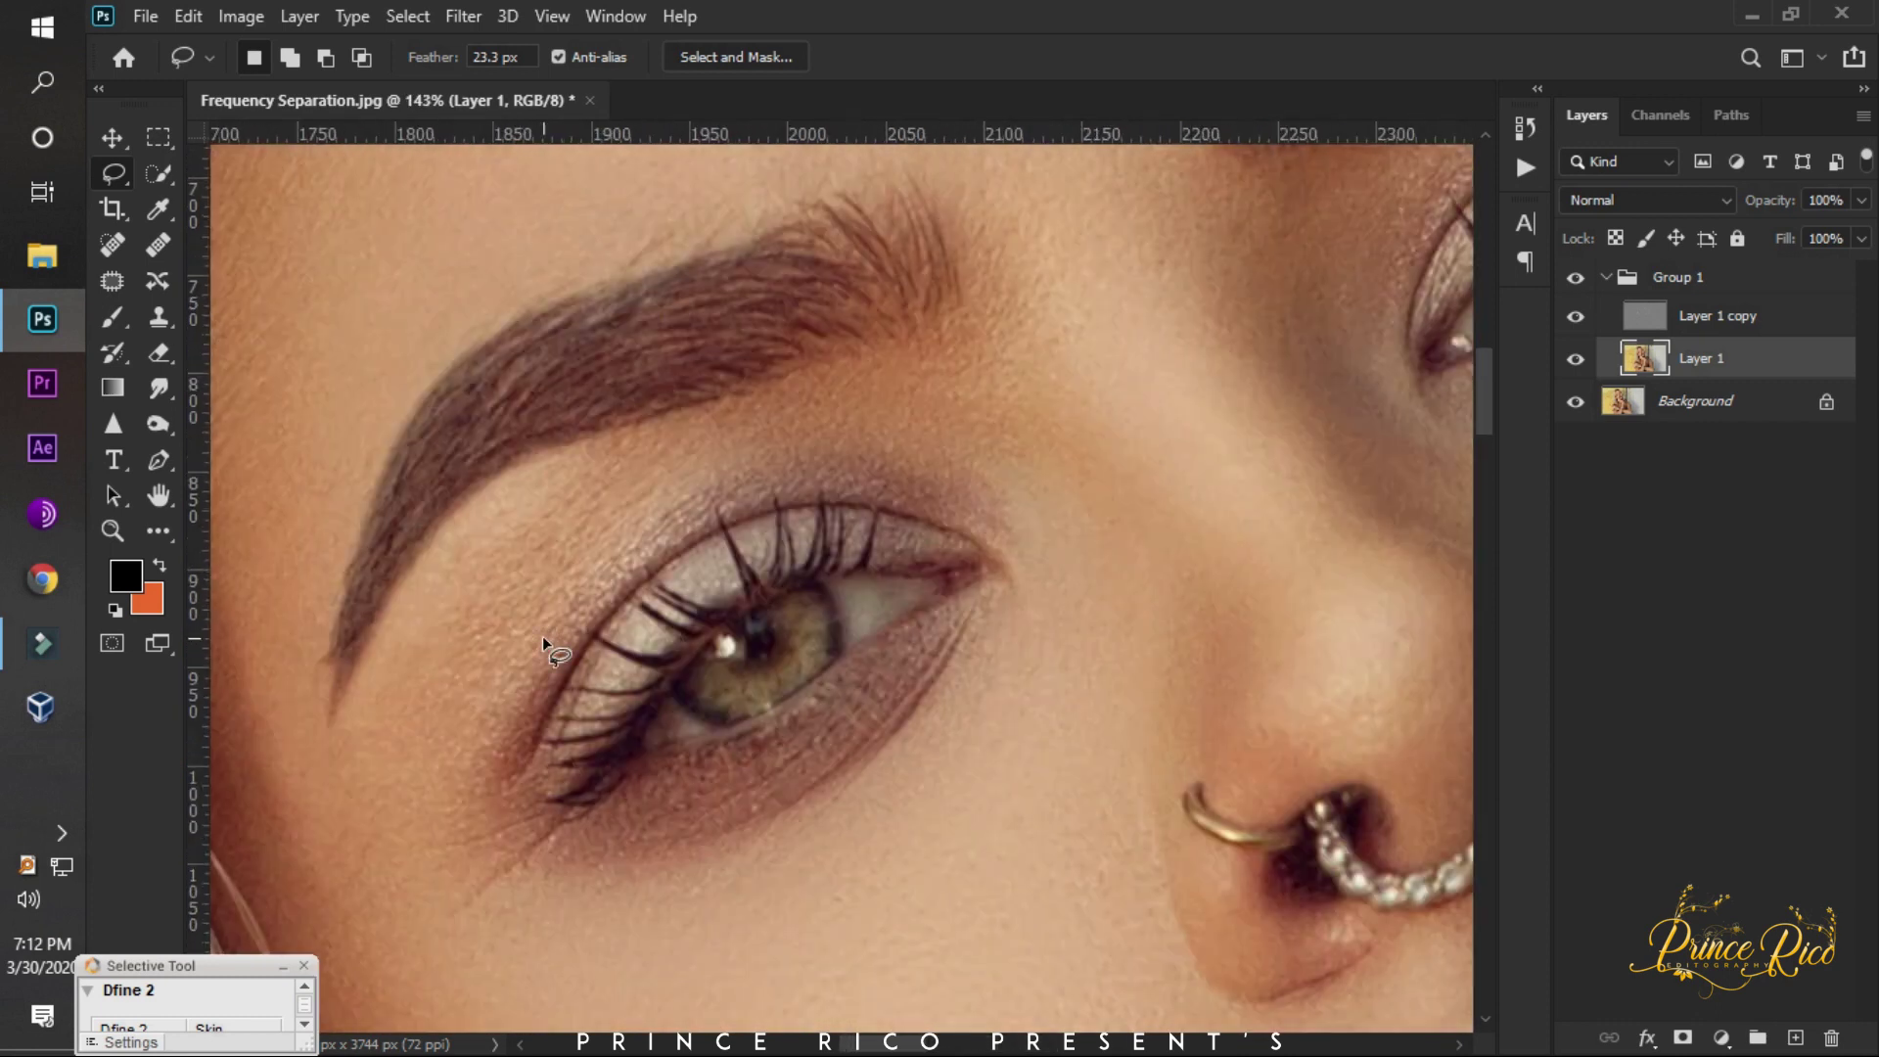
scroll(542, 636, "up", 2)
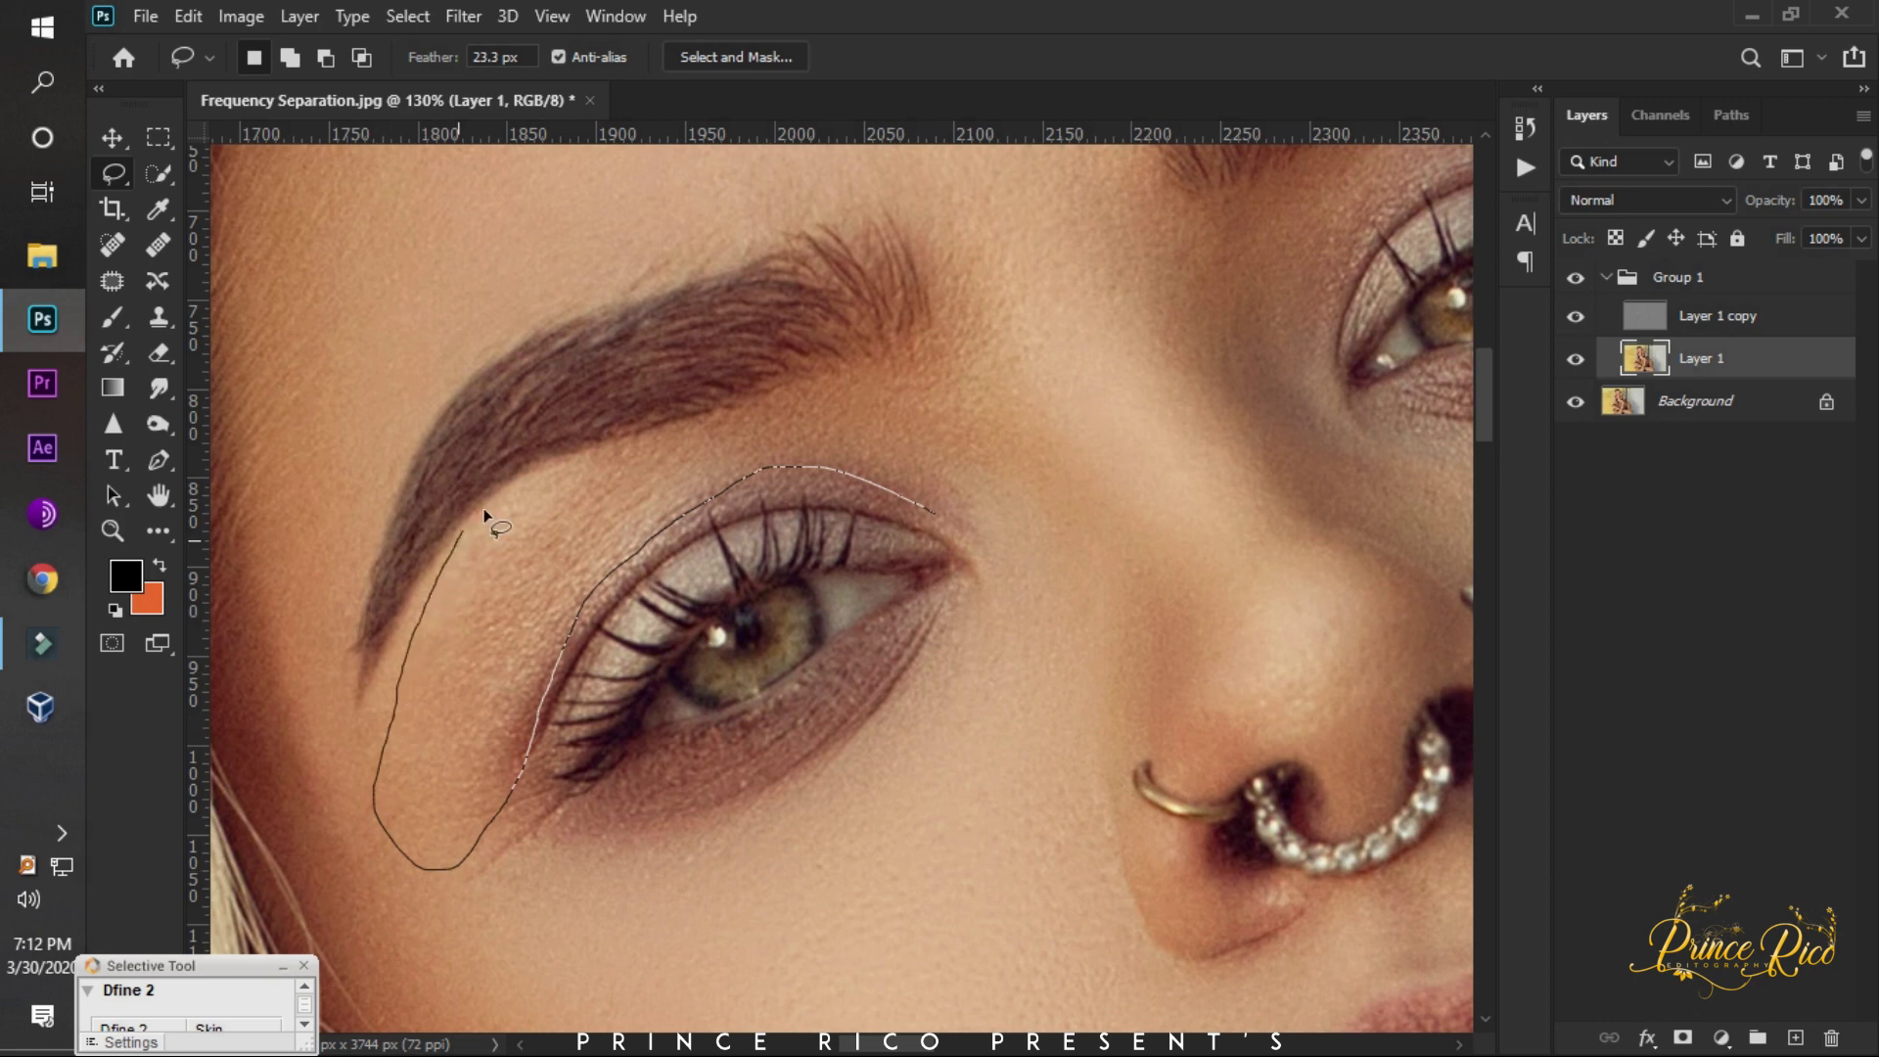
left_click_drag(681, 440, 914, 513)
left_click(466, 16)
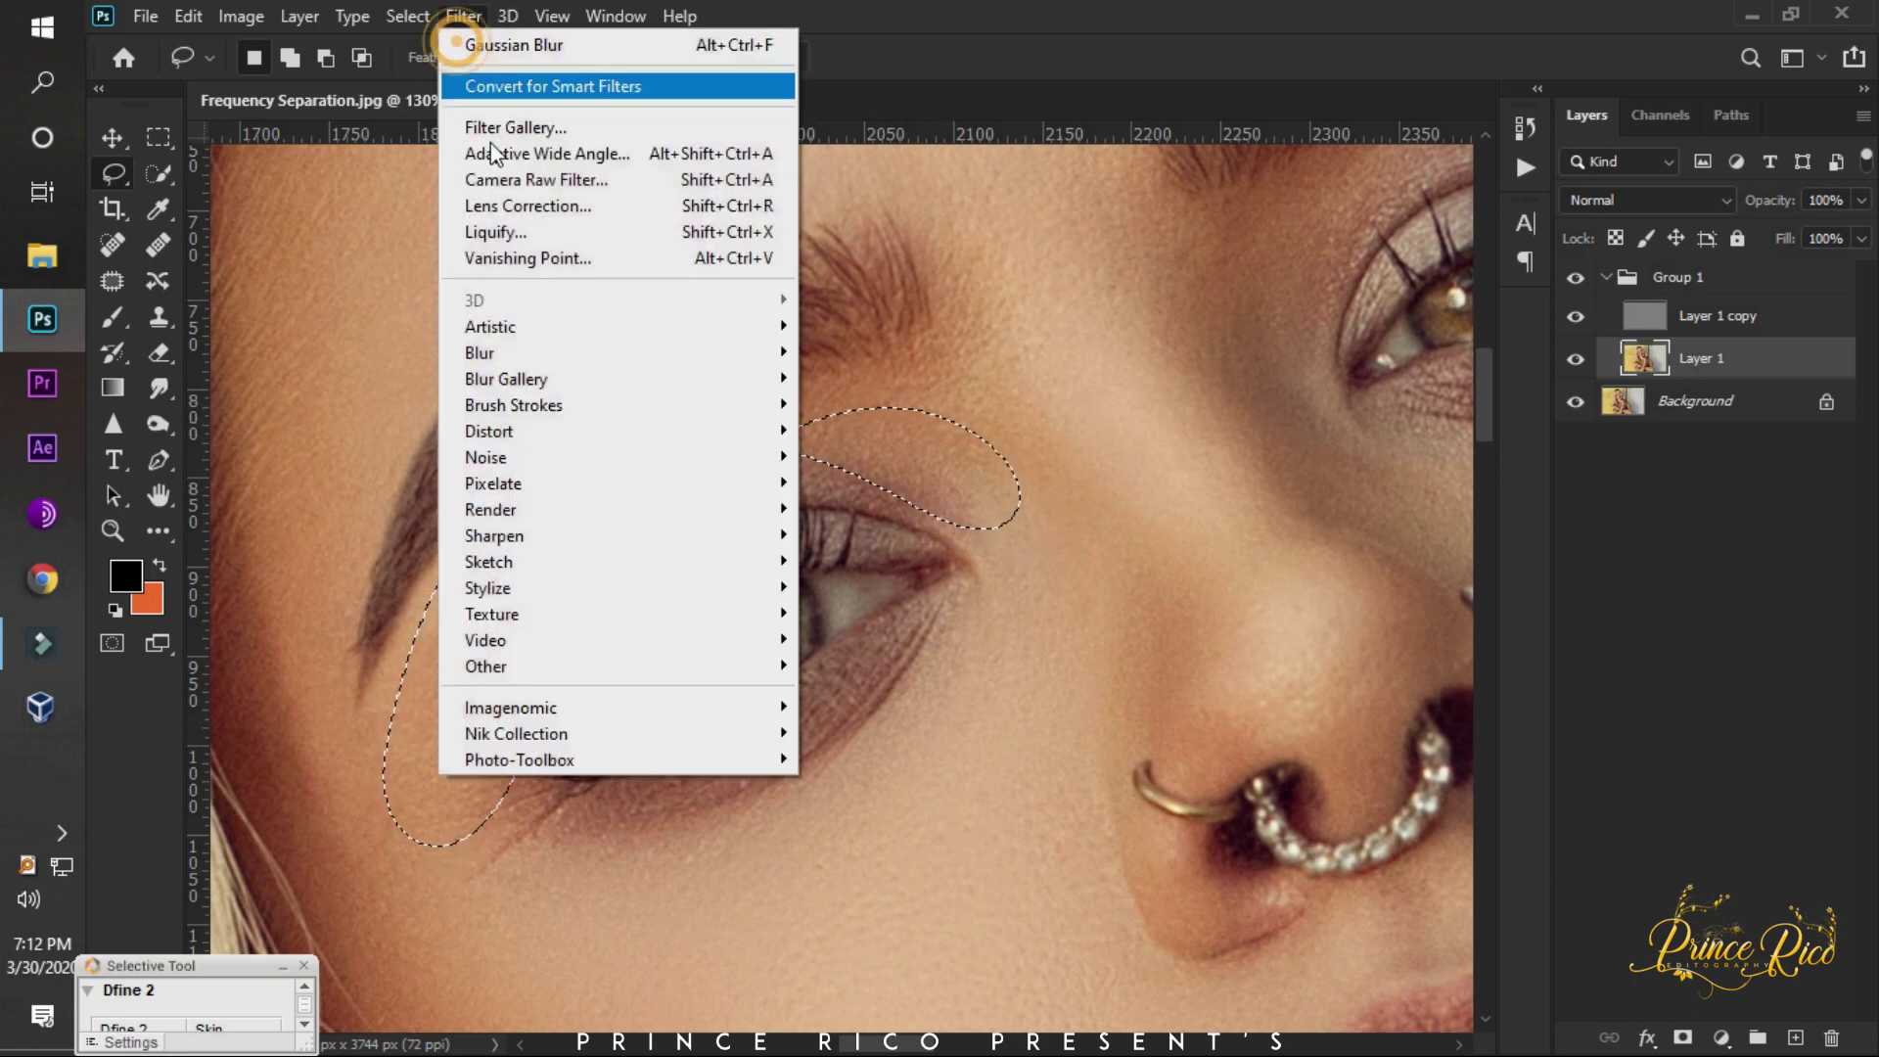
mouse_move(481, 353)
left_click(866, 450)
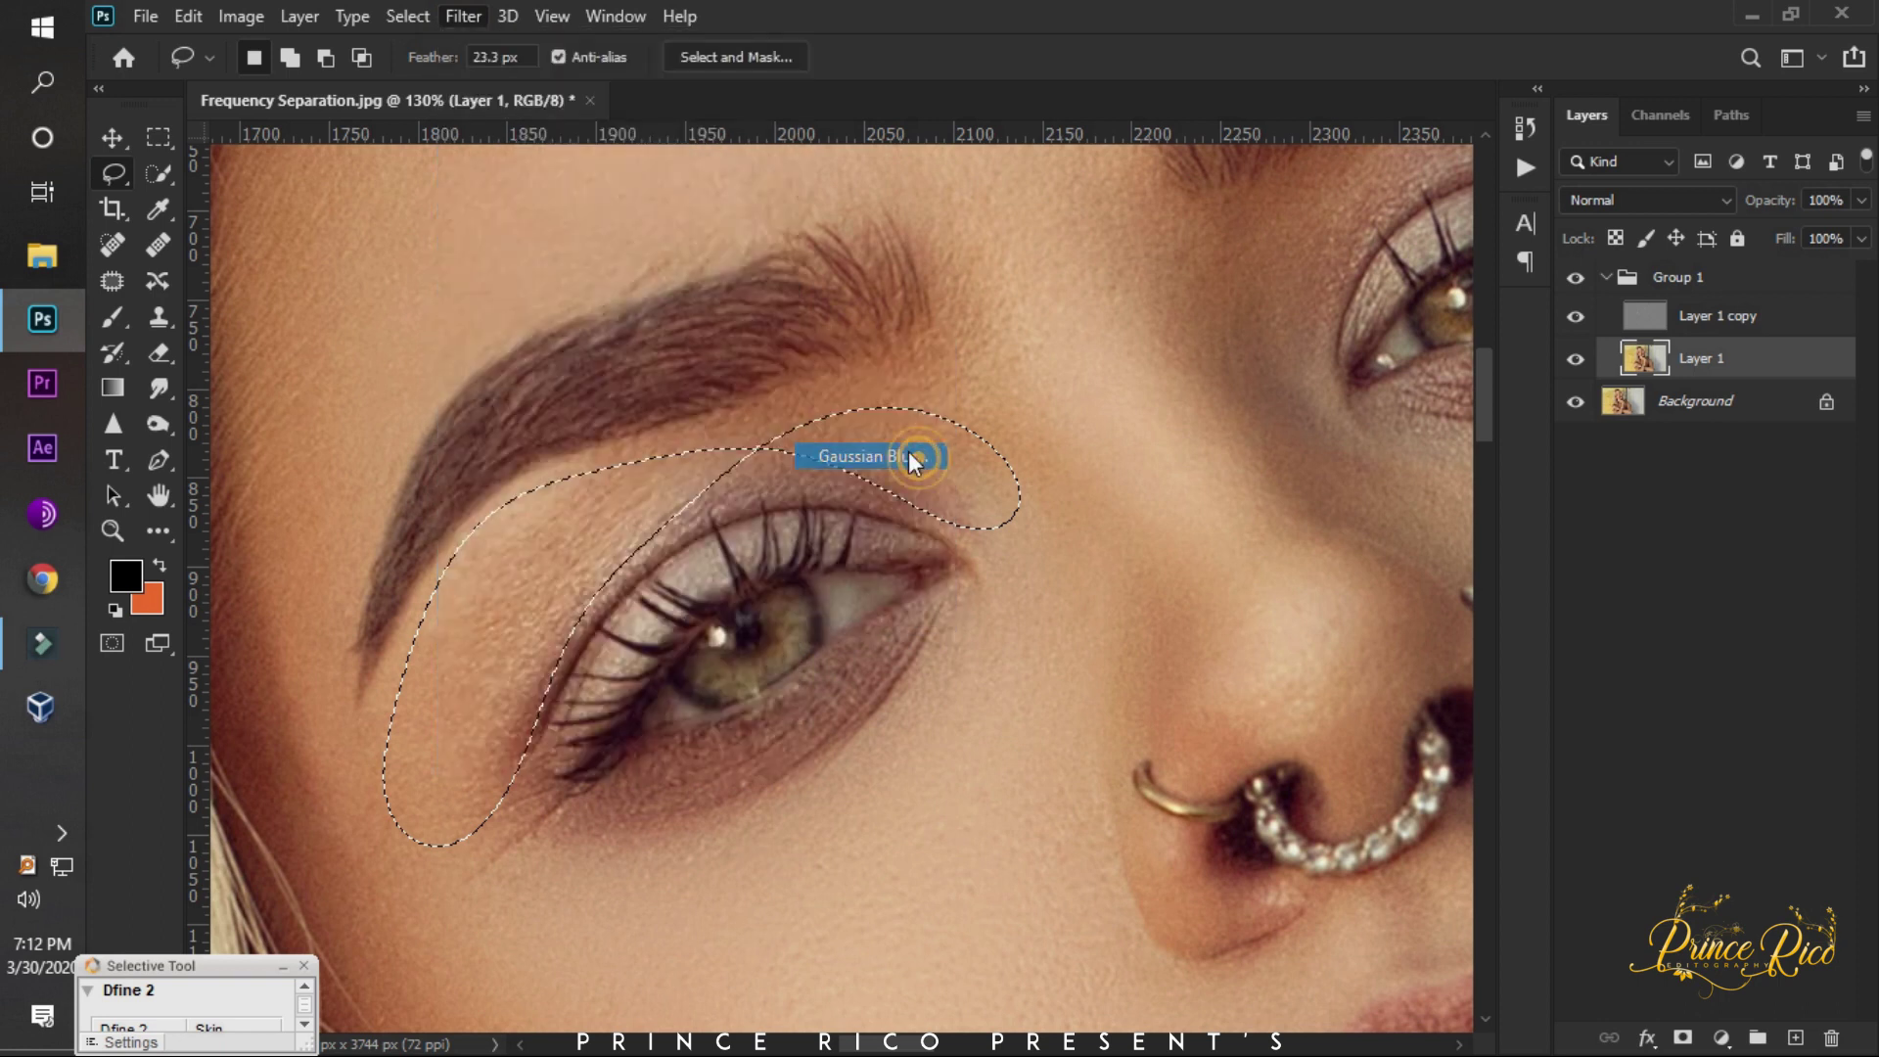
left_click(1630, 392)
key("ctrl+d")
Lasso the chin beside the finger and apply a 13.9-pixel Gaussian Blur, then deselect.
scroll(482, 315, "down", 3)
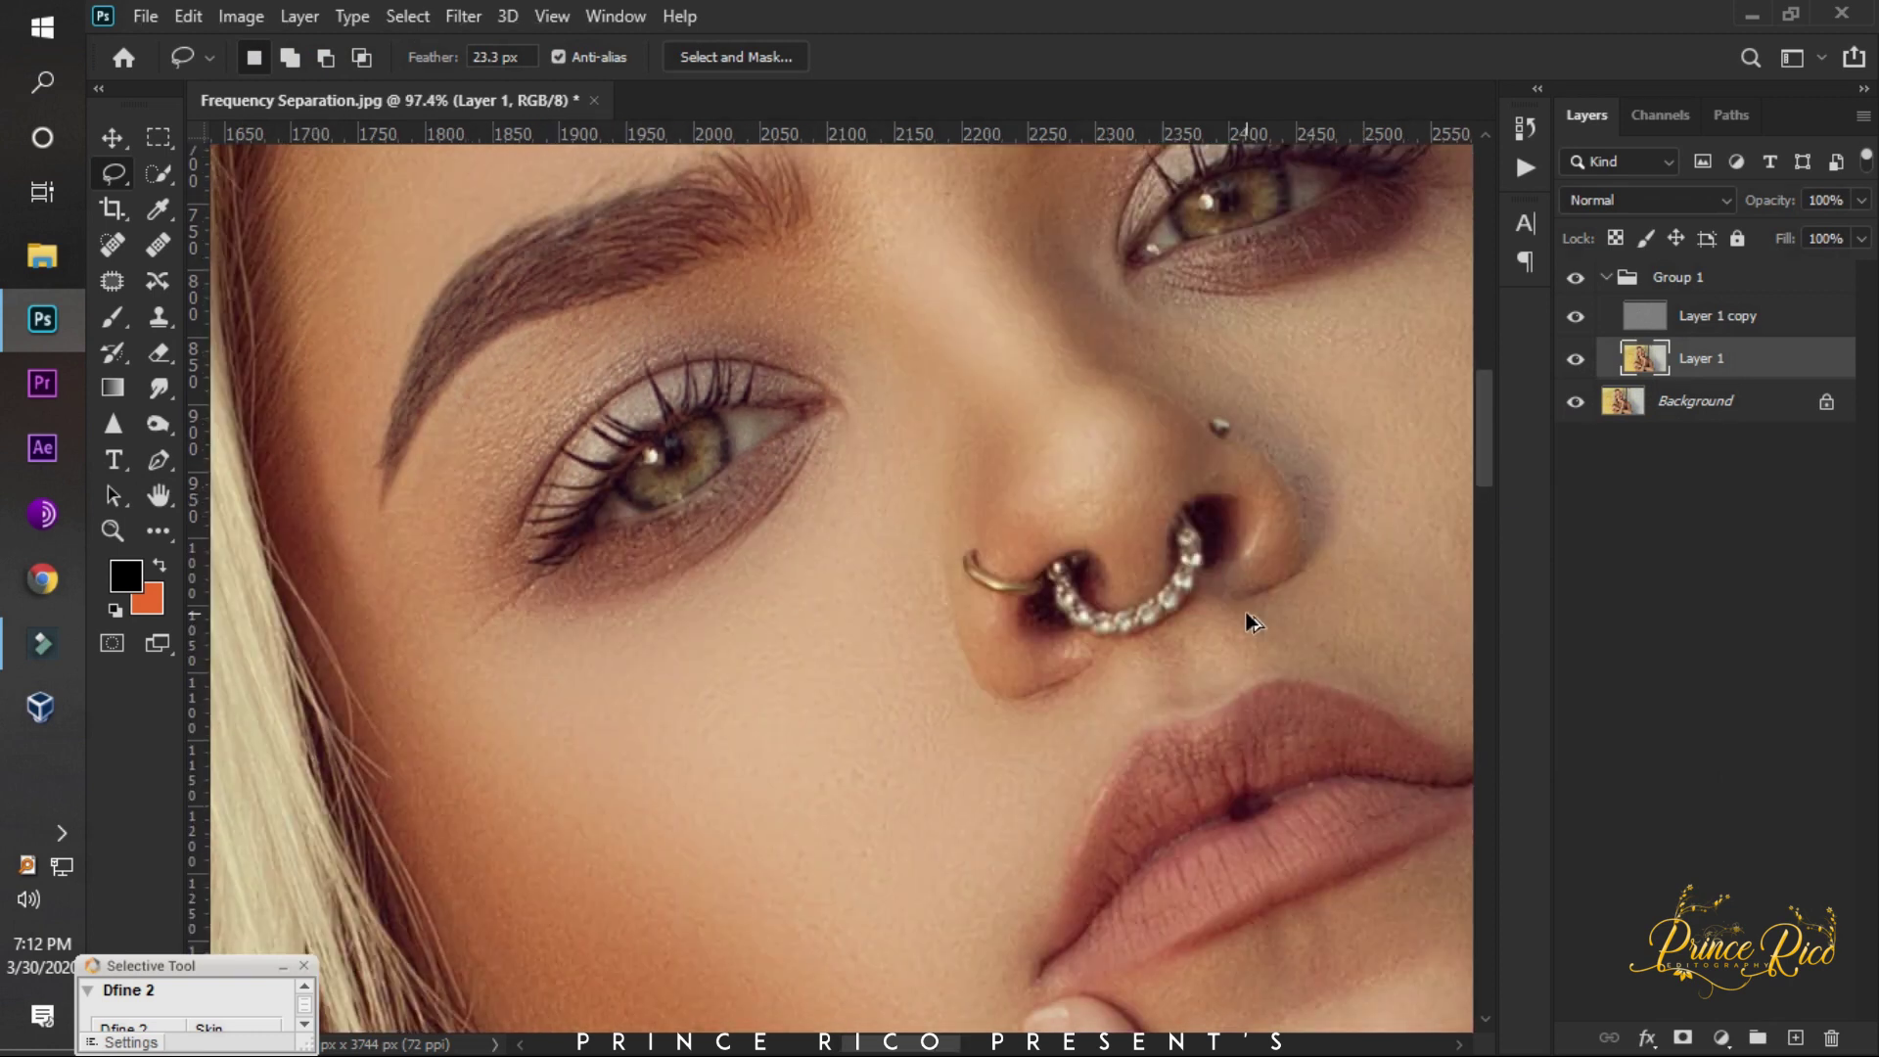
scroll(464, 491, "down", 3)
scroll(464, 492, "down", 2)
scroll(1028, 895, "down", 1)
scroll(1028, 894, "up", 4)
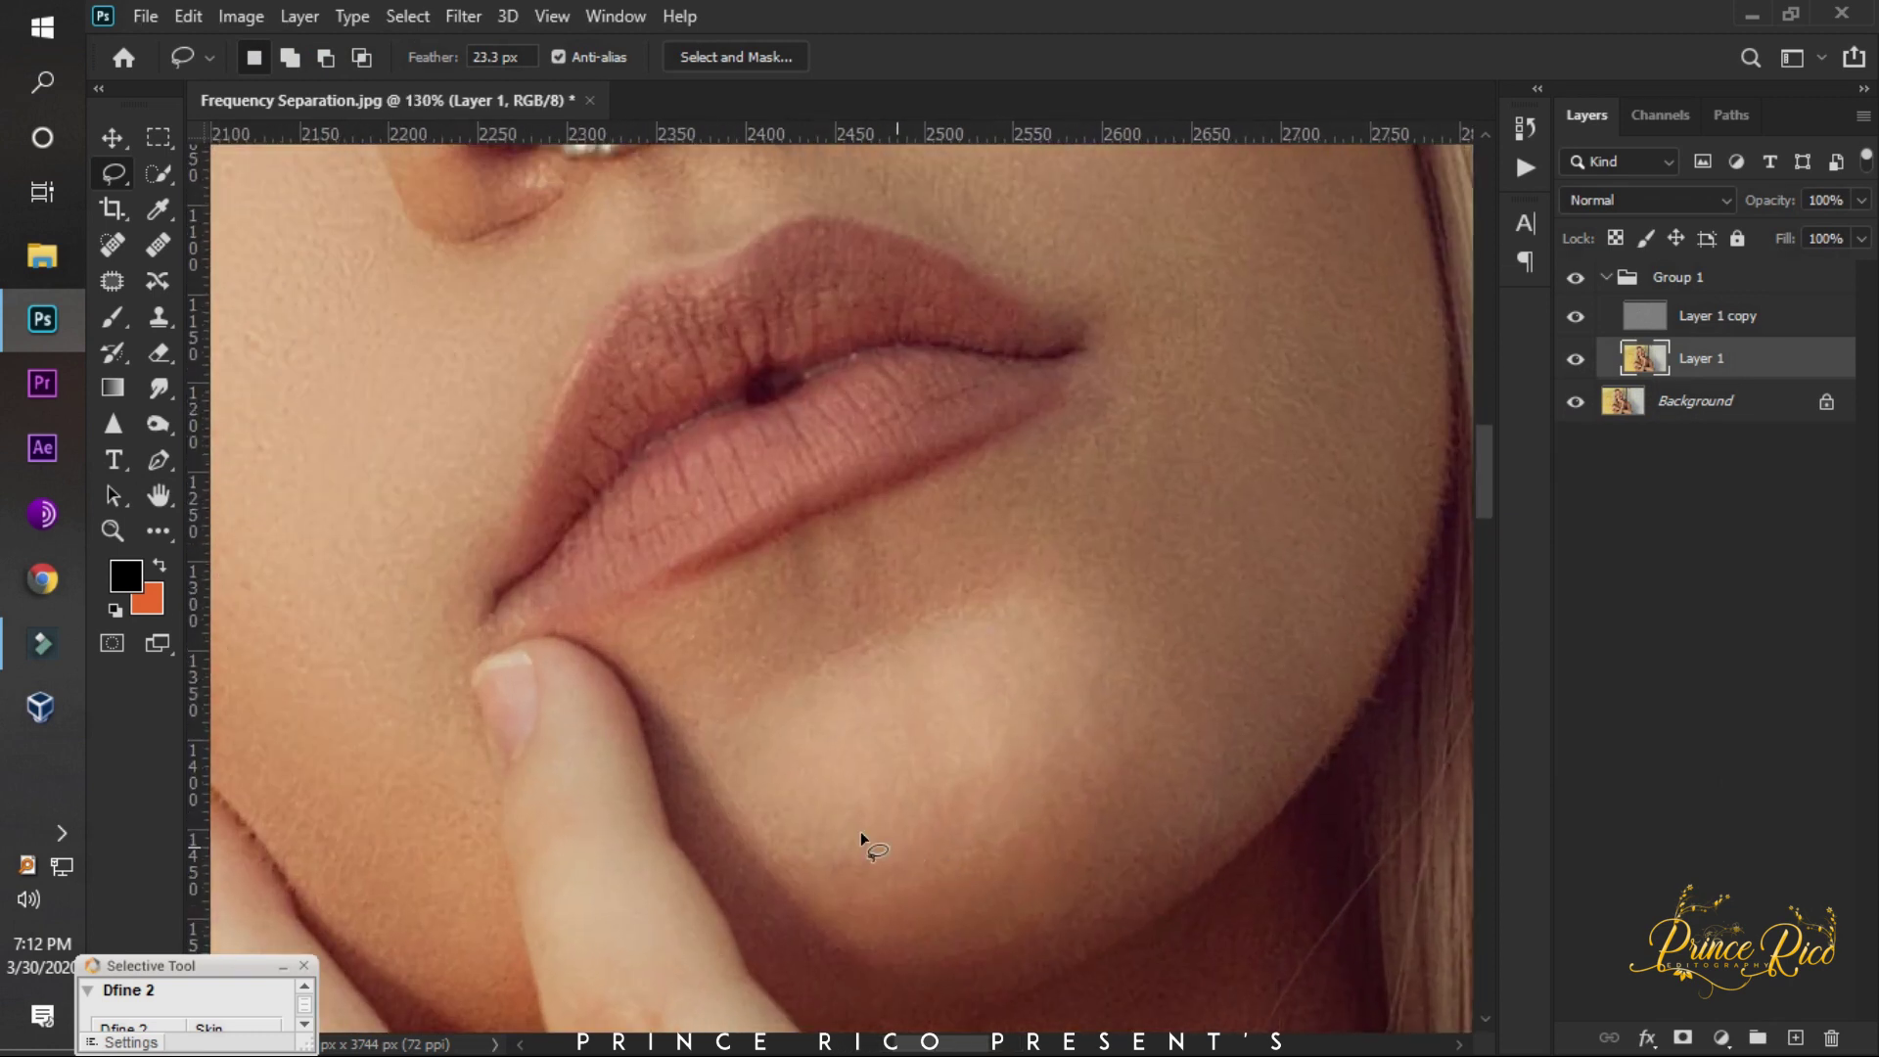
mouse_move(609, 528)
left_mouse_down()
mouse_move(1165, 520)
mouse_move(883, 580)
left_mouse_up()
left_click_drag(662, 511, 674, 519)
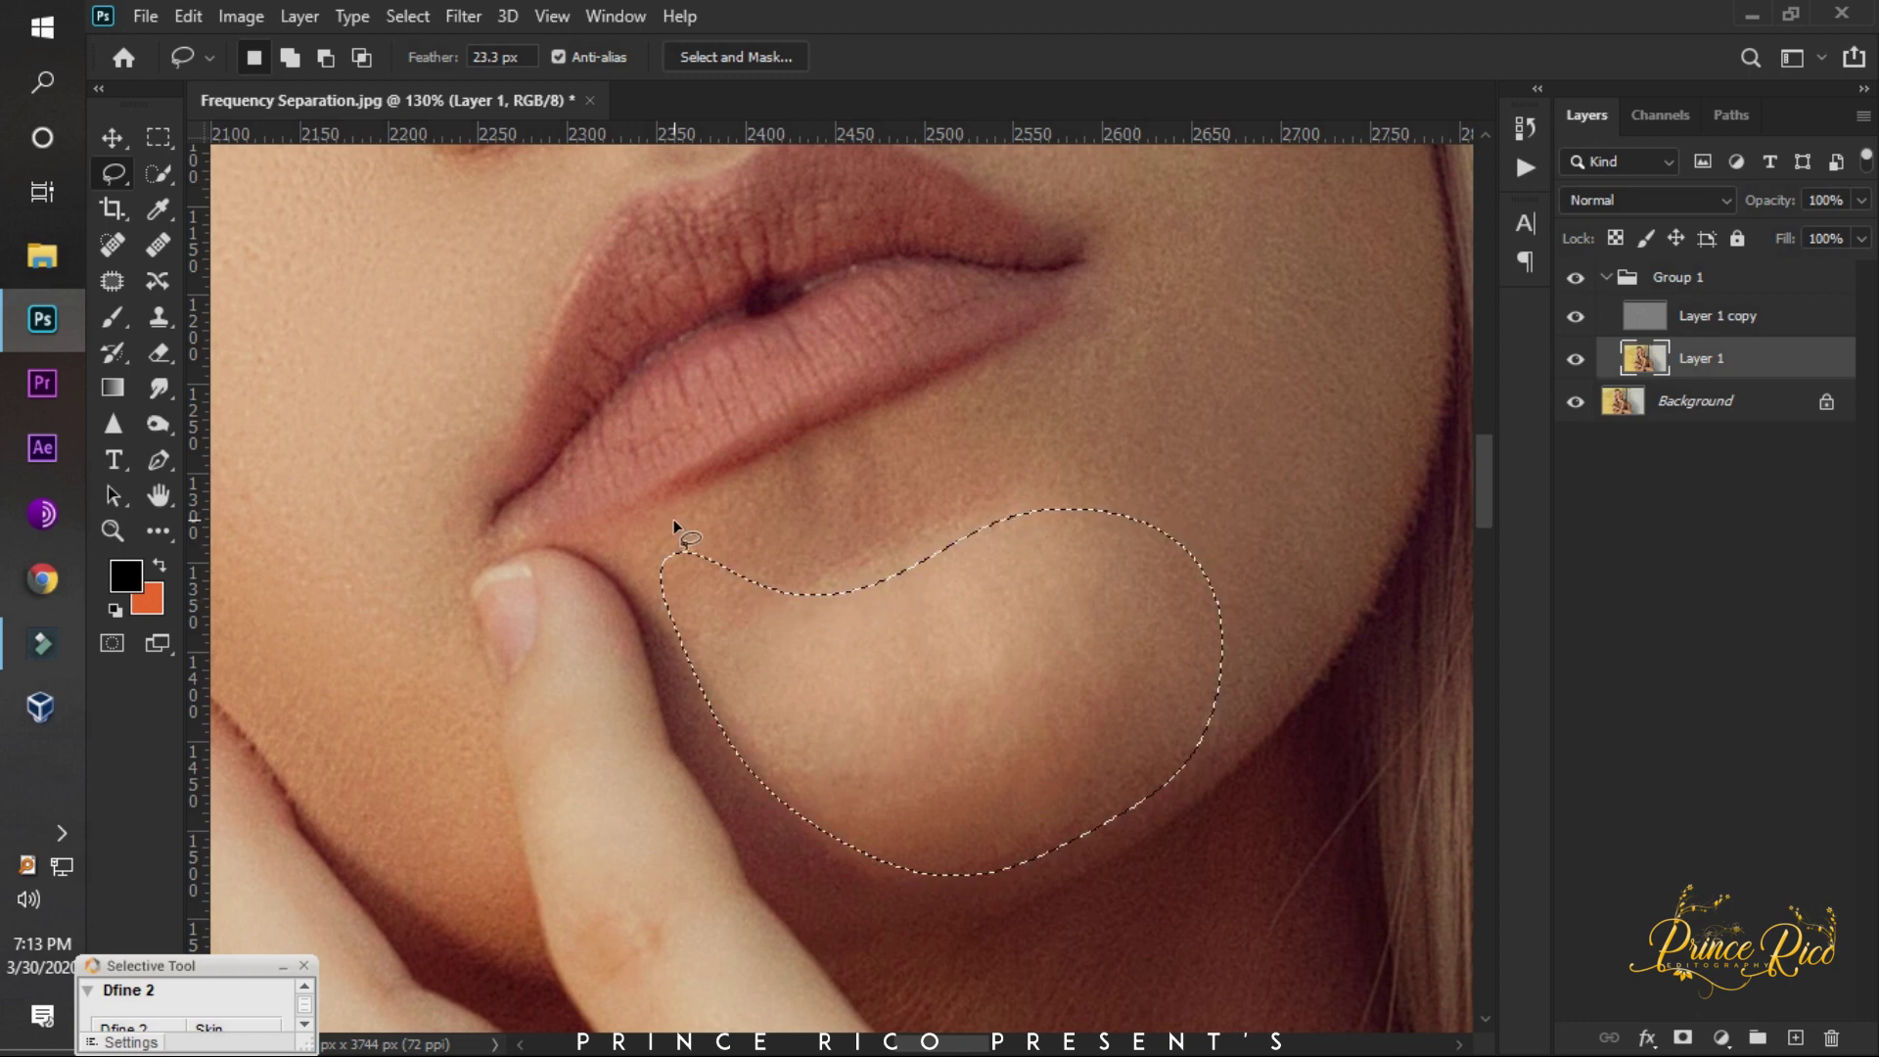
mouse_move(797, 599)
left_mouse_down()
mouse_move(749, 490)
mouse_move(821, 484)
left_mouse_up()
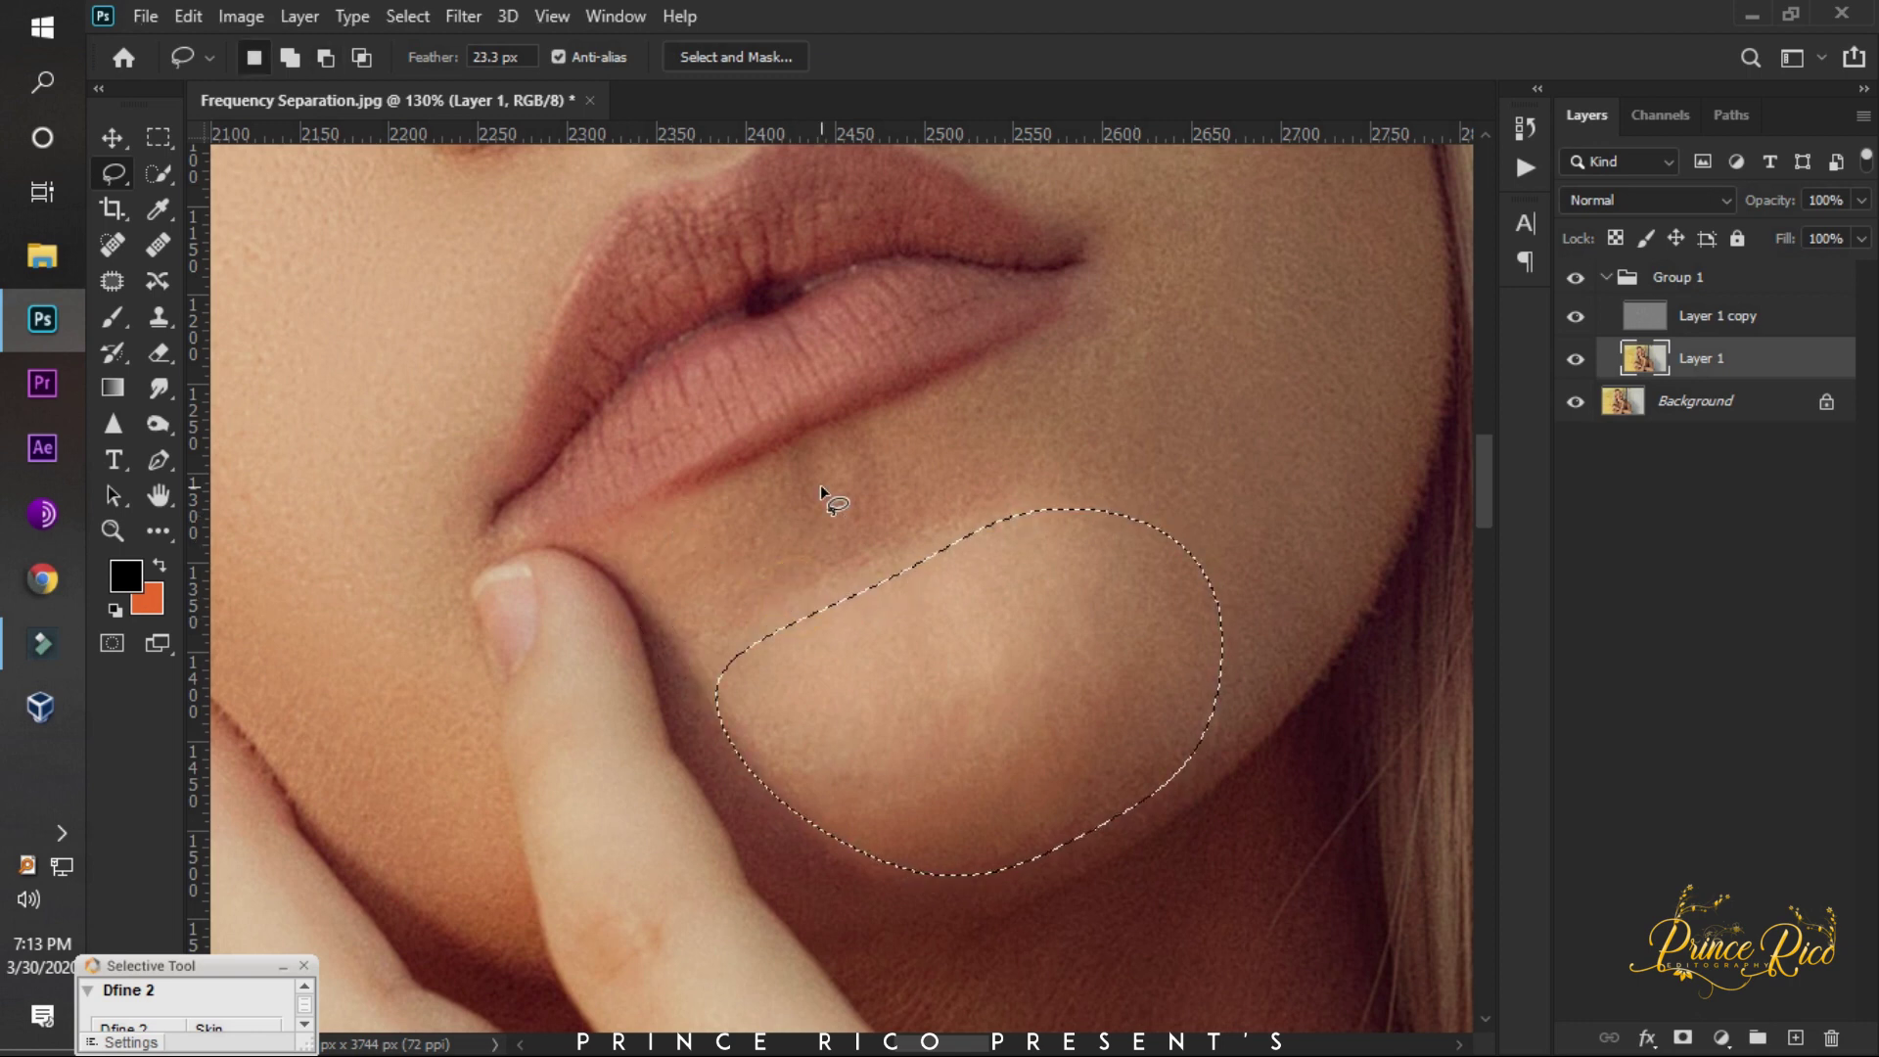
left_click(463, 16)
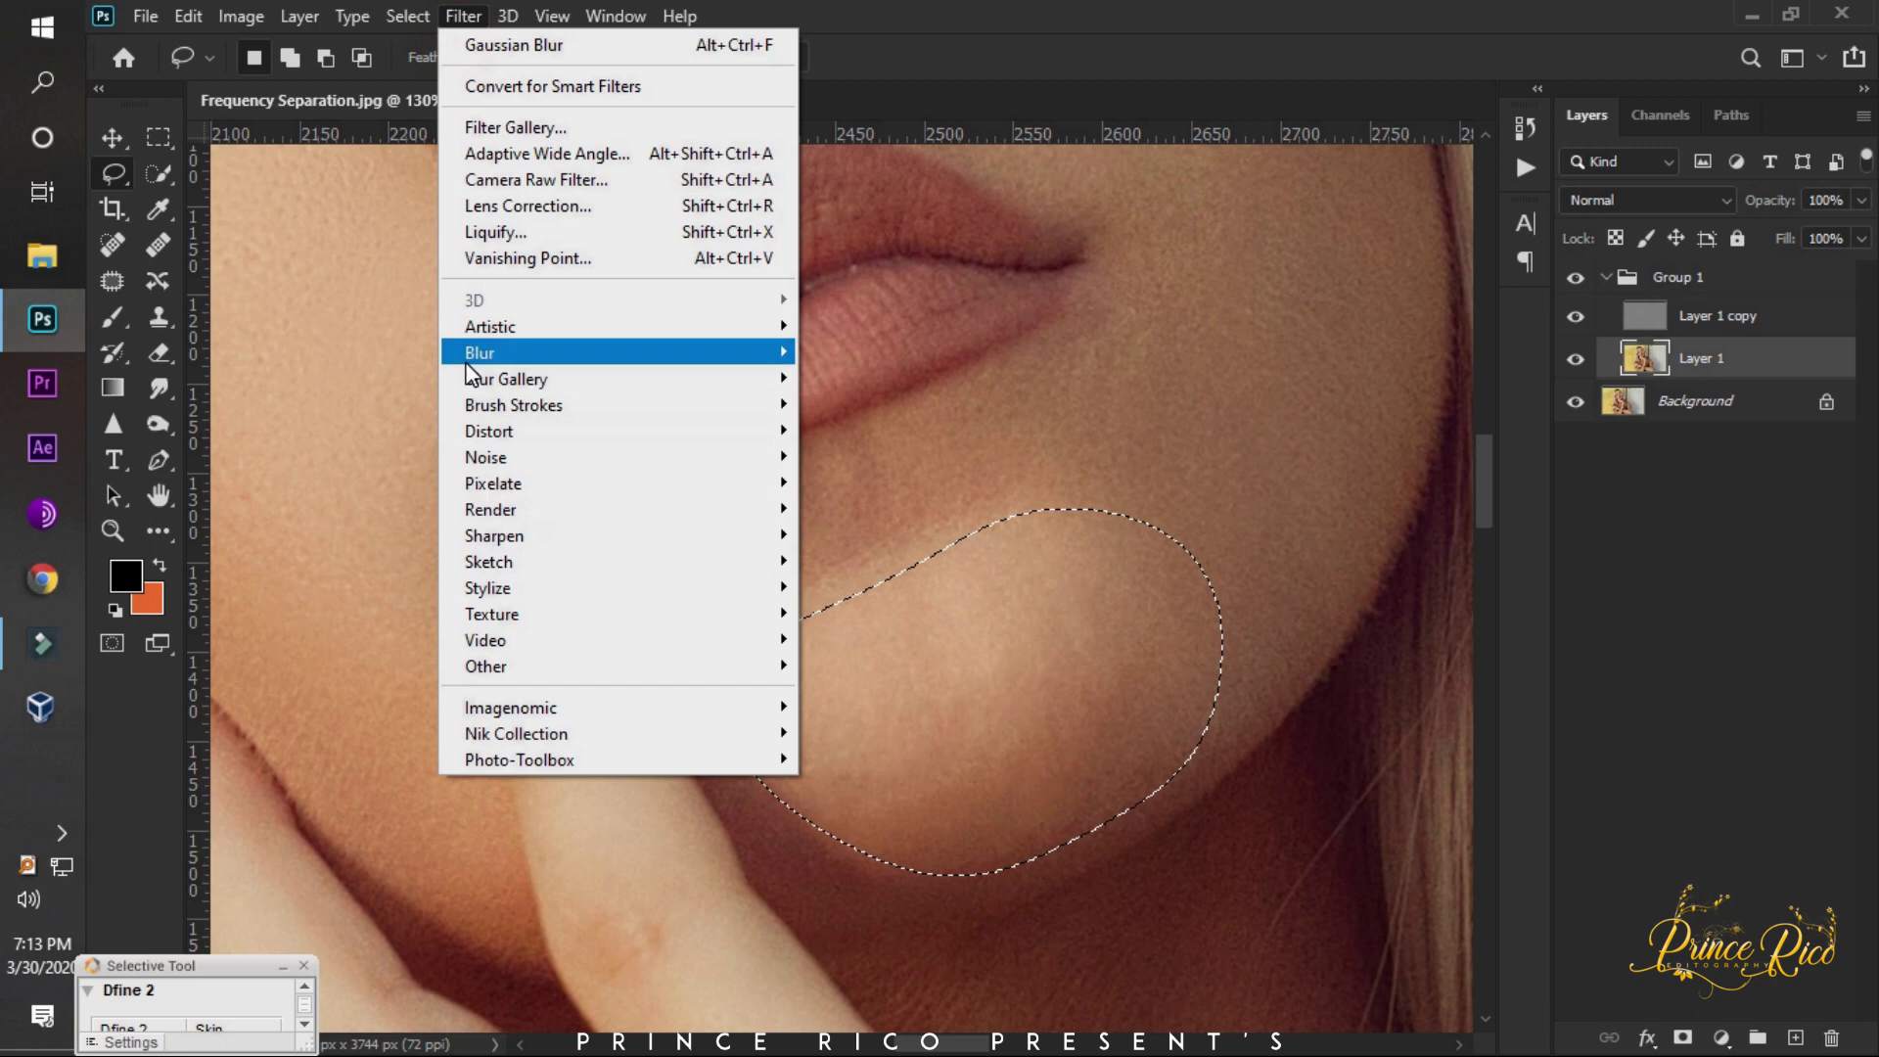
left_click(875, 458)
left_click_drag(1413, 762, 1411, 762)
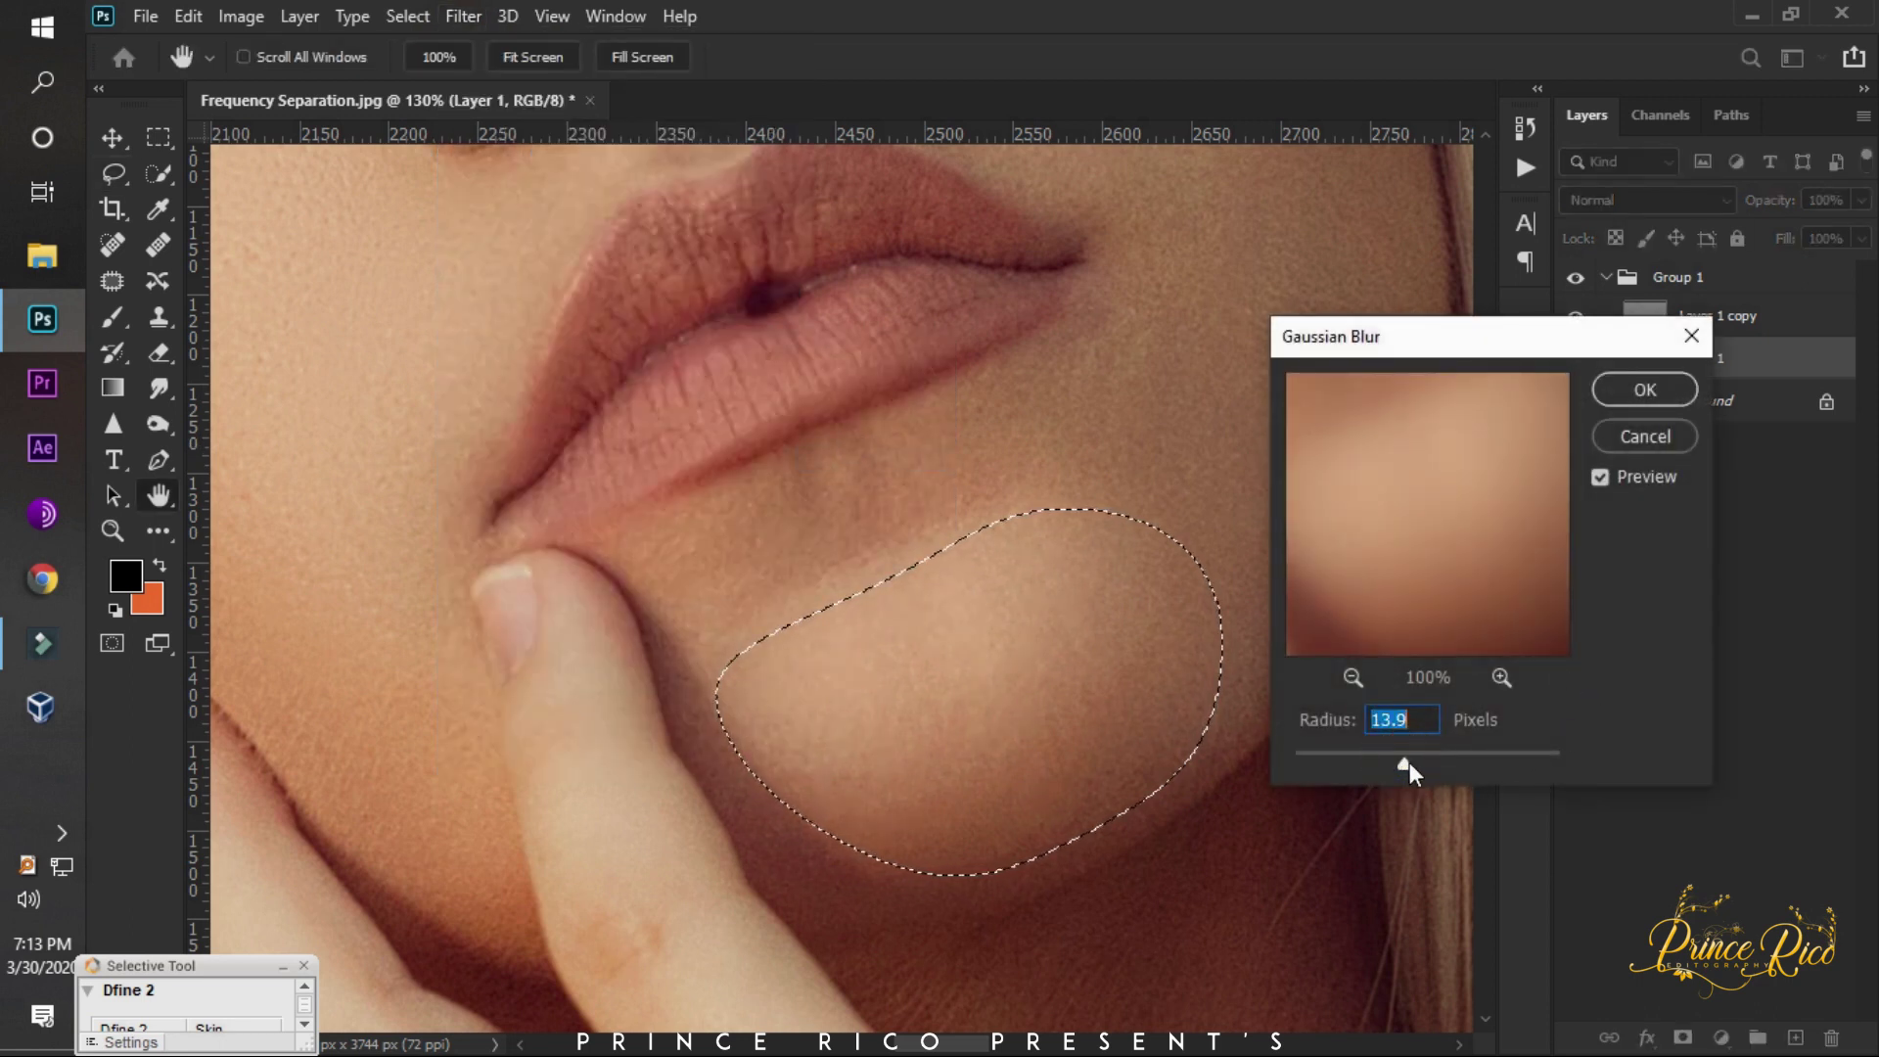
left_click(1645, 389)
key("ctrl+d")
Lasso the skin below the lower lip and blur it at 20.8 pixels, then deselect.
scroll(1000, 504, "down", 3)
scroll(828, 484, "up", 2)
left_click_drag(788, 432, 689, 473)
left_click_drag(484, 652, 713, 592)
left_click_drag(848, 419, 849, 427)
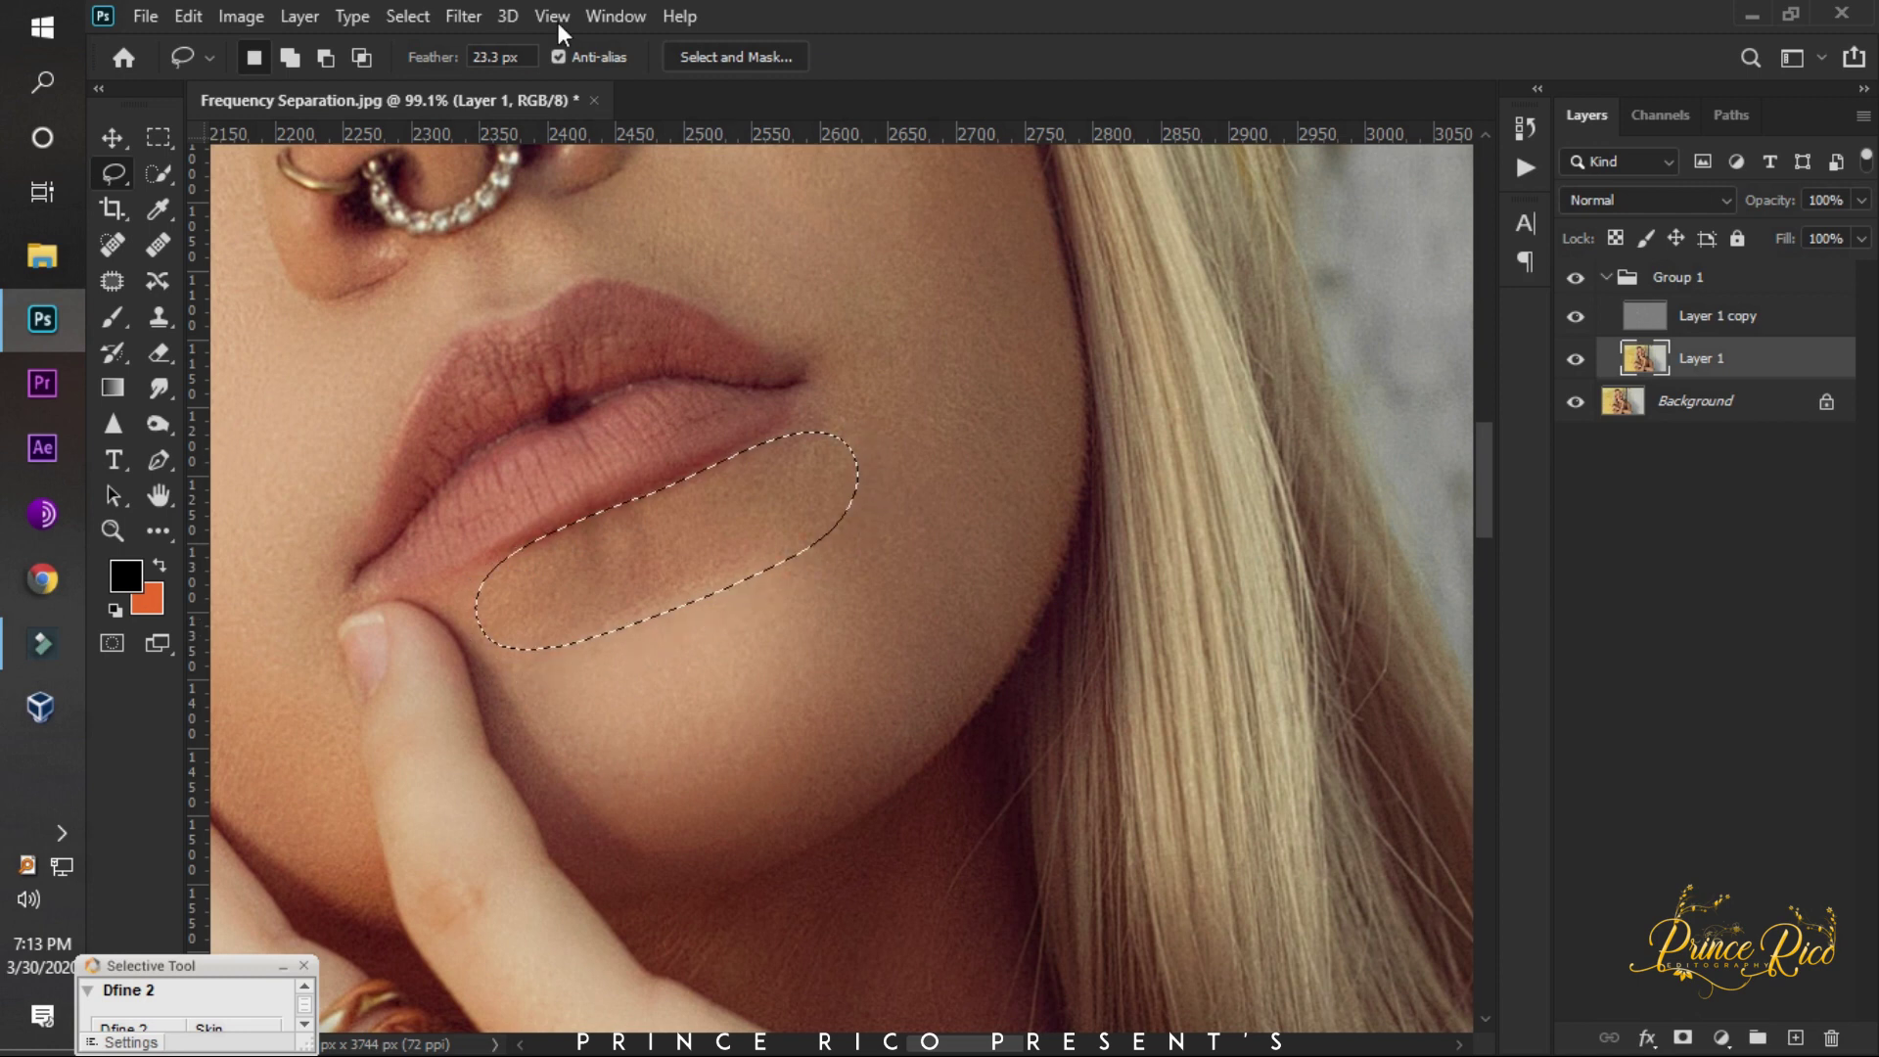
left_click(463, 16)
mouse_move(617, 353)
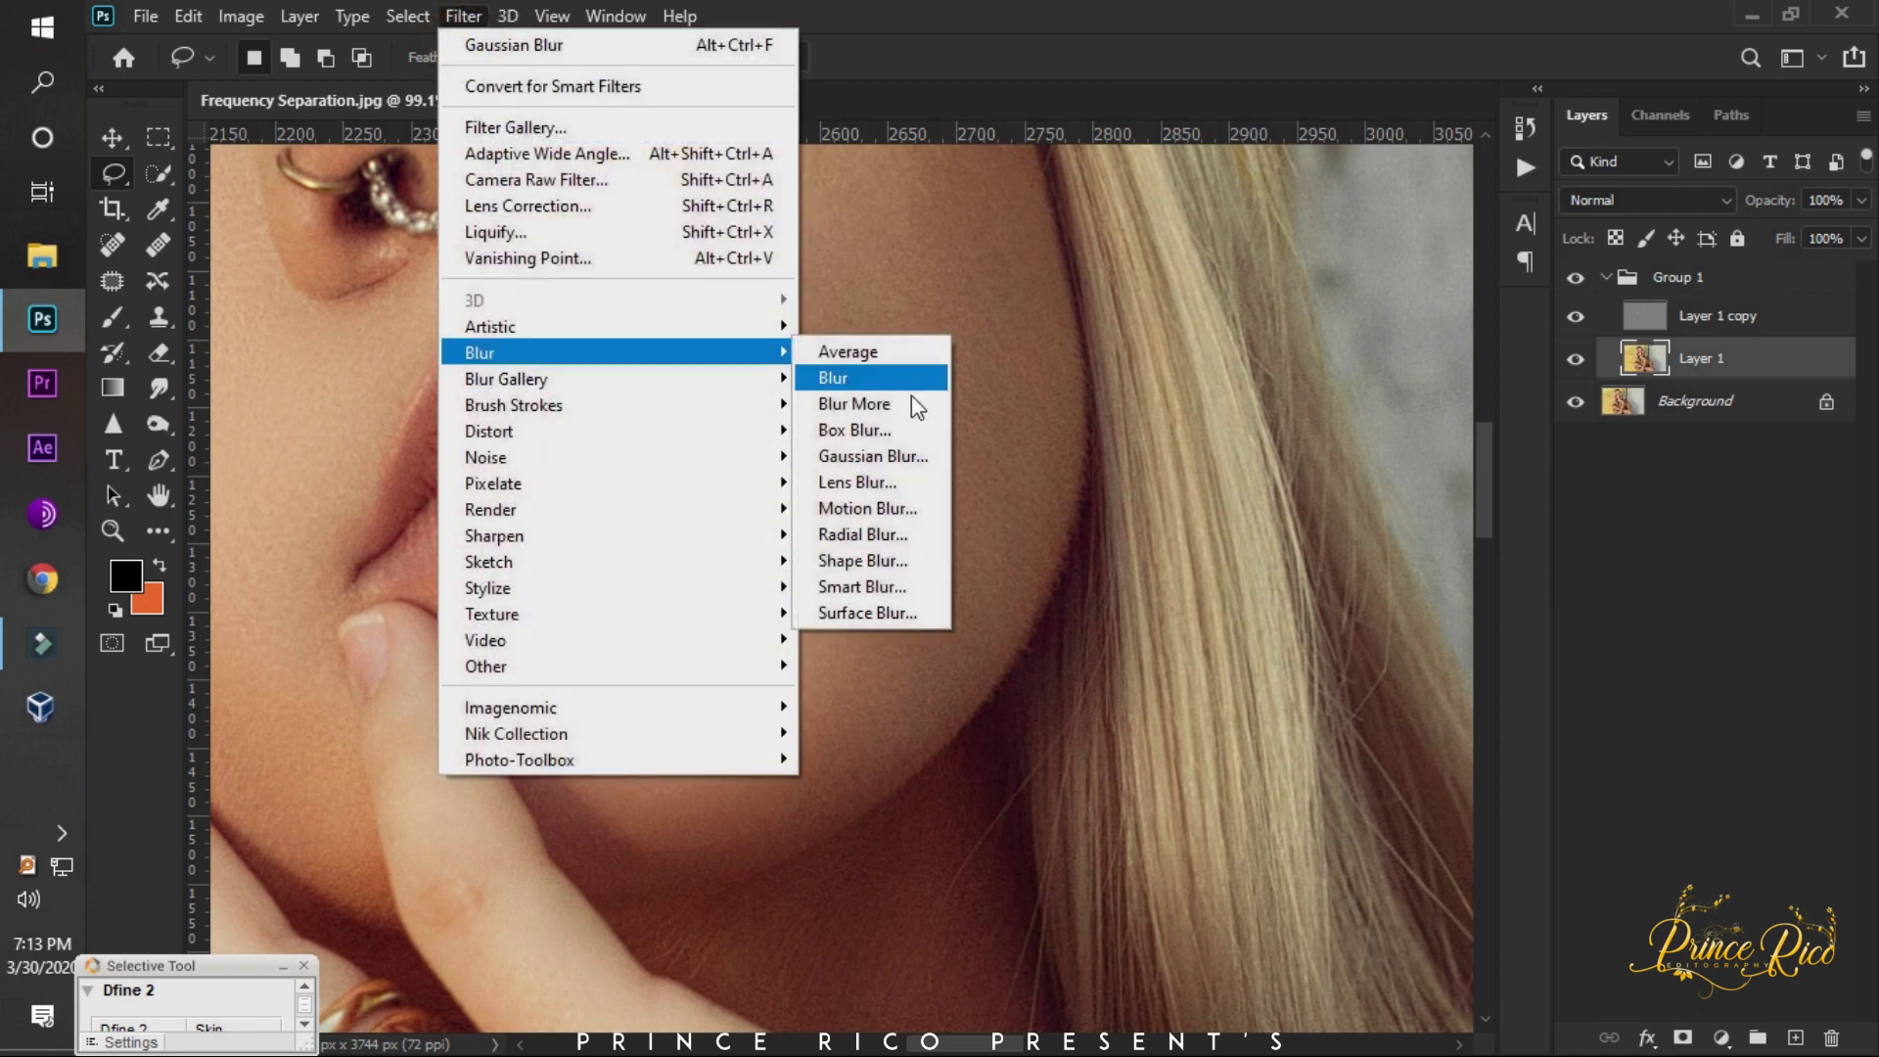
left_click(872, 457)
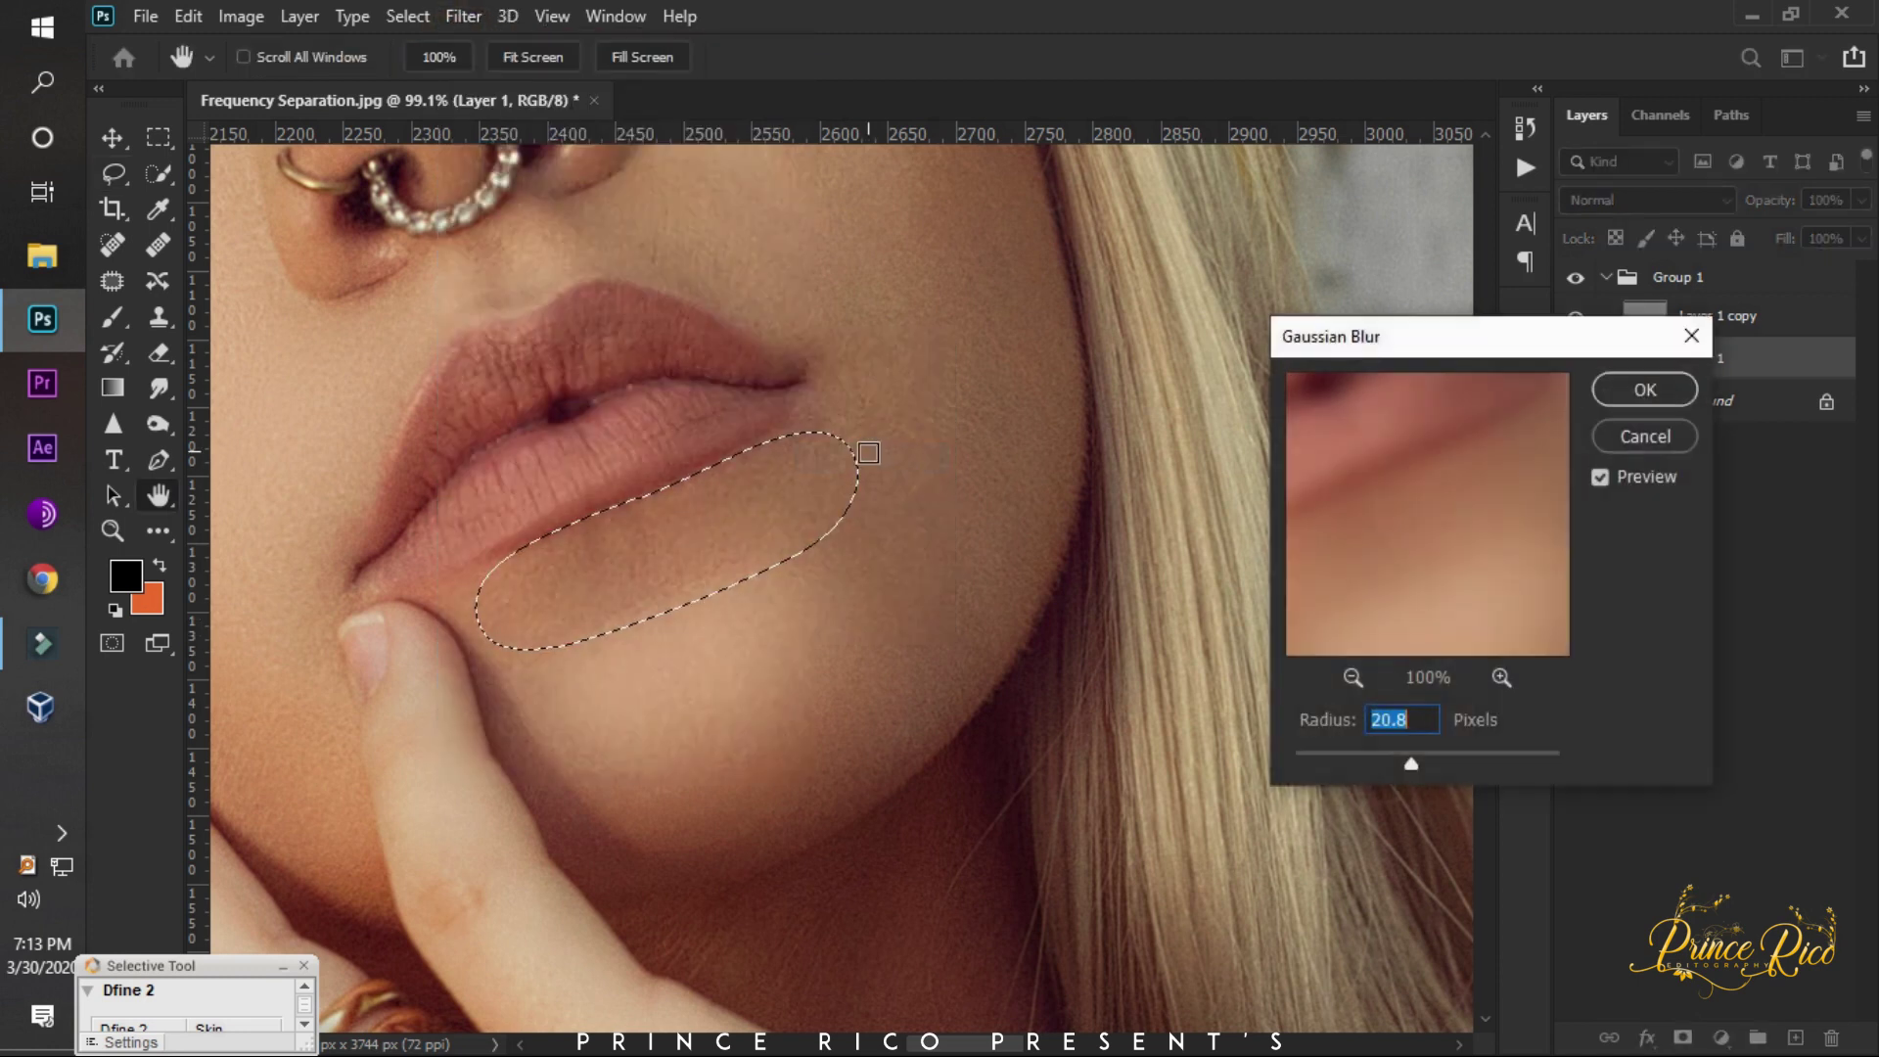
left_click(1645, 388)
key("ctrl+d")
scroll(773, 451, "down", 3)
Lasso the right cheek out to the hairline, excluding the hair, and apply a 27.7-pixel Gaussian Blur.
scroll(712, 367, "up", 2)
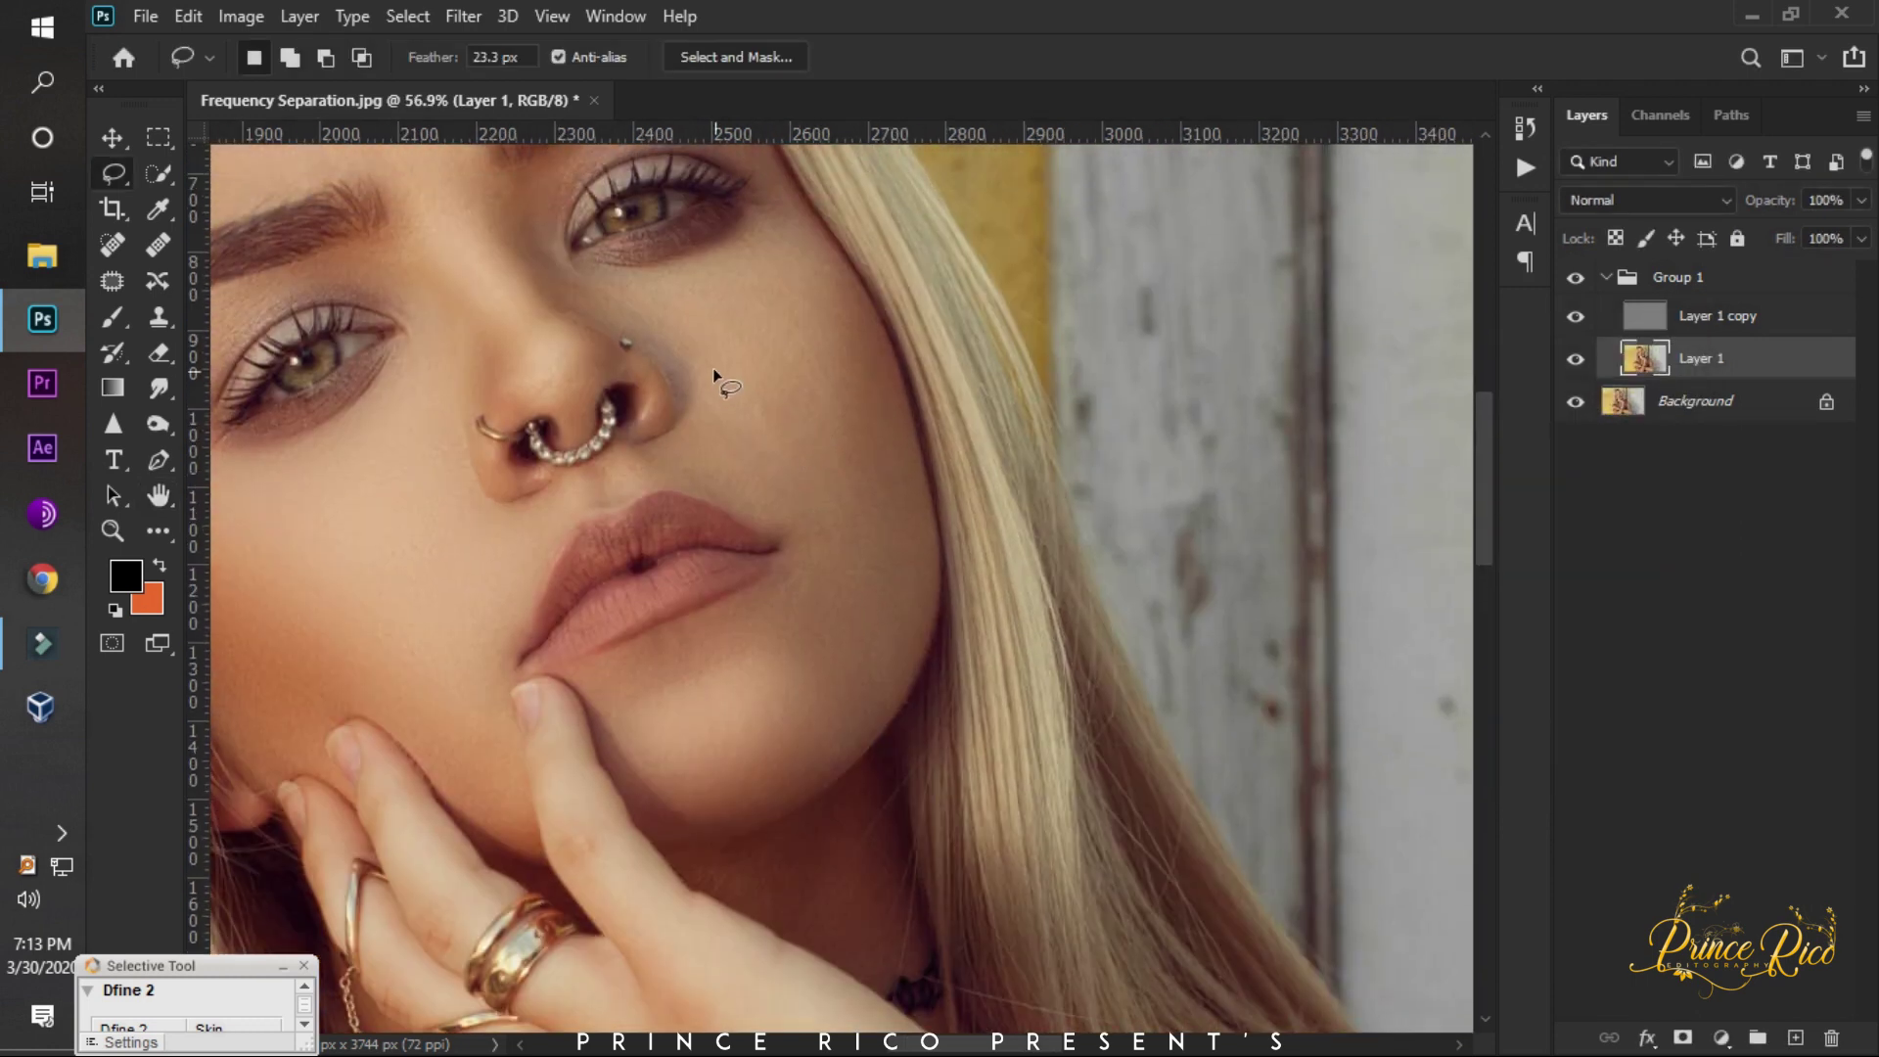
left_click_drag(592, 264, 800, 564)
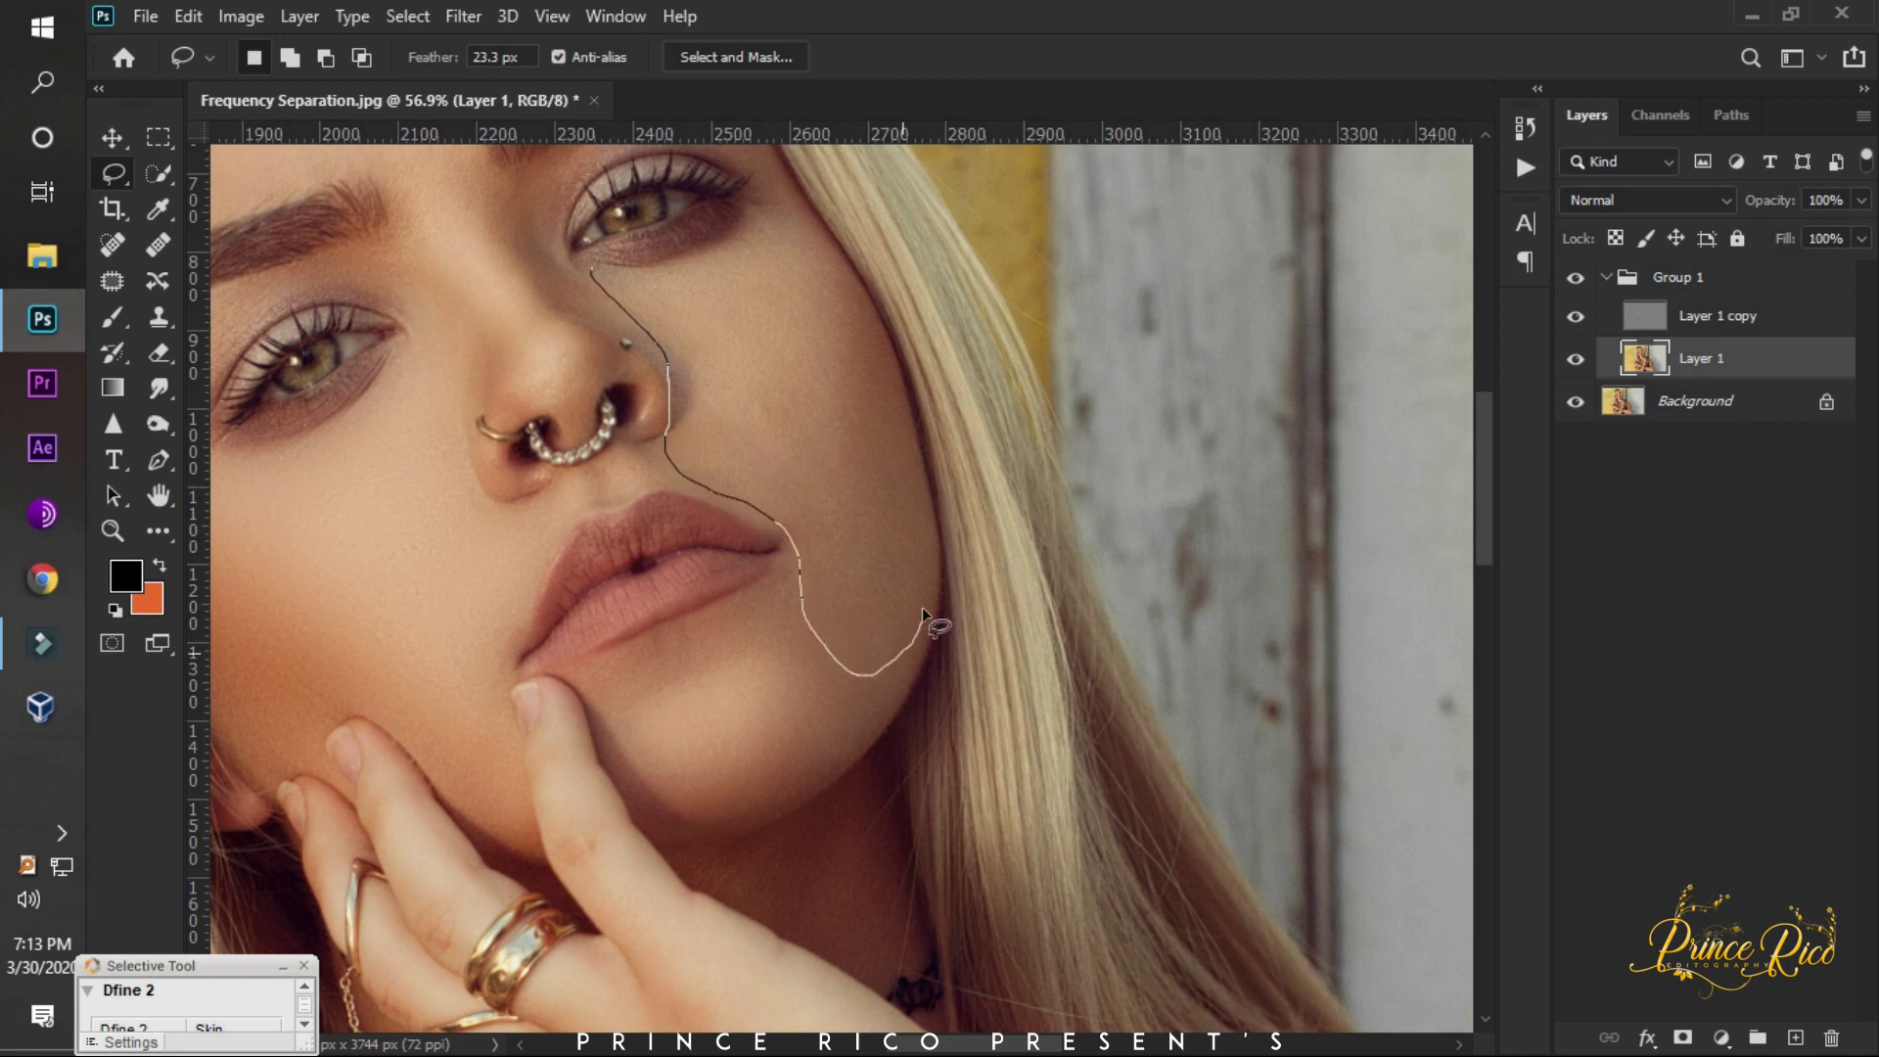
left_click_drag(677, 254, 685, 259)
scroll(844, 346, "up", 3)
left_click_drag(929, 384, 821, 453)
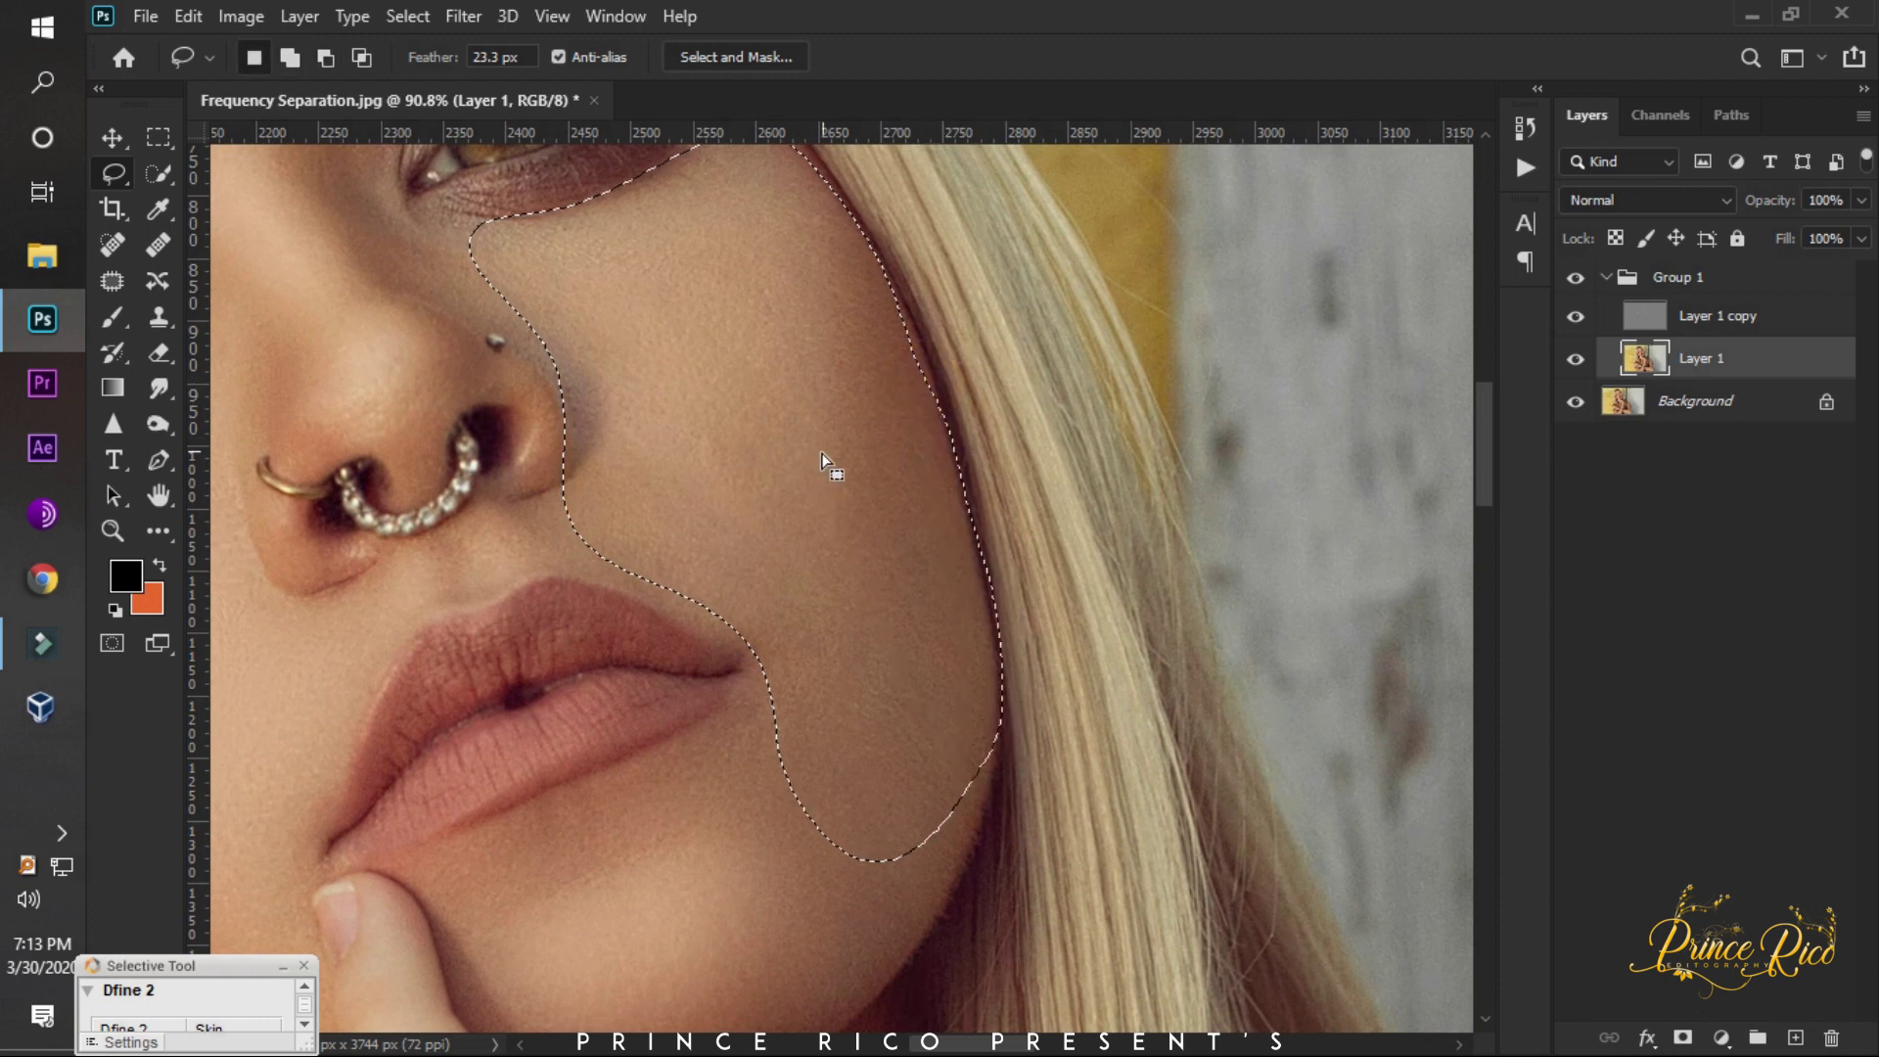
mouse_move(965, 528)
left_mouse_down()
mouse_move(1028, 683)
mouse_move(1010, 479)
left_mouse_up()
left_click(466, 15)
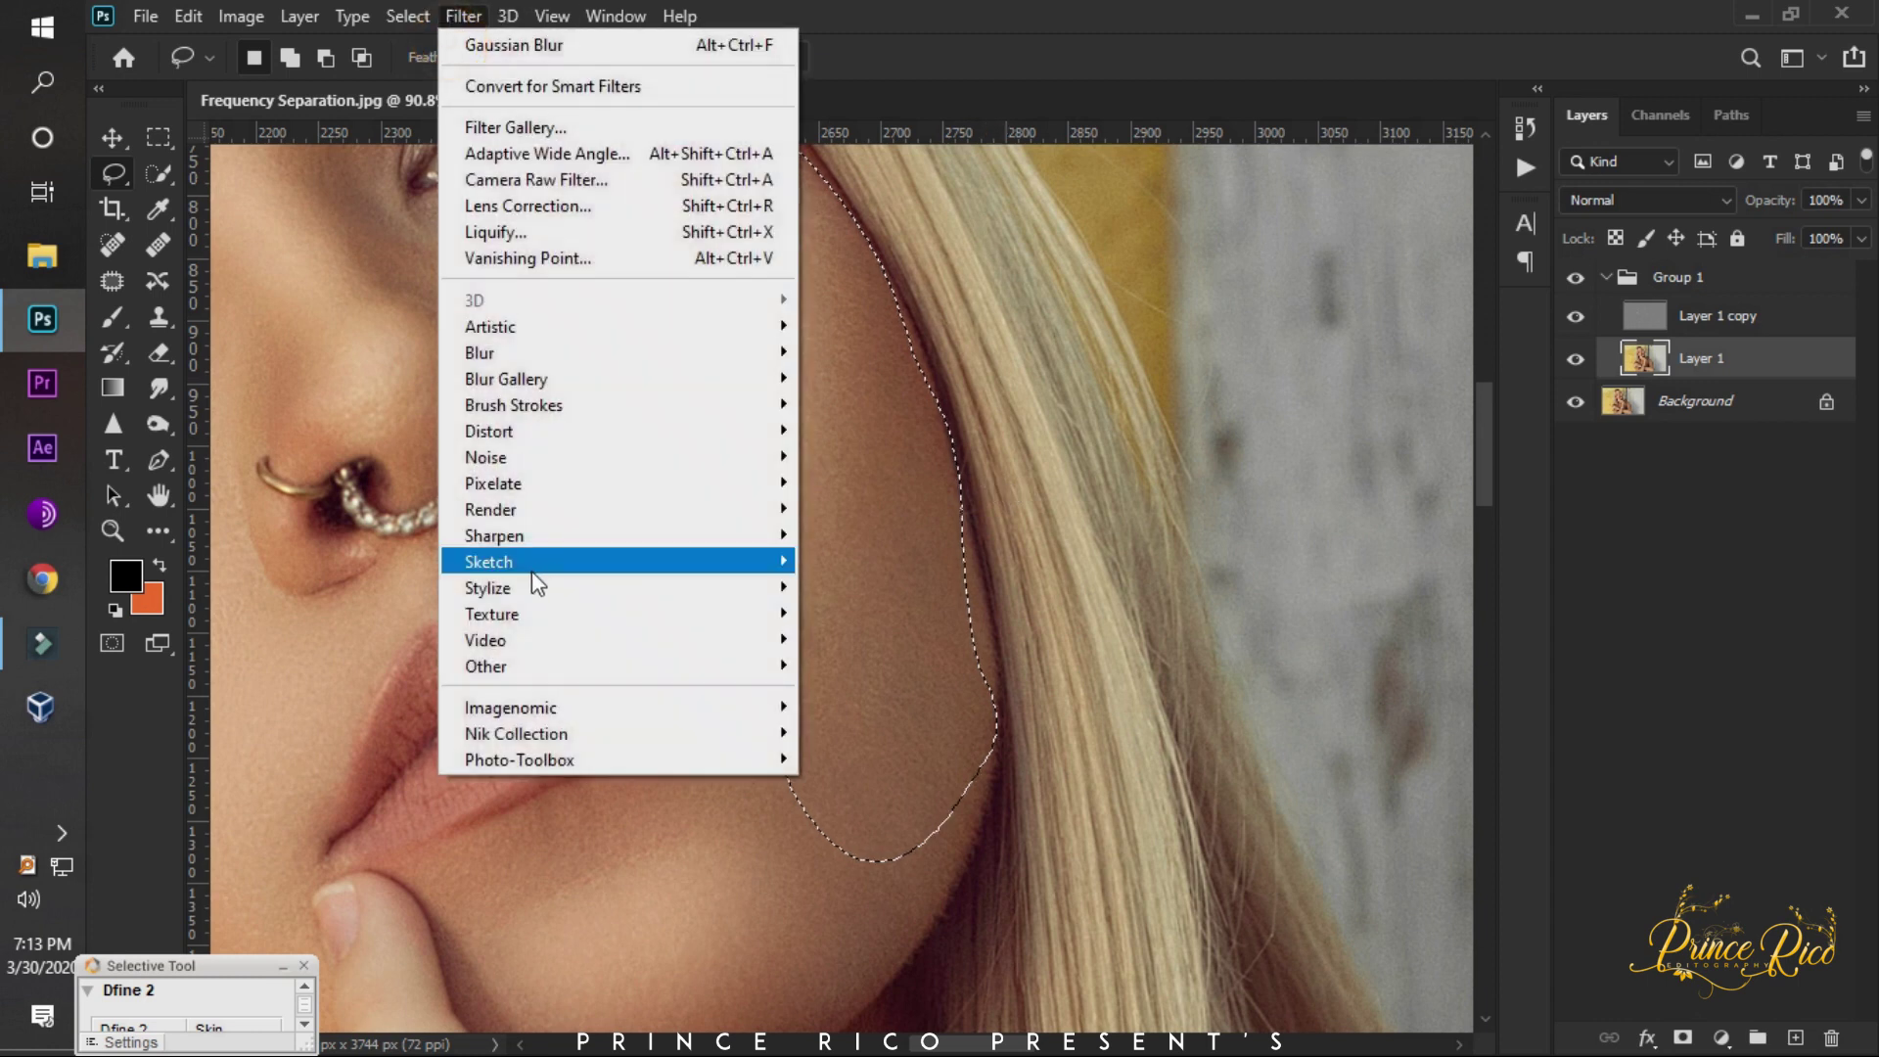
left_click(900, 457)
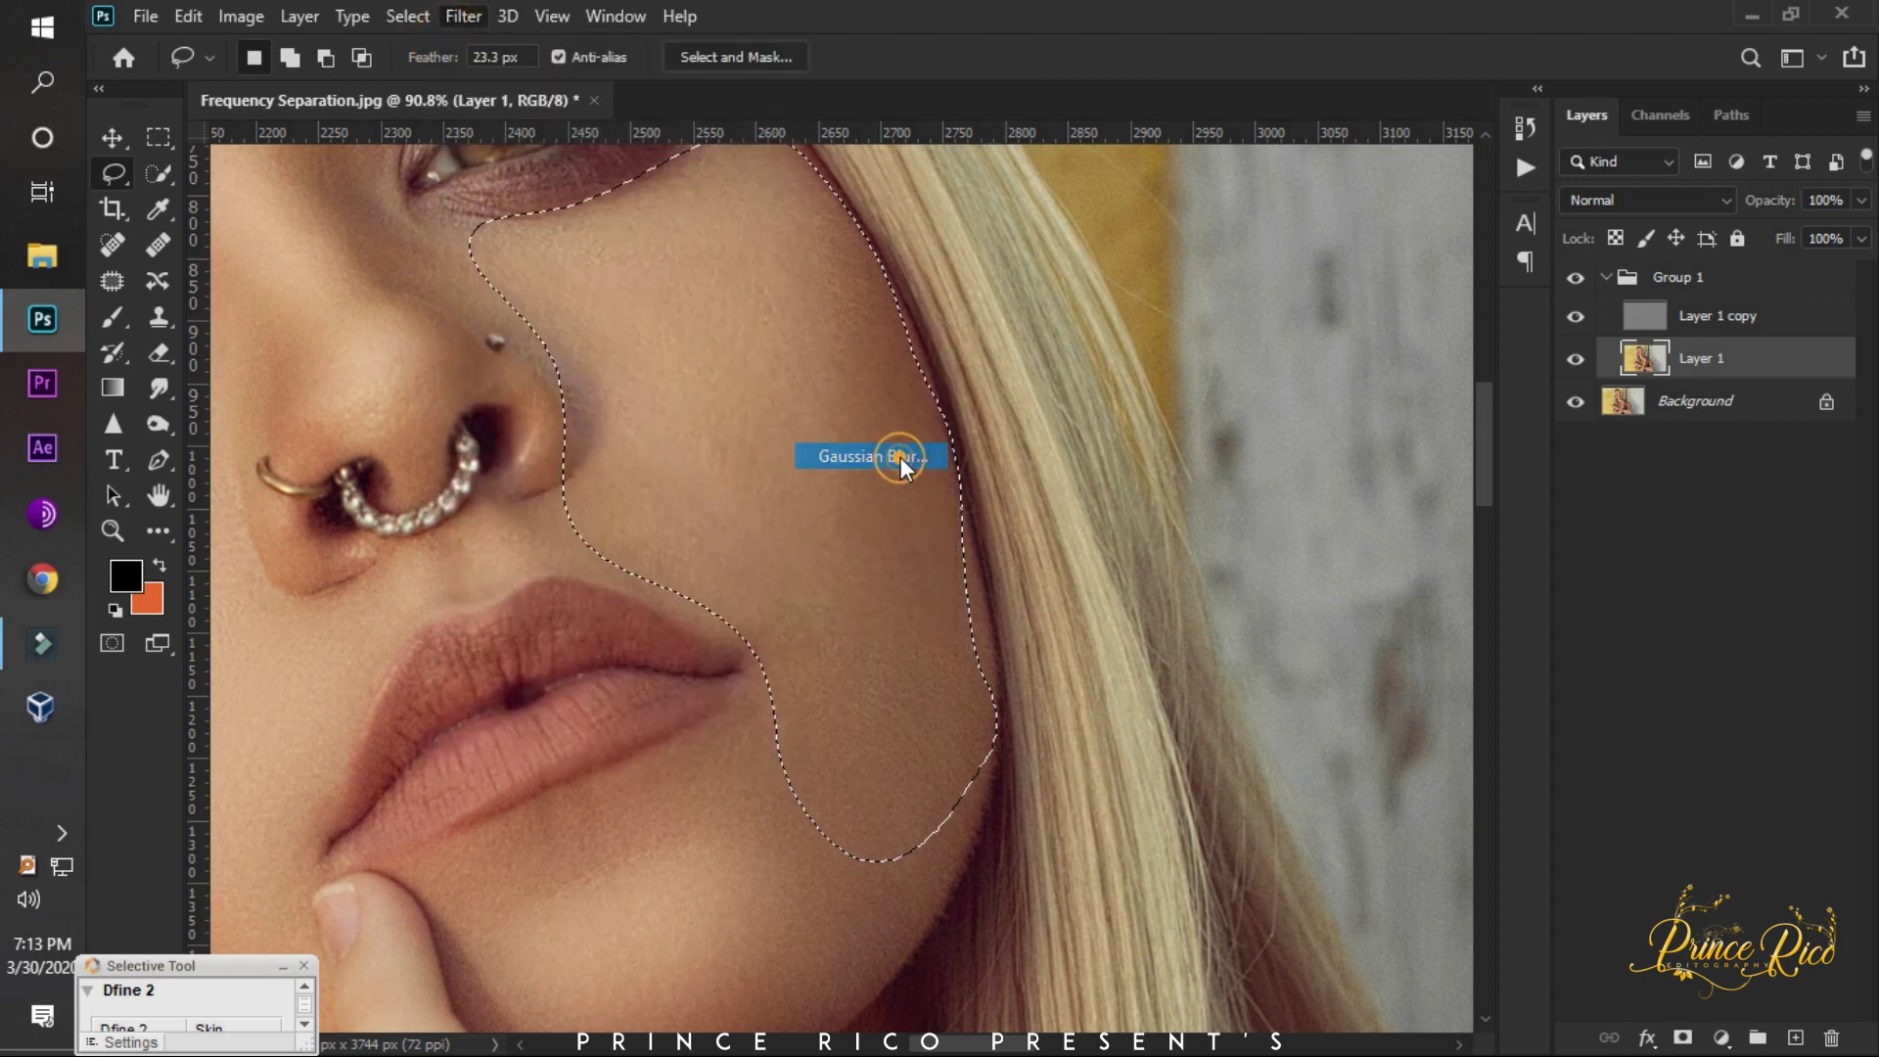
left_click_drag(1411, 763, 1418, 754)
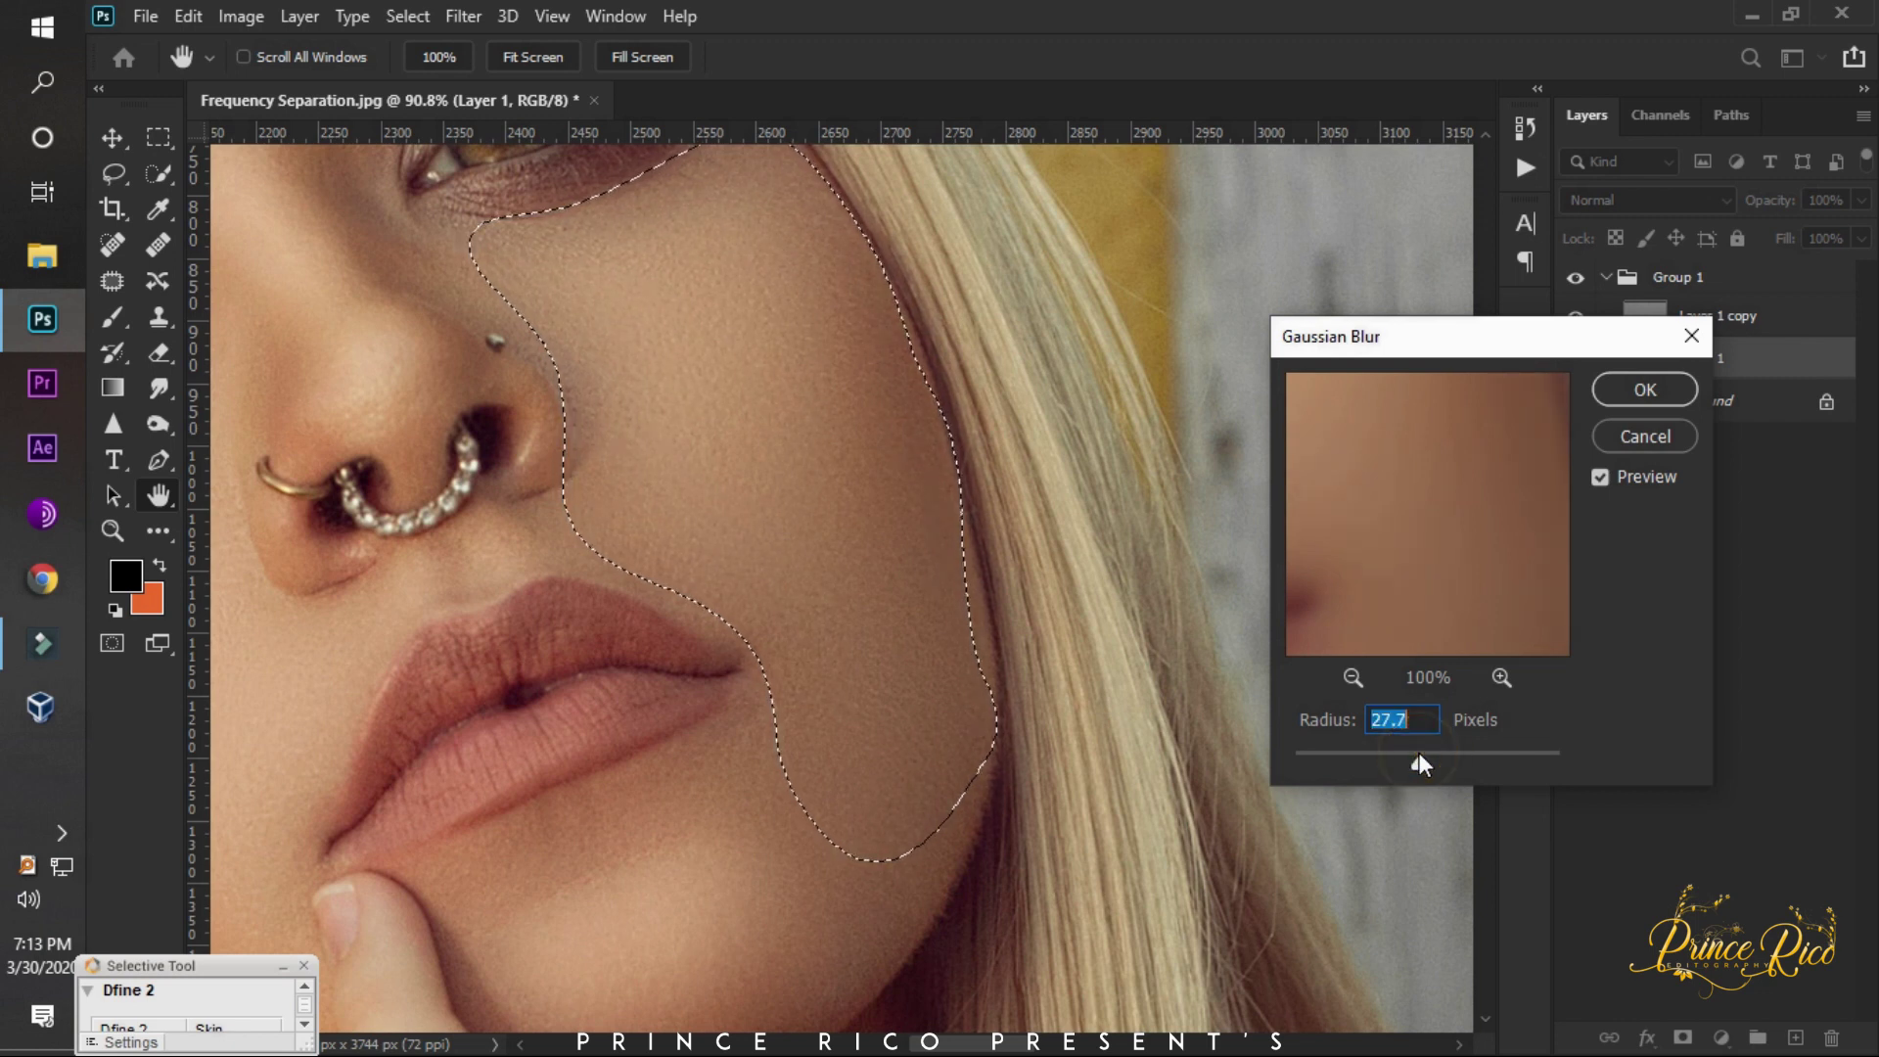
left_click(1646, 389)
scroll(964, 514, "down", 5, "alt")
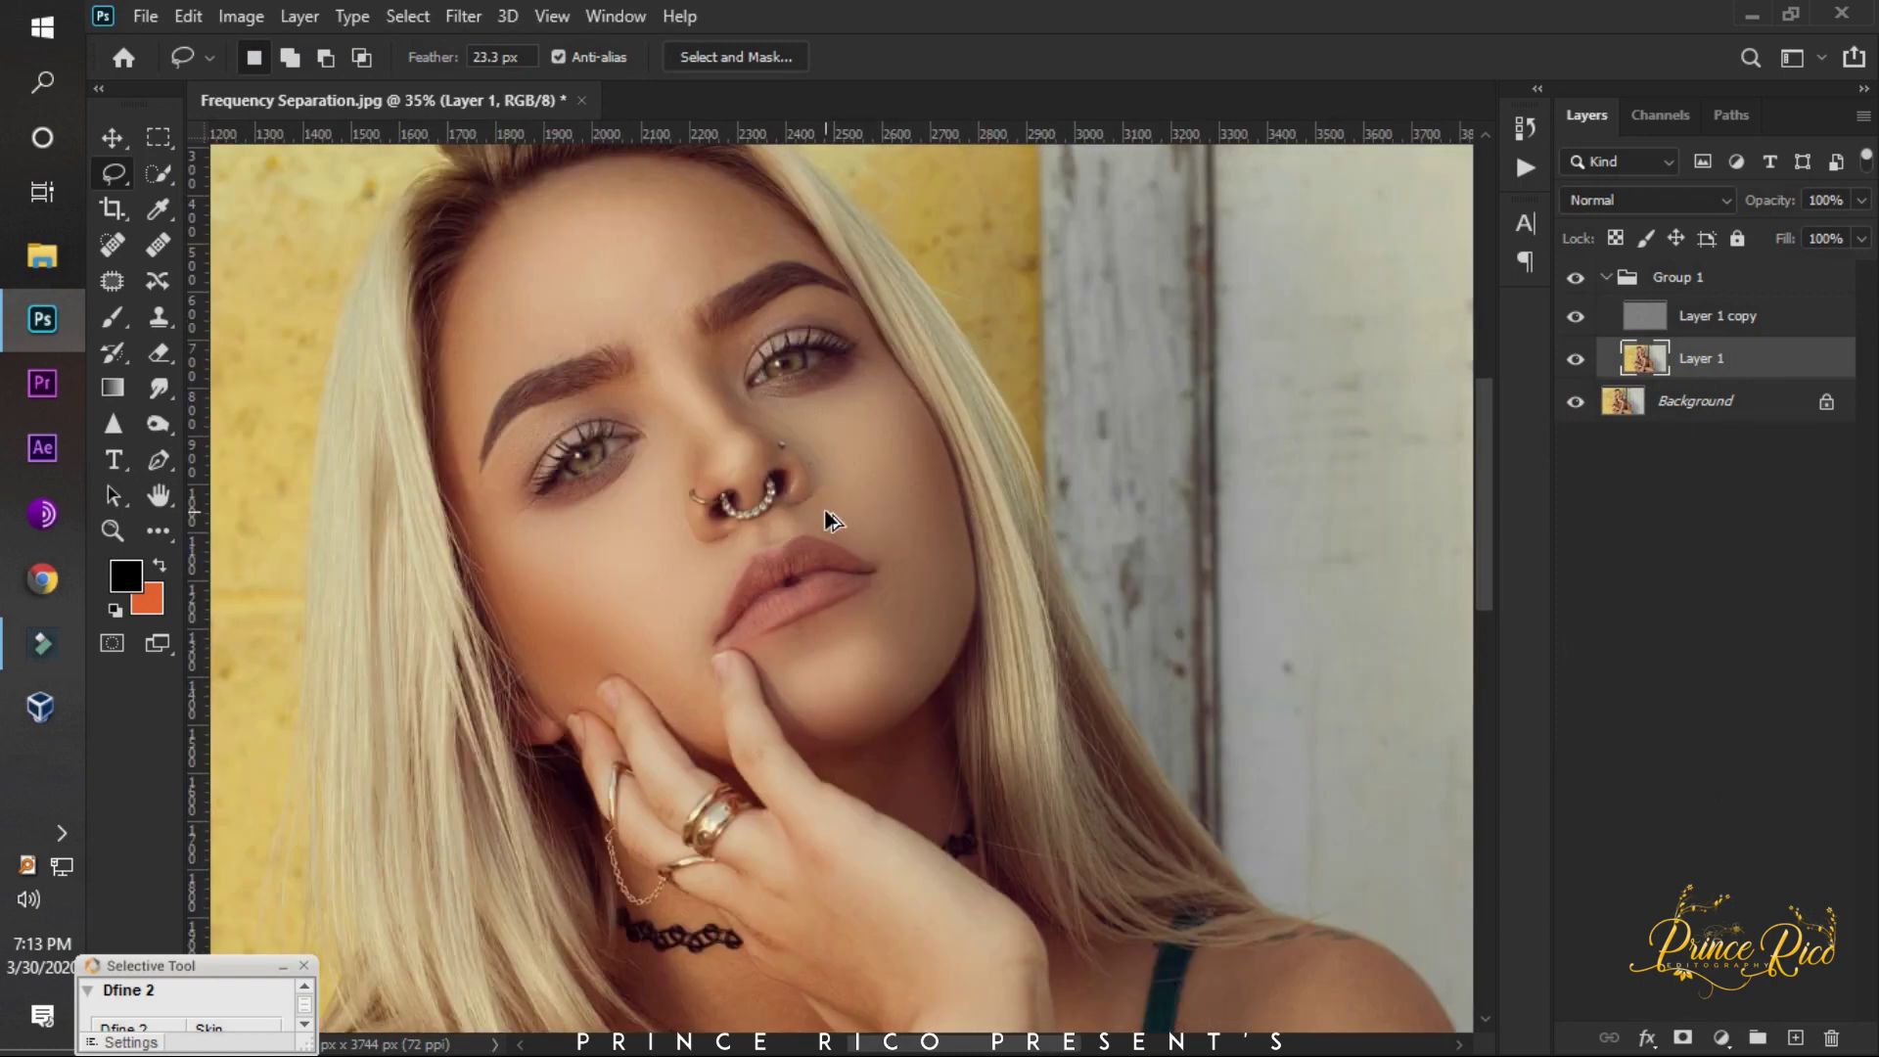
Lasso the nose bridge and the skin between the brows, trimming the edge near the brows.
scroll(814, 509, "up", 2, "alt")
scroll(783, 460, "up", 2, "alt")
scroll(767, 431, "up", 1, "alt")
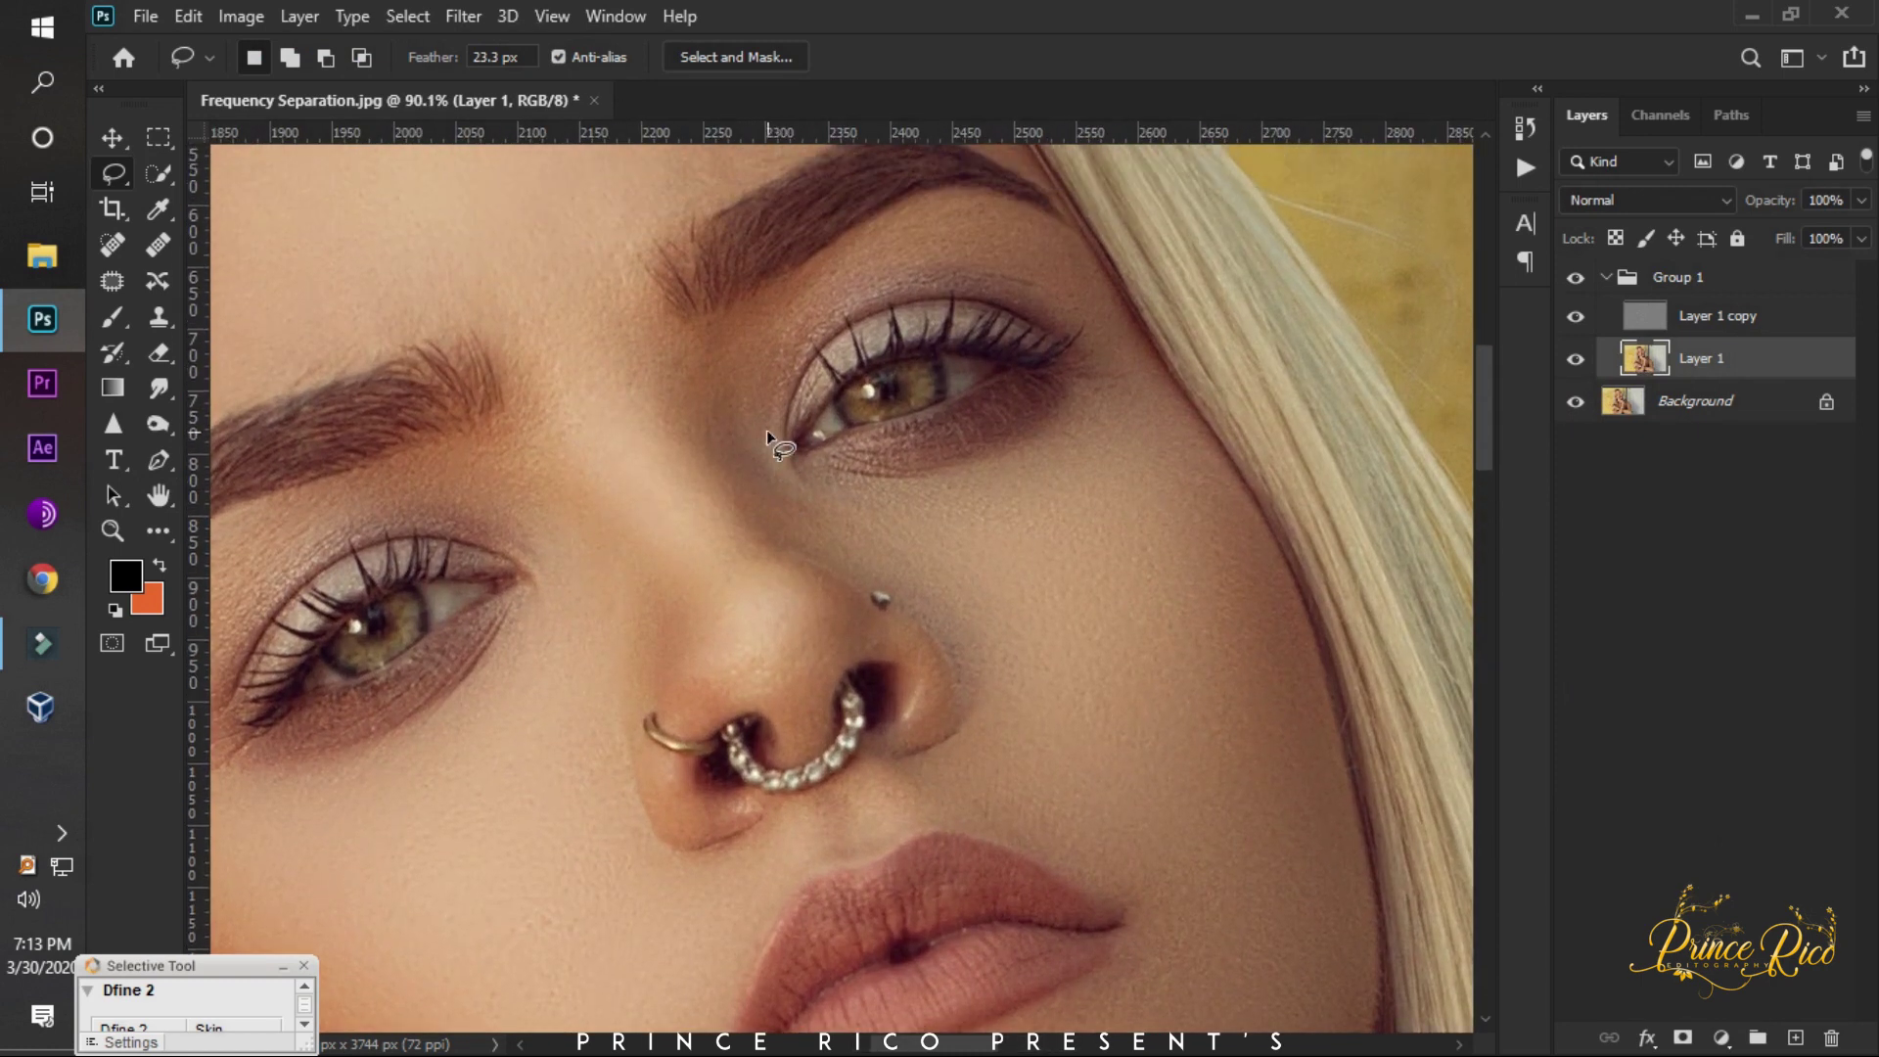
mouse_move(680, 400)
left_mouse_down()
mouse_move(874, 587)
mouse_move(821, 718)
left_mouse_up()
left_click_drag(689, 743, 666, 648)
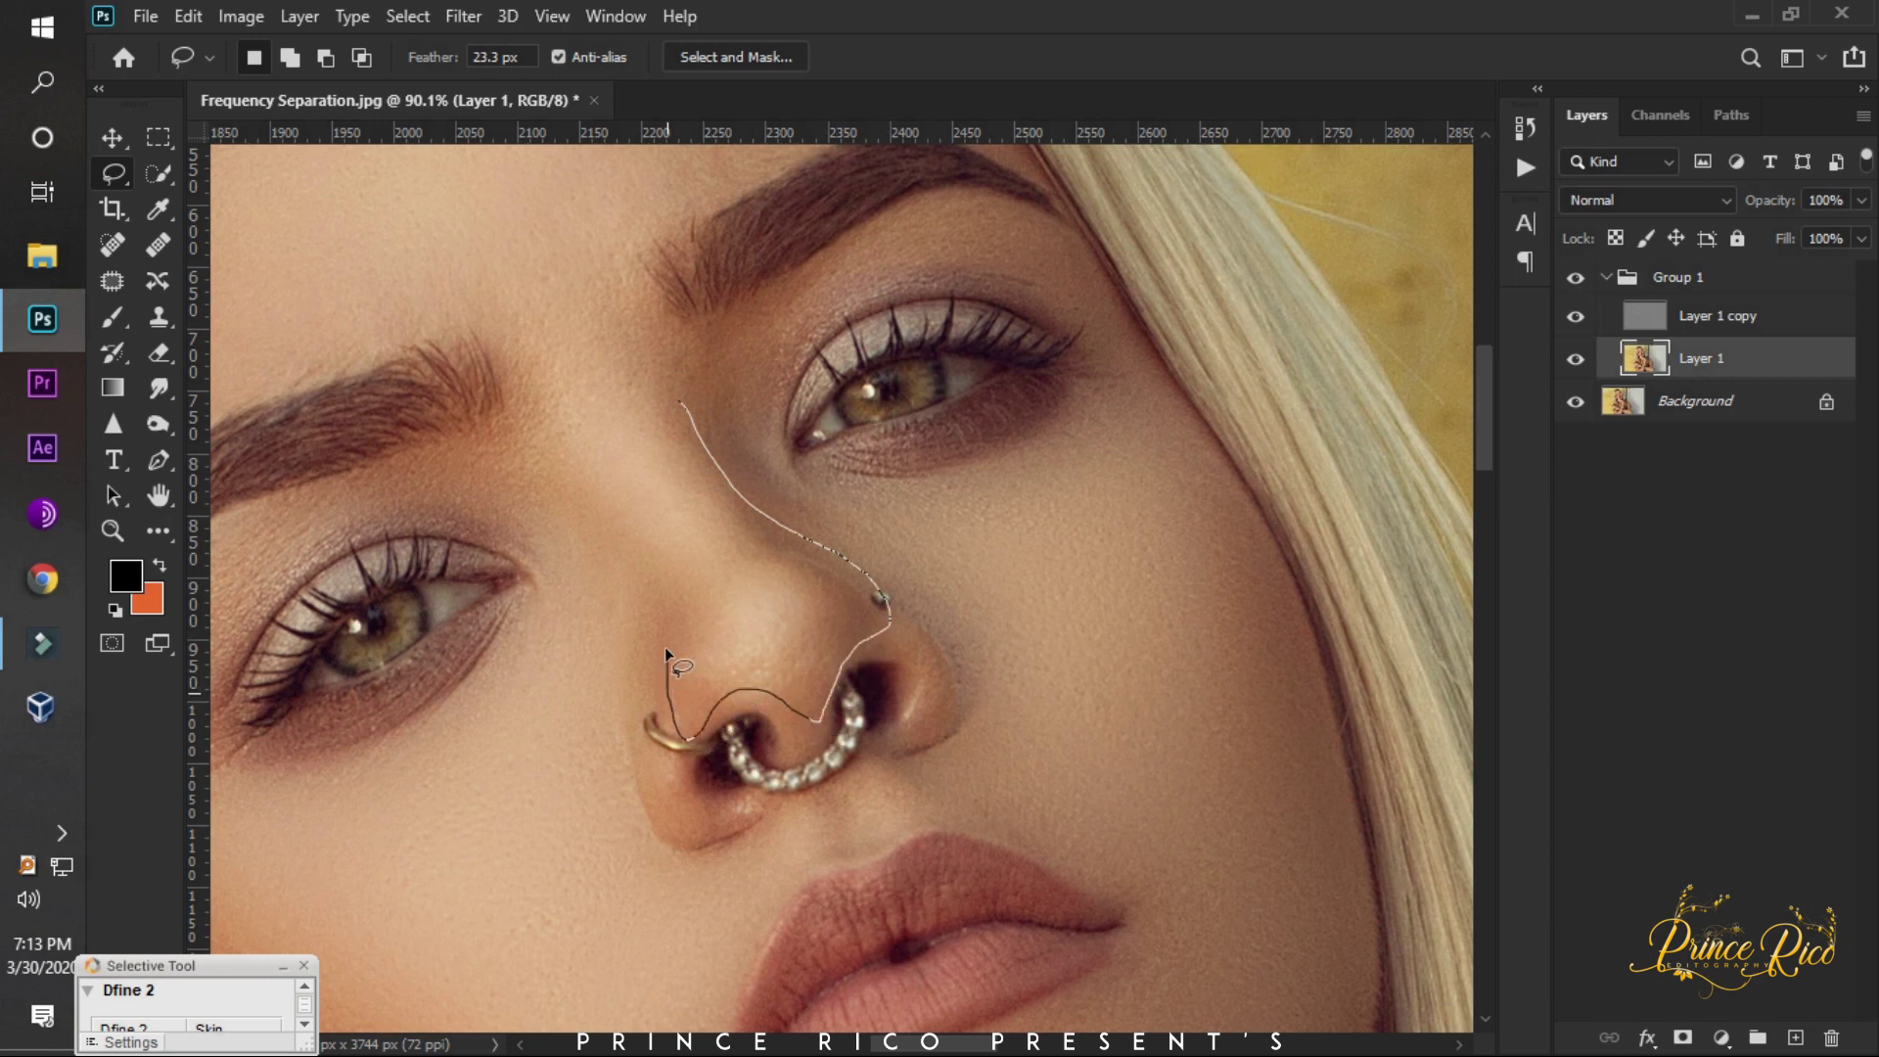
left_click_drag(574, 519, 662, 403)
key("alt")
left_click(651, 255)
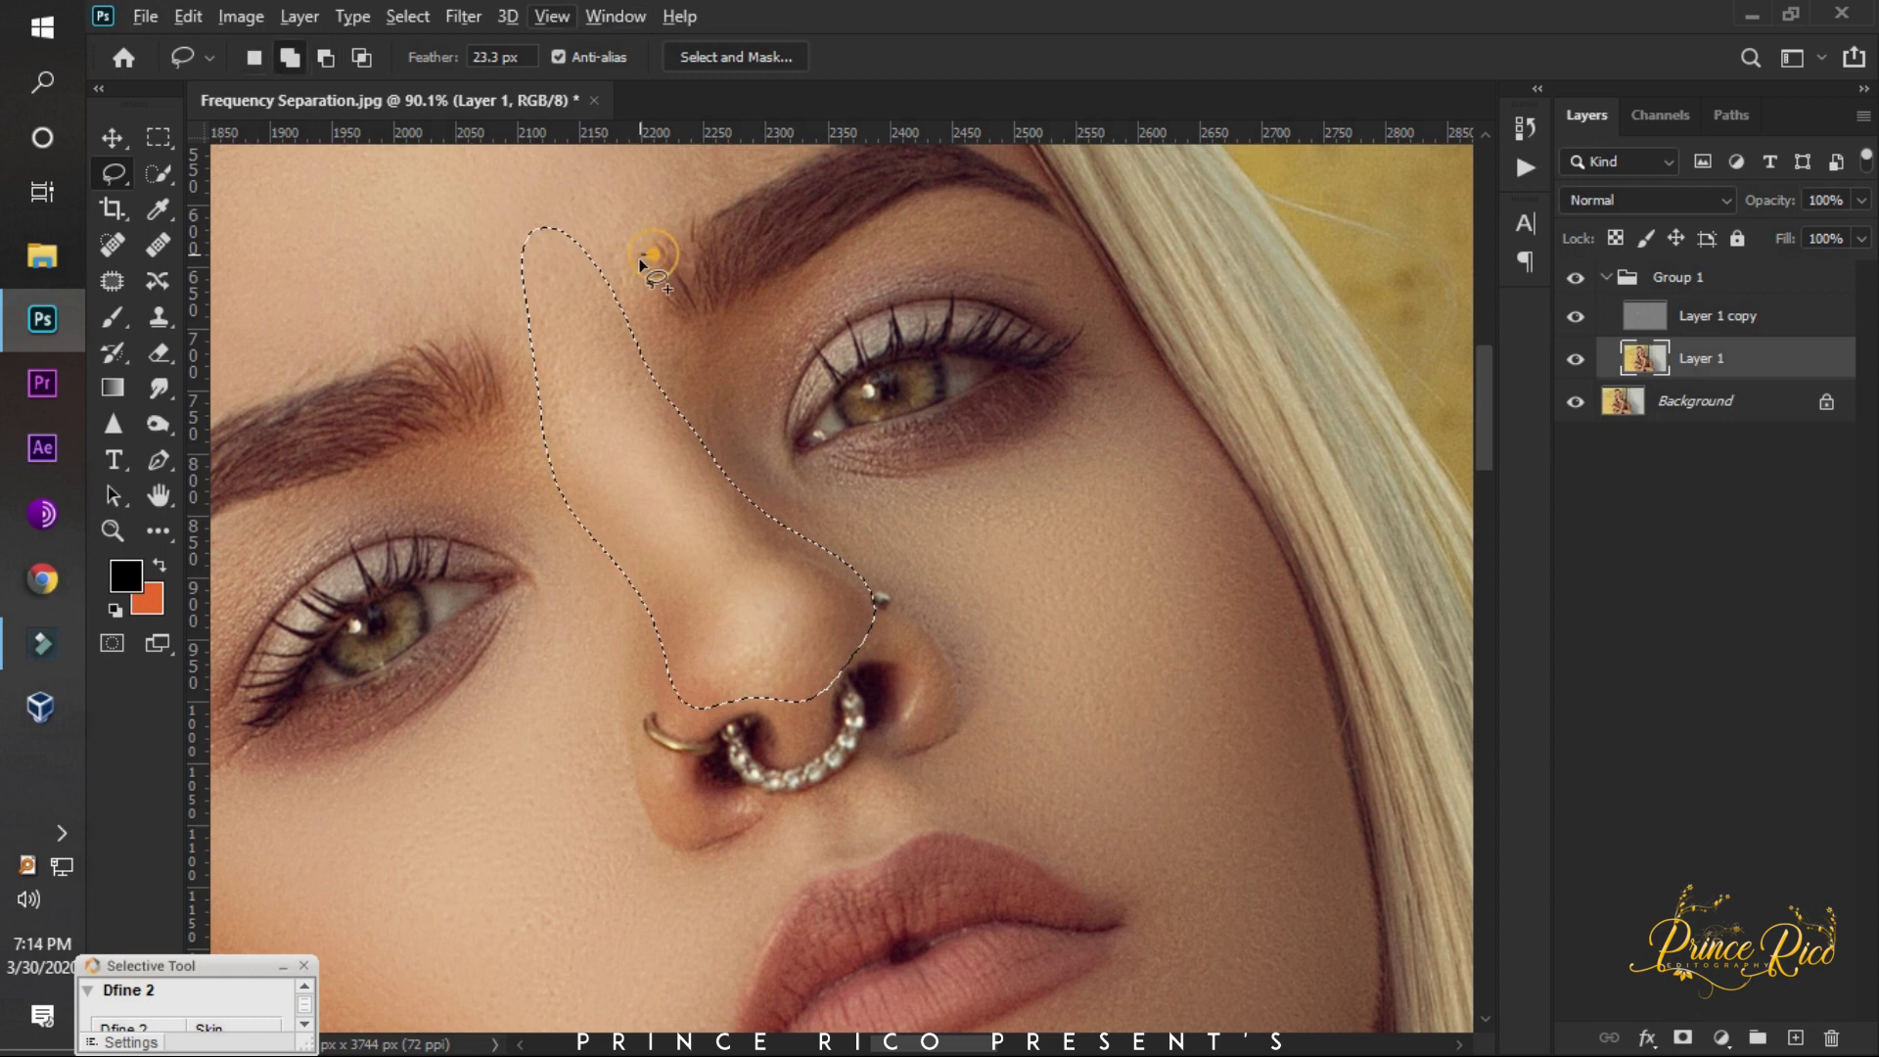
mouse_move(750, 397)
left_mouse_down()
mouse_move(589, 338)
mouse_move(592, 381)
left_mouse_up()
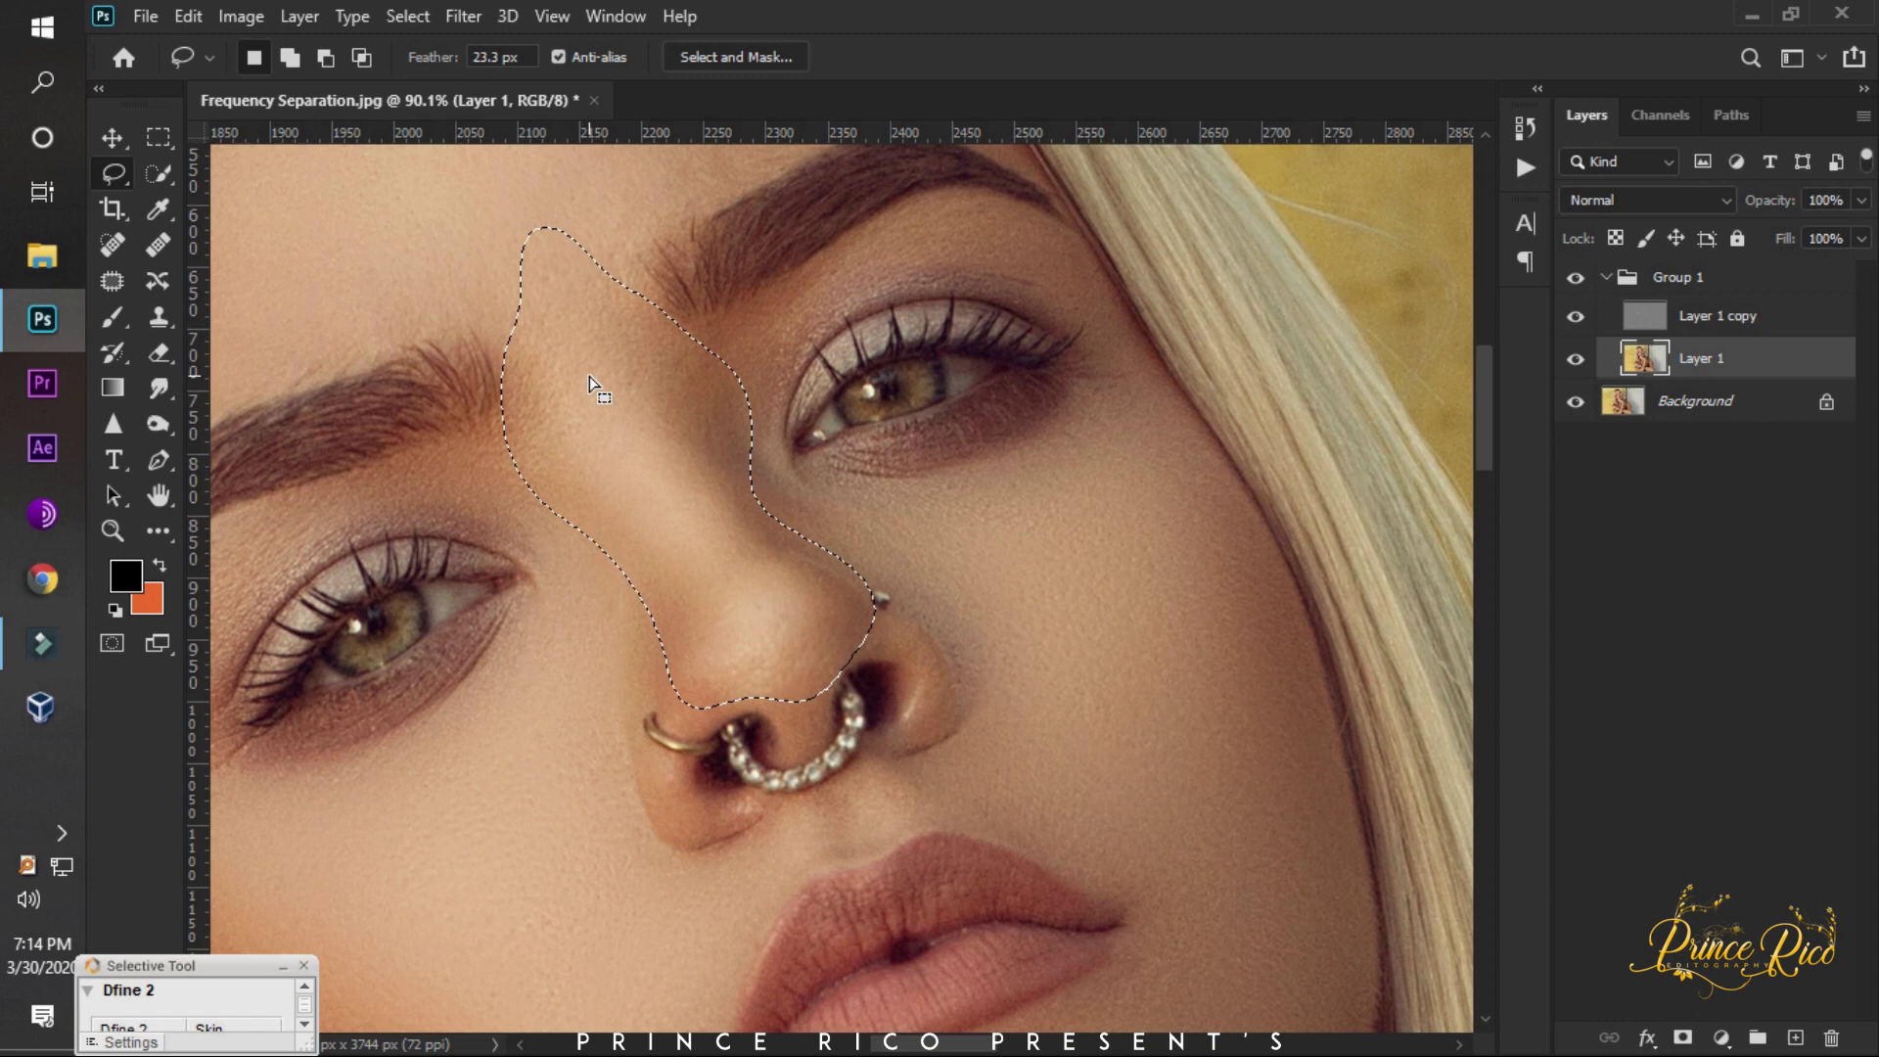
left_click_drag(743, 355, 763, 244)
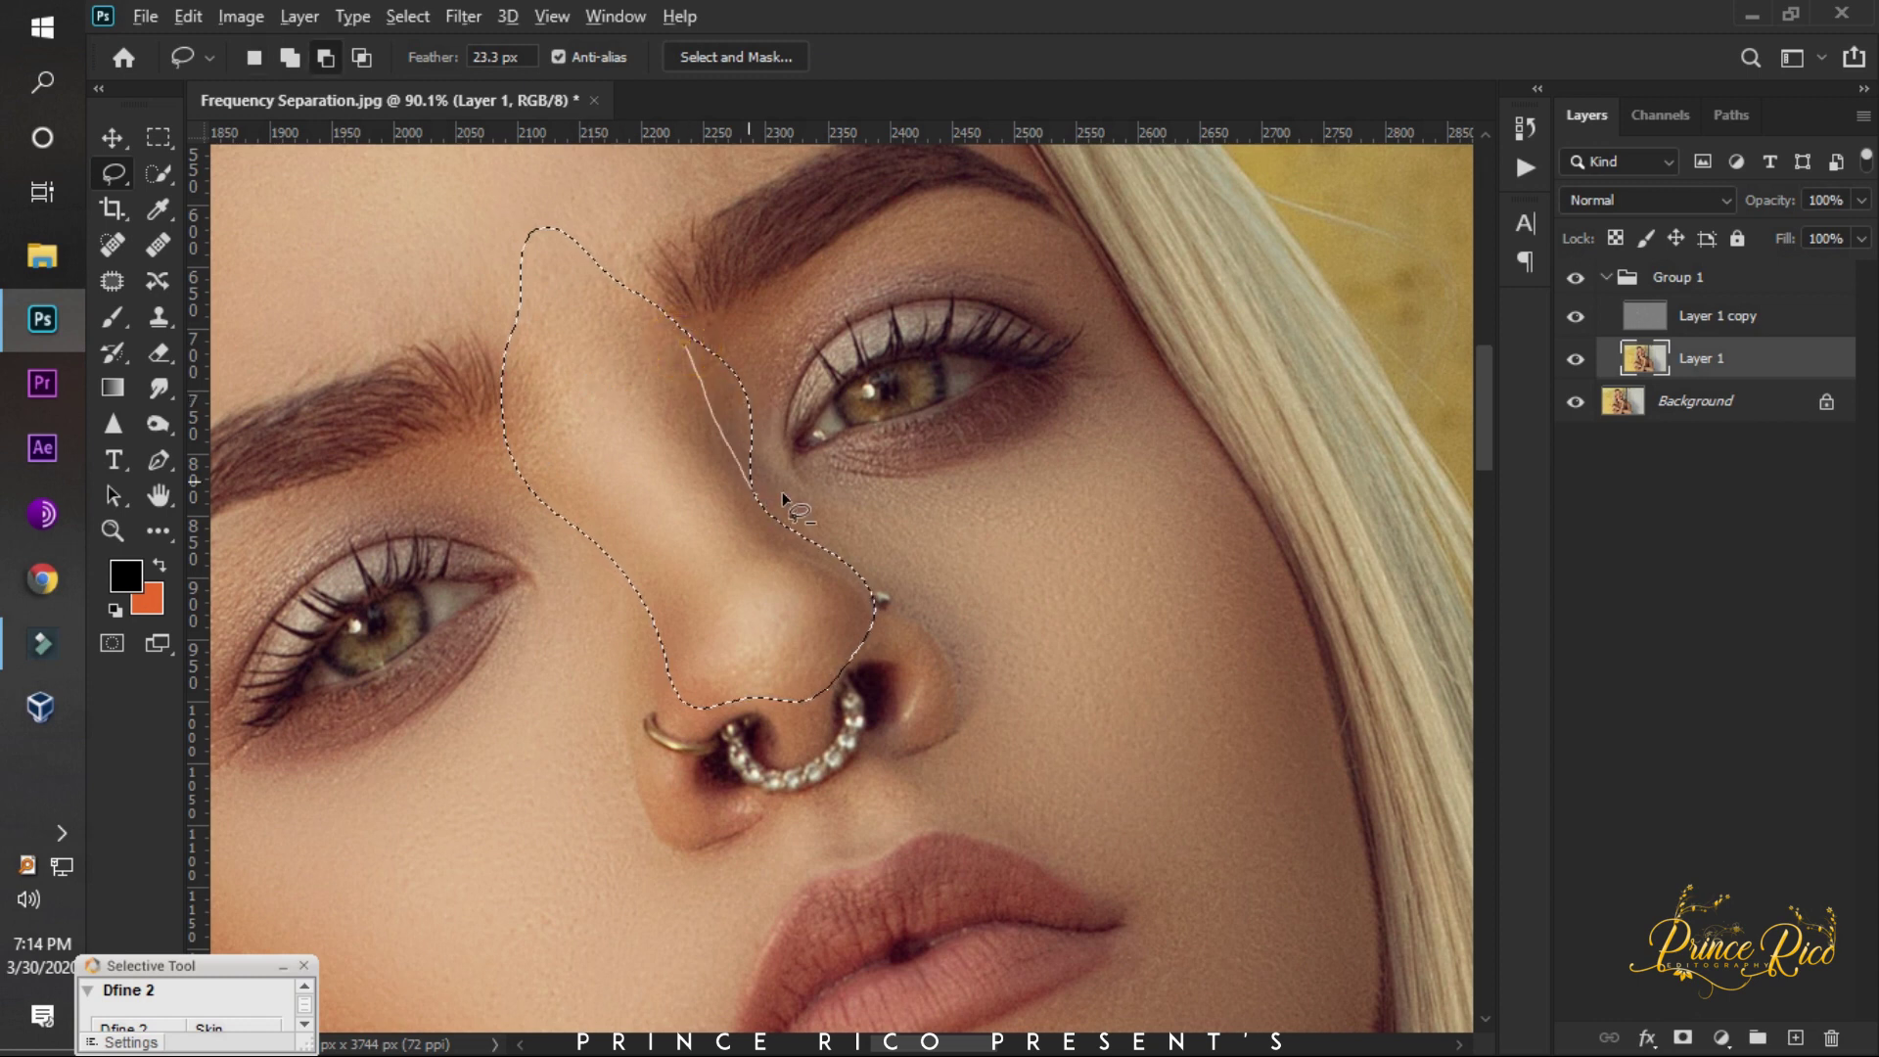
Apply a 9.2-pixel Gaussian Blur to the nose bridge selection.
left_click(463, 16)
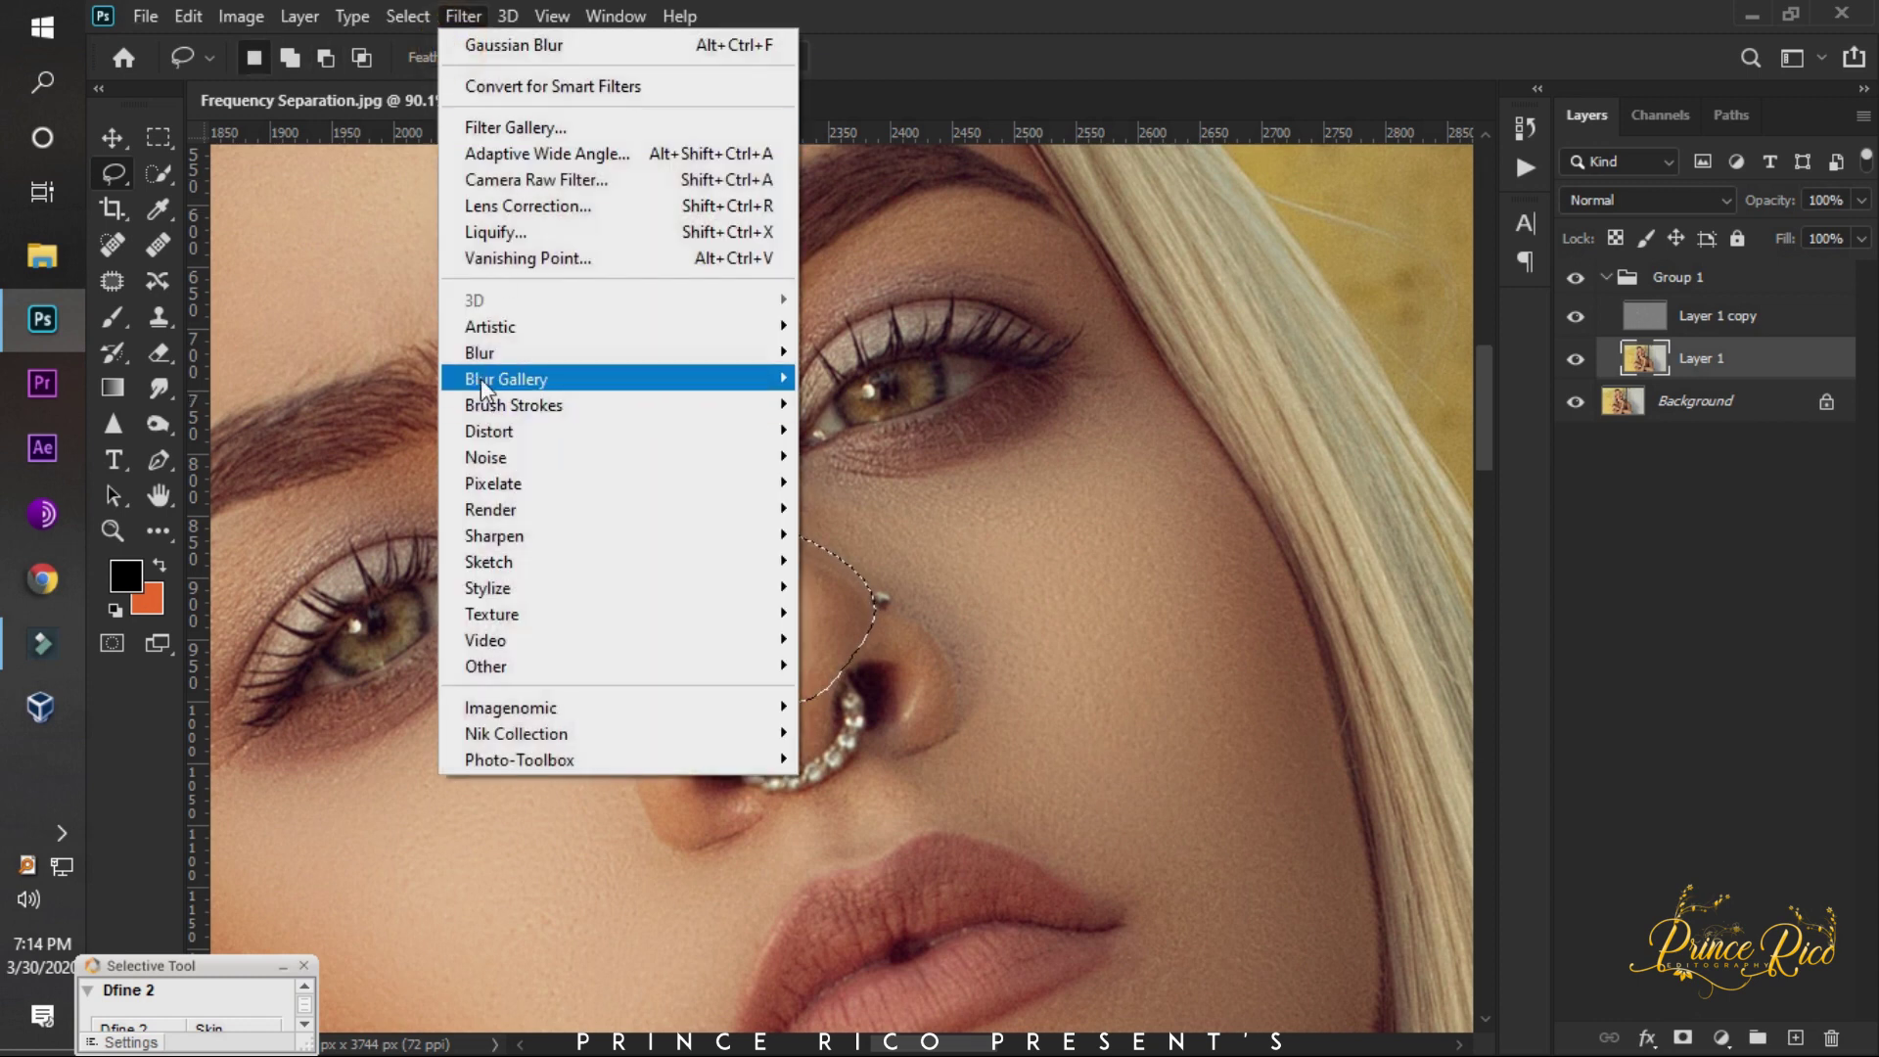
mouse_move(480, 353)
left_click(878, 459)
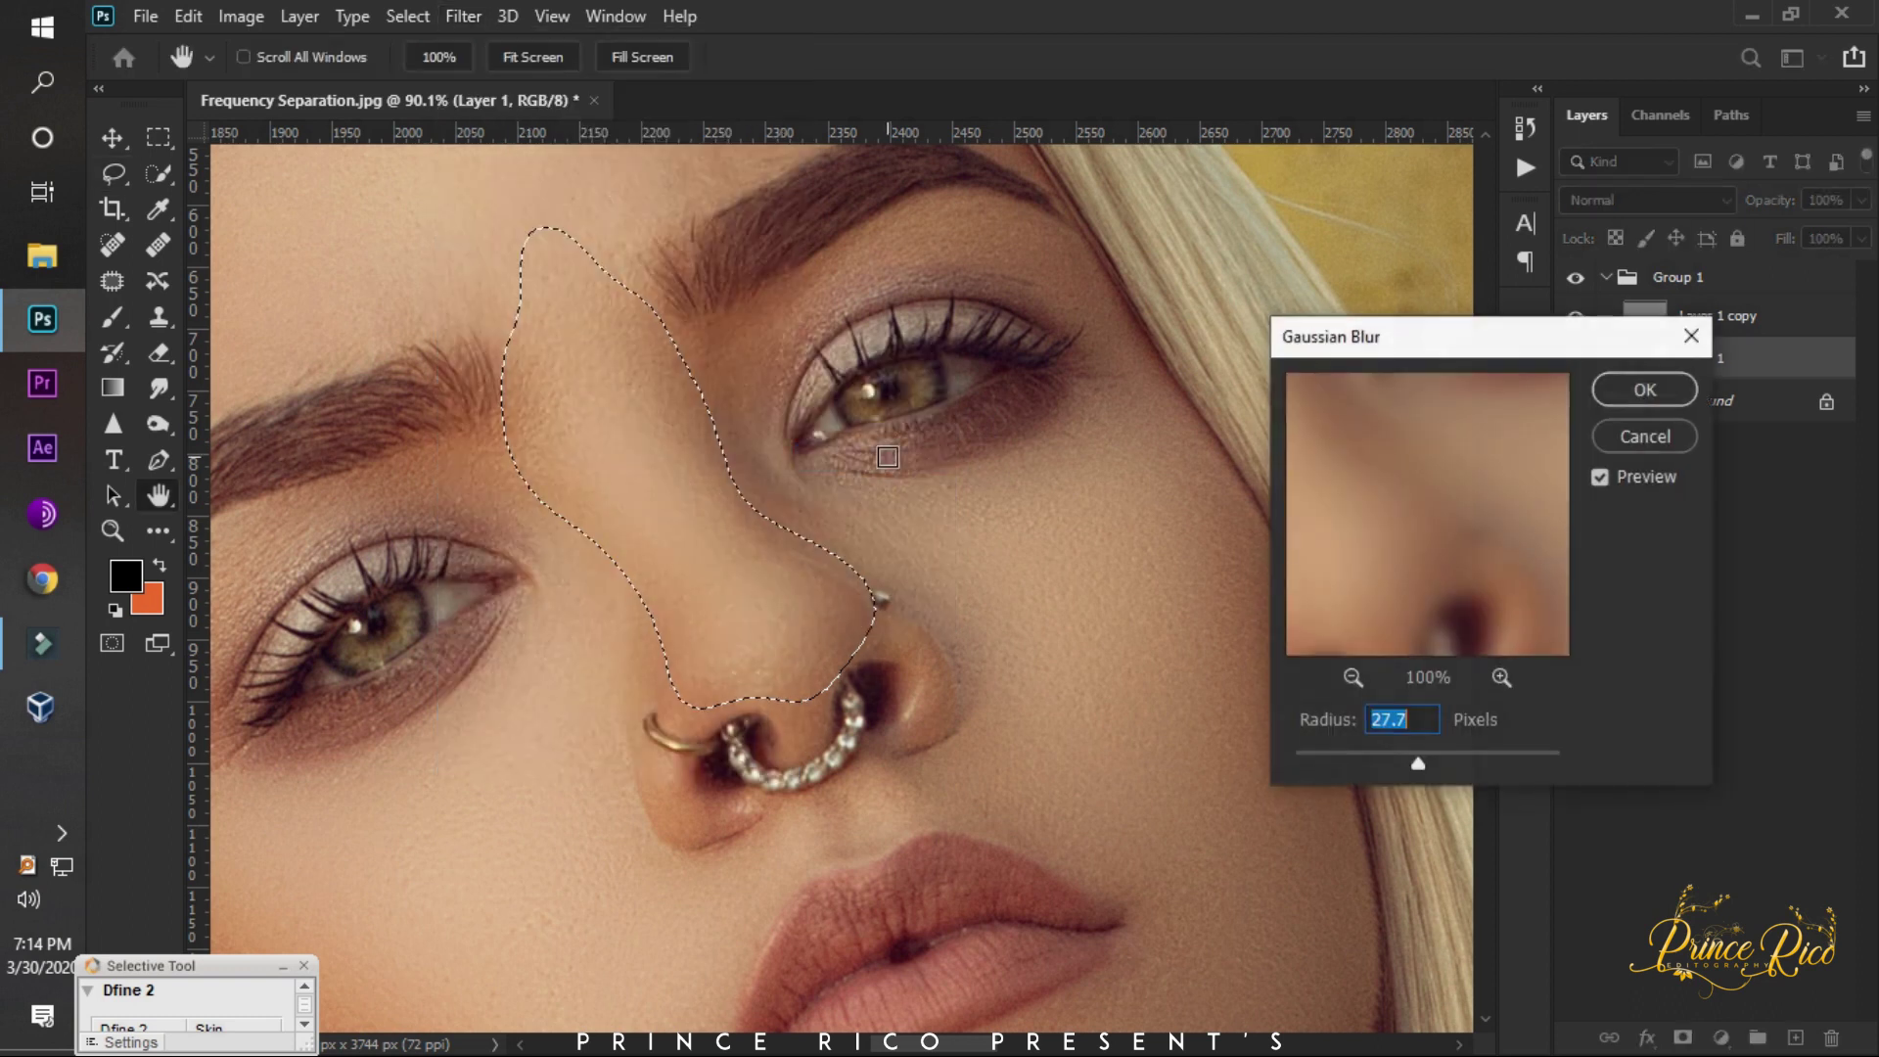
left_click(1375, 755)
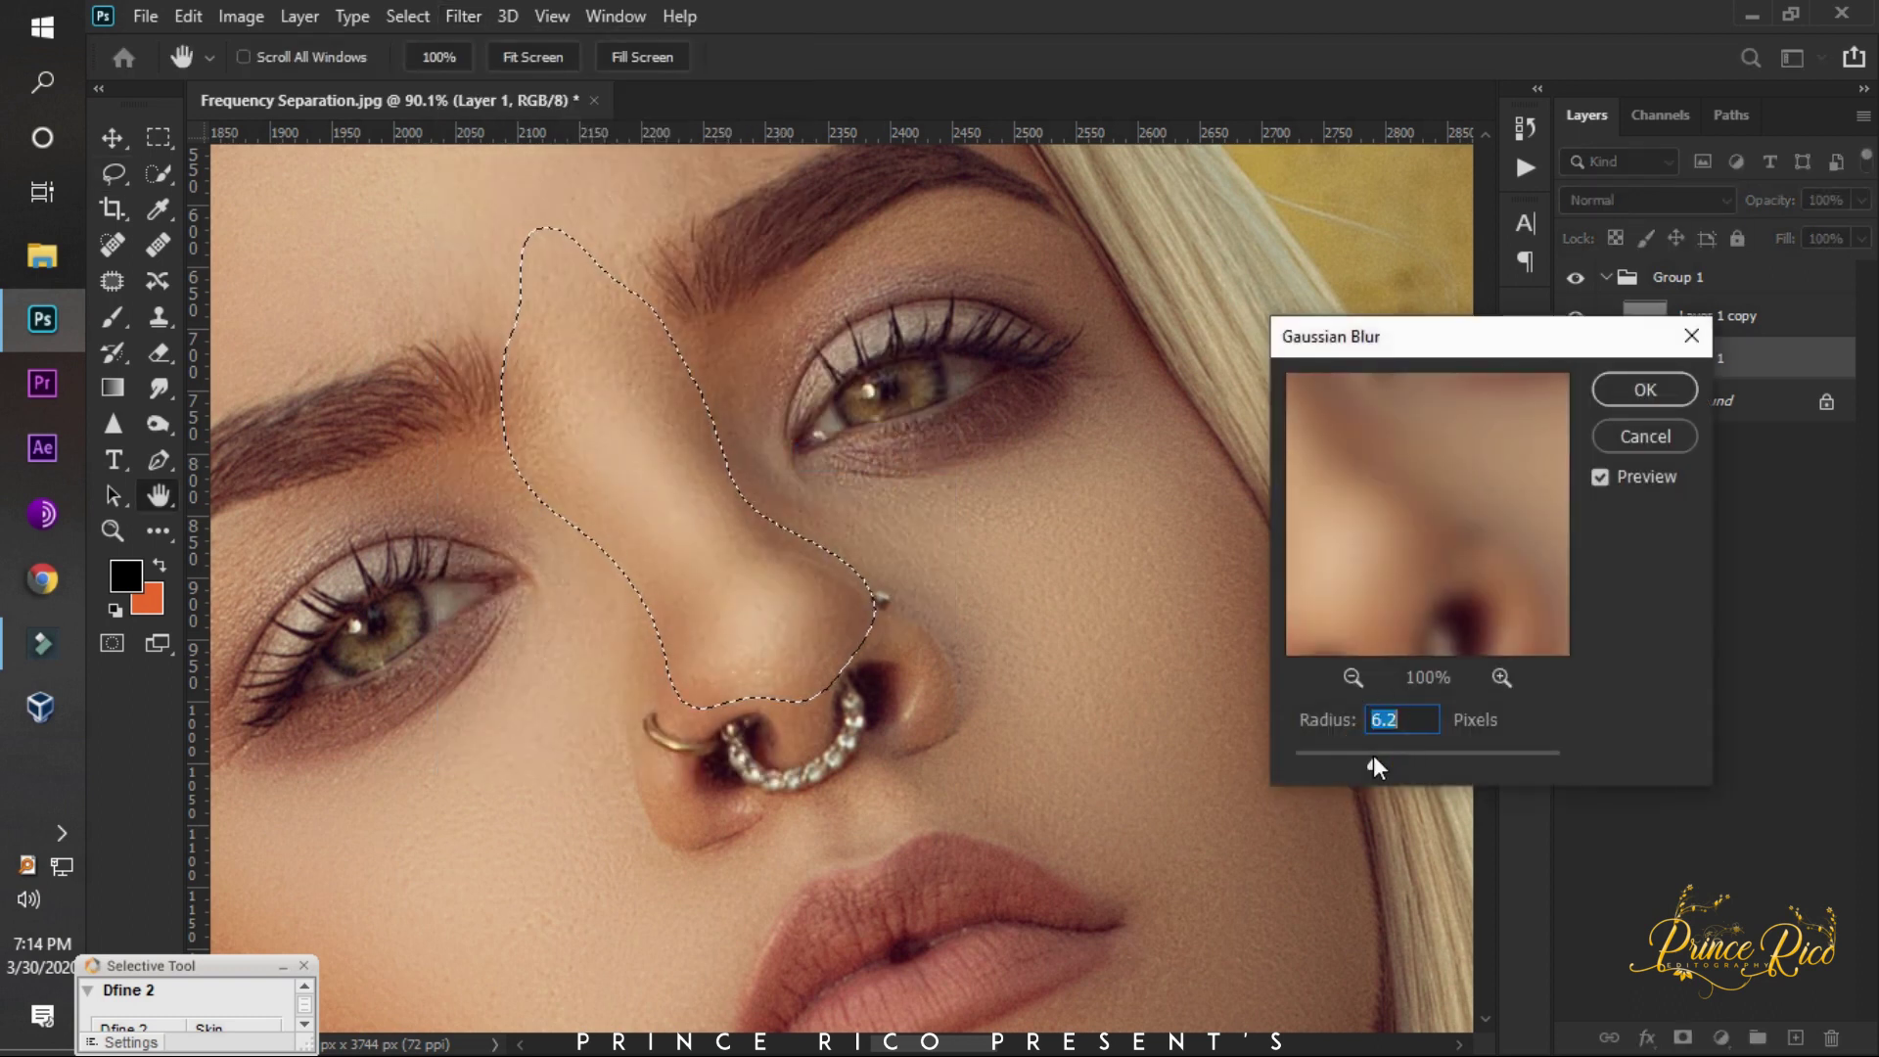
left_click_drag(1384, 755, 1396, 755)
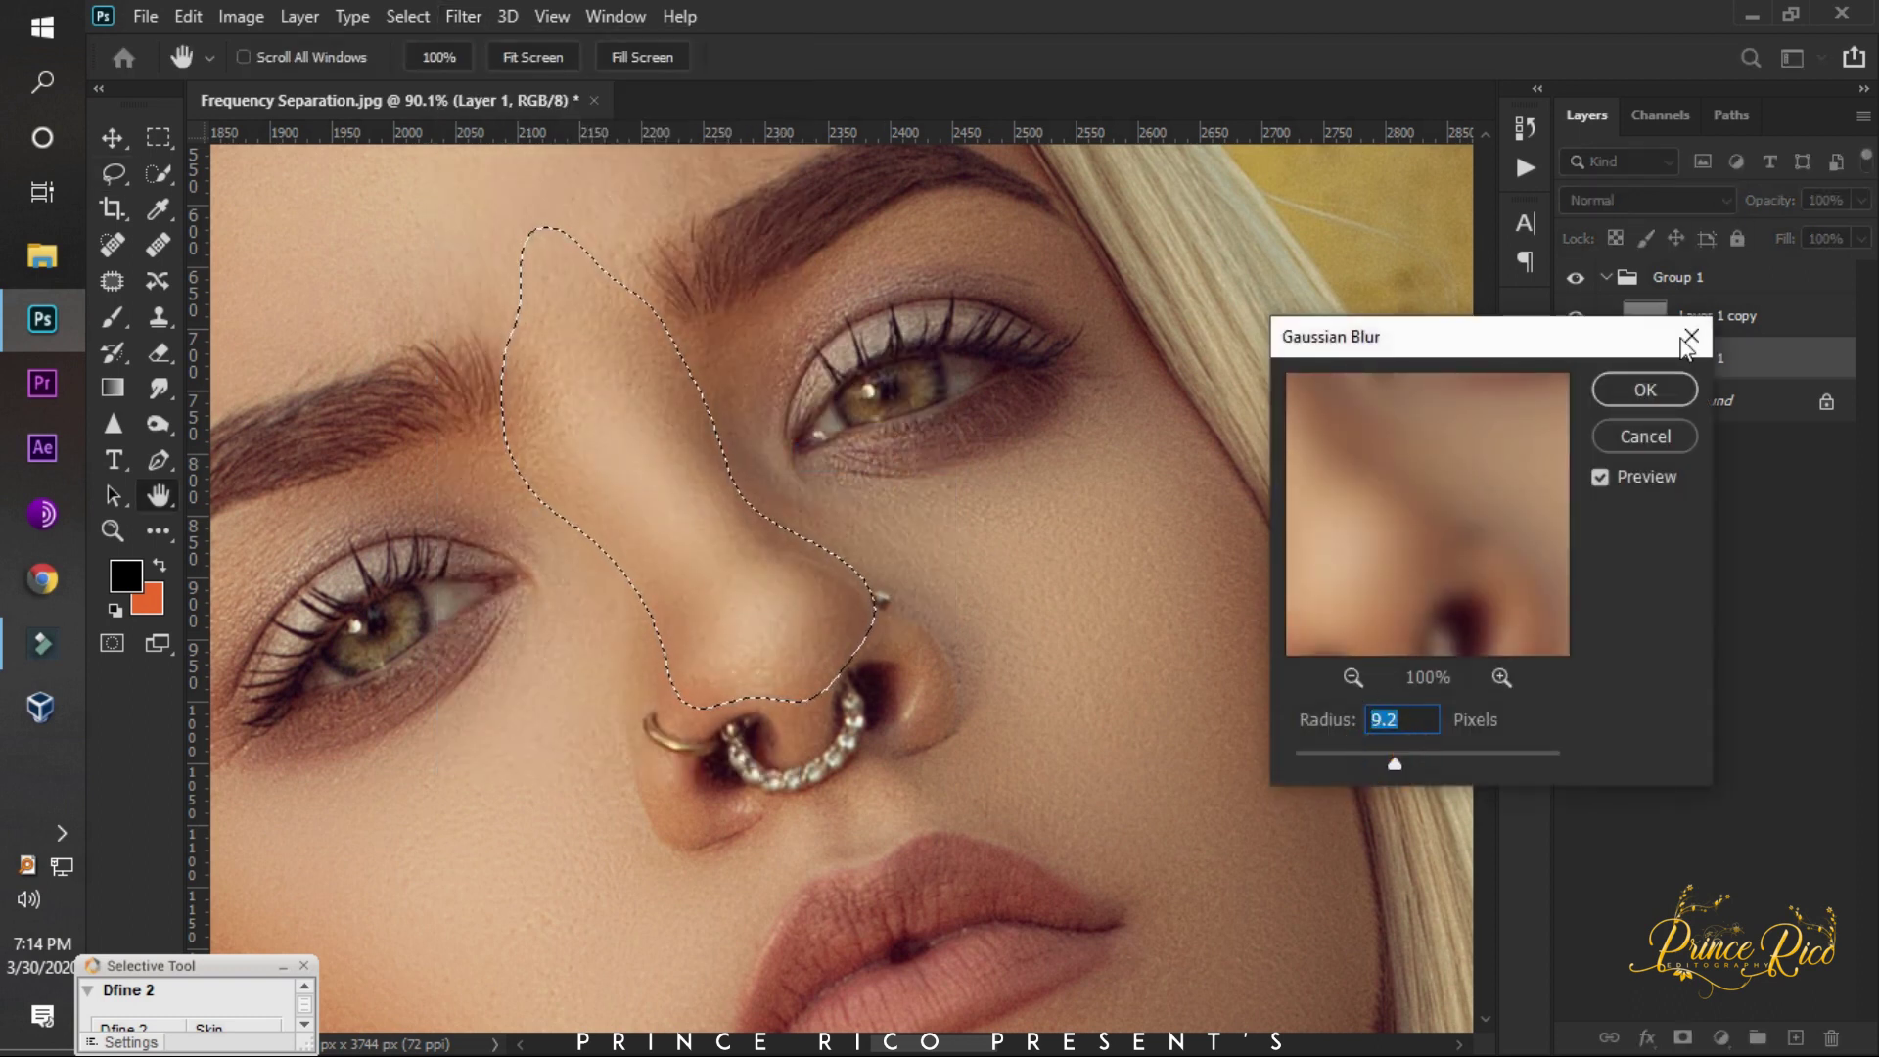
left_click(1644, 389)
Lasso the forehead patch beside the eyebrow, apply Gaussian Blur, and drop the selection.
key("ctrl+d")
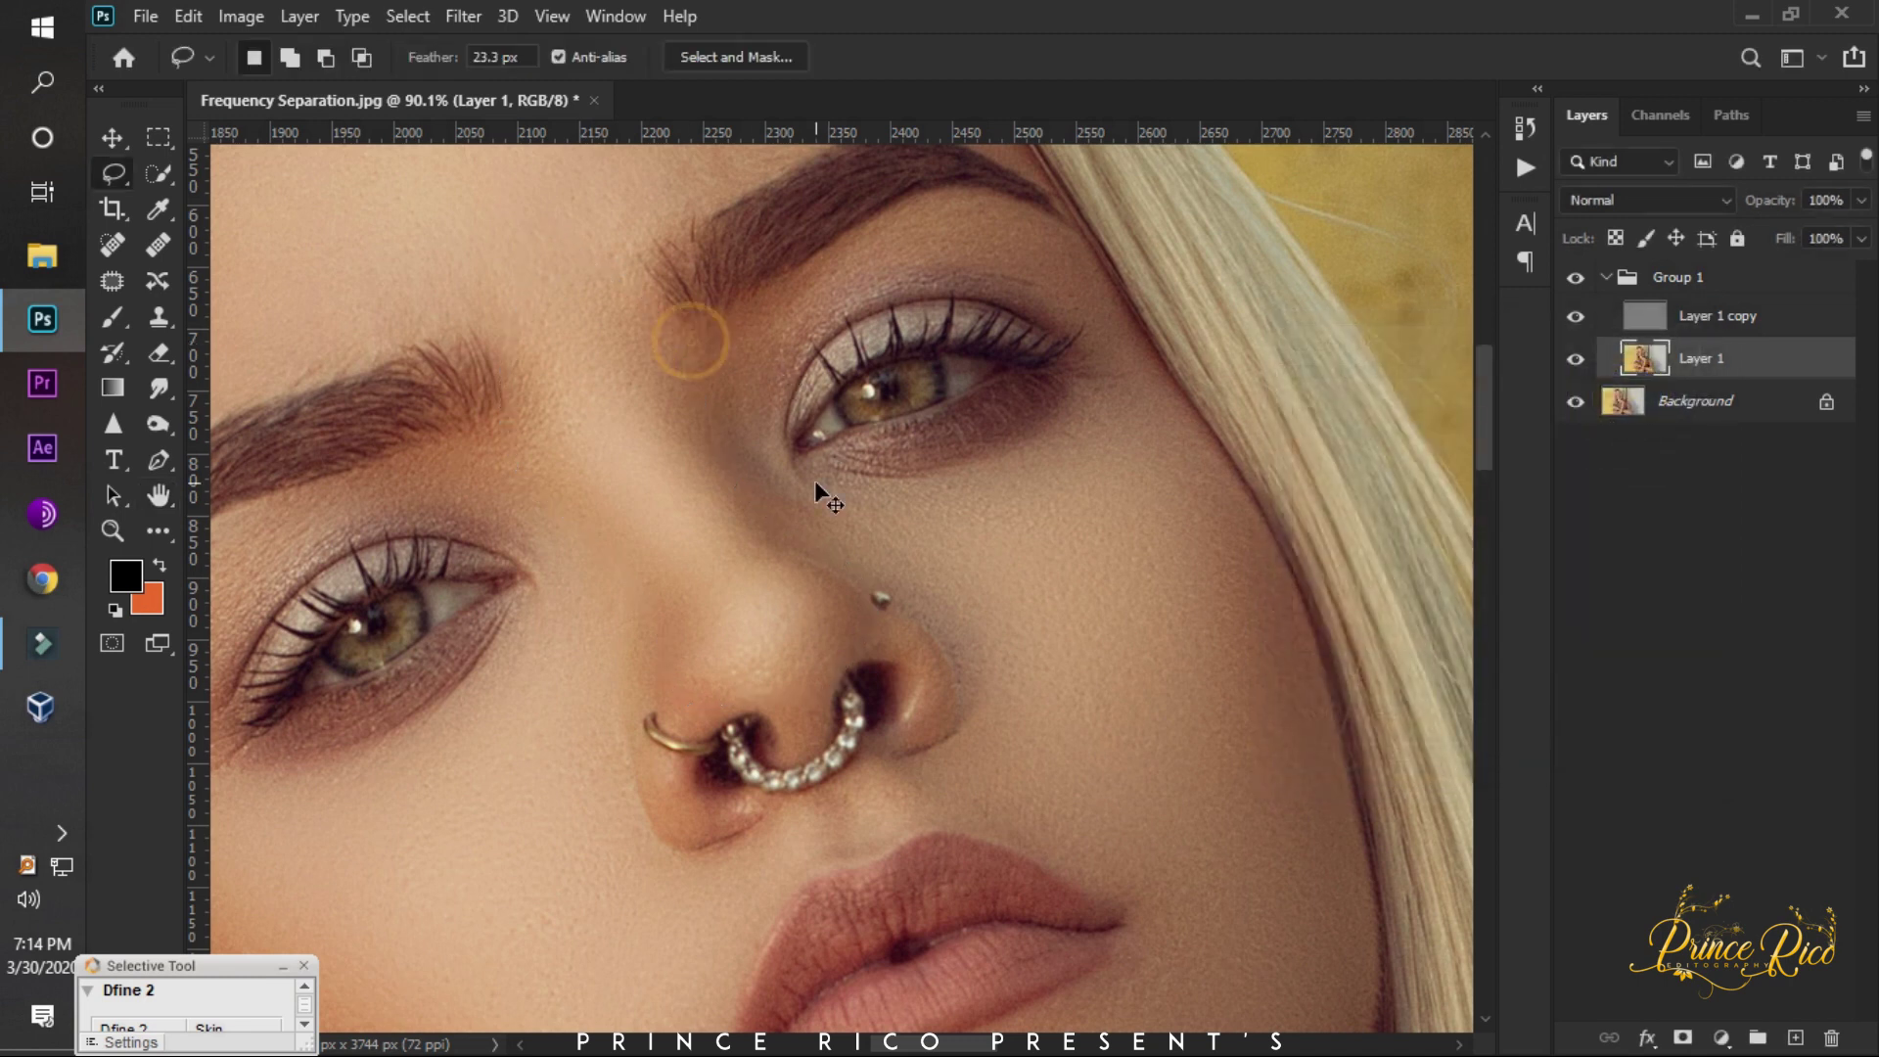
scroll(809, 487, "down", 3)
scroll(808, 487, "down", 2)
scroll(587, 361, "up", 4)
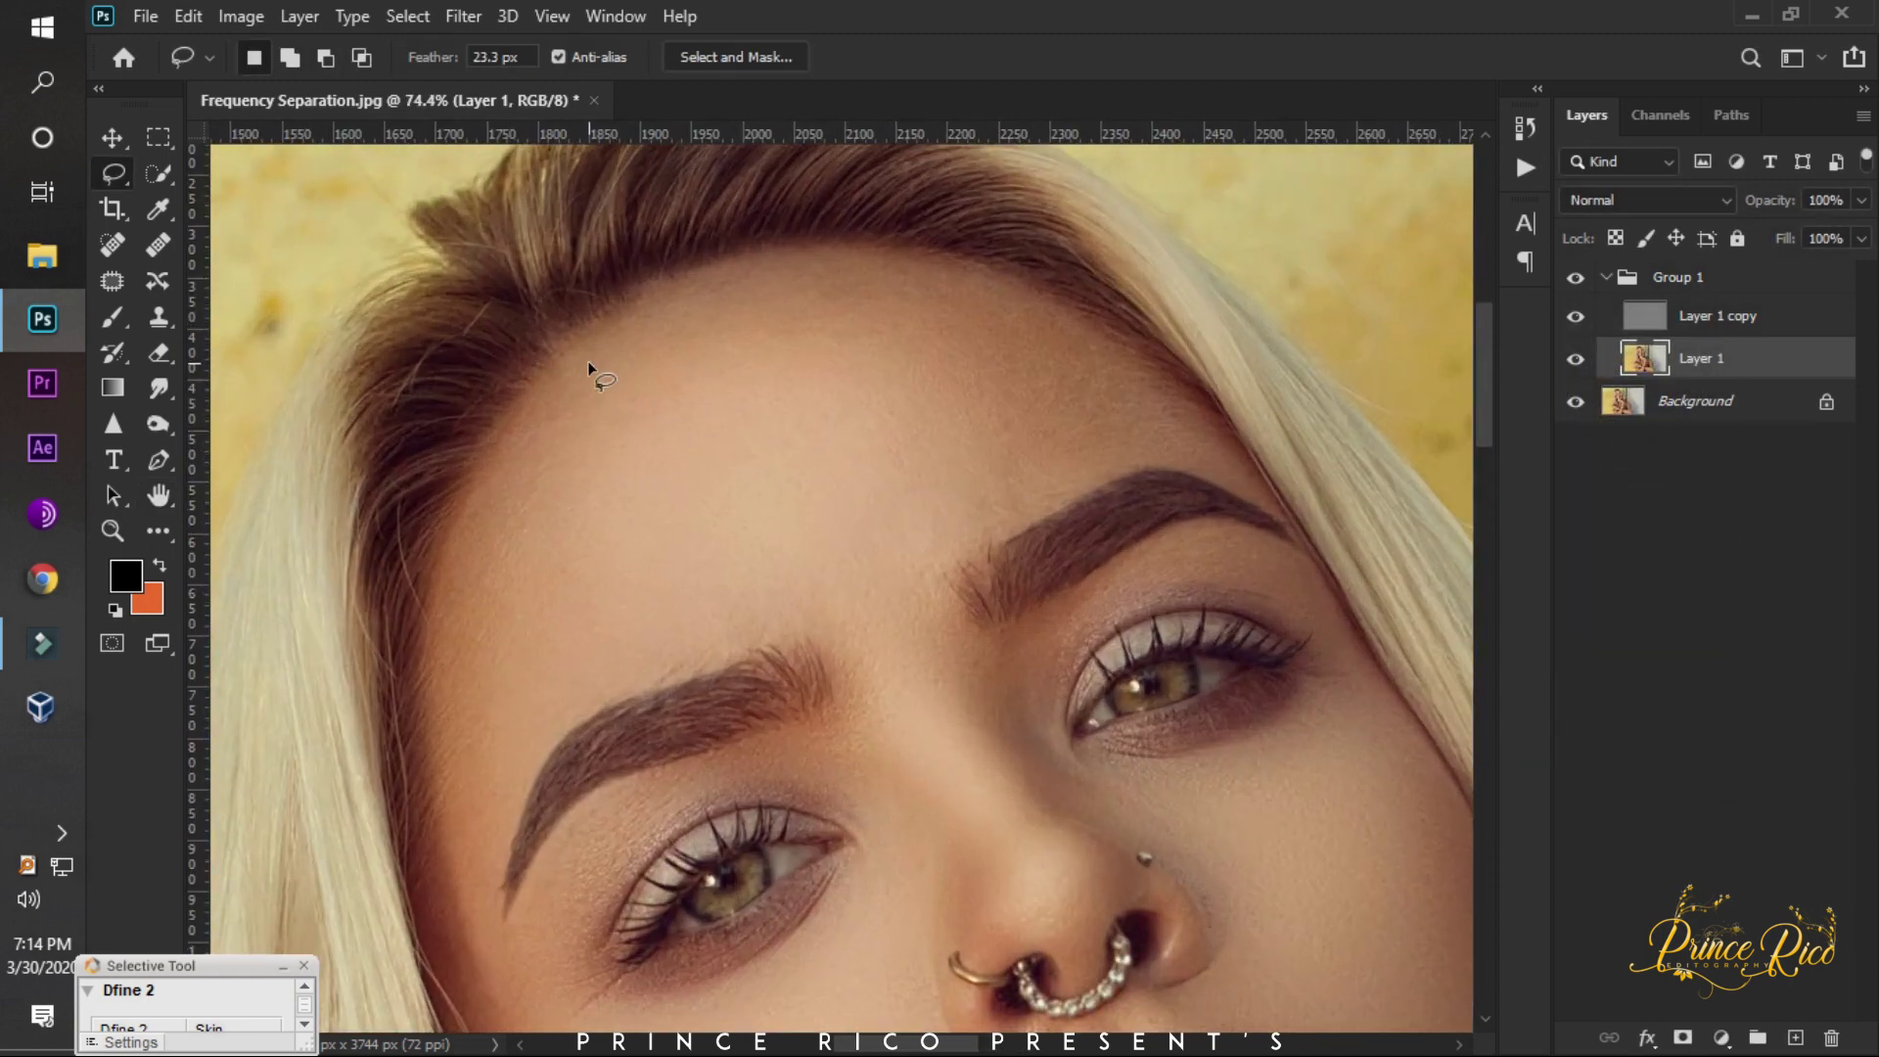
left_click_drag(598, 341, 491, 797)
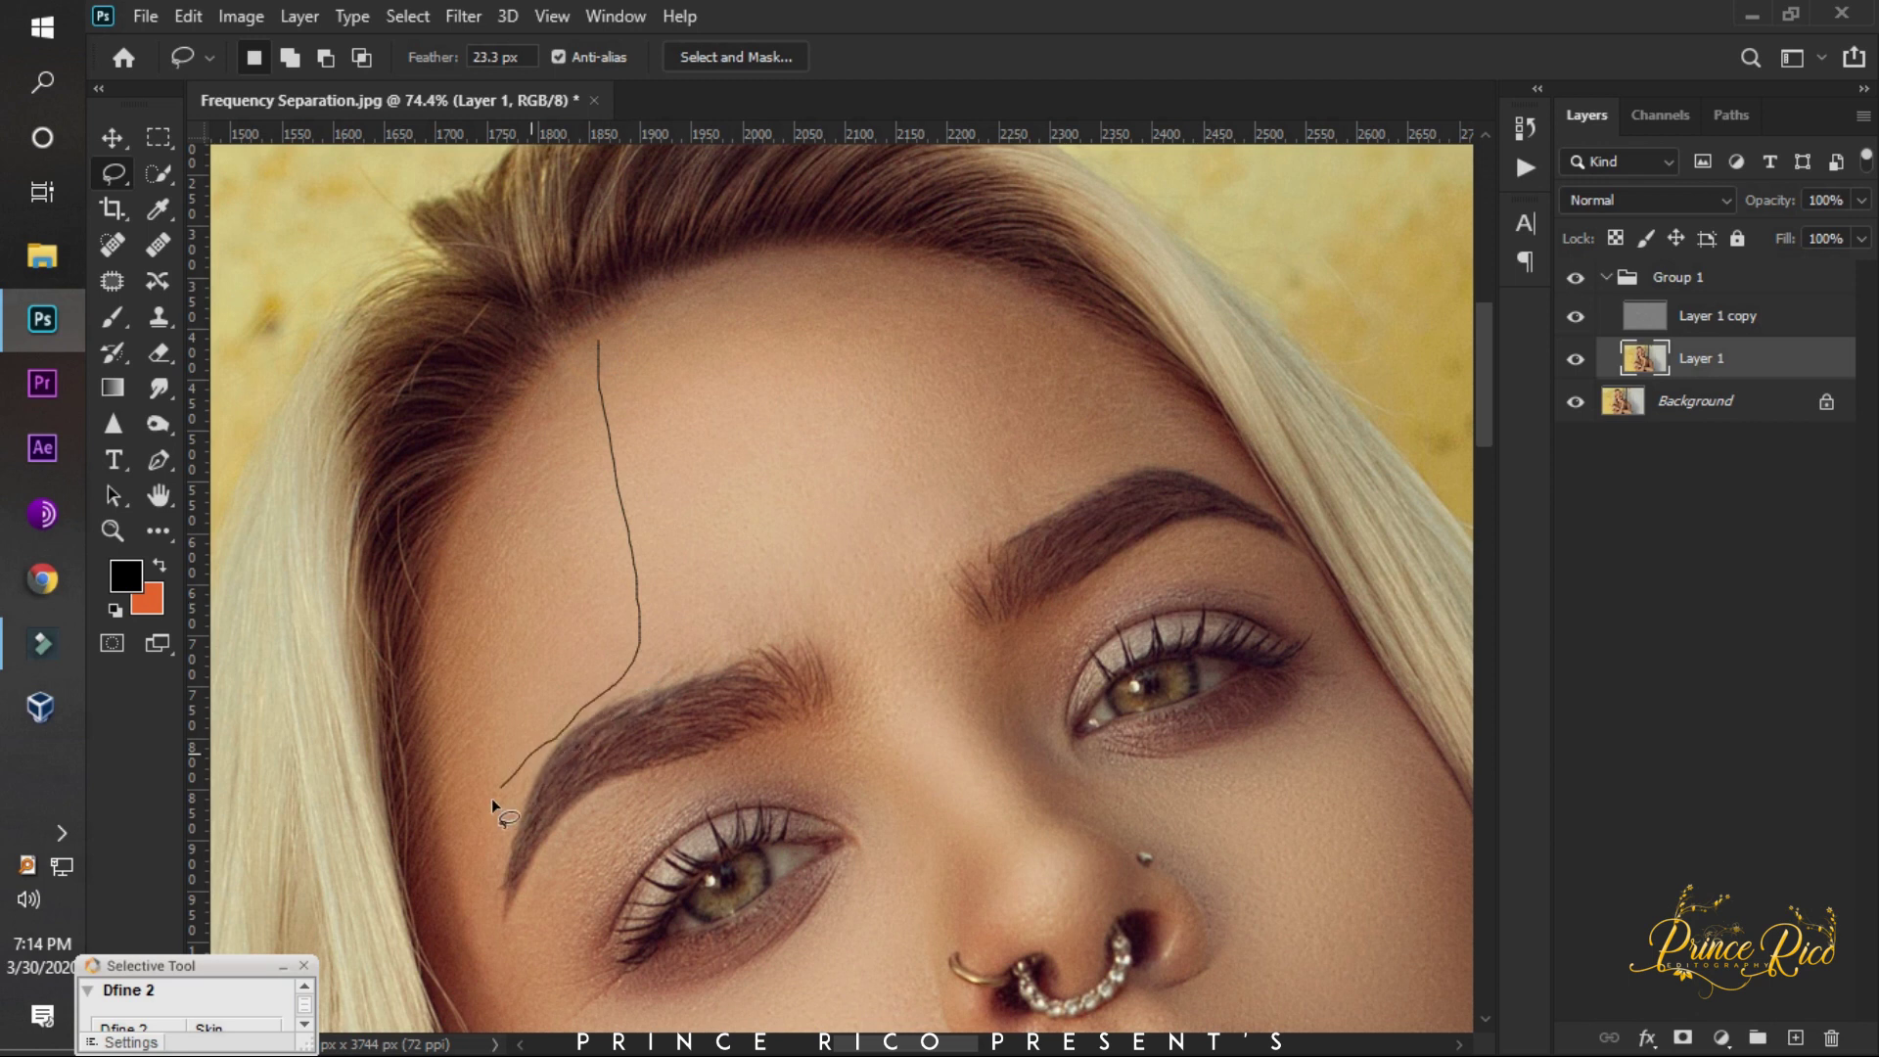
left_click_drag(456, 878, 572, 350)
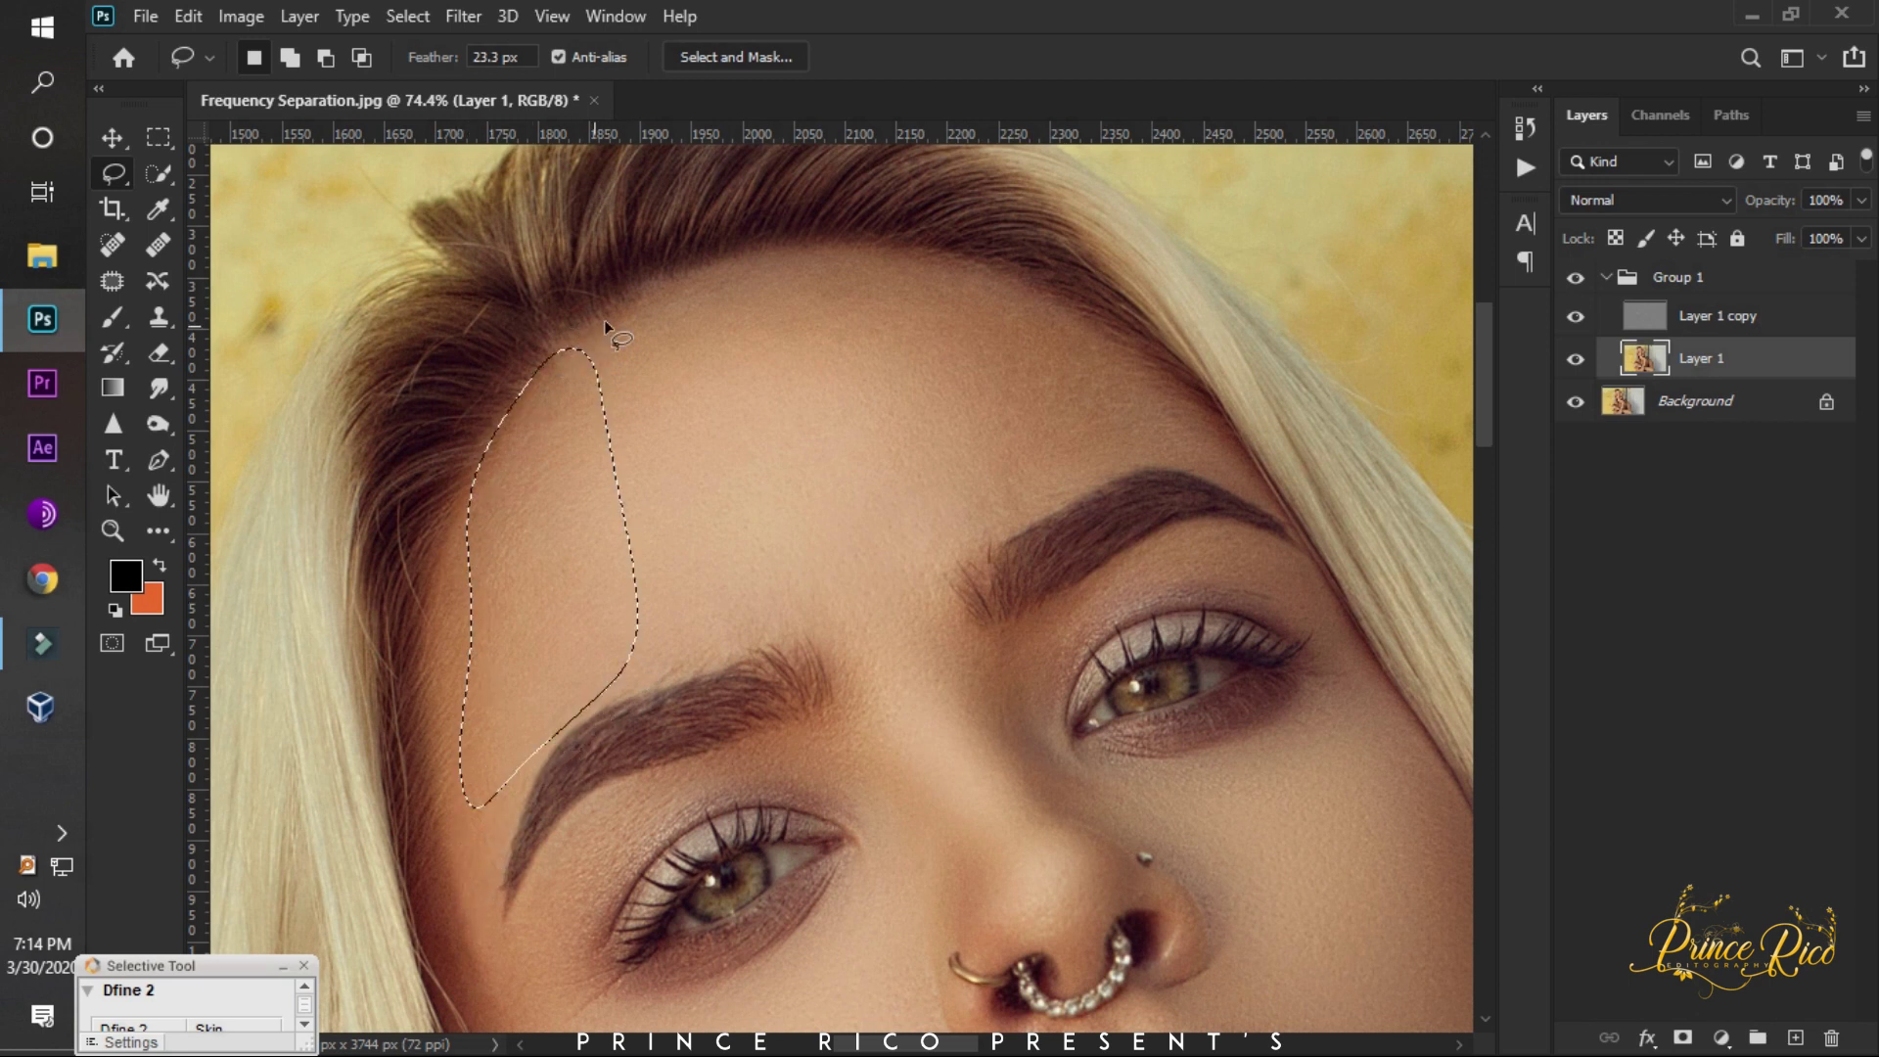
left_click(460, 16)
mouse_move(481, 353)
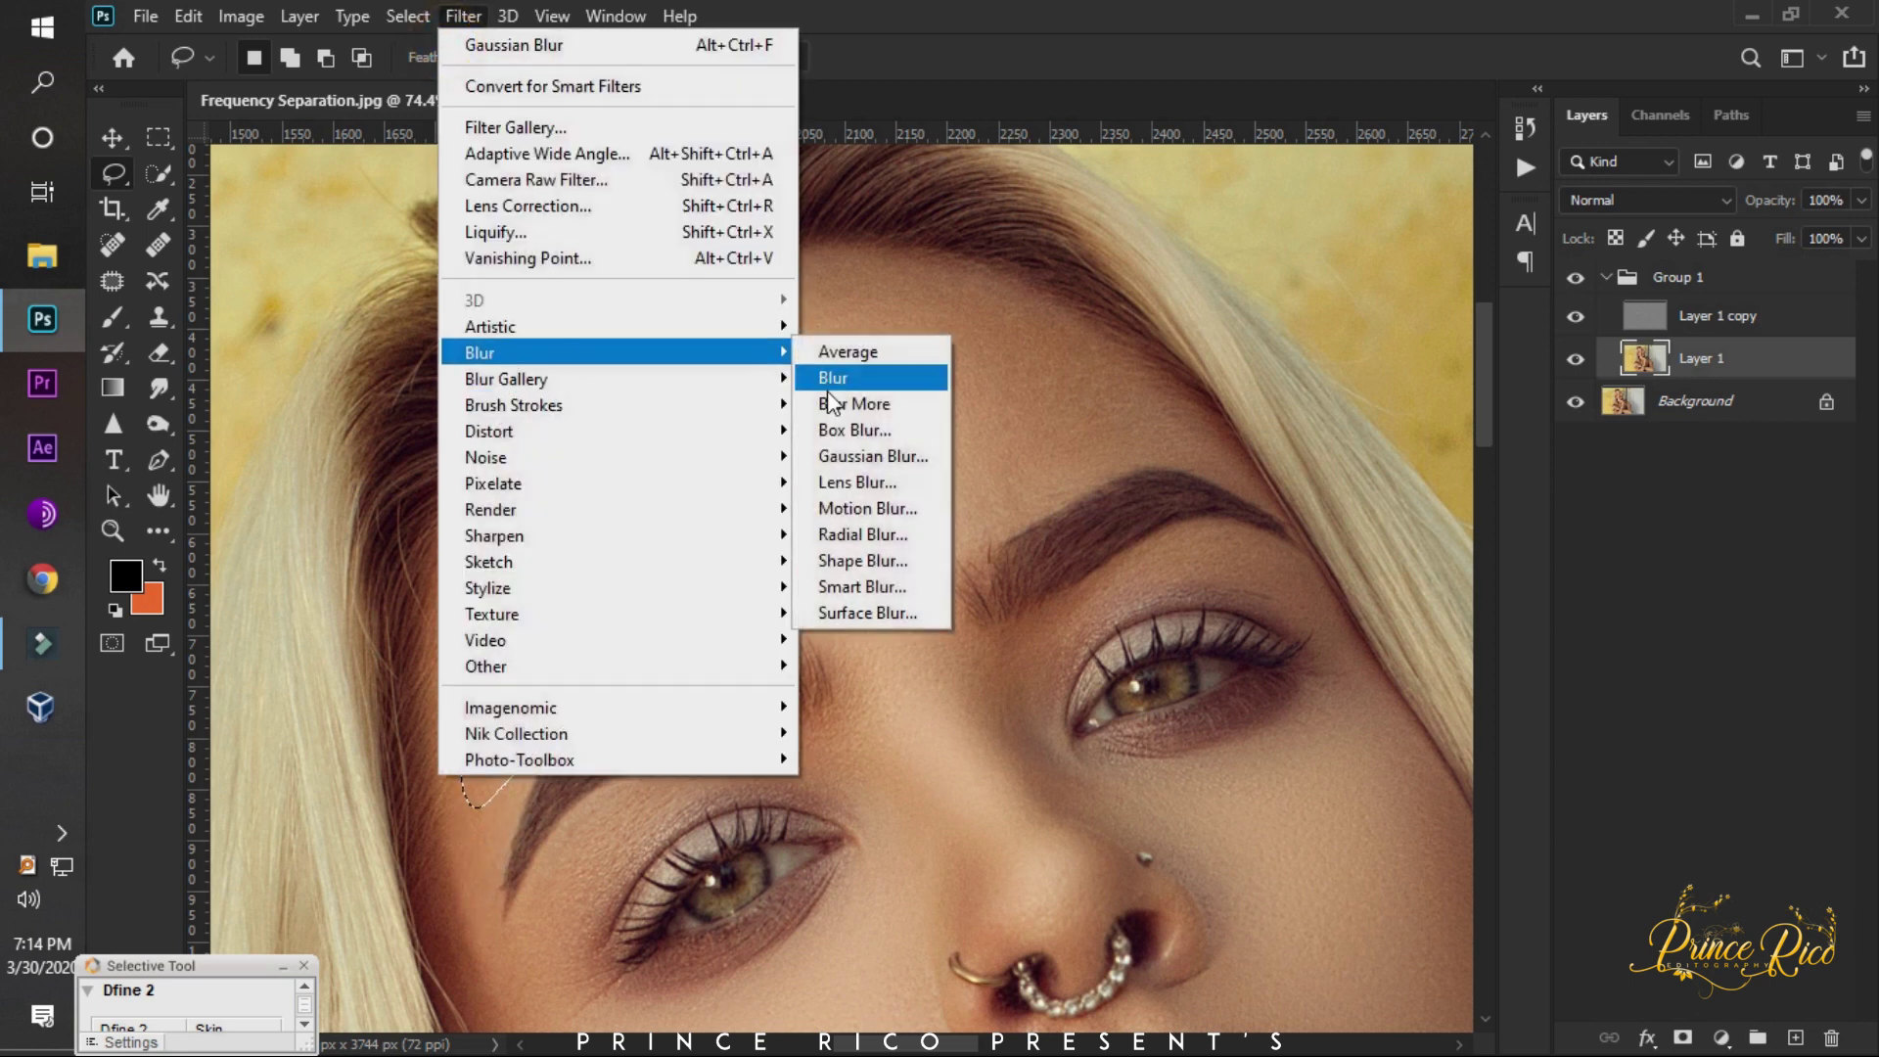
left_click(826, 456)
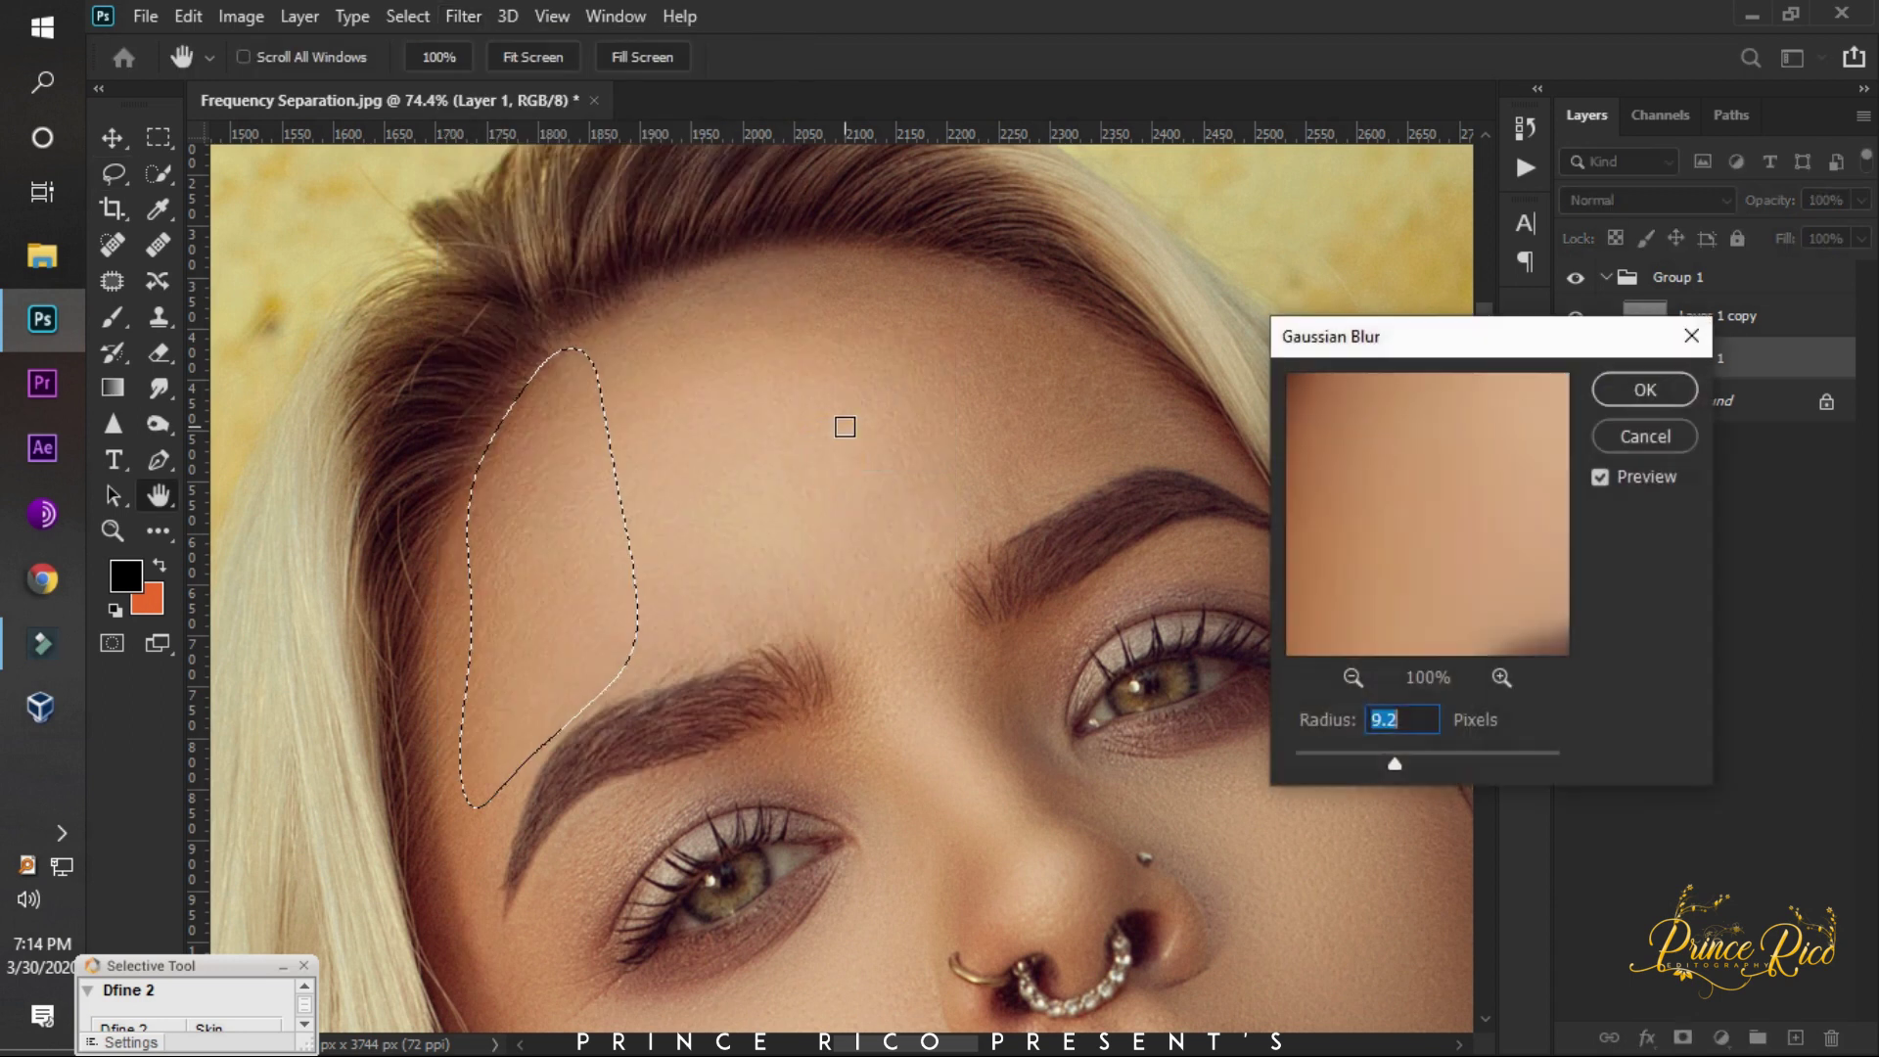
left_click(1641, 384)
left_click(793, 405)
Lasso the centre of the forehead and blur it with a 19.4-pixel Gaussian Blur.
mouse_move(921, 293)
left_mouse_down()
mouse_move(988, 516)
mouse_move(797, 638)
mouse_move(617, 648)
mouse_move(544, 428)
mouse_move(755, 255)
mouse_move(865, 235)
left_mouse_up()
left_click(466, 20)
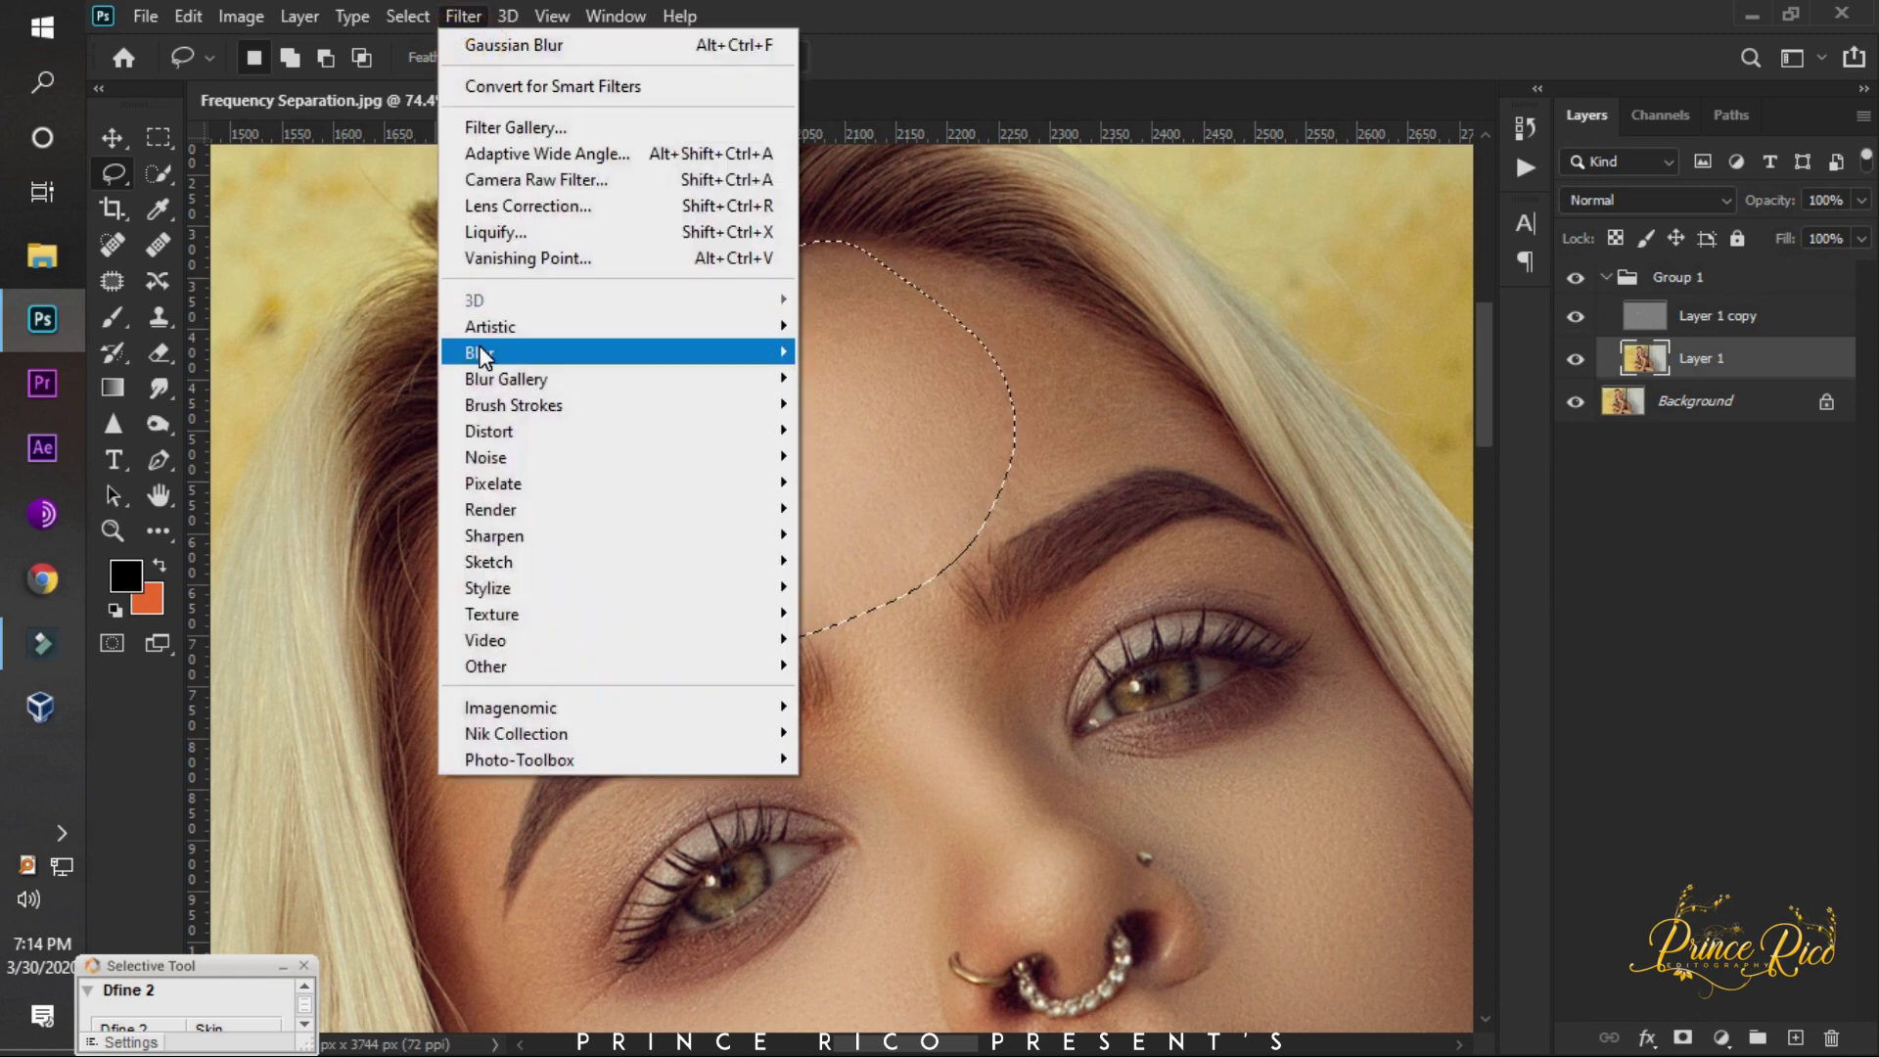
left_click(885, 444)
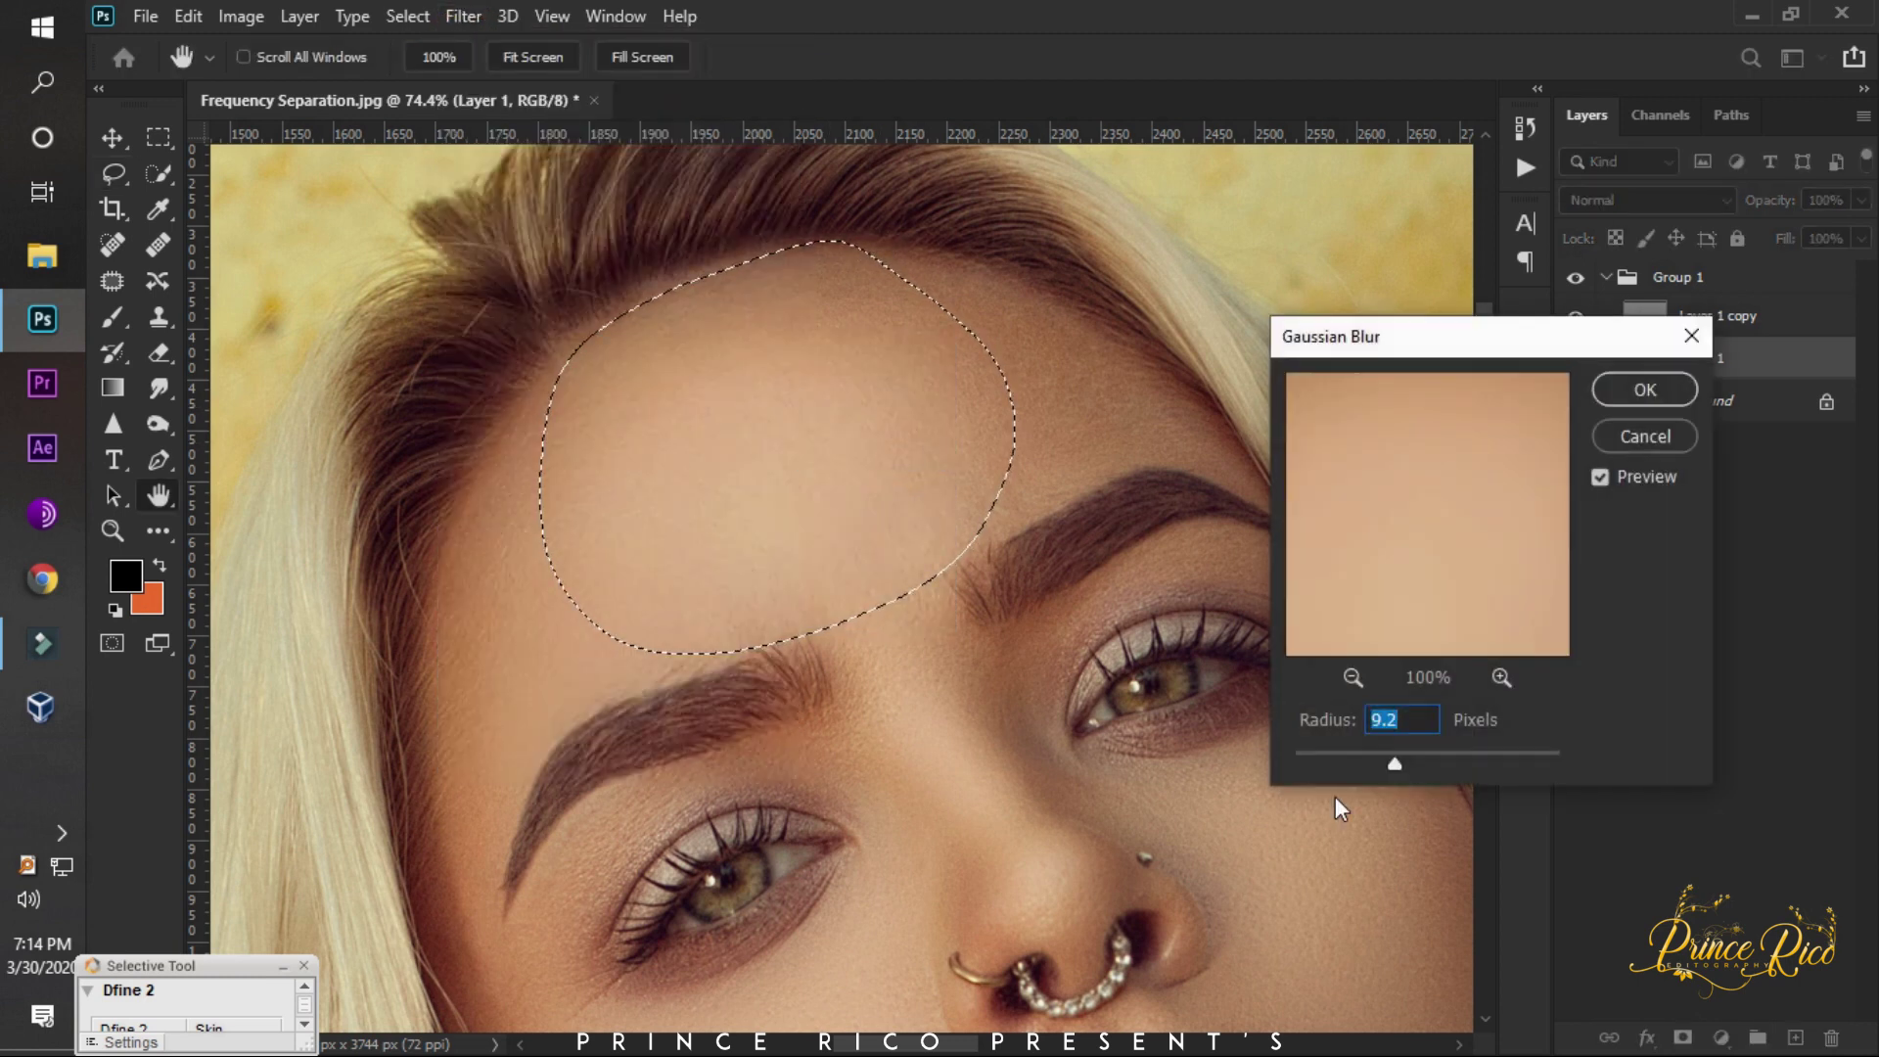
left_click(1425, 762)
left_click_drag(1417, 759, 1412, 763)
left_click(1644, 389)
key("l")
key("ctrl+d")
Lasso the forehead along the right hairline, apply the Gaussian Blur, and deselect.
scroll(914, 428, "down", 3, "alt")
scroll(916, 431, "up", 3, "alt")
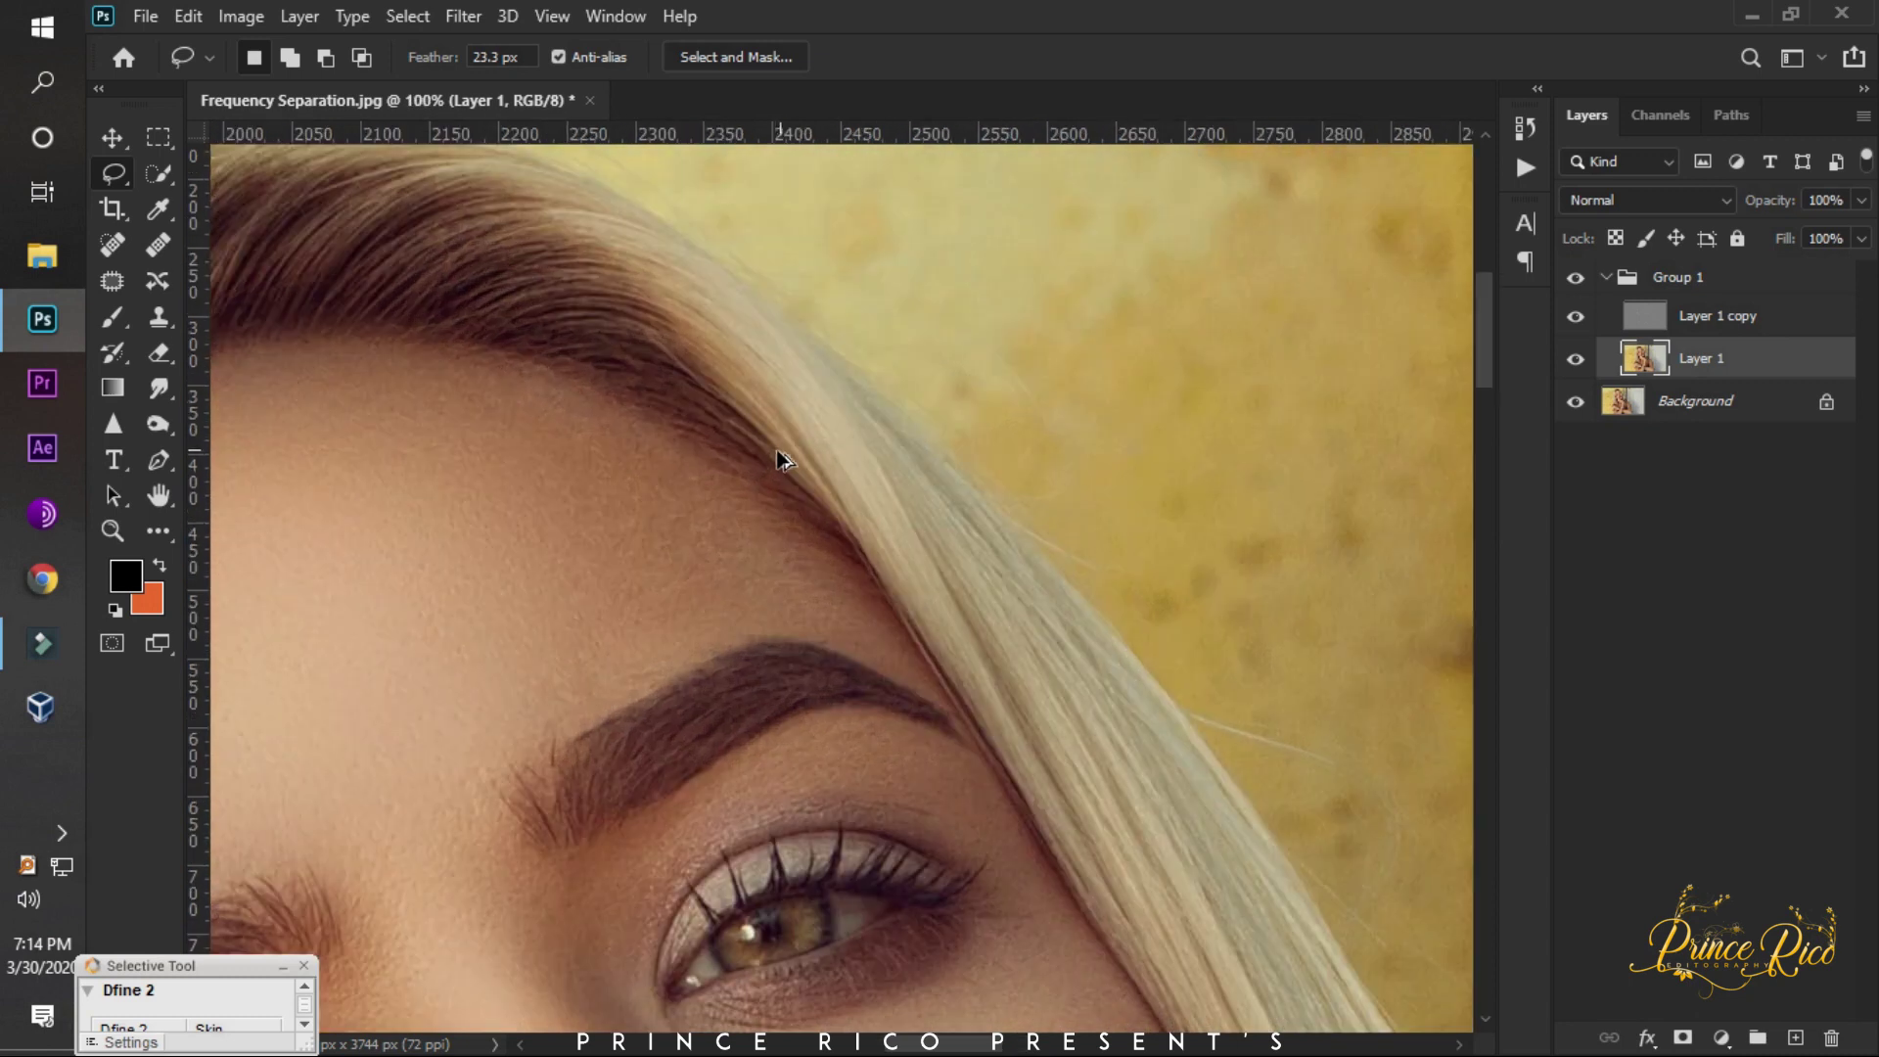
left_click_drag(572, 386, 779, 511)
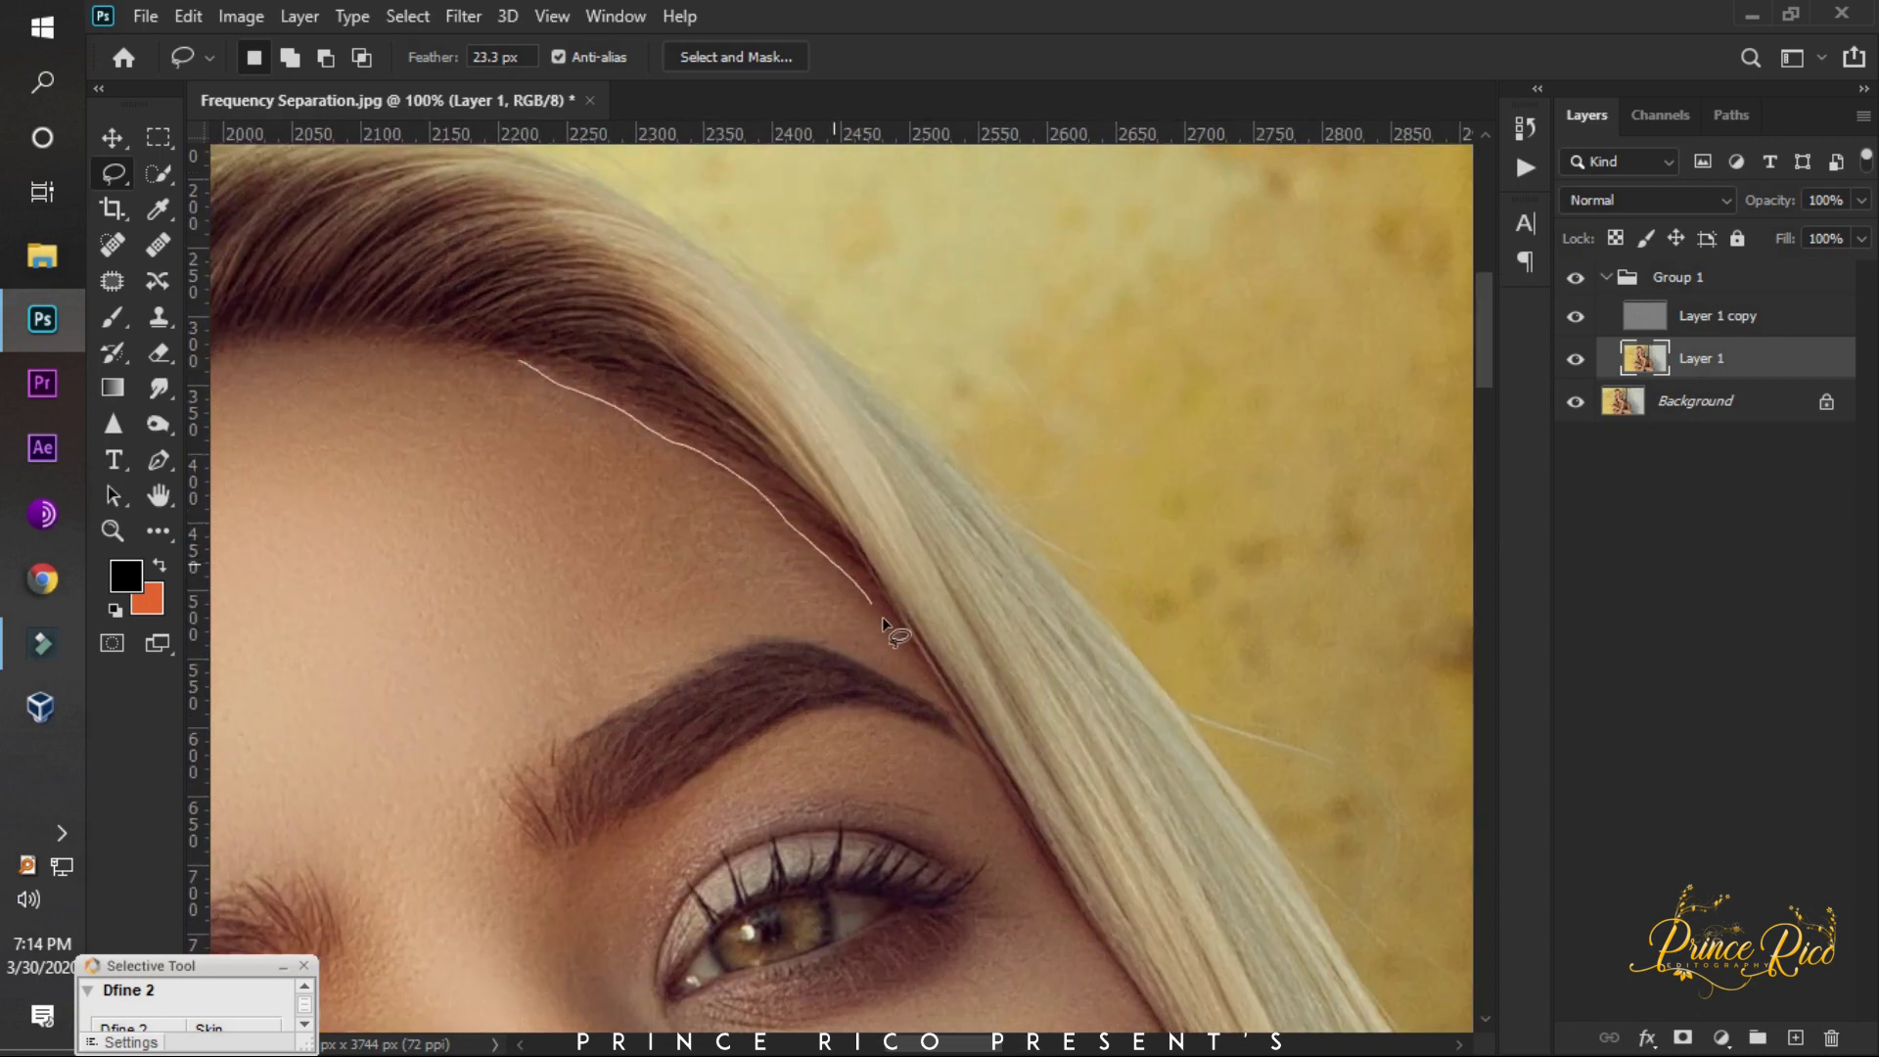
left_click_drag(490, 749, 406, 387)
left_click(448, 16)
mouse_move(617, 352)
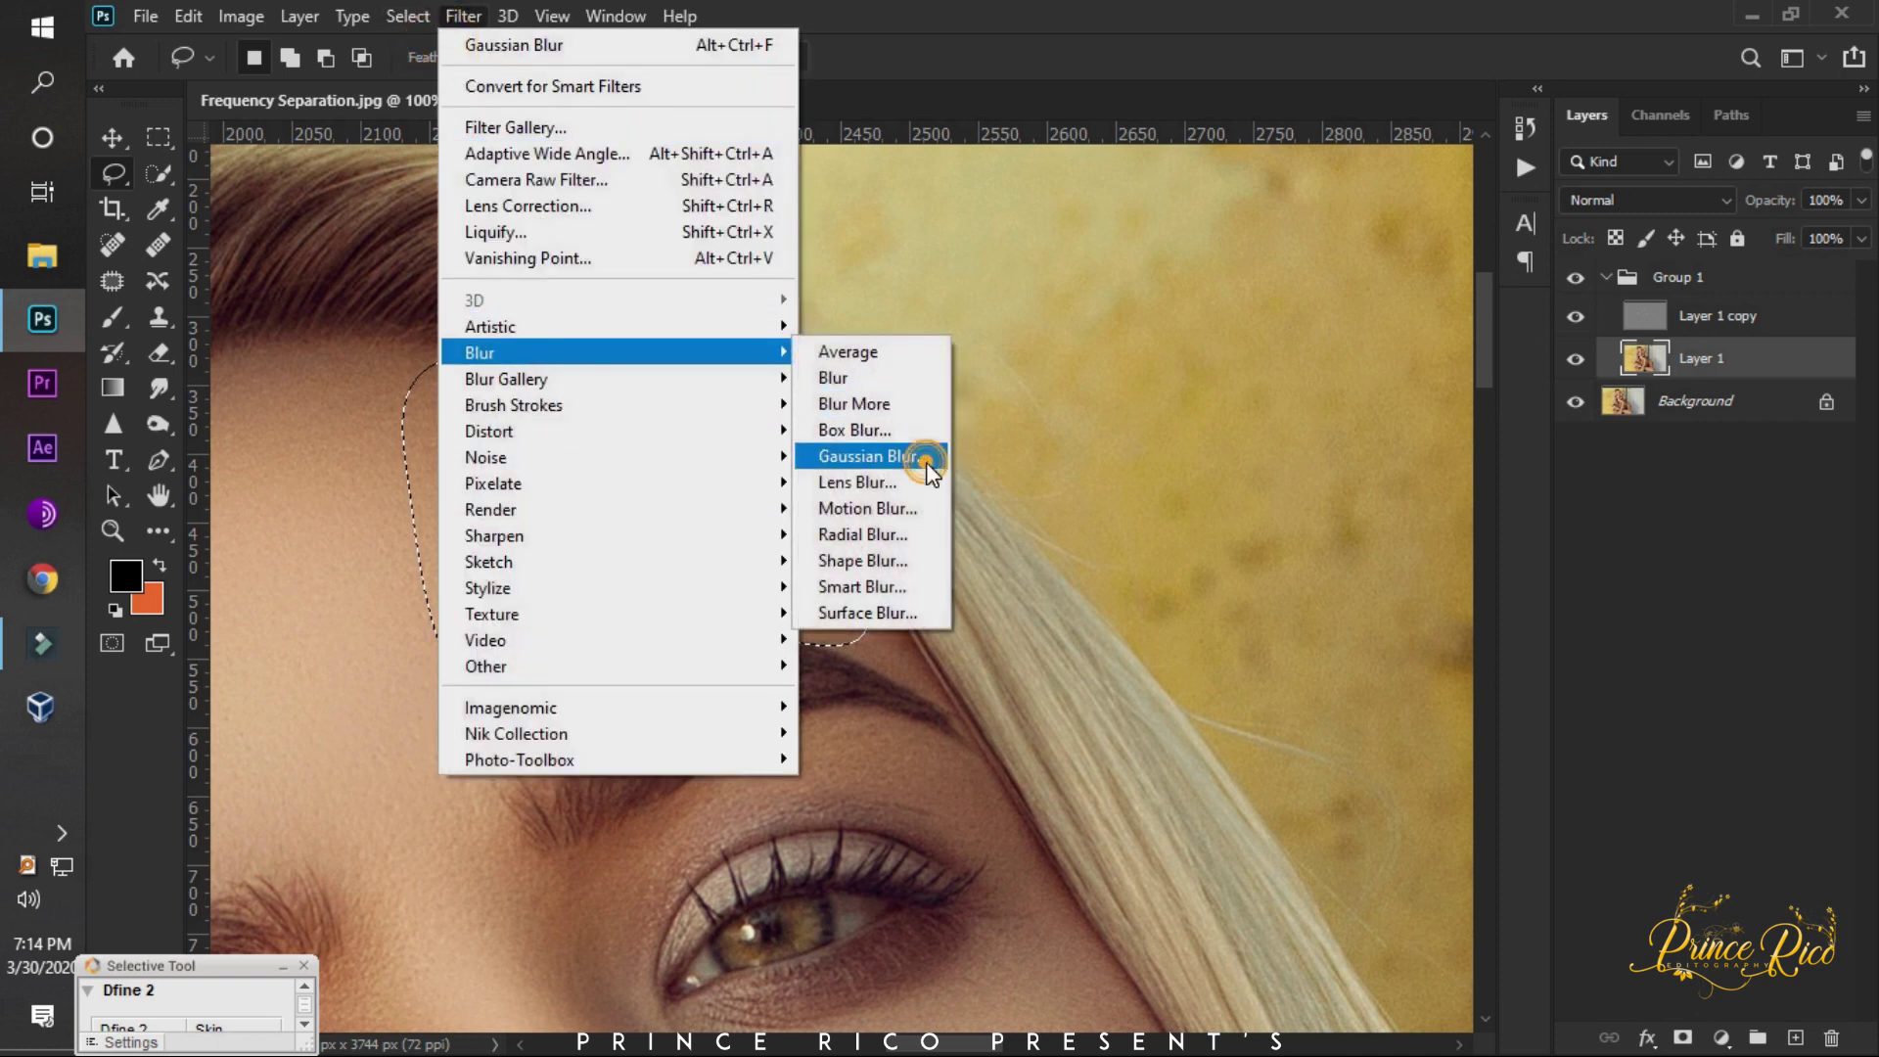
left_click(920, 456)
left_click(1666, 395)
key("ctrl+d")
Outline the forearm skin near the elbow, then clear the selection.
scroll(779, 337, "down", 5)
scroll(779, 338, "down", 2)
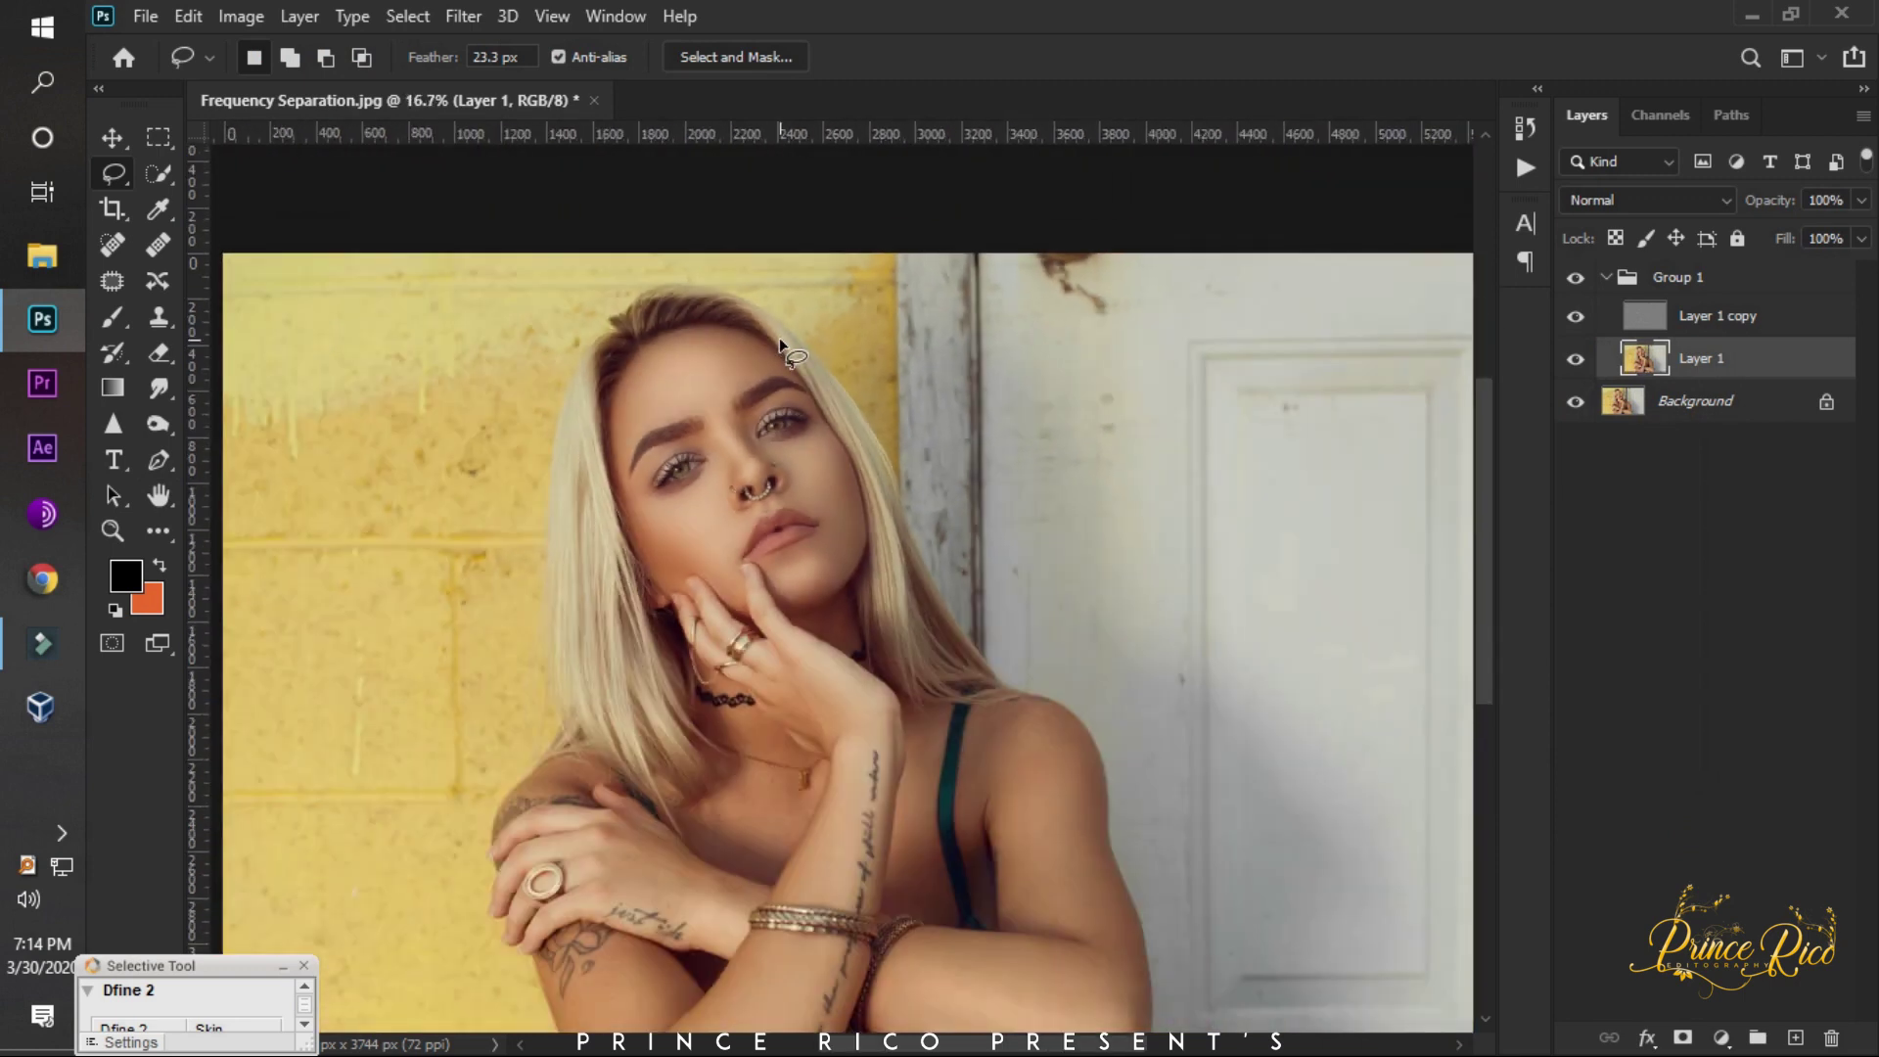
scroll(818, 399, "down", 5)
scroll(1153, 486, "up", 3)
scroll(1118, 736, "up", 2)
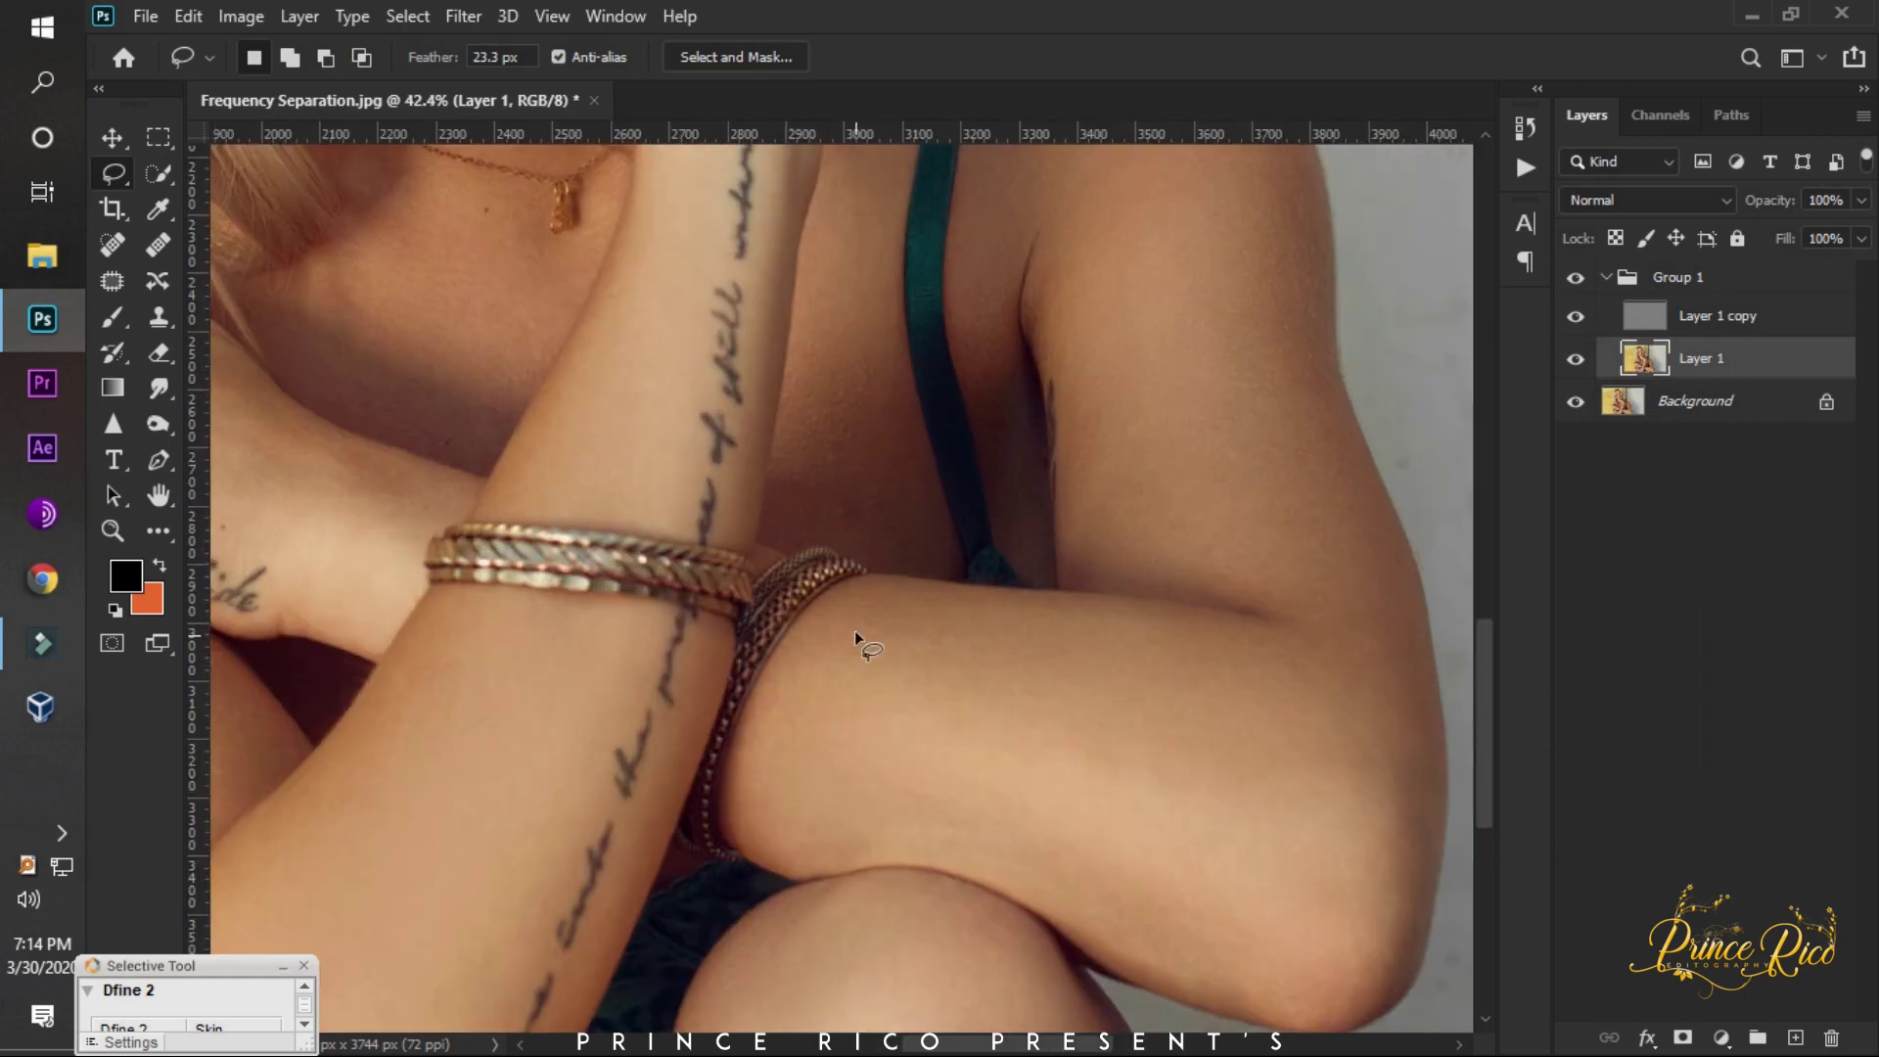
mouse_move(857, 585)
left_mouse_down()
mouse_move(748, 836)
mouse_move(1366, 652)
mouse_move(860, 589)
left_mouse_up()
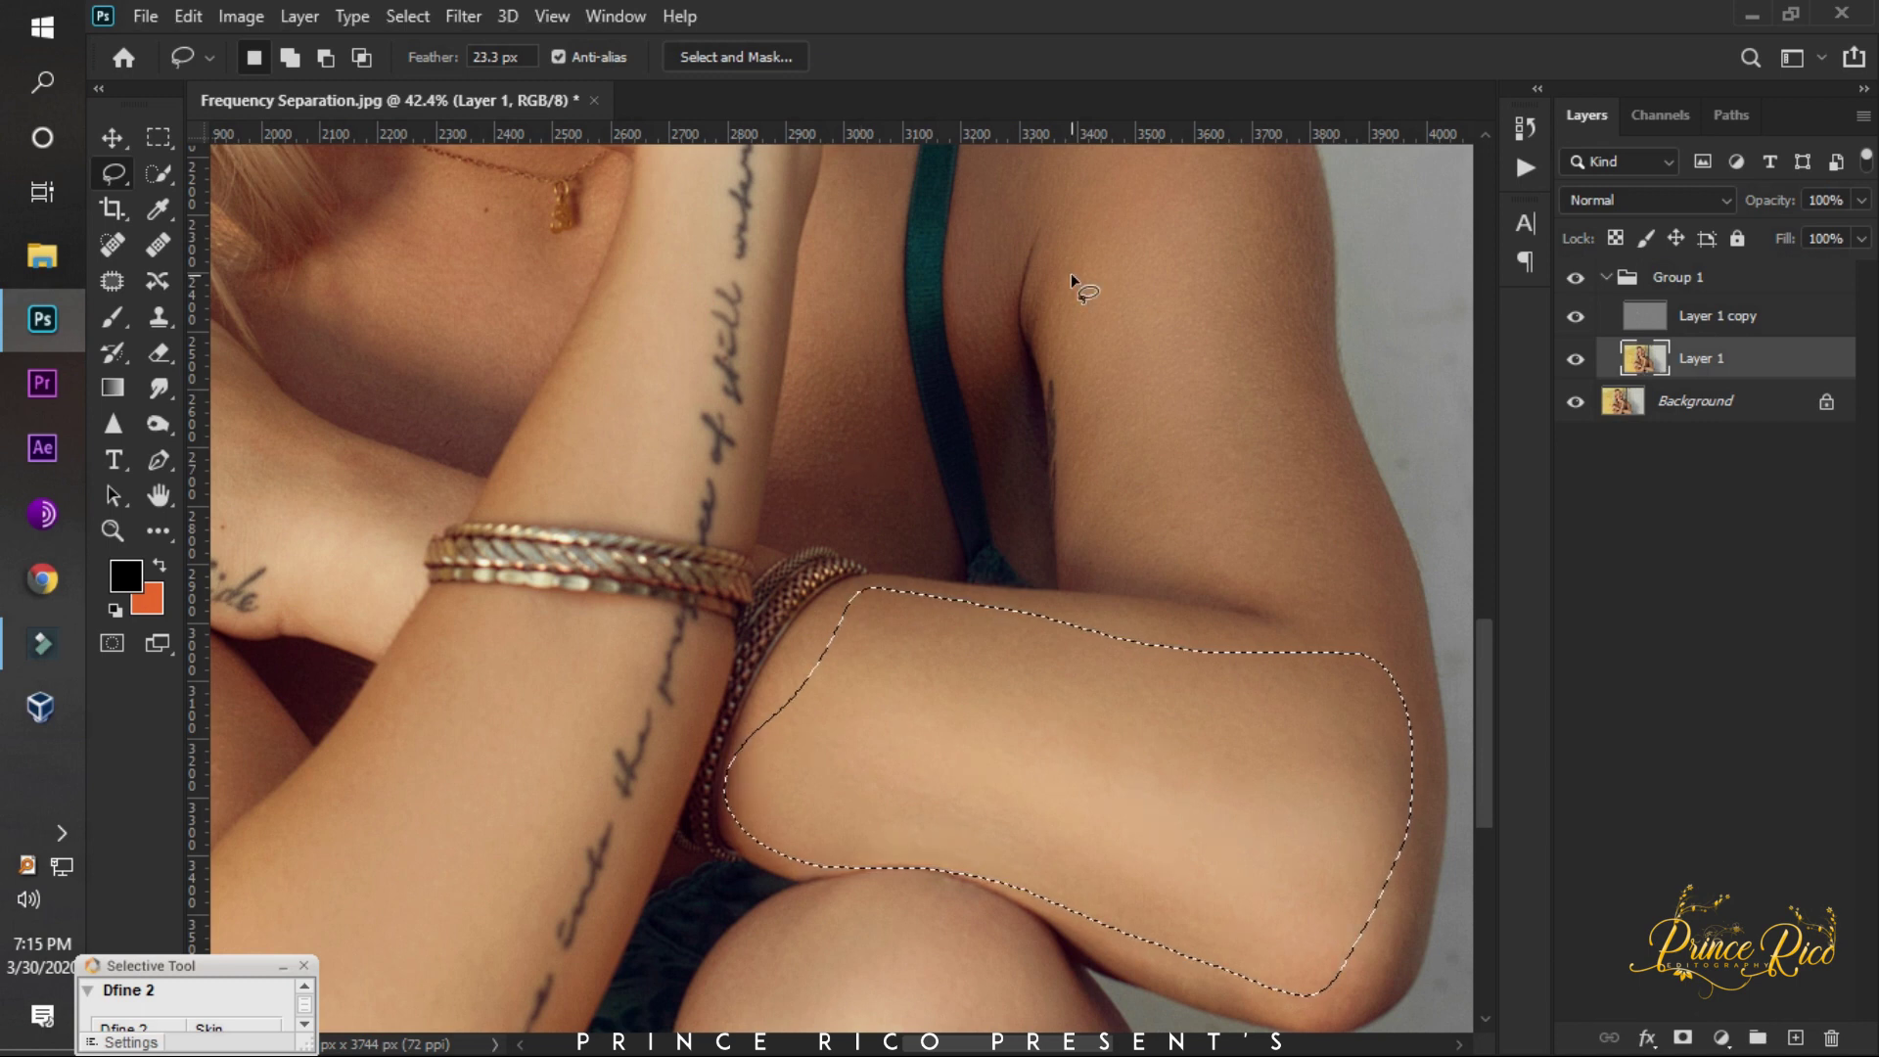
key("ctrl+d")
Outline the upper arm below the tattoo, then drop the selection.
scroll(793, 448, "down", 4)
scroll(519, 548, "up", 2)
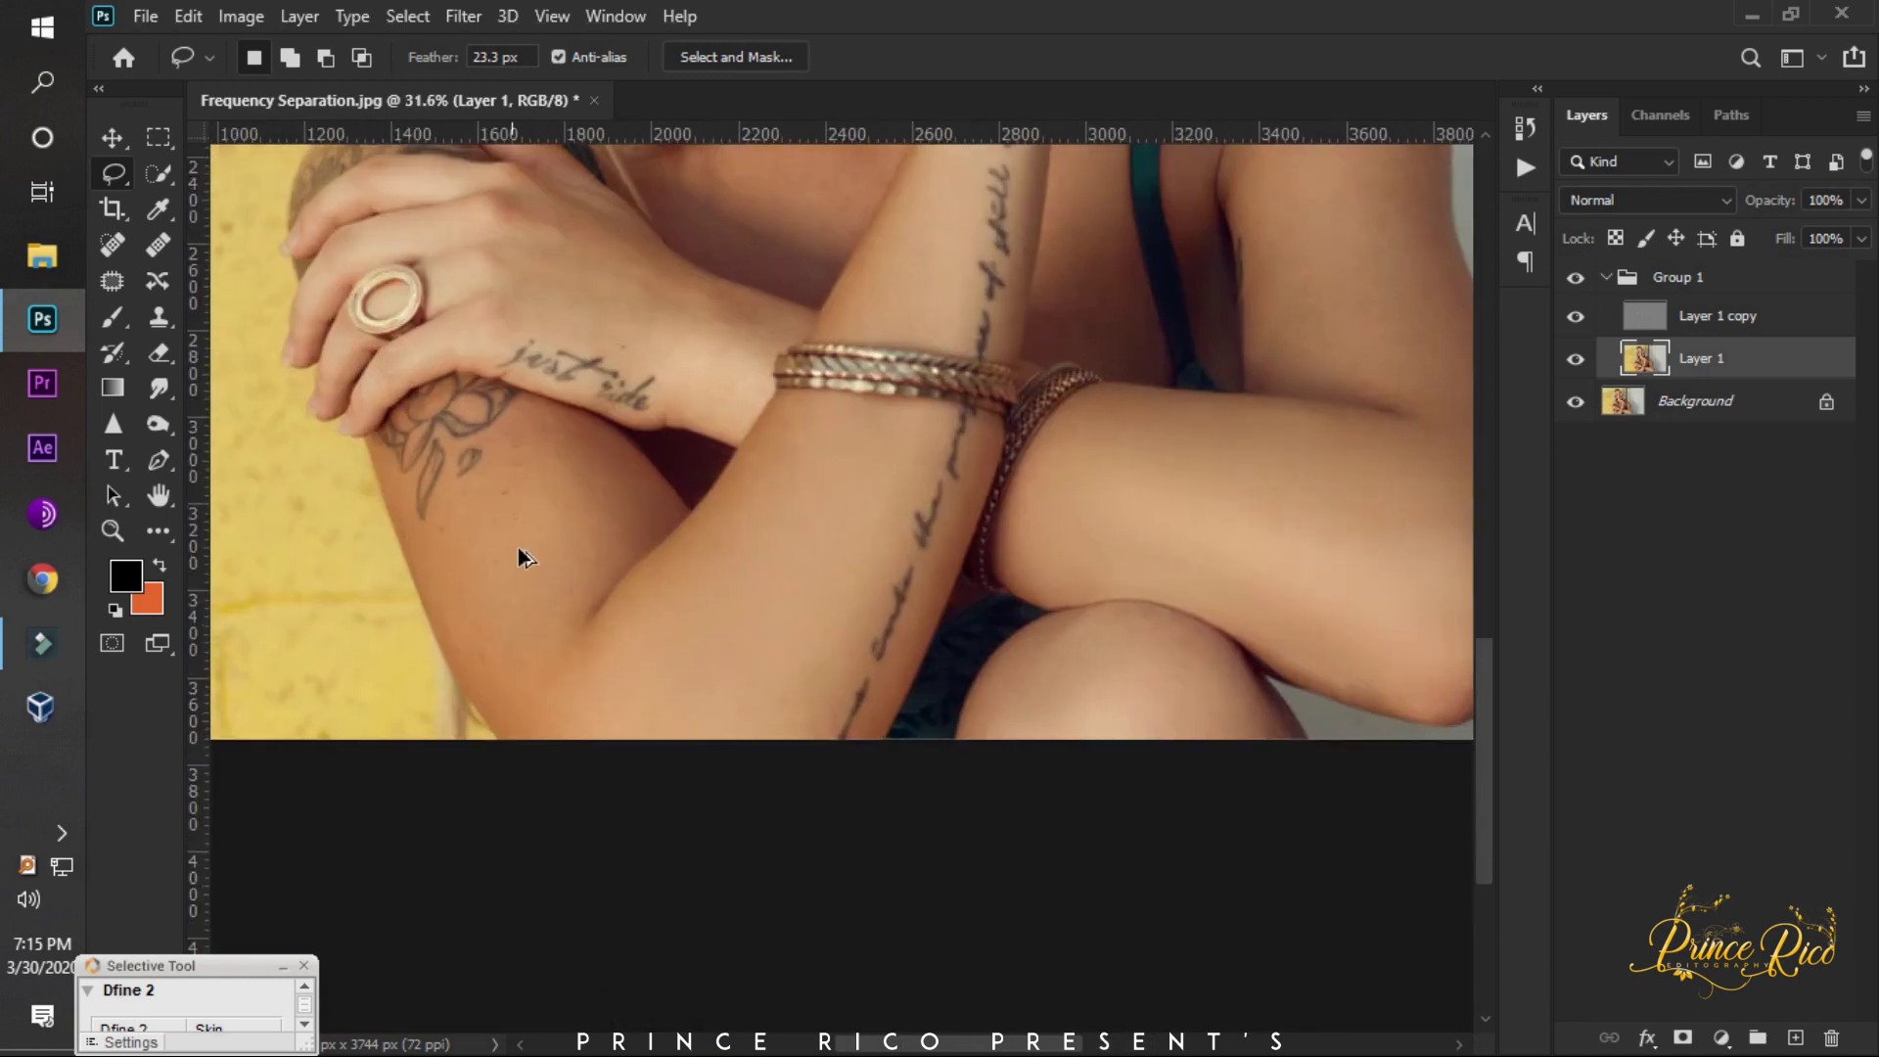
scroll(520, 332, "up", 3)
left_click_drag(488, 372, 666, 355)
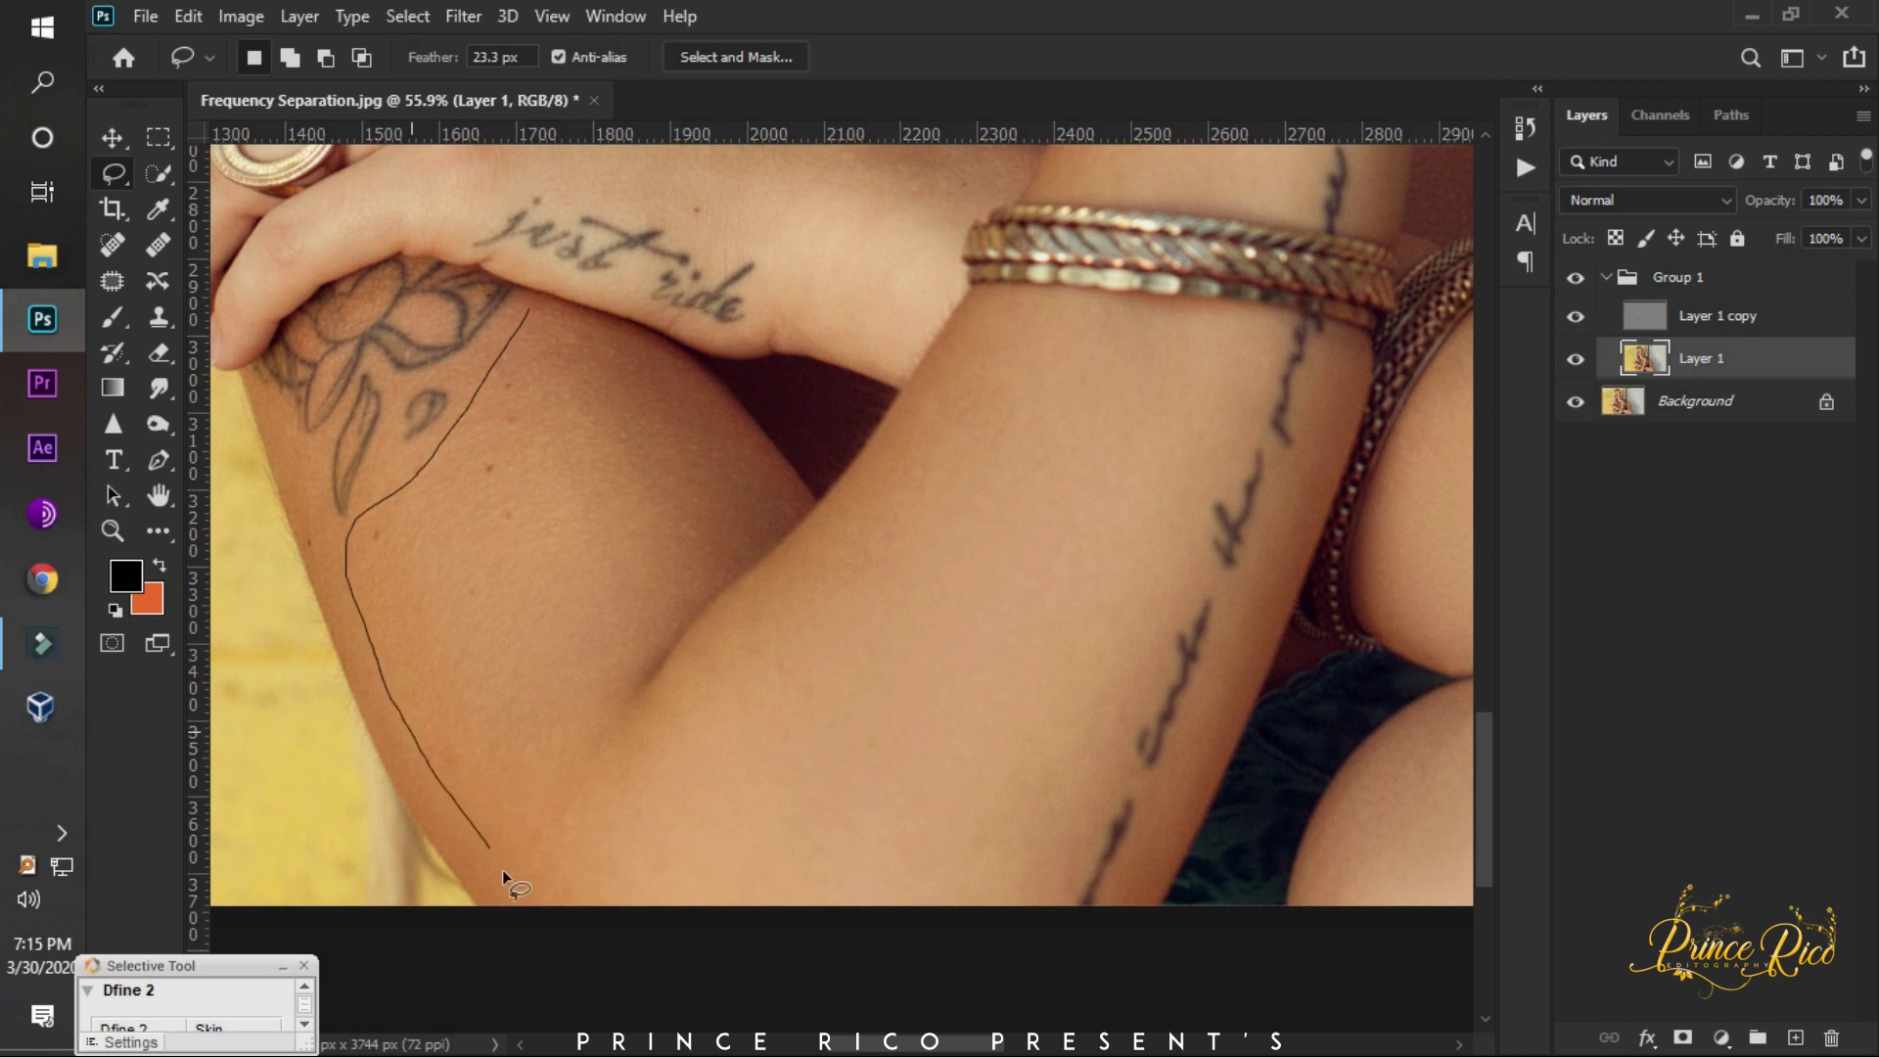
left_click_drag(585, 286, 586, 289)
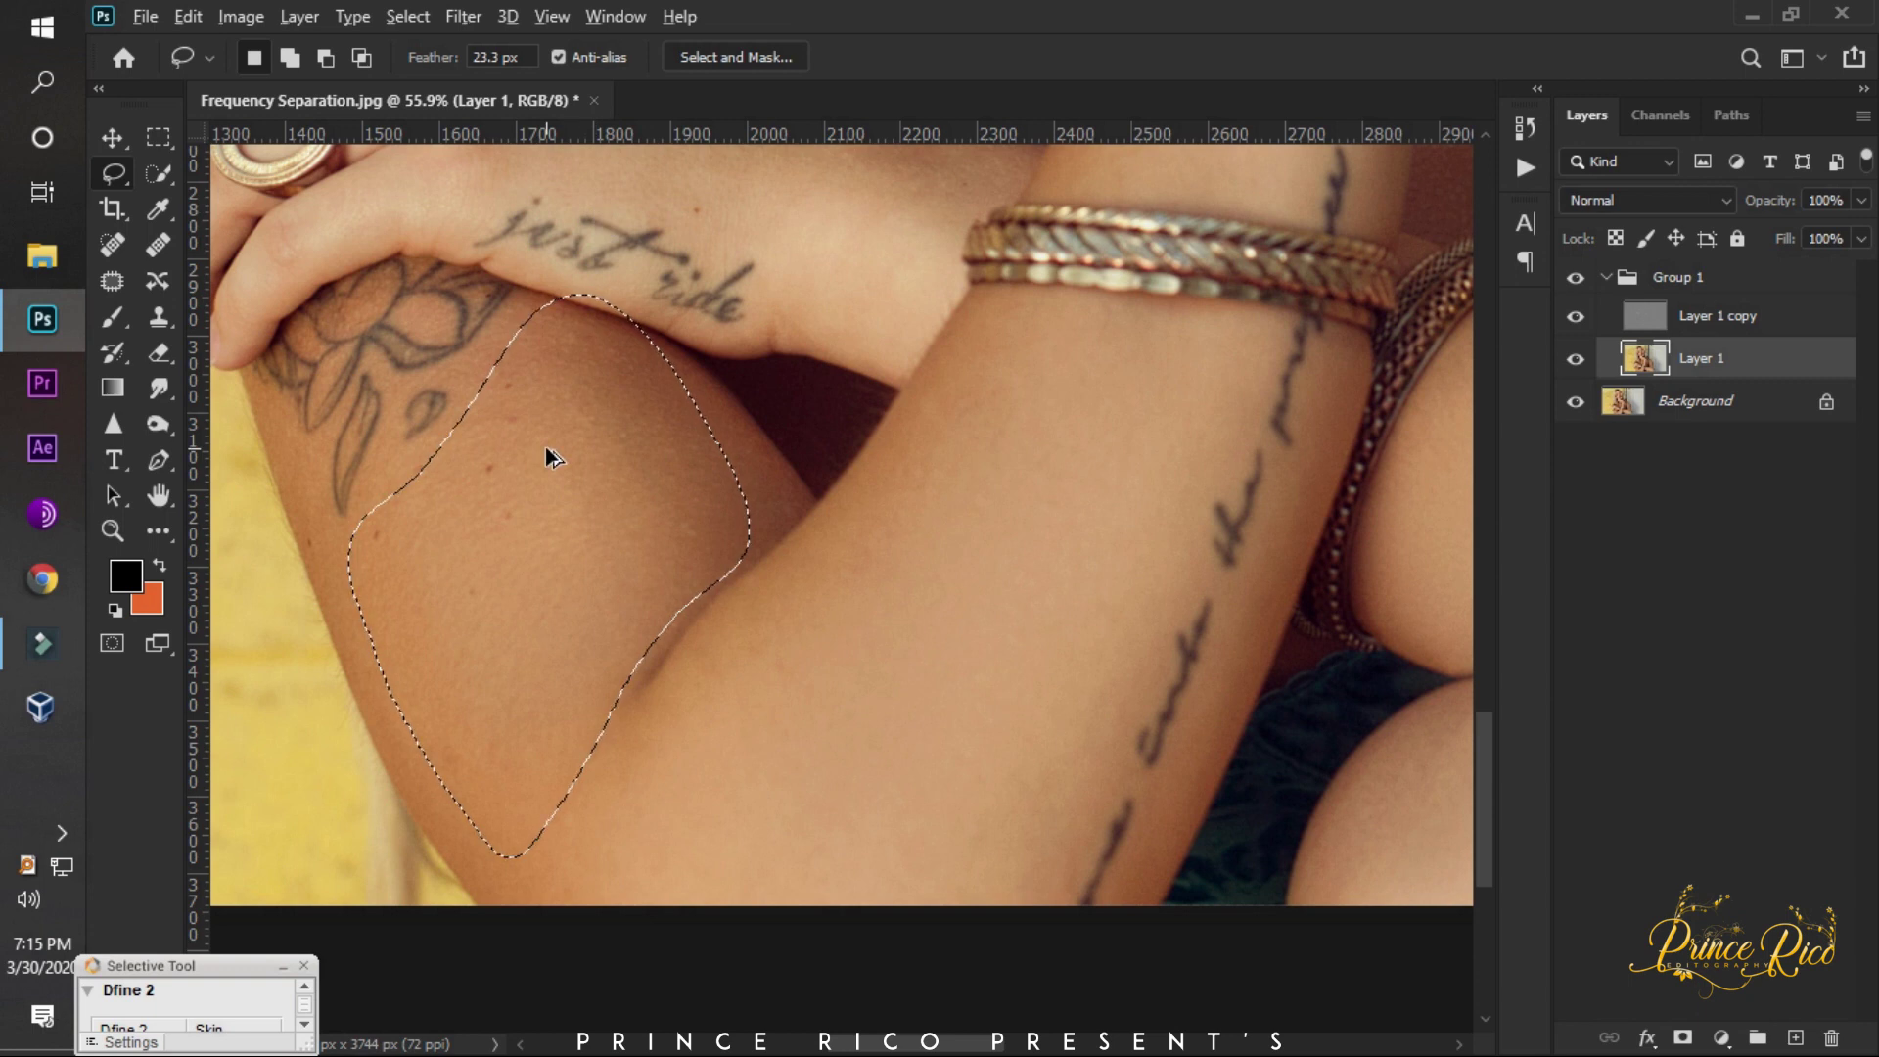
left_click(1030, 434)
Outline the forearm below the bracelet and the upper arm beside the elbow crease.
scroll(560, 440, "down", 2)
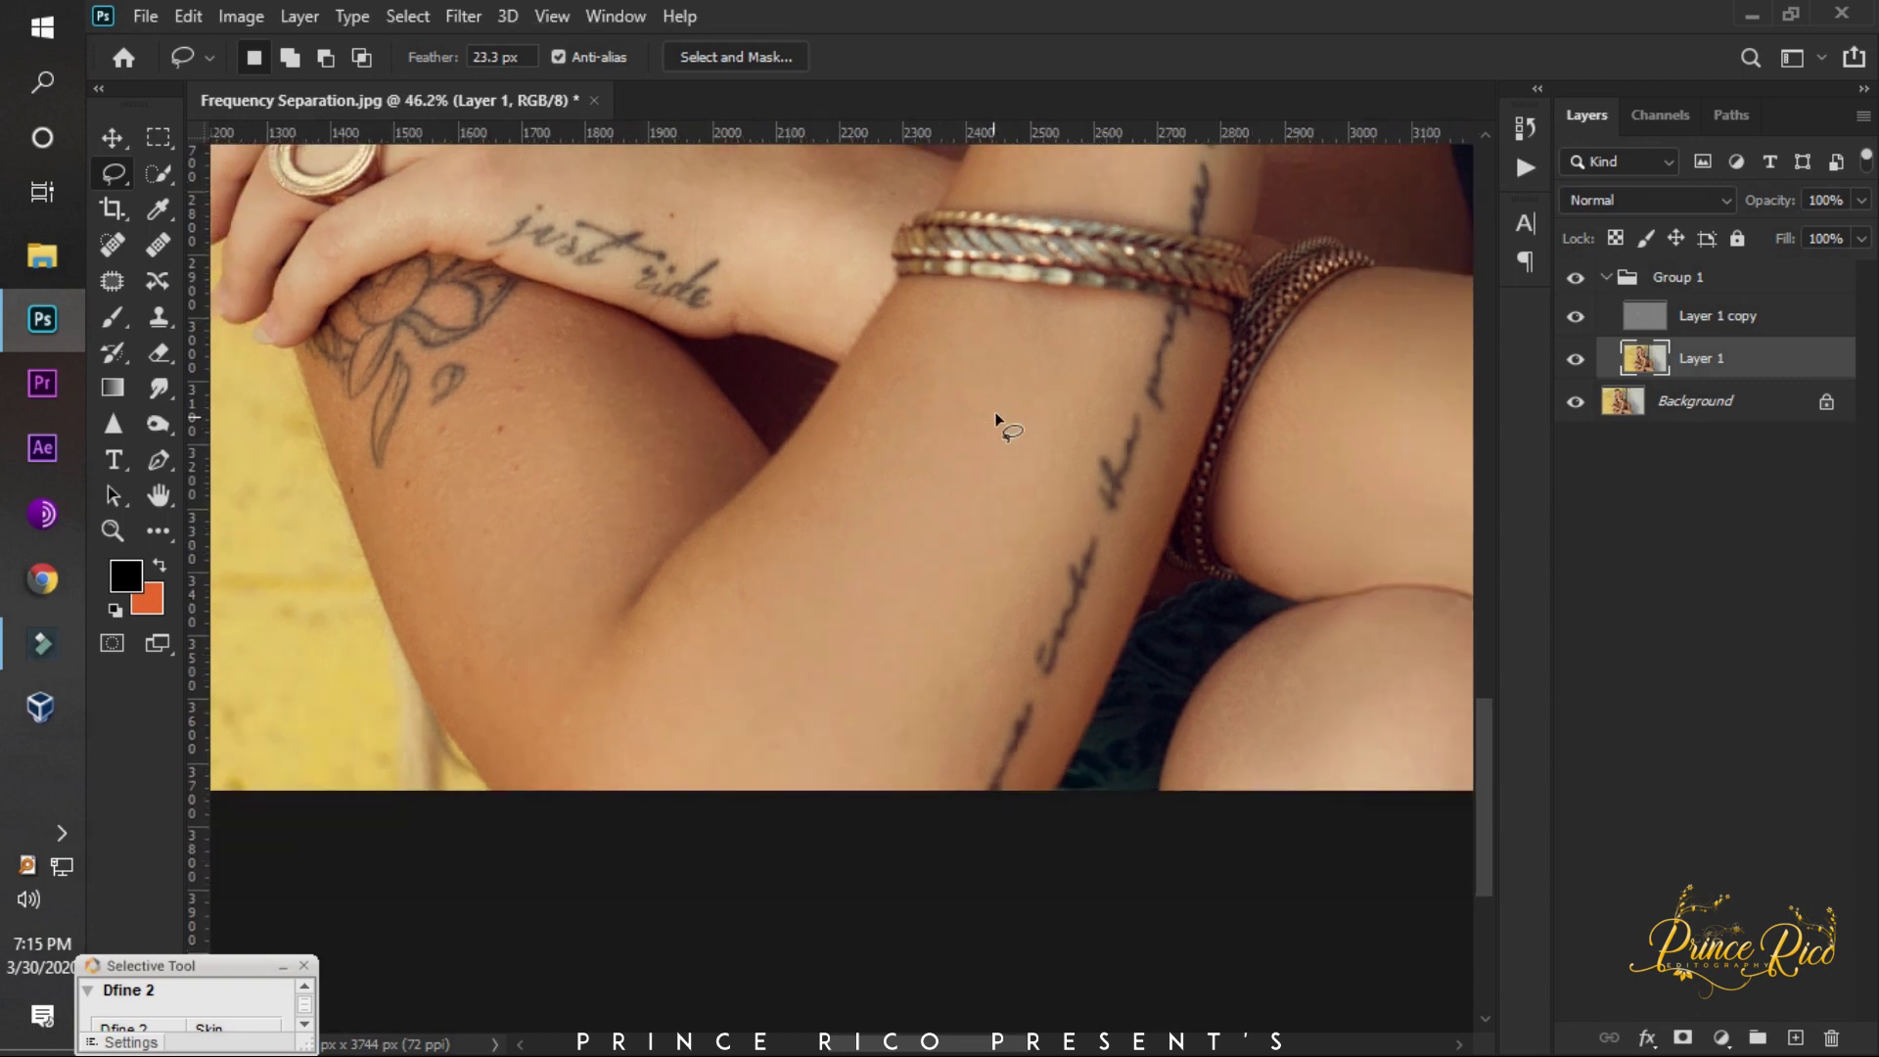
mouse_move(901, 291)
left_mouse_down()
mouse_move(1120, 315)
mouse_move(948, 798)
mouse_move(612, 860)
mouse_move(516, 770)
mouse_move(671, 616)
mouse_move(901, 291)
left_mouse_up()
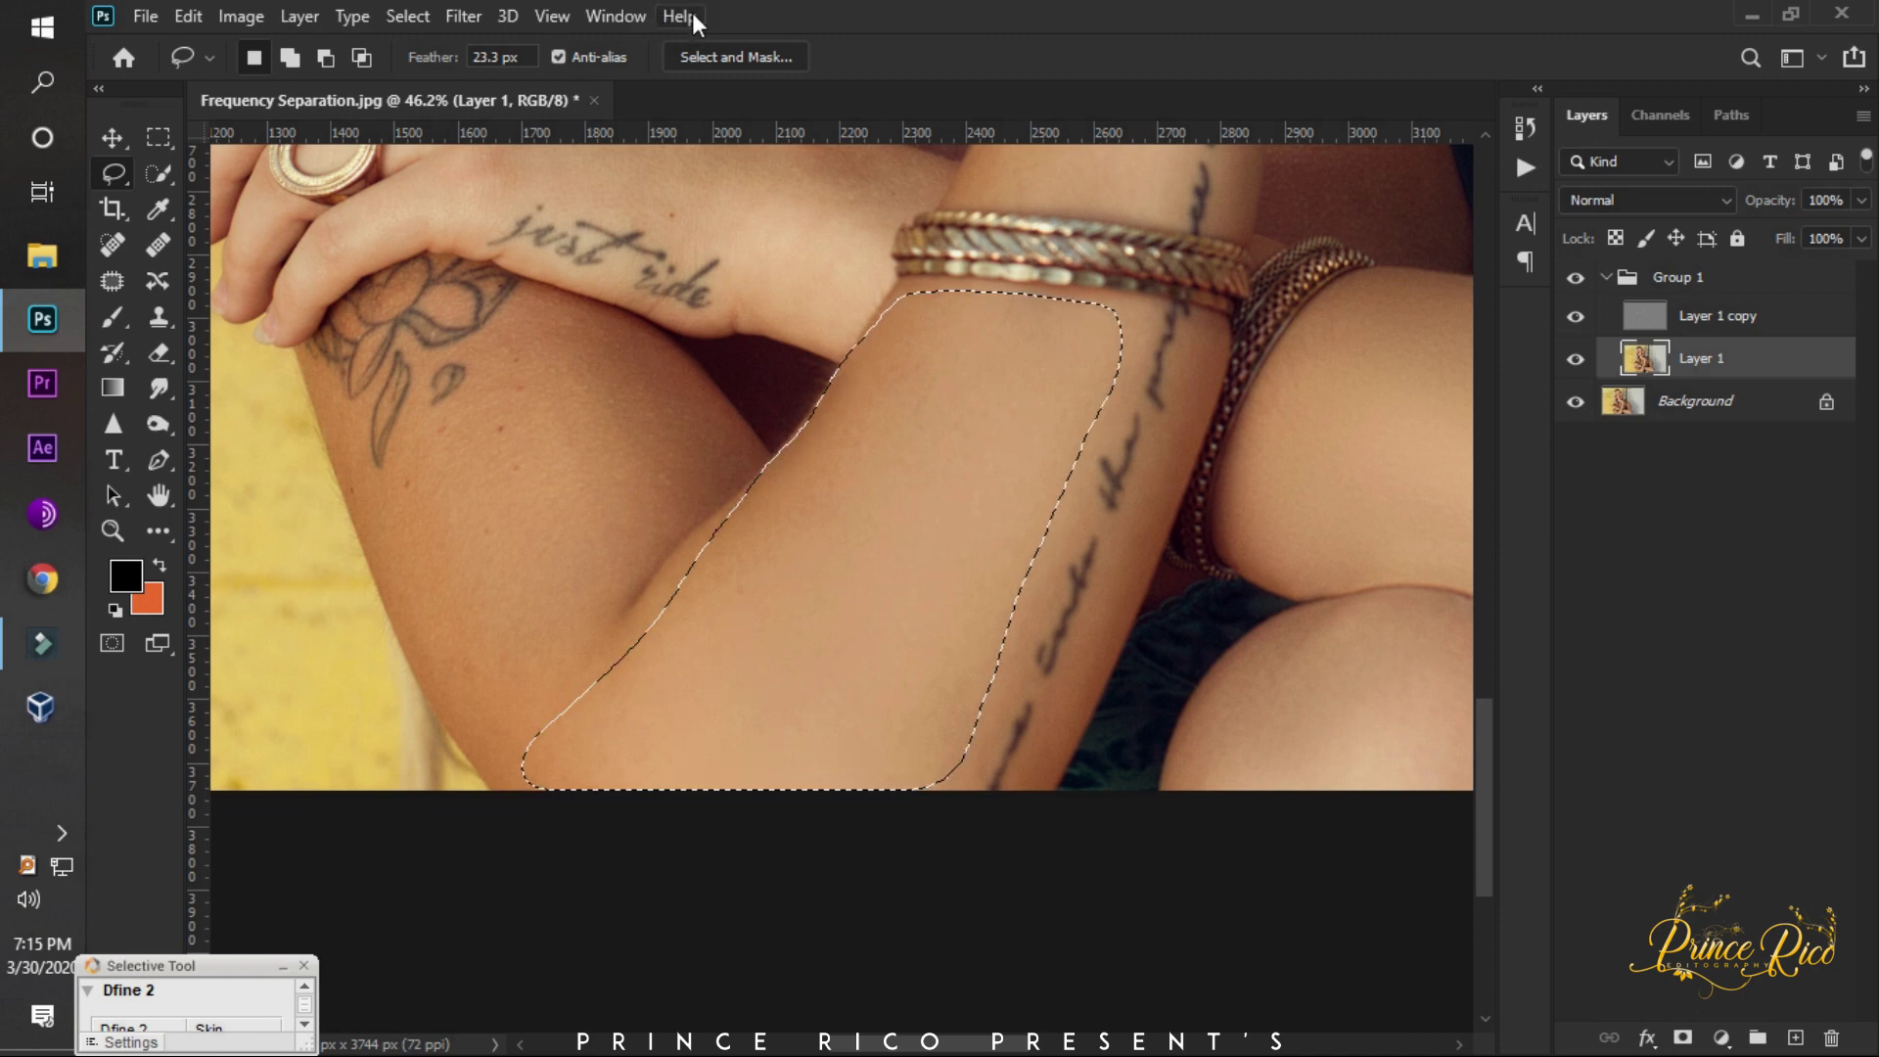
scroll(607, 421, "up", 2)
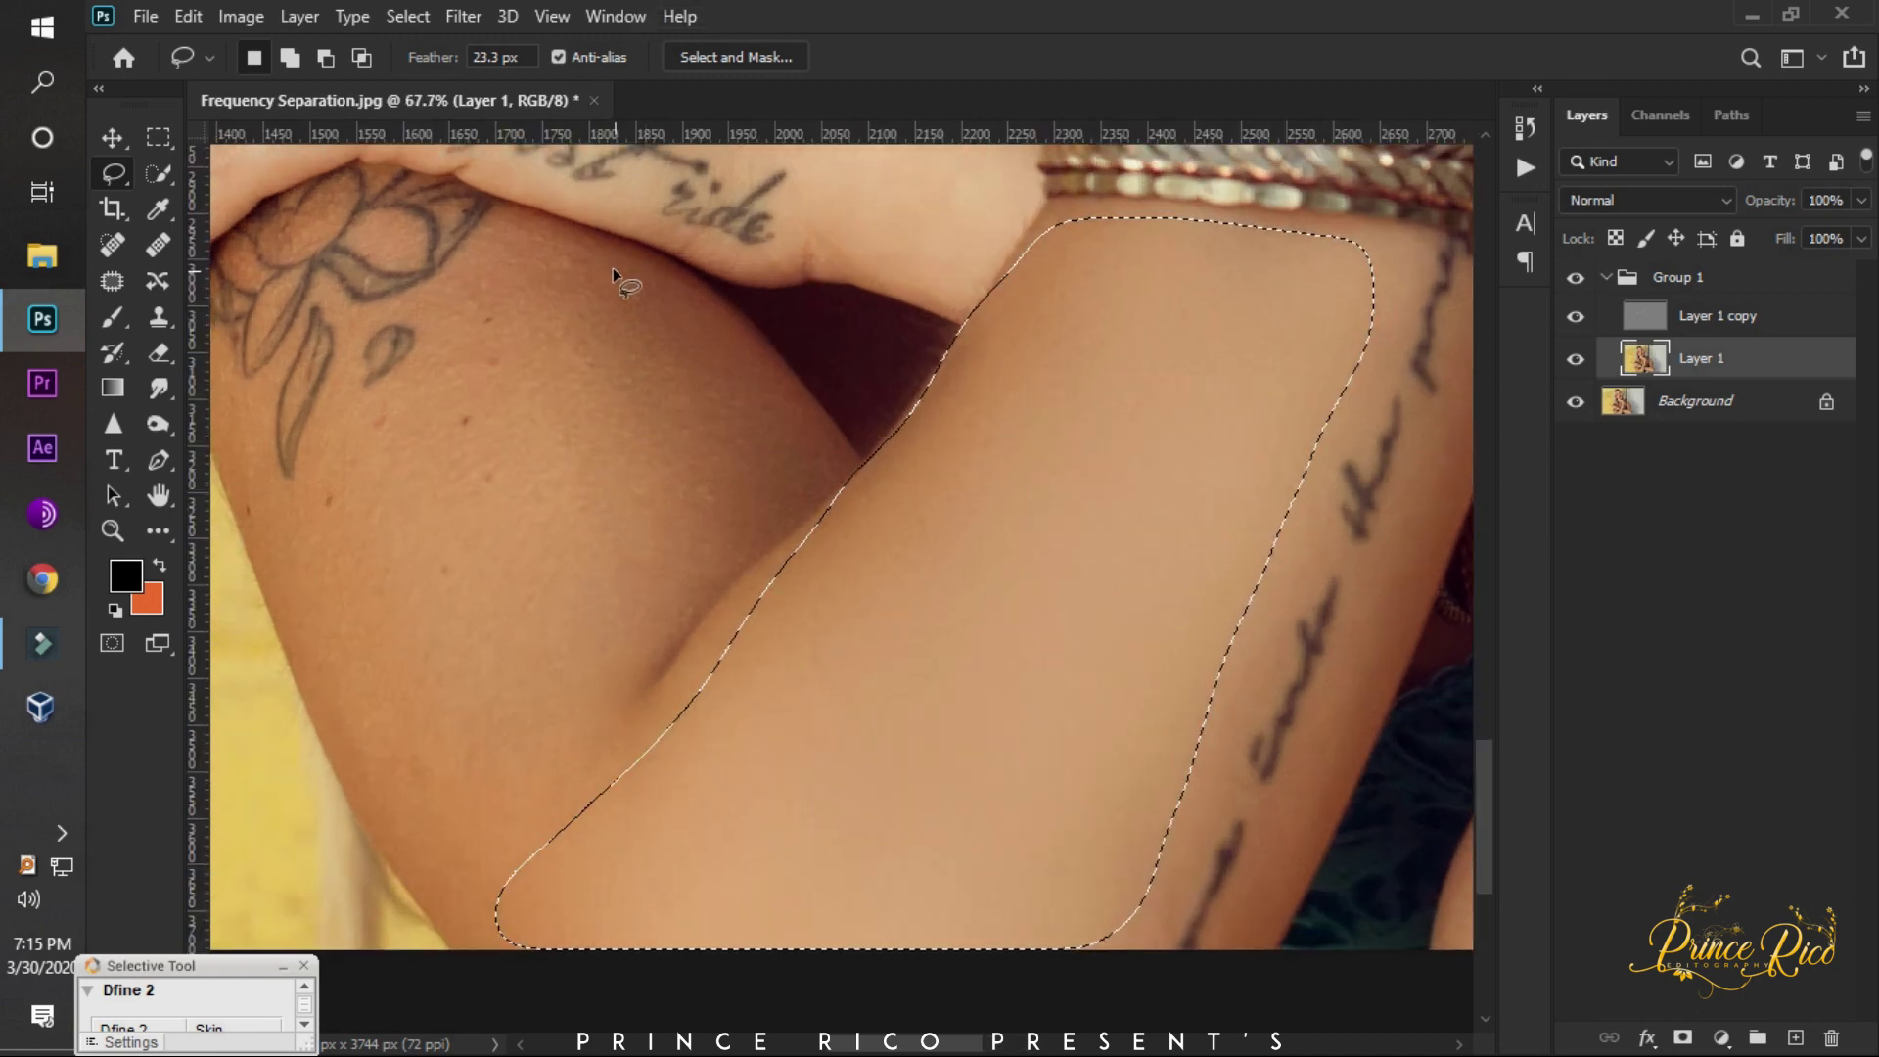
left_click_drag(519, 228, 385, 420)
mouse_move(301, 579)
left_mouse_down()
mouse_move(616, 237)
mouse_move(548, 225)
left_mouse_up()
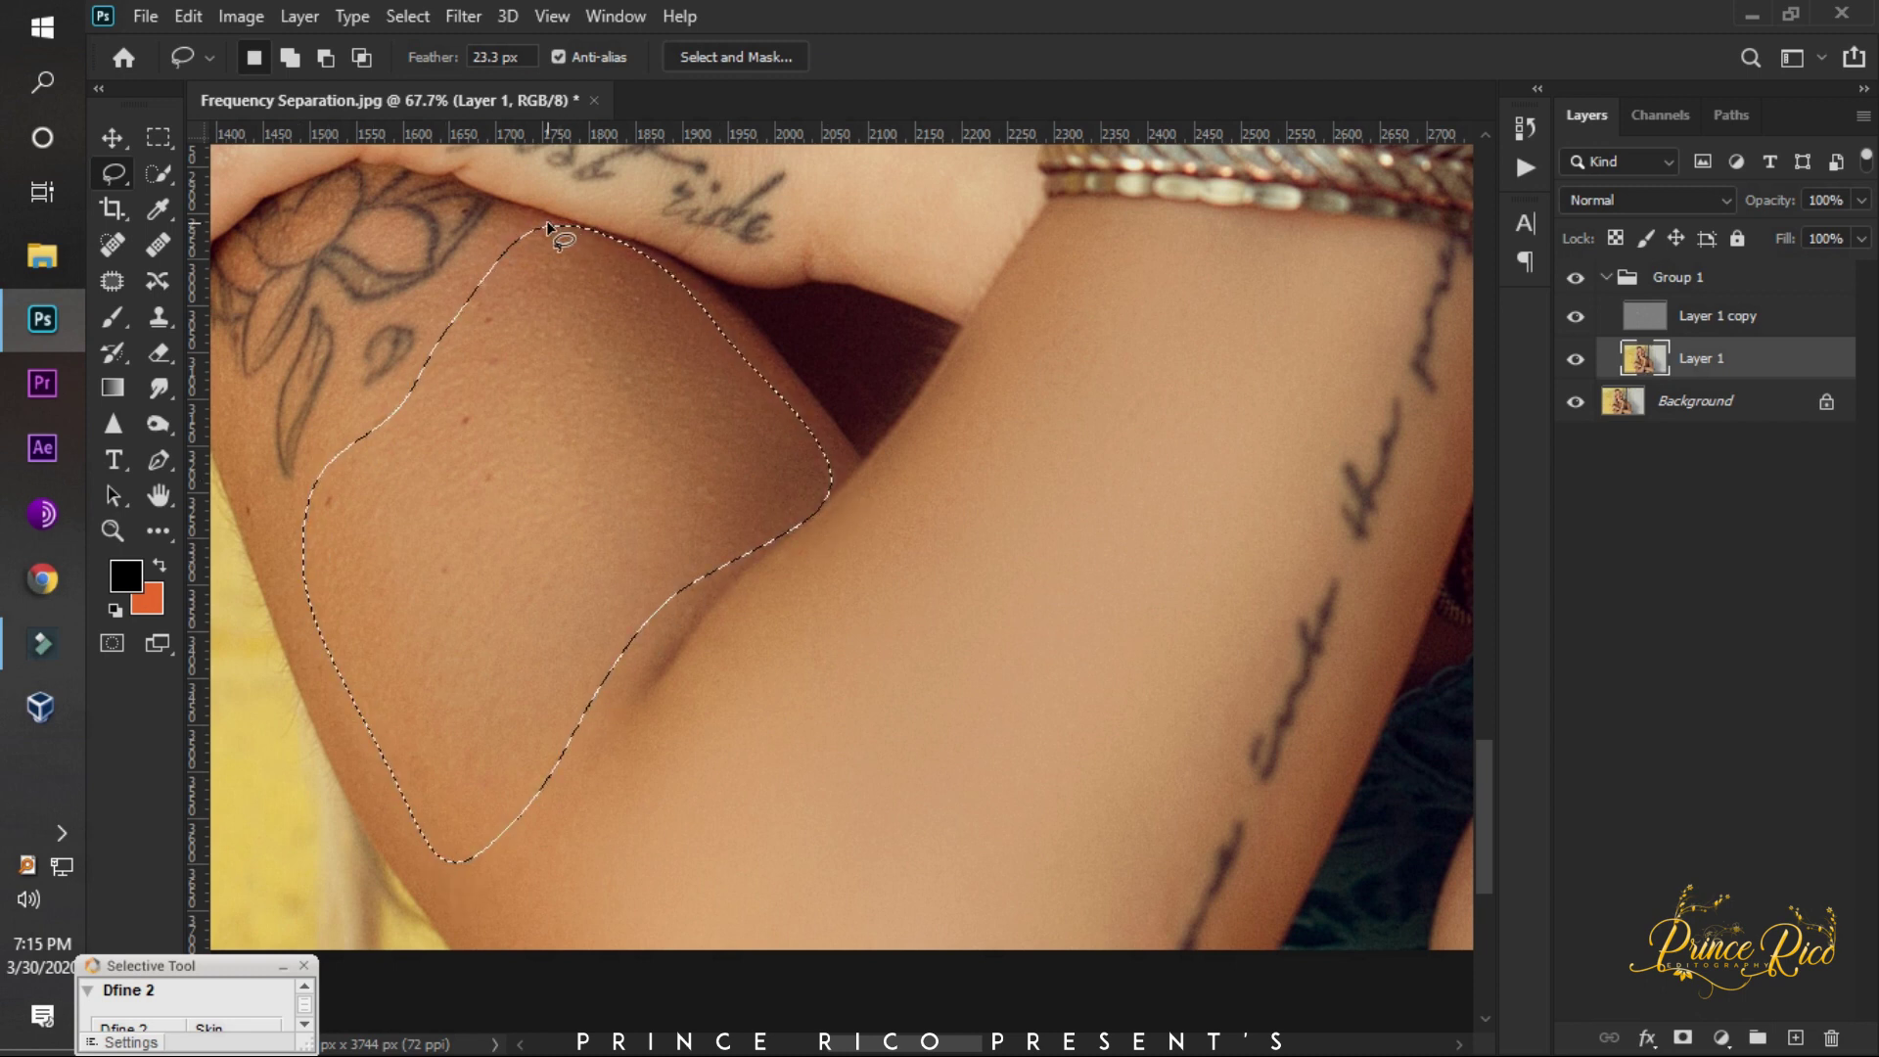
scroll(642, 600, "down", 2)
scroll(604, 600, "down", 2)
Lasso the back of the hand for smoothing.
scroll(826, 613, "down", 1)
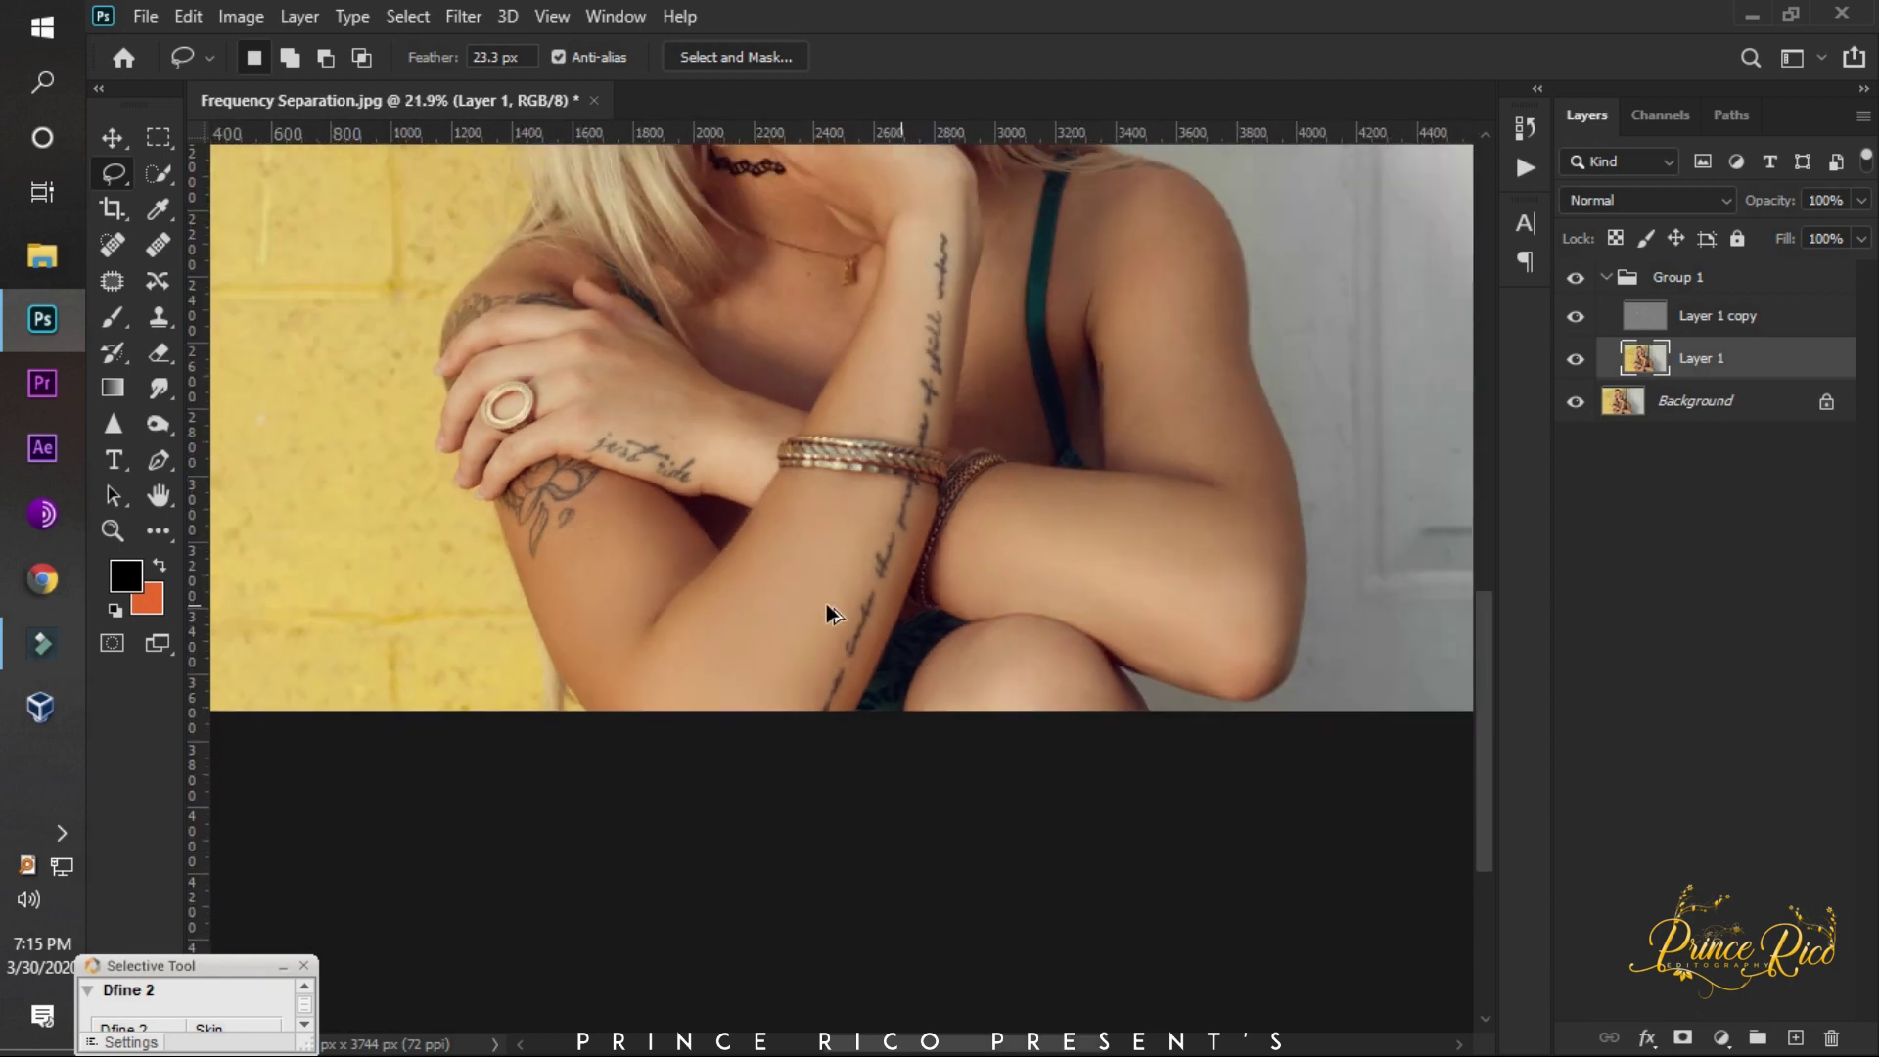
scroll(621, 326, "up", 2)
scroll(619, 332, "up", 1)
scroll(618, 334, "up", 1)
mouse_move(615, 329)
left_mouse_down()
mouse_move(560, 590)
mouse_move(710, 617)
mouse_move(896, 715)
mouse_move(1076, 627)
mouse_move(1098, 585)
left_mouse_up()
left_click_drag(650, 337, 656, 337)
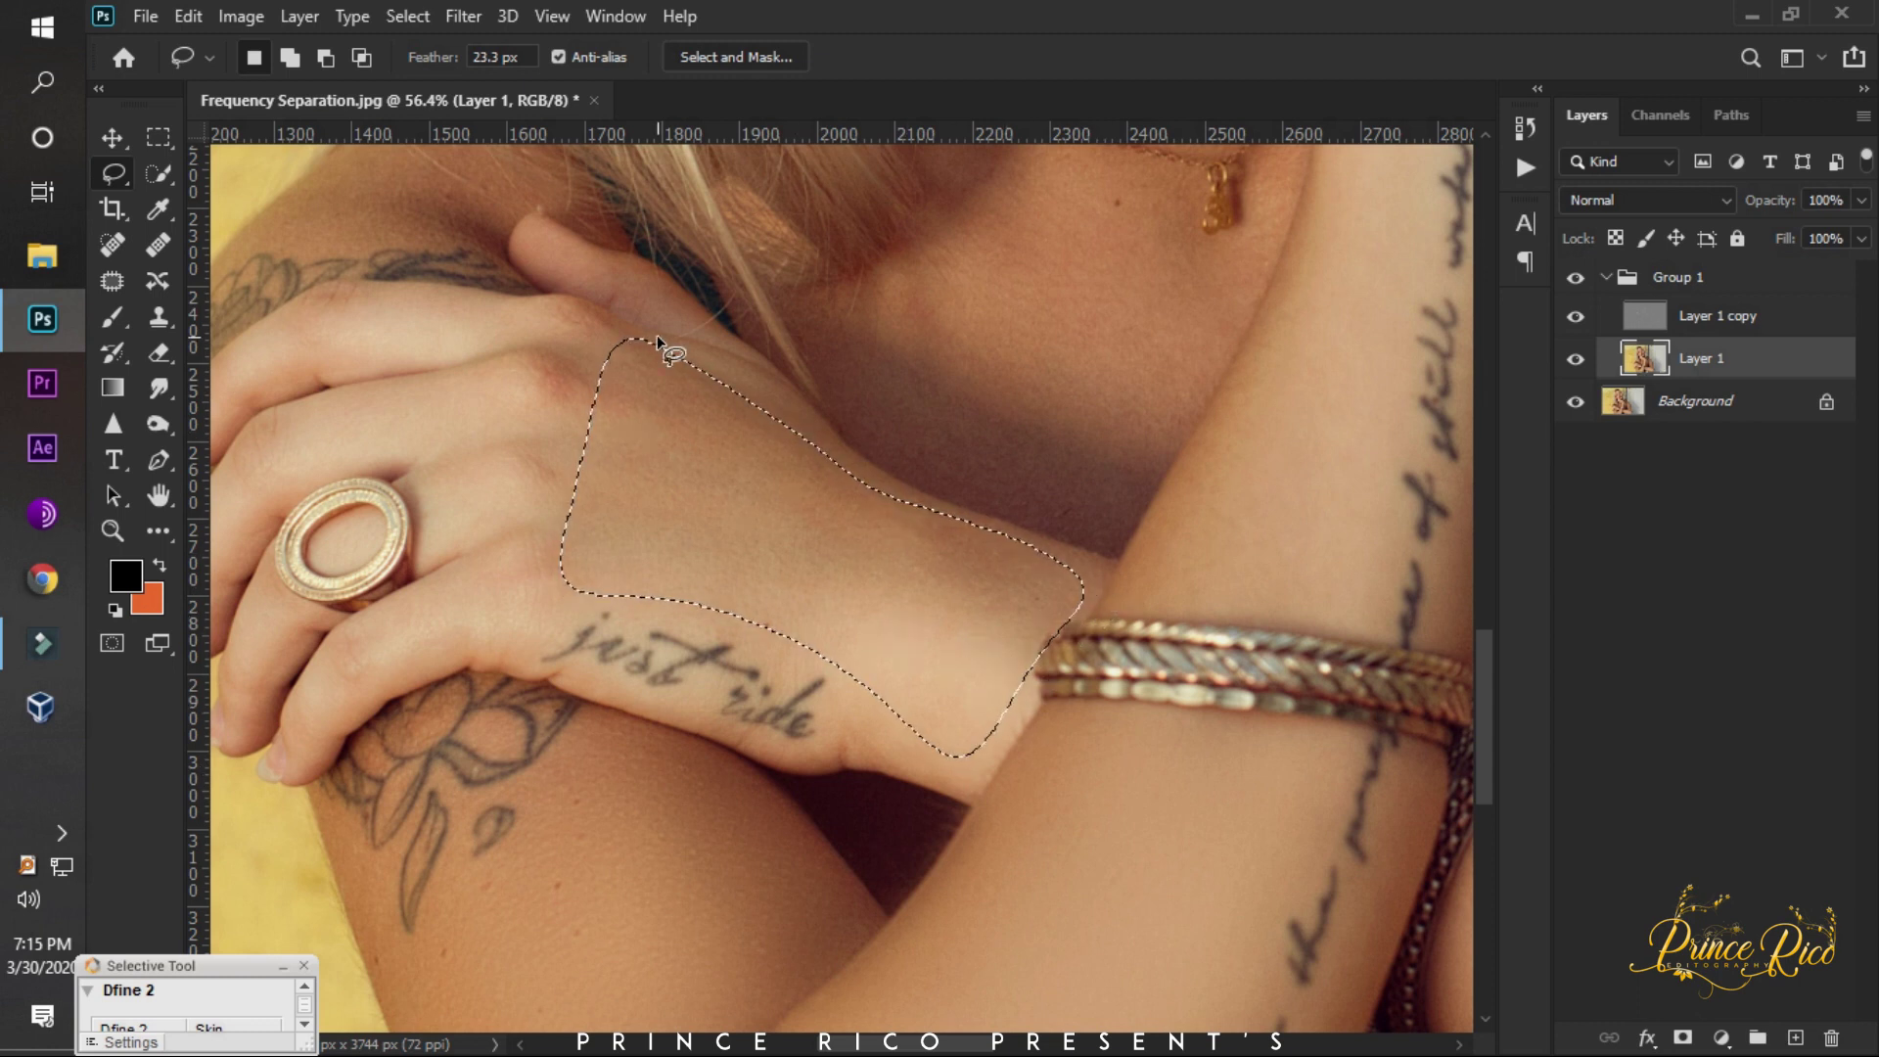
Lasso the raised forearm above the bracelet and the shadowed neck skin.
scroll(955, 309, "down", 5)
scroll(969, 460, "up", 4)
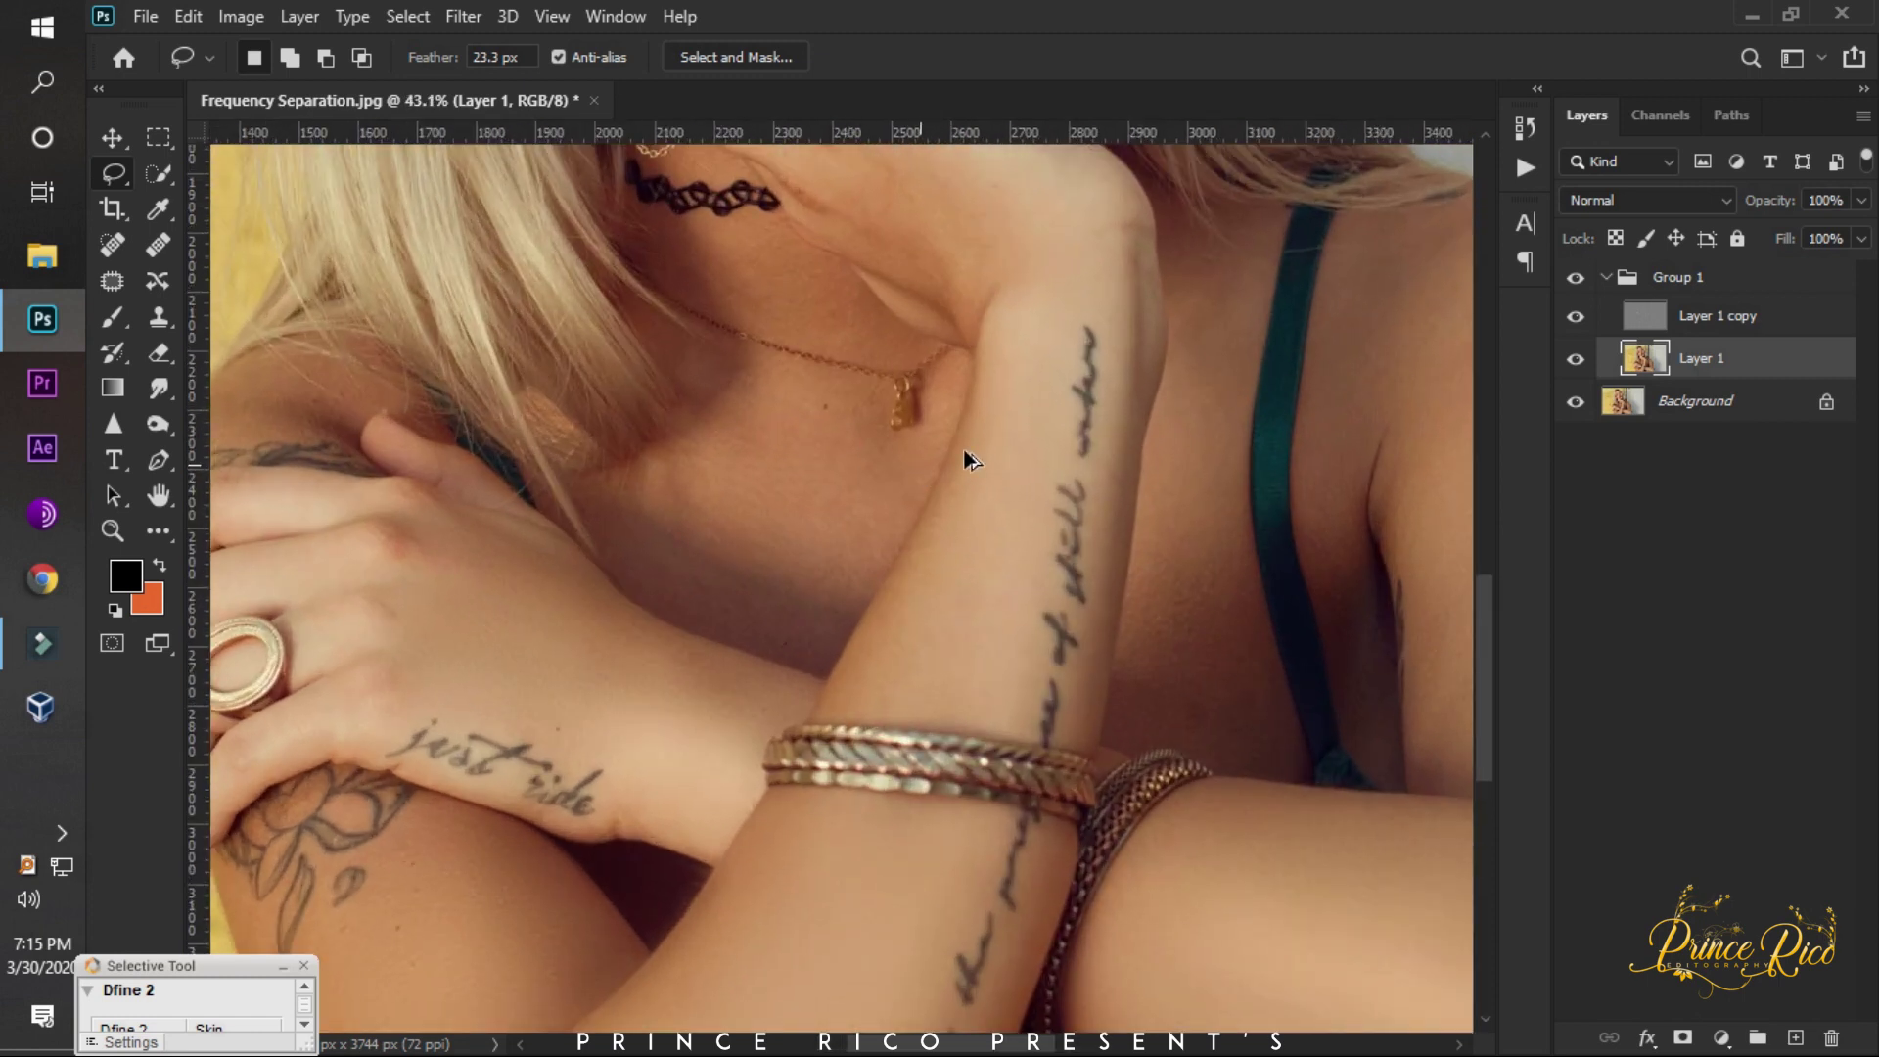
scroll(969, 460, "up", 1)
mouse_move(1095, 261)
left_mouse_down()
mouse_move(1024, 790)
mouse_move(795, 770)
left_mouse_up()
left_click_drag(903, 583, 1043, 201)
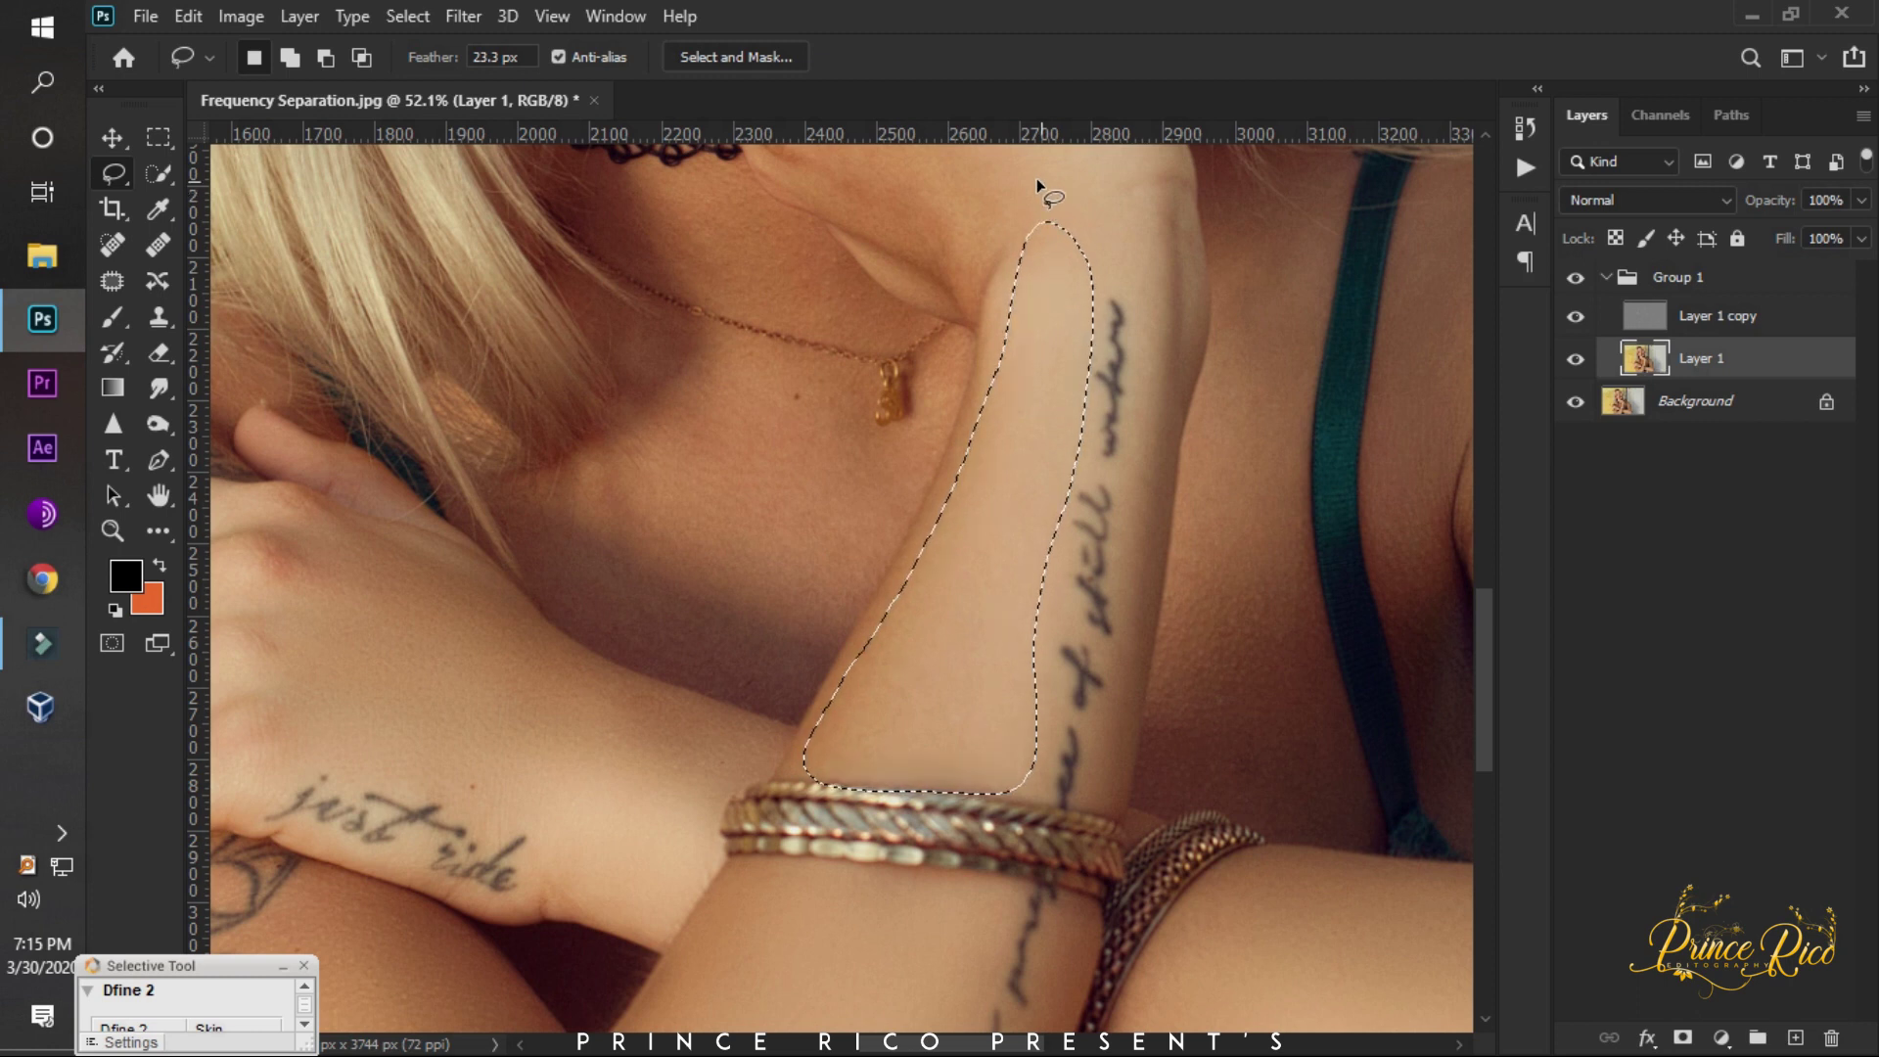
mouse_move(650, 320)
left_mouse_down()
mouse_move(795, 377)
mouse_move(862, 450)
left_mouse_up()
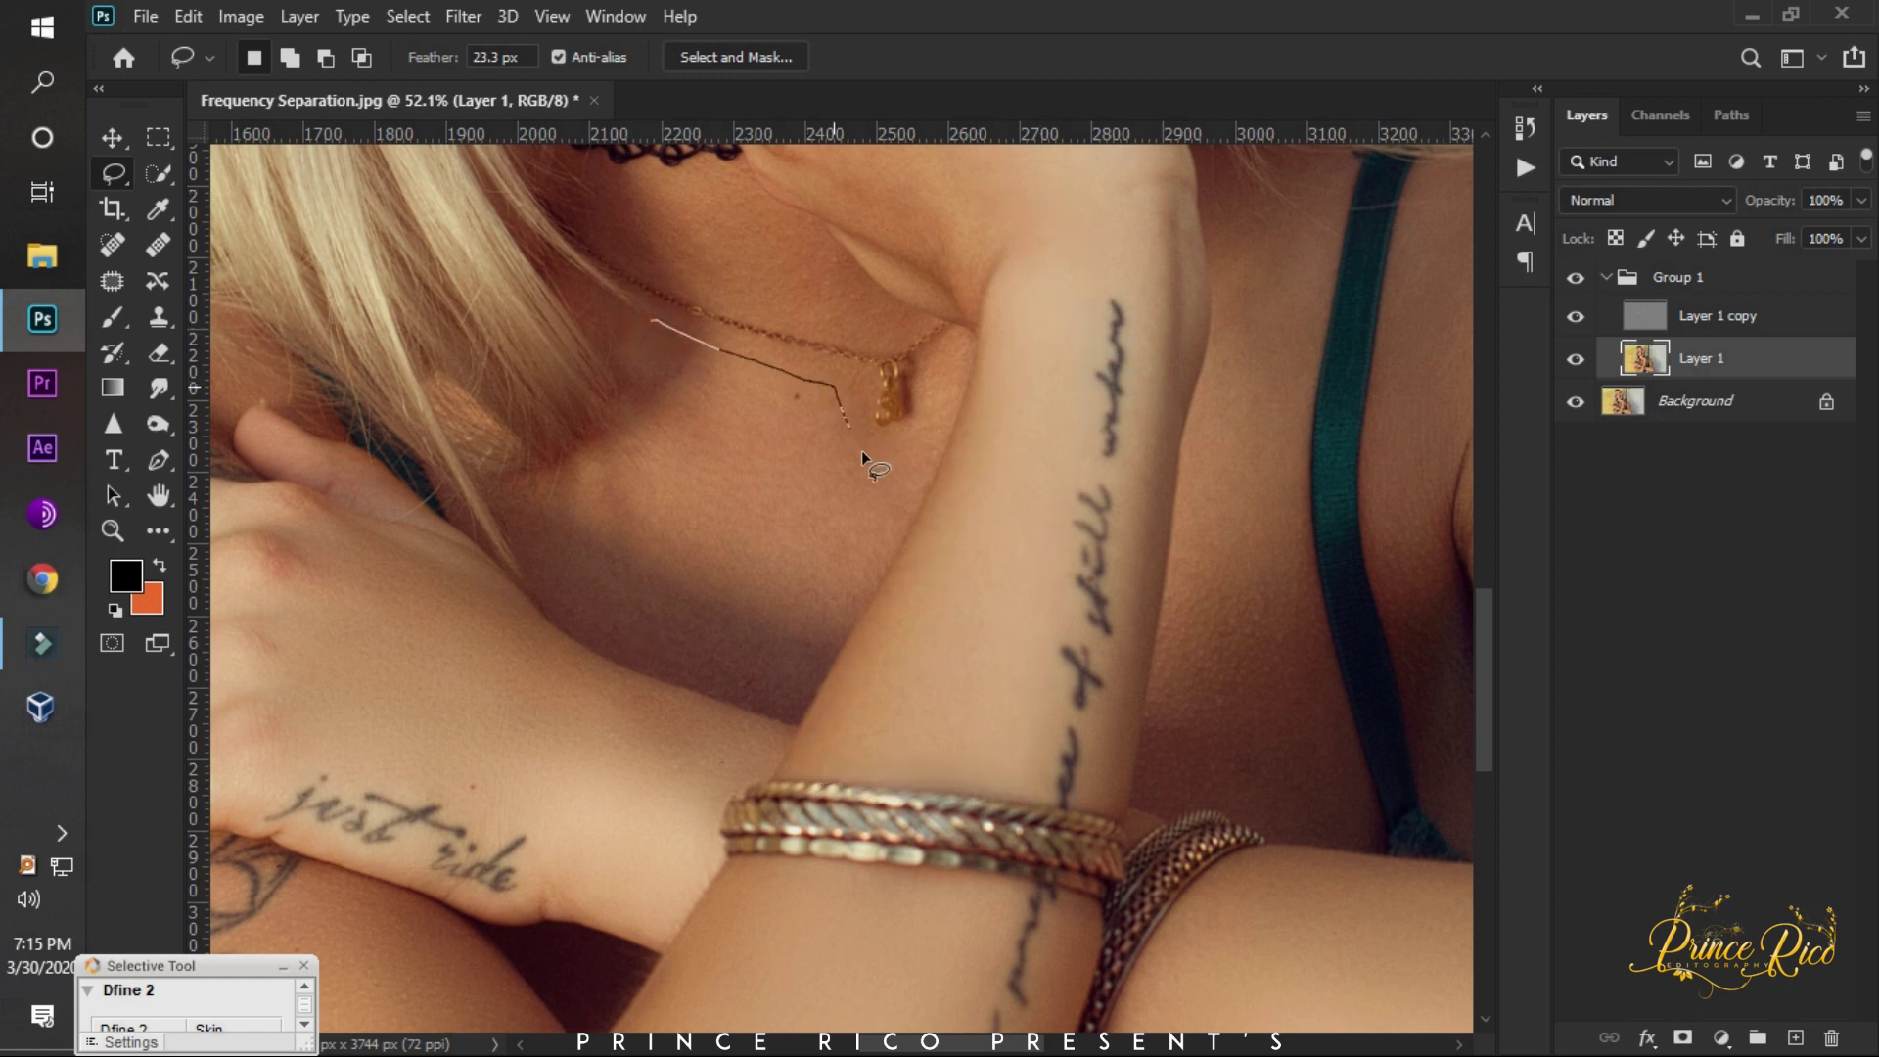
left_click_drag(813, 636, 623, 316)
Lasso the skin beside the strap, then drop that selection.
scroll(889, 533, "up", 1)
scroll(587, 528, "down", 2)
scroll(923, 411, "down", 3)
scroll(860, 258, "up", 2)
mouse_move(859, 225)
left_mouse_down()
mouse_move(801, 529)
mouse_move(664, 920)
mouse_move(658, 767)
mouse_move(713, 447)
left_mouse_up()
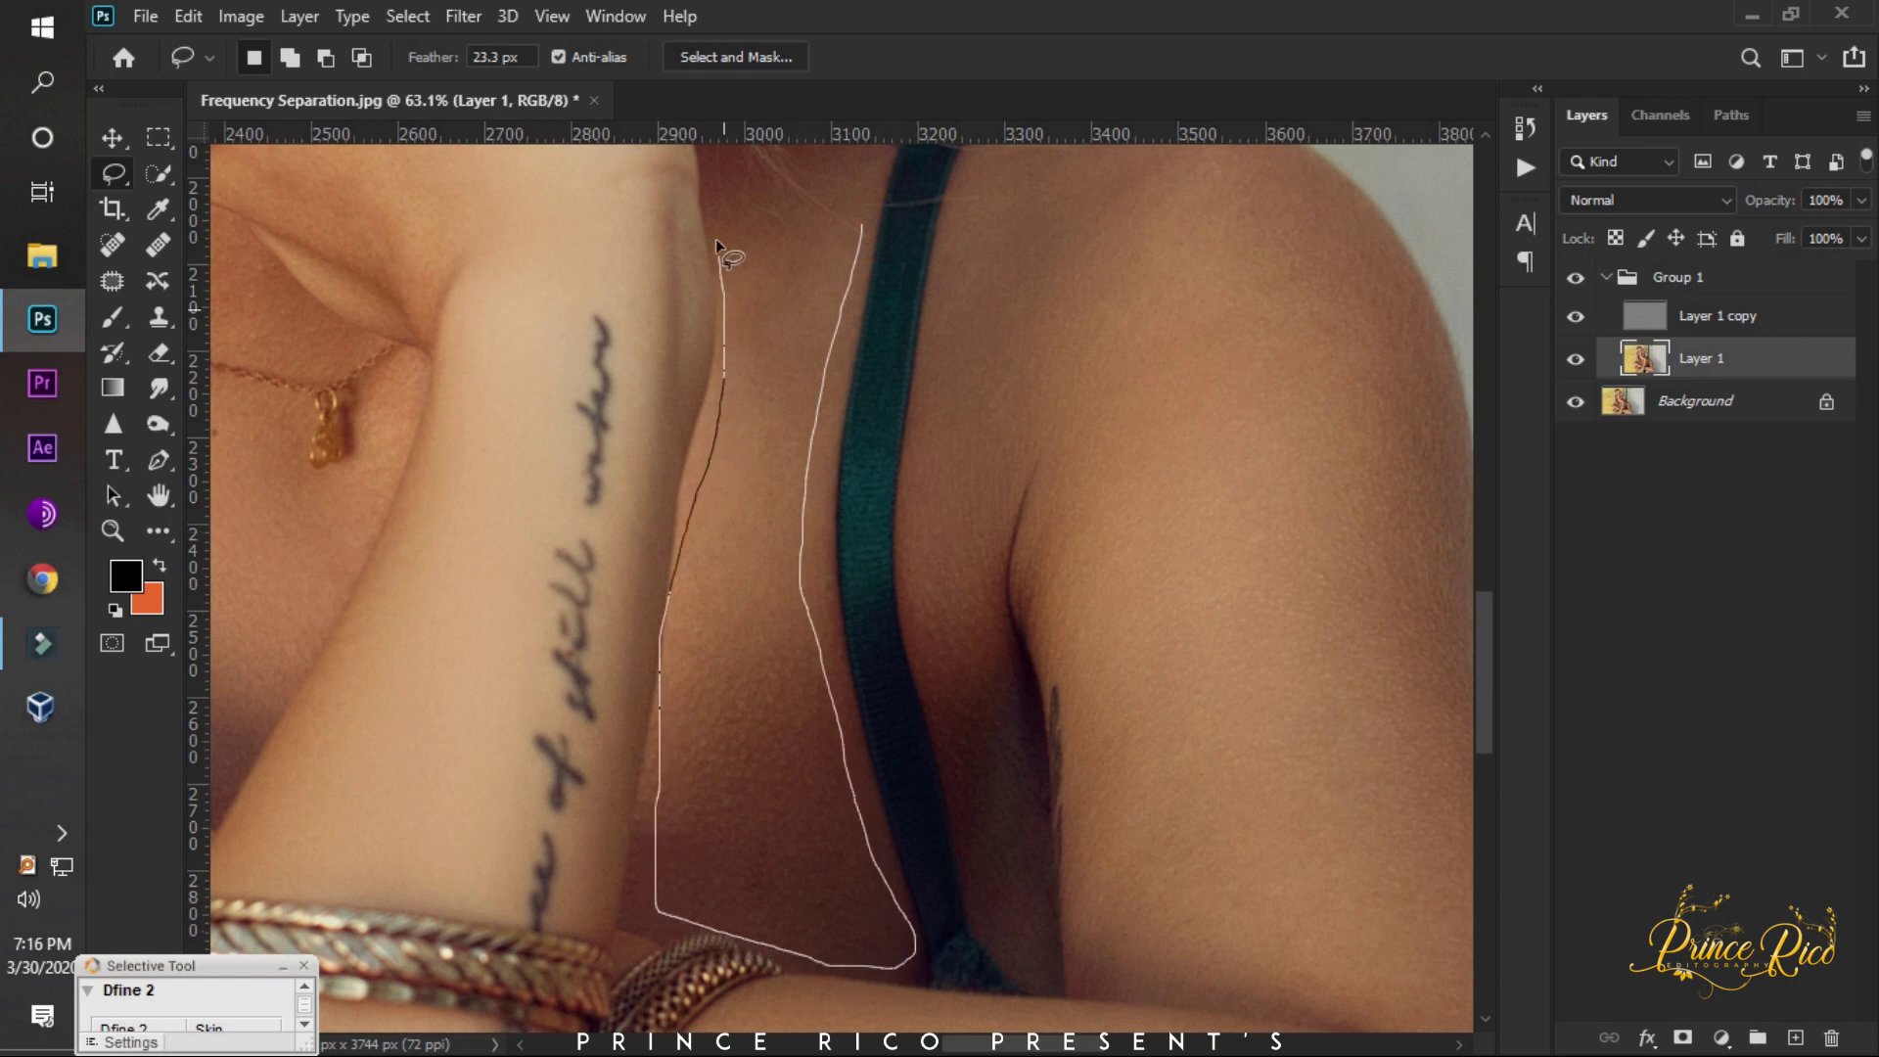
left_click_drag(717, 243, 820, 177)
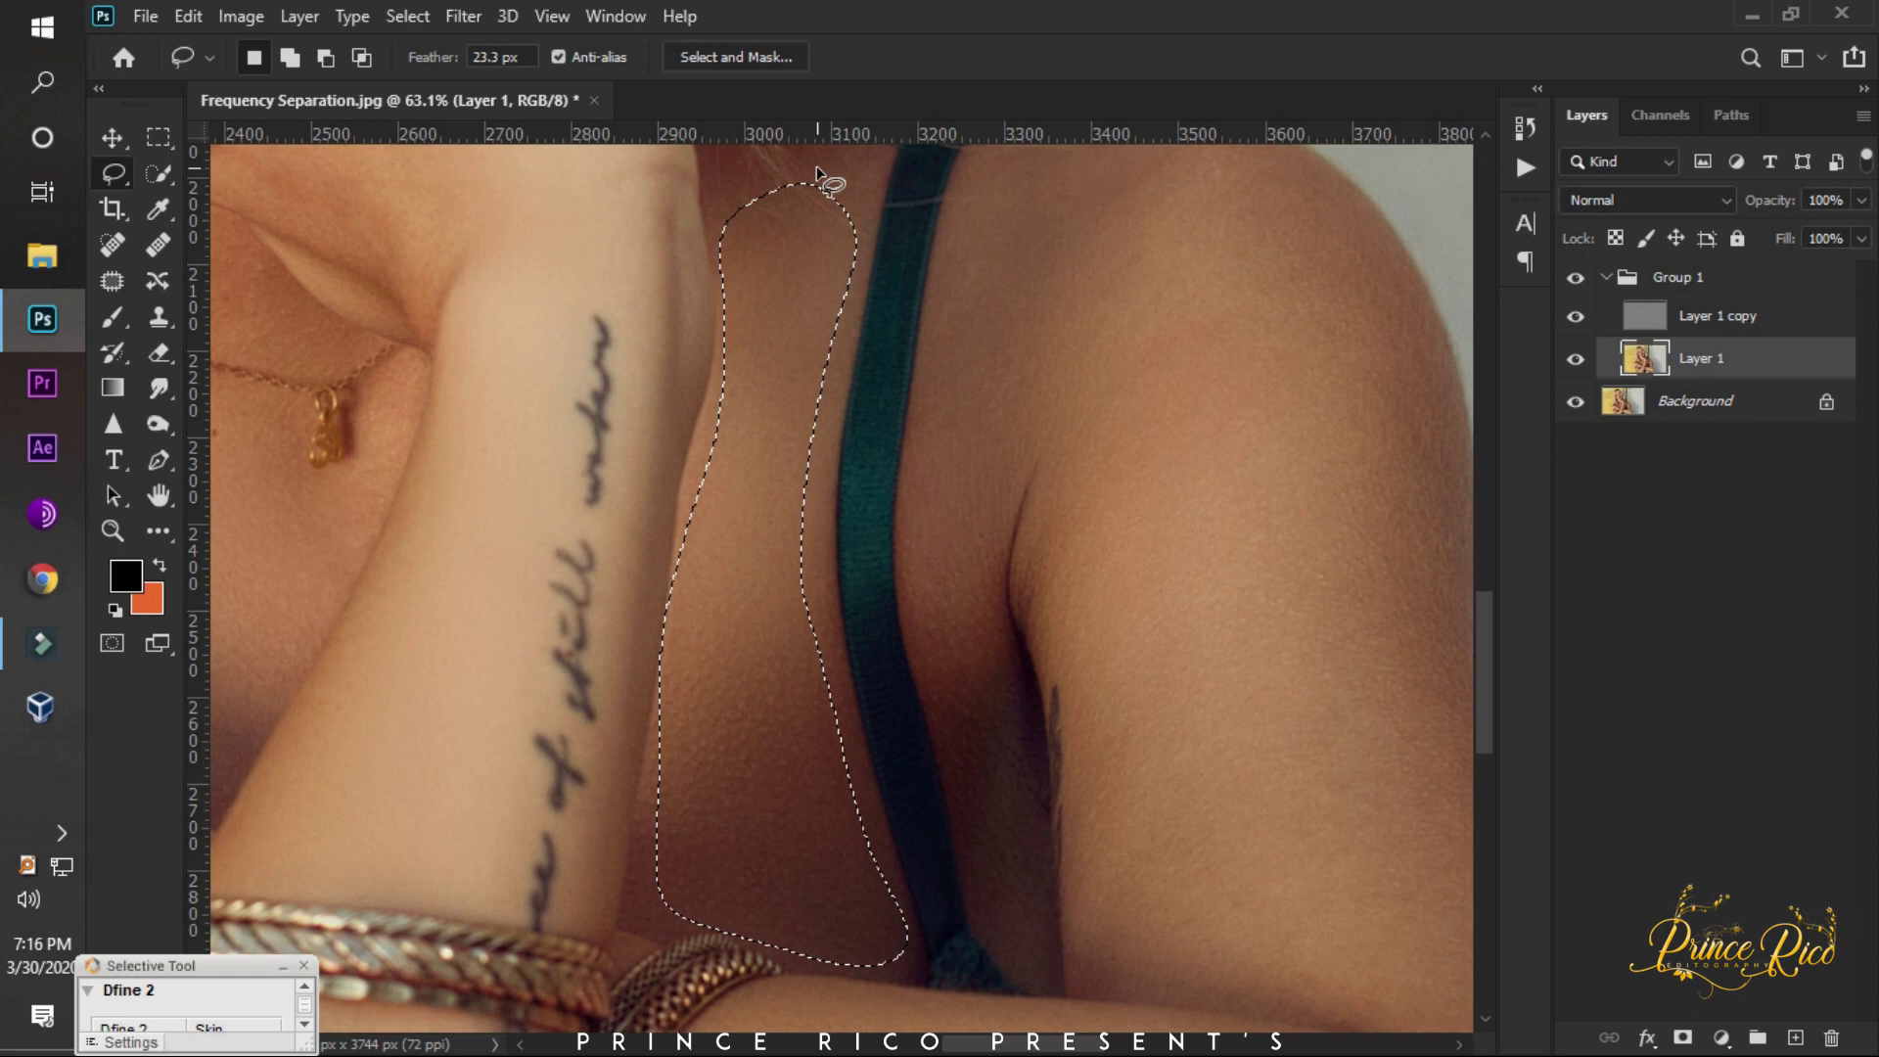
left_click(943, 298)
Outline the shoulder and upper arm beside the strap.
scroll(803, 574, "down", 3)
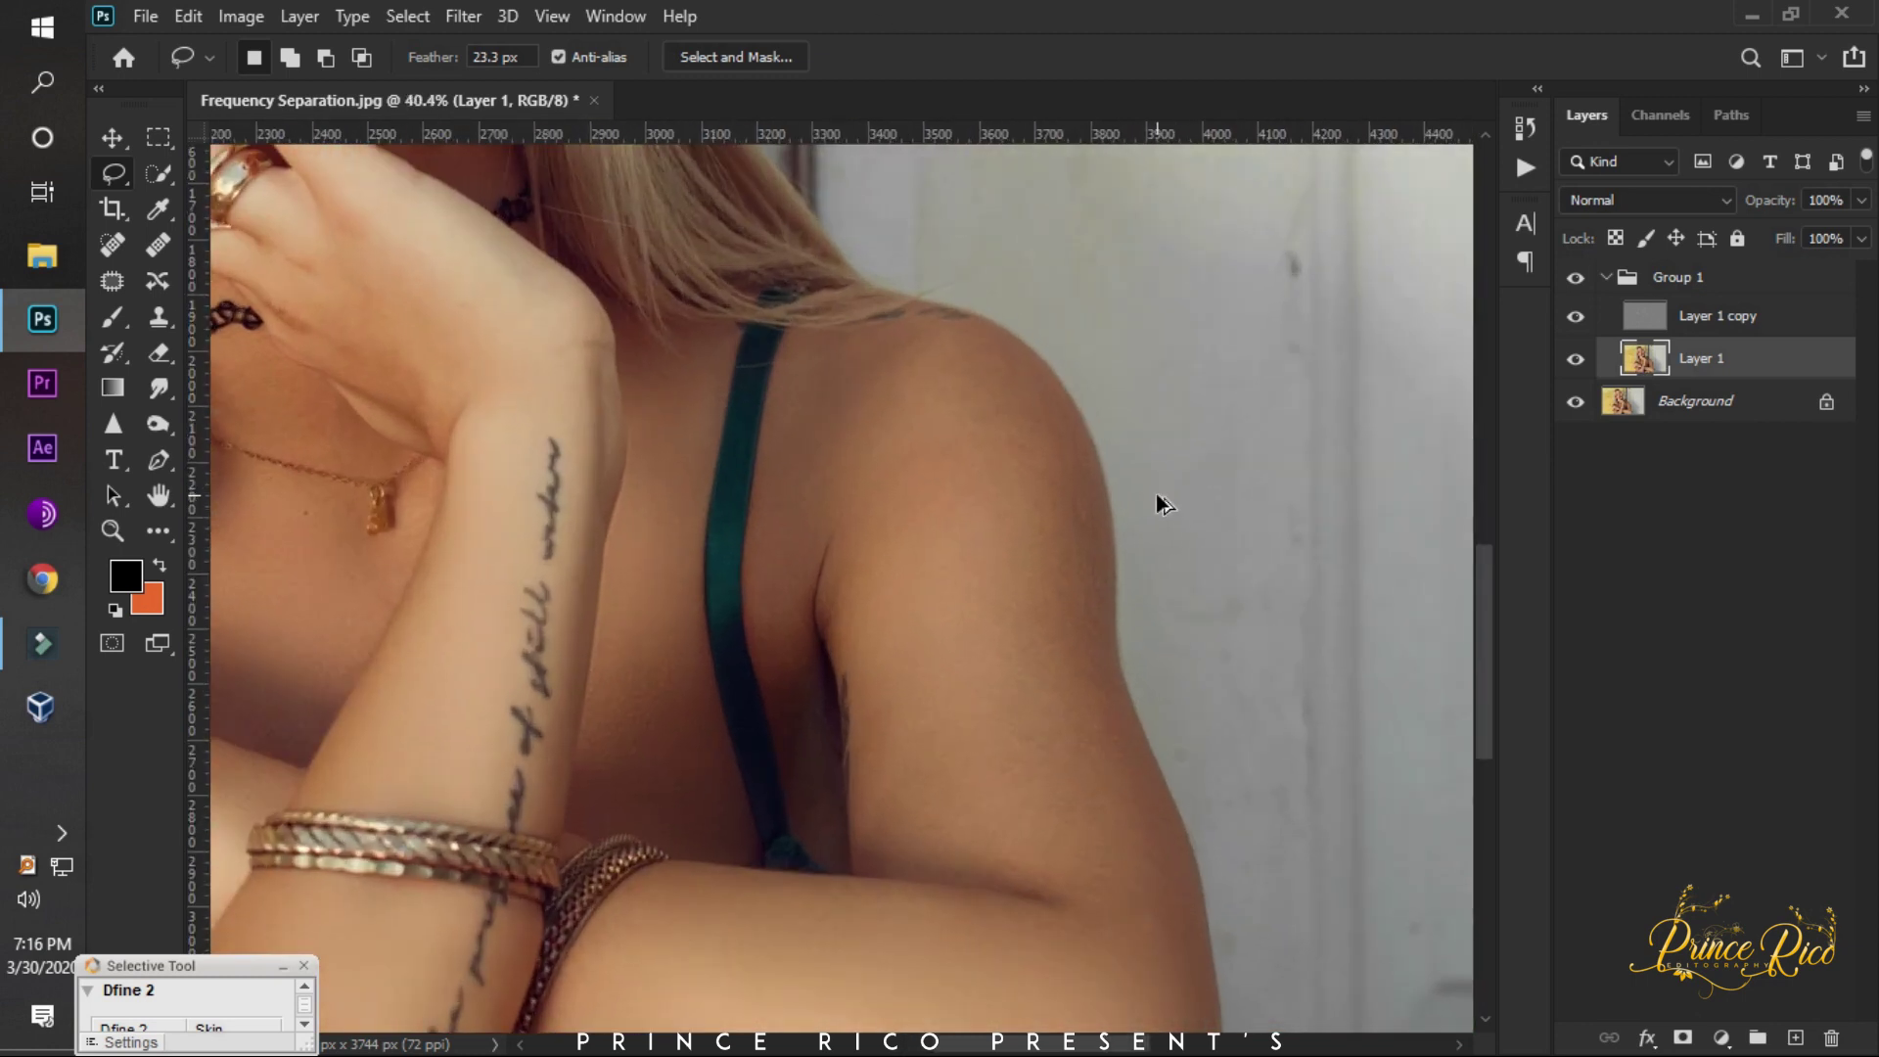
left_click_drag(836, 326, 842, 578)
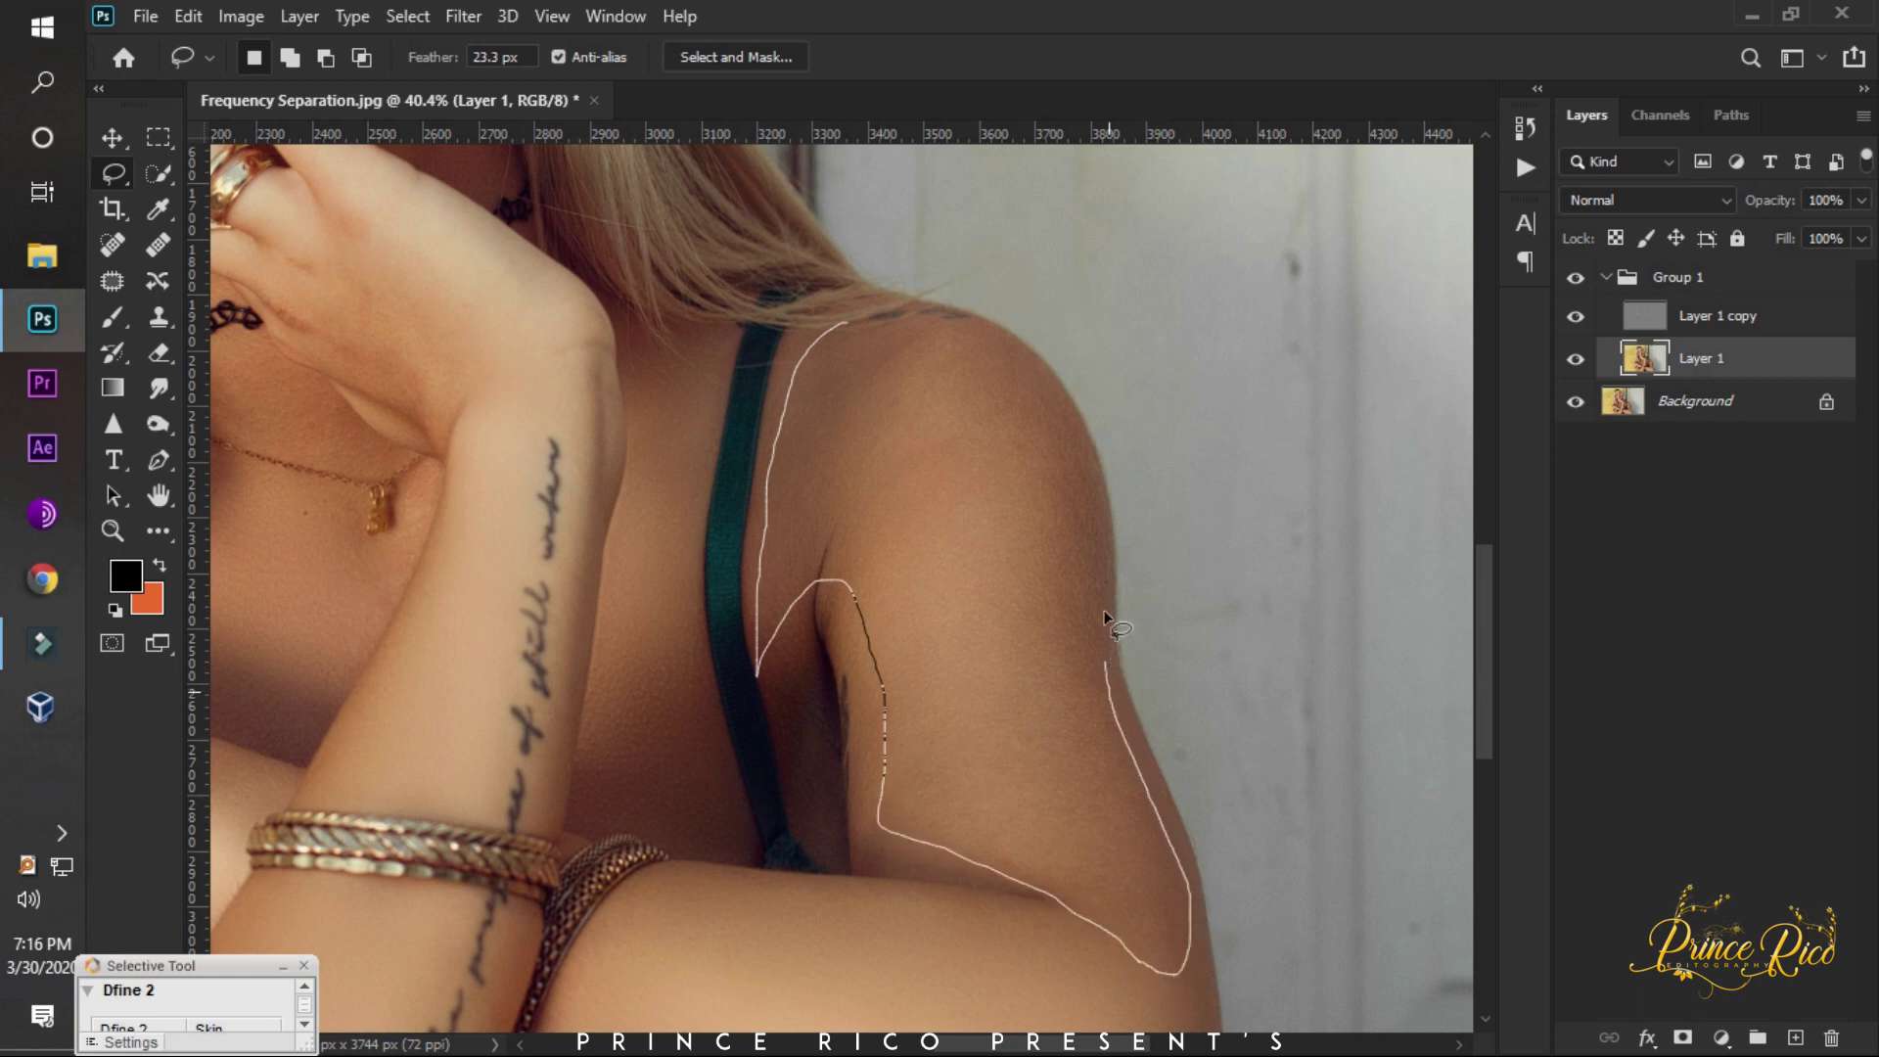
left_click_drag(938, 321, 838, 321)
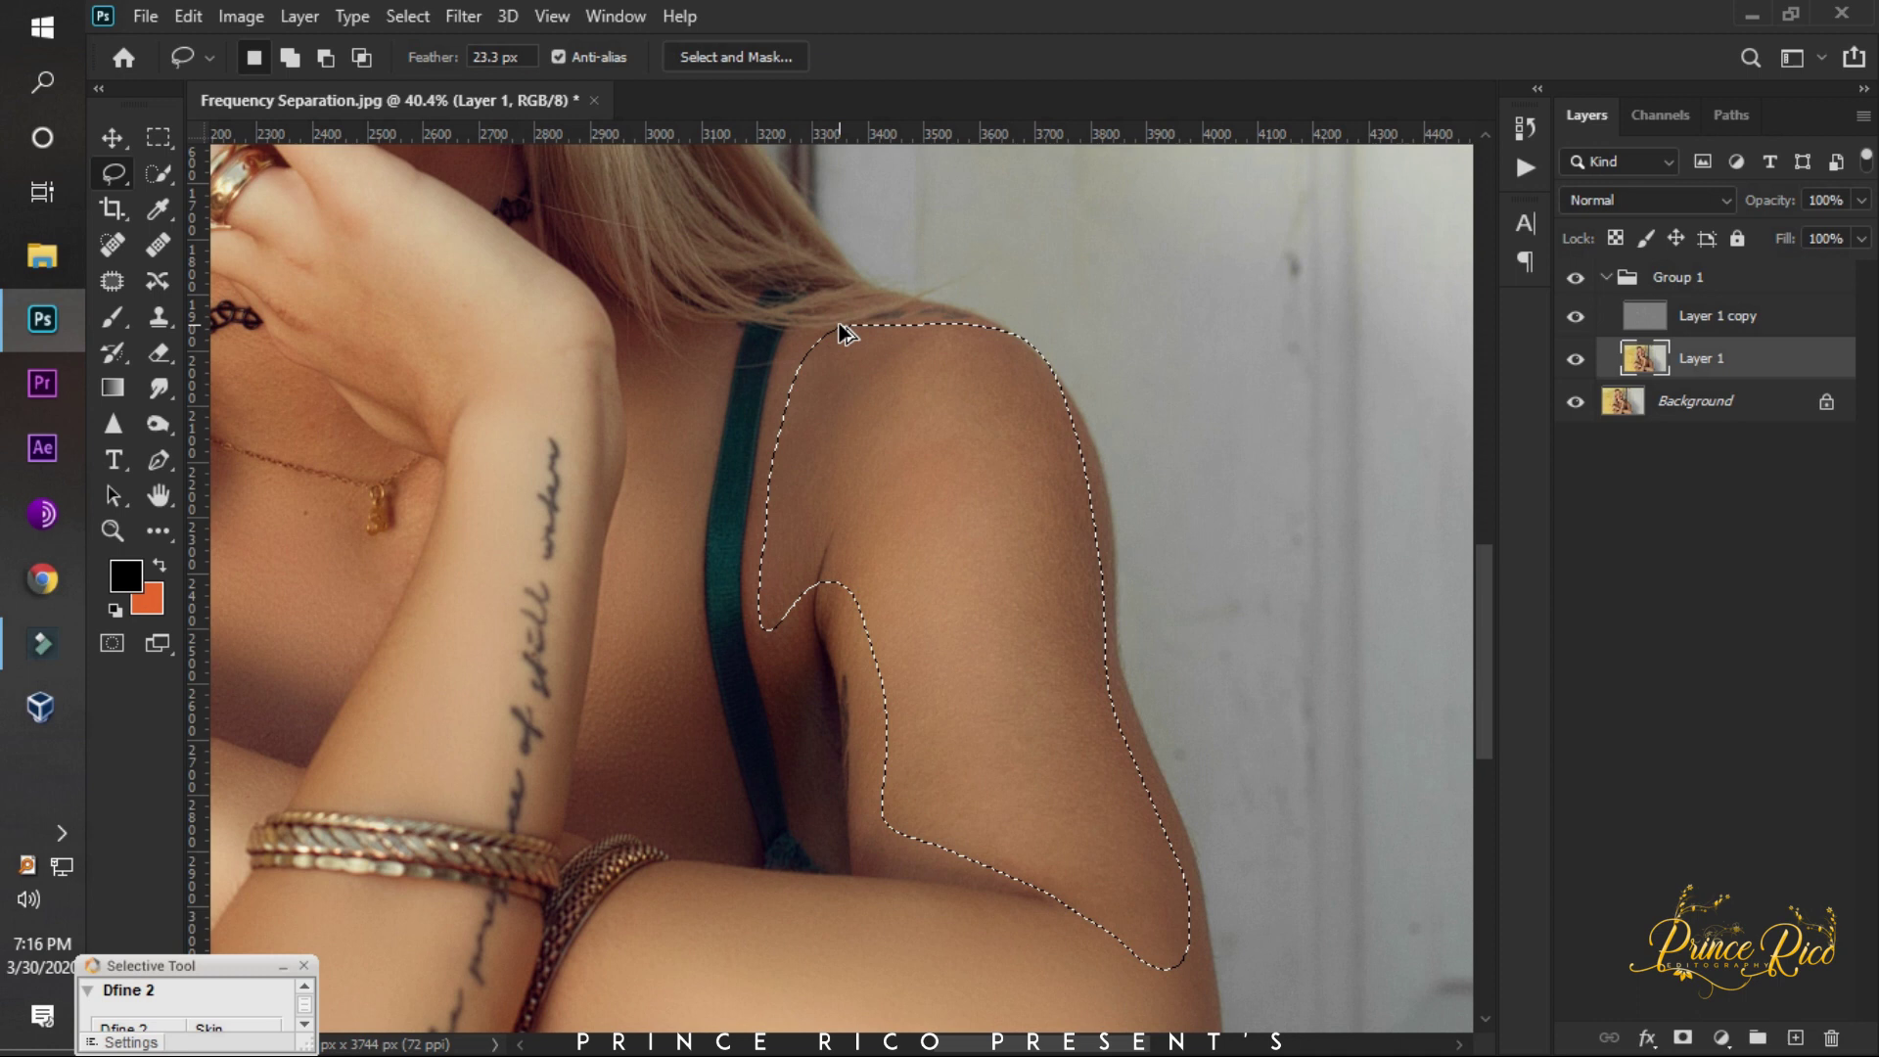
Collapse Group 1, add an empty layer above it, and check the Apply Image settings.
left_click(685, 401)
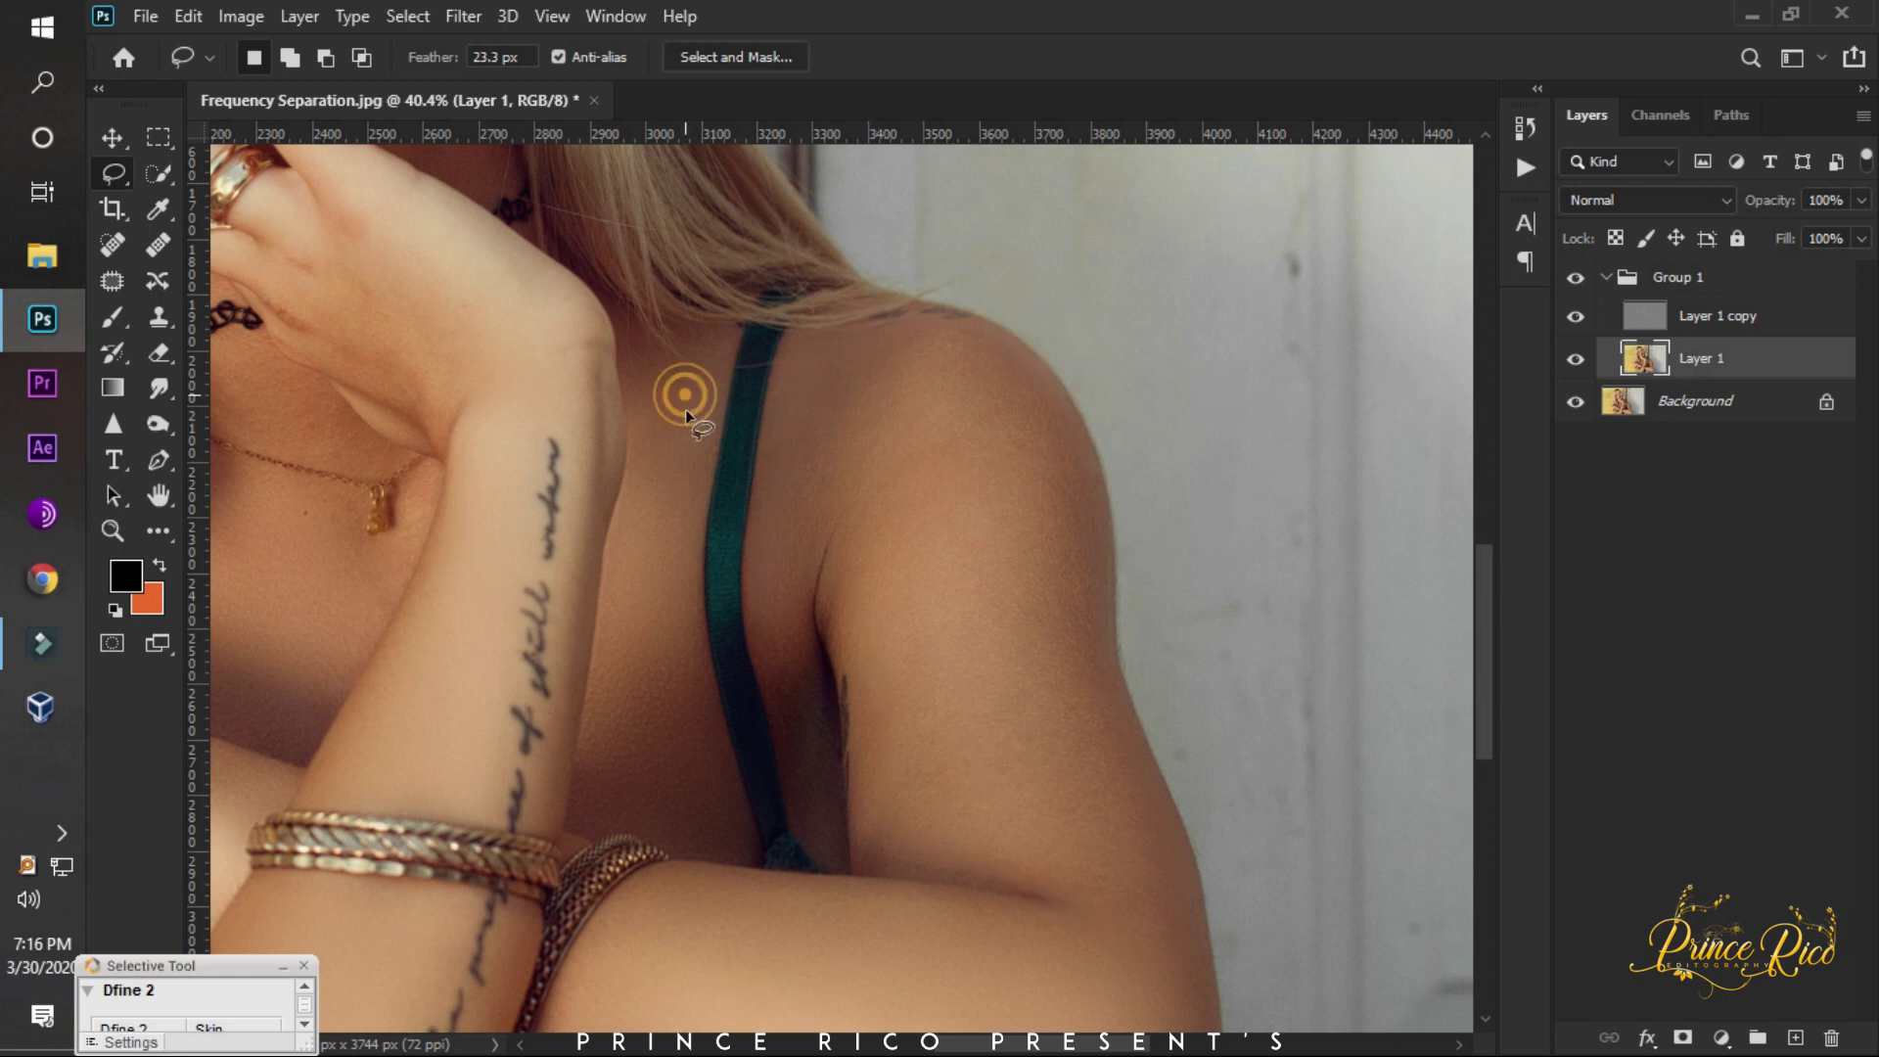
scroll(903, 553, "down", 3)
scroll(903, 553, "down", 2)
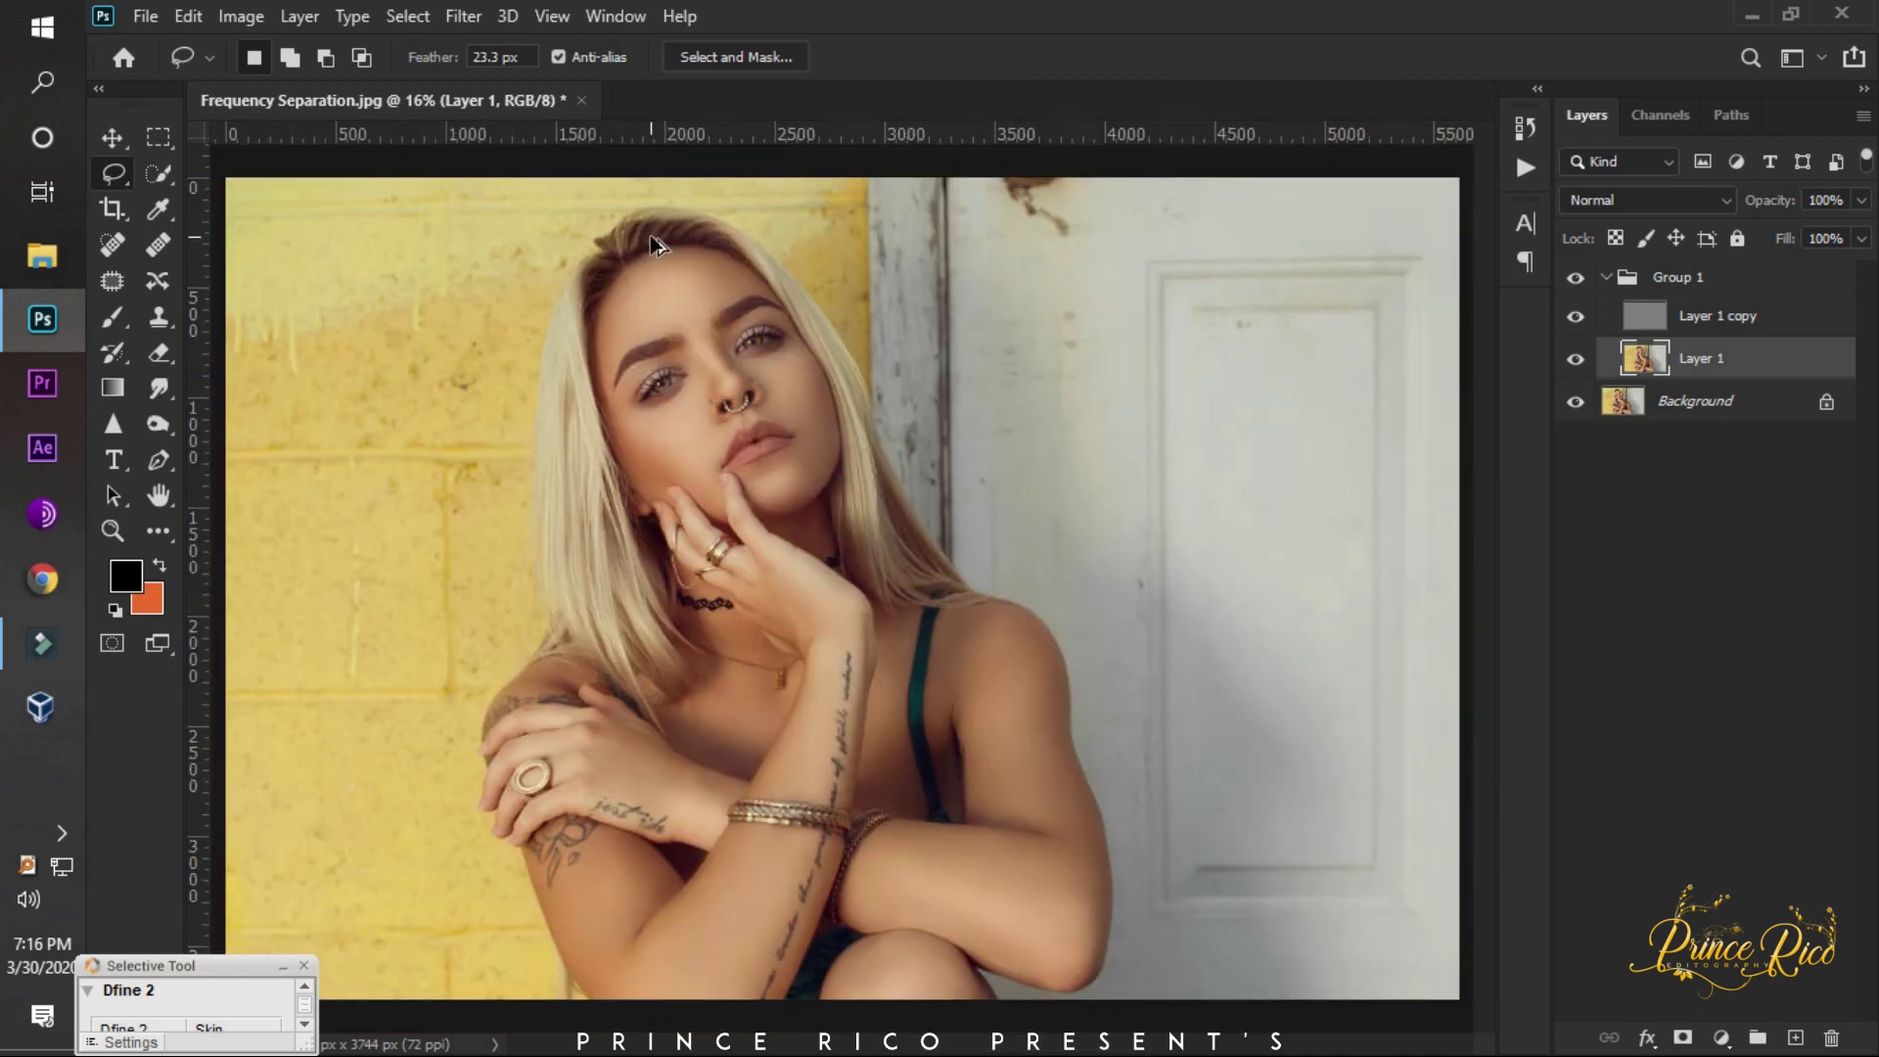
scroll(652, 253, "up", 1)
scroll(654, 267, "up", 1)
scroll(955, 490, "down", 1)
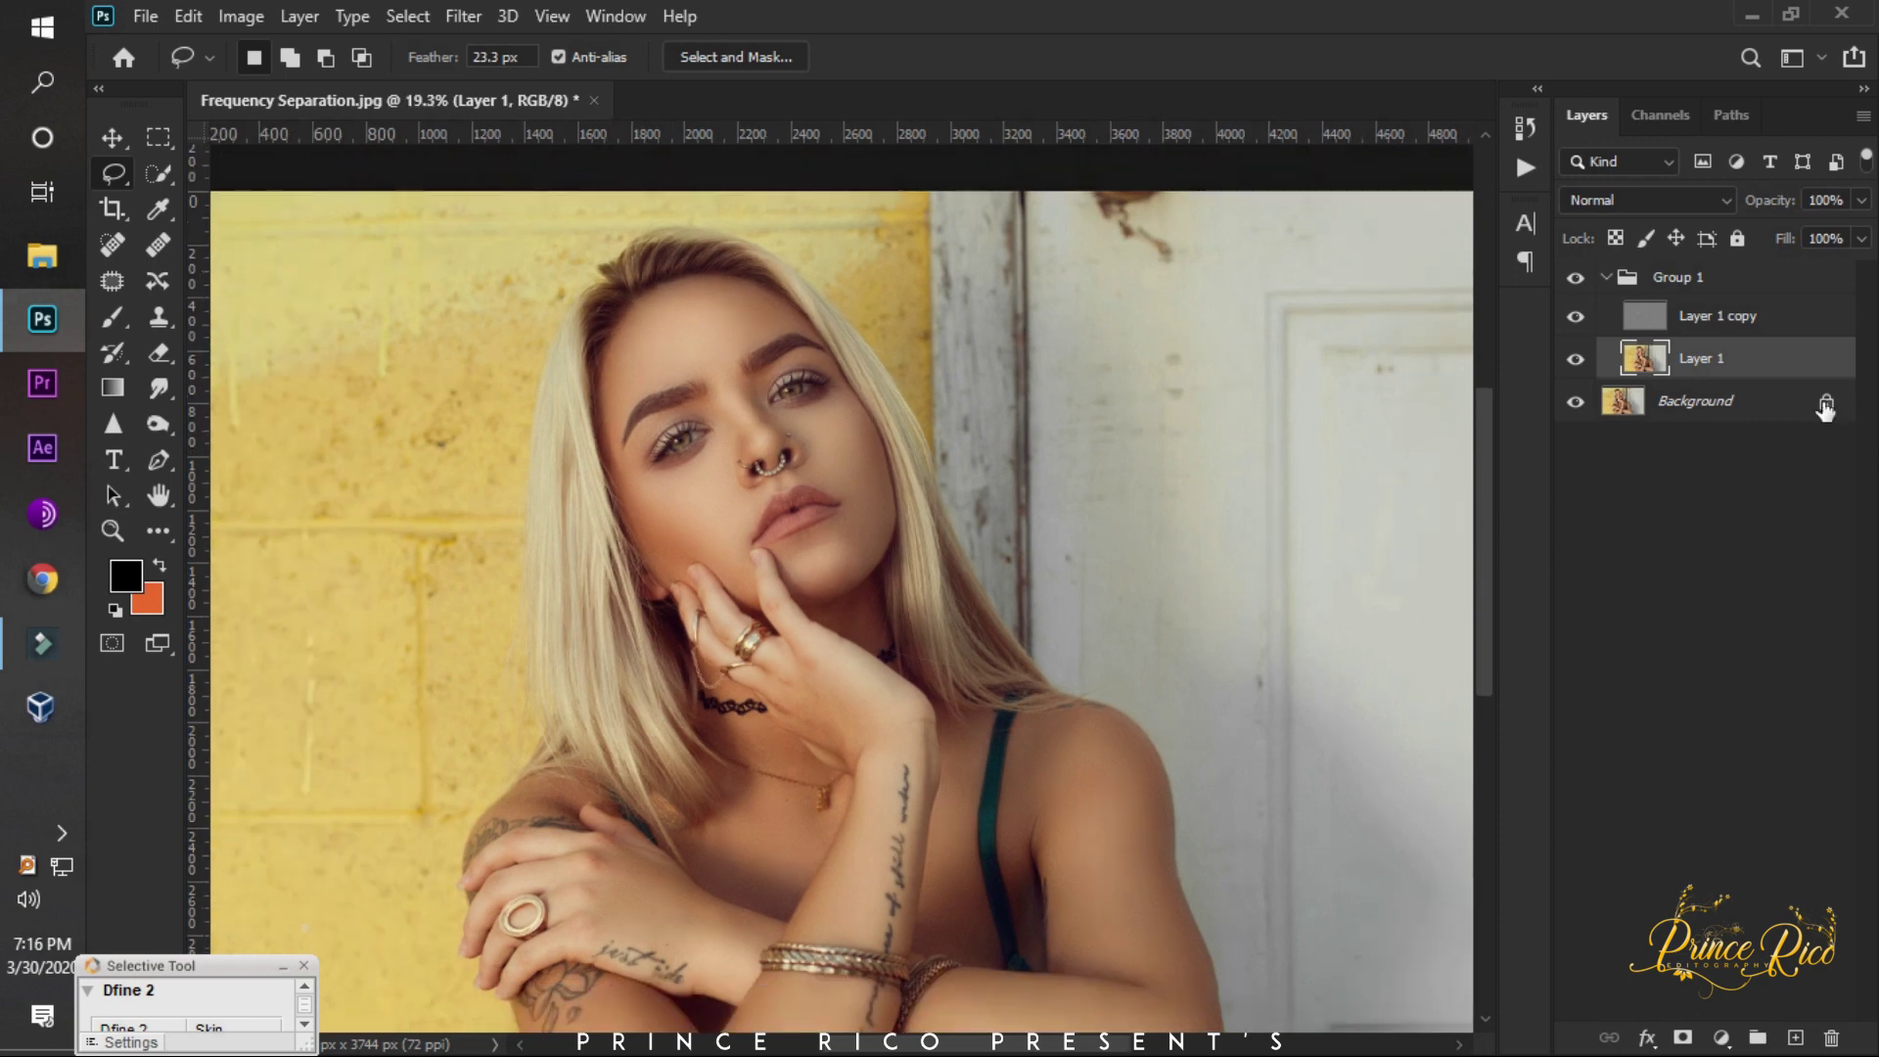
left_click(1610, 278)
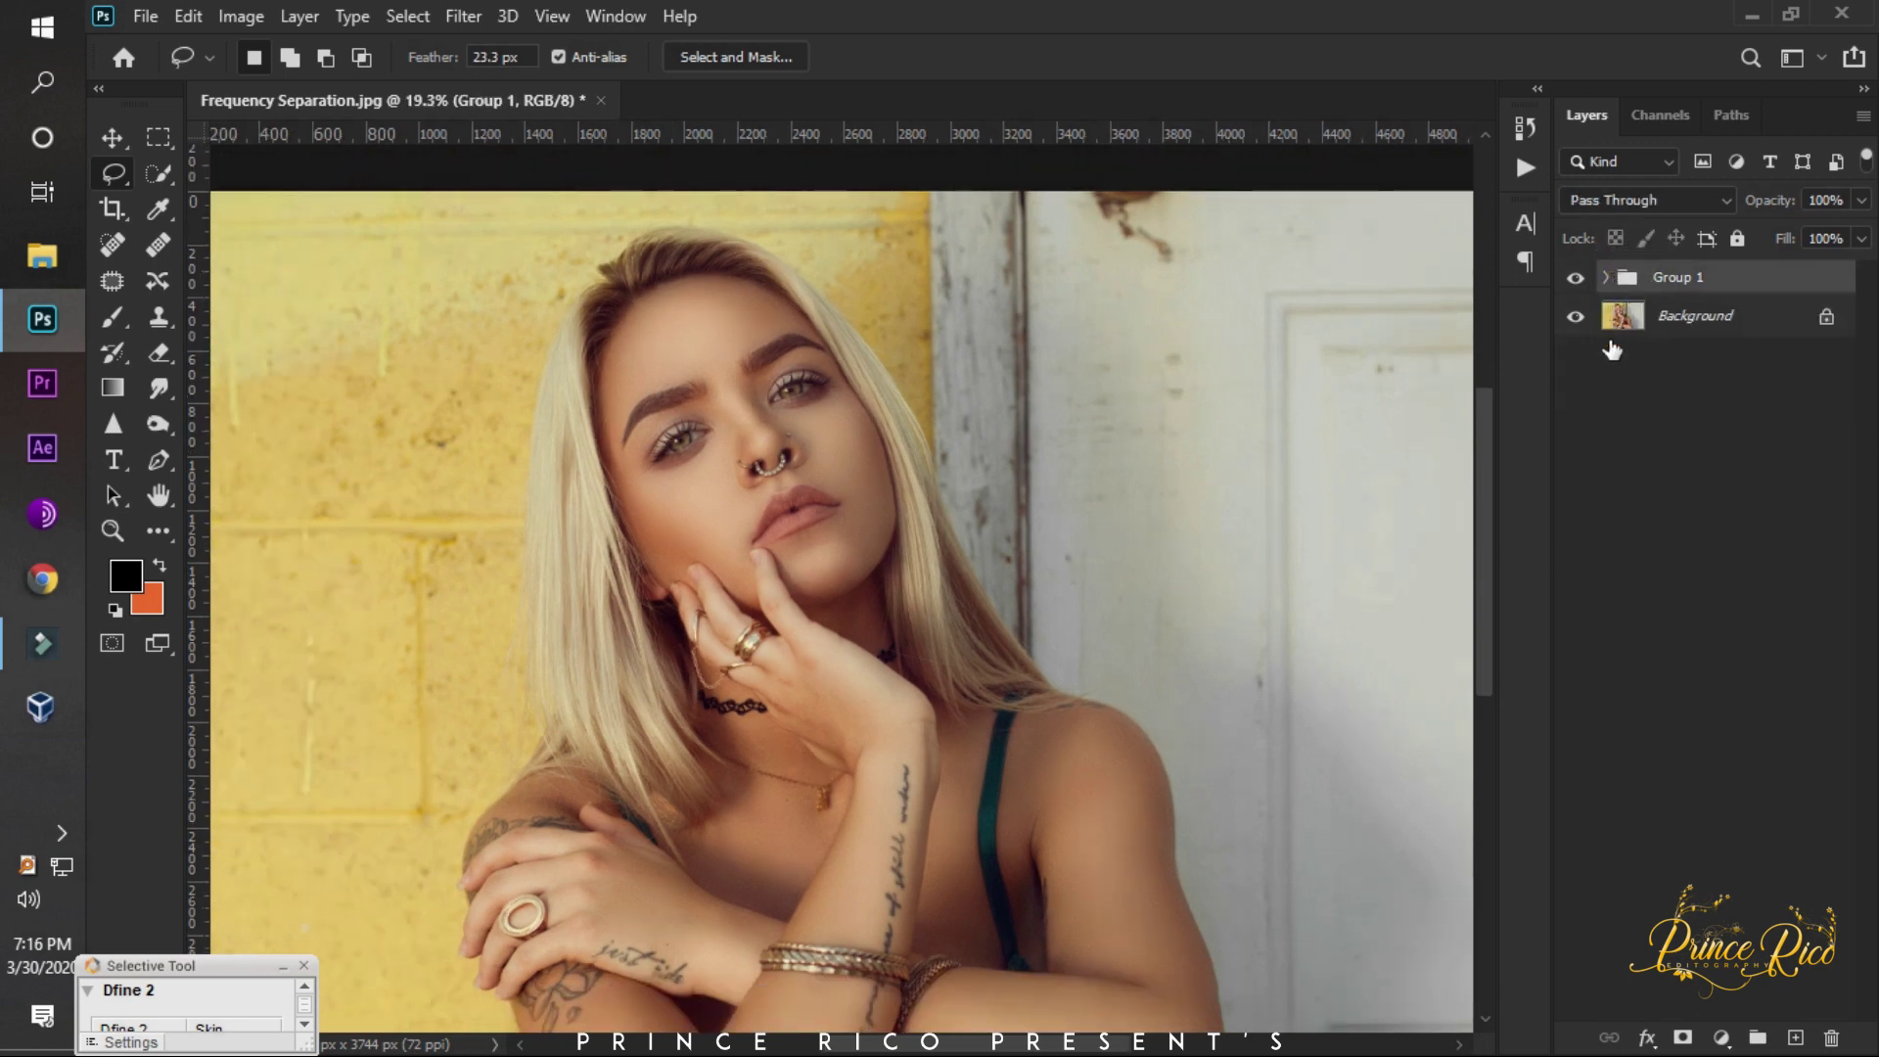
scroll(784, 533, "down", 2)
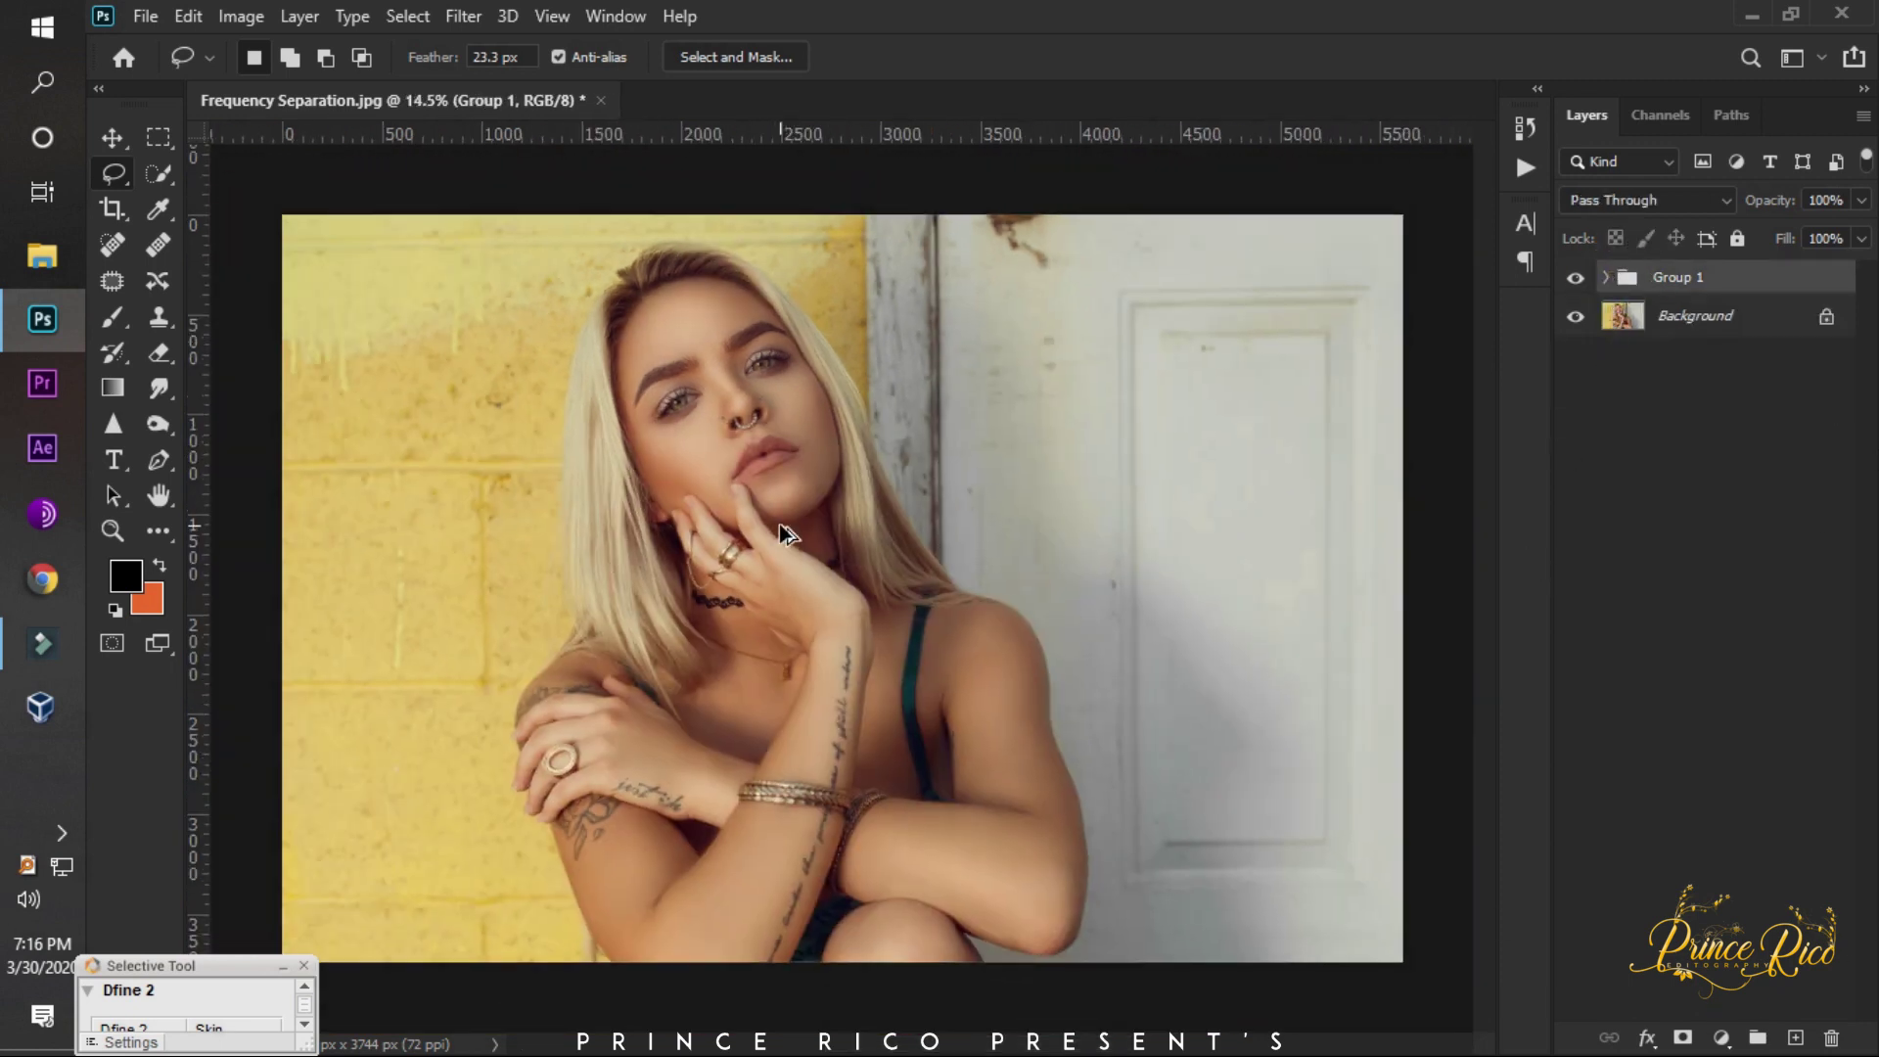
scroll(1109, 704, "up", 1)
left_click(1797, 1036)
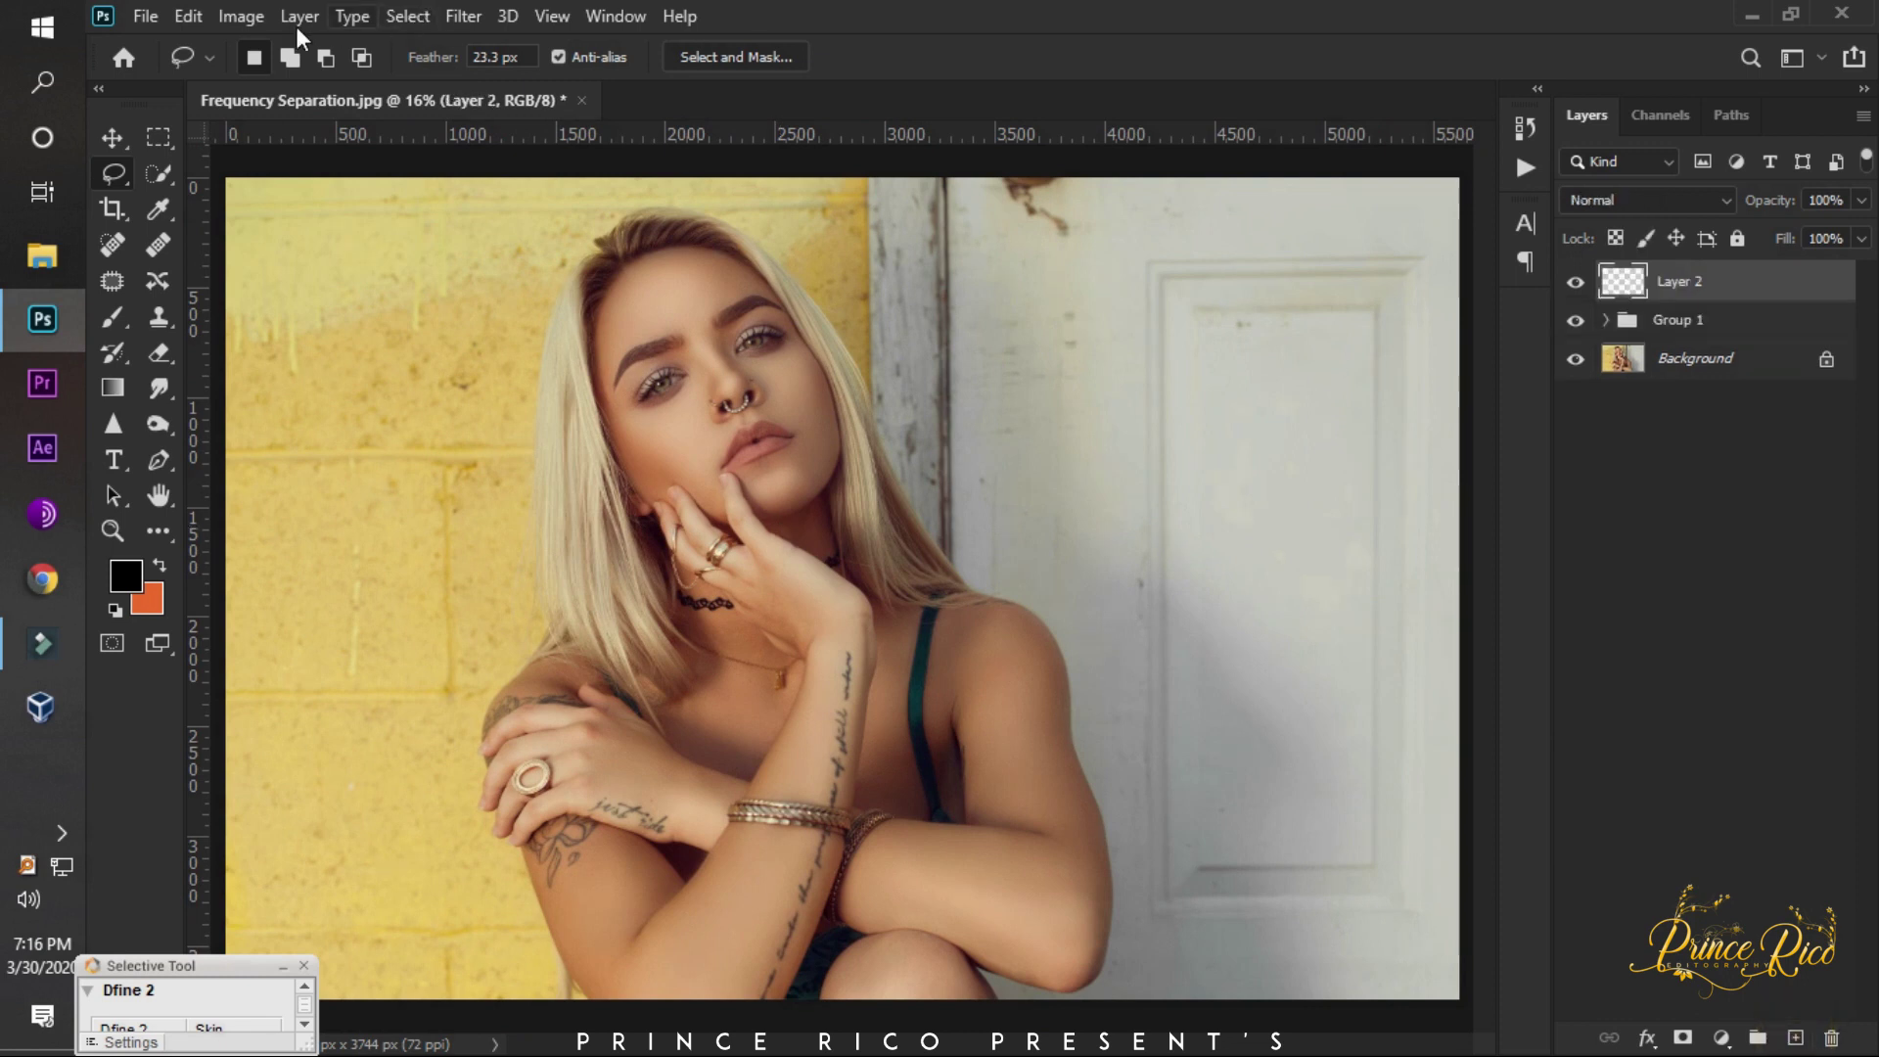
left_click(240, 16)
left_click(288, 417)
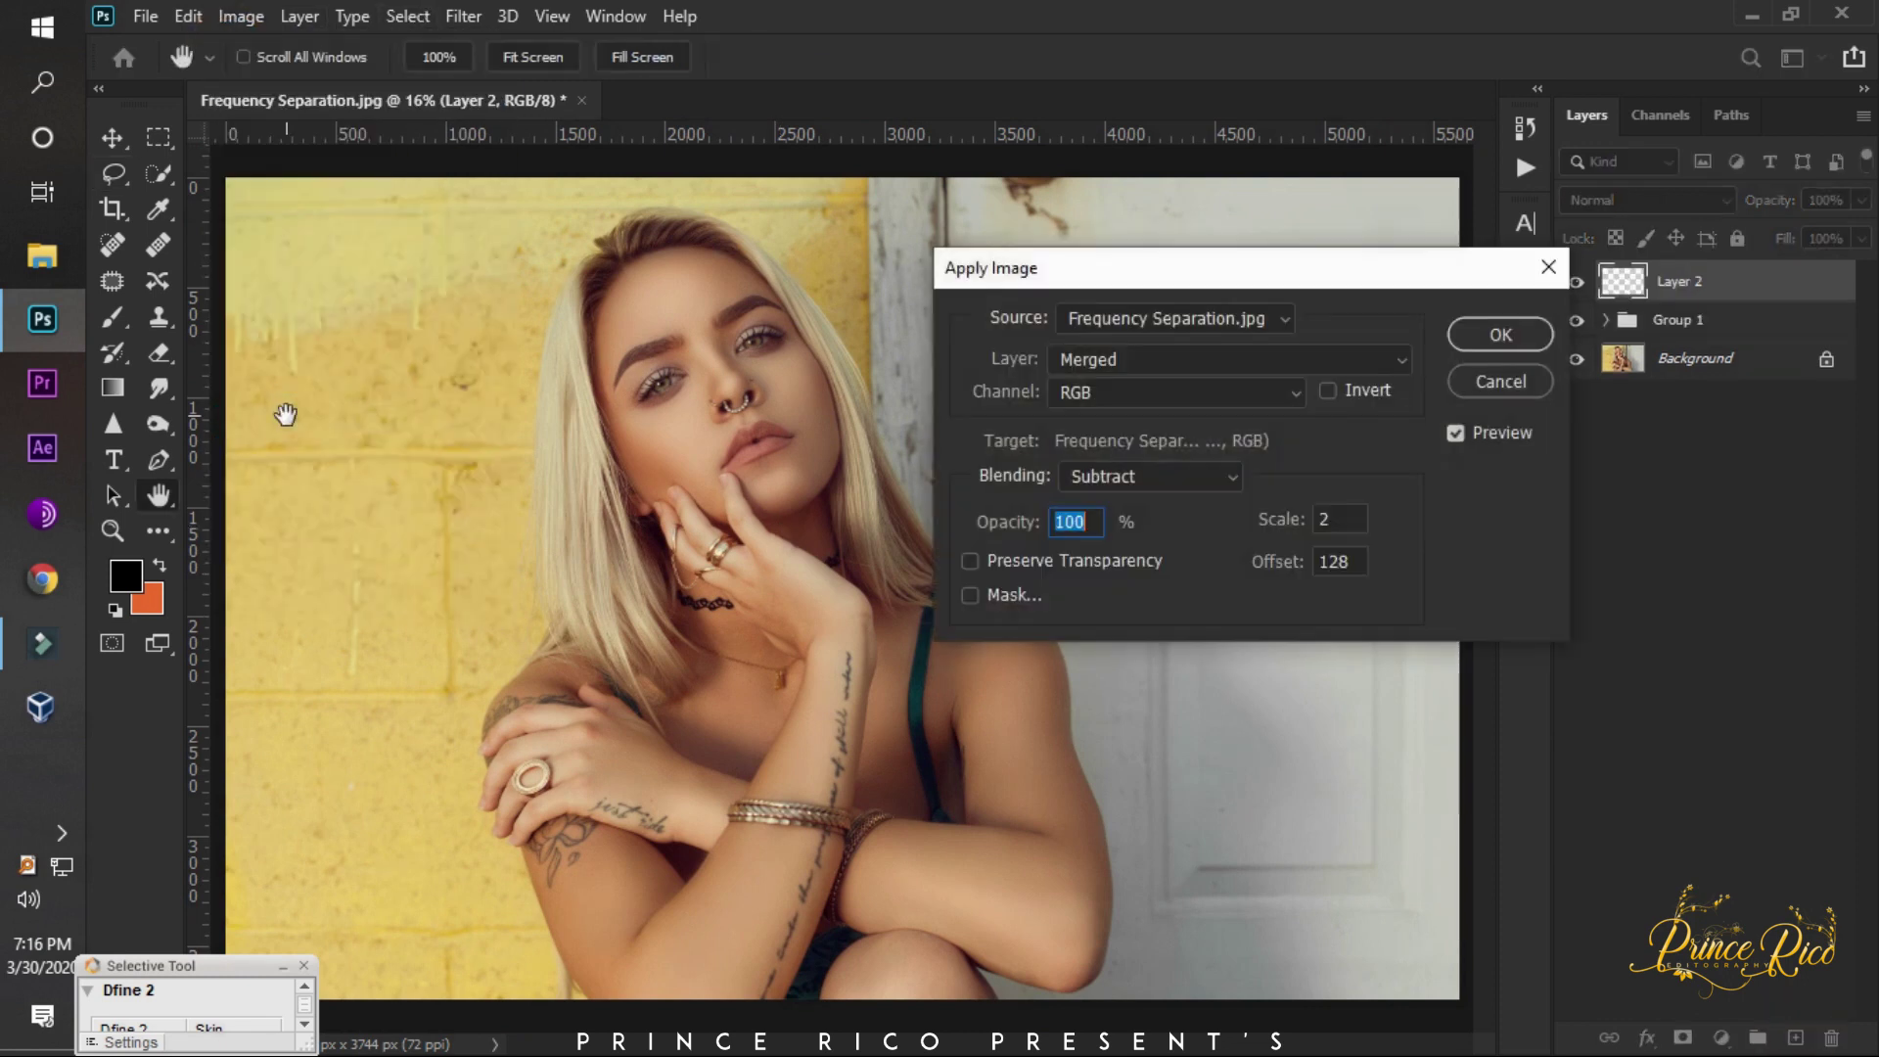
left_click(1492, 335)
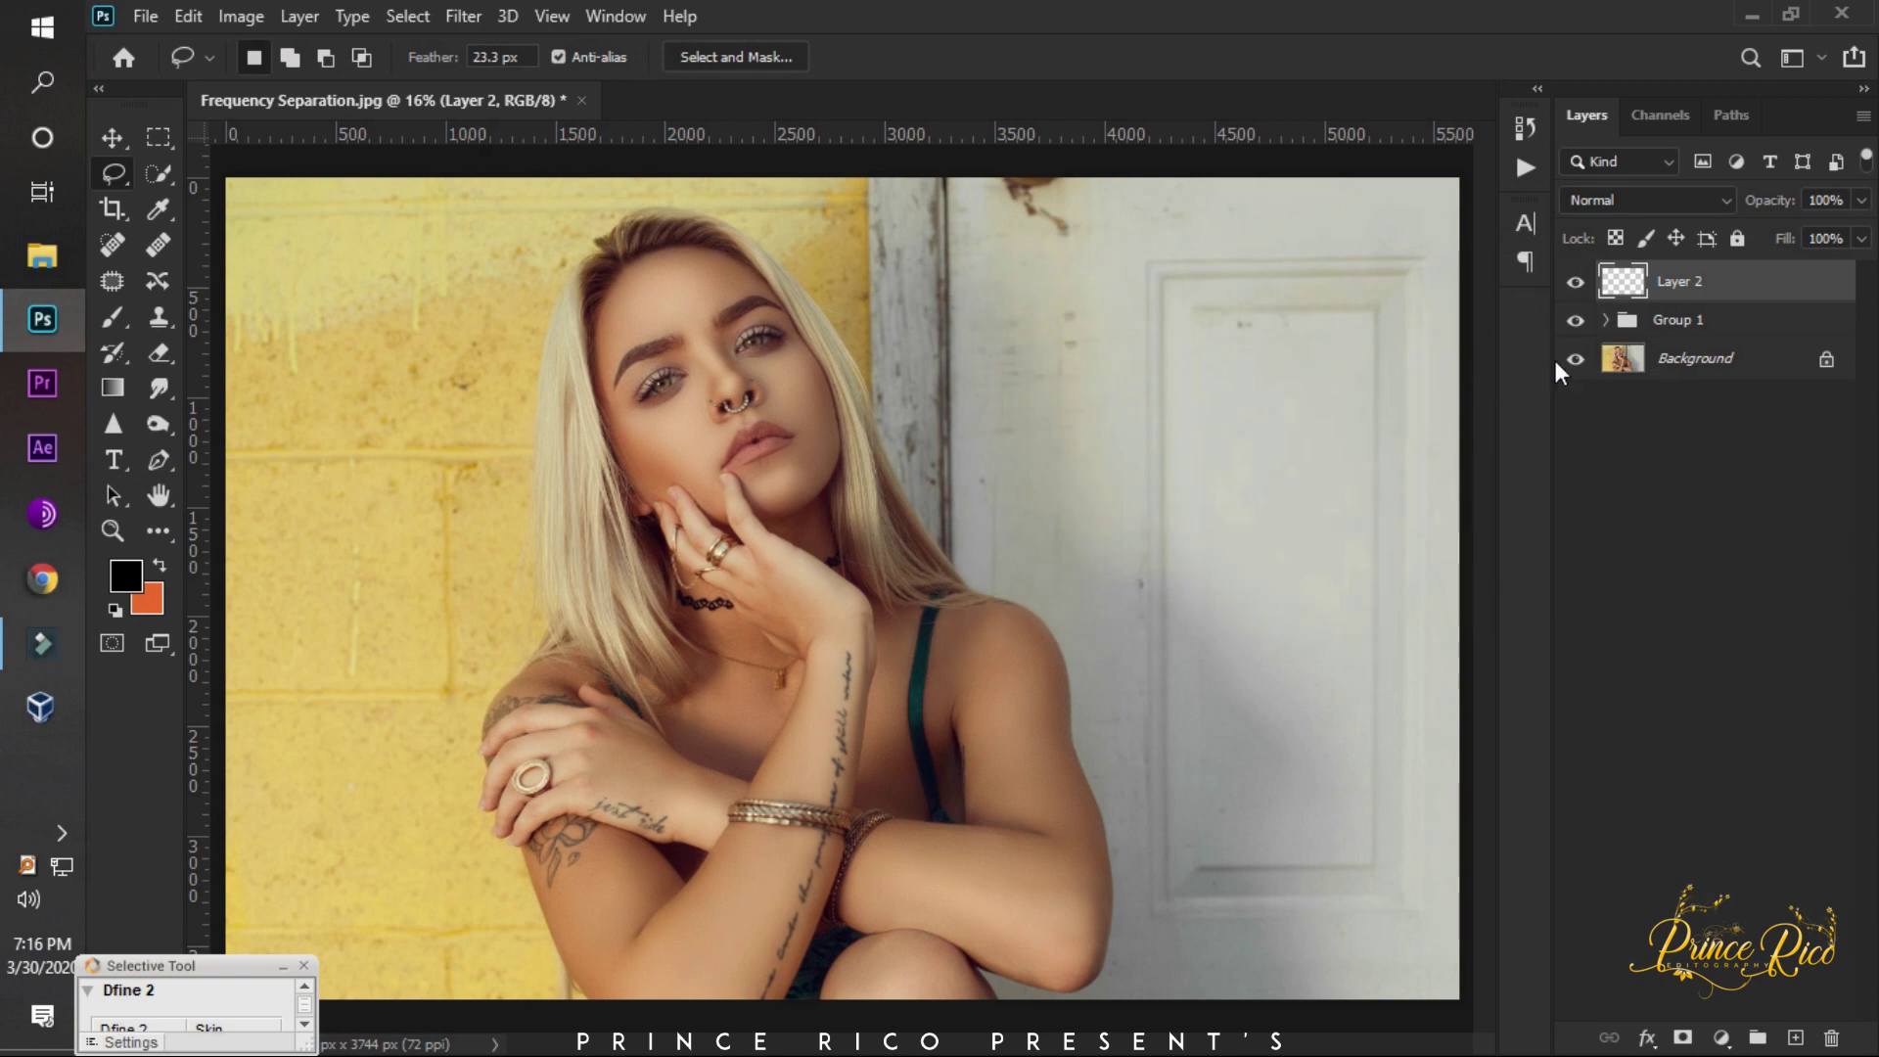
Duplicate Group 1 and hide the original group.
left_click(1681, 360)
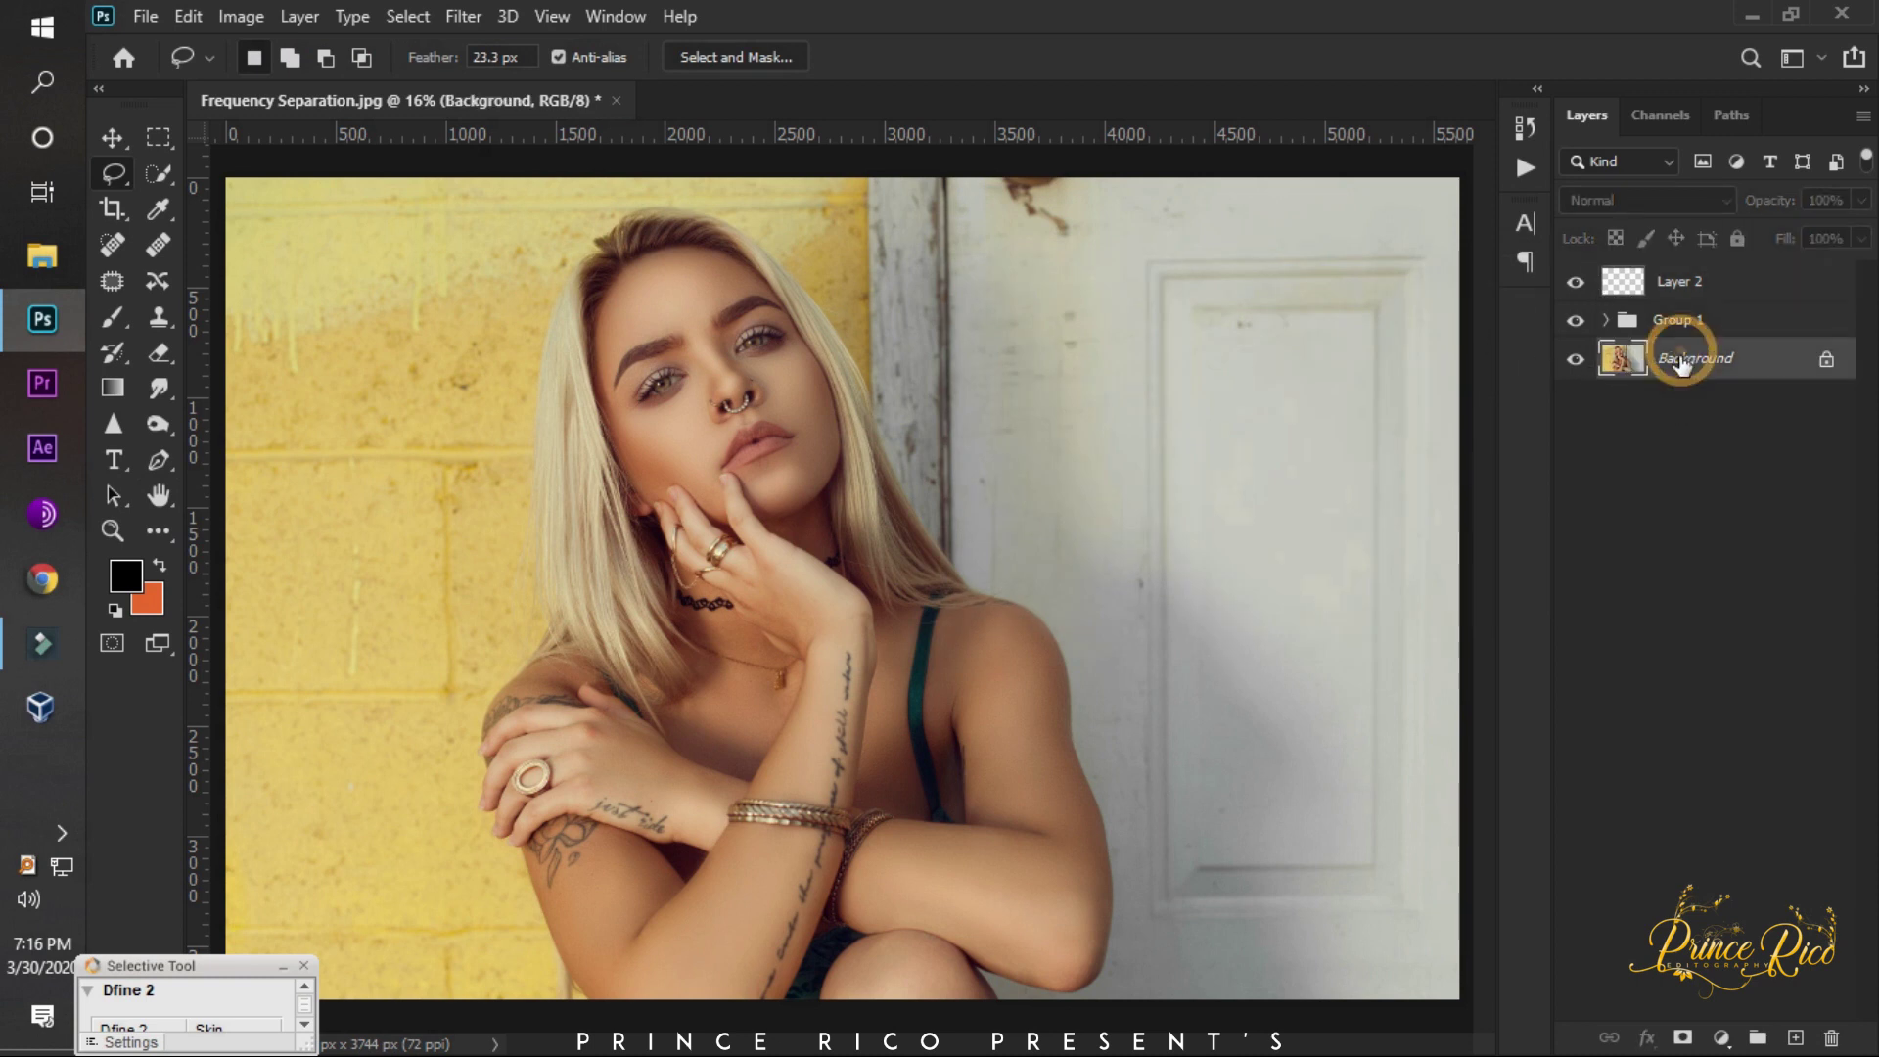
left_click(1678, 320)
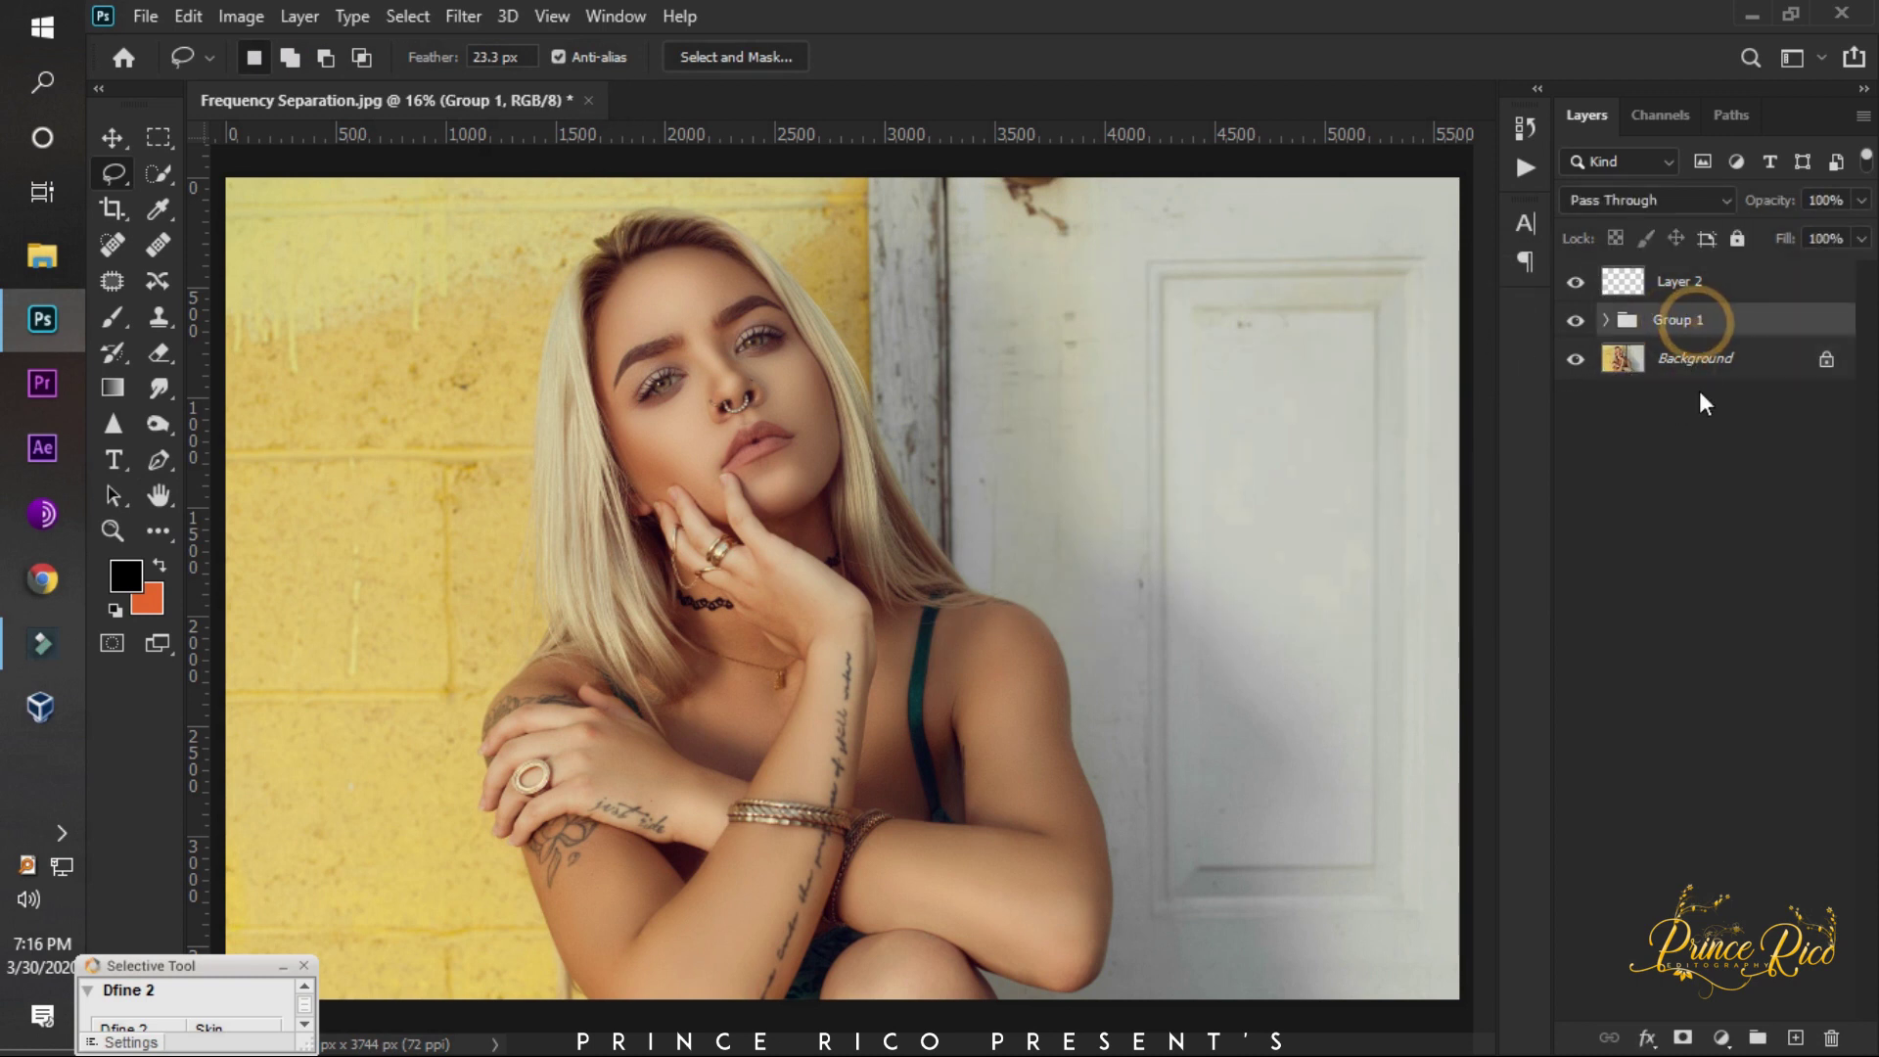
key("ctrl+j")
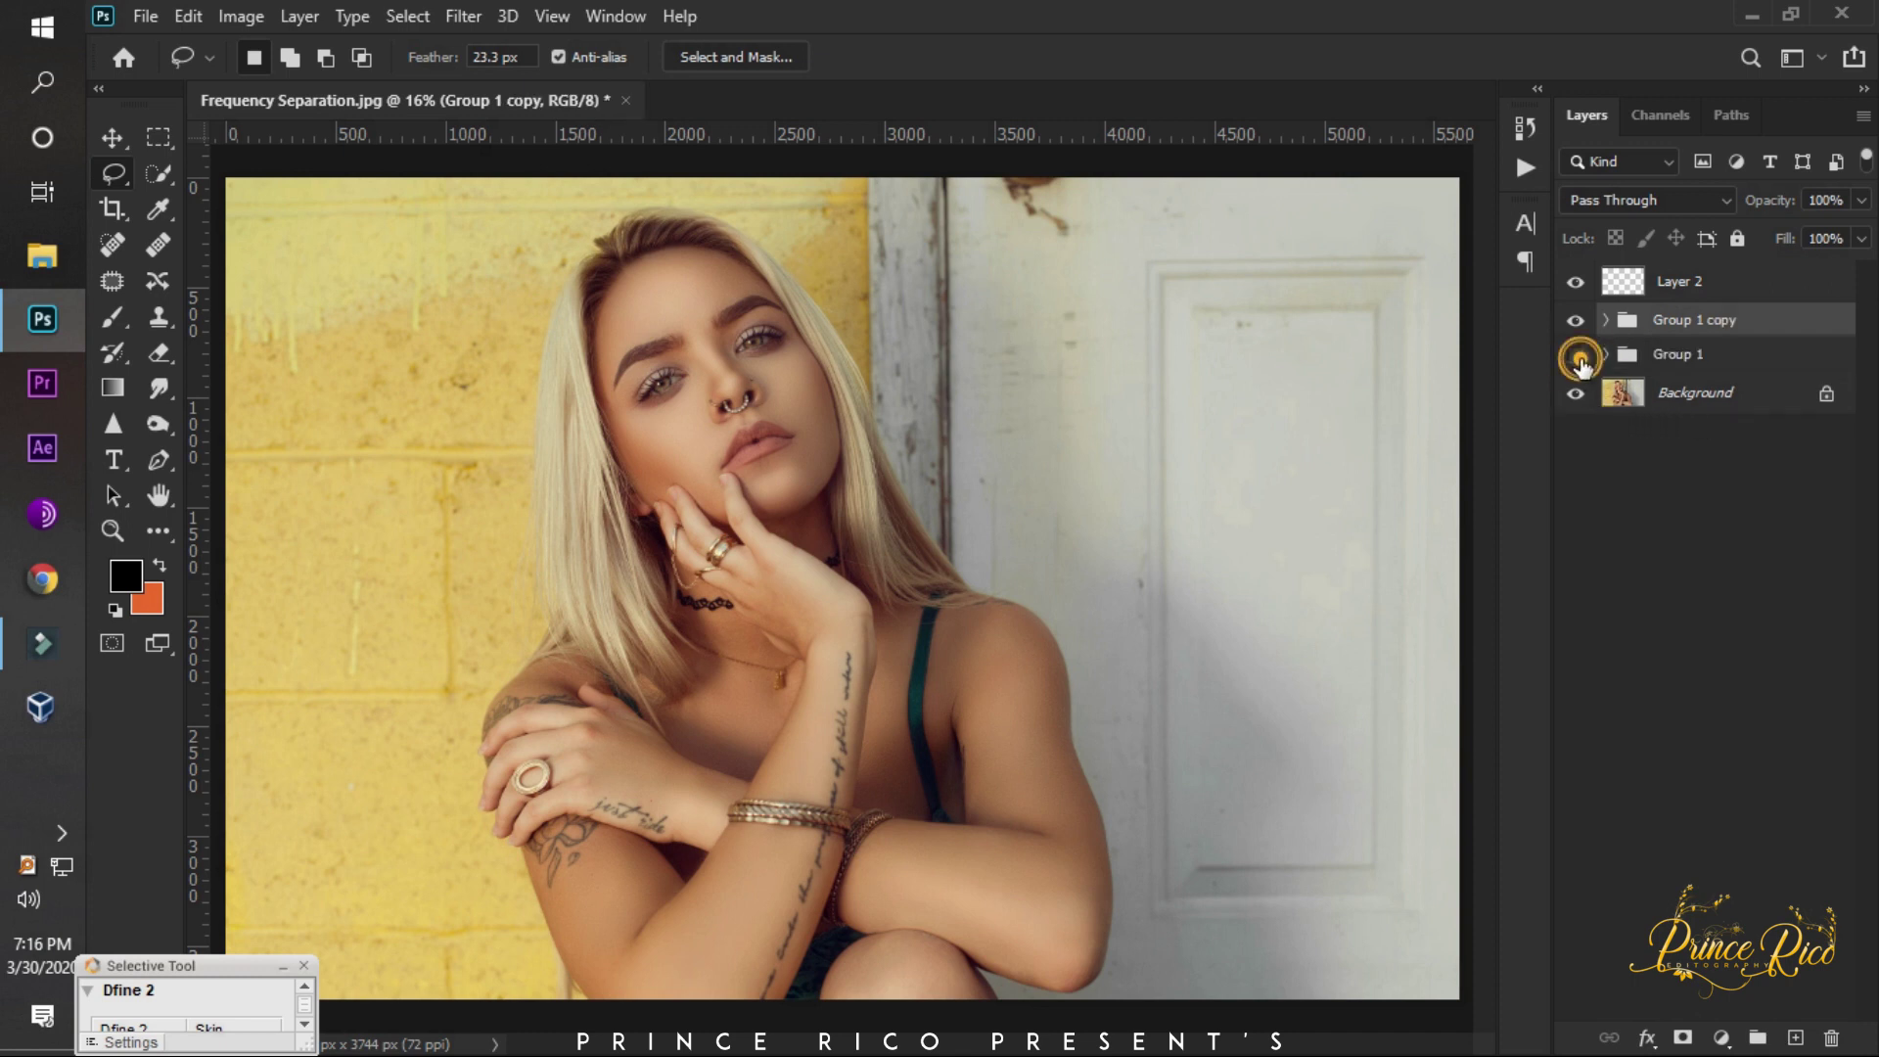
left_click(1578, 358)
Merge Group 1 copy with the new layer into a single Layer 2.
scroll(722, 351, "up", 2)
scroll(722, 350, "up", 3)
scroll(722, 351, "up", 2)
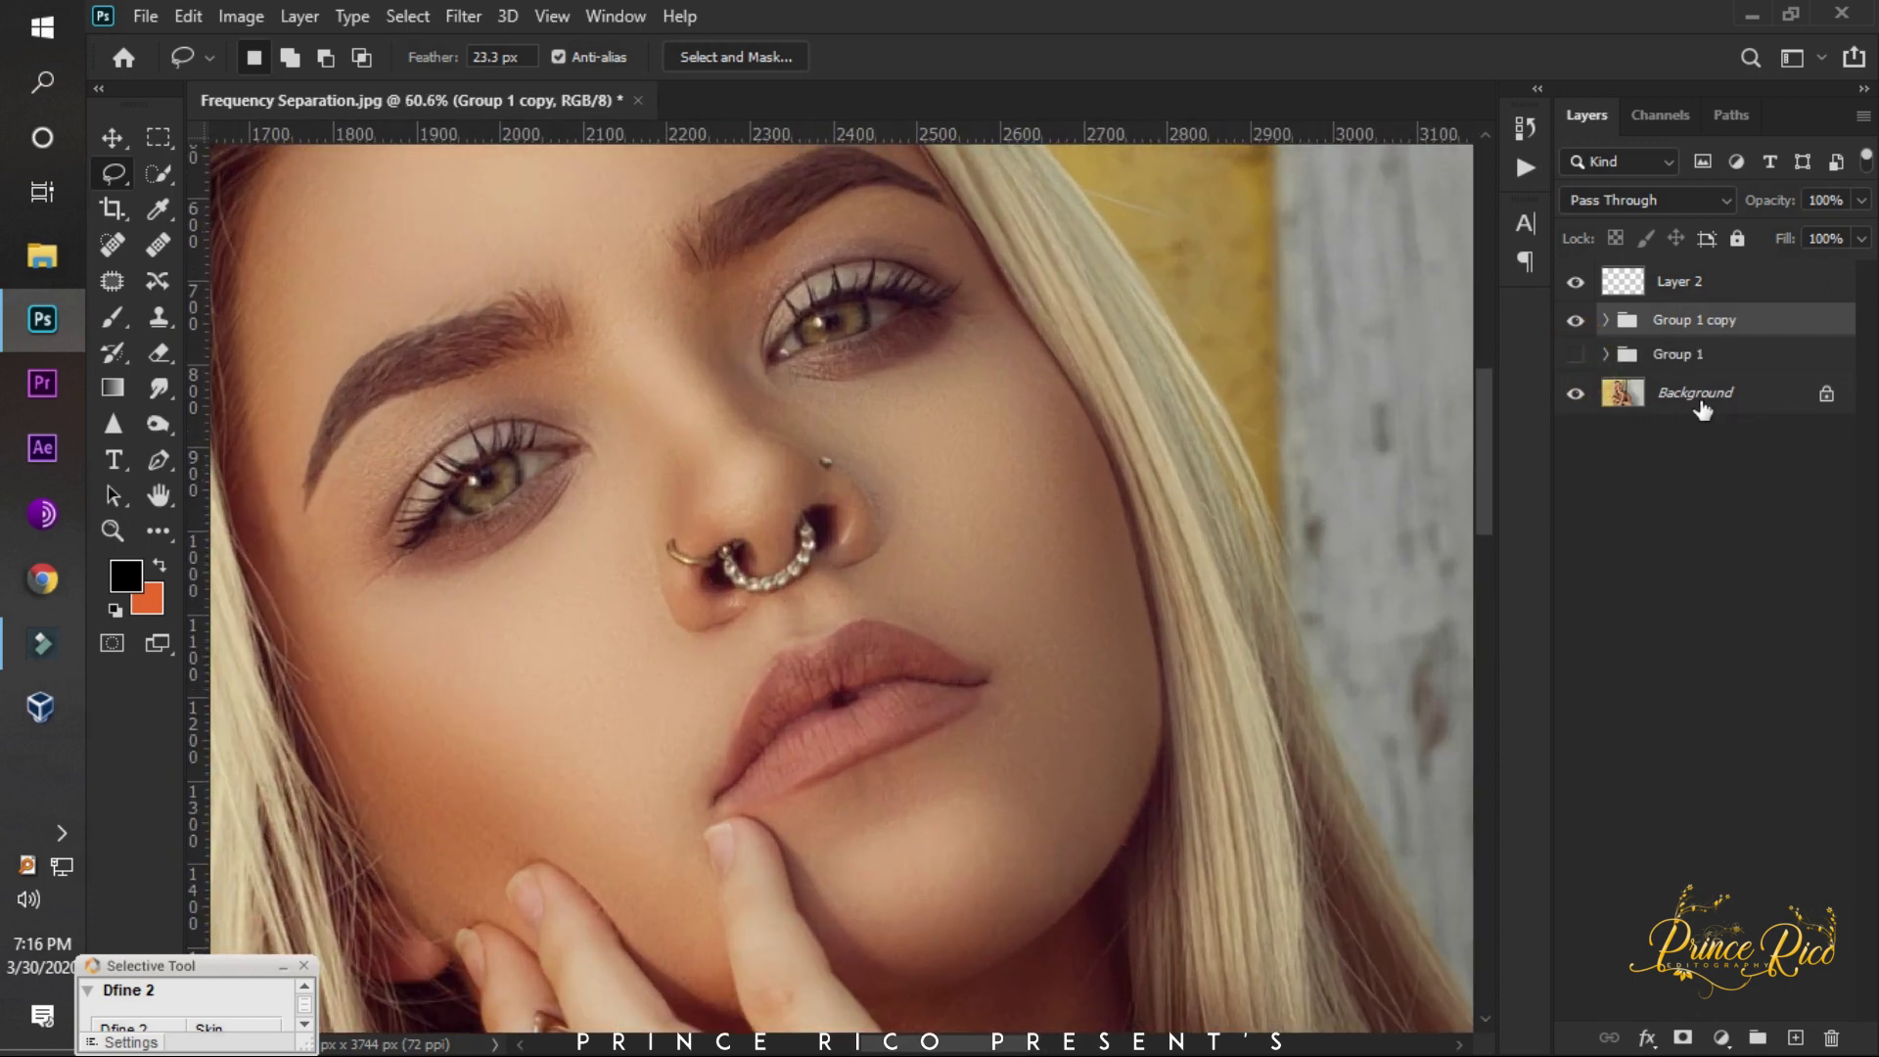
left_click(1701, 282, "ctrl")
right_click(1701, 282)
left_click(1414, 811)
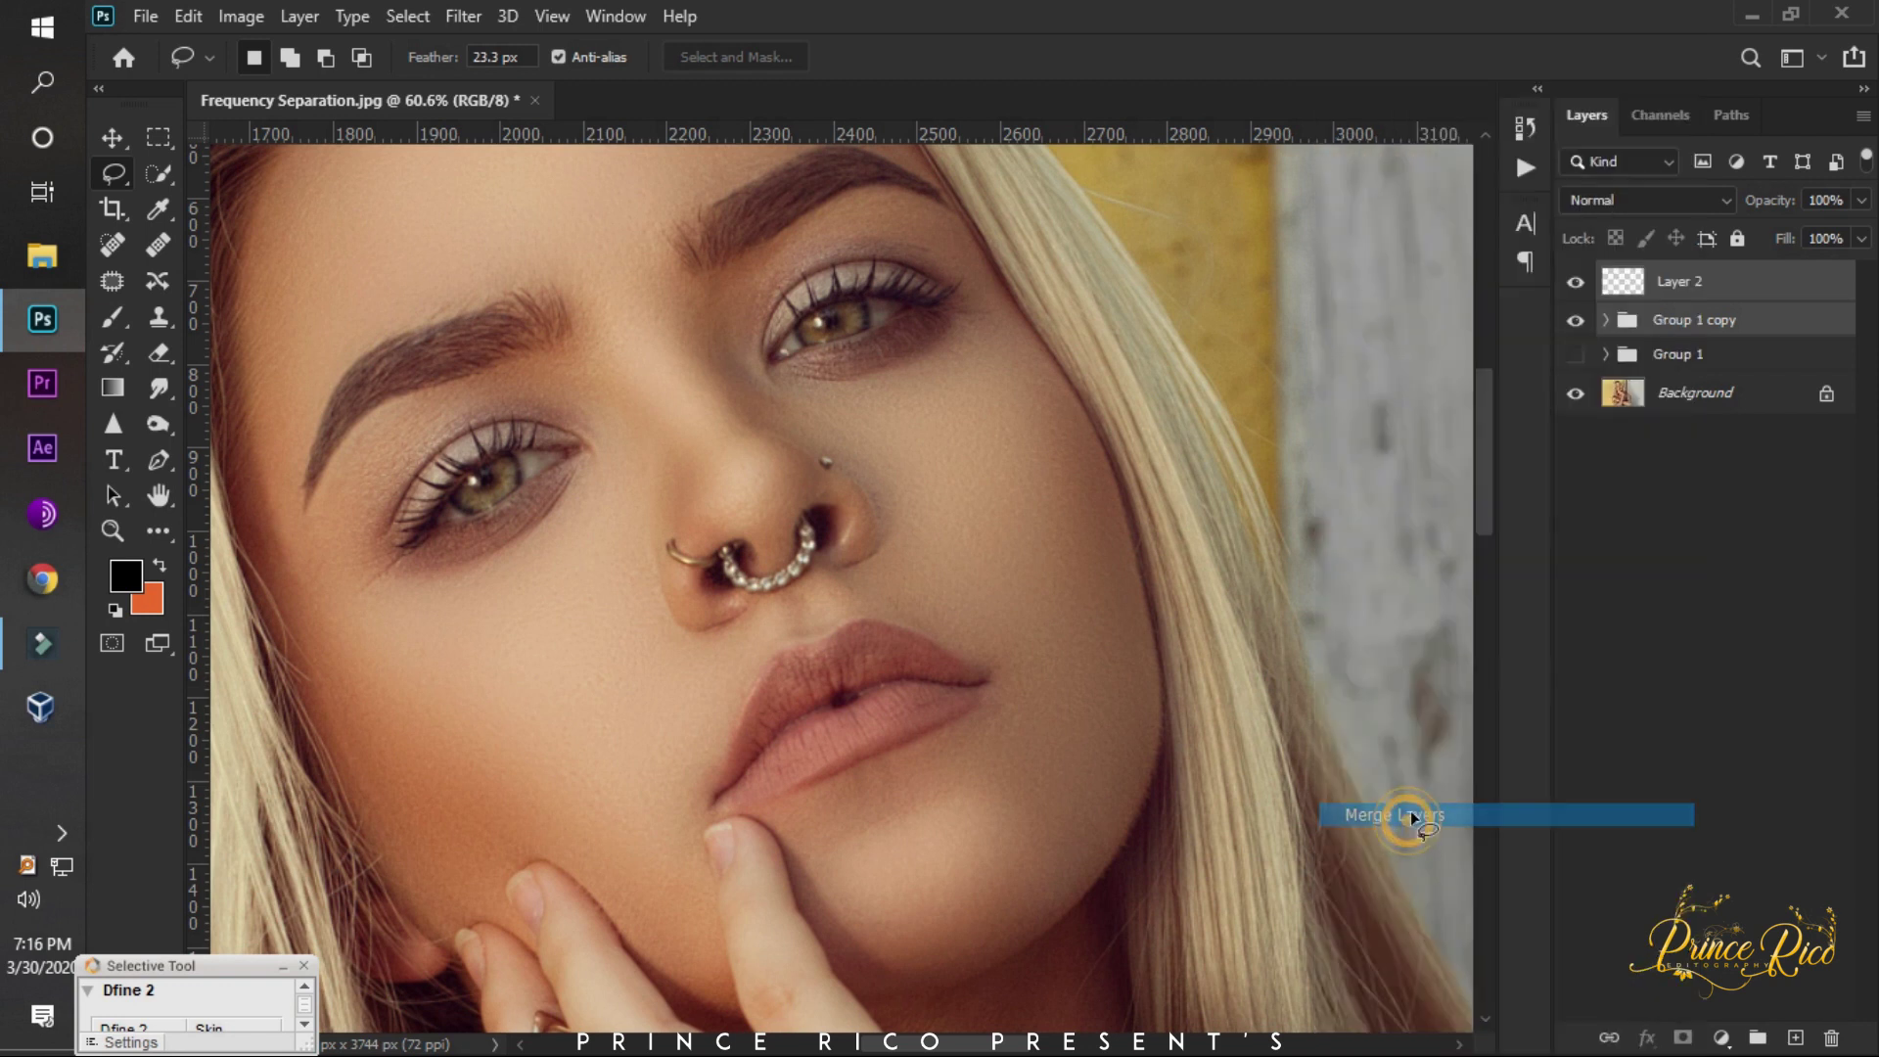
Toggle Layer 2 on and off to compare the retouch, then duplicate it.
left_click(1576, 282)
left_click(1575, 283)
left_click(1576, 284)
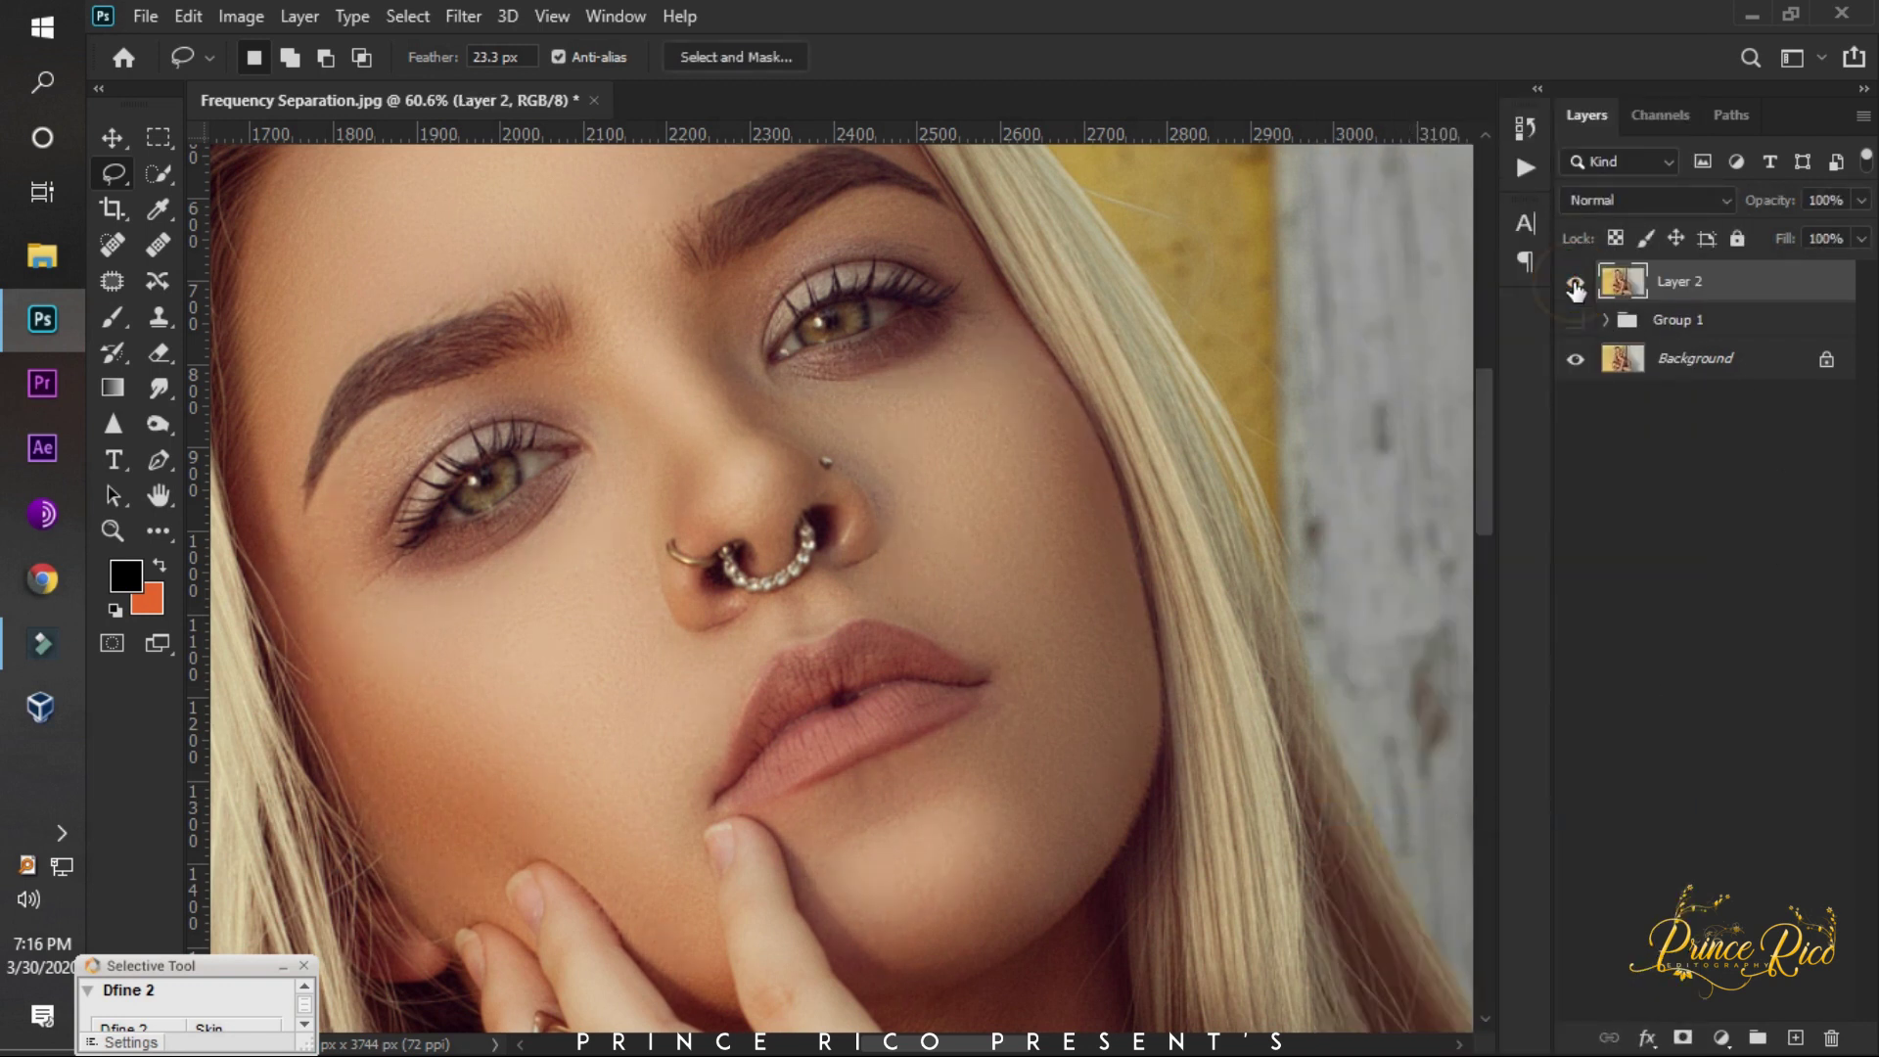
left_click(1574, 285)
scroll(915, 378, "down", 2)
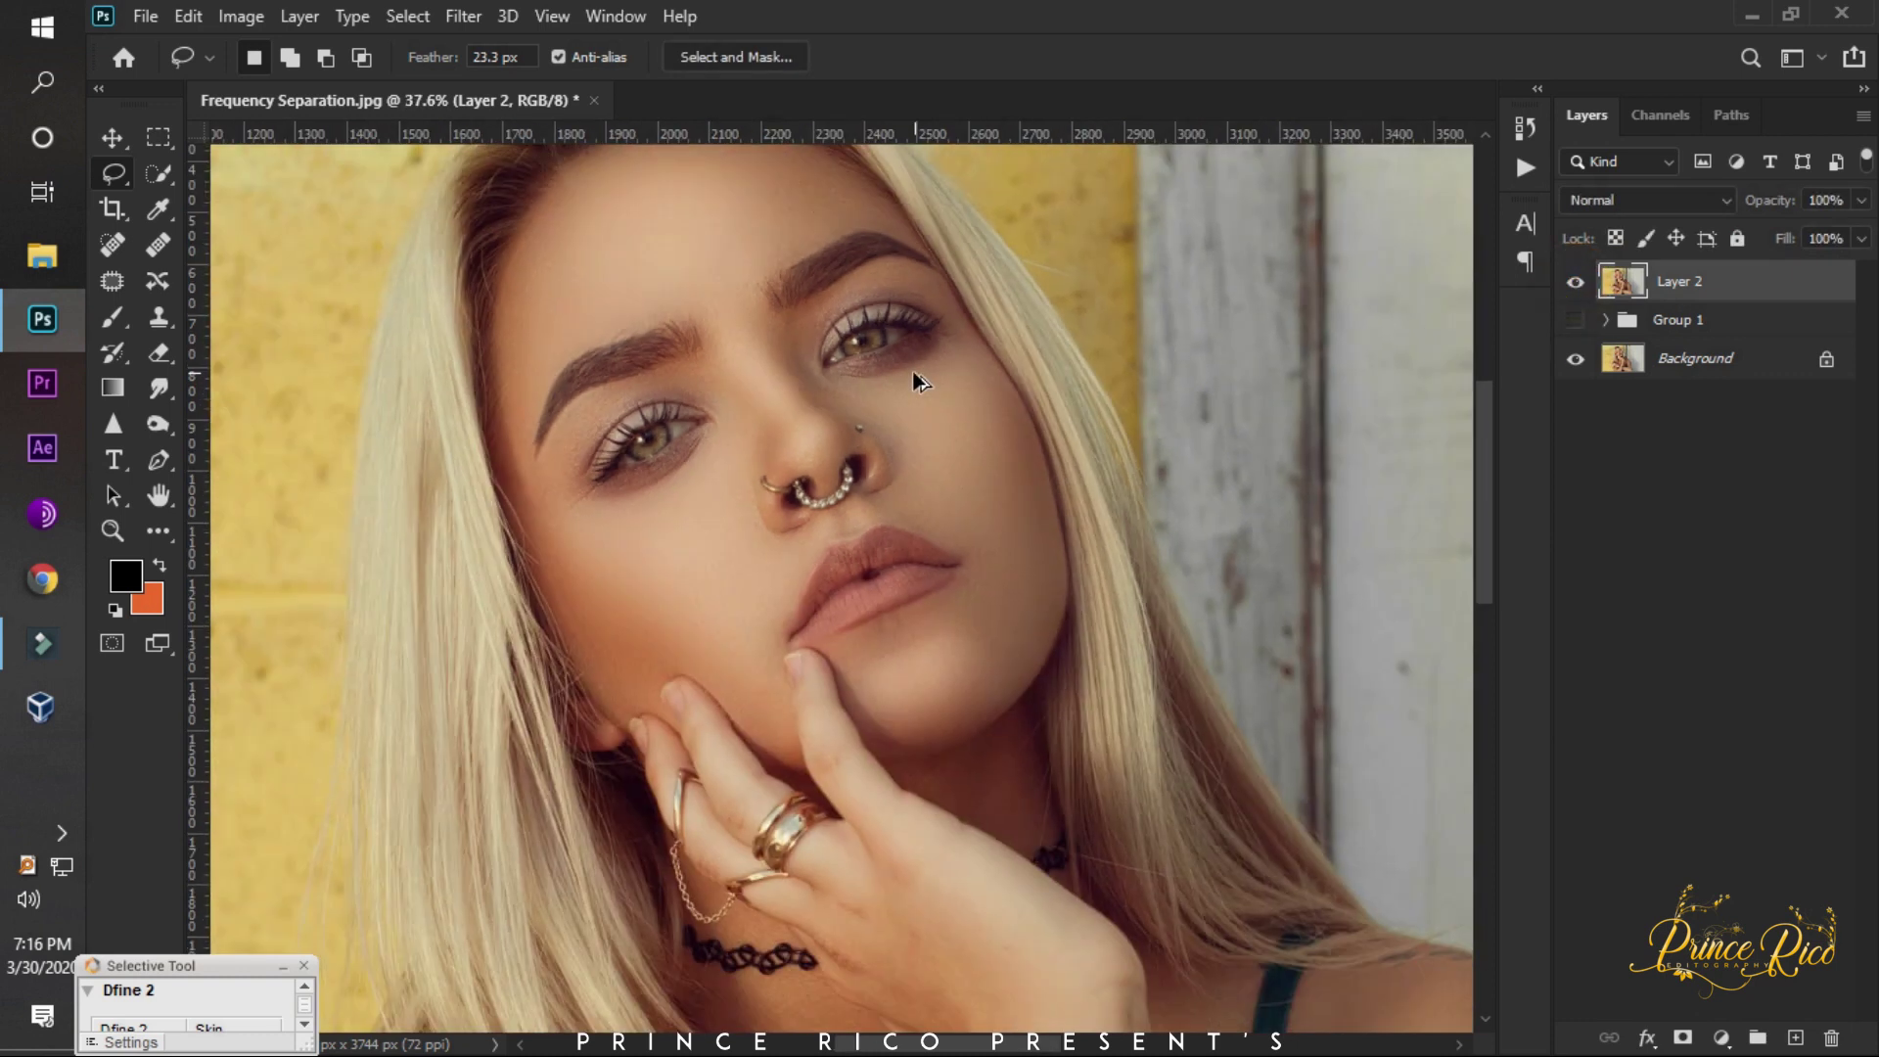
scroll(674, 391, "down", 1)
key("ctrl+j")
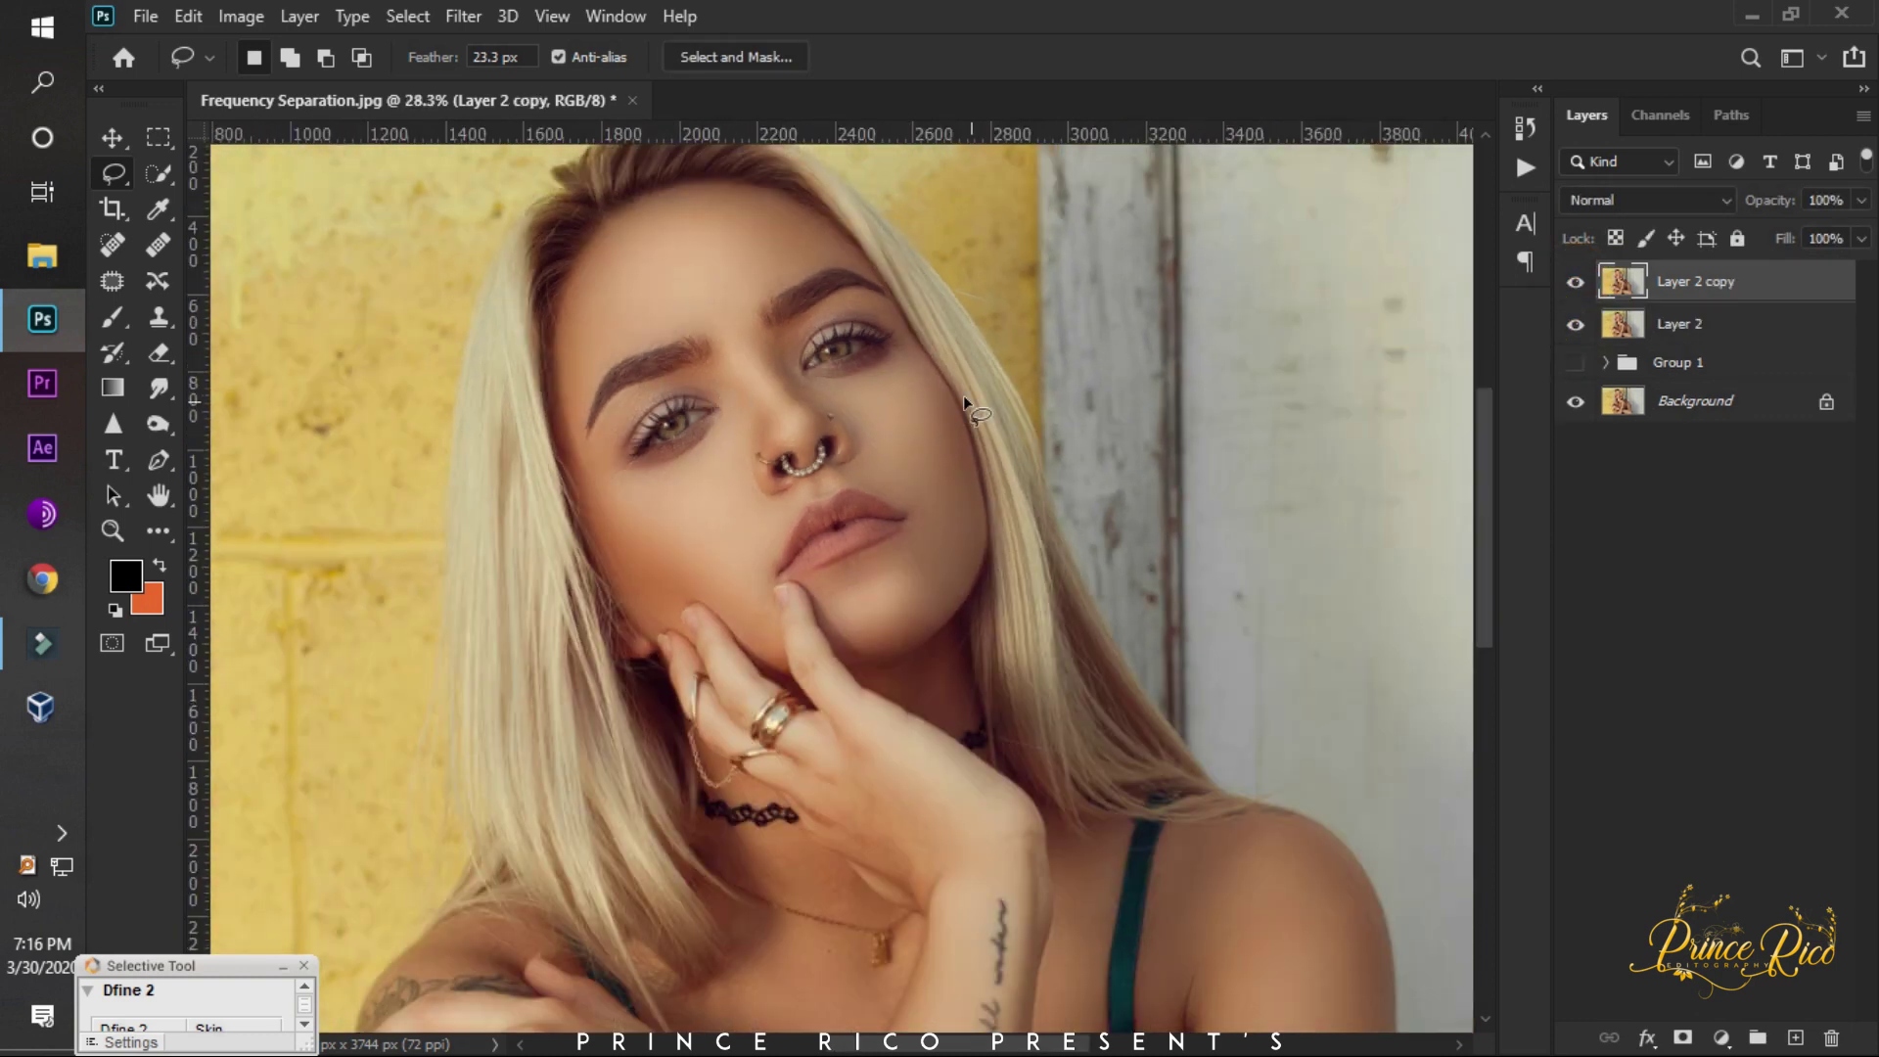
Fill Layer 2 copy with 50% Gray using Edit > Fill.
left_click(205, 19)
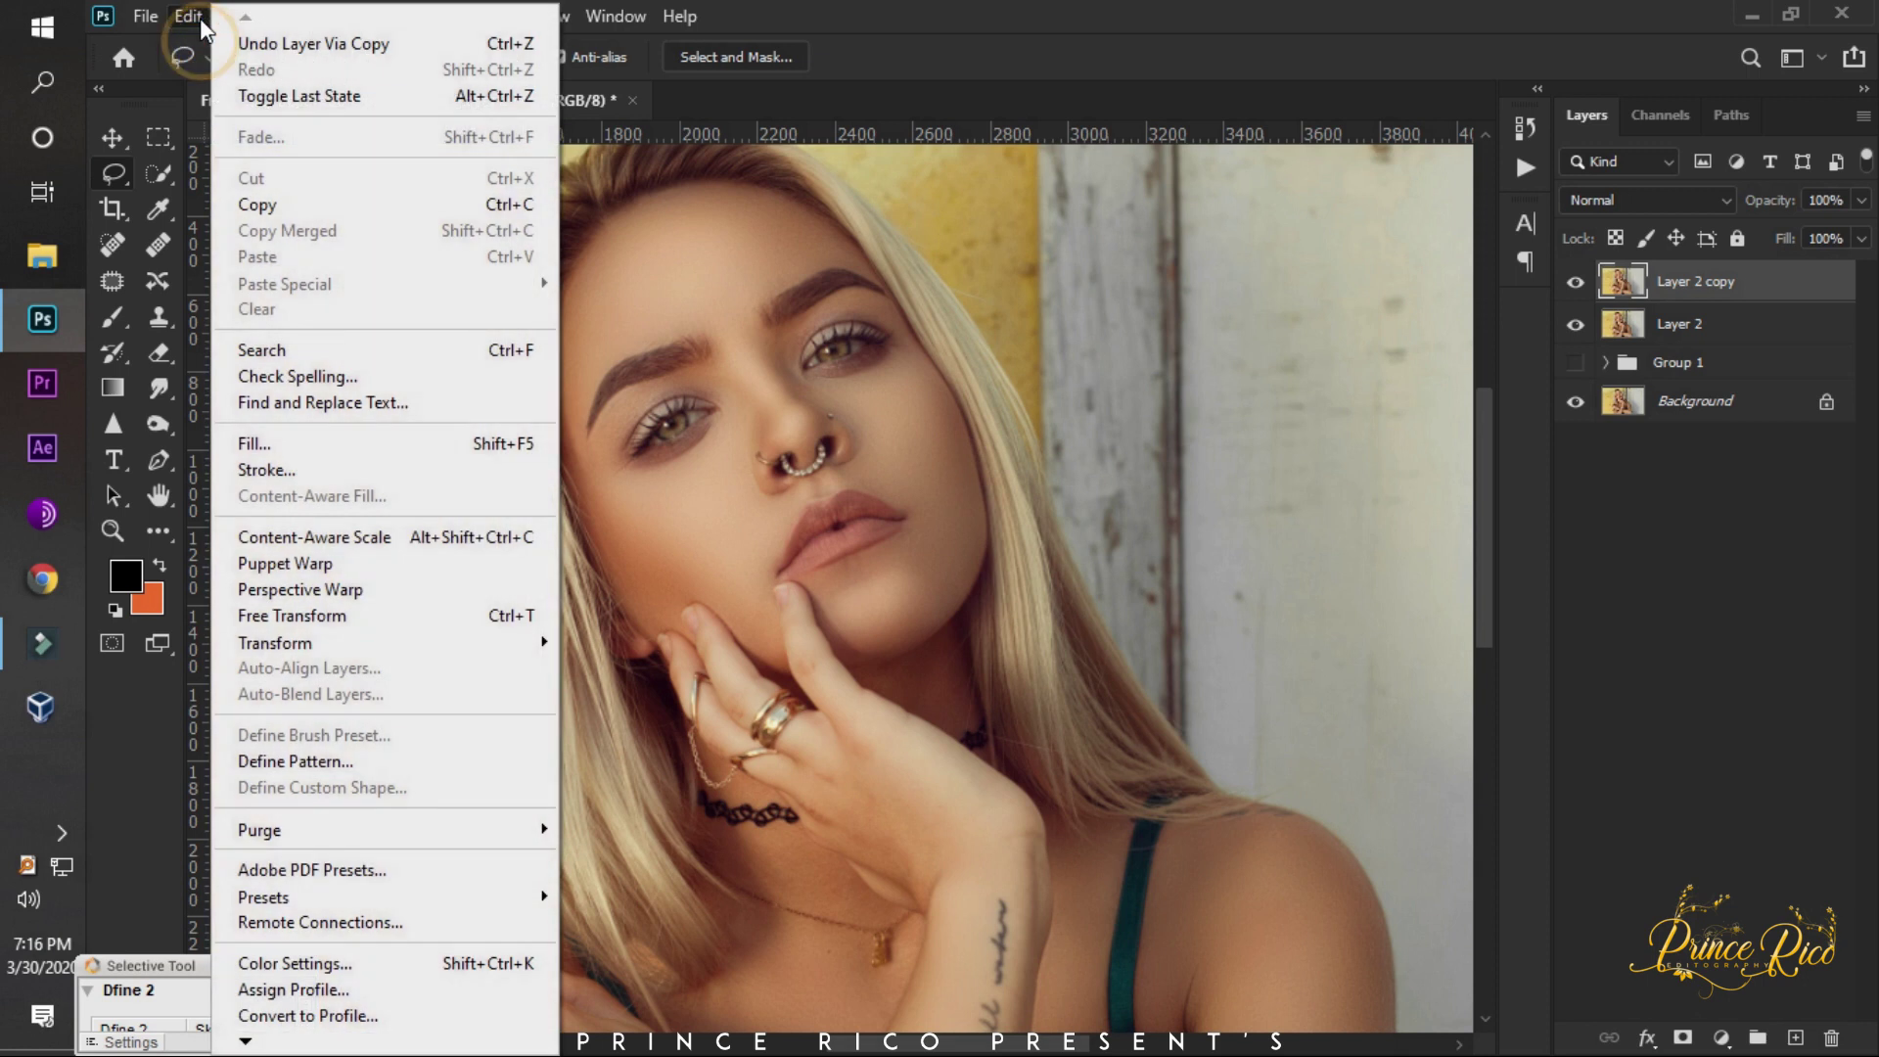
left_click(257, 445)
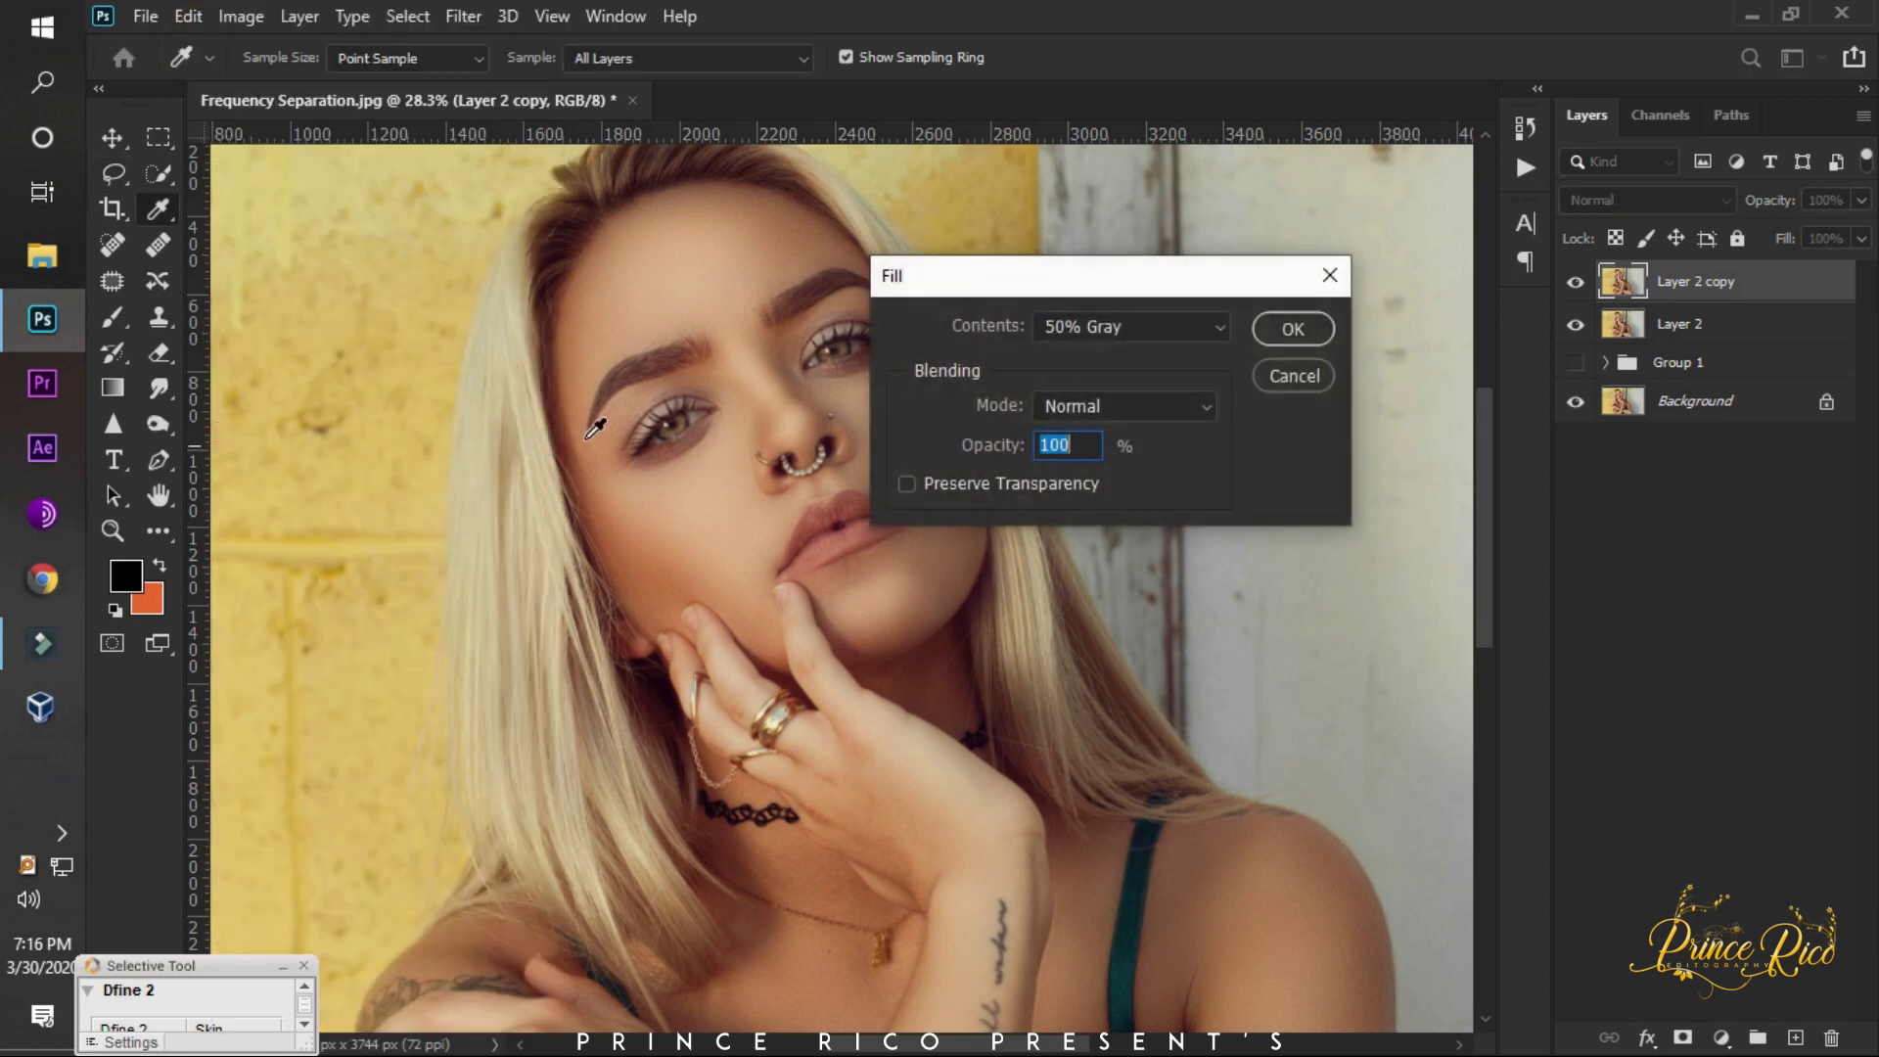
left_click(1114, 333)
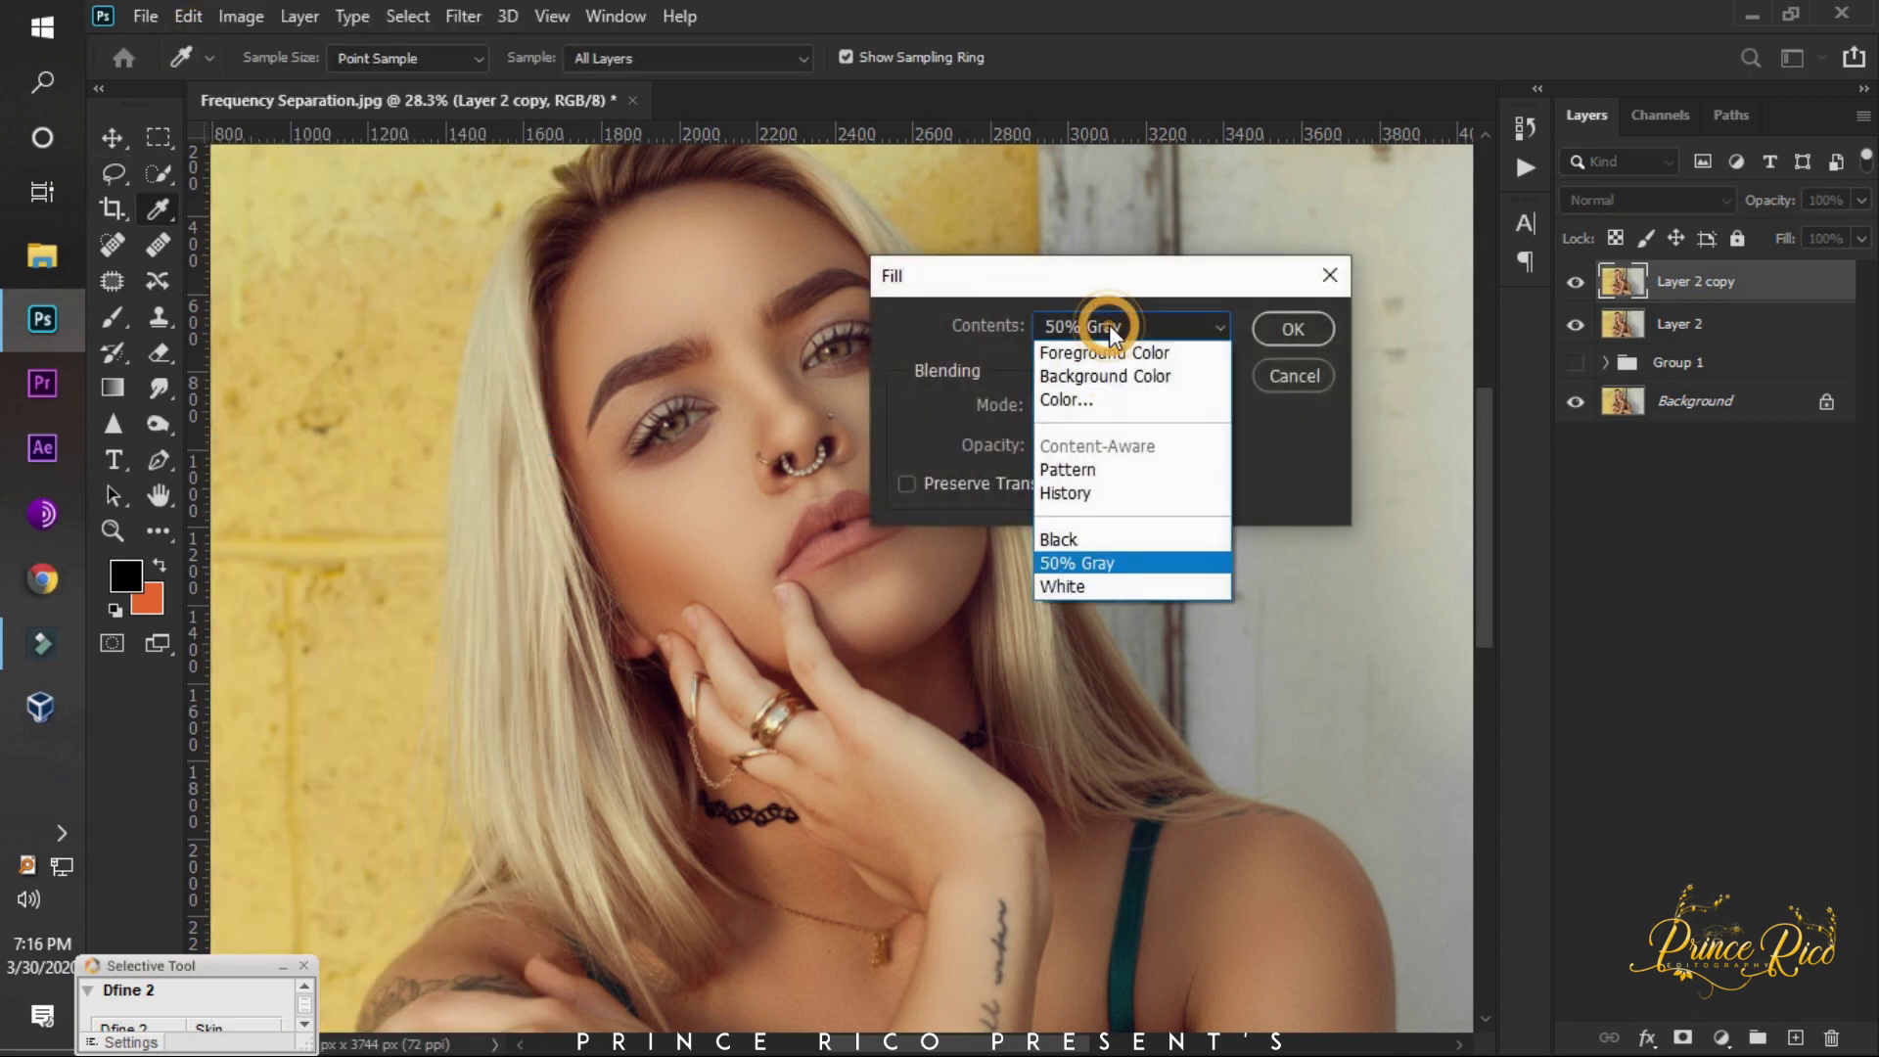
left_click(1114, 563)
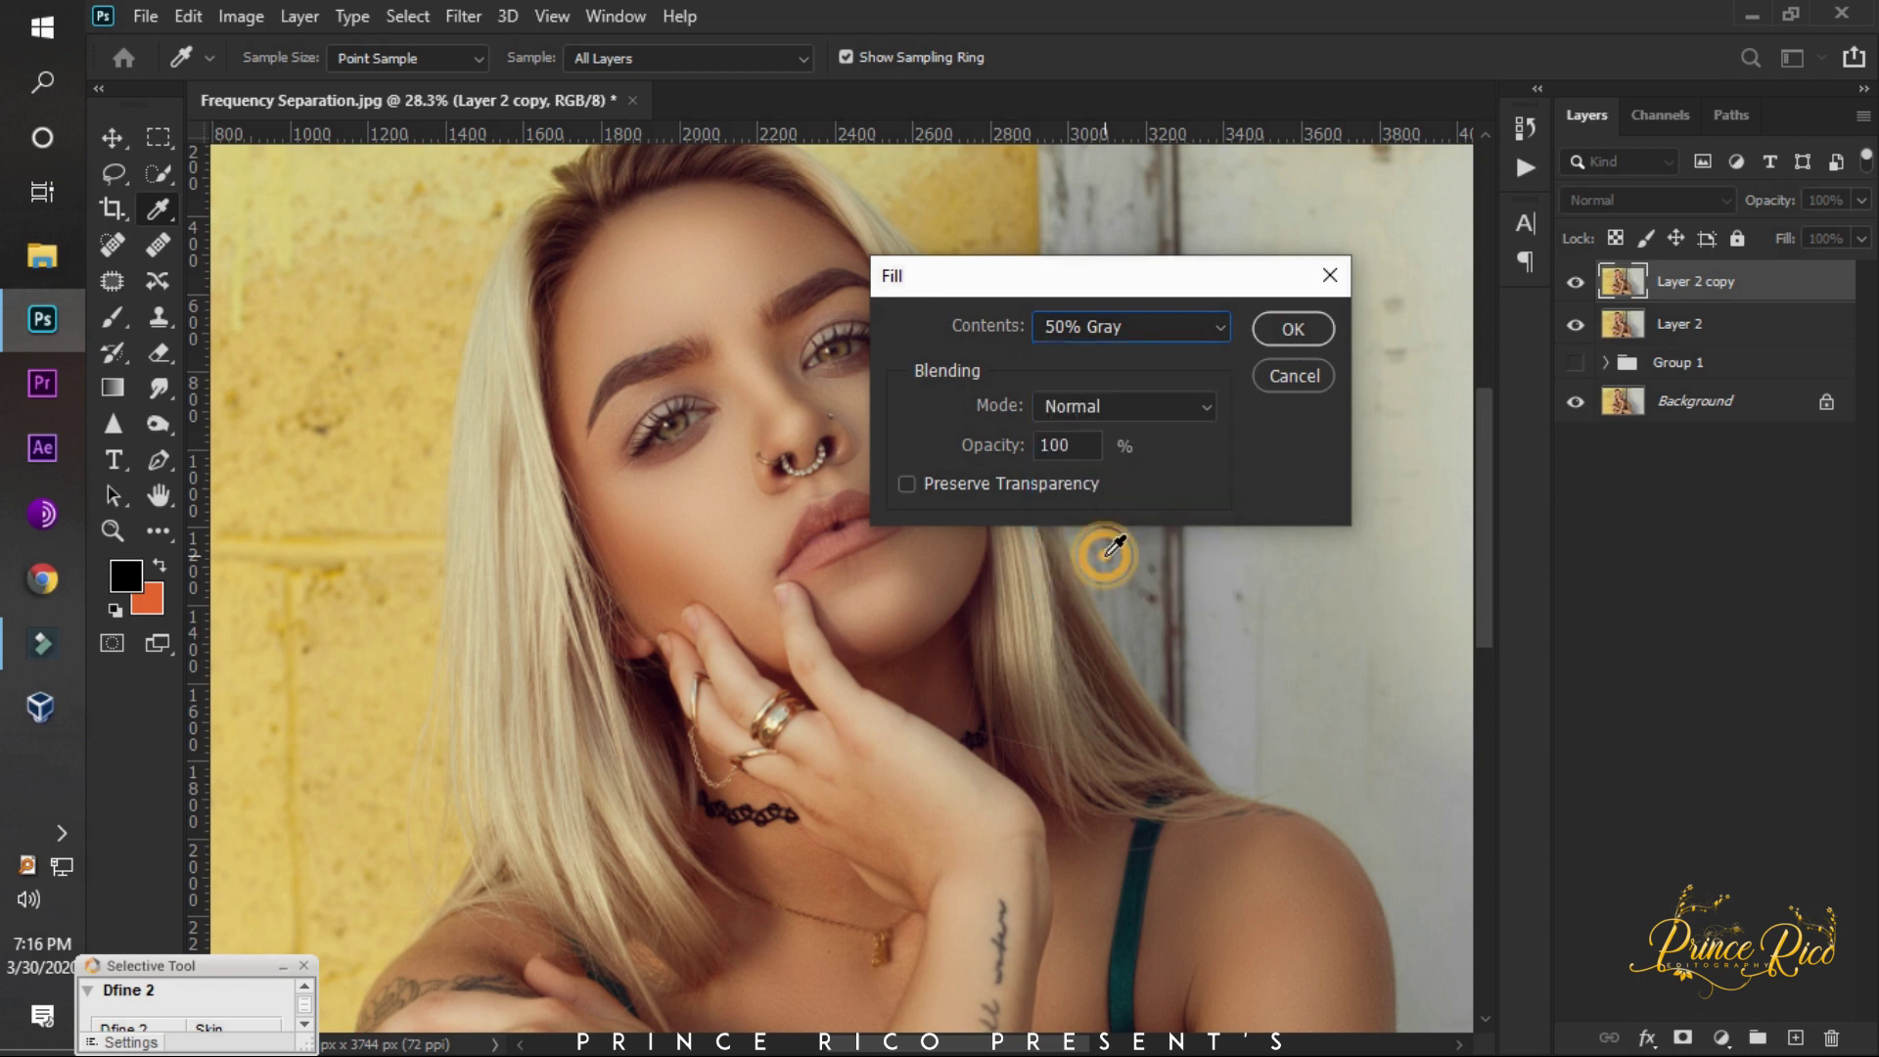
left_click(1288, 329)
key("l")
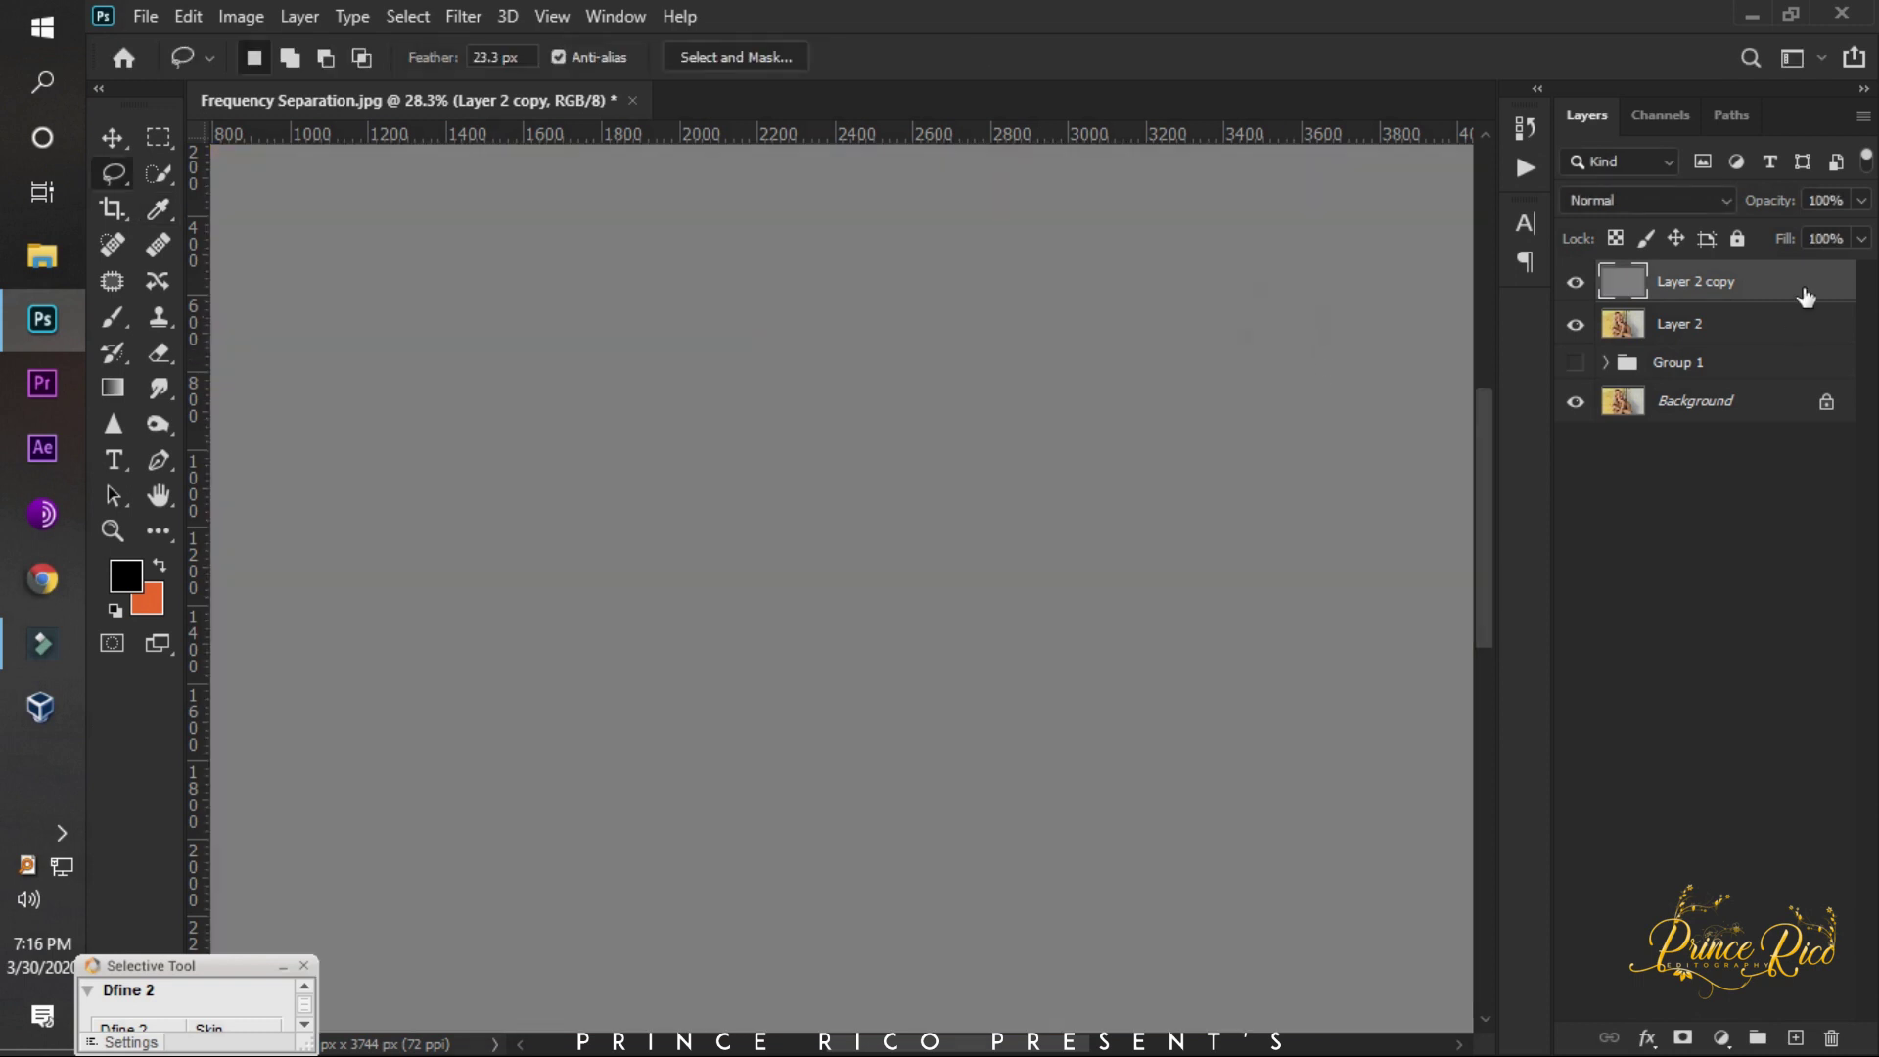
Set Layer 2 copy's blend mode to Overlay.
left_click(1645, 201)
left_click(1620, 200)
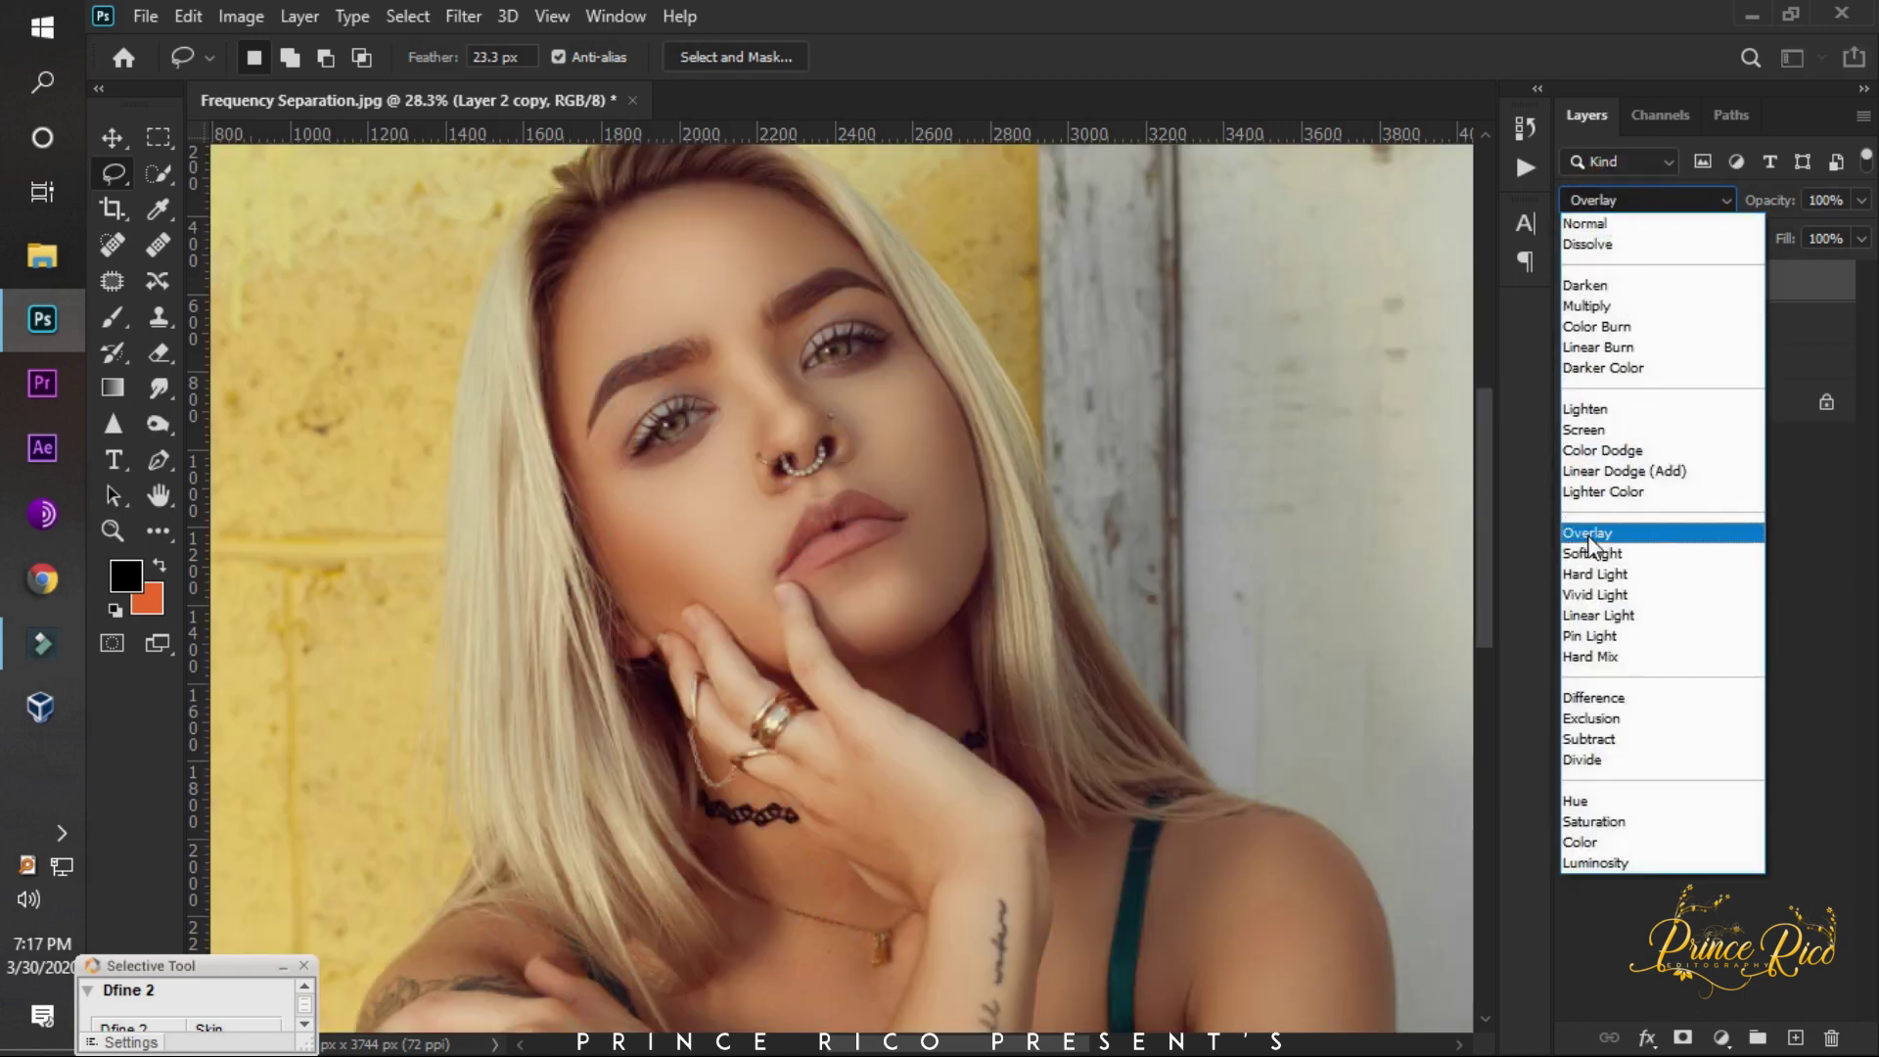
left_click(1624, 536)
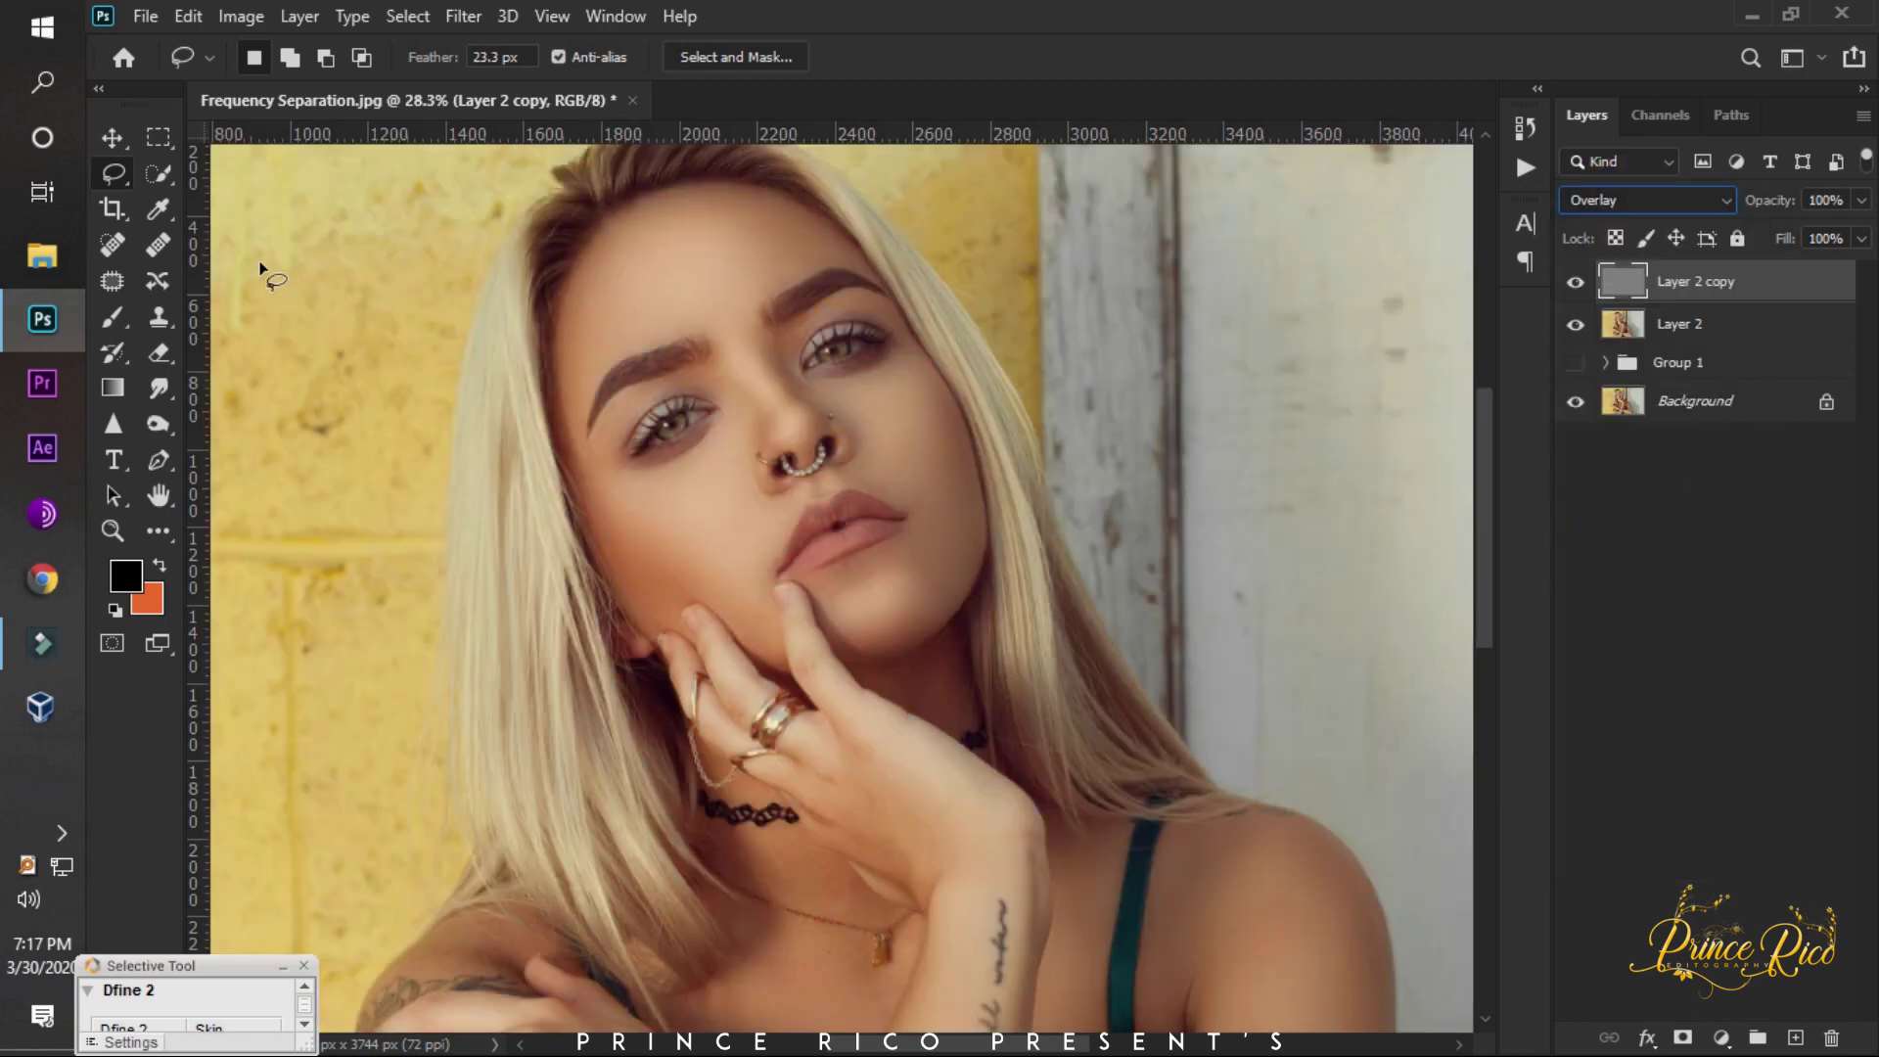
right_click(163, 433)
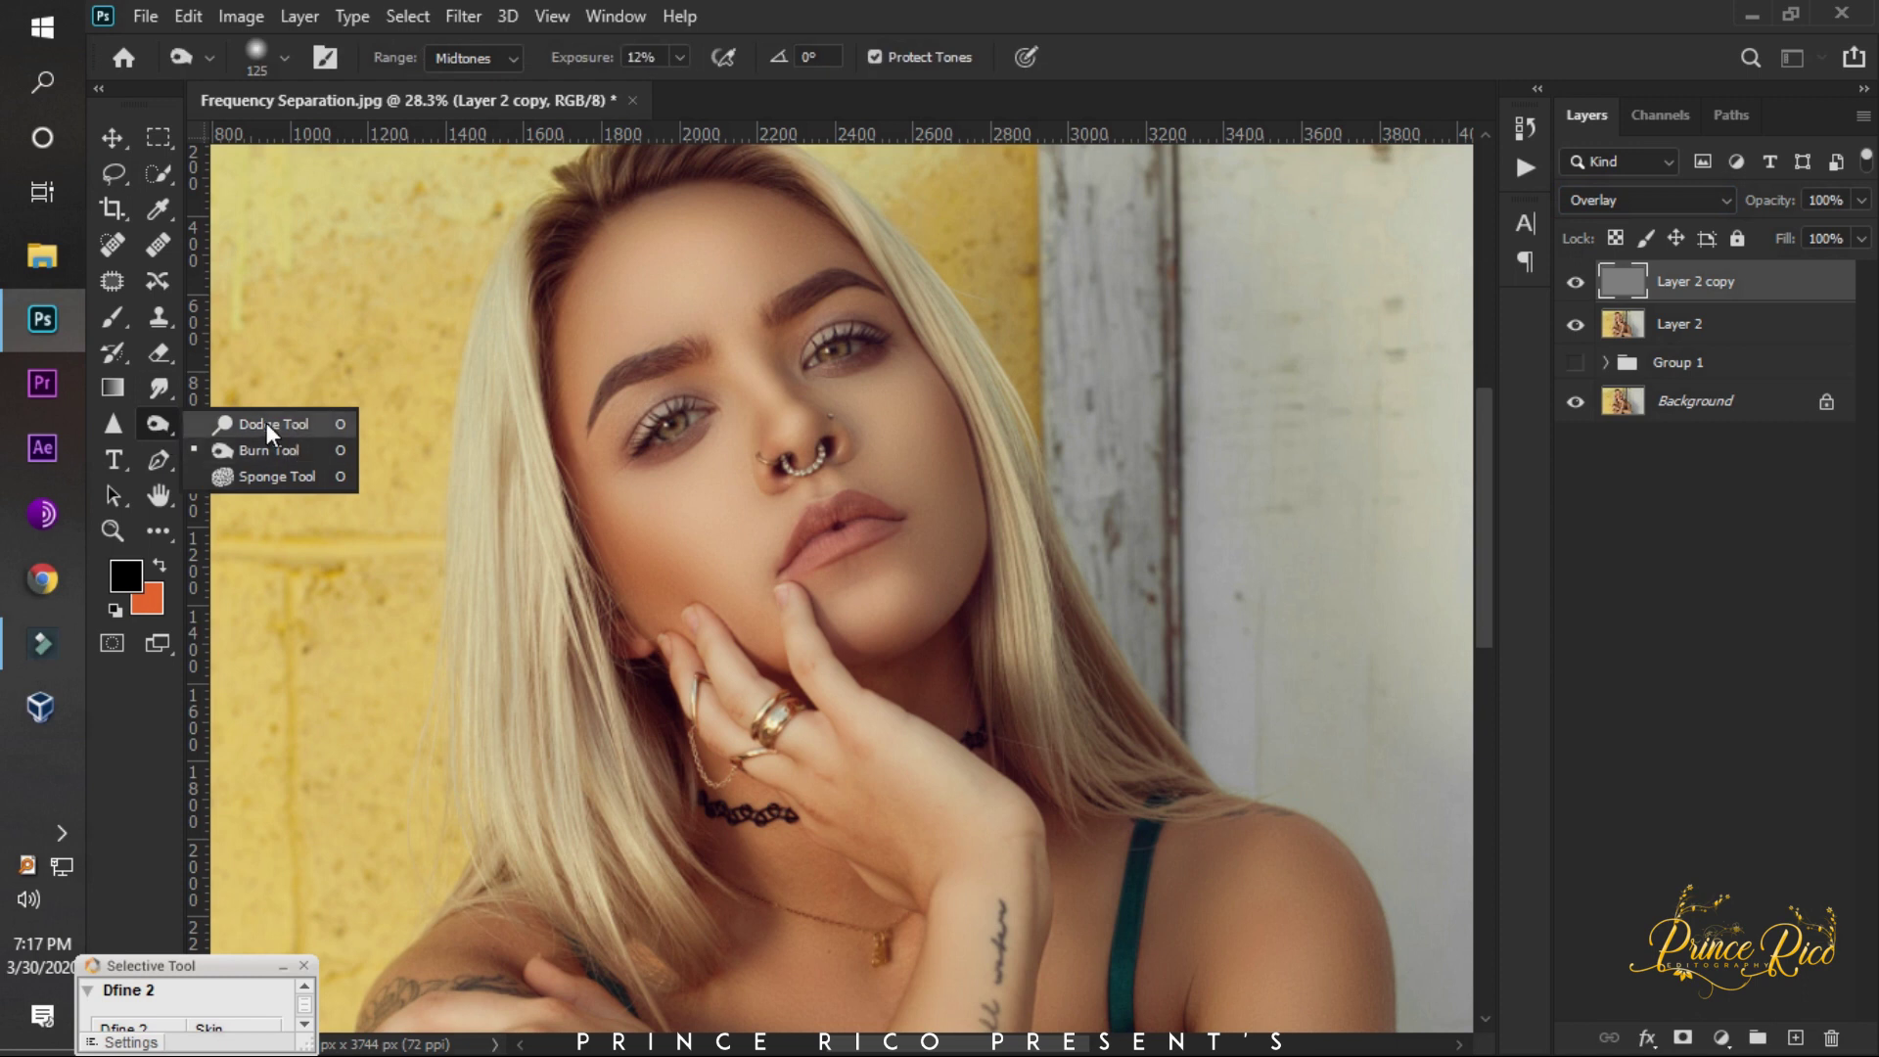
With the Dodge tool, lighten the nose at brush size 60 and the forehead at 500.
left_click(266, 423)
scroll(741, 352, "up", 5)
scroll(741, 353, "up", 2)
key("bracketleft")
key("bracketleft")
key("bracketleft")
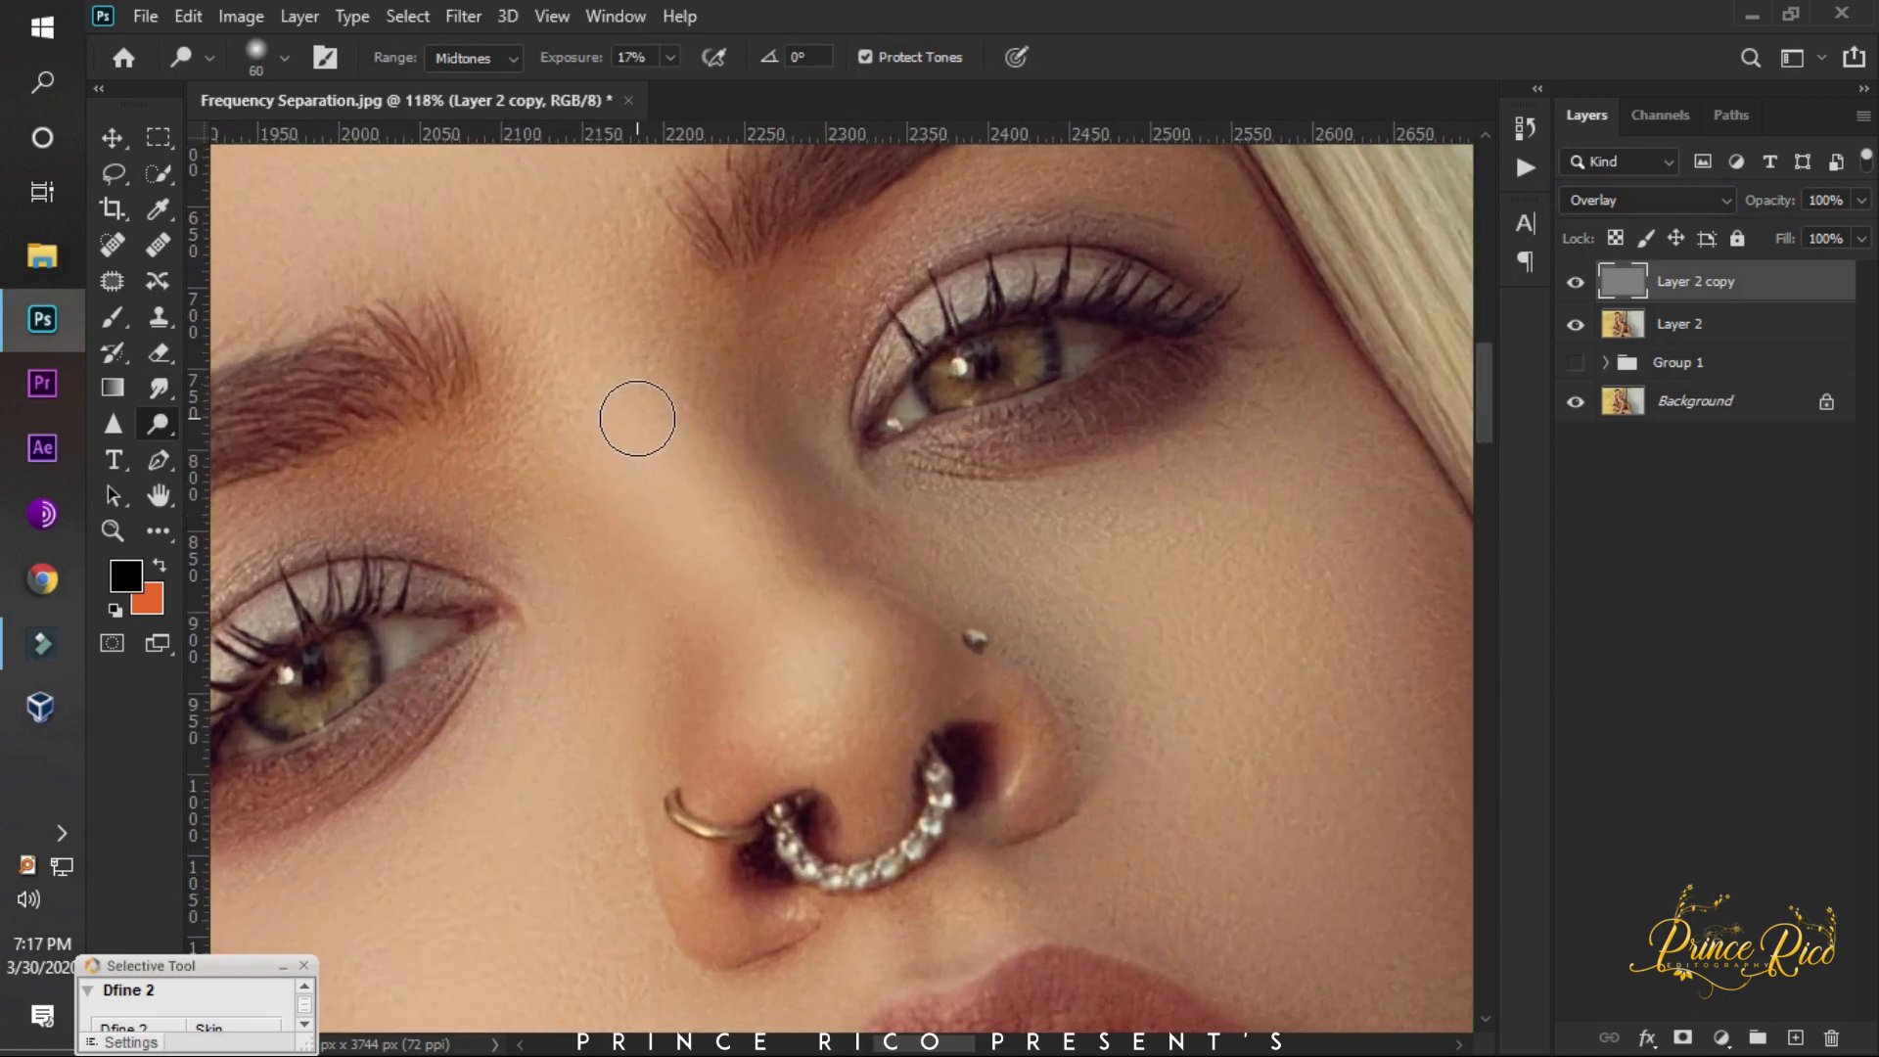
left_click(822, 660)
scroll(754, 524, "down", 3)
scroll(755, 524, "down", 2)
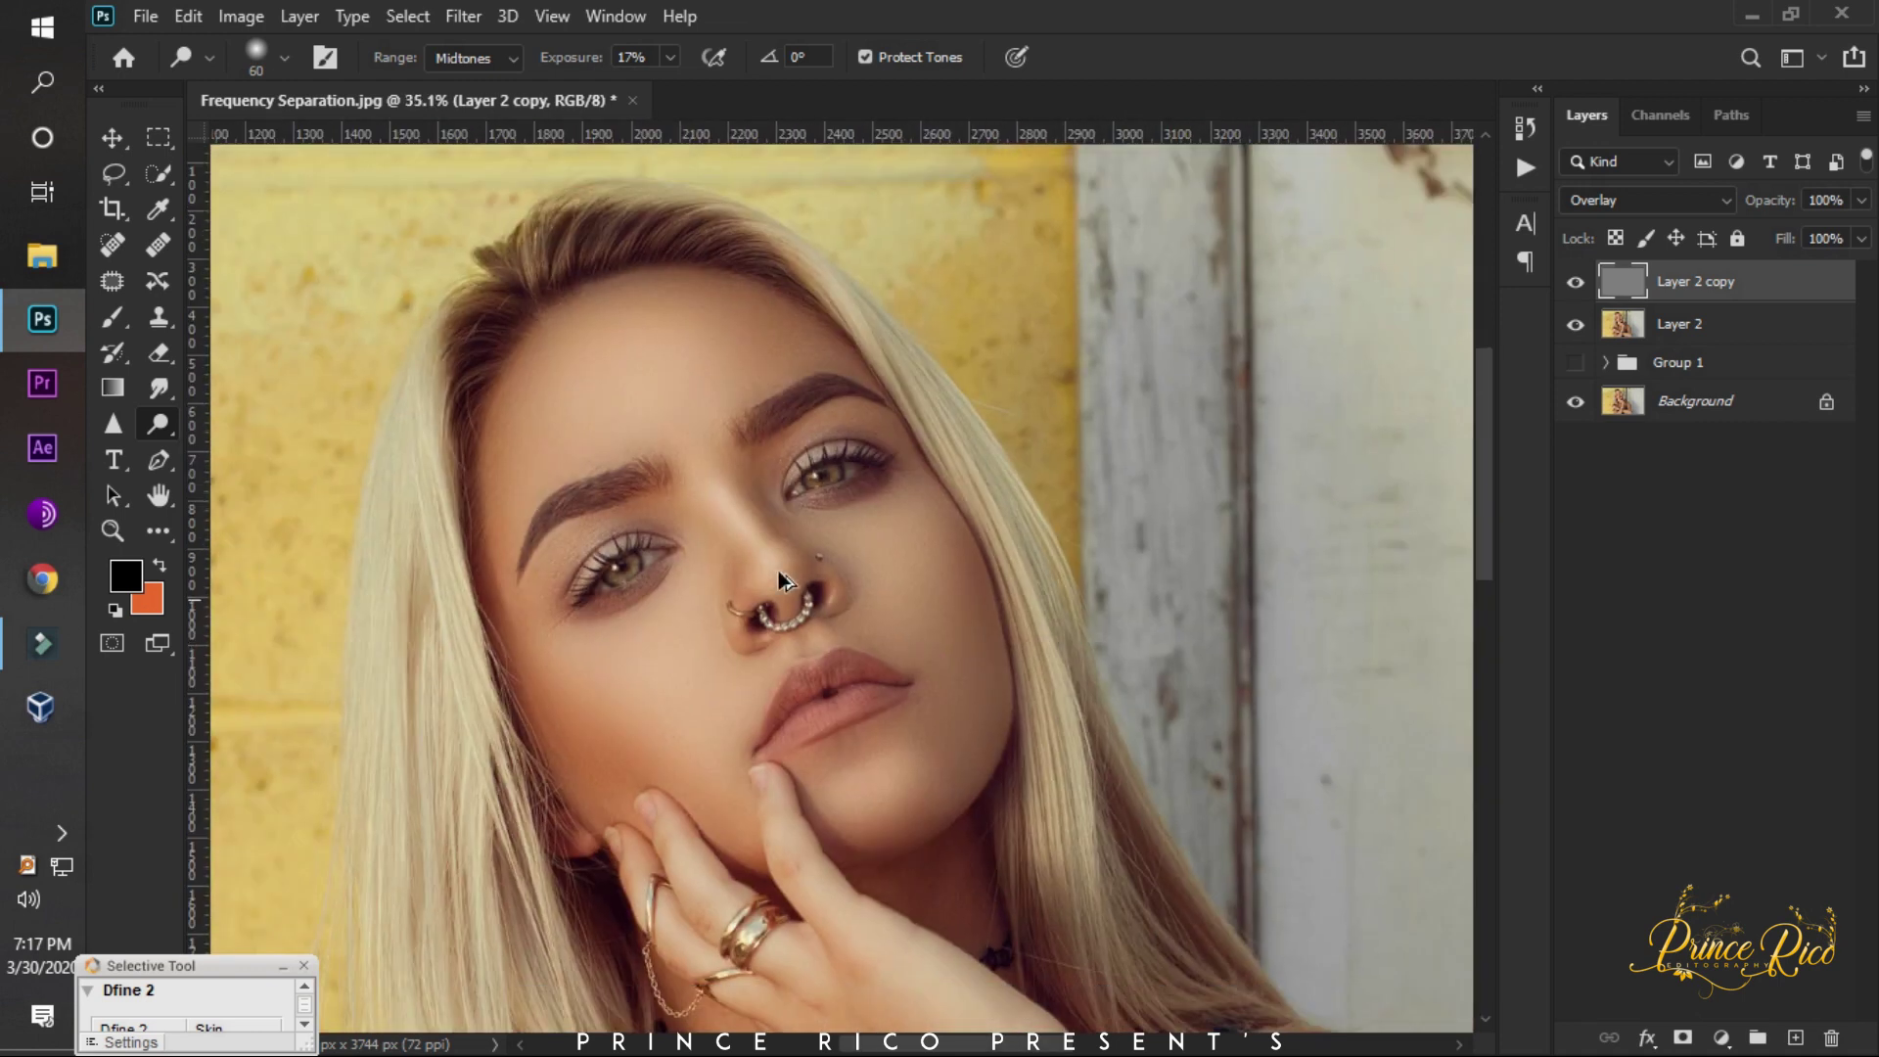
scroll(744, 520, "up", 5)
scroll(747, 507, "down", 5)
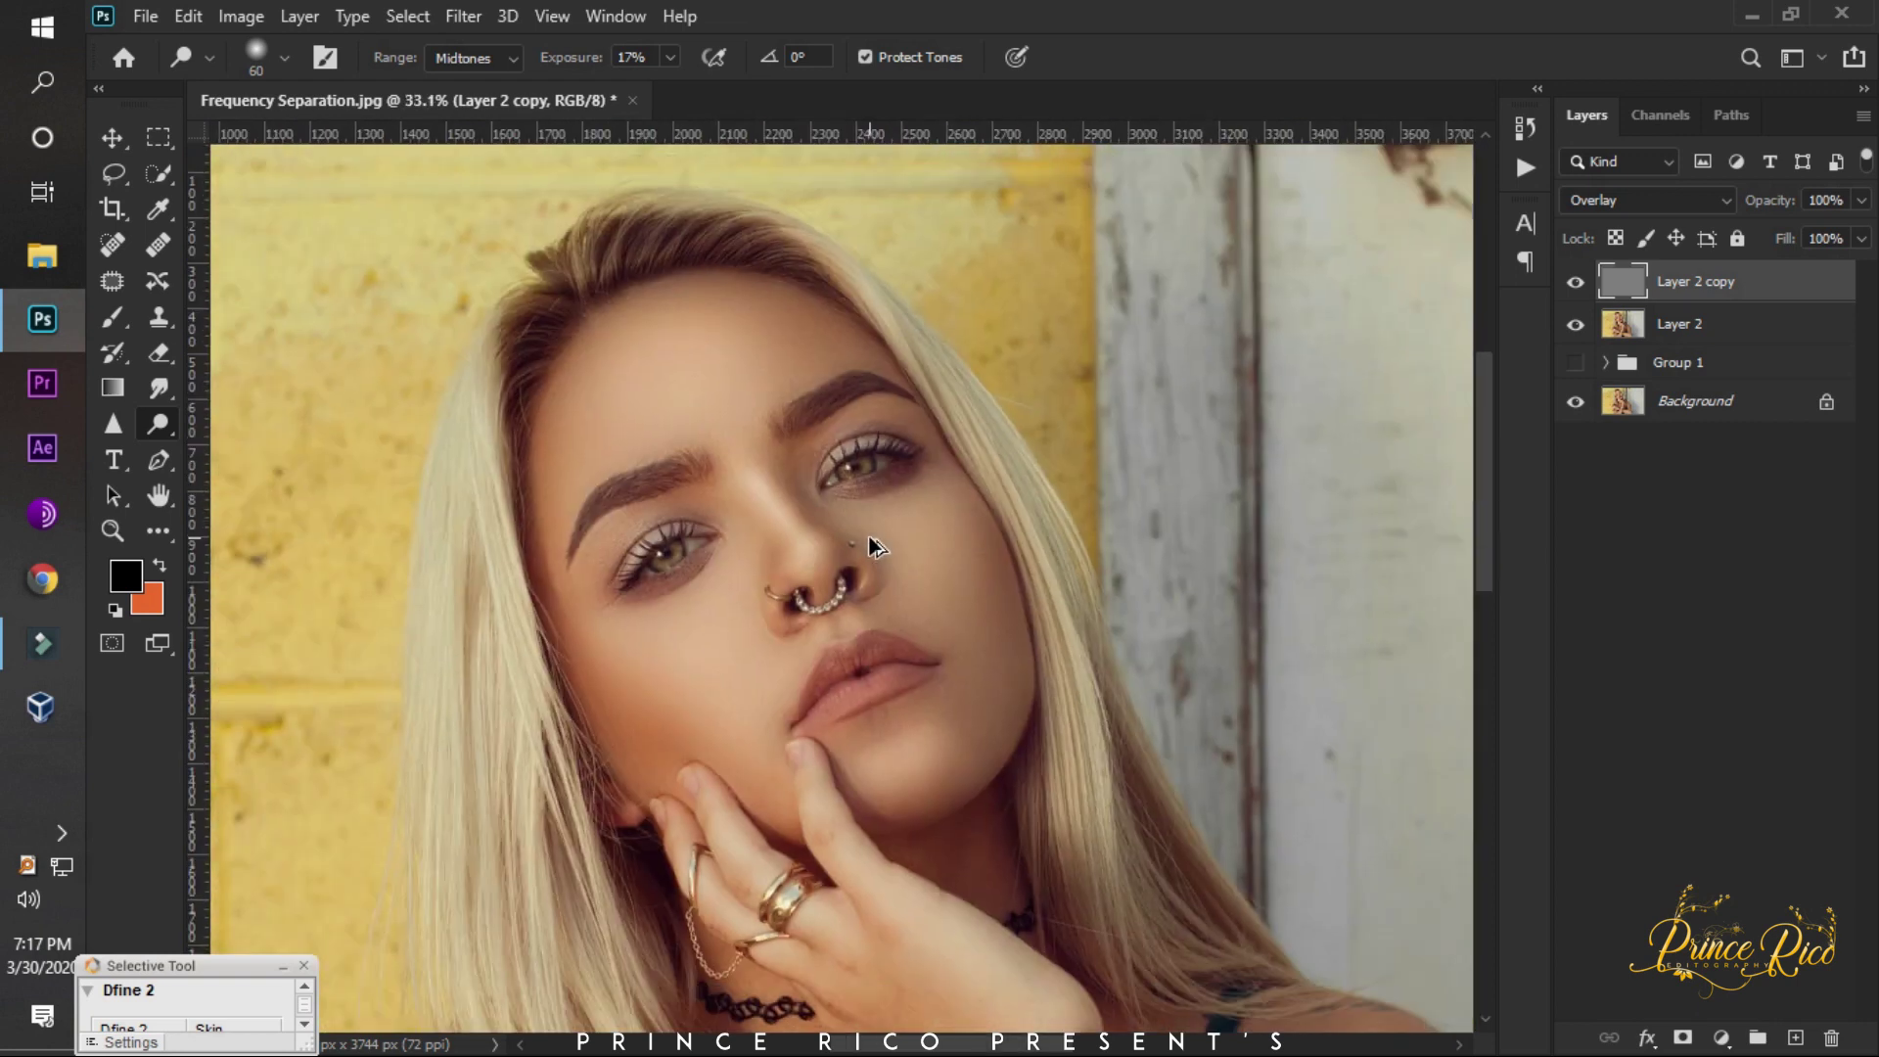
scroll(733, 418, "up", 2)
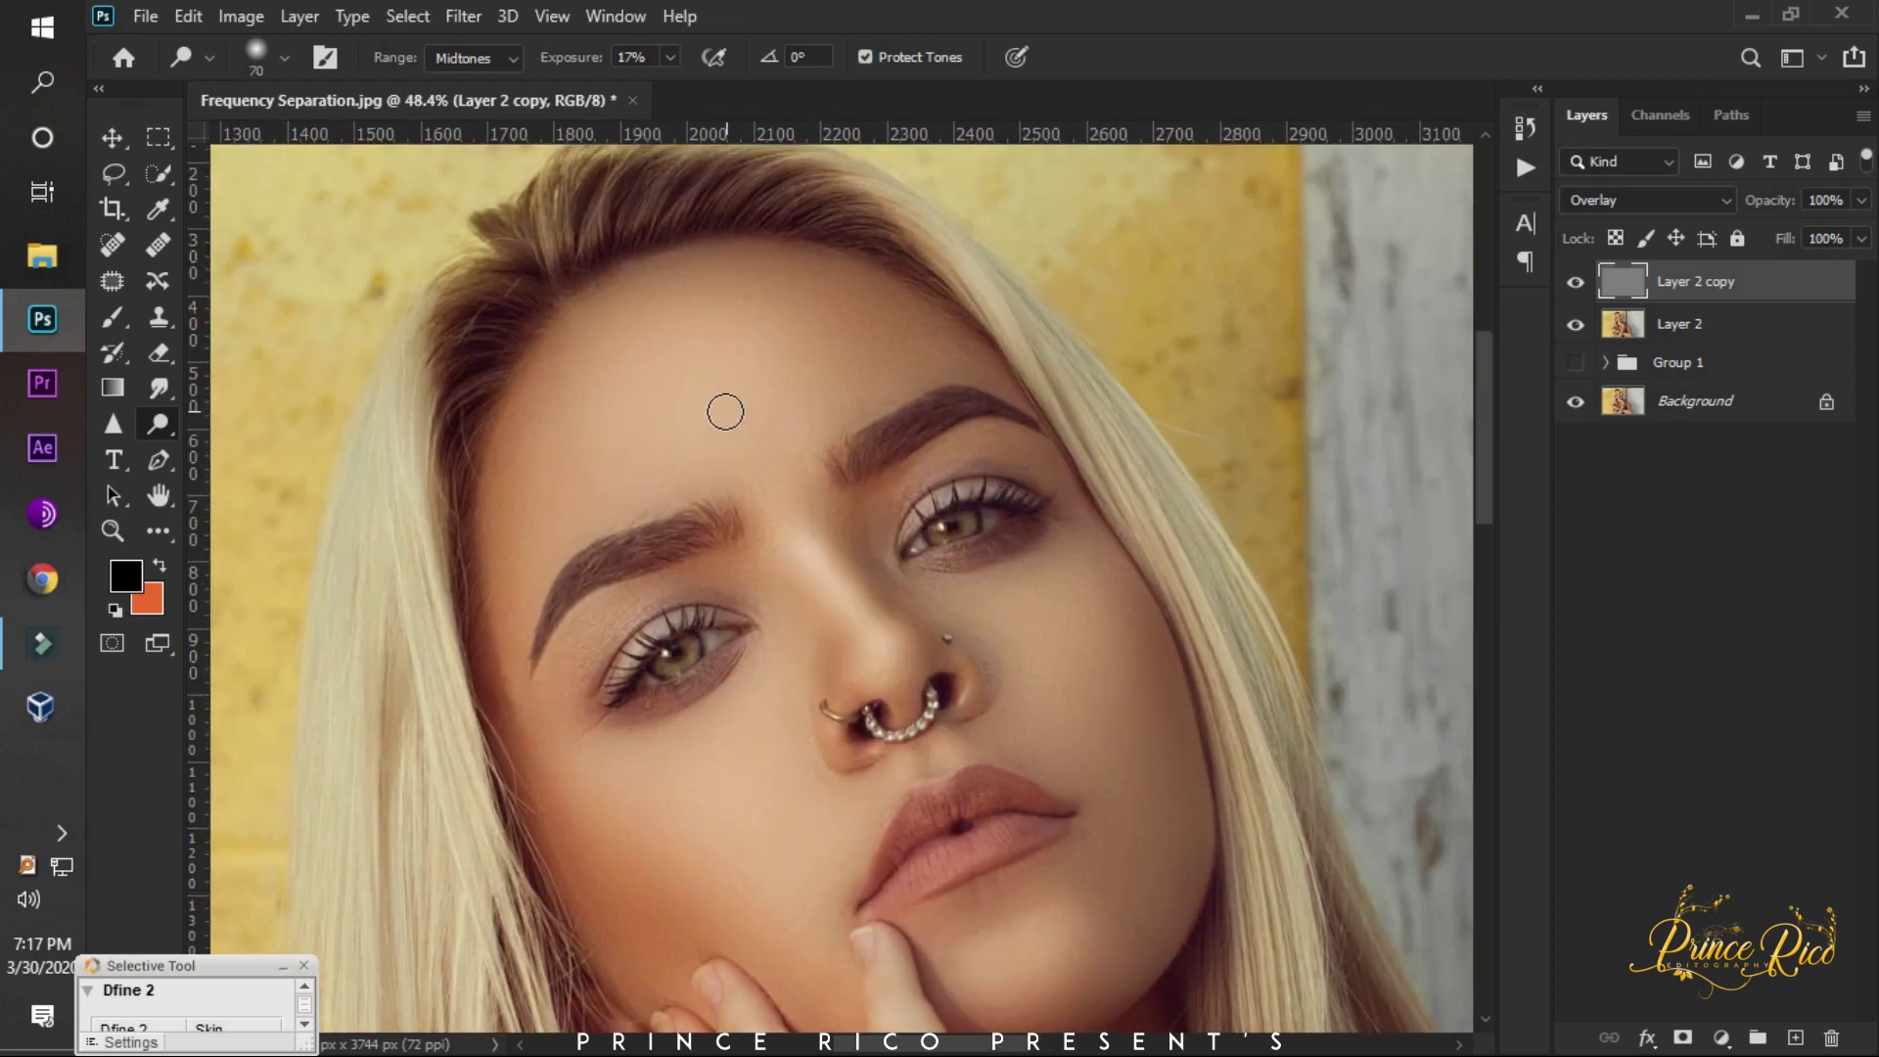
key("bracketright")
key("bracketright")
key("bracketright")
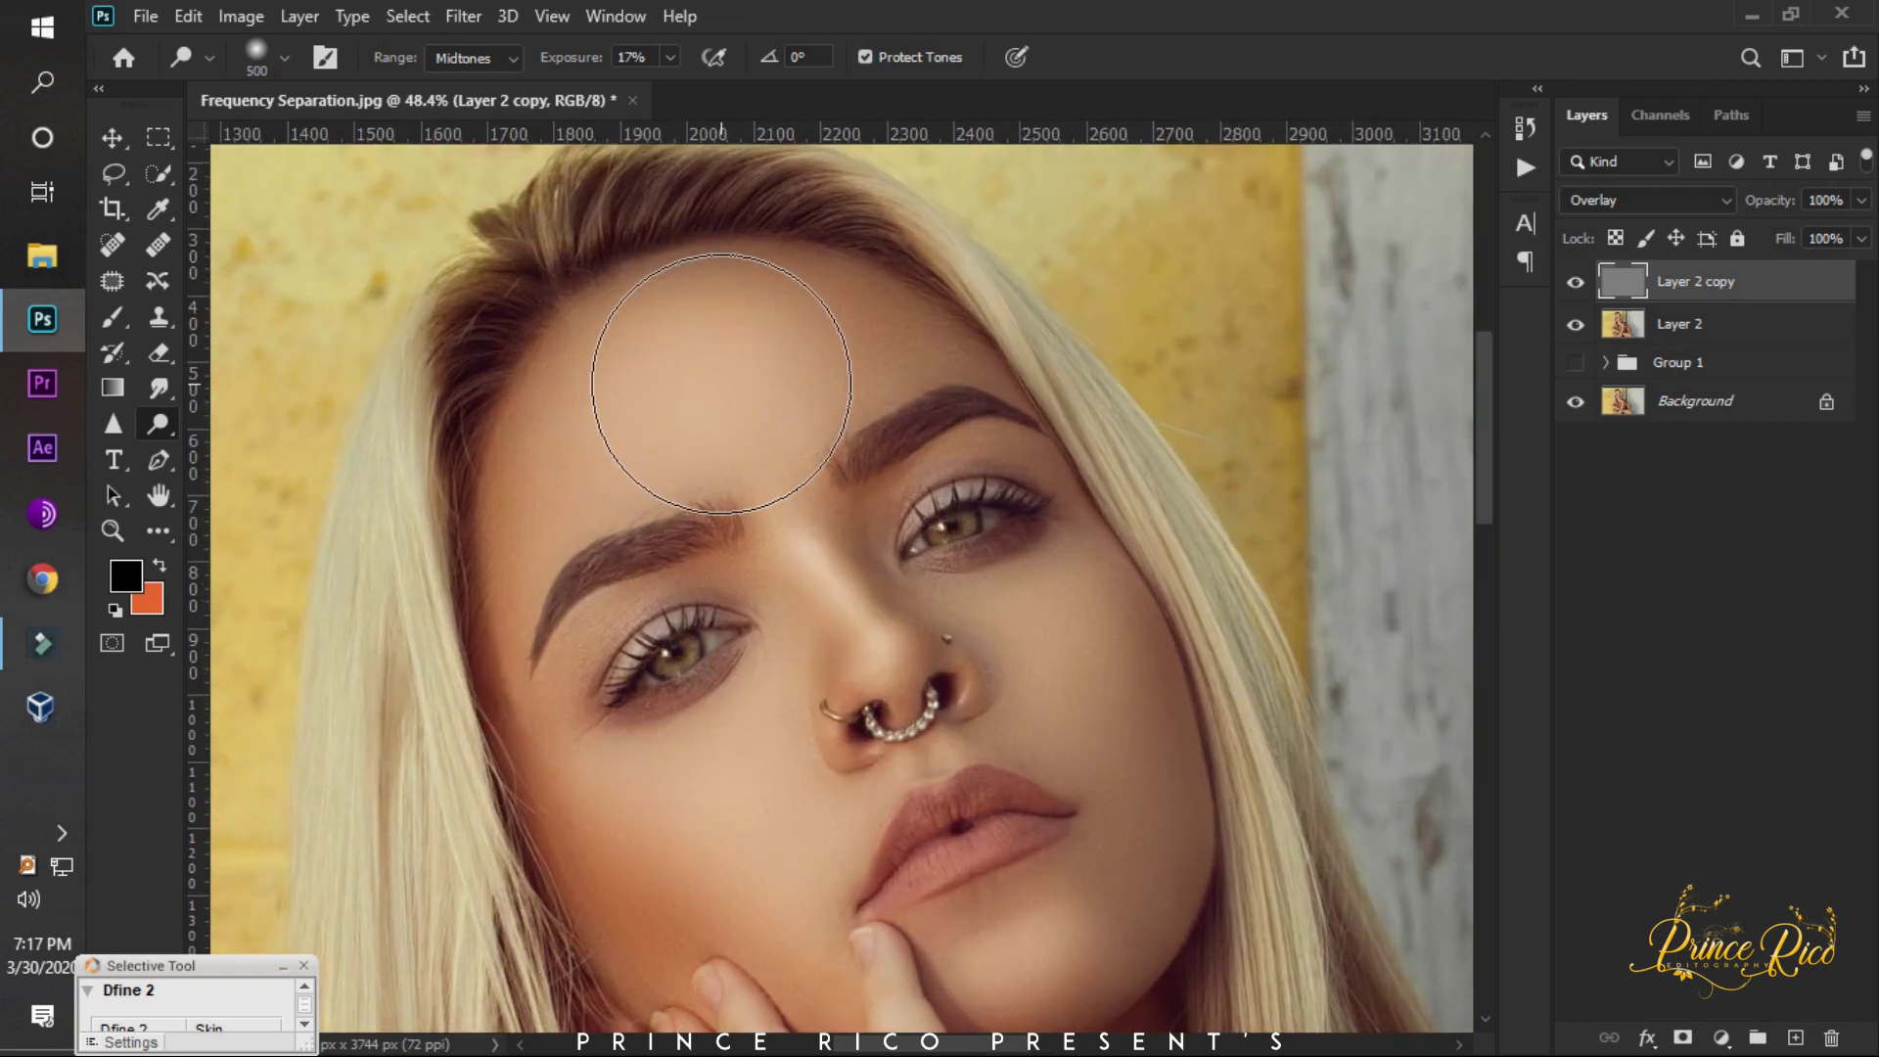
left_click(688, 369)
At brush size 250, dodge the cheek below the eye and several spots on the chin.
scroll(725, 506, "down", 3)
key("bracketleft")
key("bracketleft")
key("bracketleft")
left_click(666, 620)
left_click_drag(746, 595, 797, 701)
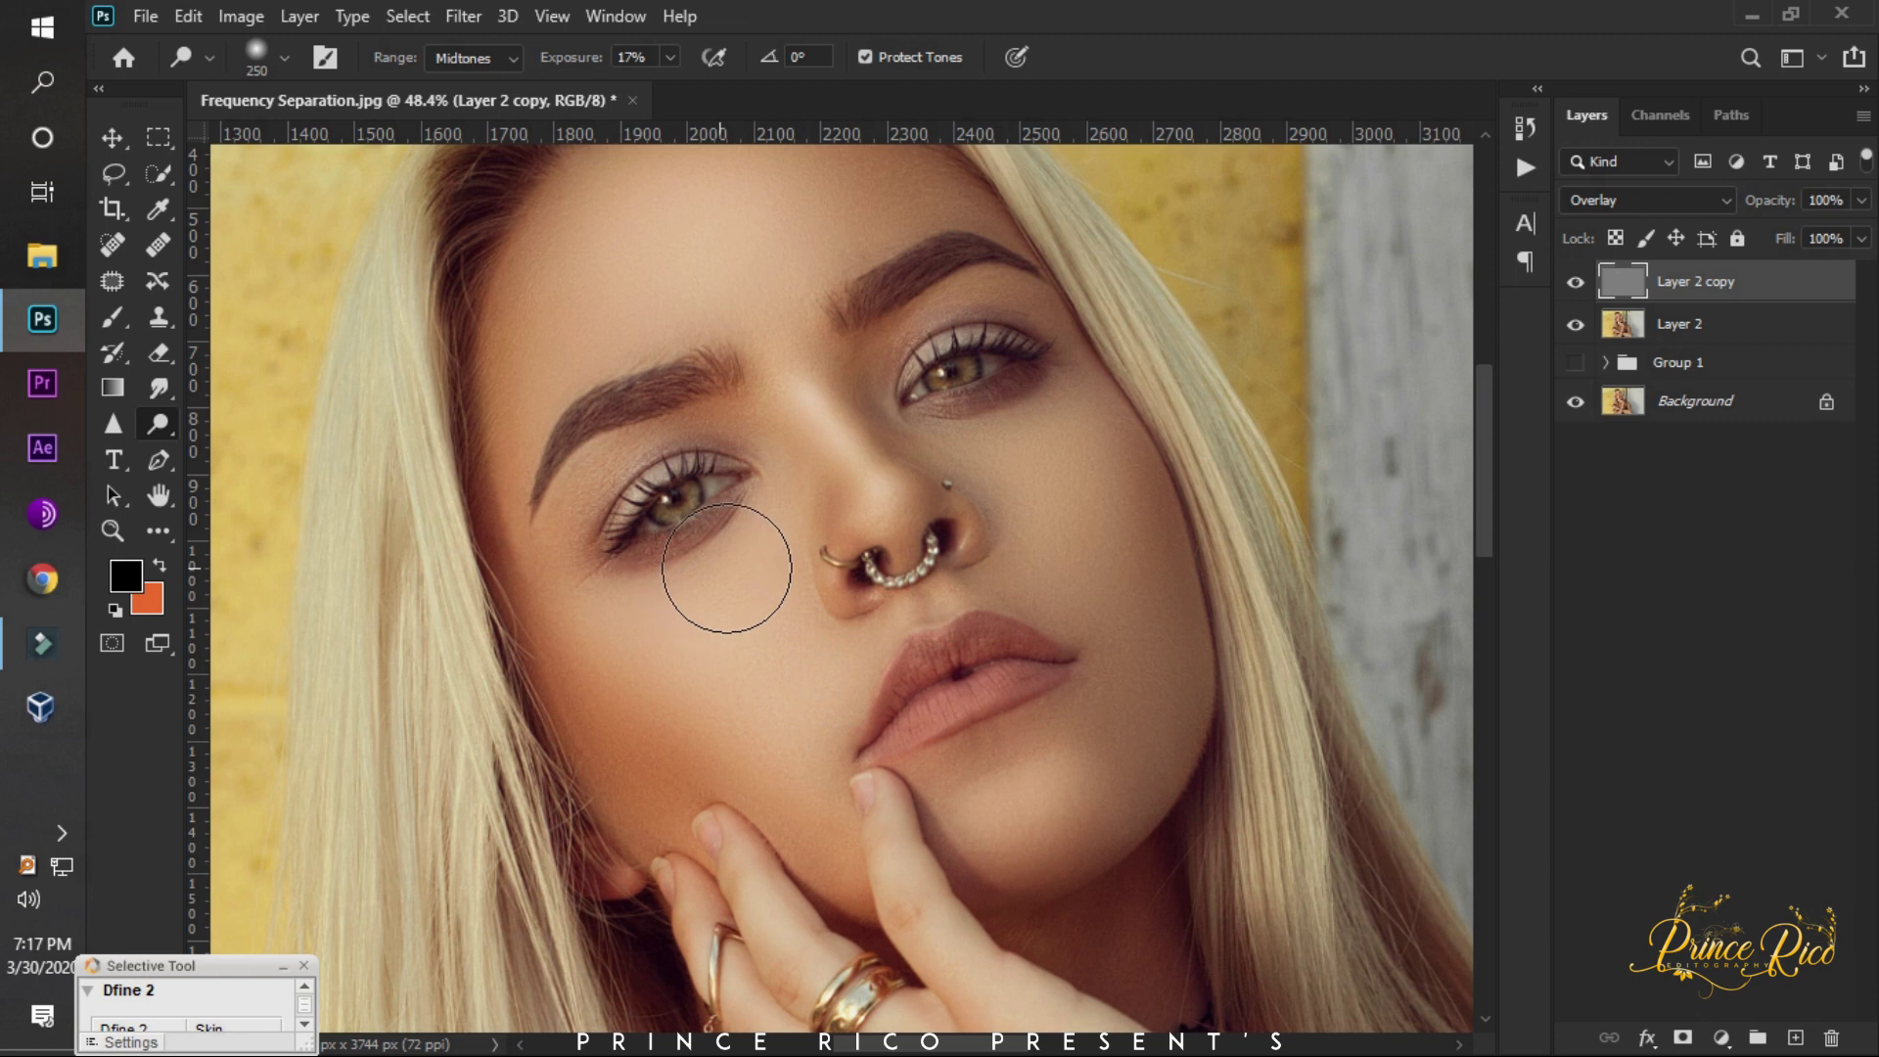
scroll(783, 588, "down", 3)
left_click(1047, 654)
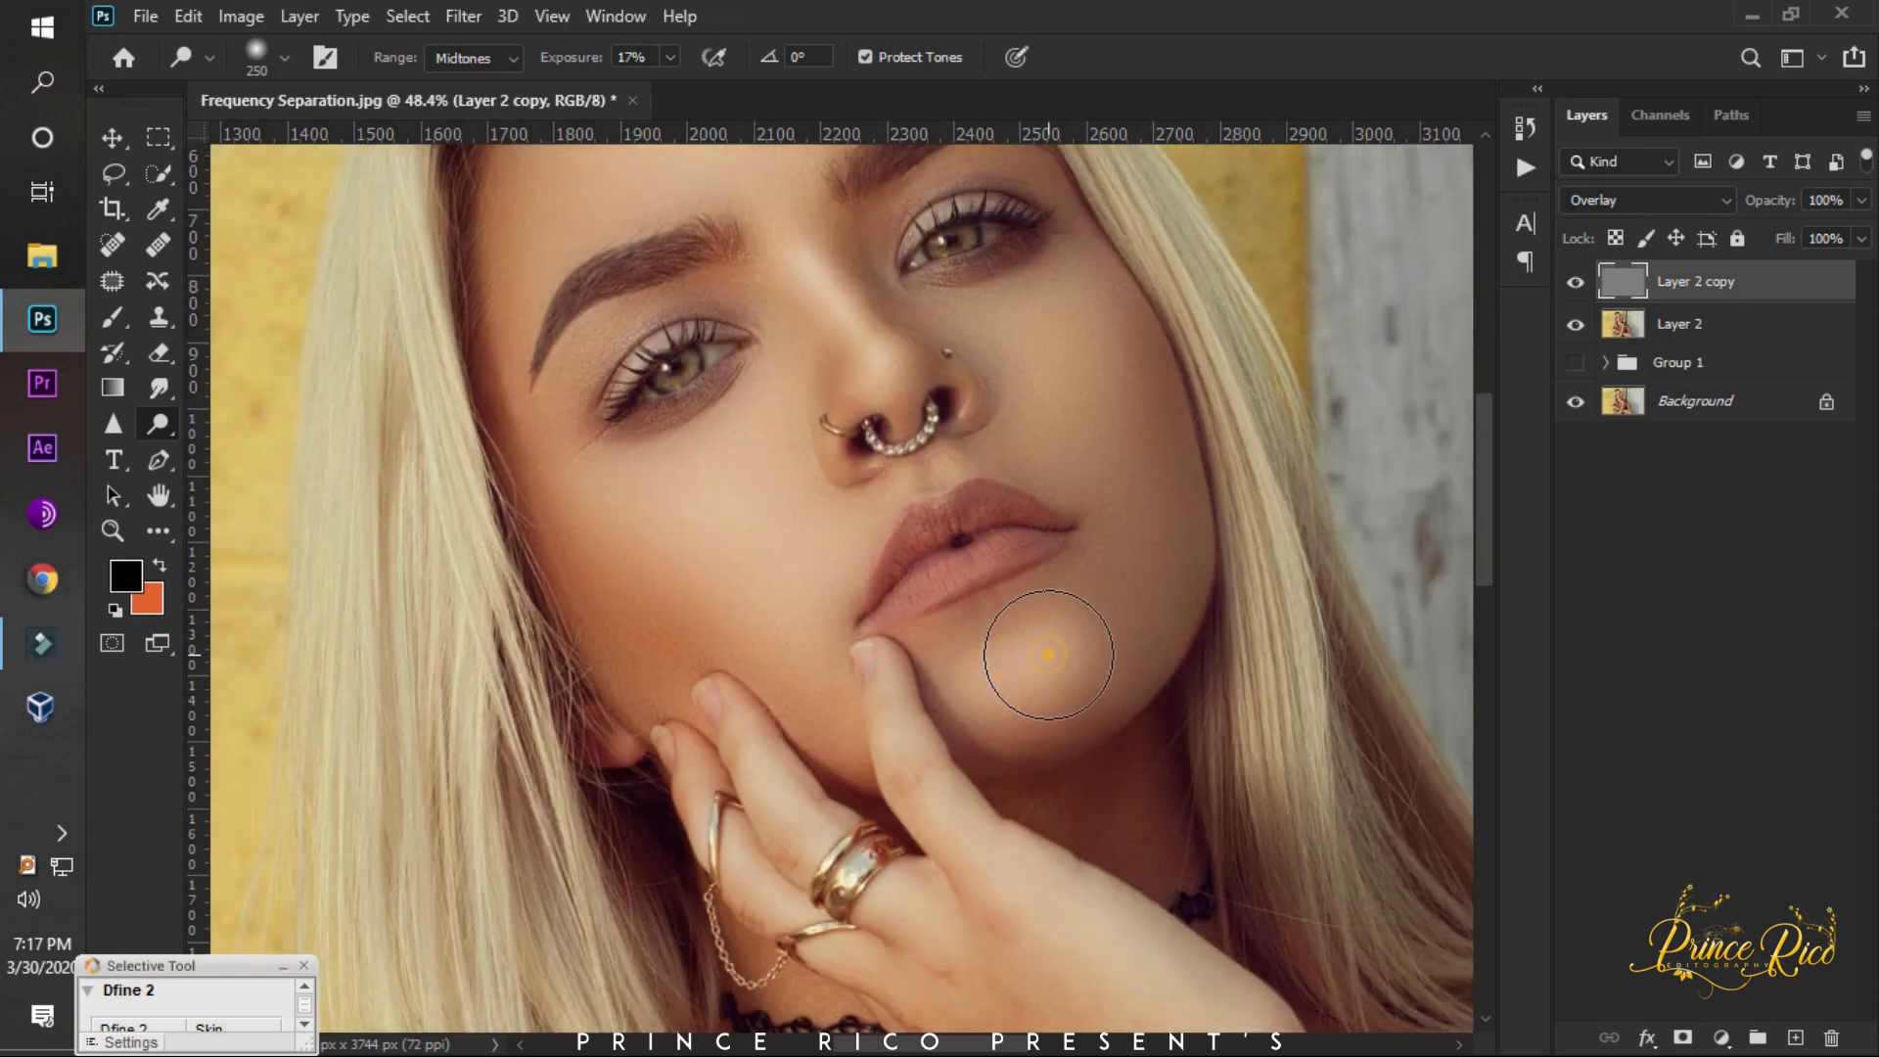
left_click(956, 650)
left_click(818, 630)
Dodge the cheeks beside the nose and beside the lips.
scroll(621, 545, "down", 3, "alt")
scroll(894, 672, "down", 2, "alt")
scroll(844, 323, "up", 1, "alt")
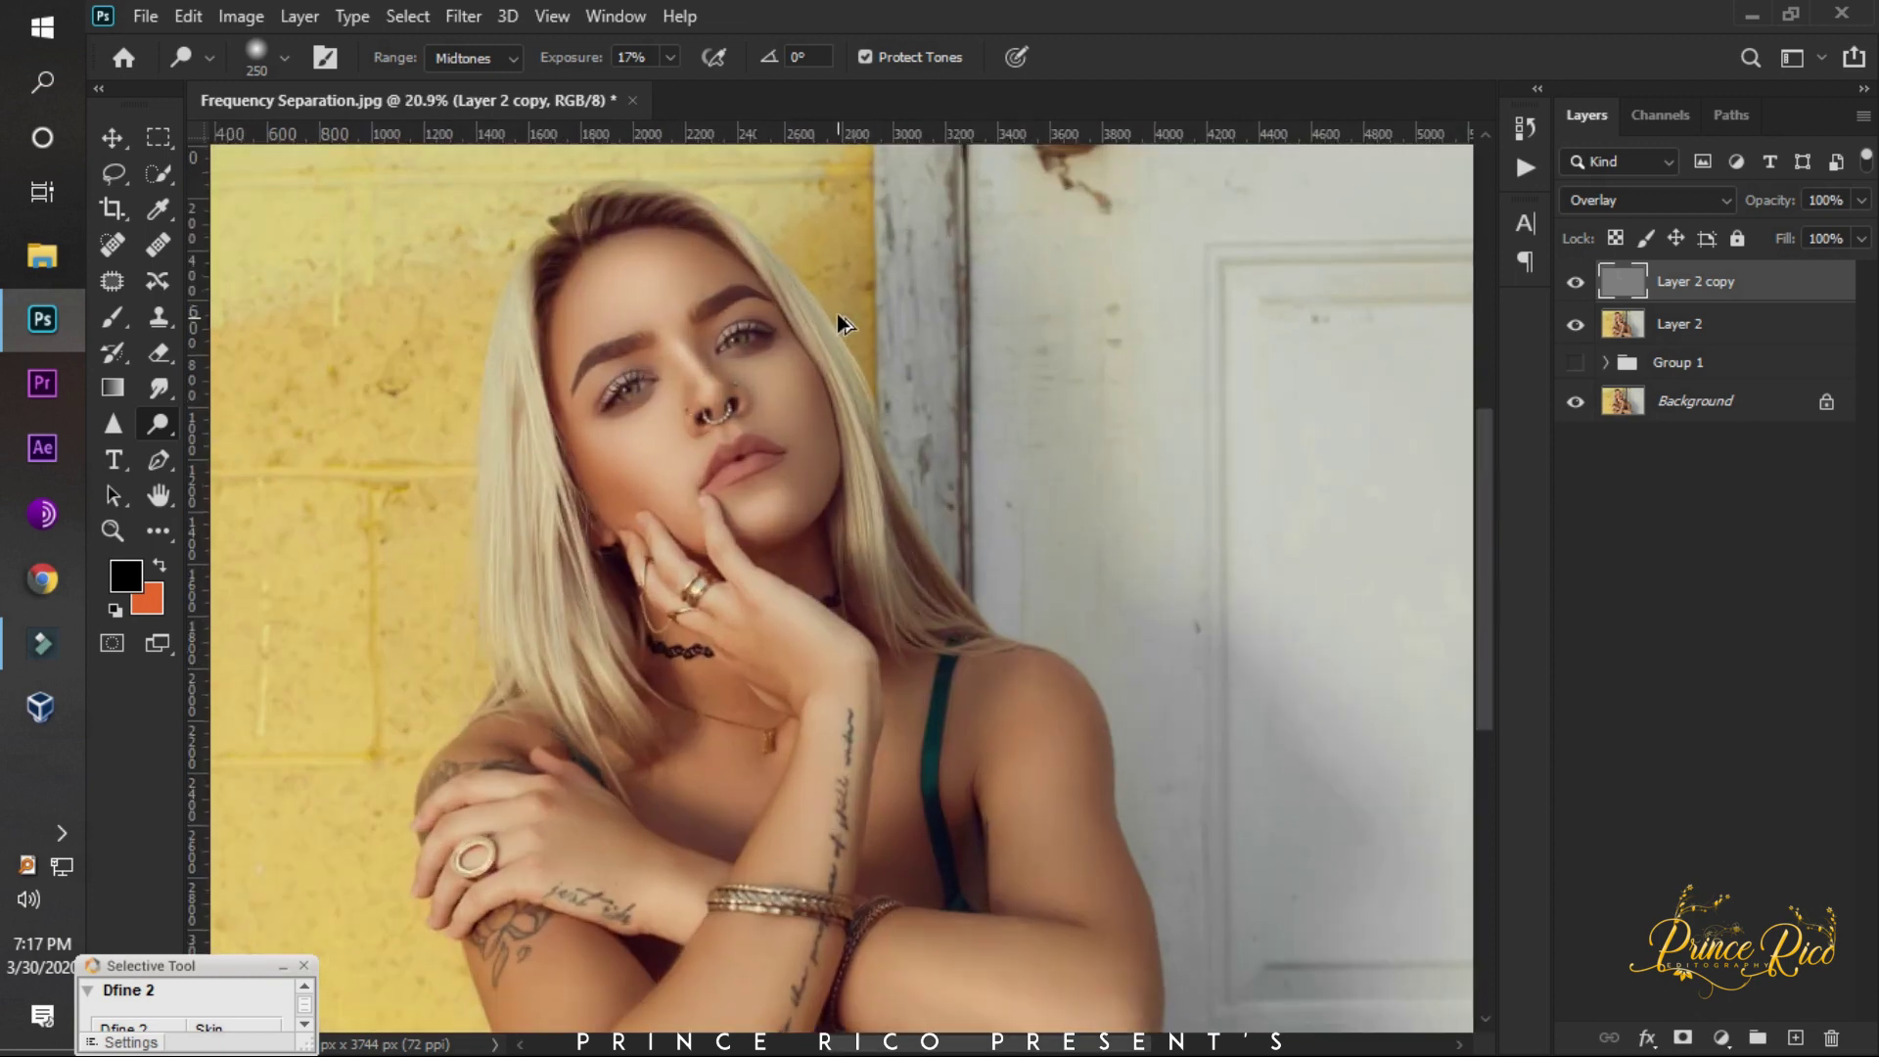
scroll(844, 323, "up", 3, "alt")
scroll(738, 461, "up", 3, "alt")
left_click_drag(714, 545, 699, 598)
left_click(587, 440)
scroll(621, 431, "down", 2, "alt")
scroll(705, 538, "down", 1, "alt")
scroll(644, 504, "up", 1, "alt")
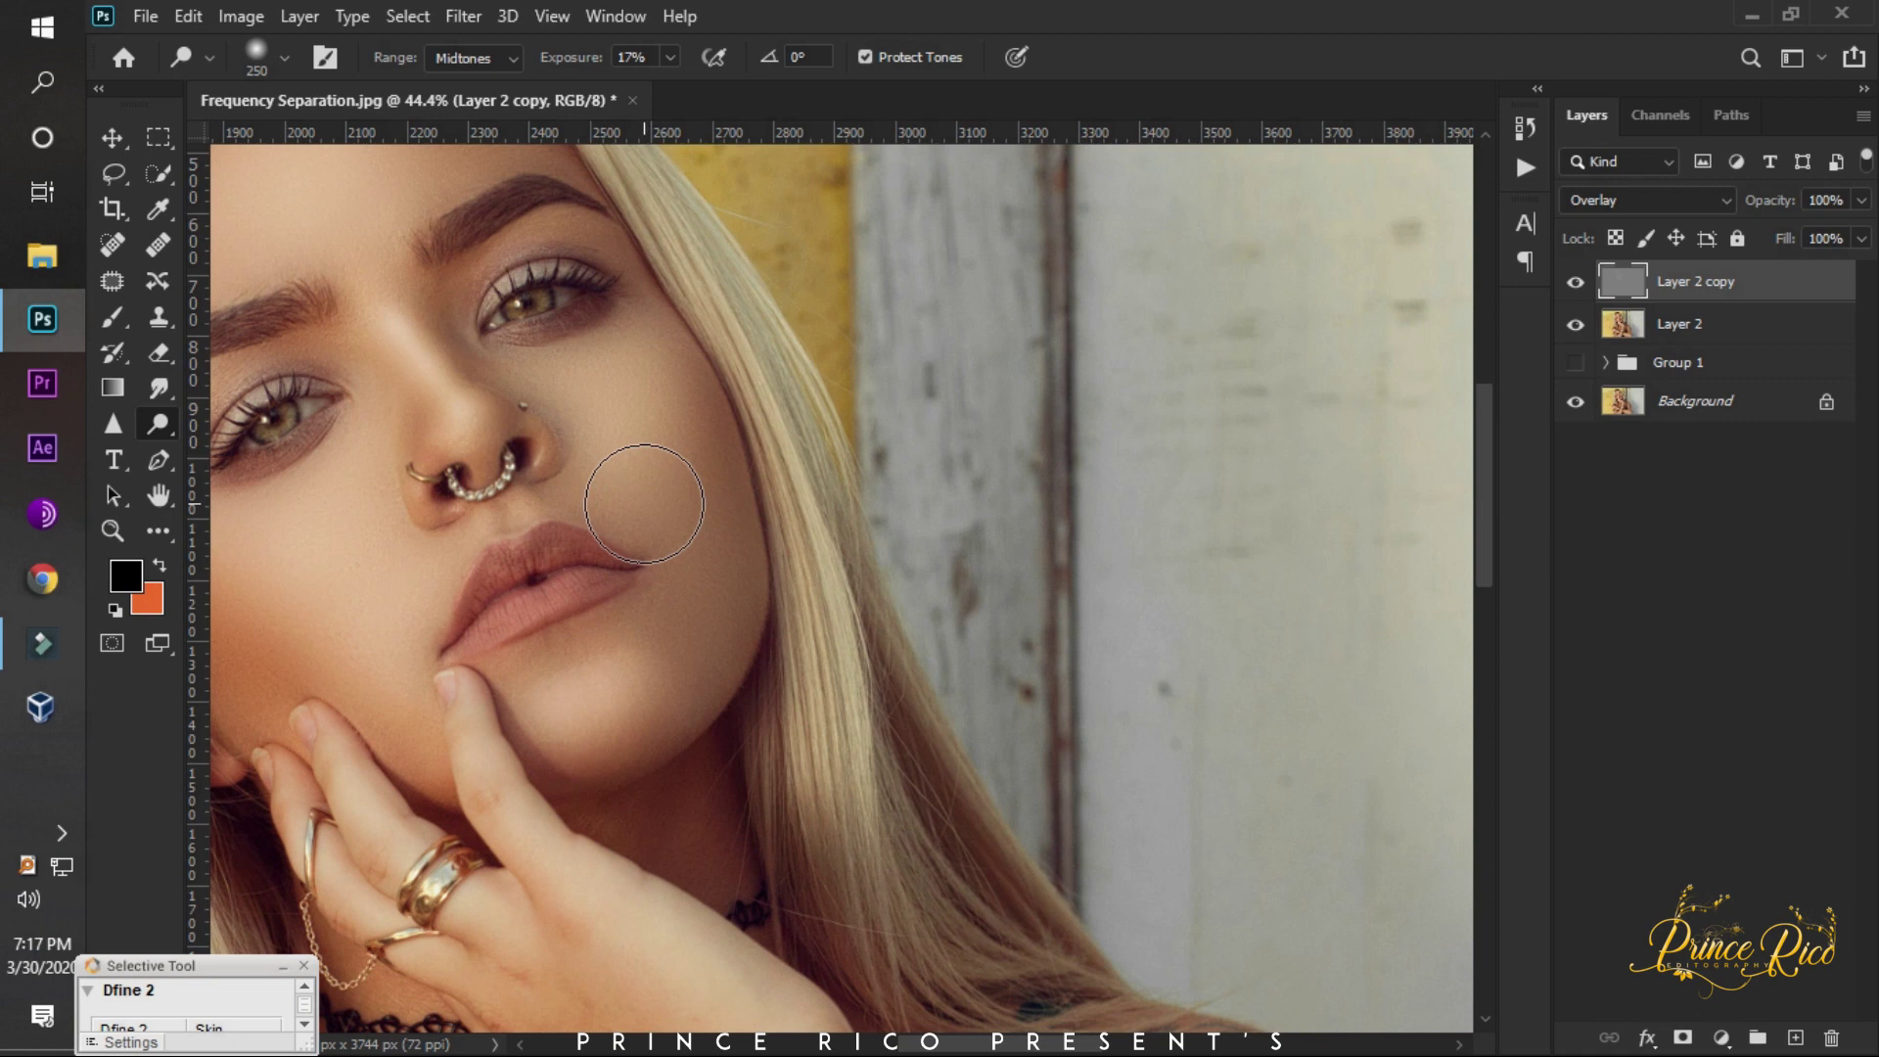
left_click(608, 479)
scroll(615, 445, "down", 2, "alt")
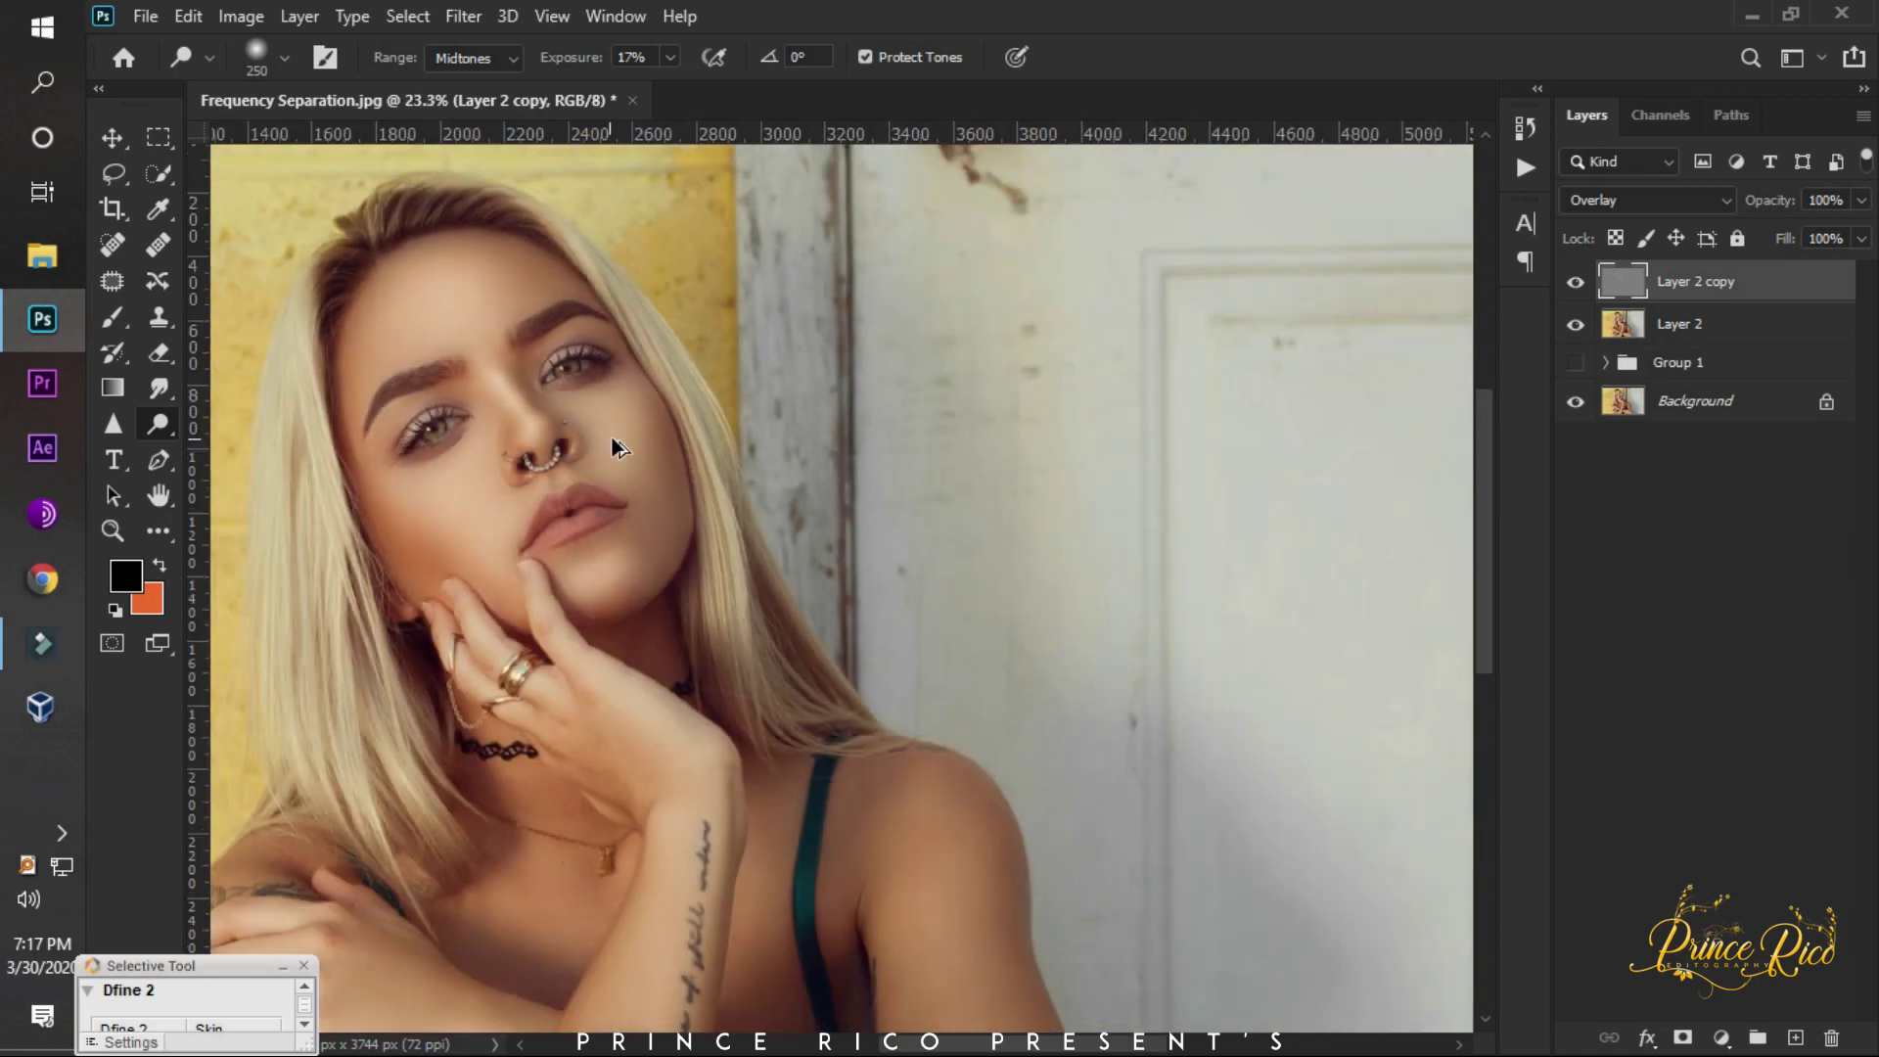
scroll(616, 489, "down", 1)
scroll(607, 534, "up", 2, "alt")
Dodge the wrist, the forearm, and the outer forearm near the elbow.
scroll(695, 578, "down", 2)
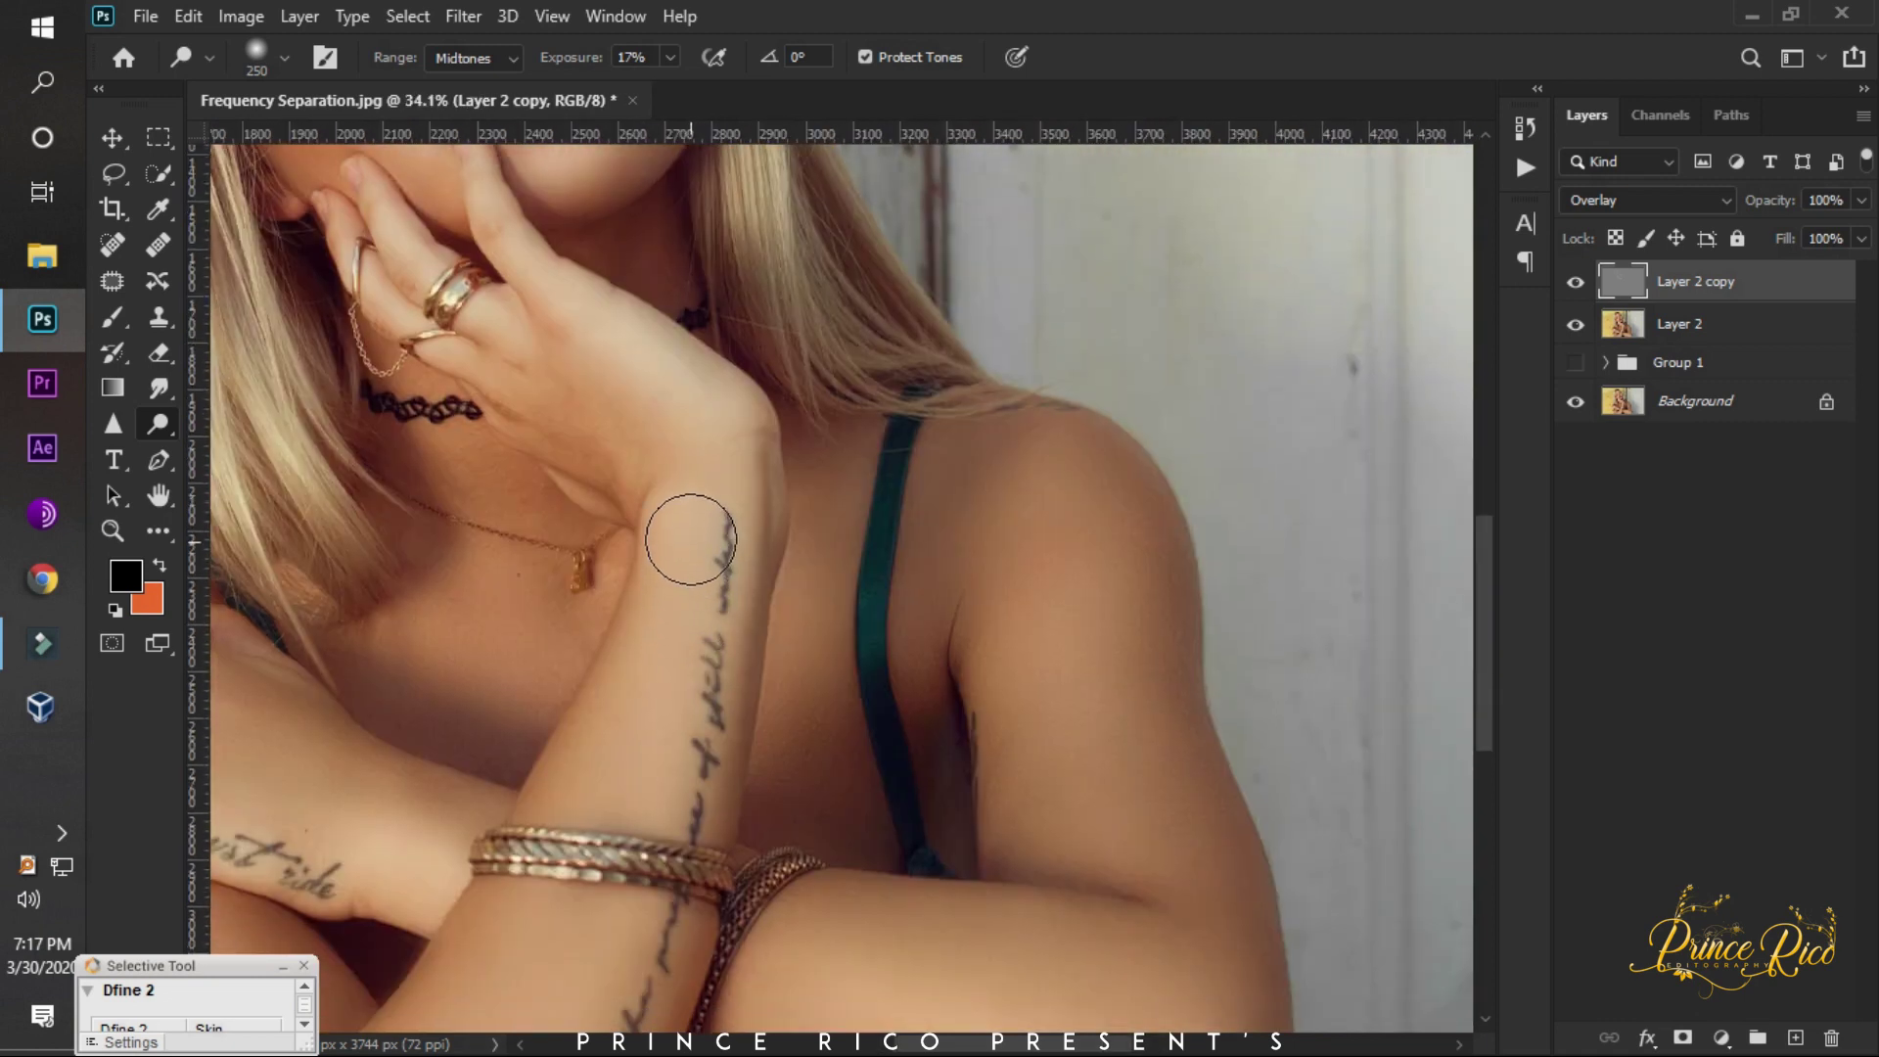
scroll(630, 813, "down", 2)
scroll(705, 648, "down", 3, "alt")
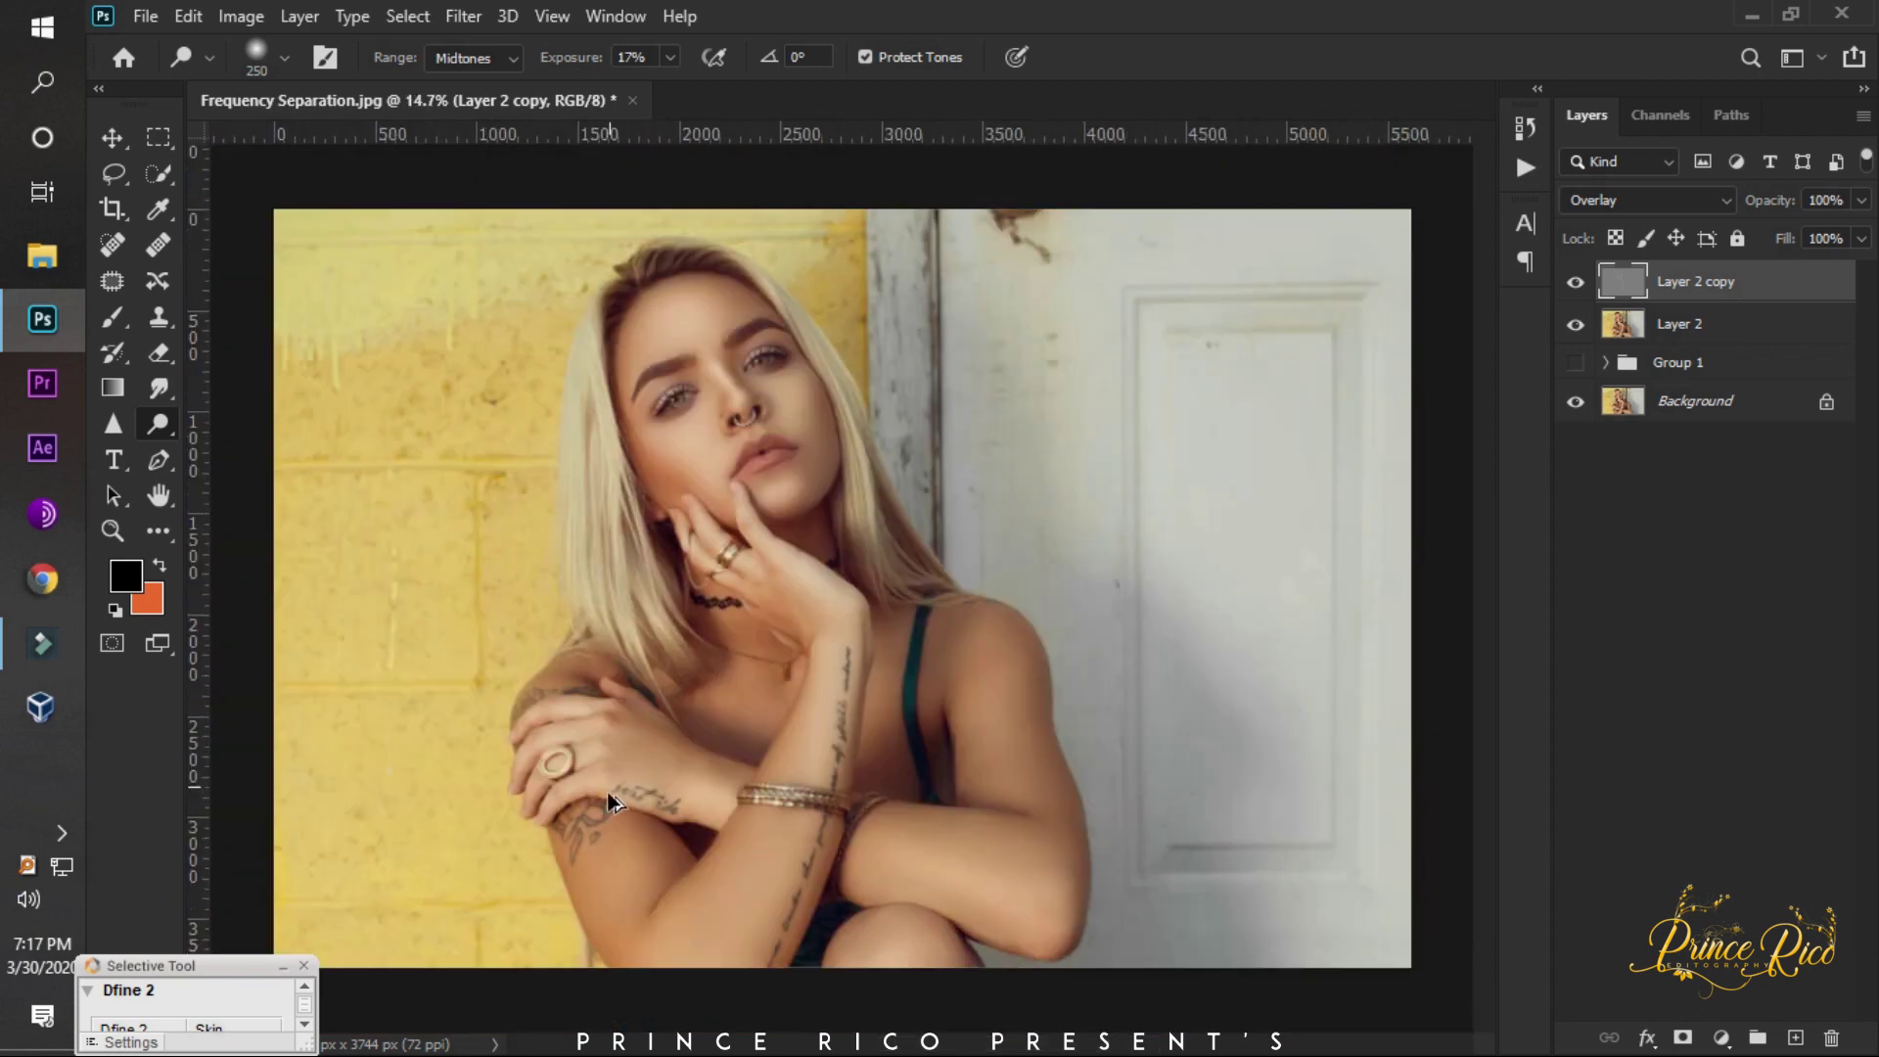
scroll(744, 773, "up", 2, "alt")
scroll(881, 685, "up", 2, "alt")
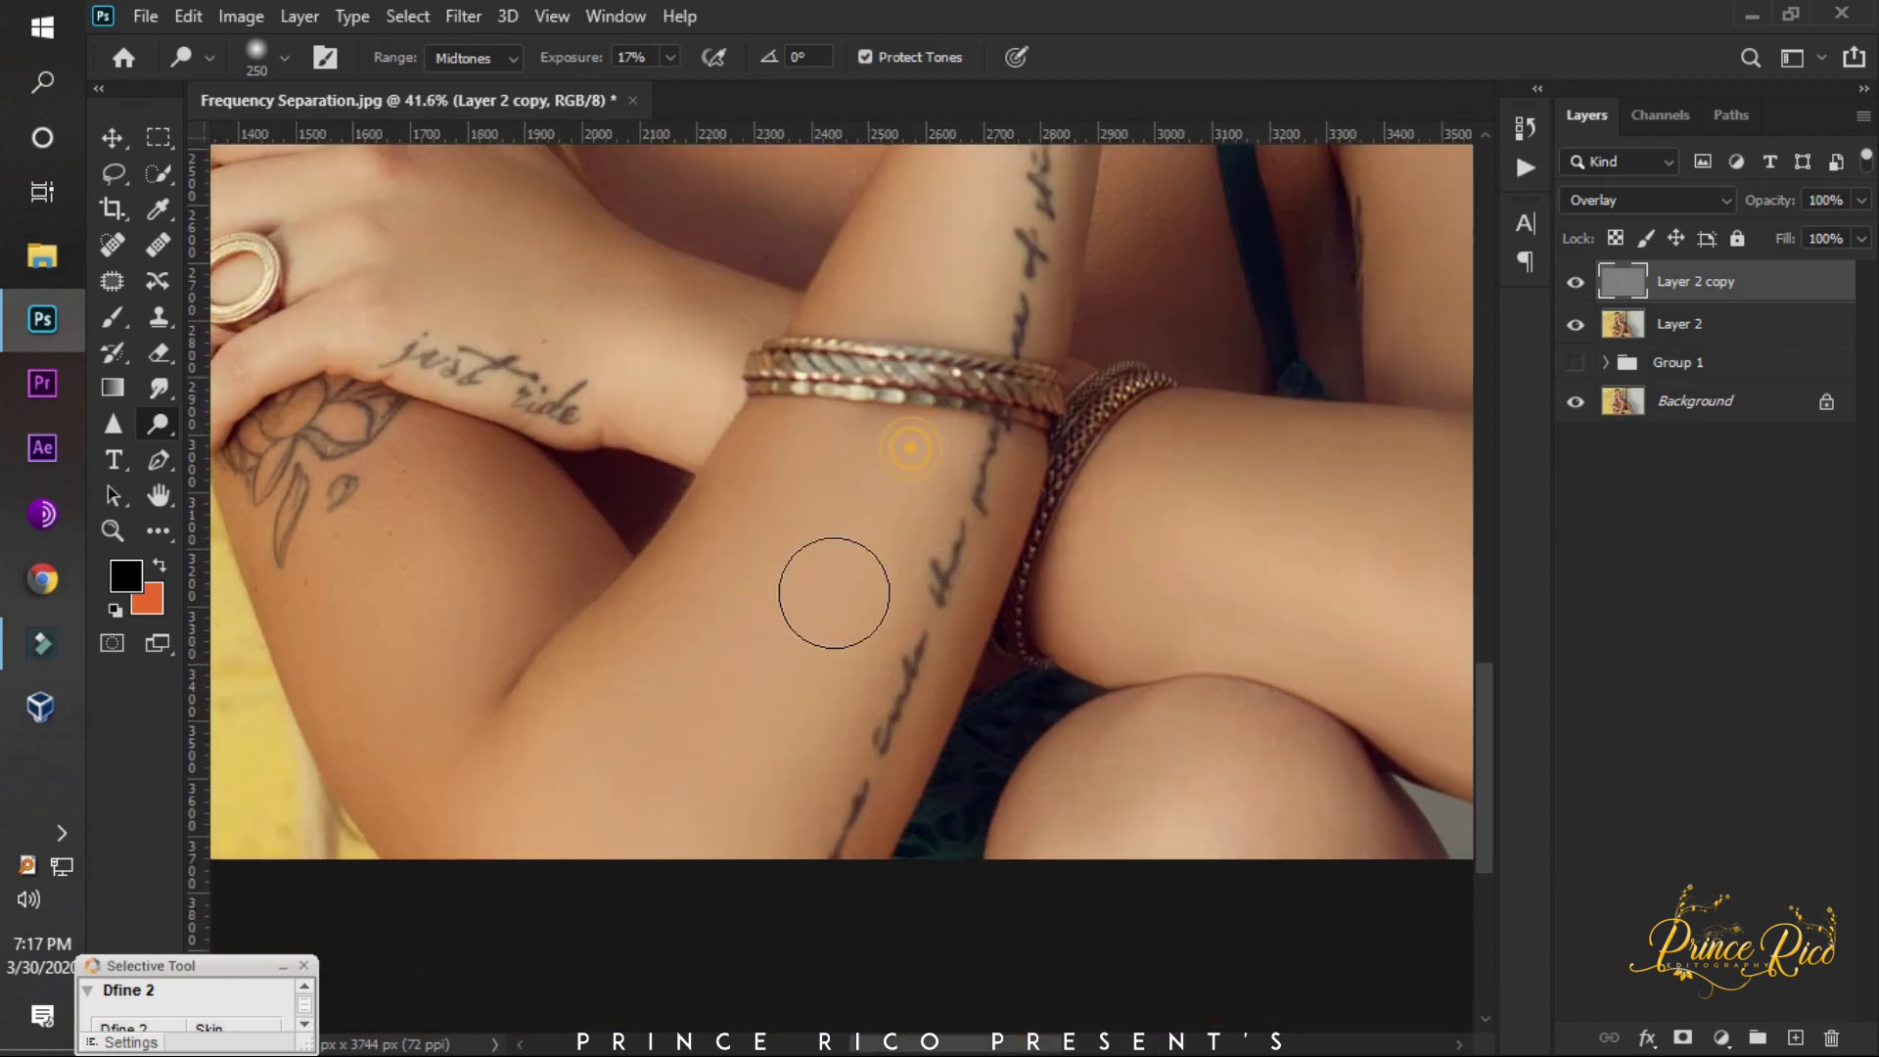
scroll(685, 744, "down", 2, "alt")
scroll(692, 726, "down", 1, "alt")
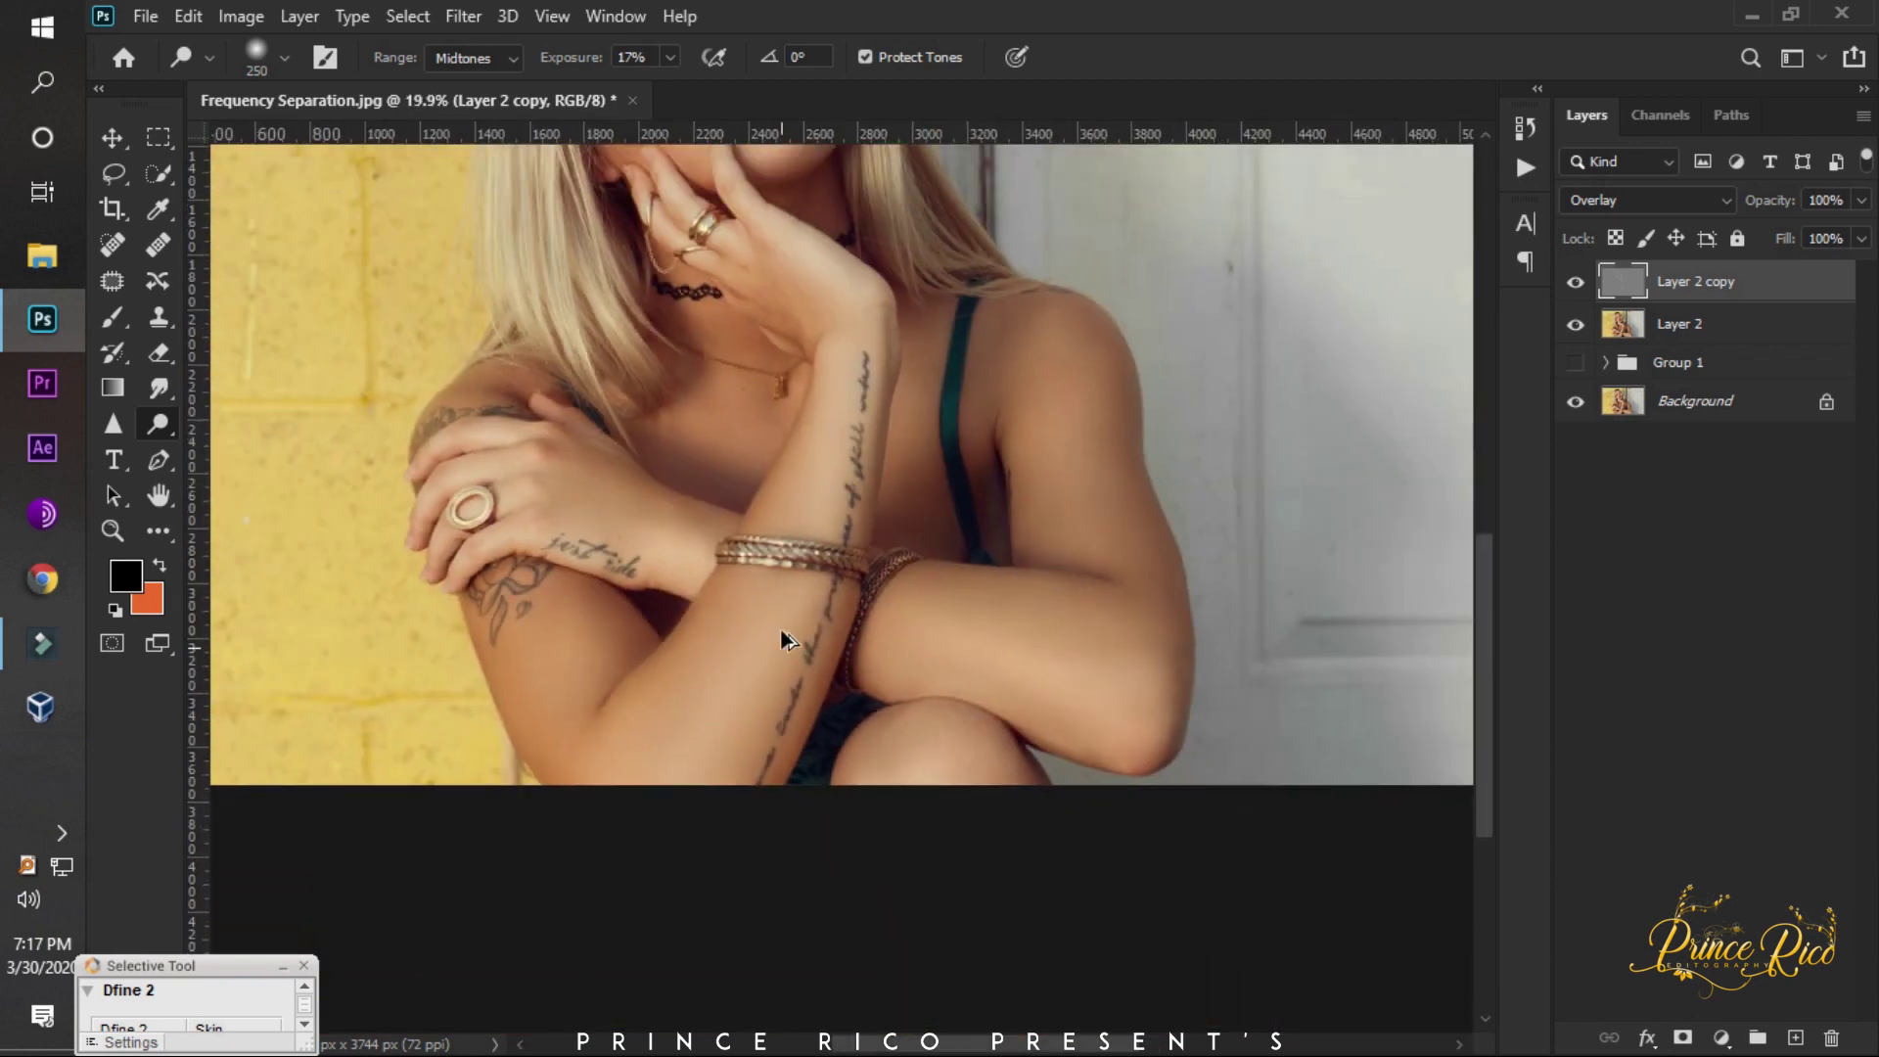
scroll(685, 587, "up", 3, "alt")
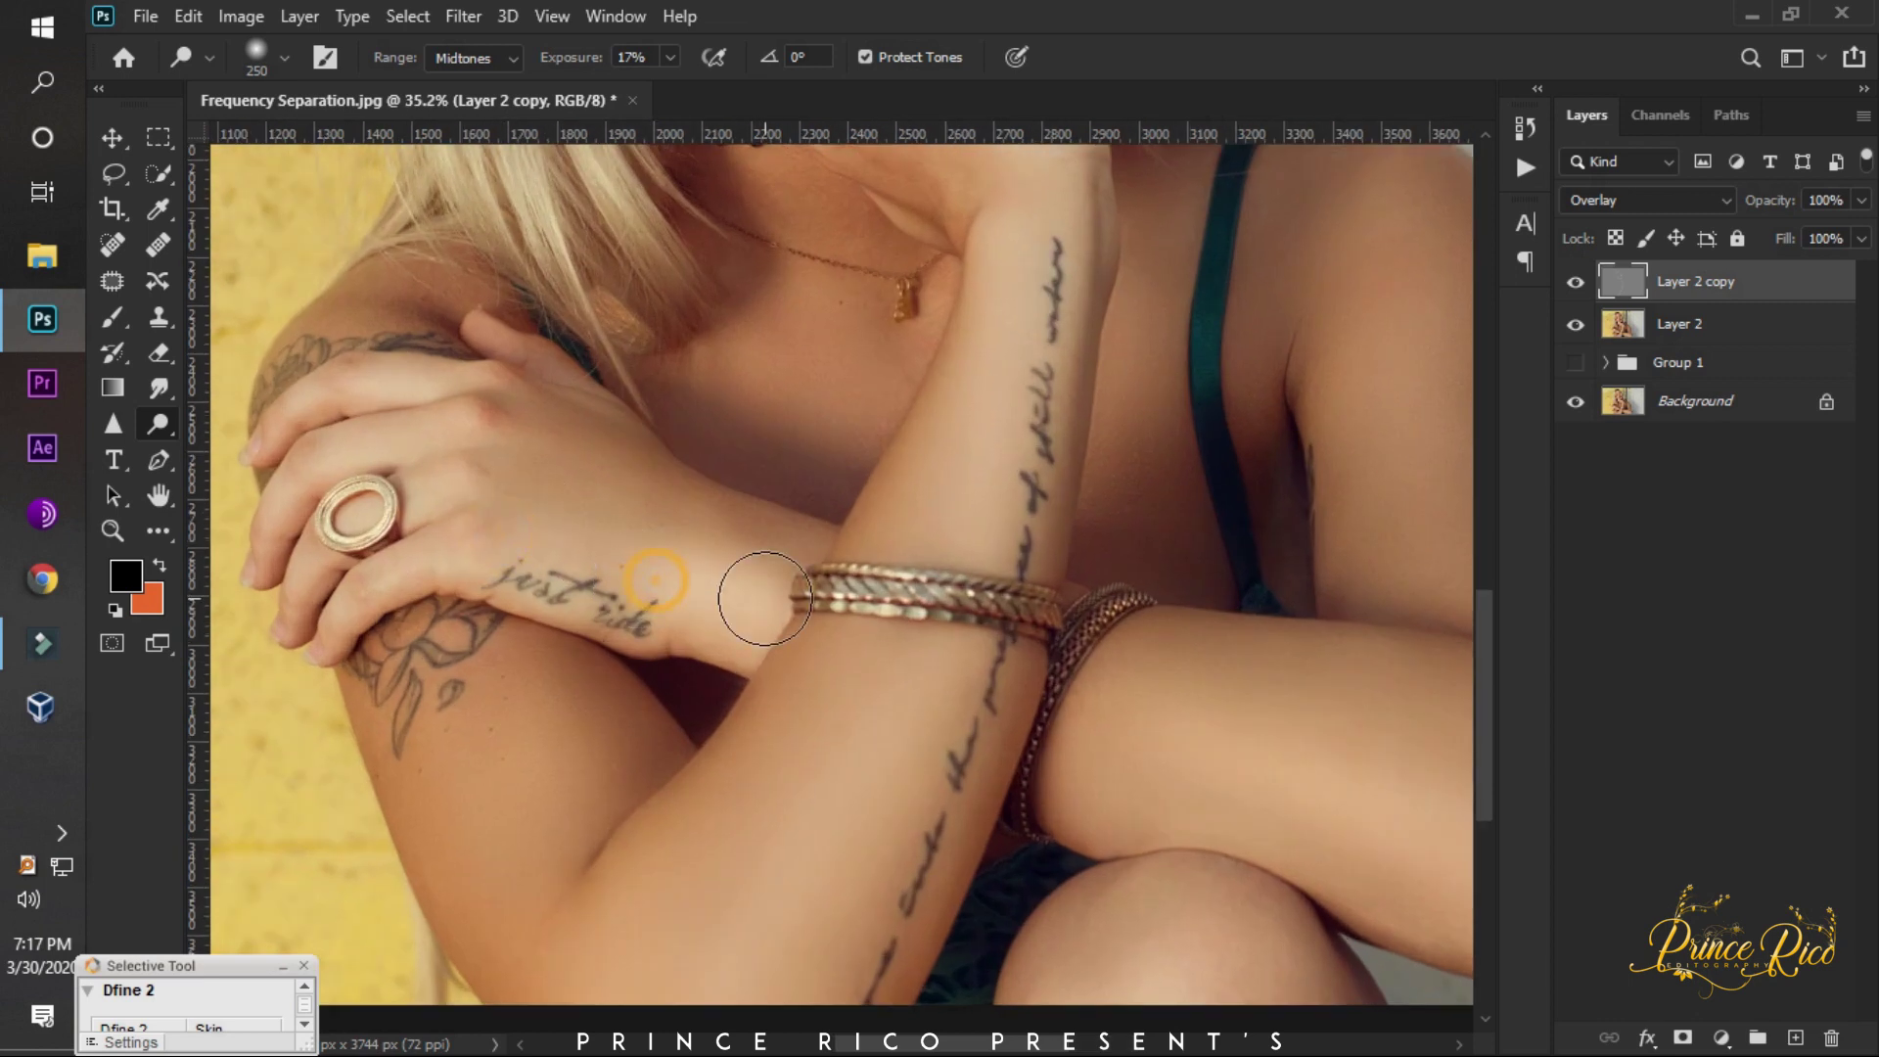
scroll(460, 548, "down", 2)
left_click(490, 542)
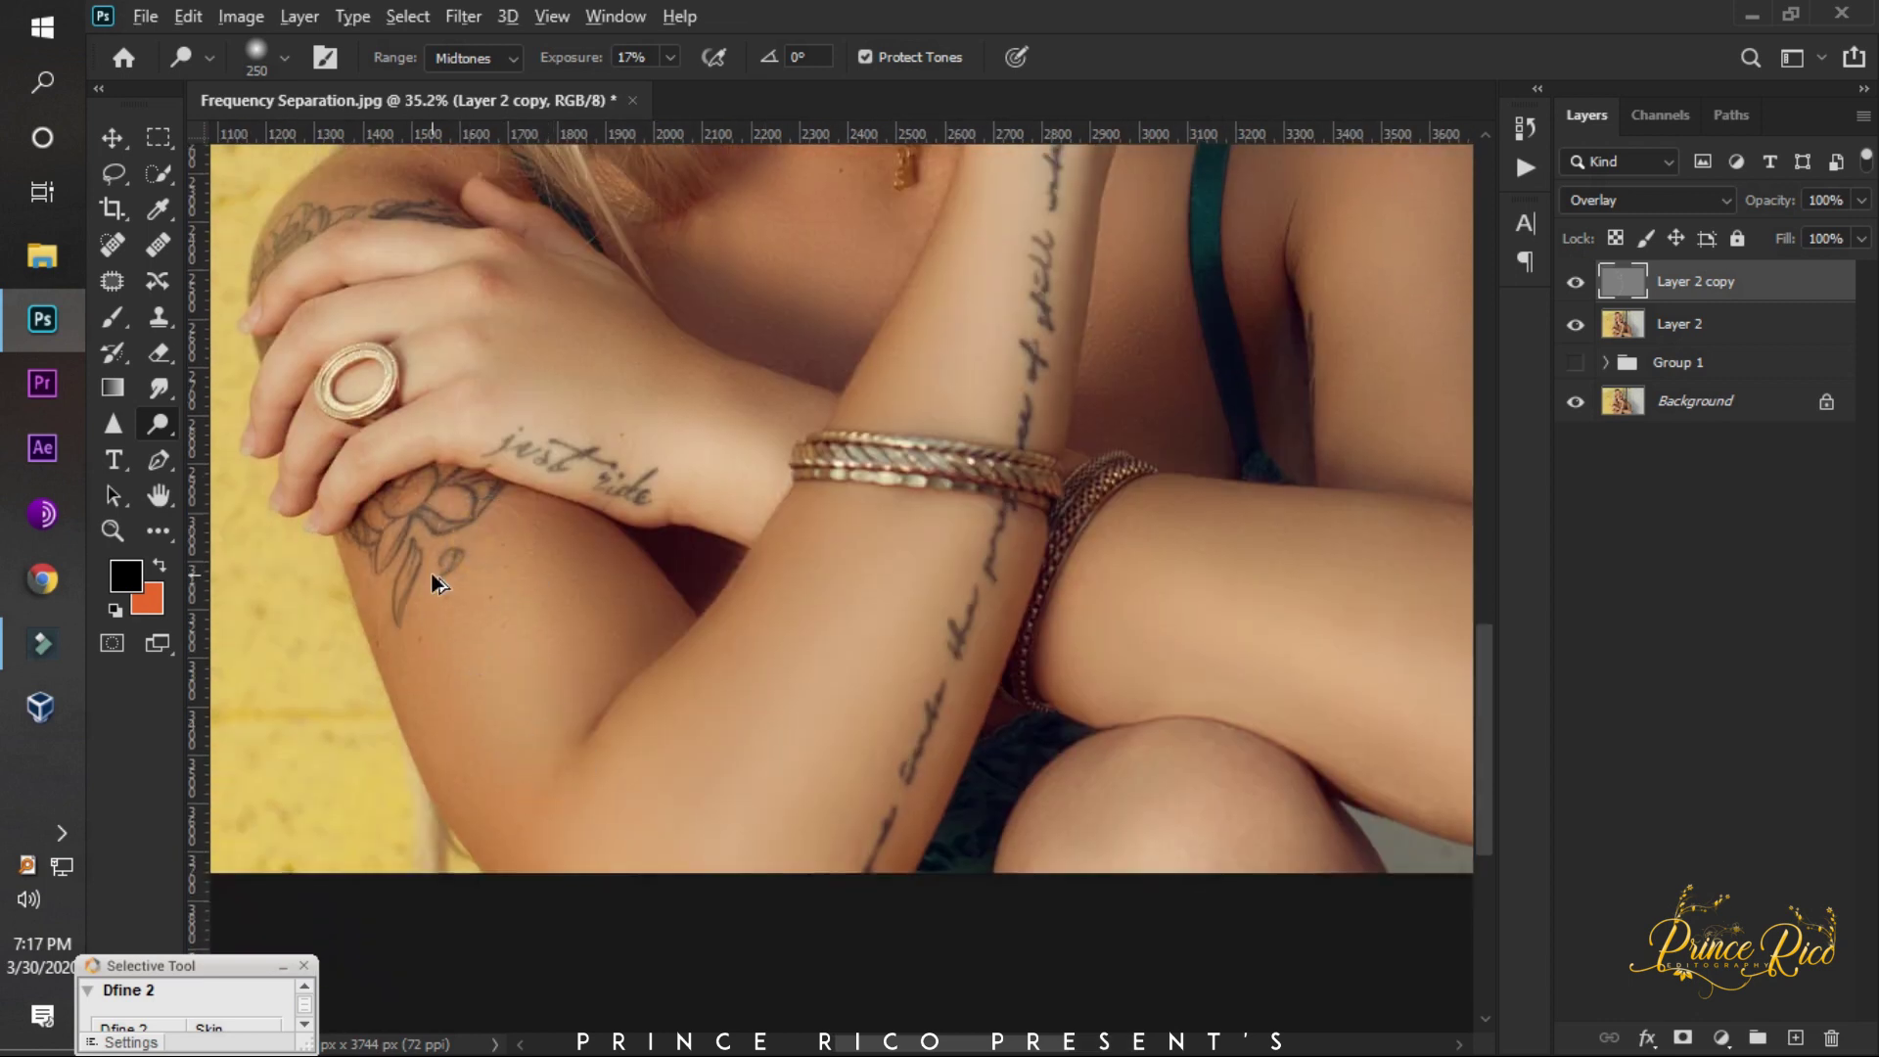
scroll(432, 579, "down", 3, "alt")
scroll(840, 613, "up", 2, "alt")
left_click(688, 575)
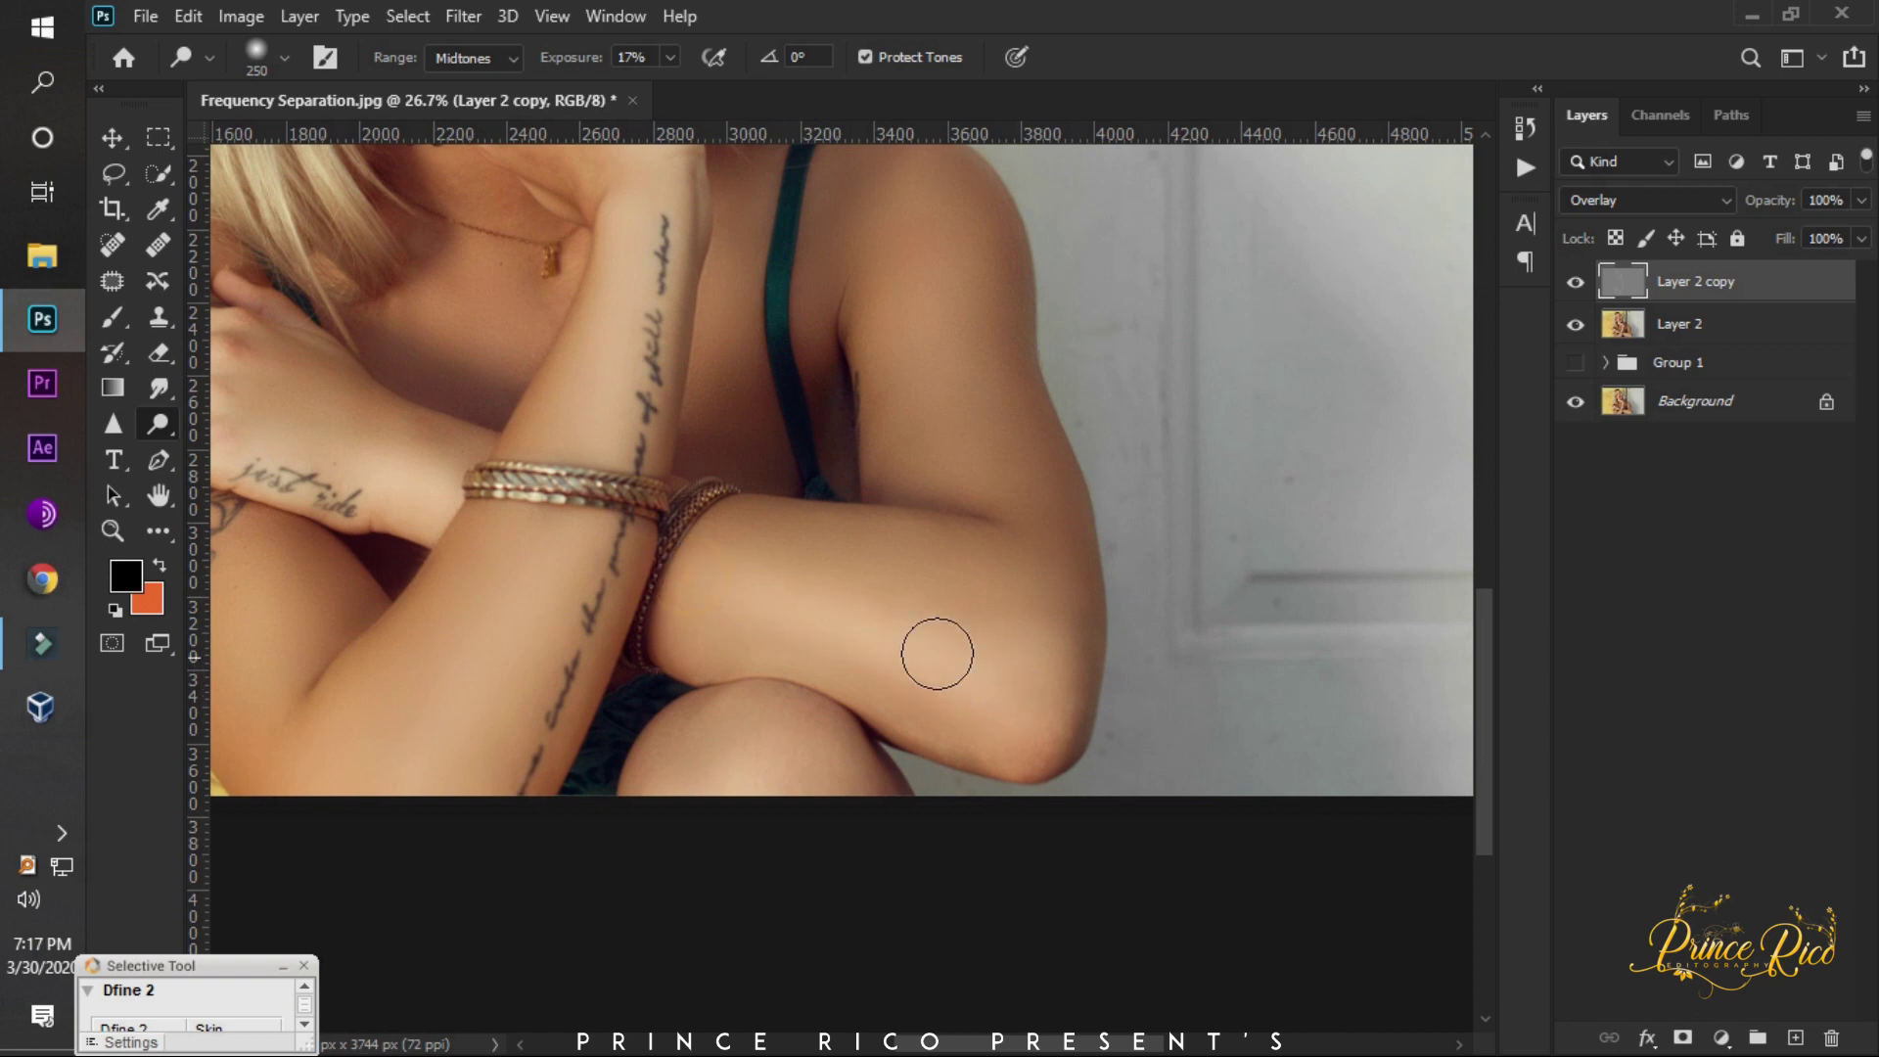
scroll(1027, 692, "down", 1, "alt")
scroll(906, 585, "down", 2, "alt")
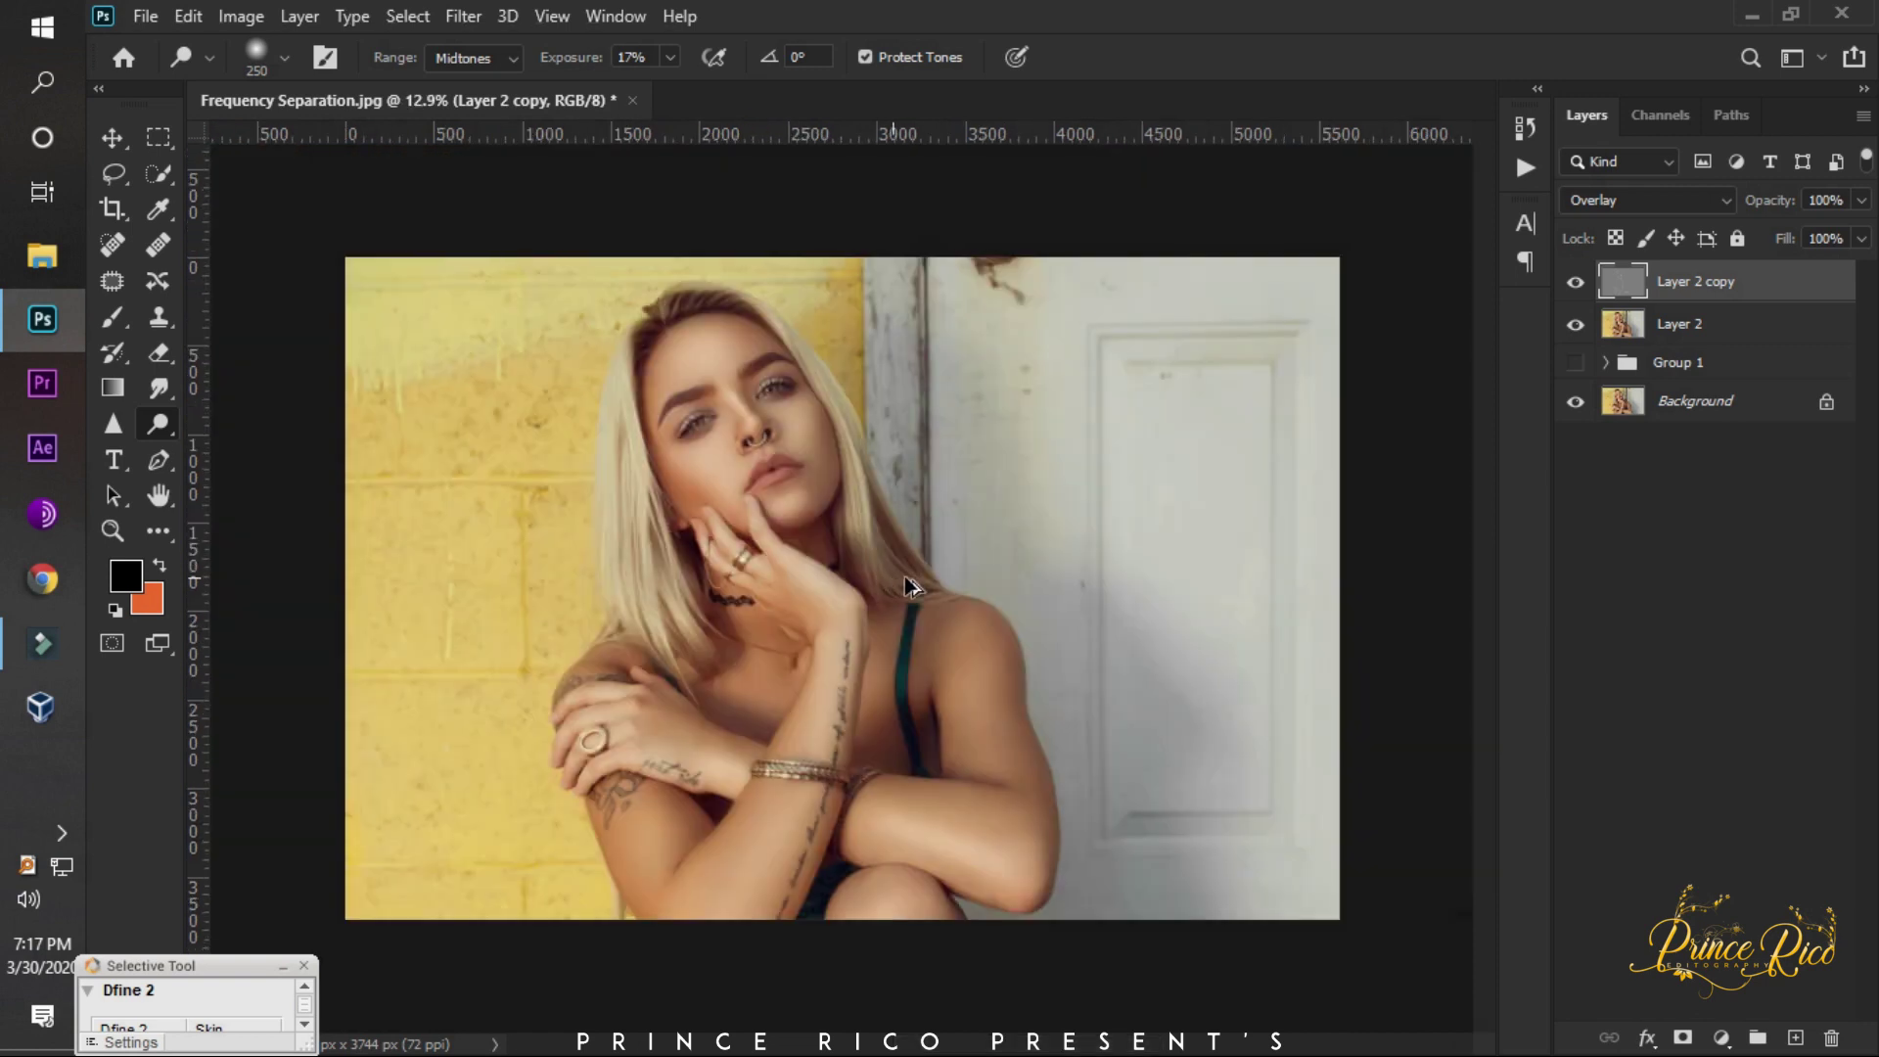
scroll(1037, 749, "up", 2, "alt")
Lighten the shoulder with two dodge dabs.
left_click(1018, 605)
scroll(1020, 693, "down", 1, "alt")
scroll(1013, 626, "up", 1, "alt")
left_click(1012, 617)
scroll(1076, 842, "down", 3, "alt")
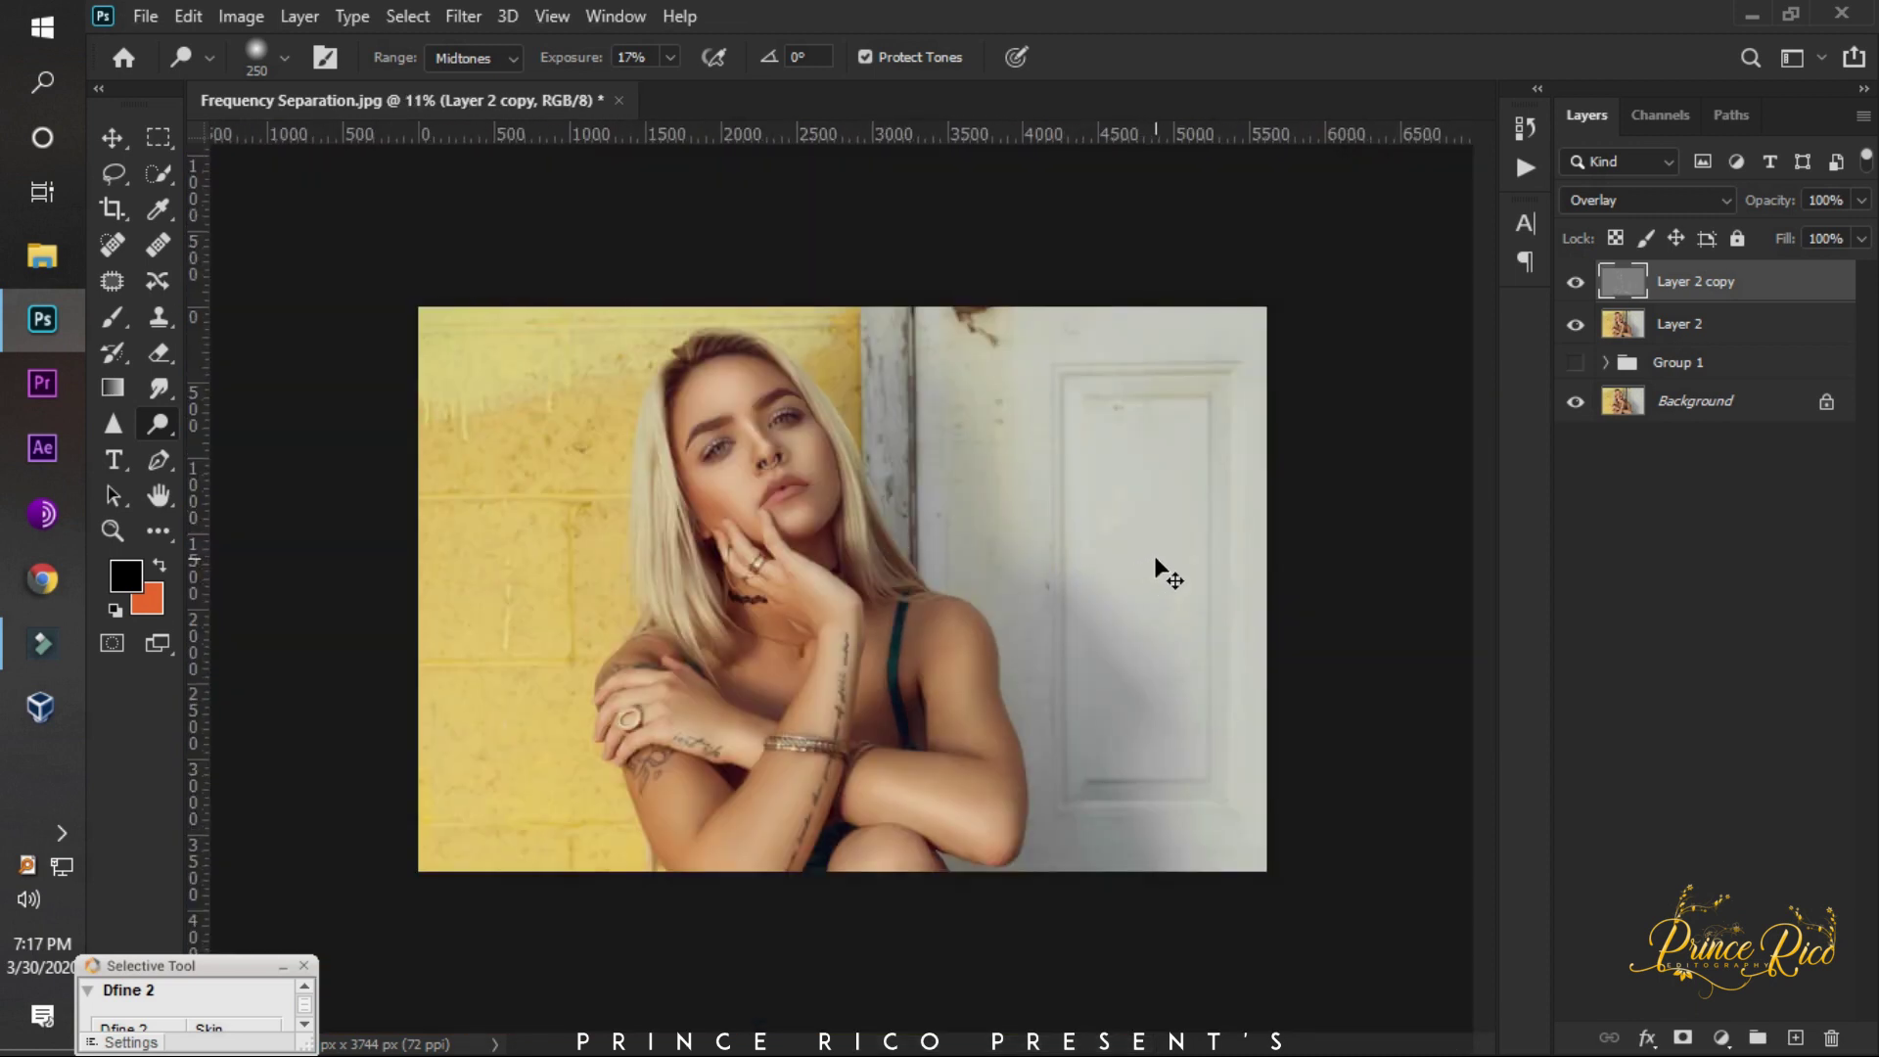
scroll(1045, 672, "up", 2, "alt")
scroll(1015, 676, "up", 3, "alt")
Dodge the shoulder beside the strap, upper arm, neck, back of hand, fingers and jawline.
left_click(839, 663)
left_click(775, 823)
left_click(512, 713)
left_click(549, 617)
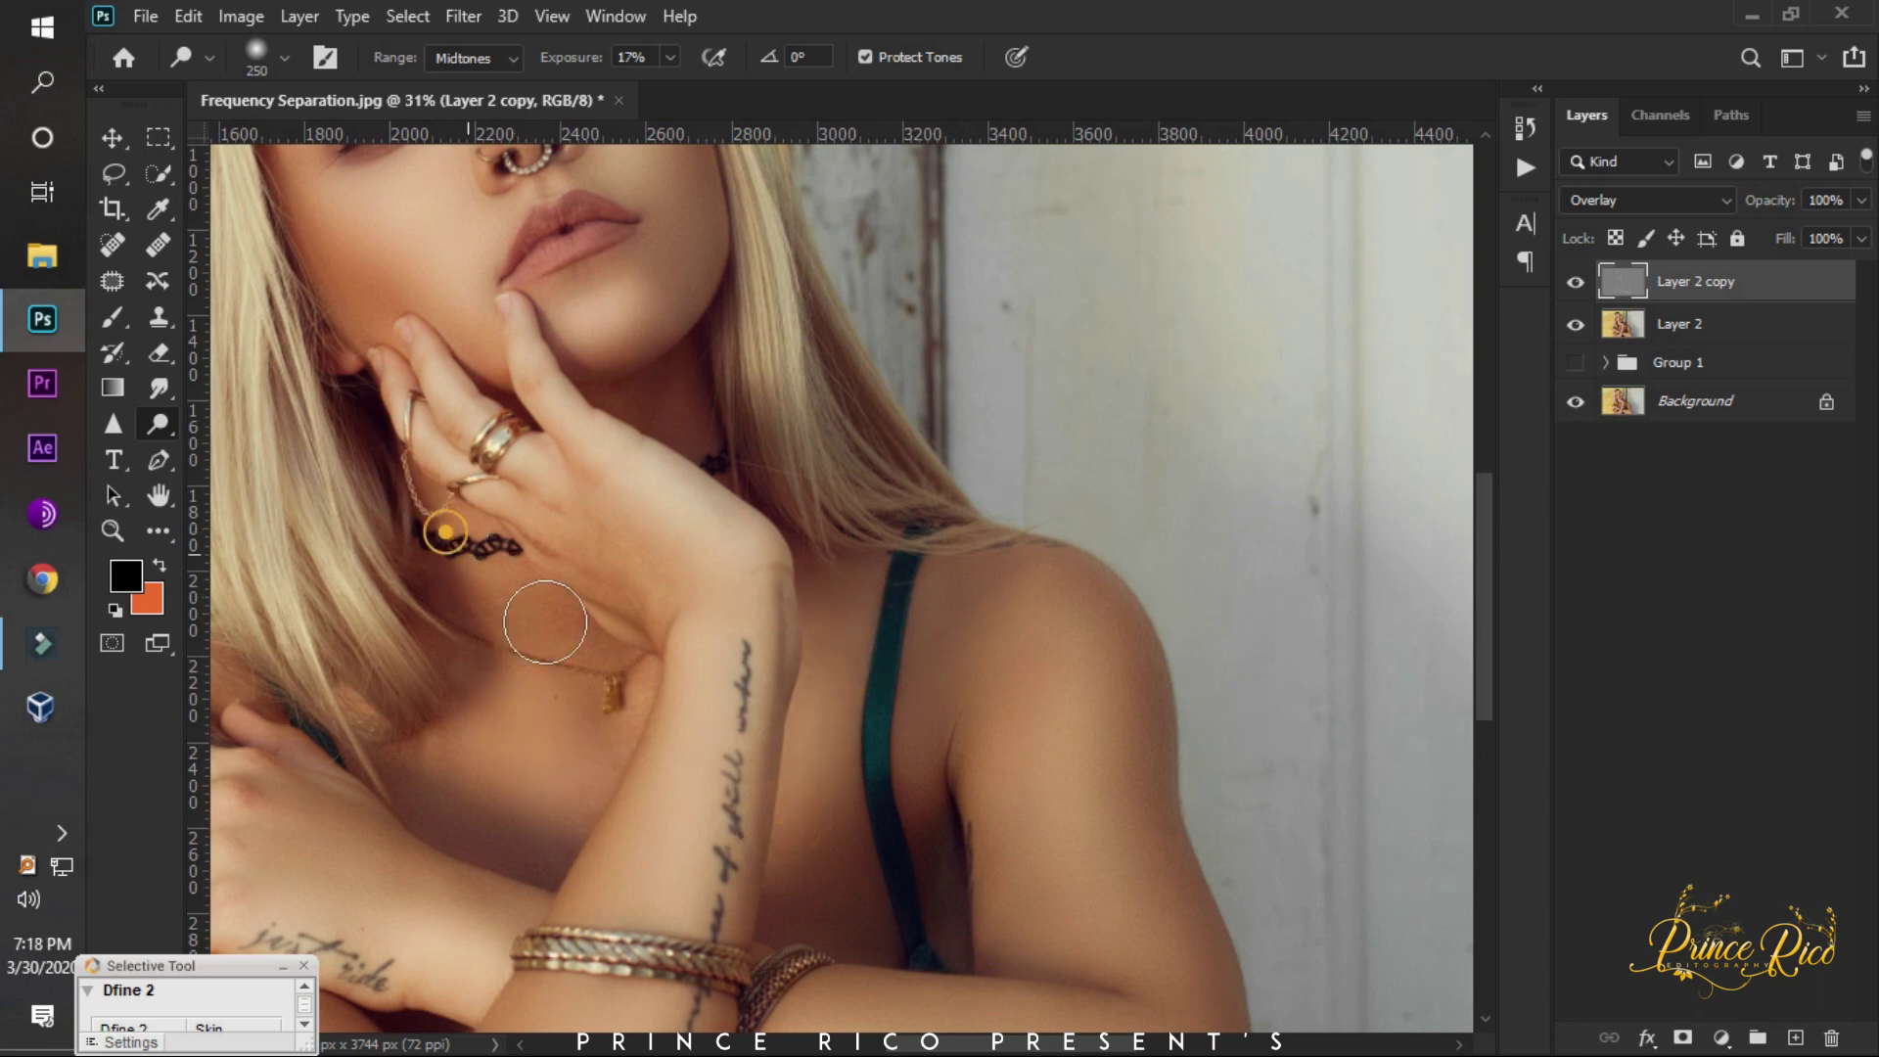
left_click(400, 491)
left_click(620, 387)
scroll(655, 441, "down", 3, "alt")
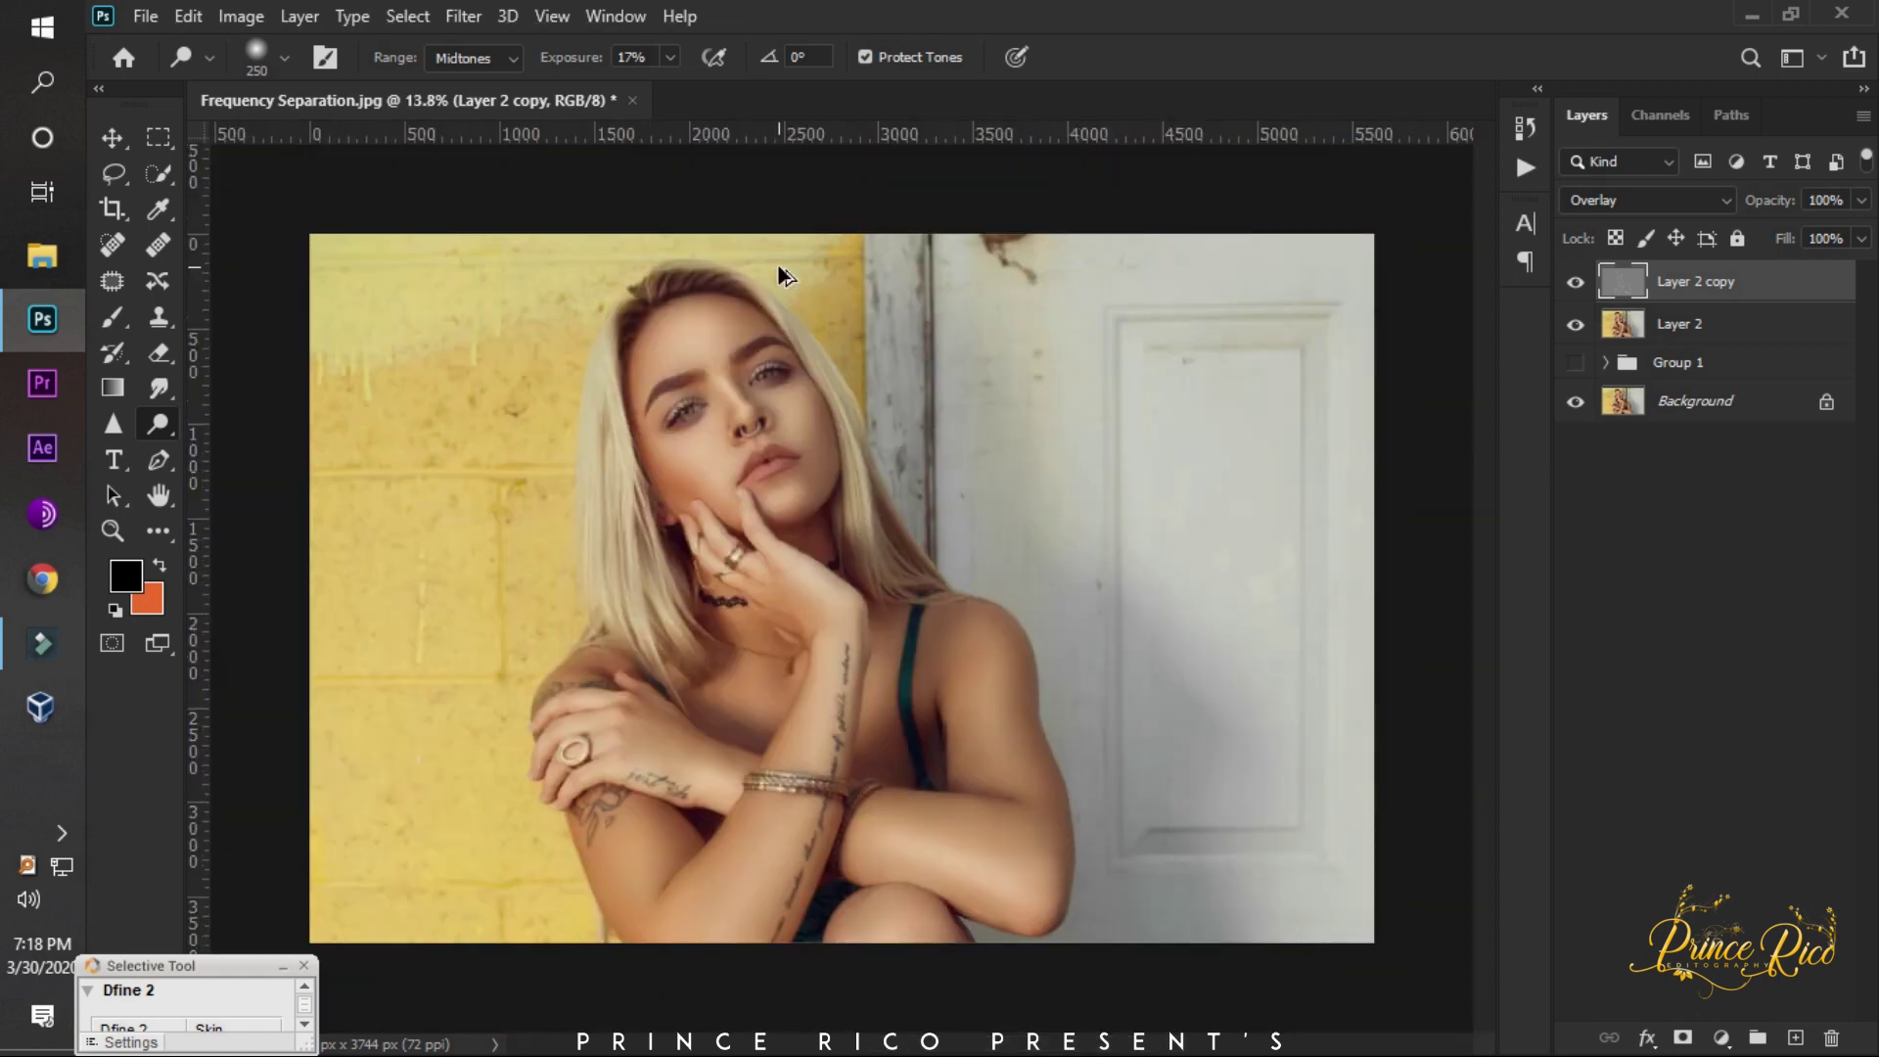
scroll(783, 274, "up", 1)
scroll(692, 301, "up", 2)
scroll(695, 304, "up", 2)
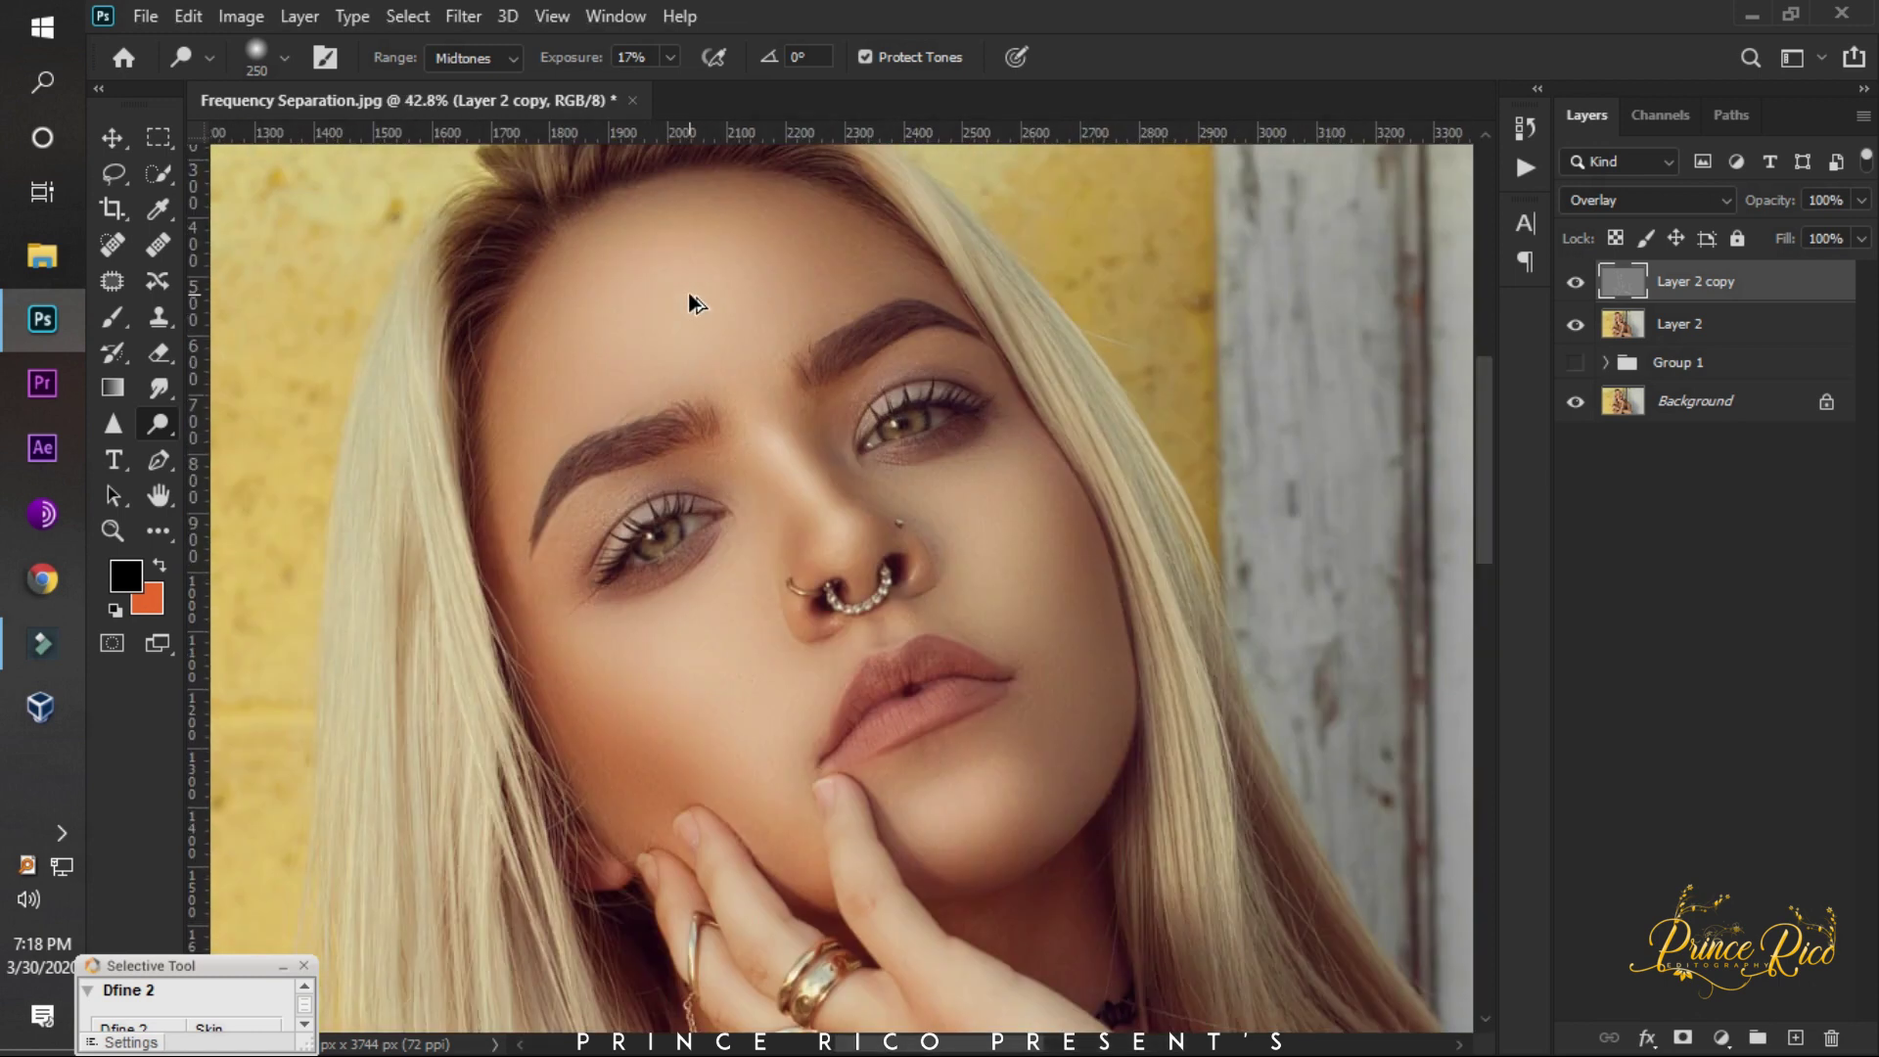
scroll(690, 299, "down", 2, "alt")
scroll(689, 313, "down", 1, "alt")
scroll(689, 323, "down", 1, "alt")
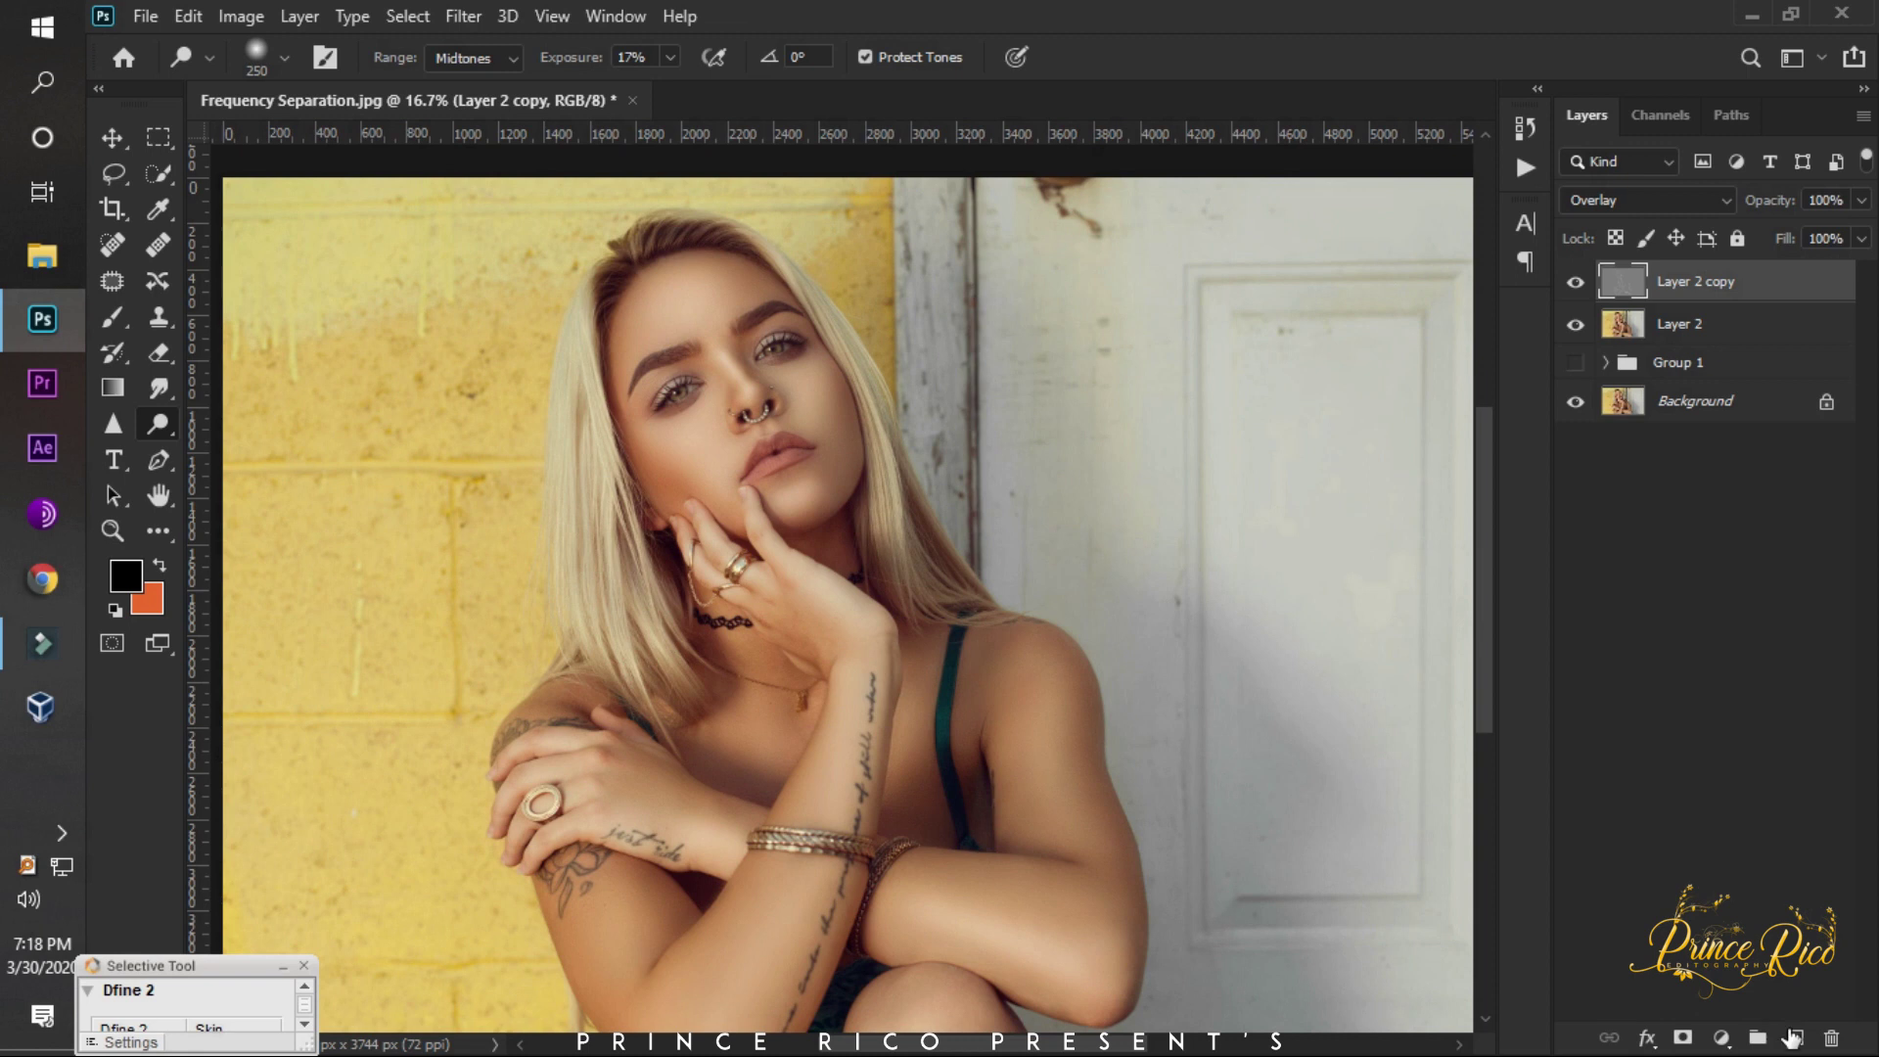
Try Apply Image on a new test layer, then delete the empty Layer 3.
left_click(1791, 1040)
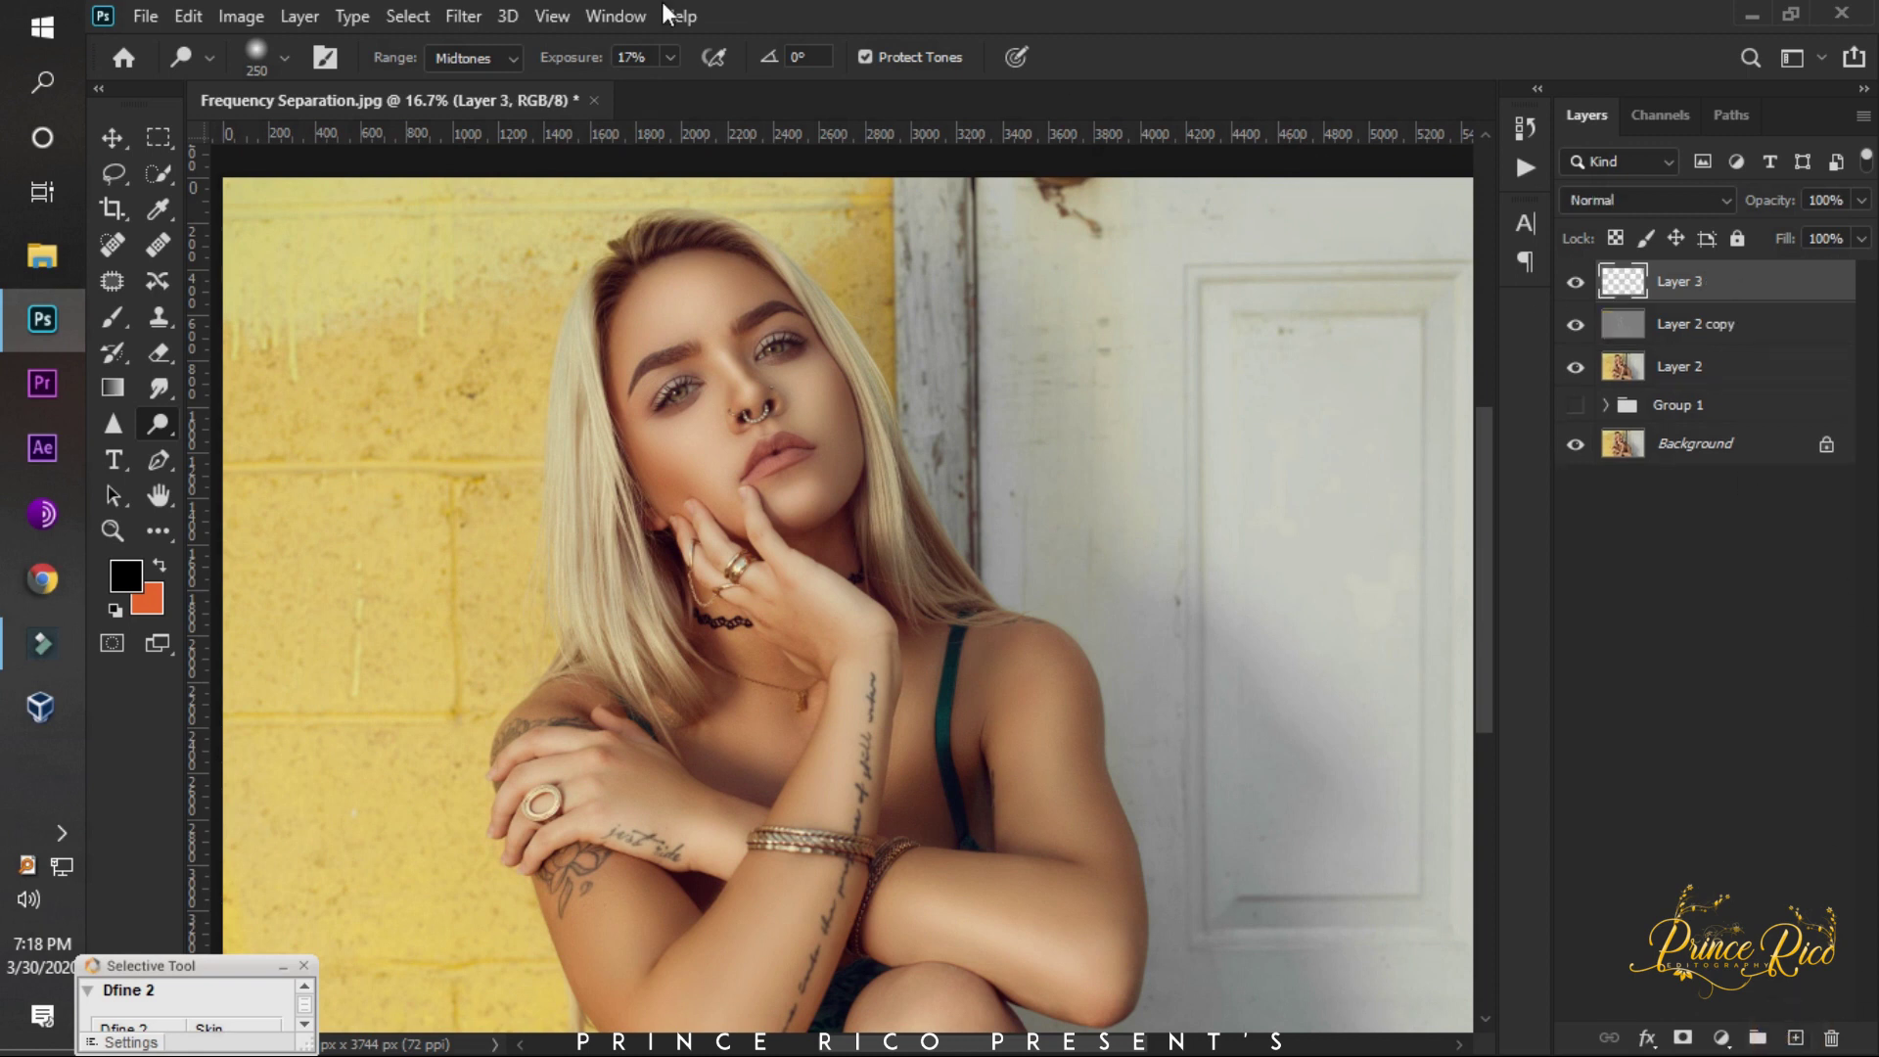
left_click(241, 17)
left_click(297, 417)
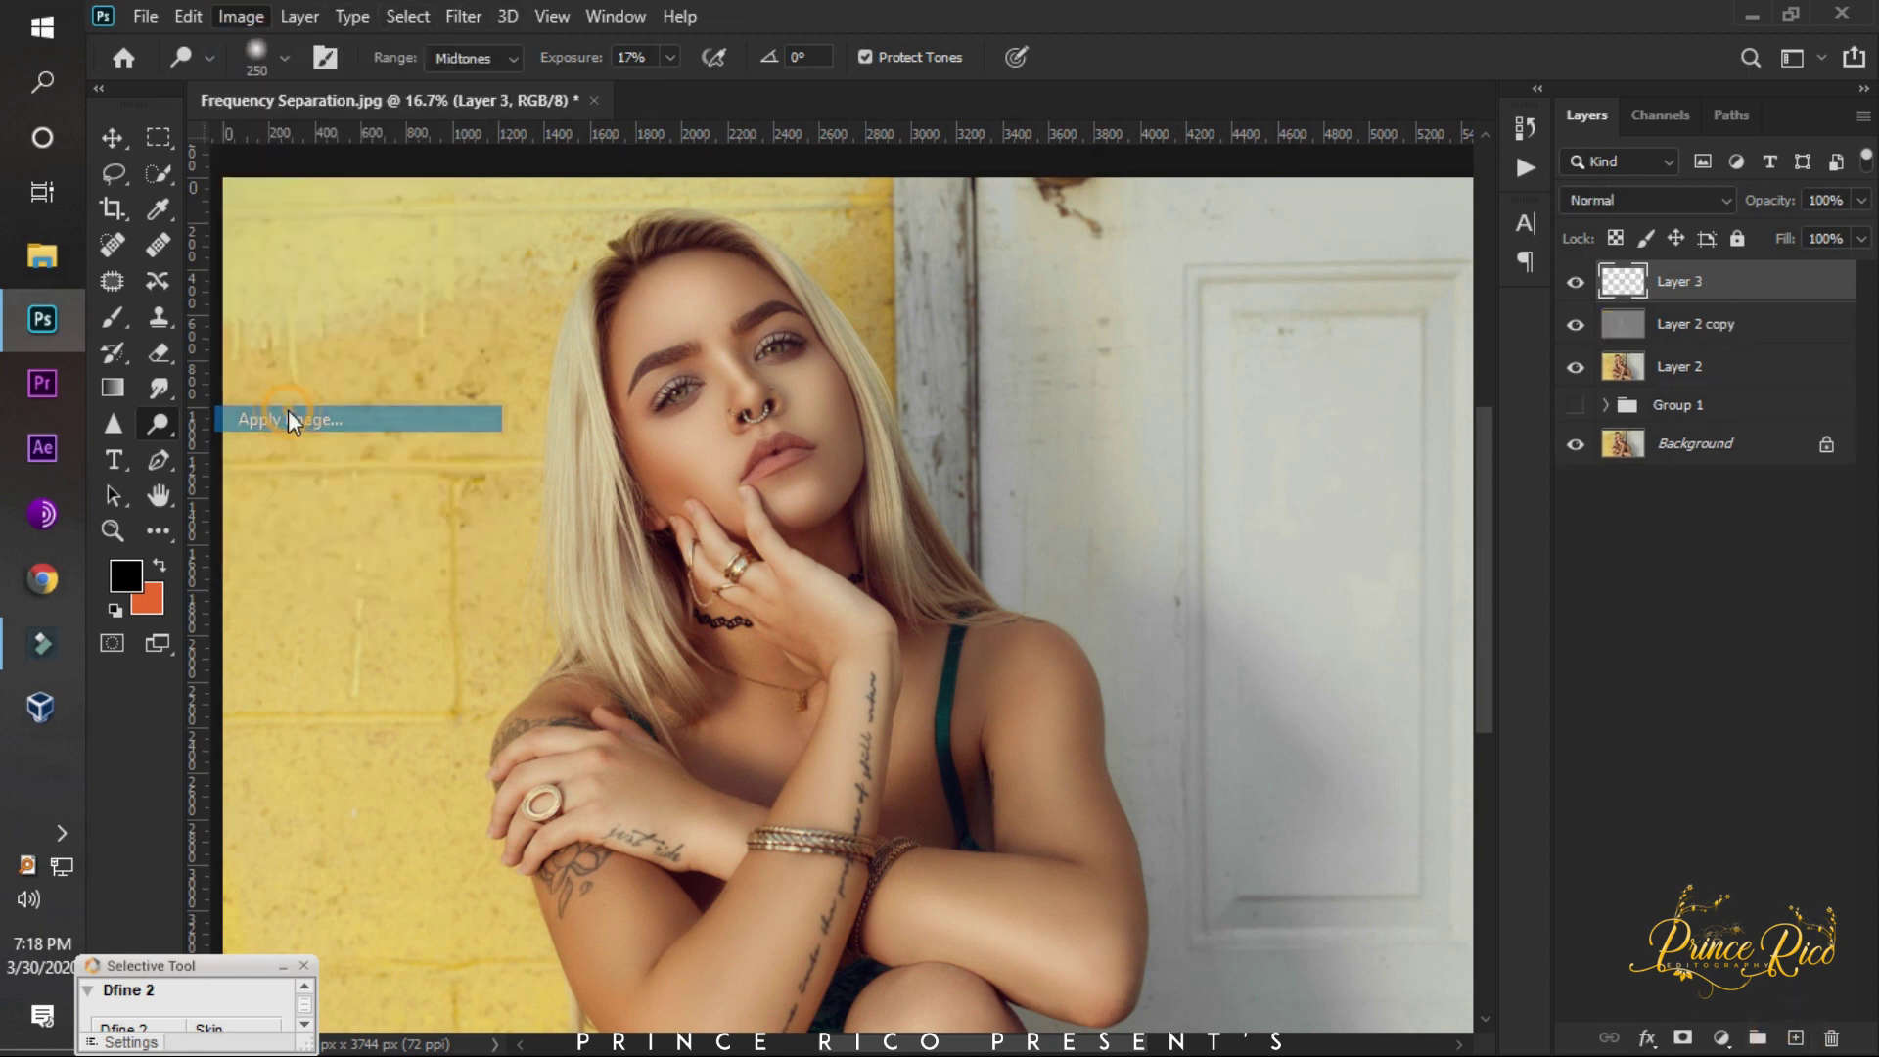
left_click(1132, 362)
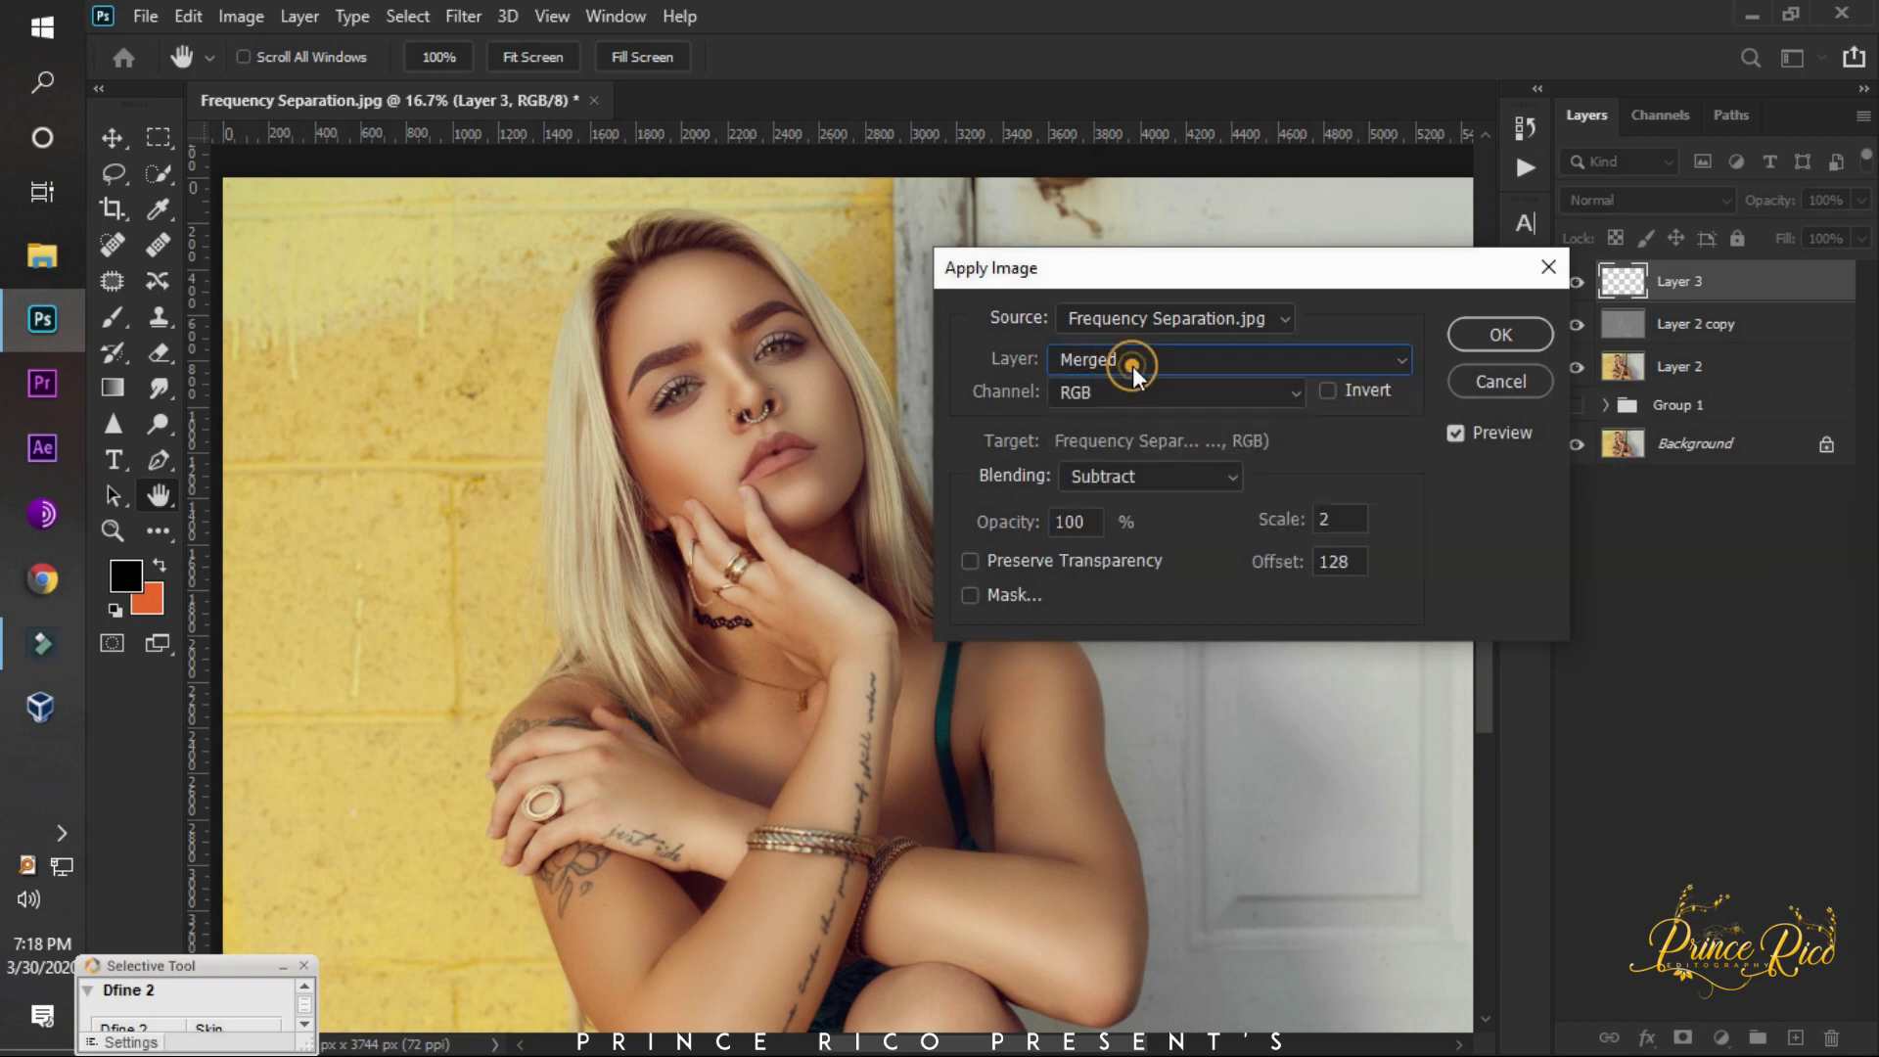
left_click(1483, 338)
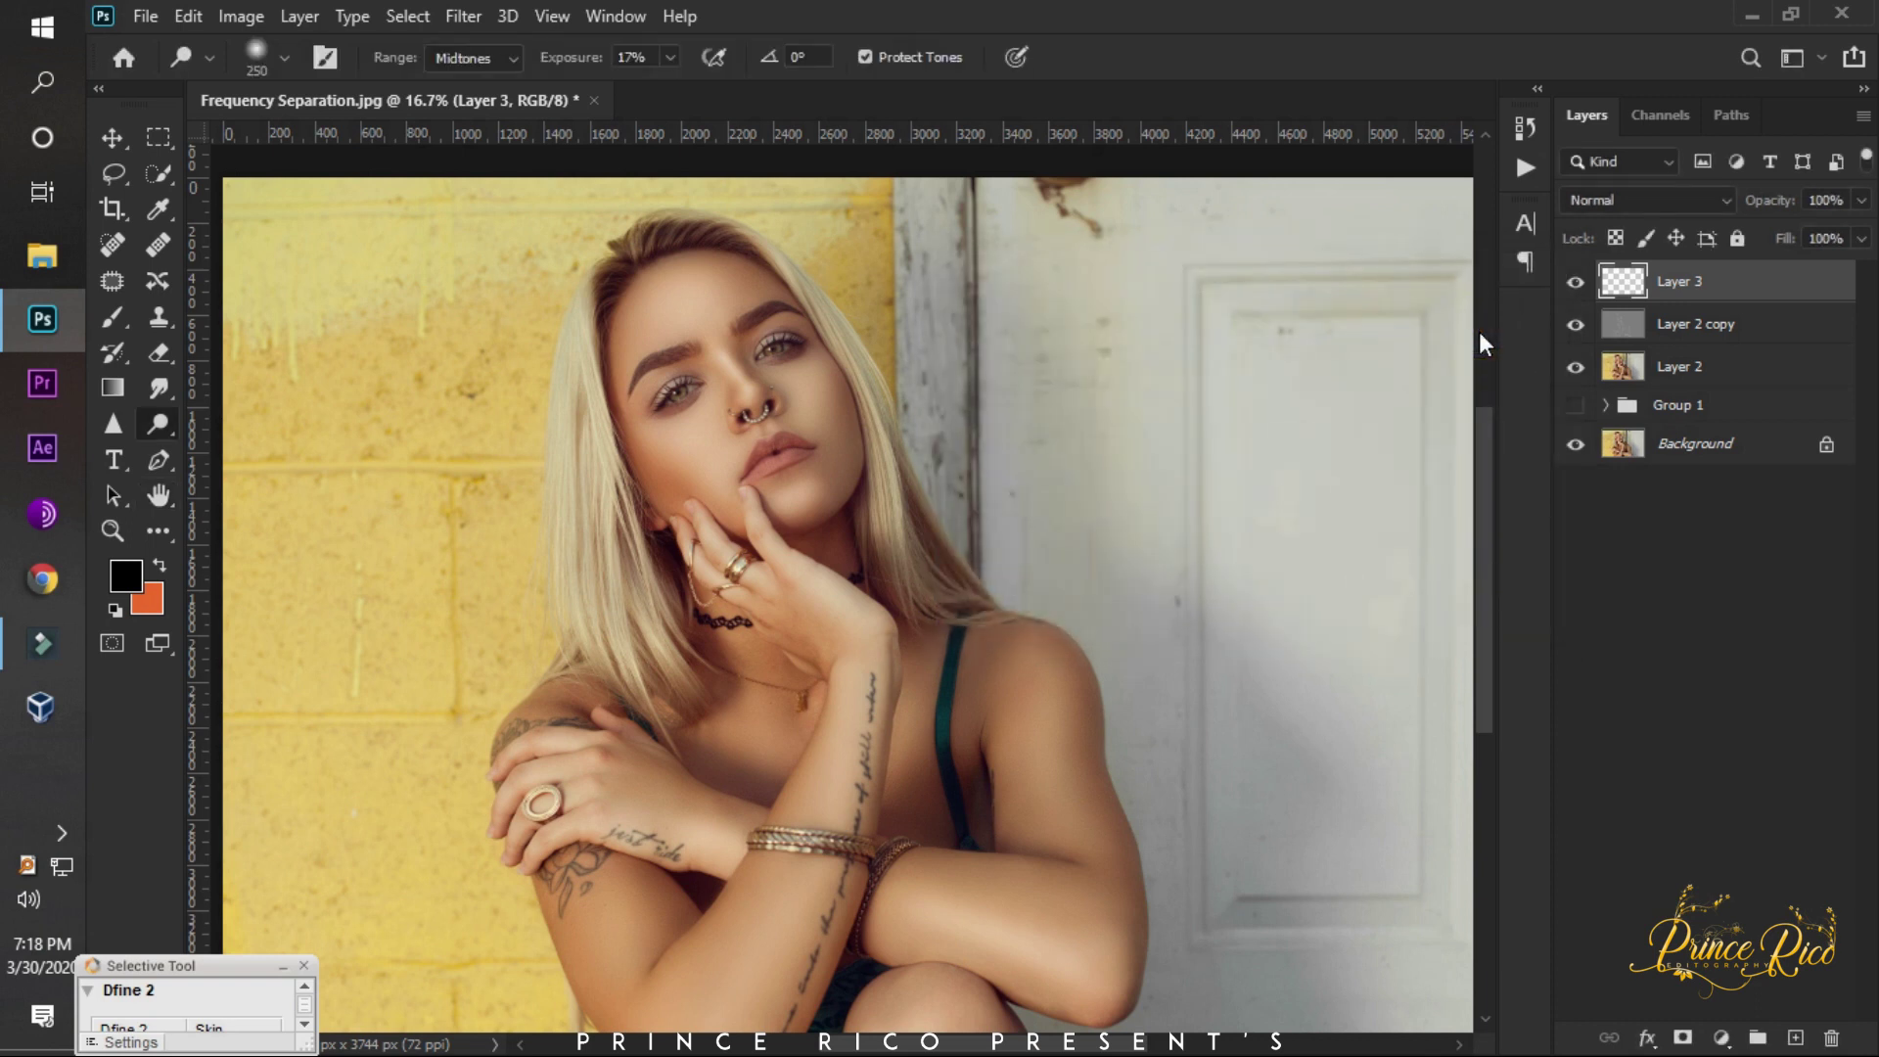
left_click_drag(1751, 299, 1832, 1036)
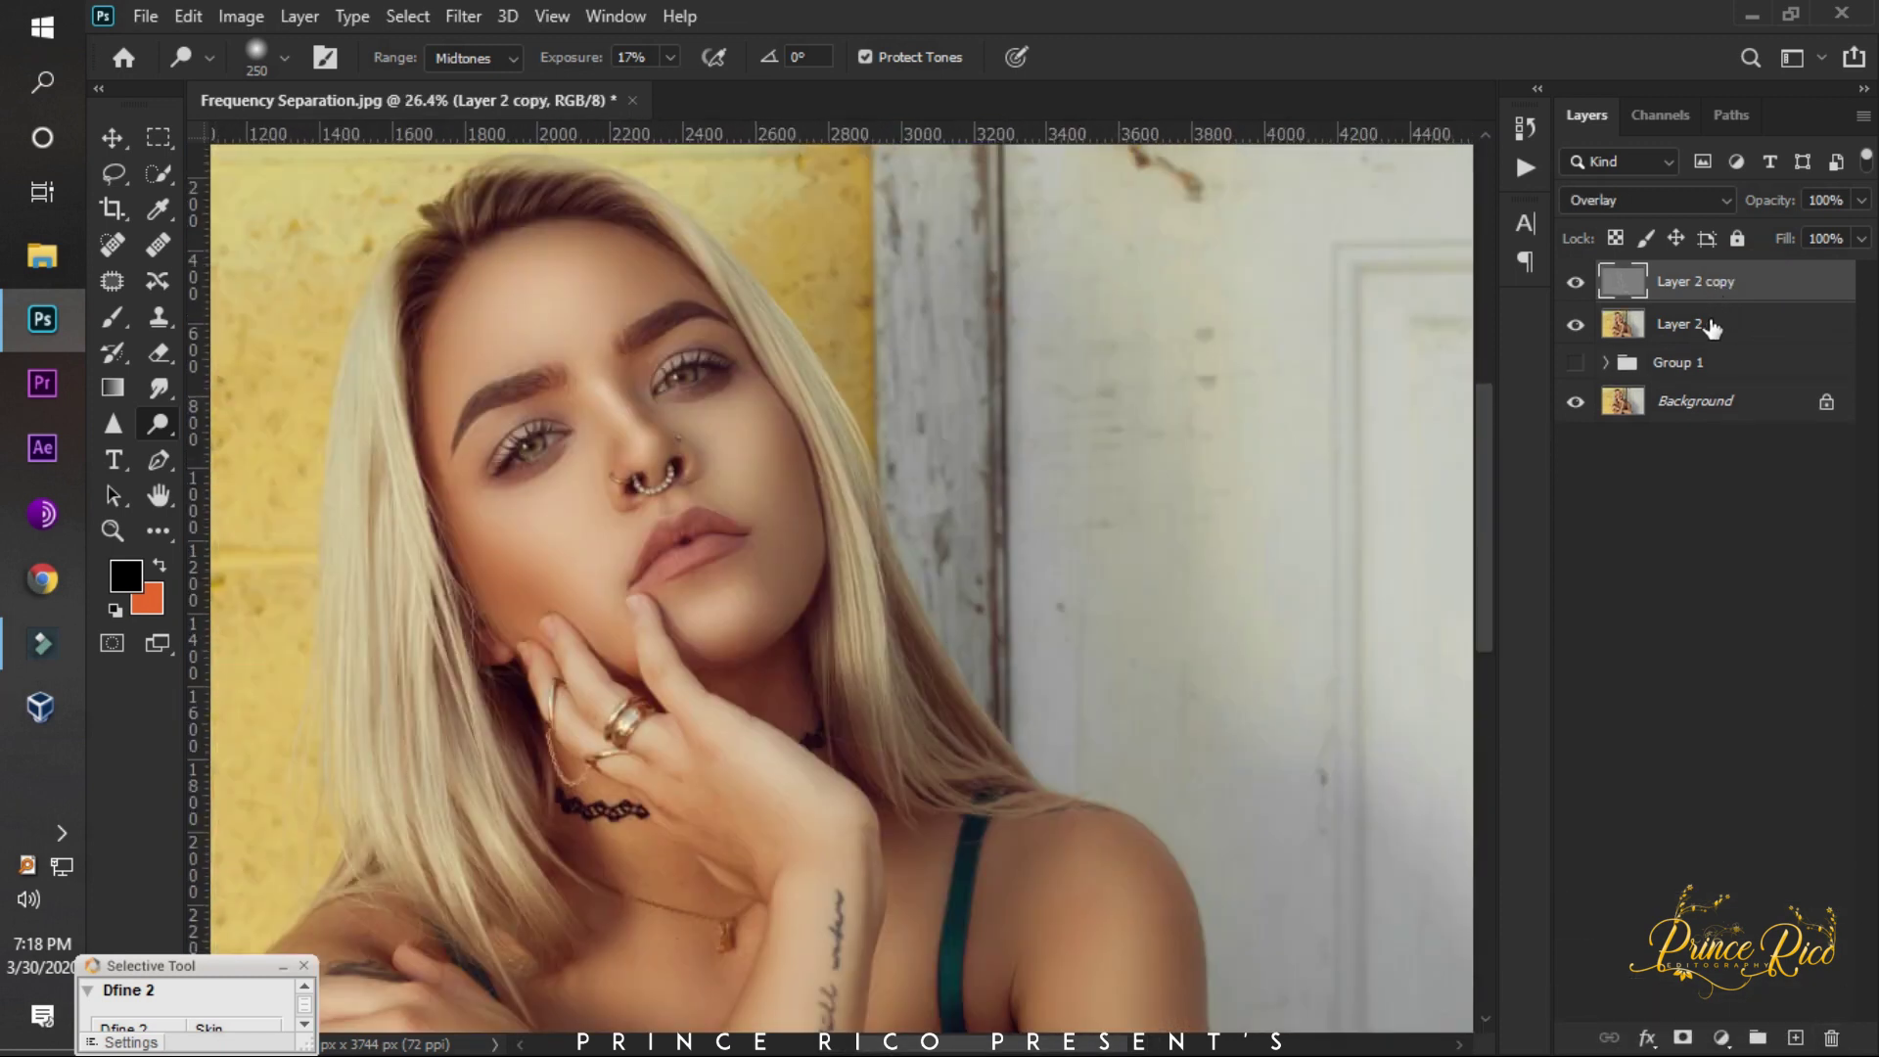
Merge Layer 2 and Layer 2 copy, duplicate the result and hide the original.
left_click(1703, 335)
right_click(1703, 336)
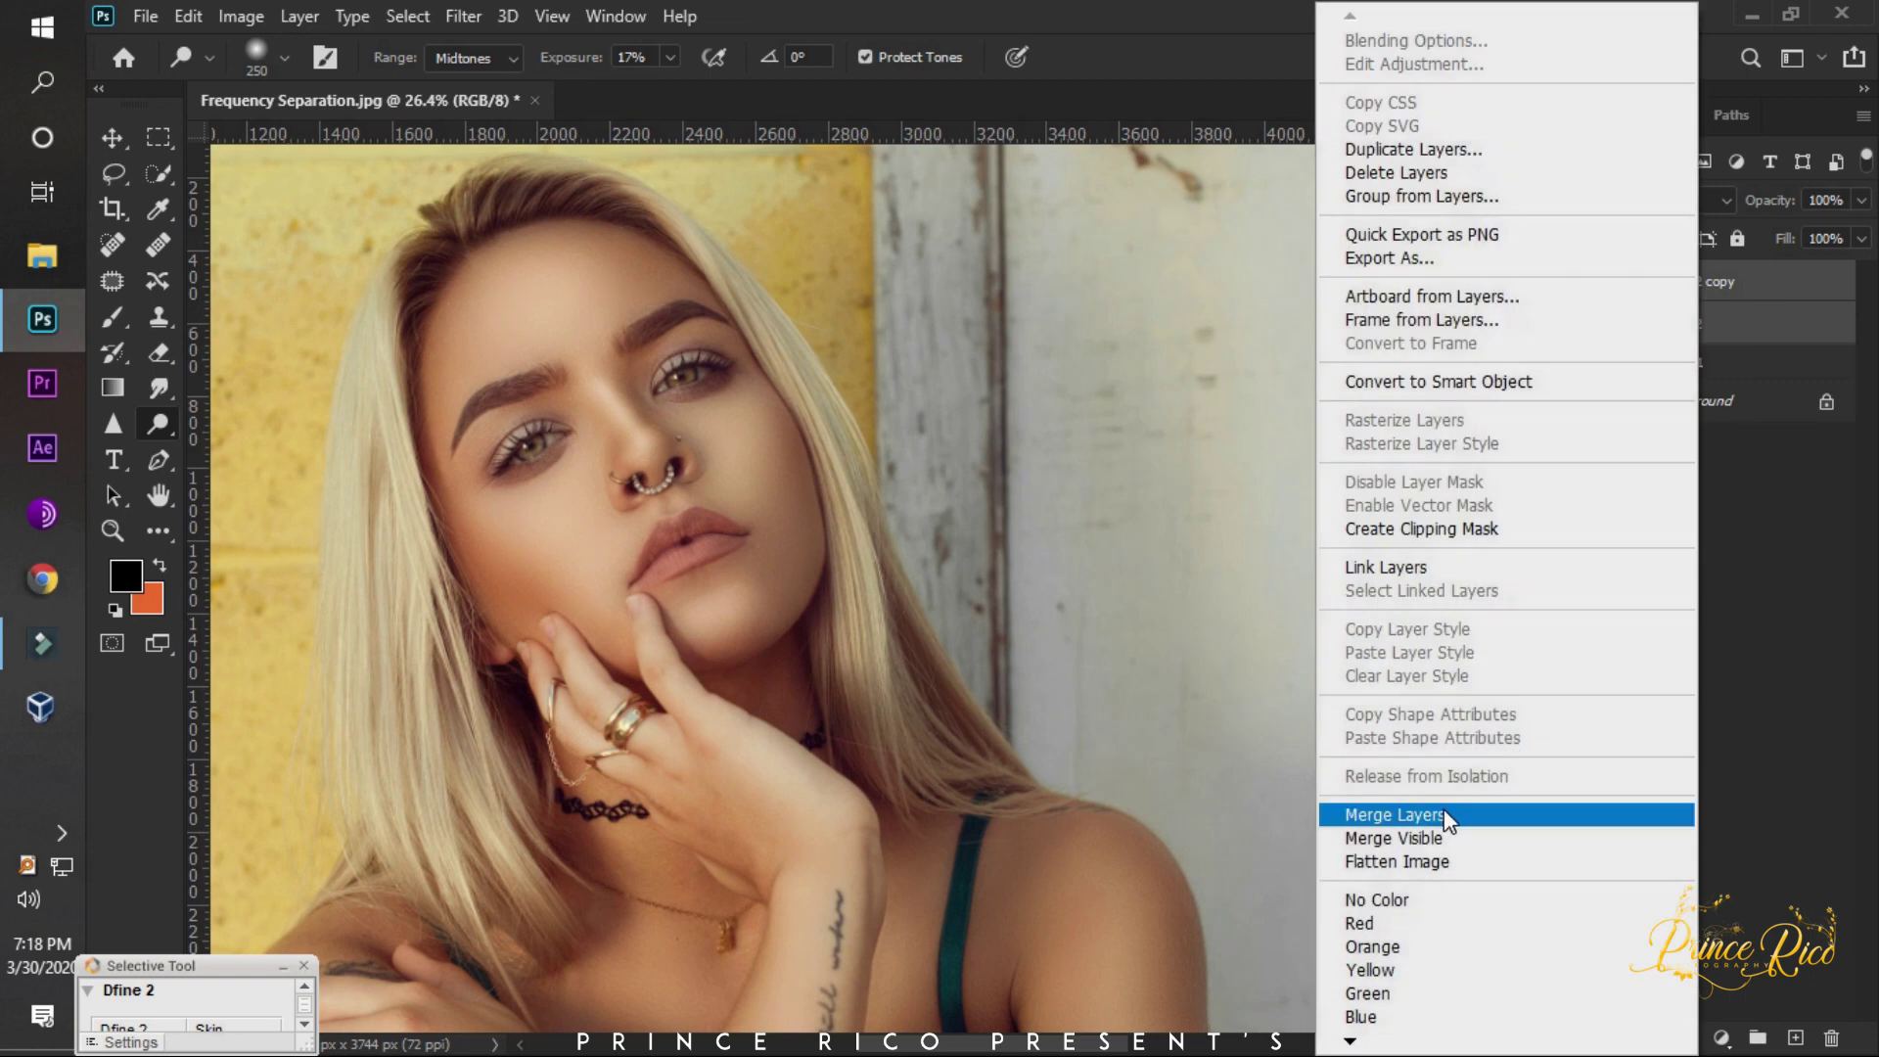
left_click(1446, 811)
key("ctrl+j")
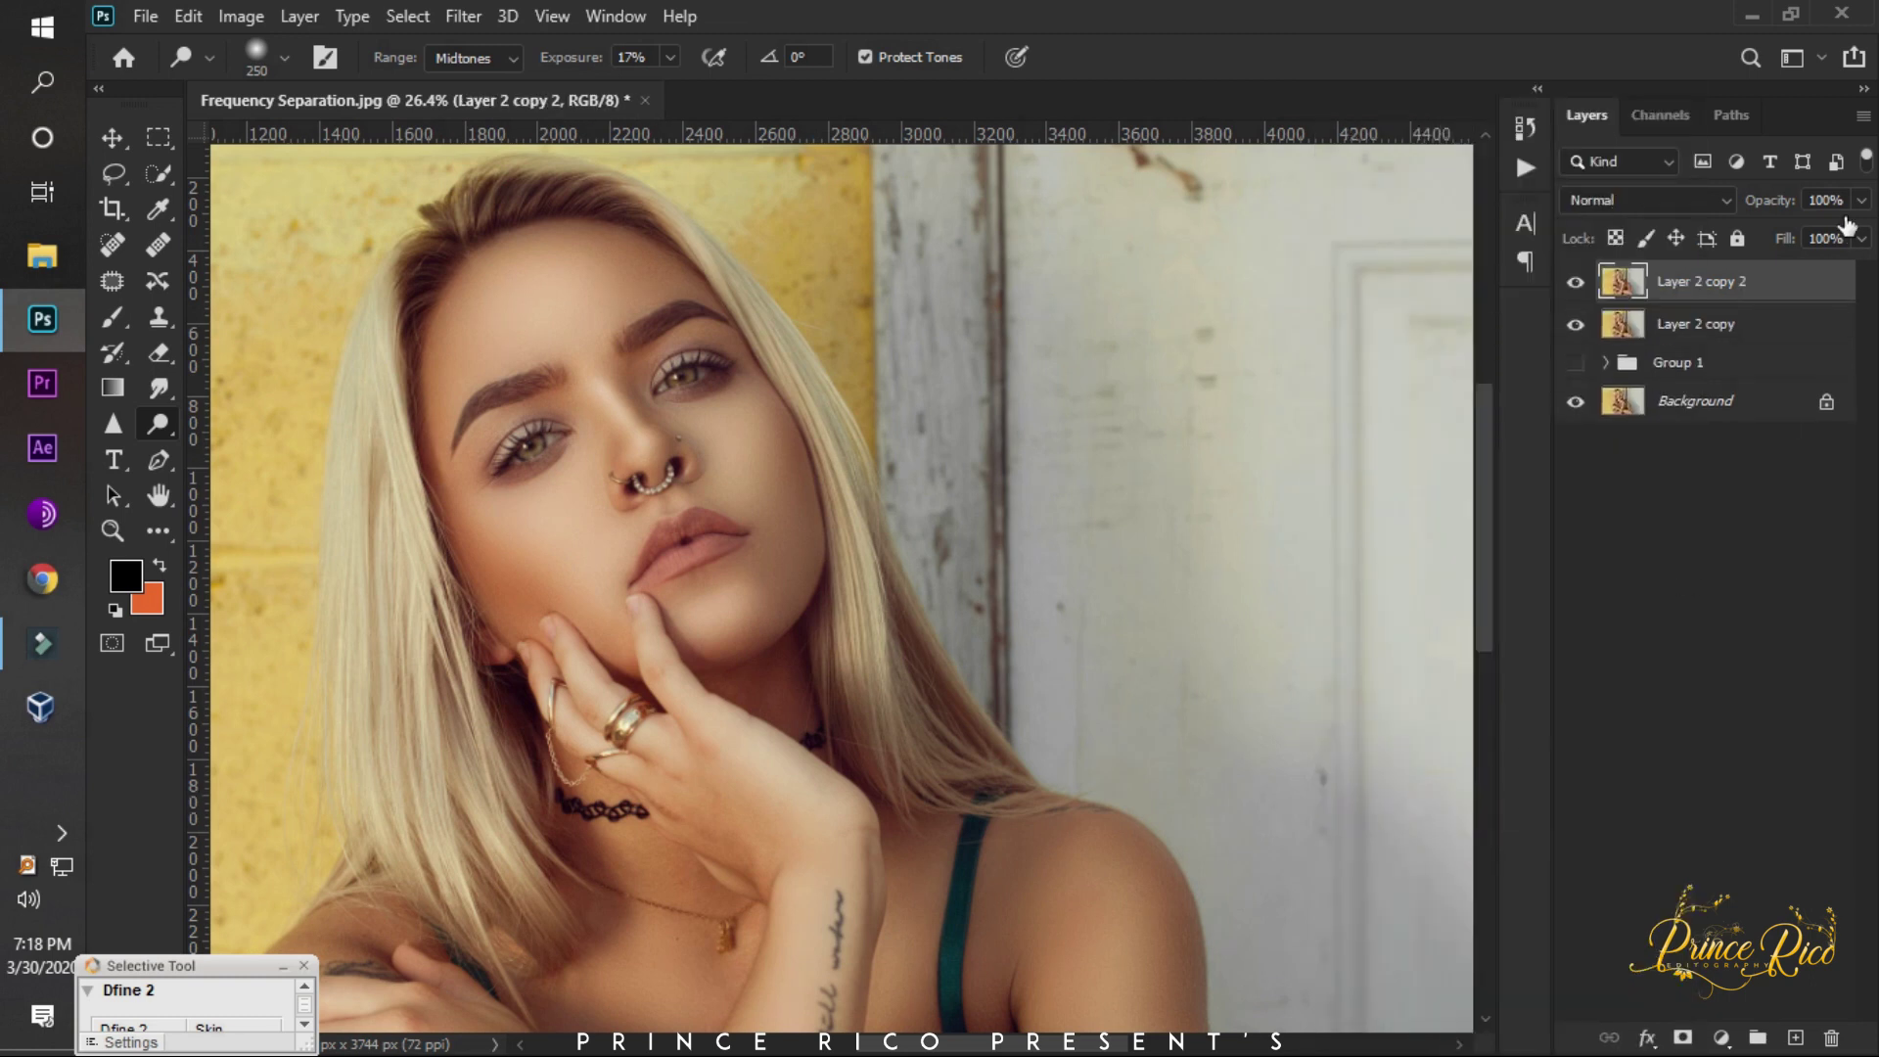
left_click(1578, 338)
Launch the Camera Raw Filter on Layer 2 copy 2.
scroll(602, 401, "up", 3)
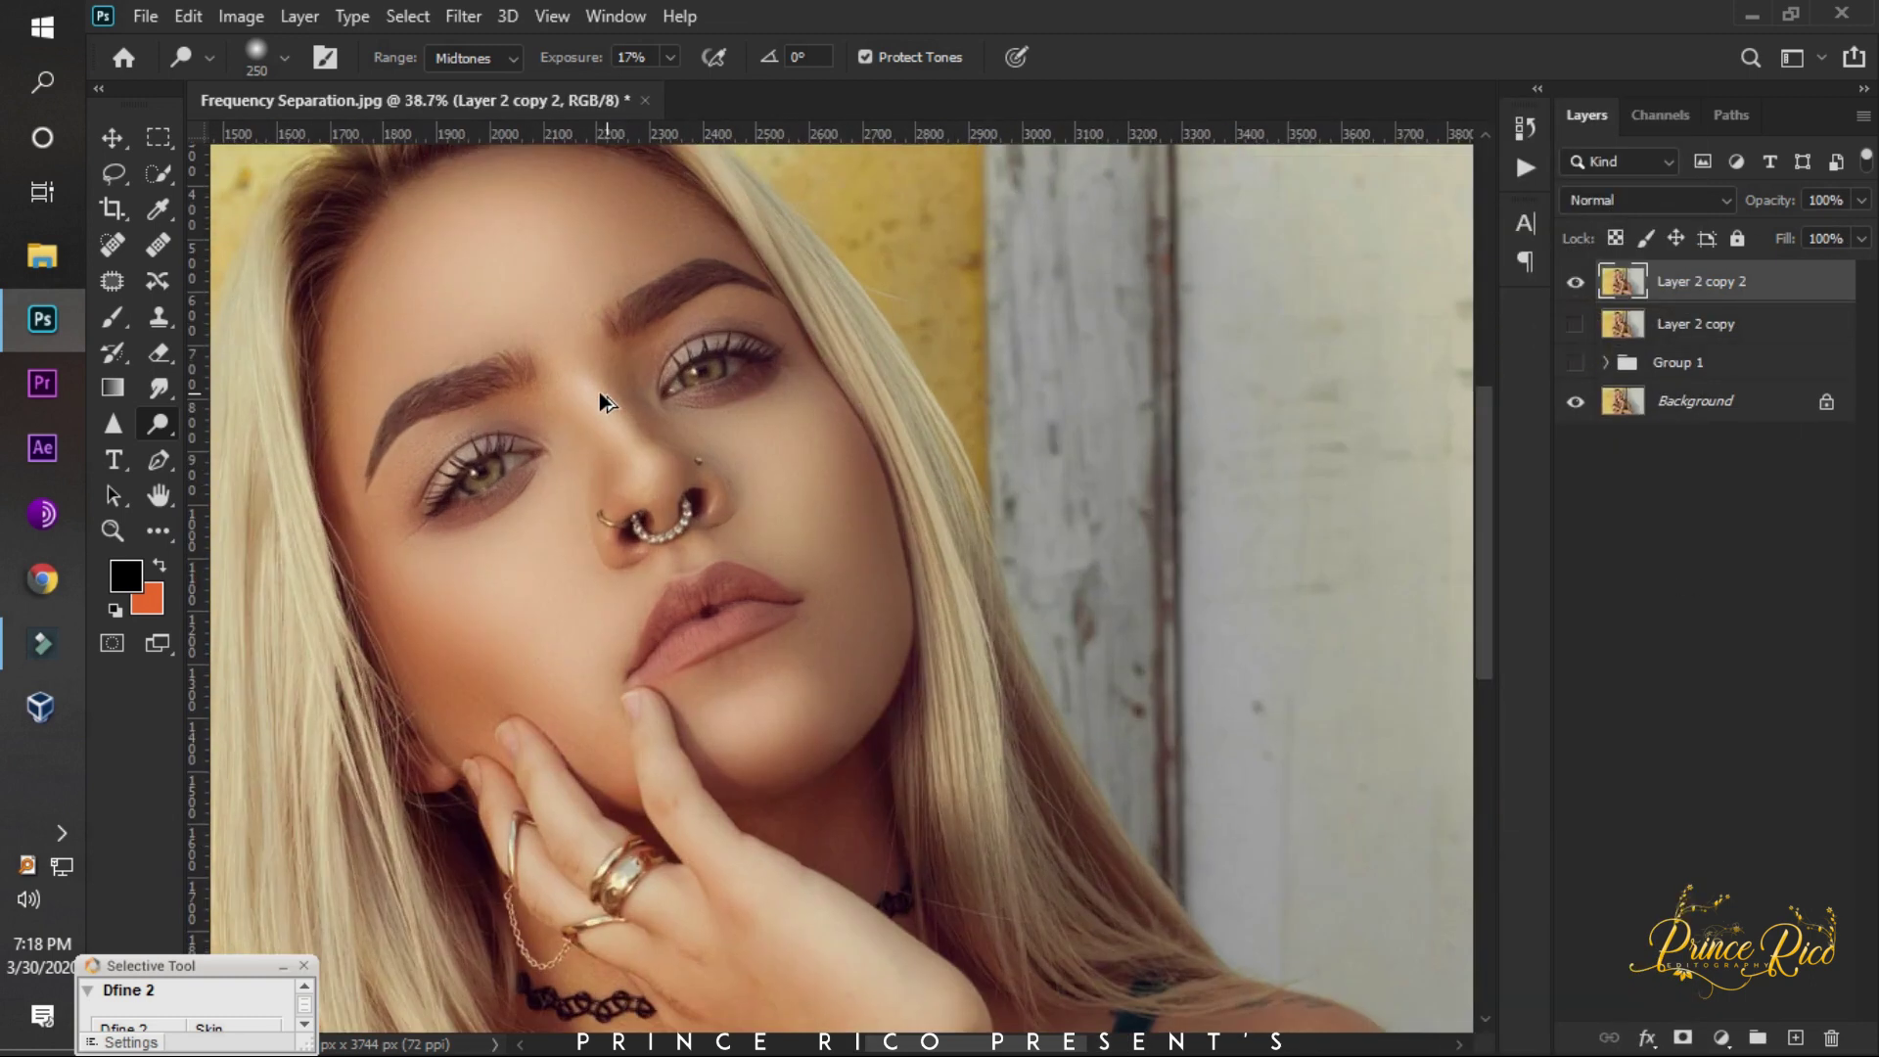
scroll(578, 401, "up", 2)
scroll(576, 402, "down", 1)
scroll(571, 403, "down", 2)
scroll(567, 402, "down", 2)
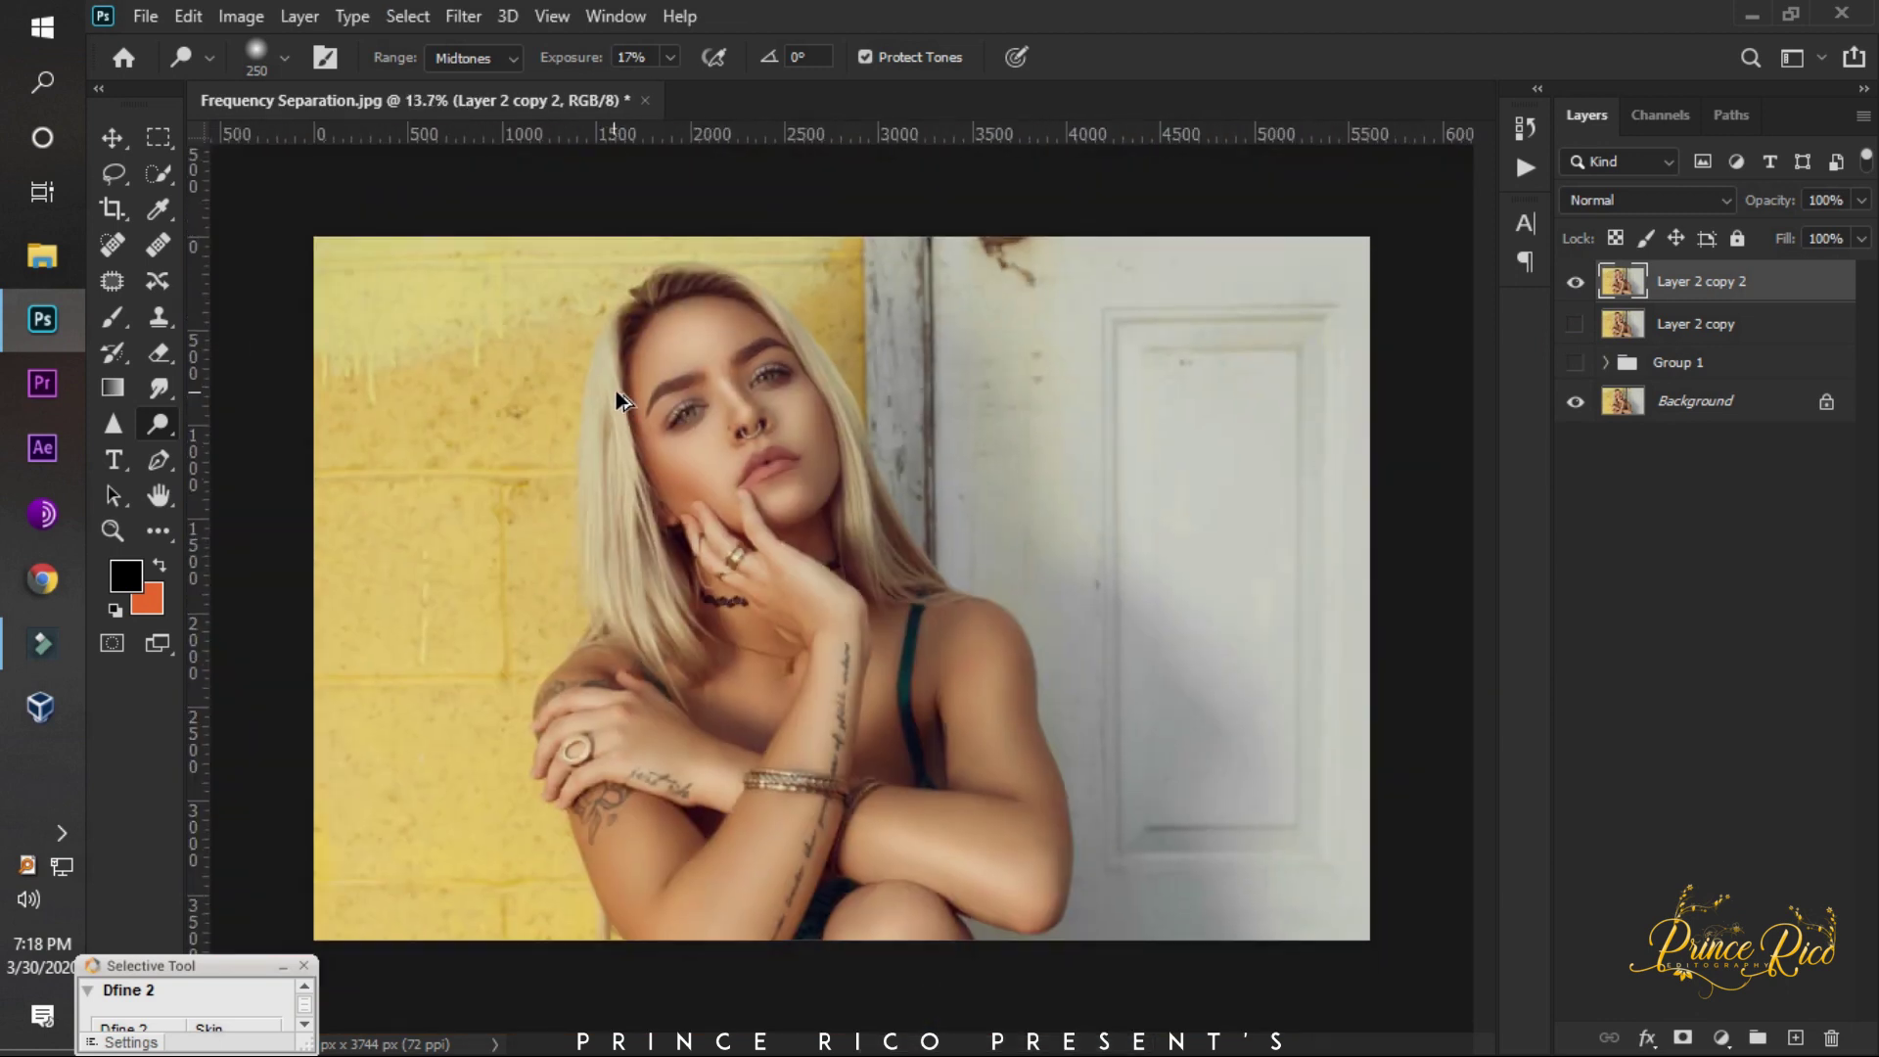
scroll(619, 400, "up", 1)
left_click(465, 18)
left_click(542, 176)
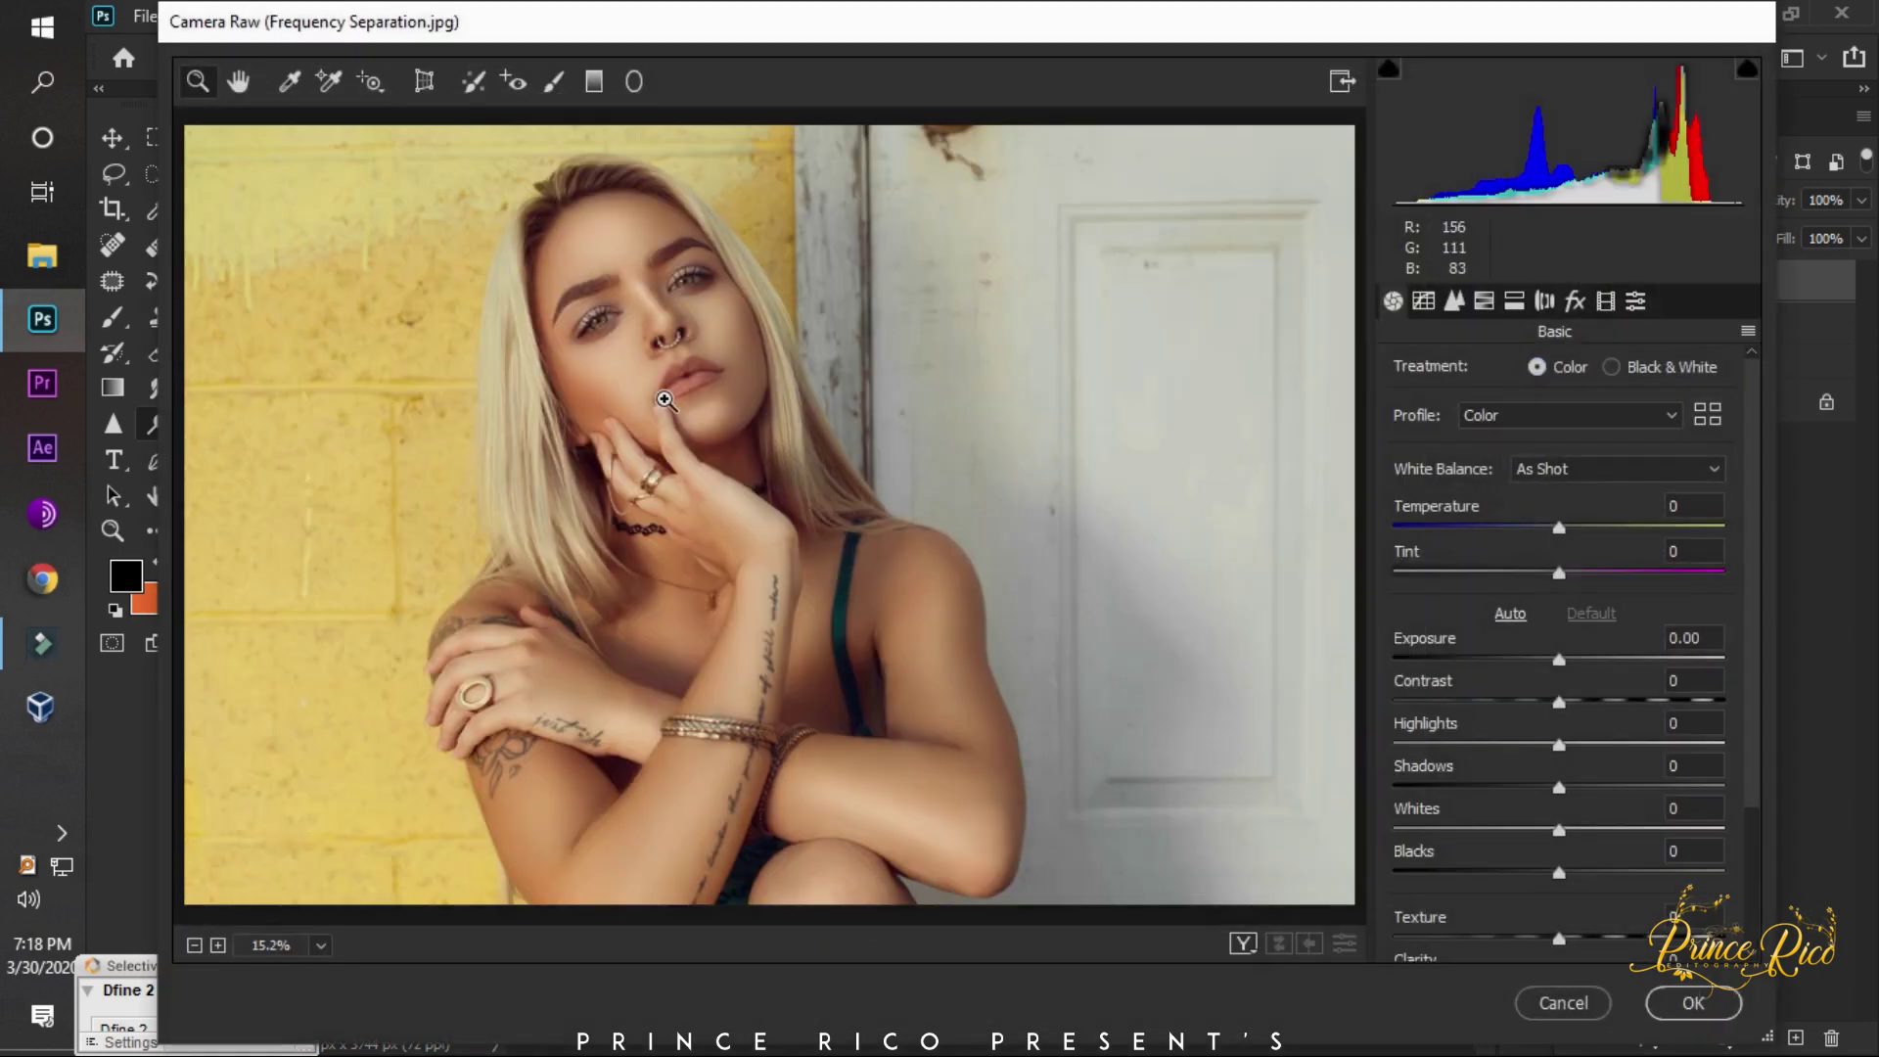
In the Basic panel, set Contrast +16, Highlights -31, Shadows +27 and Whites +17.
left_click(665, 401)
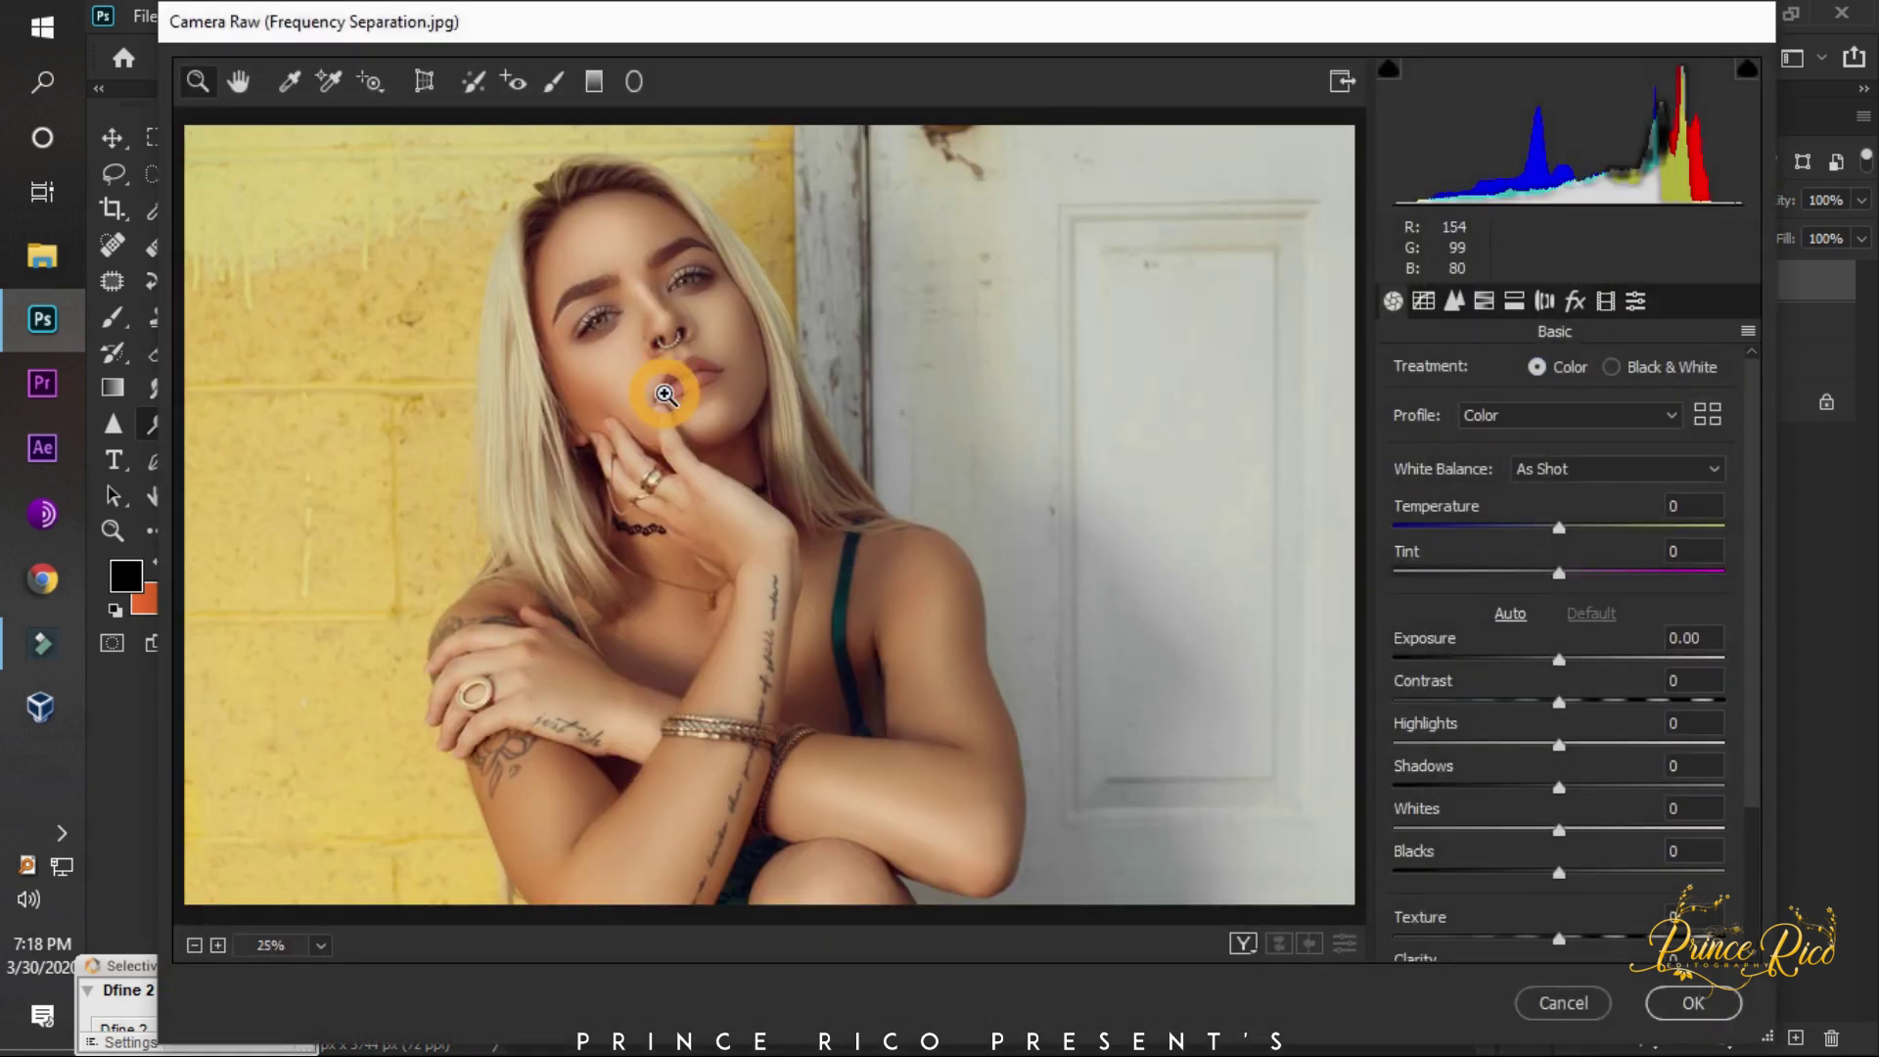
left_click(1581, 701)
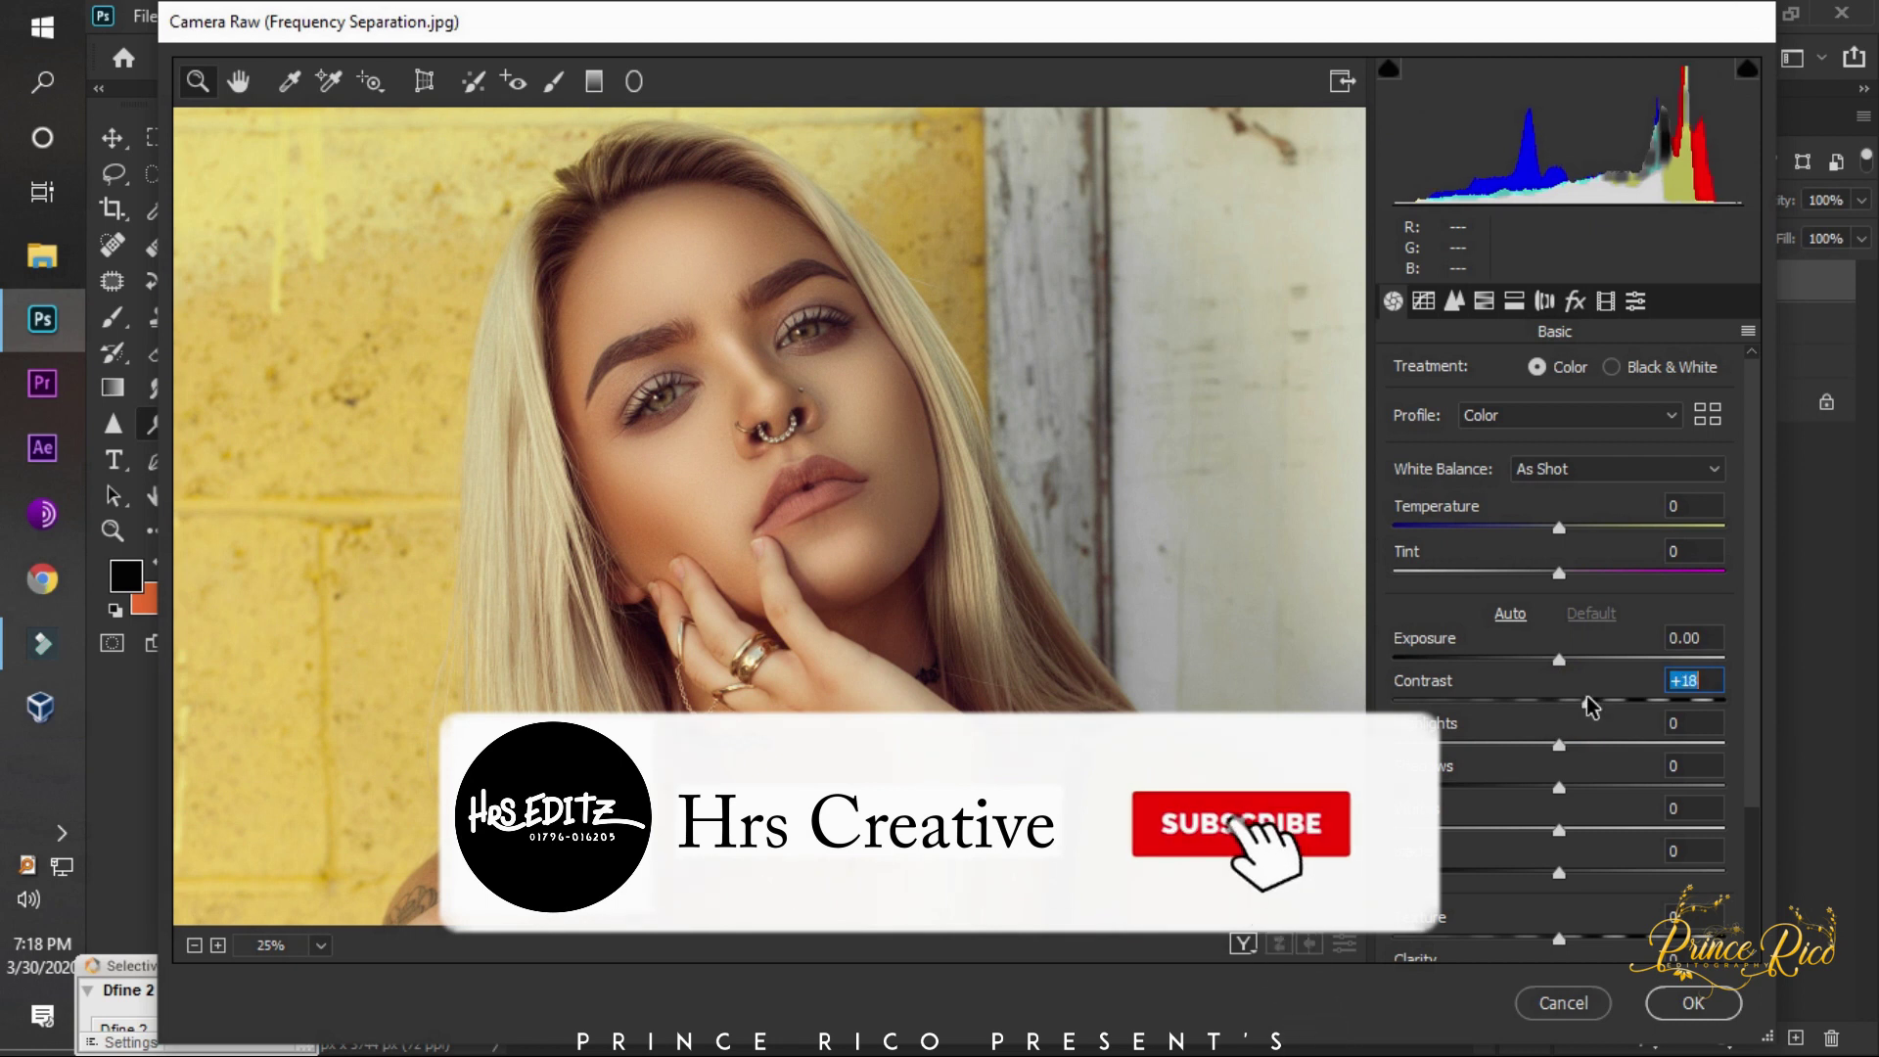
left_click(1586, 702)
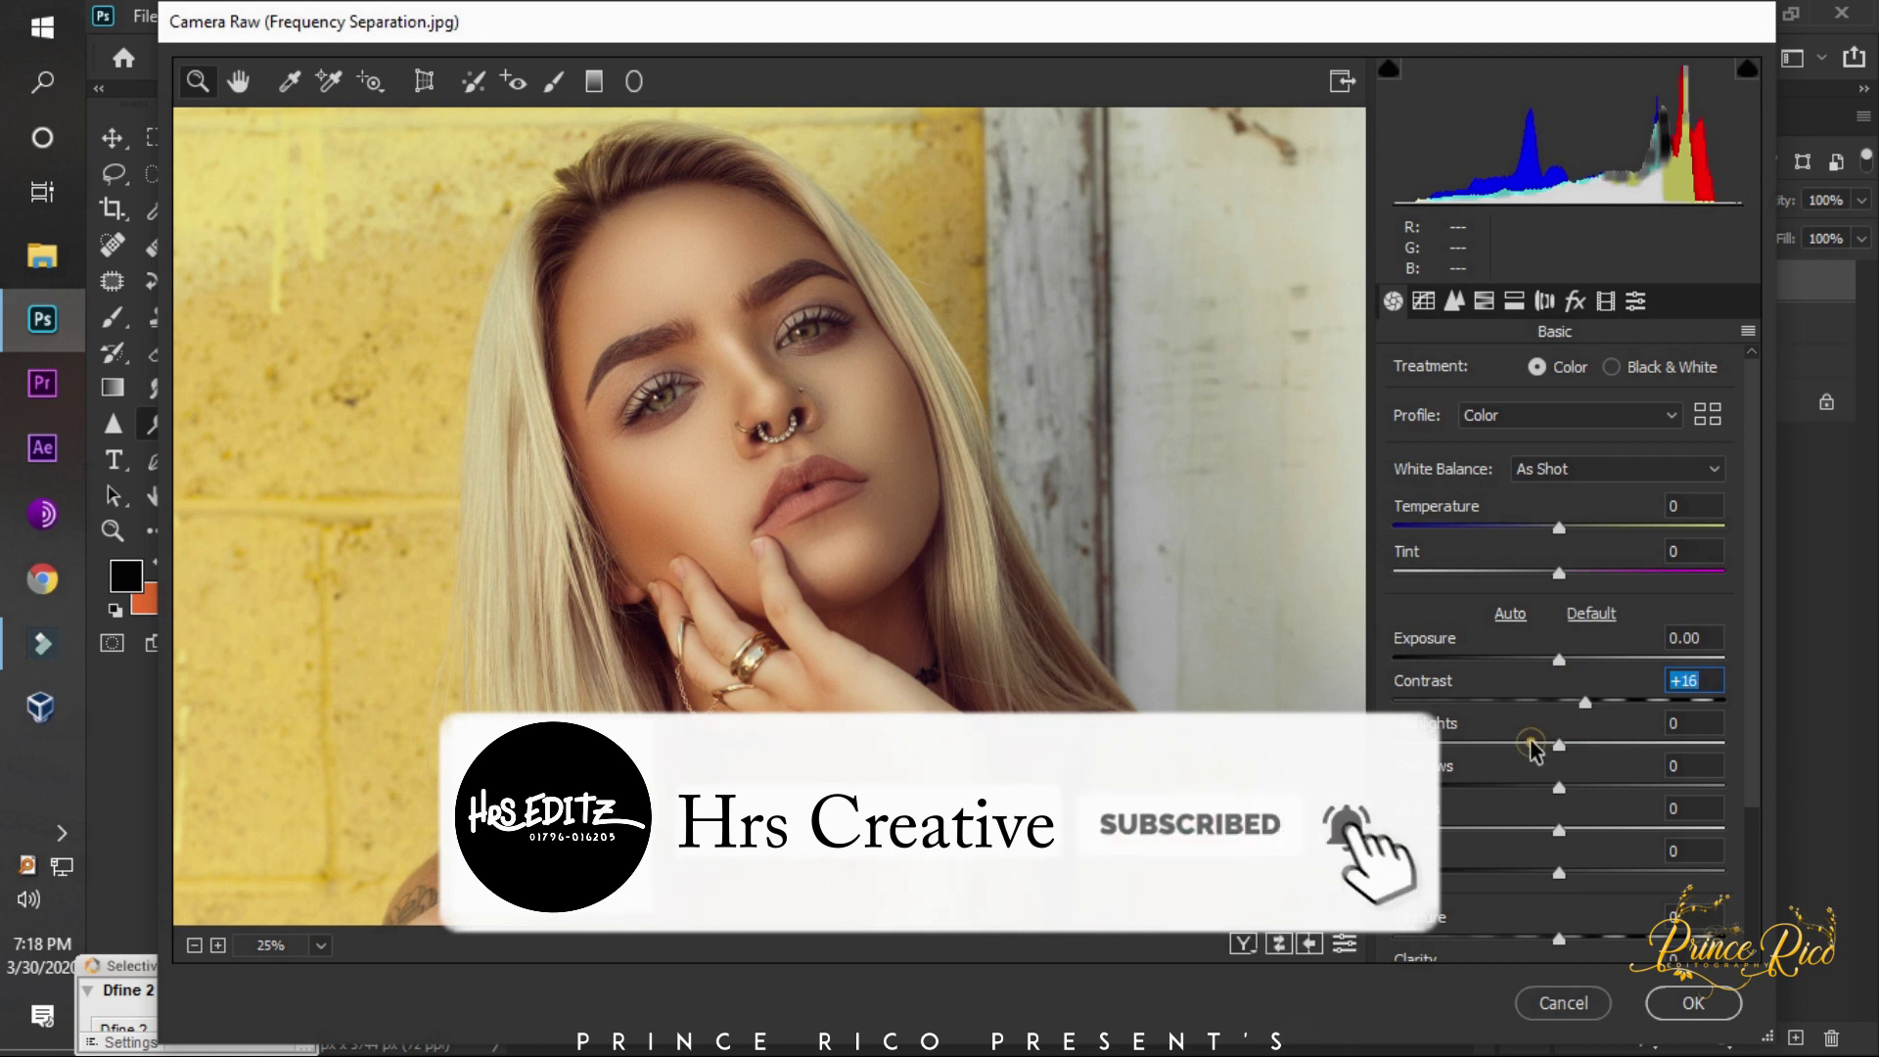
left_click(1507, 744)
left_click(1601, 786)
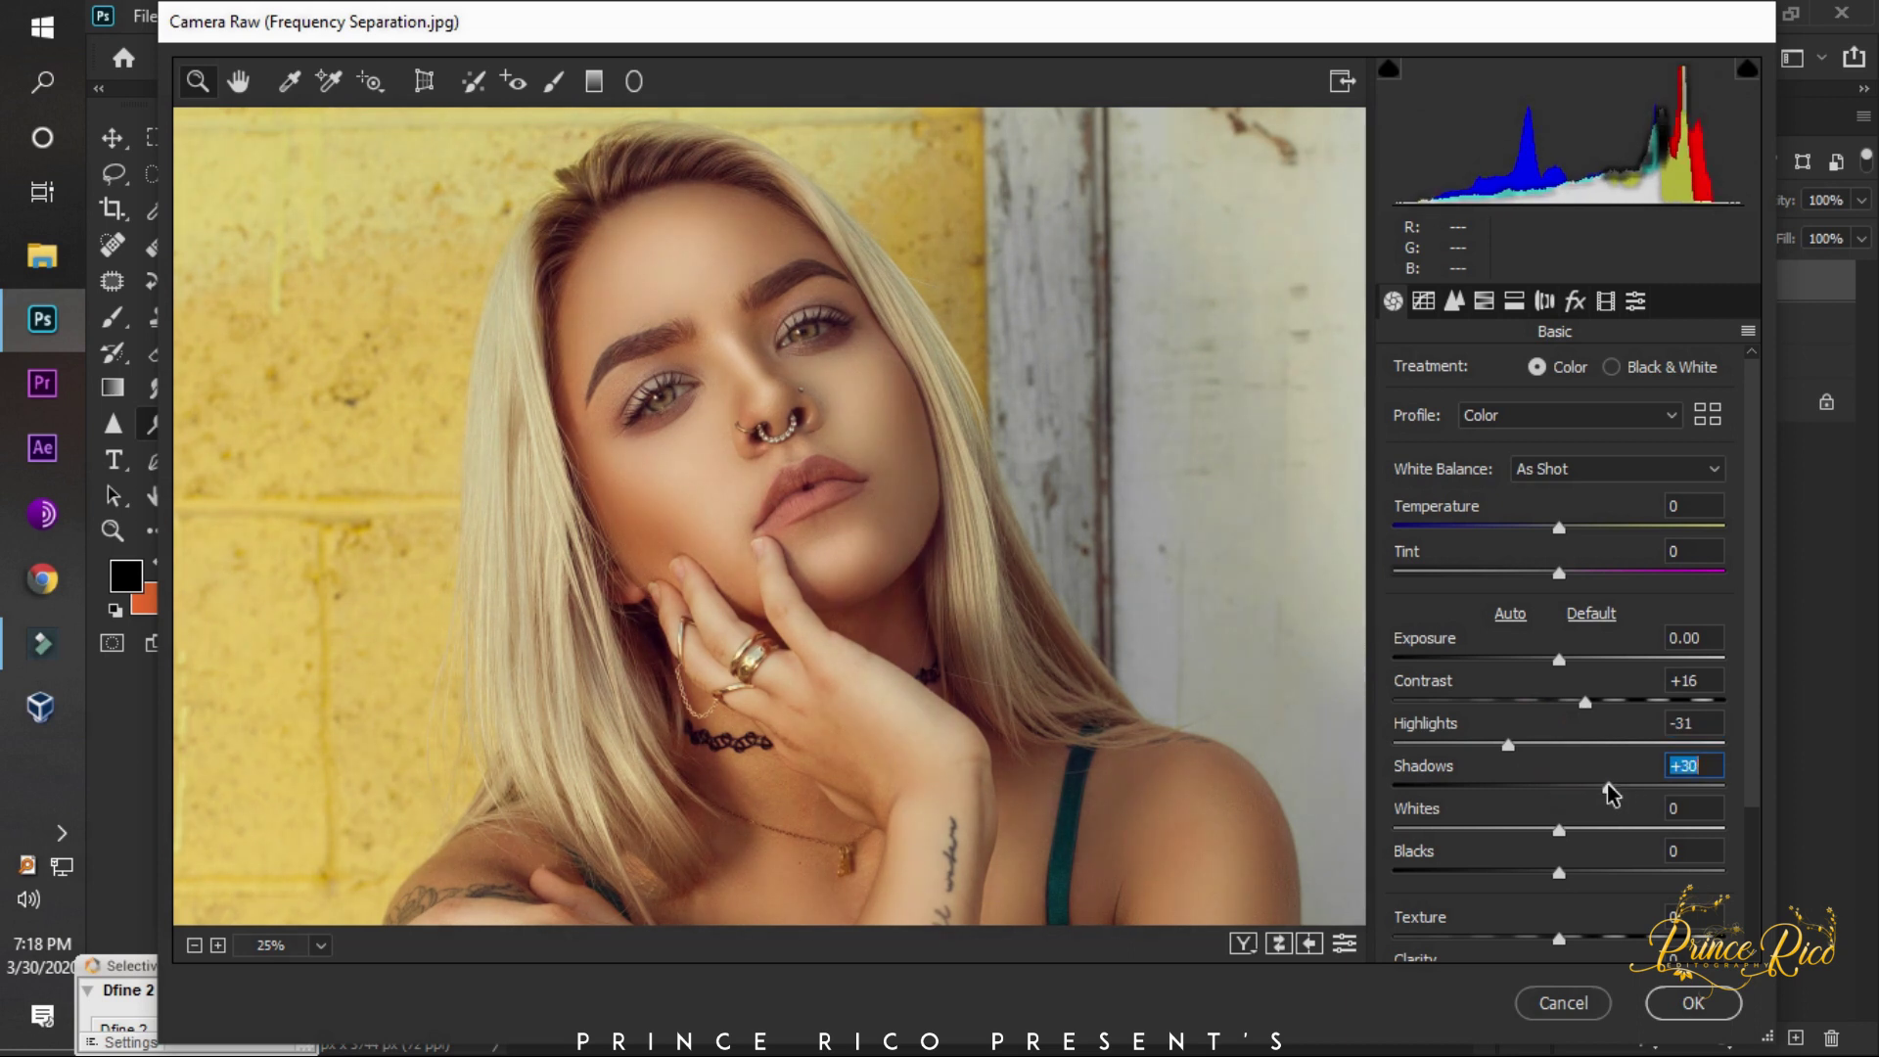
left_click(1587, 830)
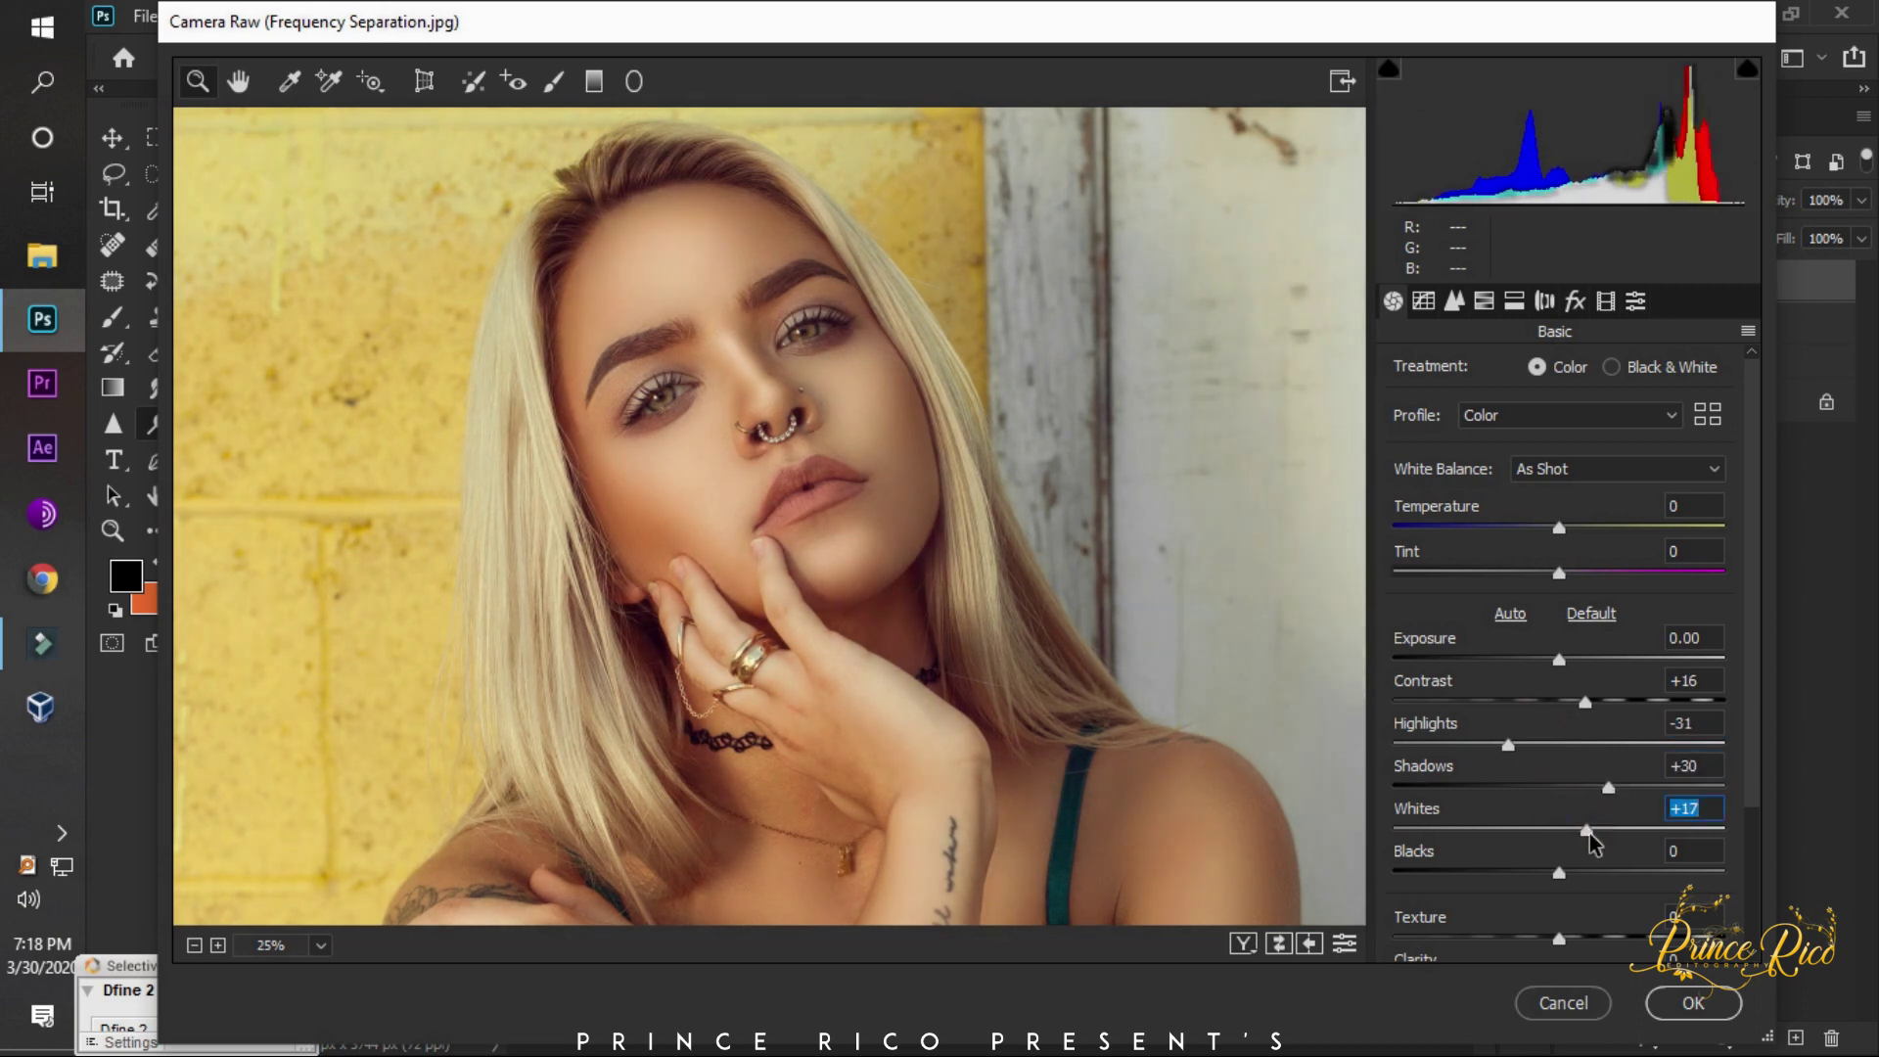
Deepen Blacks to -19, add Texture +5 and give Vibrance a slight boost.
scroll(1589, 832, "down", 1)
left_click_drag(1562, 806, 1522, 807)
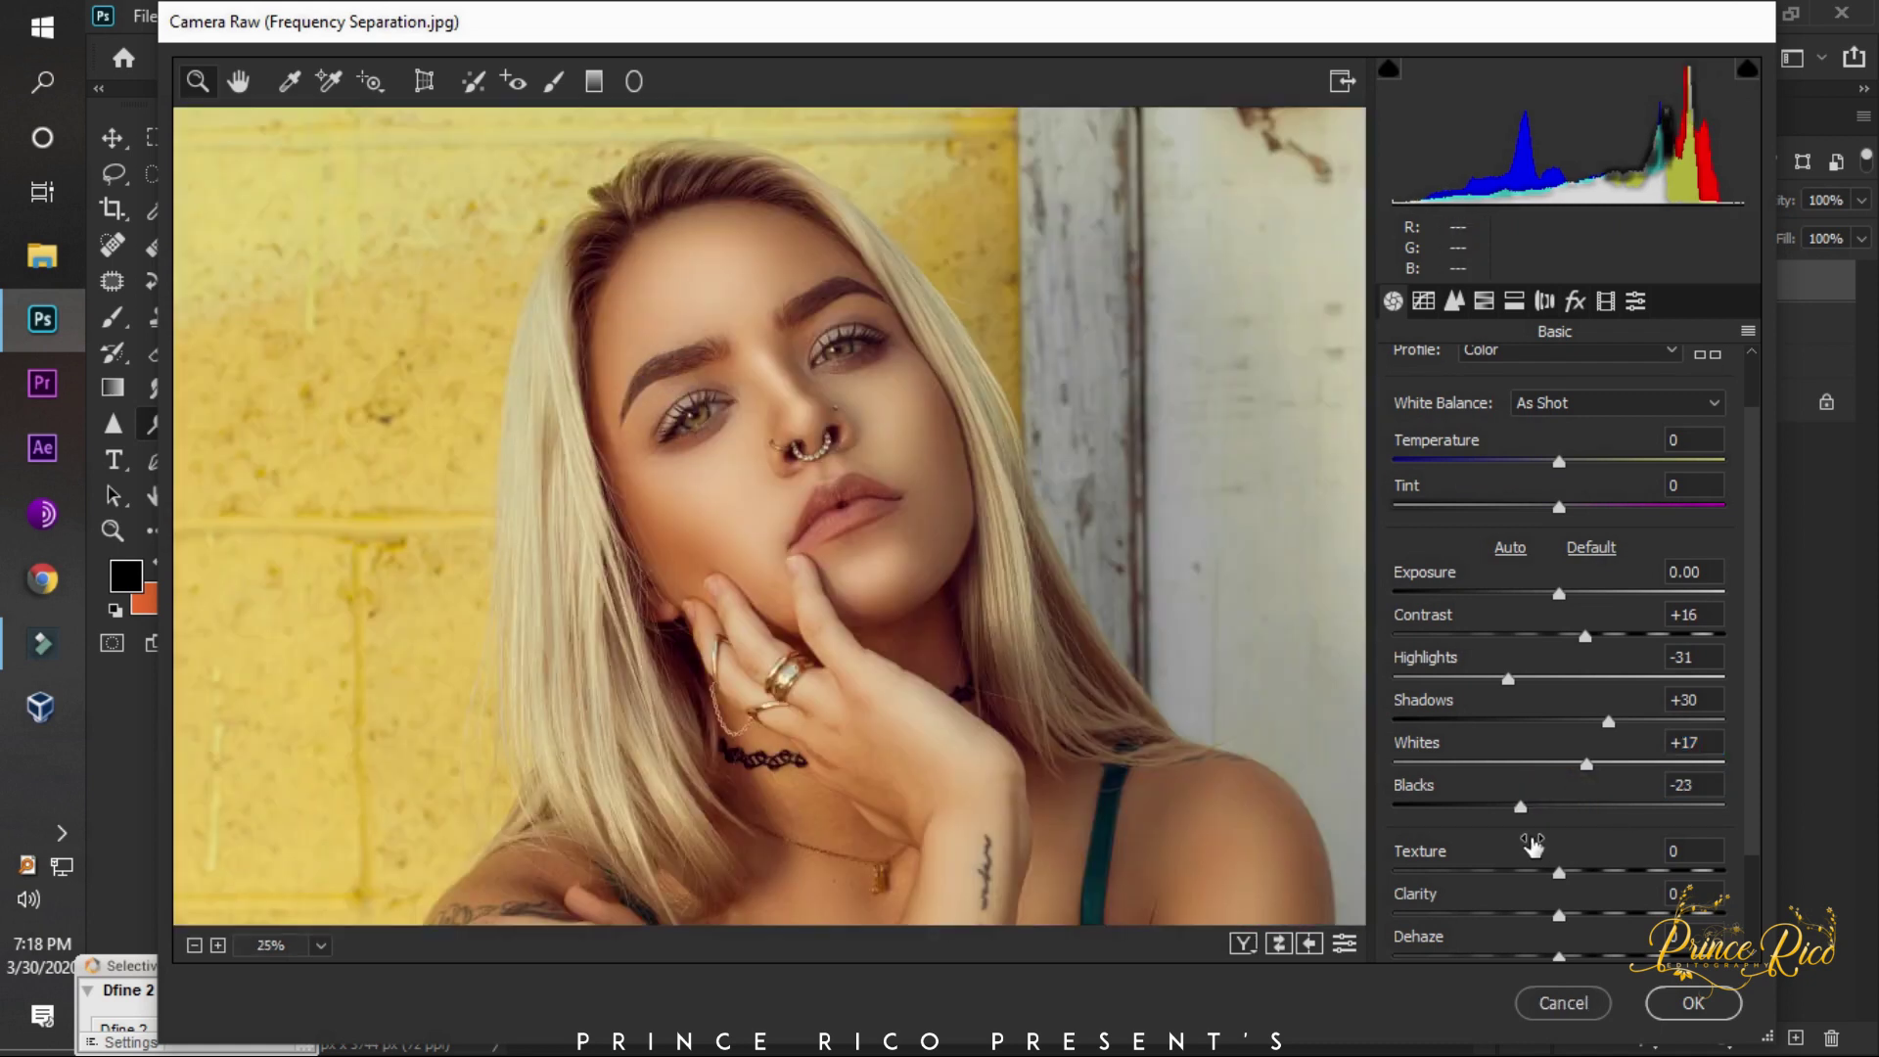
left_click(1527, 806)
scroll(1547, 812, "down", 1)
scroll(1586, 827, "down", 1)
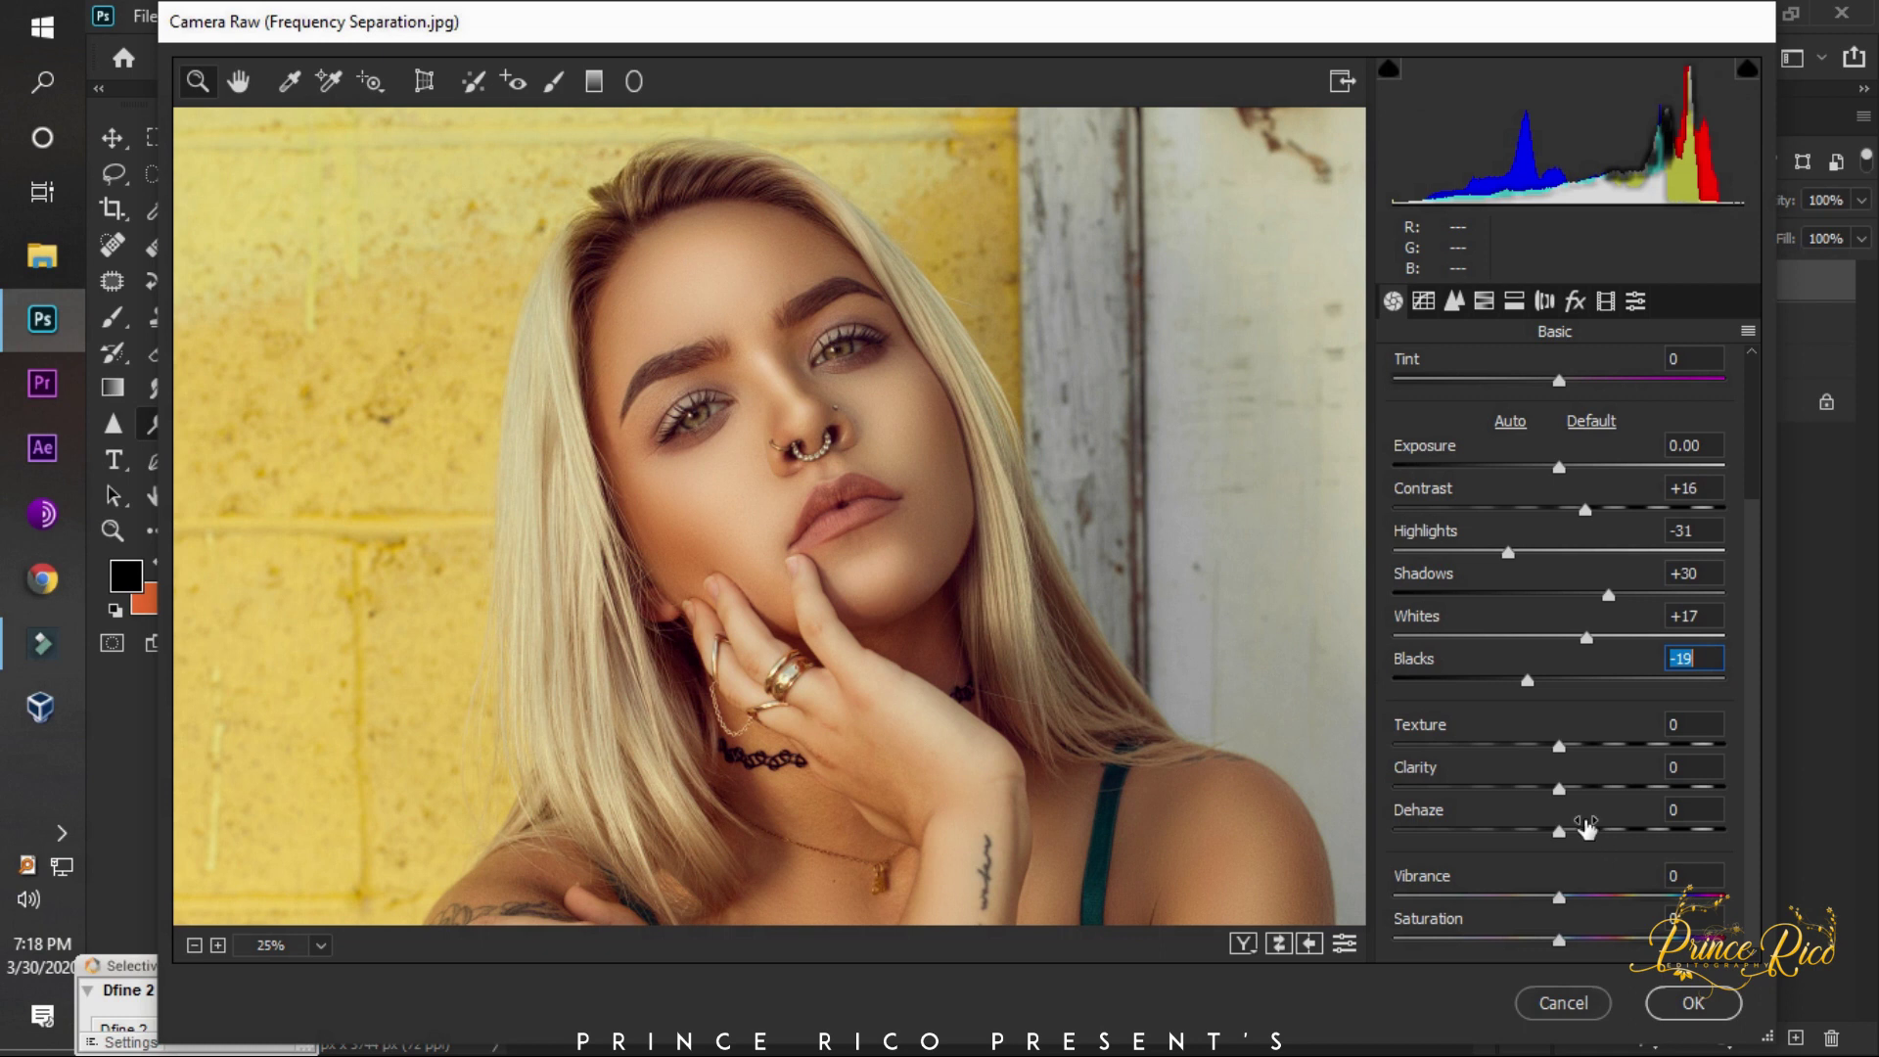
left_click_drag(1564, 748, 1569, 748)
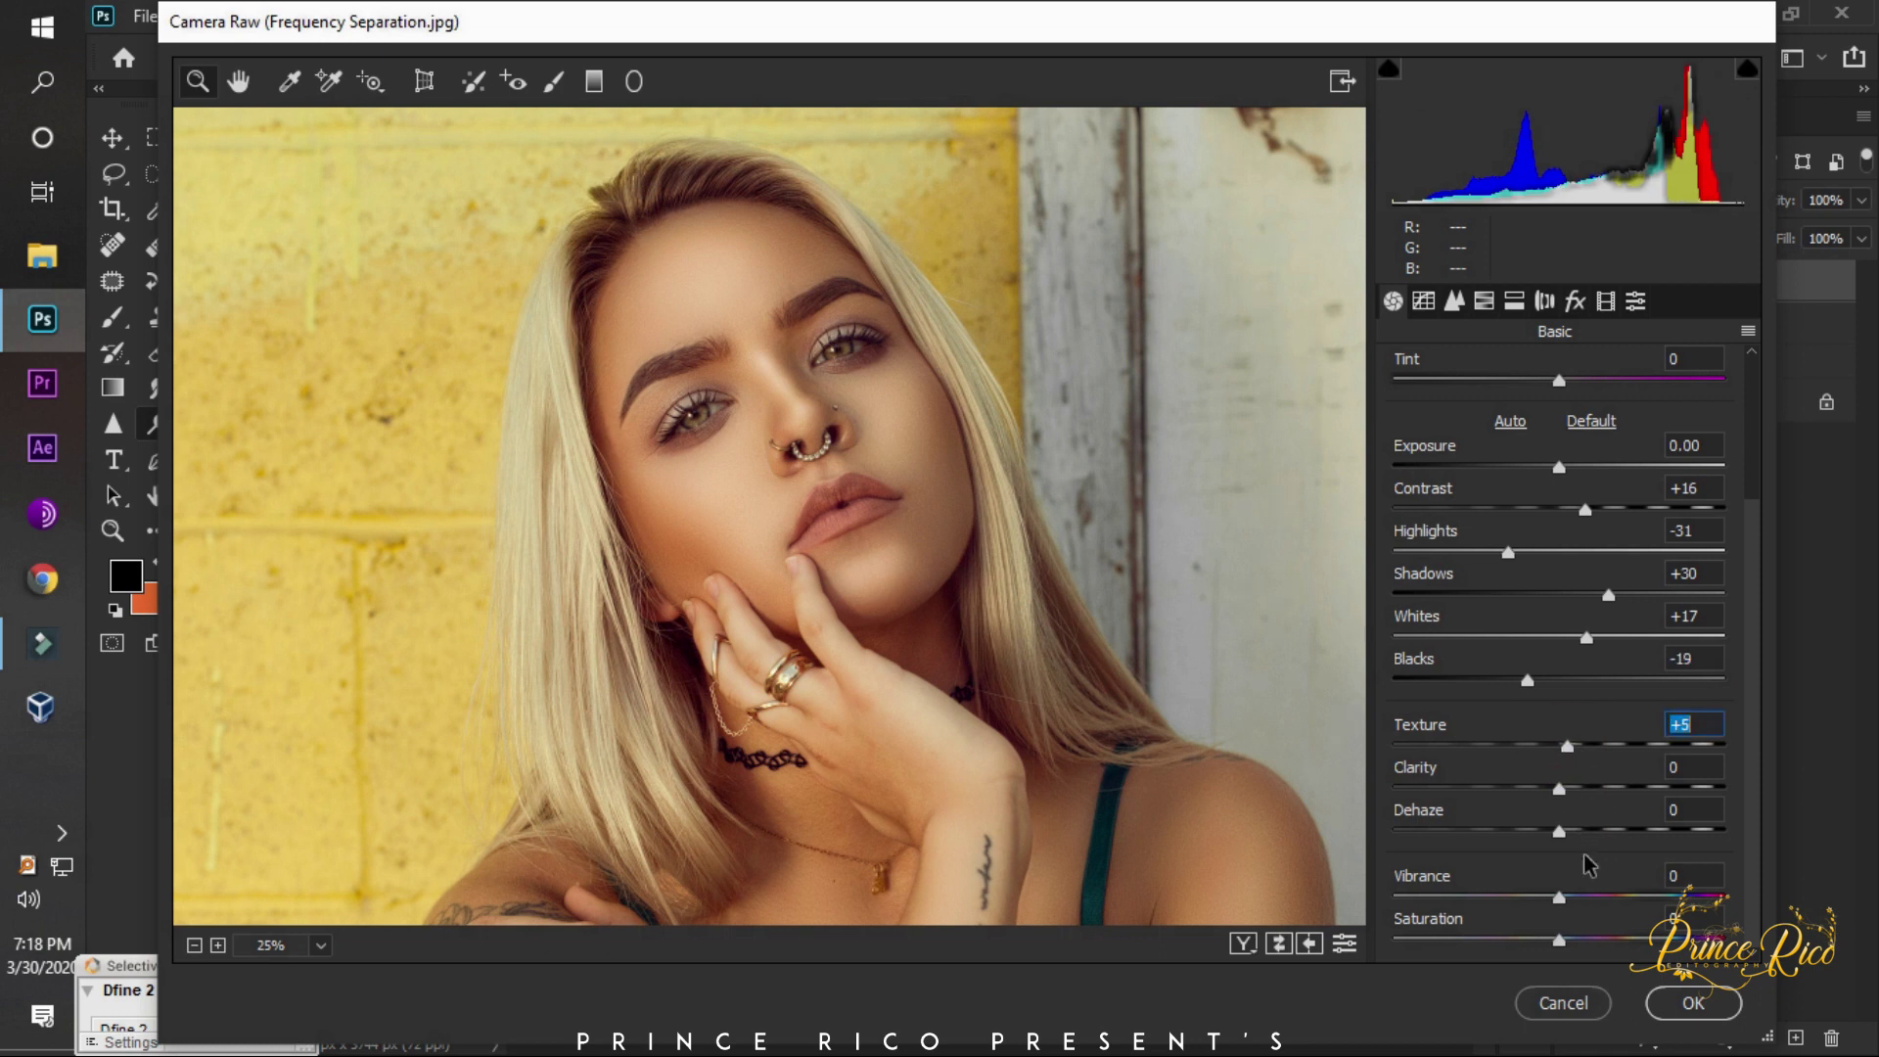
left_click_drag(1565, 898, 1585, 899)
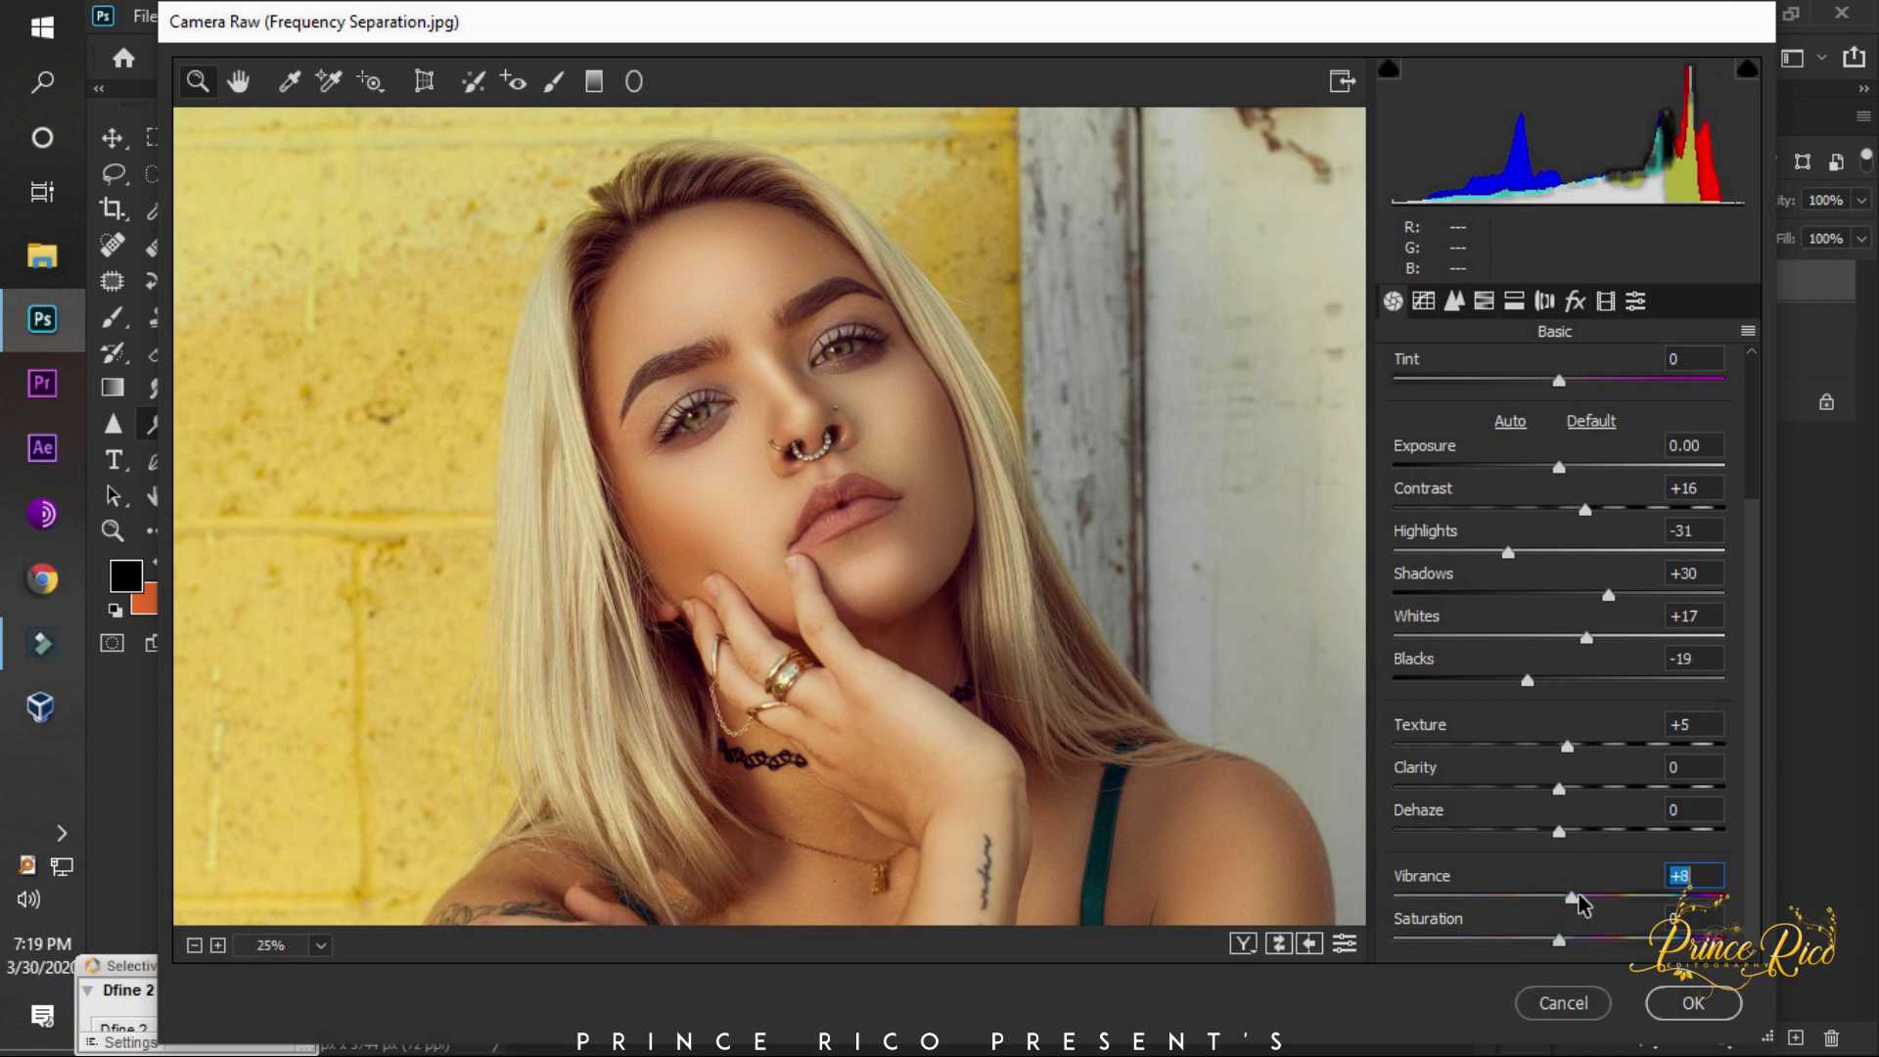
left_click(1484, 301)
In HSL Saturation, mute Oranges to -6 and raise Yellows to +33, keeping Reds at +39.
left_click(1504, 374)
left_click_drag(1568, 521, 1576, 475)
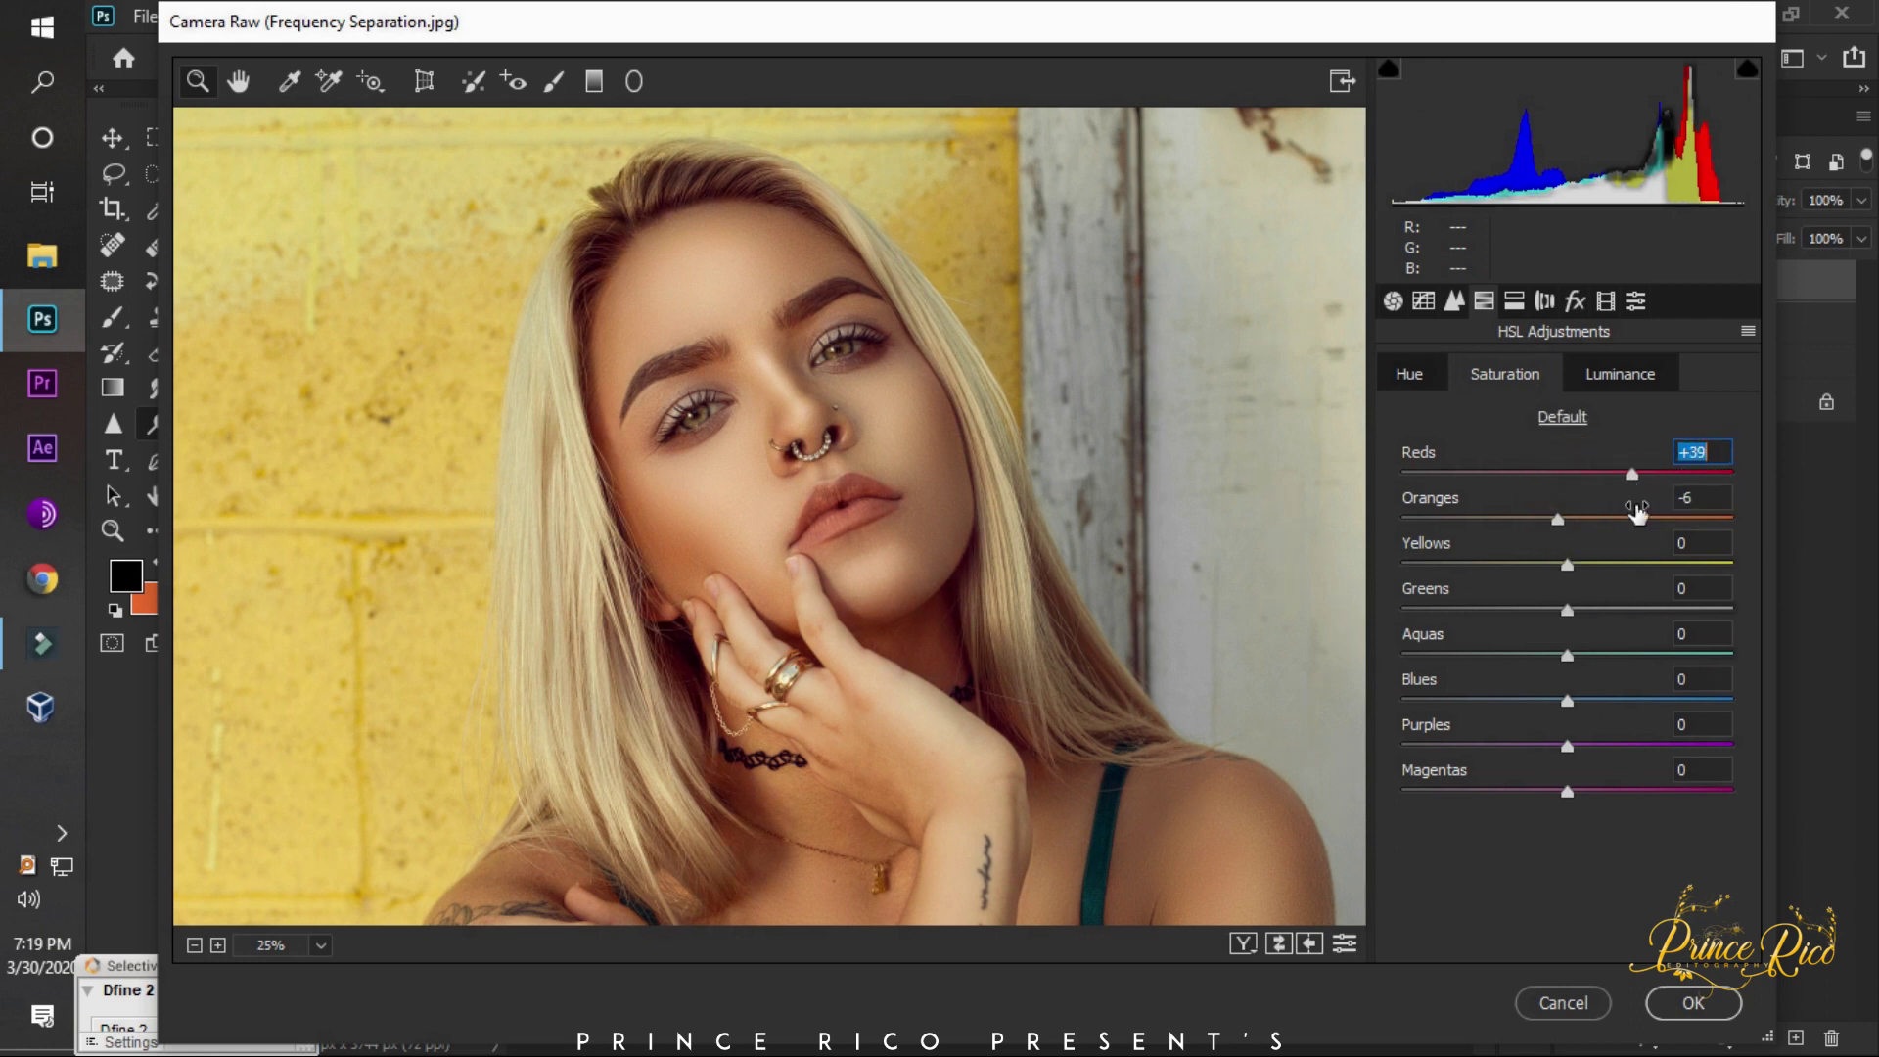
mouse_move(1570, 565)
left_mouse_down()
mouse_move(1685, 565)
mouse_move(1630, 568)
left_mouse_up()
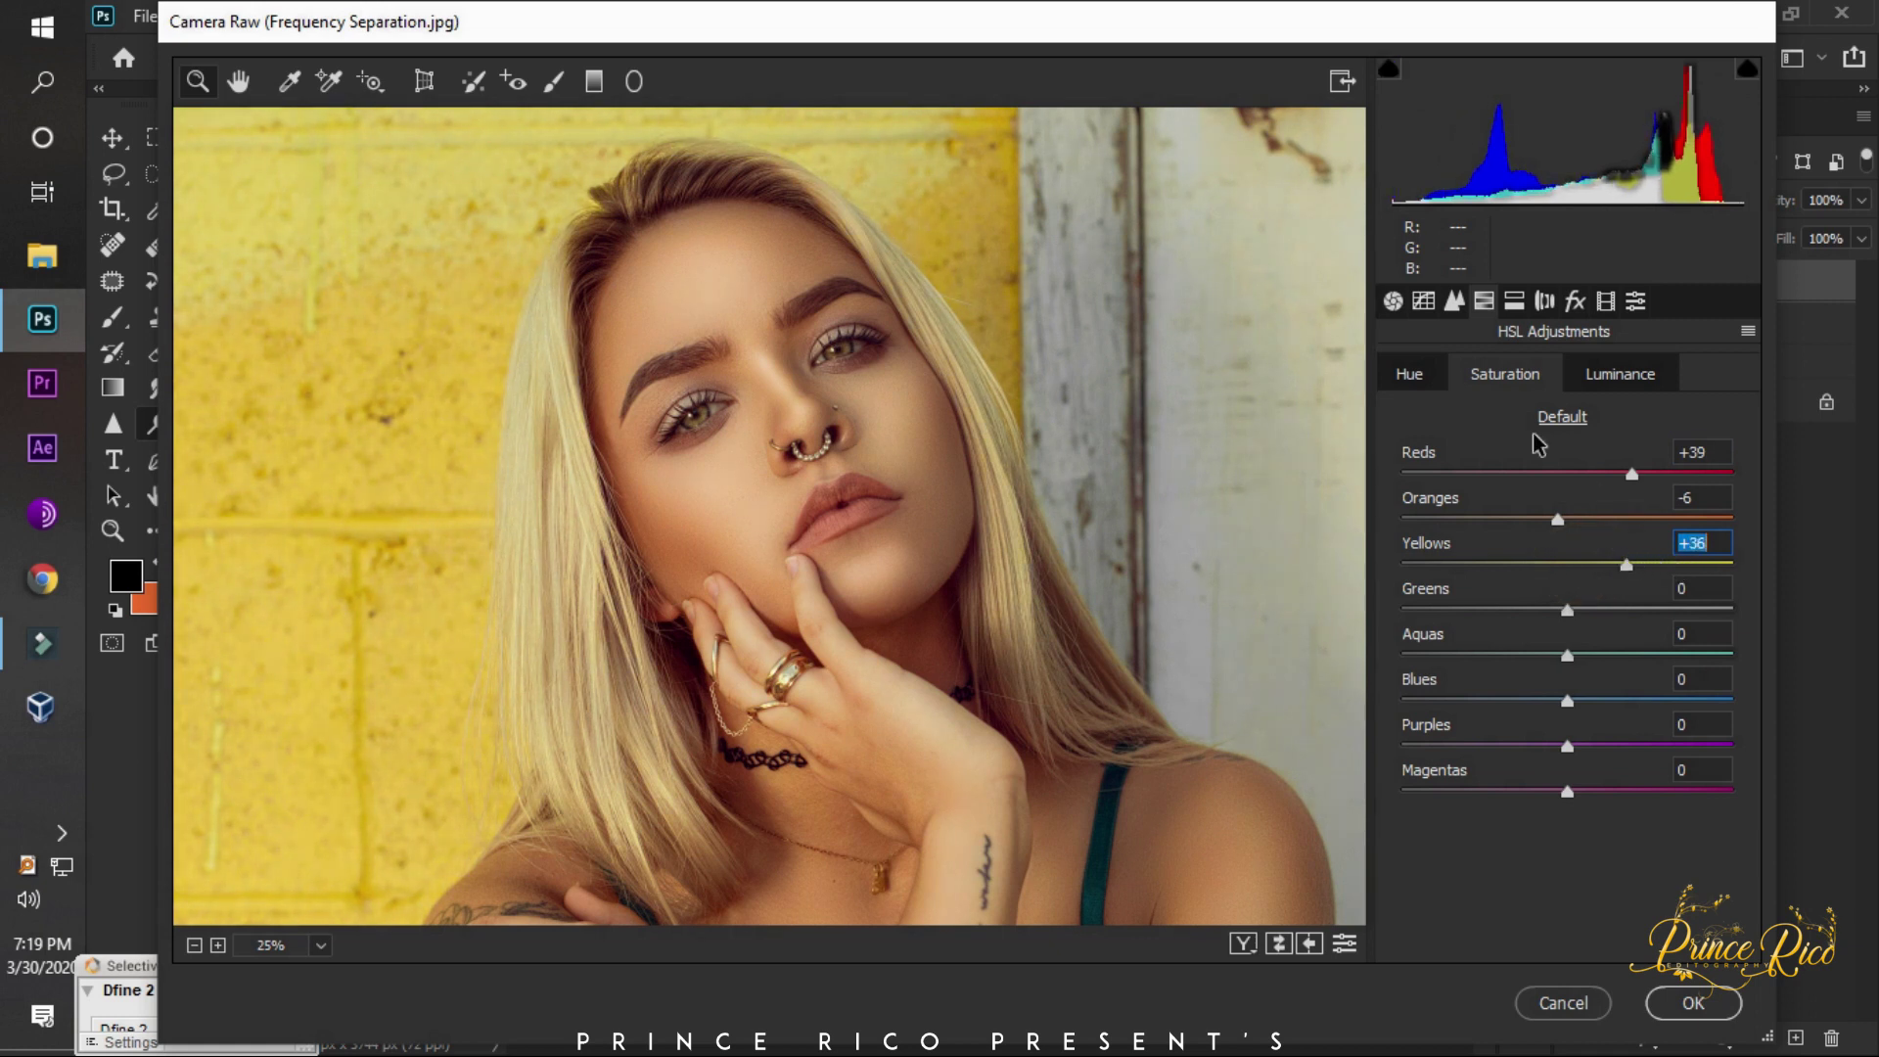
left_click(1621, 566)
Split-tone highlights to hue 53/saturation 3 and shadows to hue 233/saturation 11, then apply.
left_click(1514, 302)
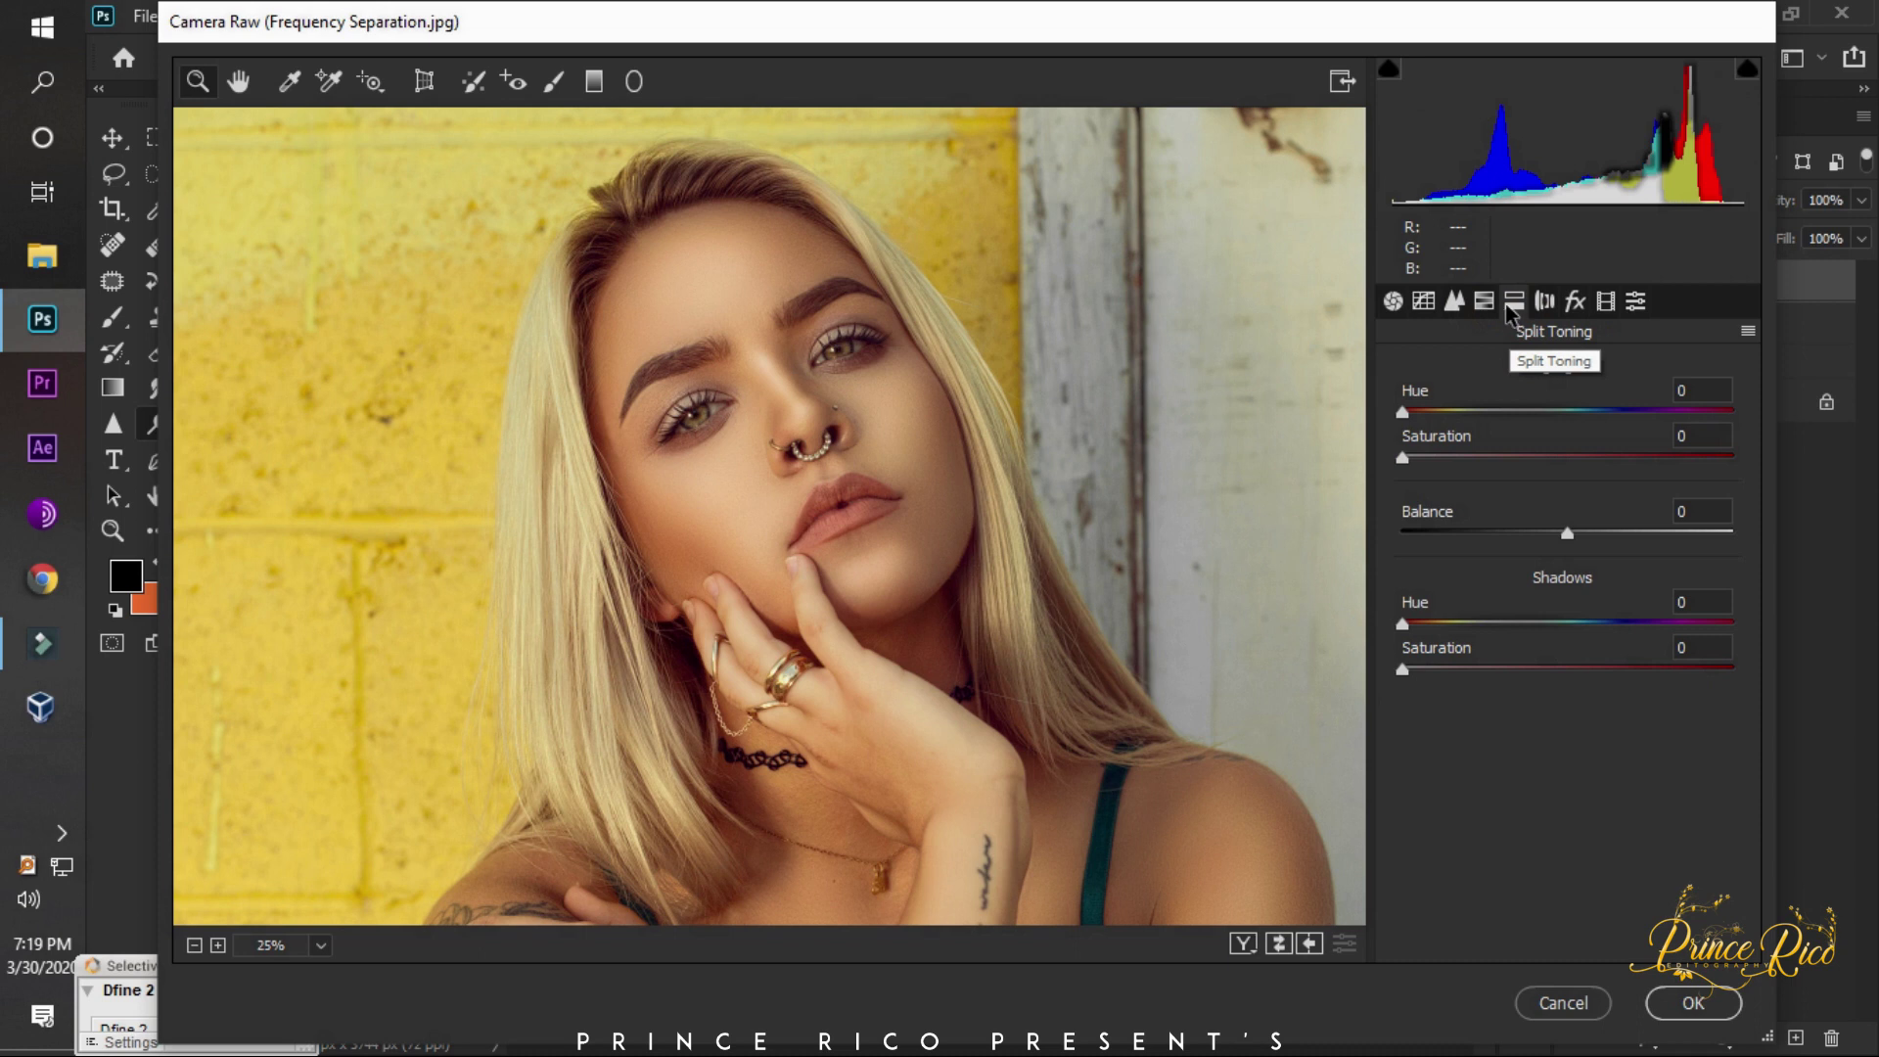
mouse_move(1432, 412)
left_mouse_down()
mouse_move(1450, 411)
mouse_move(1426, 459)
left_mouse_up()
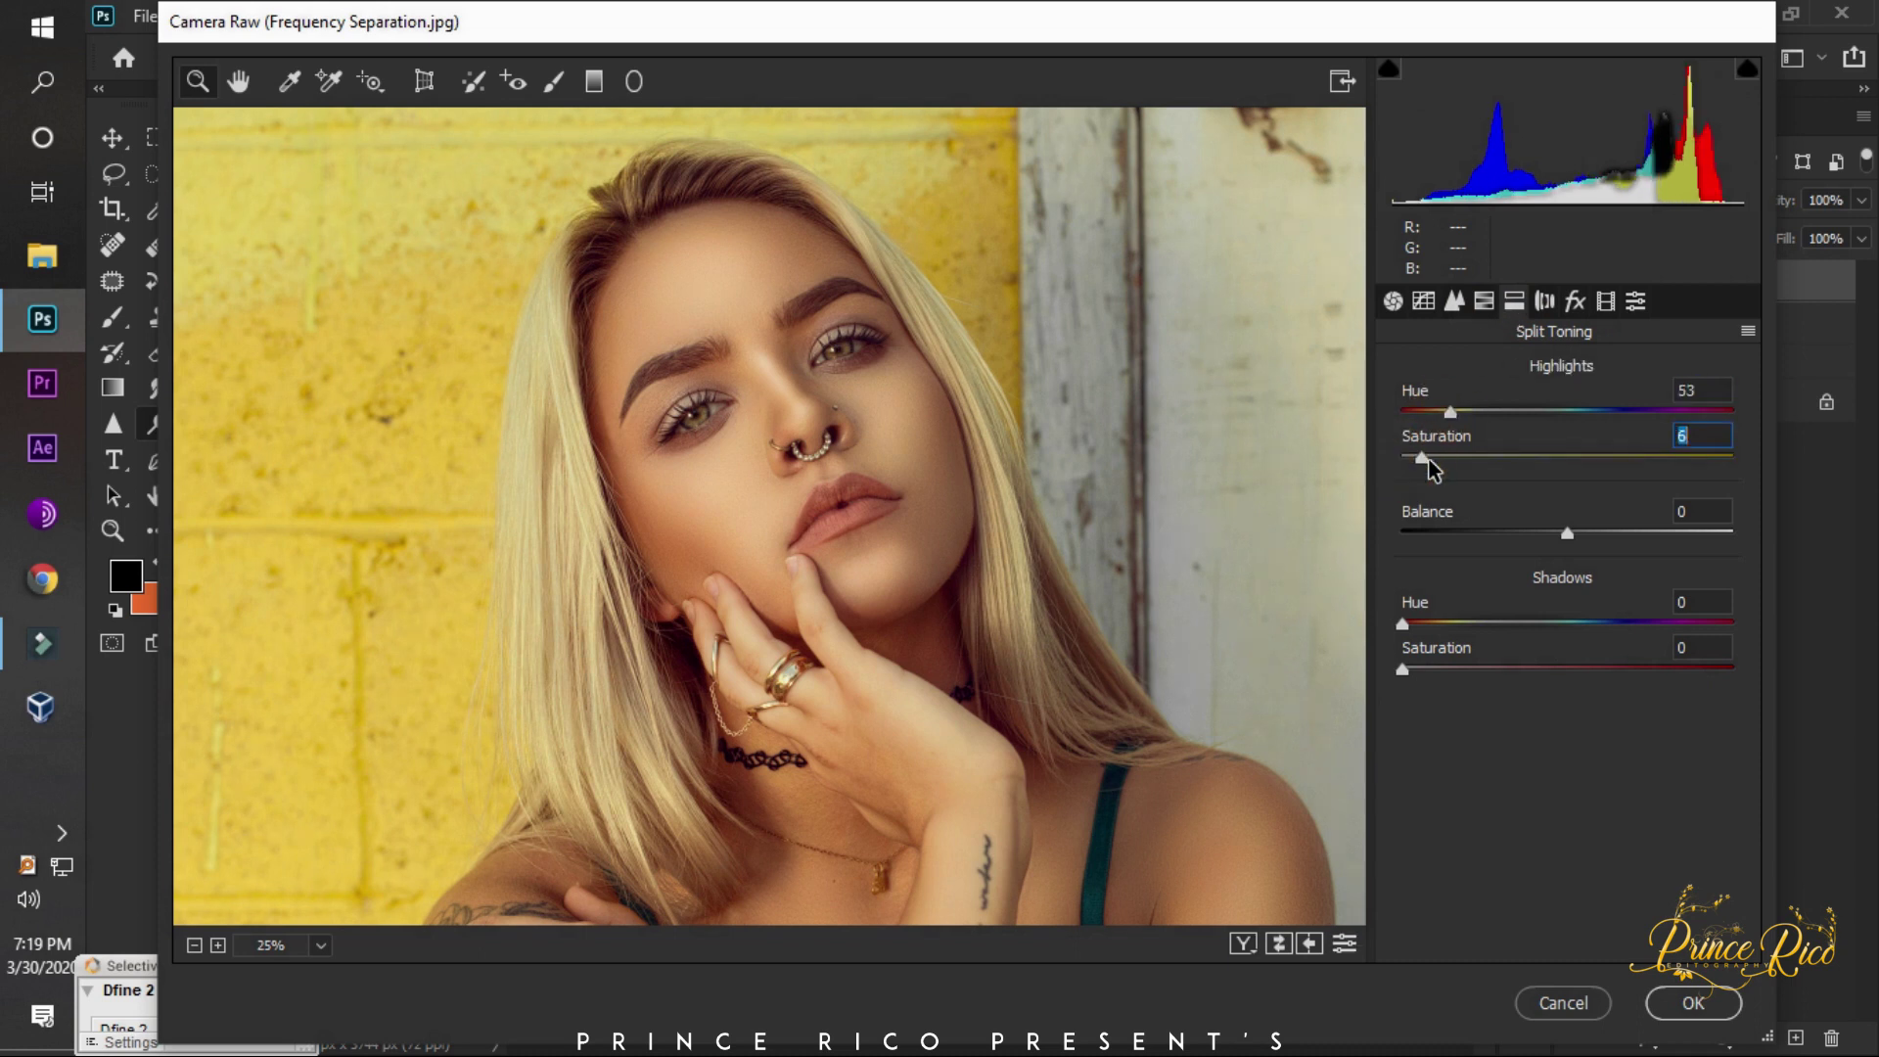
left_click(1481, 623)
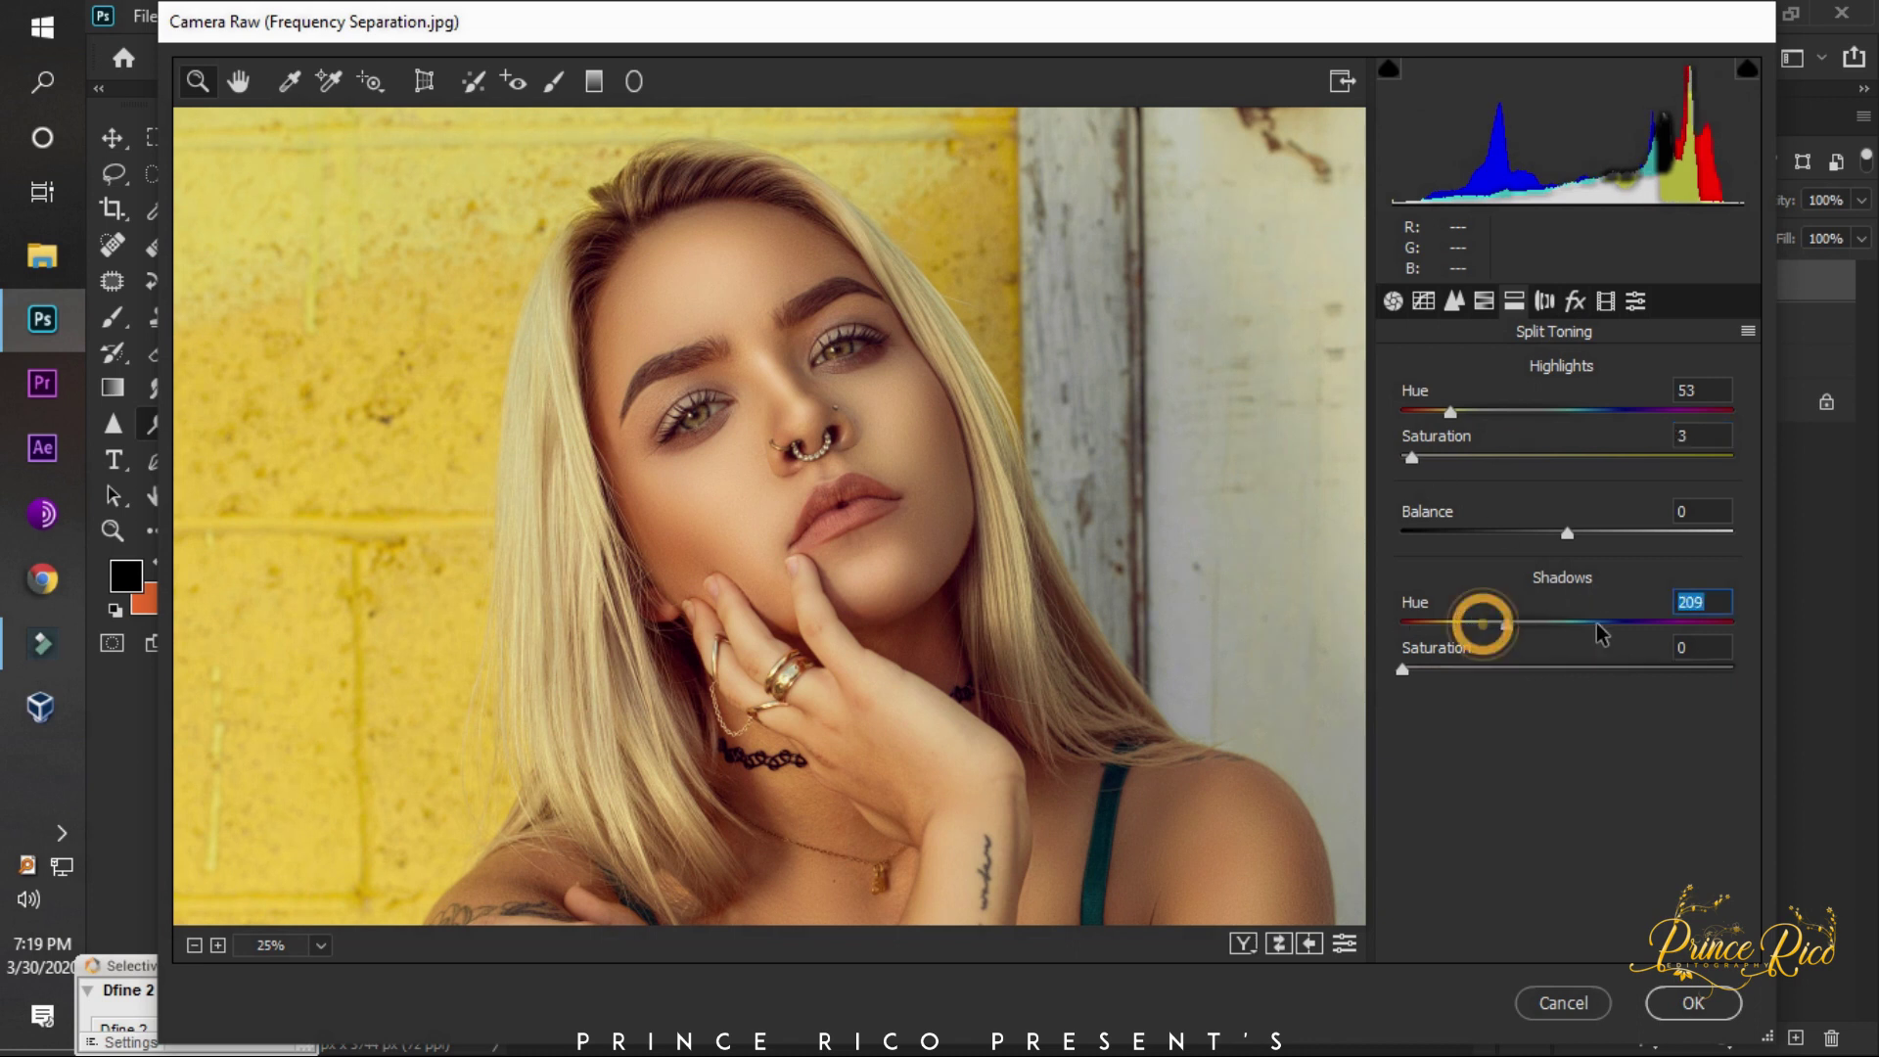
left_click(1441, 669)
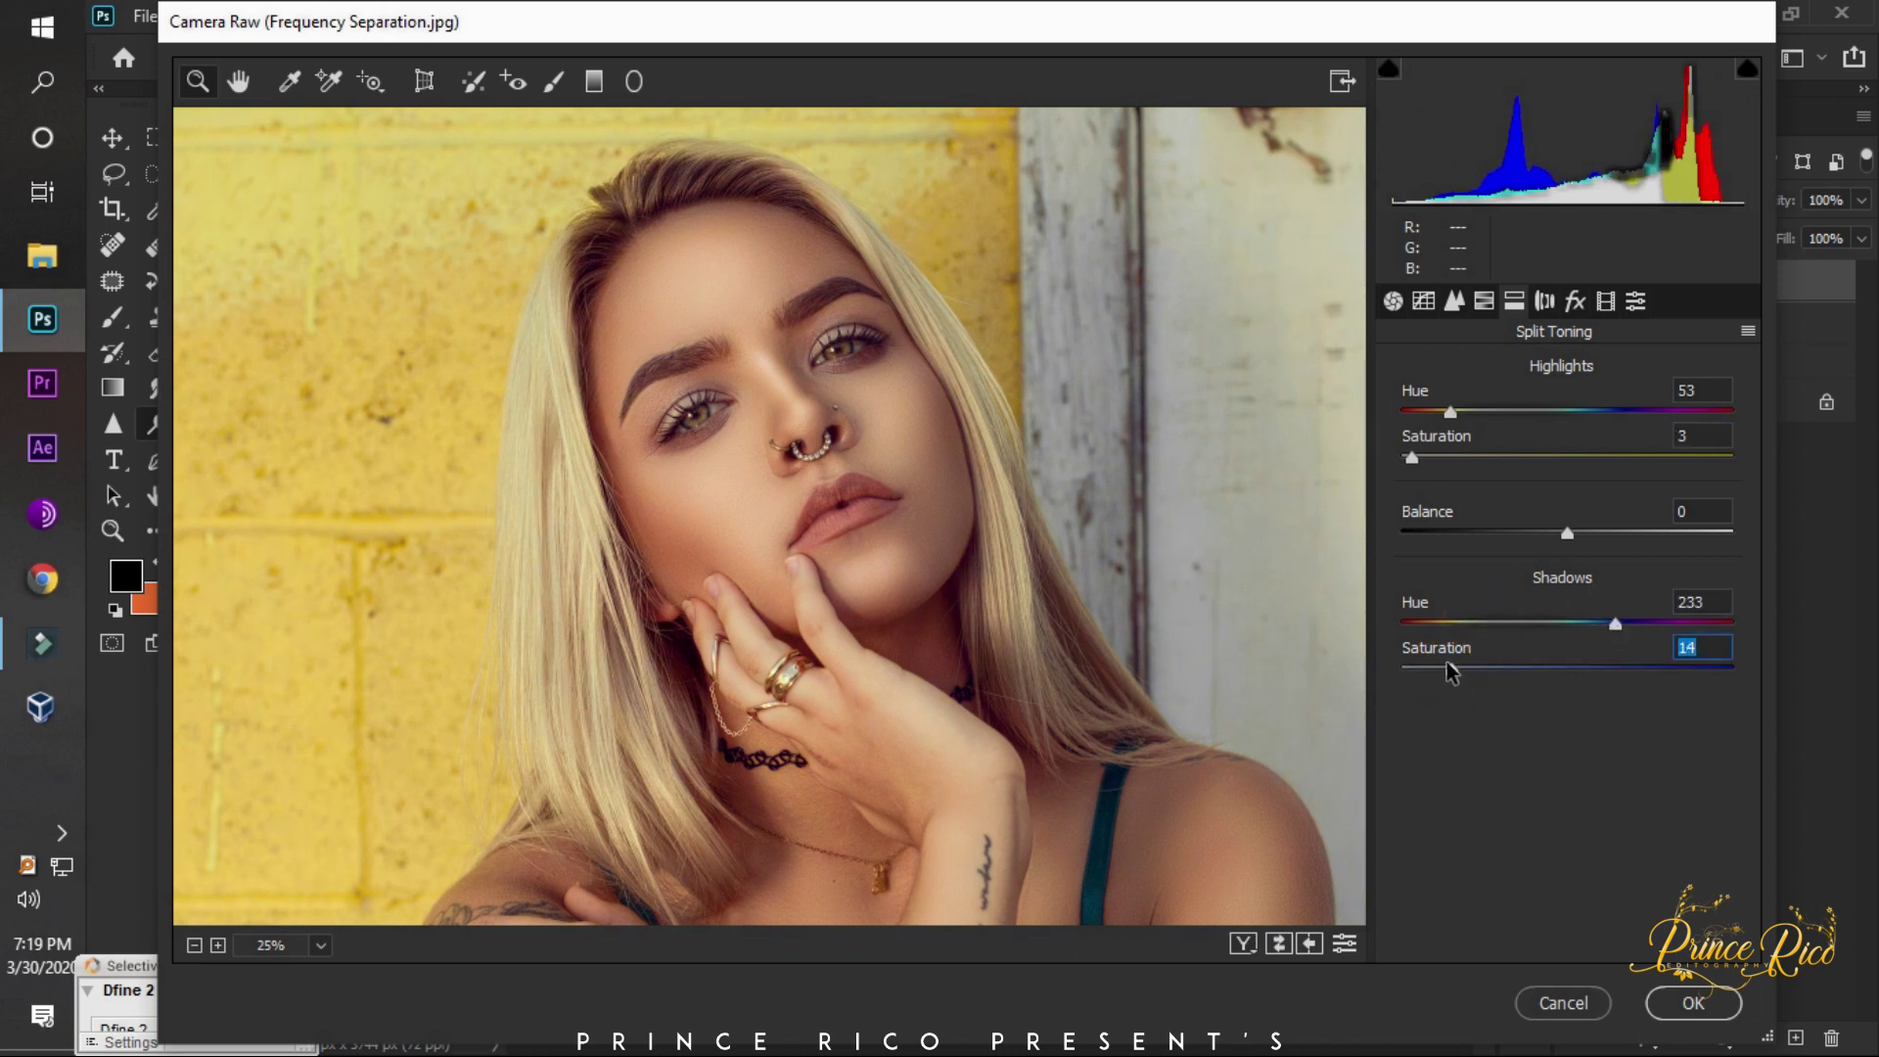
key("Return")
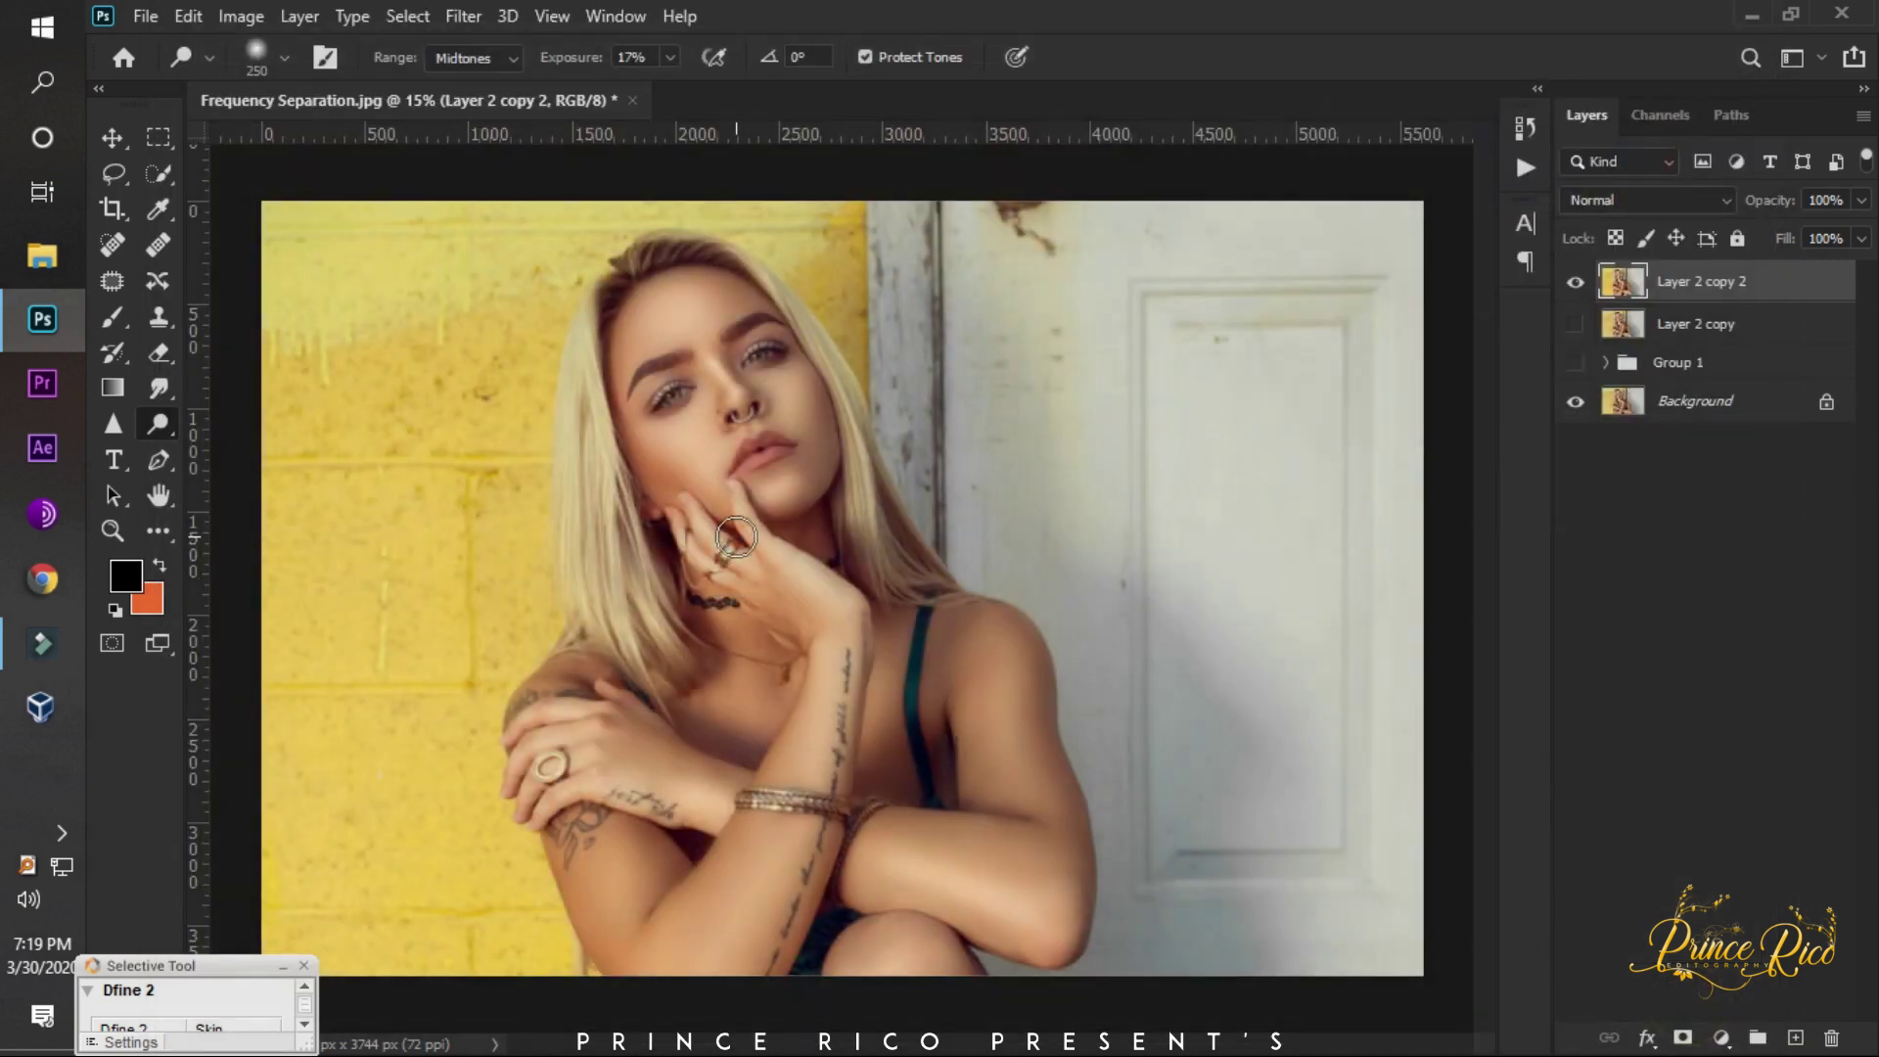
left_click(42, 643)
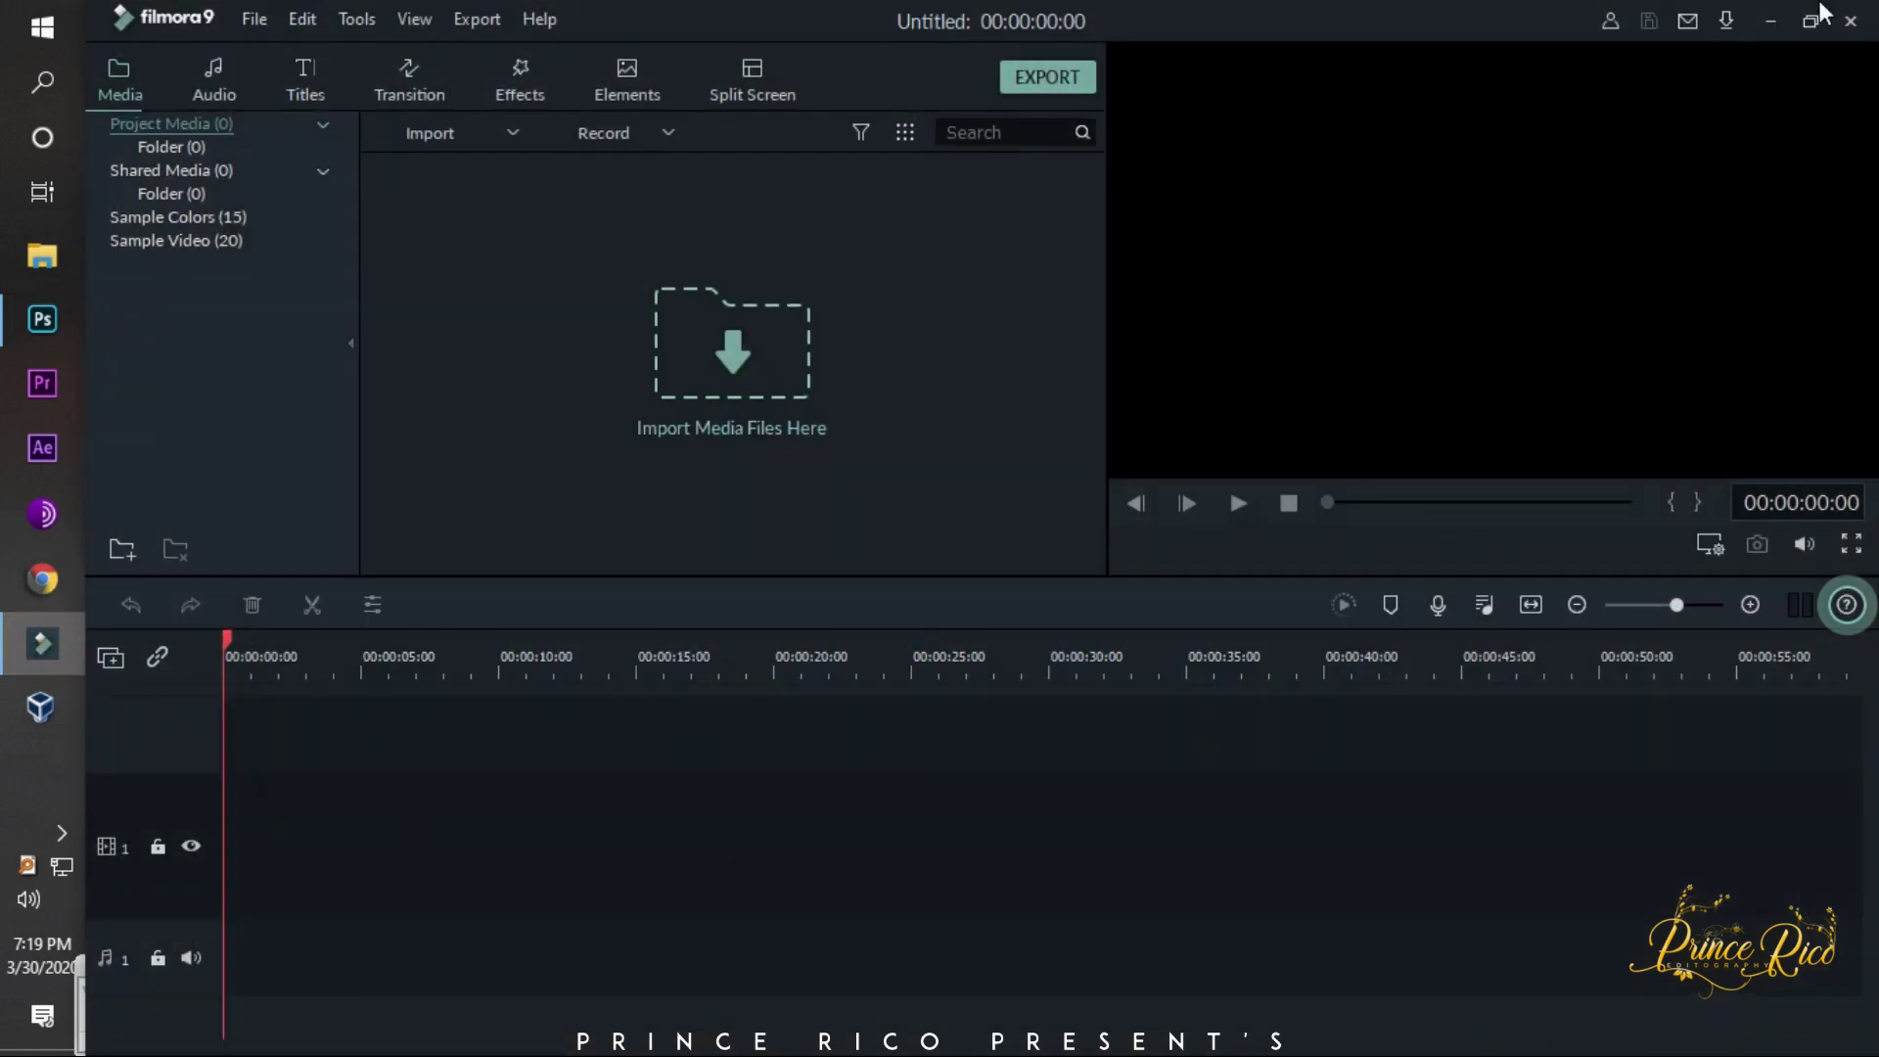
left_click(1770, 29)
left_click(61, 831)
left_click(112, 886)
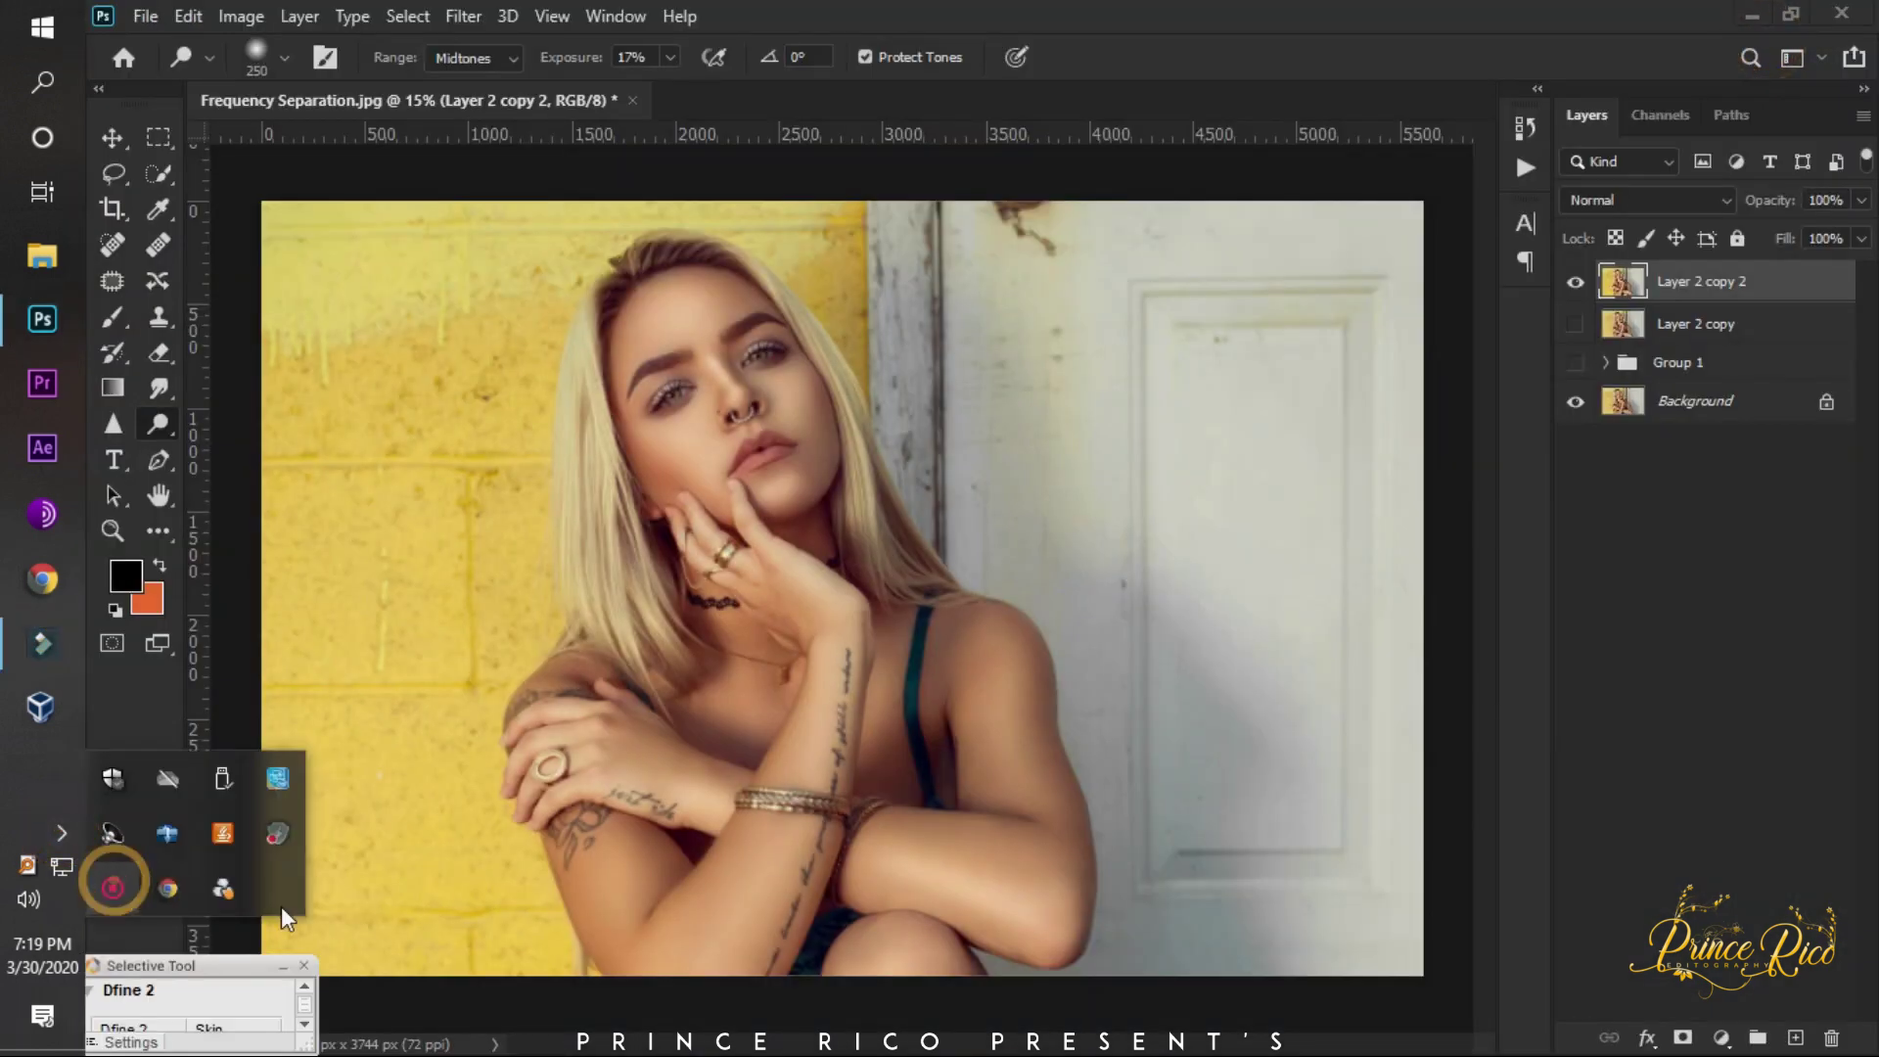
left_click(61, 833)
left_click(115, 888)
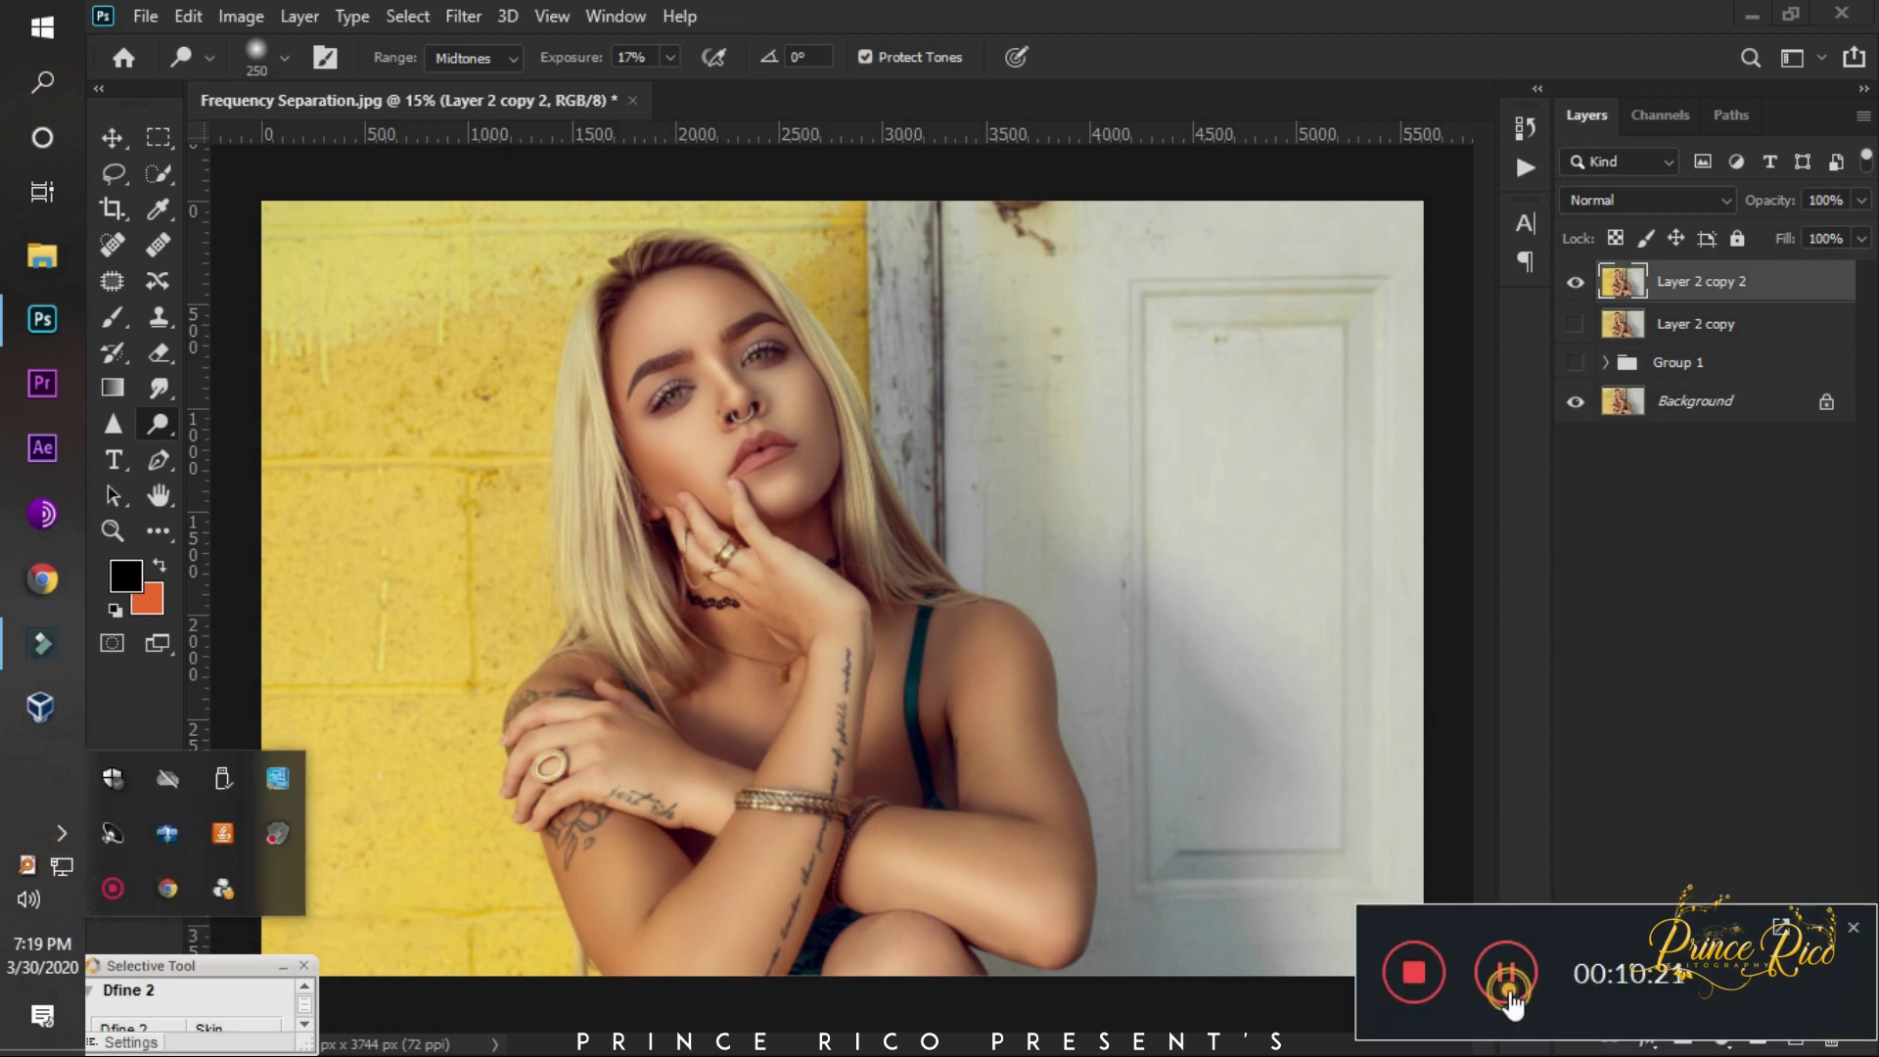
After zooming around the canvas, launch Filter > Camera Raw Filter on Layer 2 copy 2.
scroll(738, 368, "up", 2)
scroll(738, 368, "up", 1)
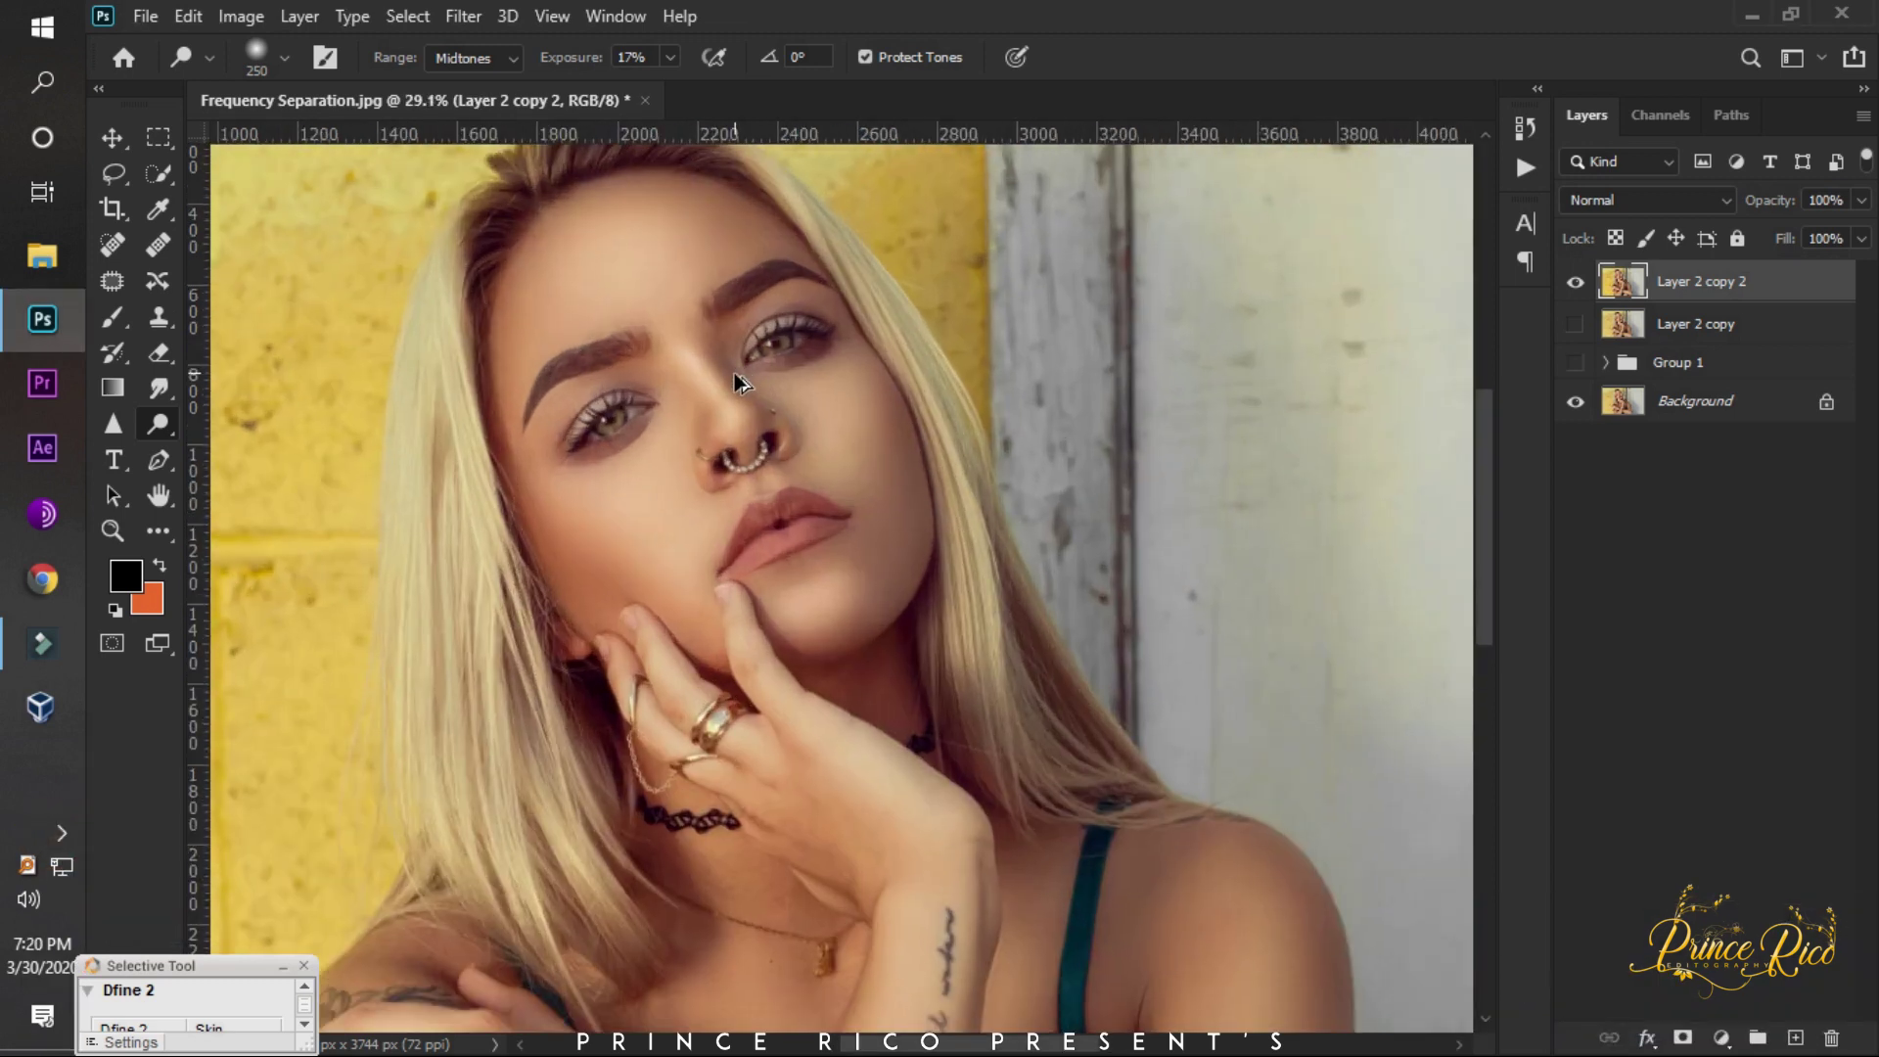
scroll(734, 374, "up", 1)
scroll(734, 373, "down", 1)
scroll(965, 357, "down", 1)
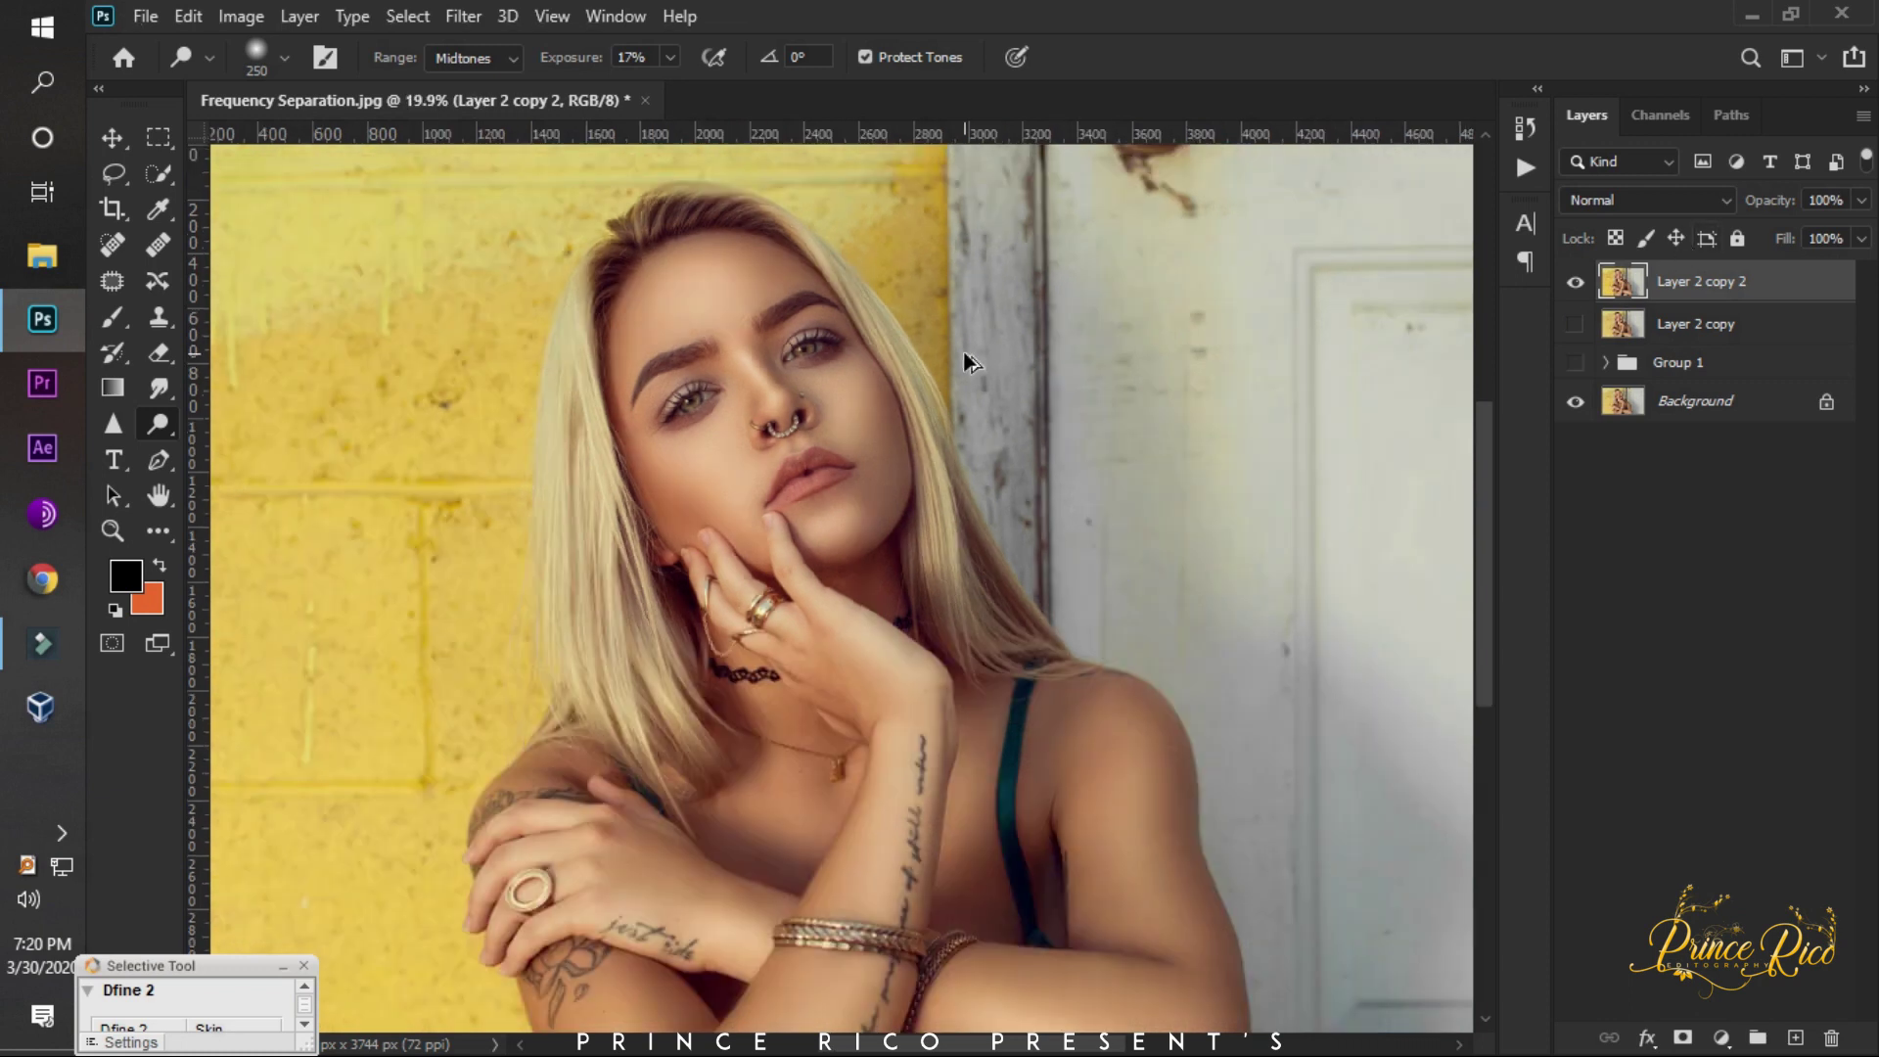
scroll(591, 231, "up", 1)
scroll(592, 231, "down", 1)
left_click(463, 16)
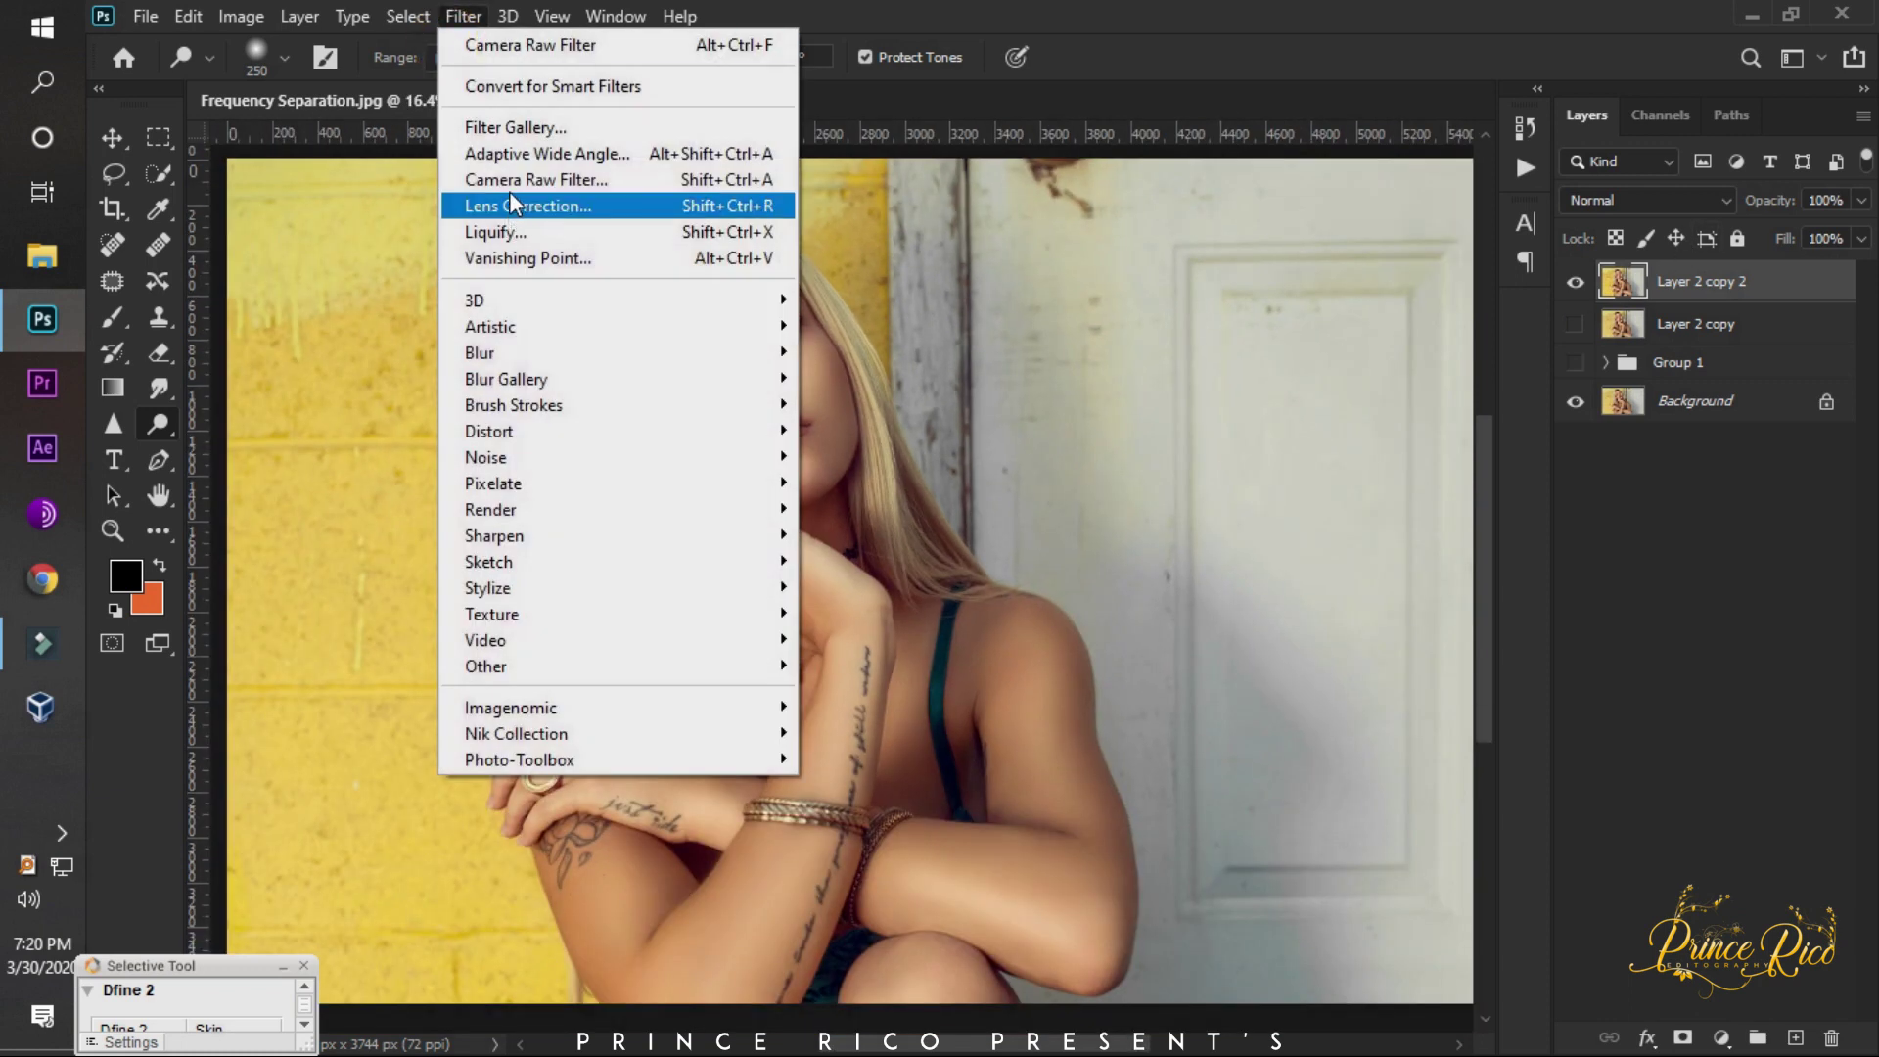
left_click(513, 186)
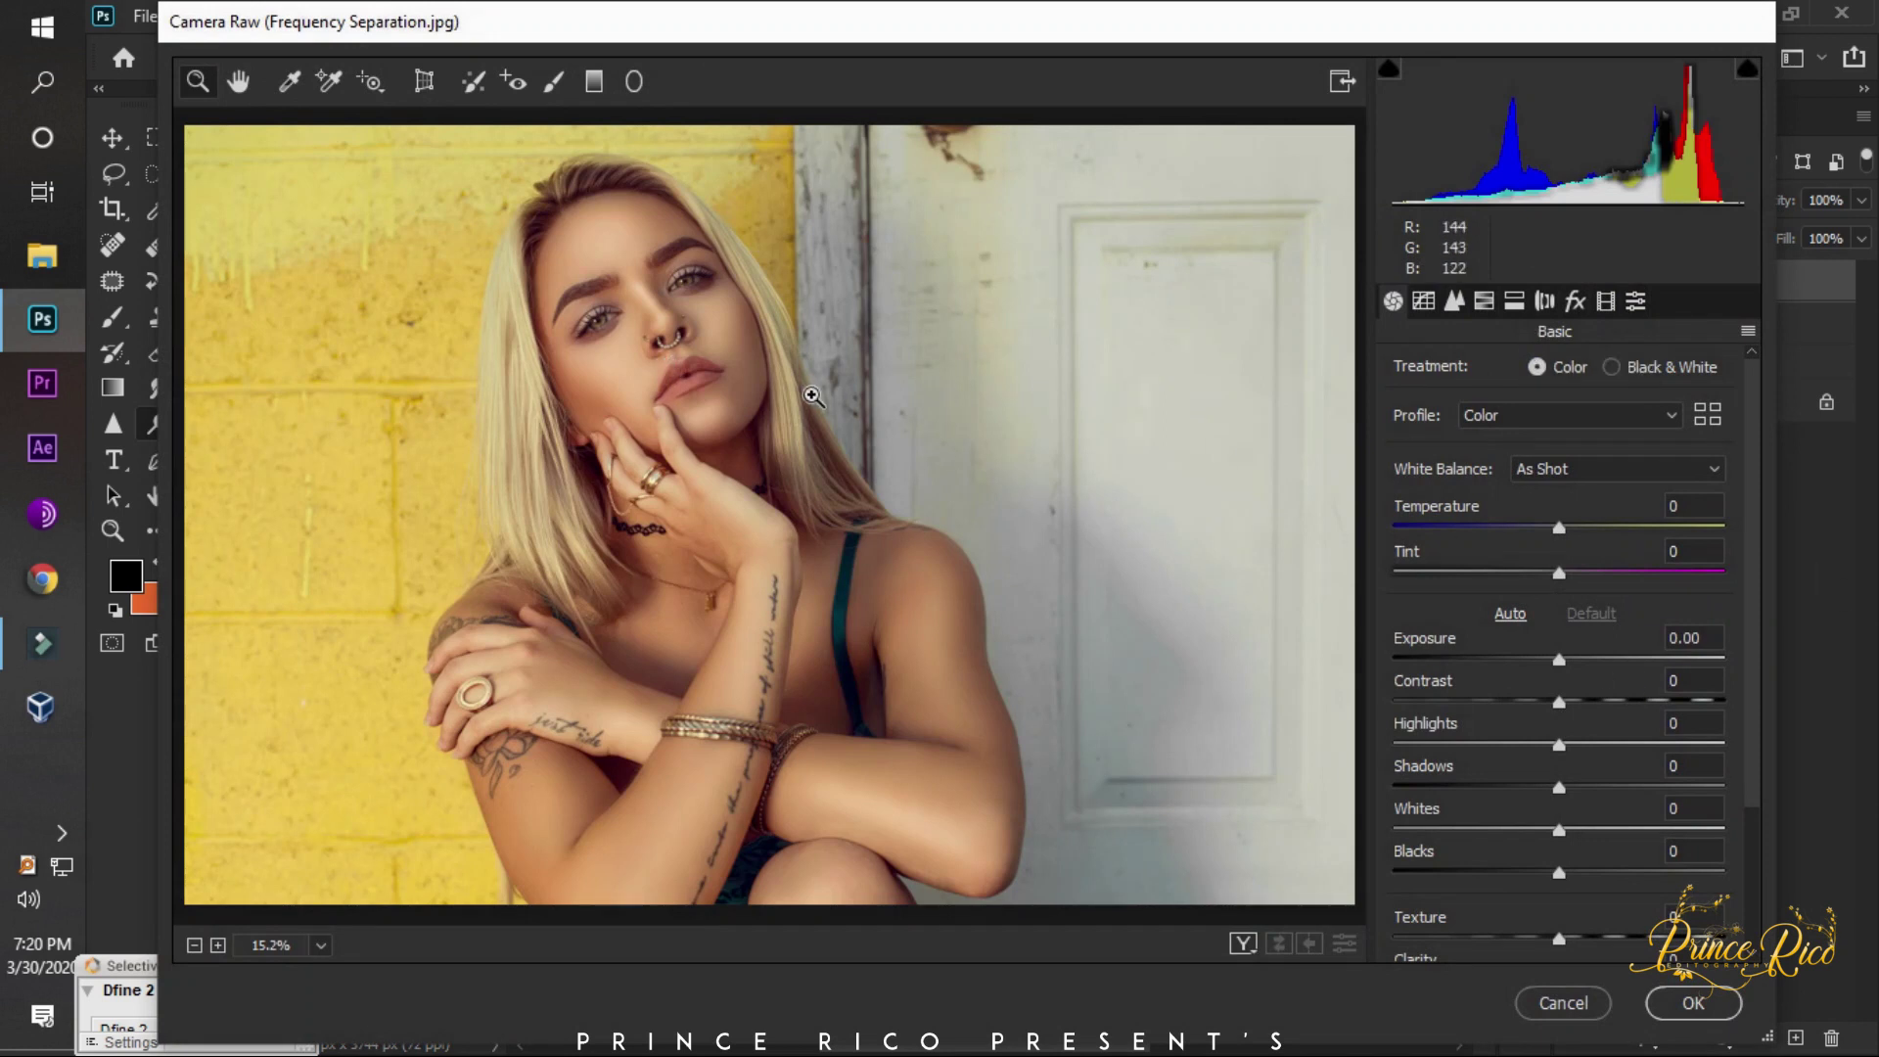
Frame the subject with a radial filter: outside Exposure -3.20, Highlights -70, Contrast +33.
key("ctrl+minus")
left_click(634, 81)
mouse_move(610, 209)
left_mouse_down()
mouse_move(947, 732)
mouse_move(989, 641)
mouse_move(712, 141)
left_mouse_up()
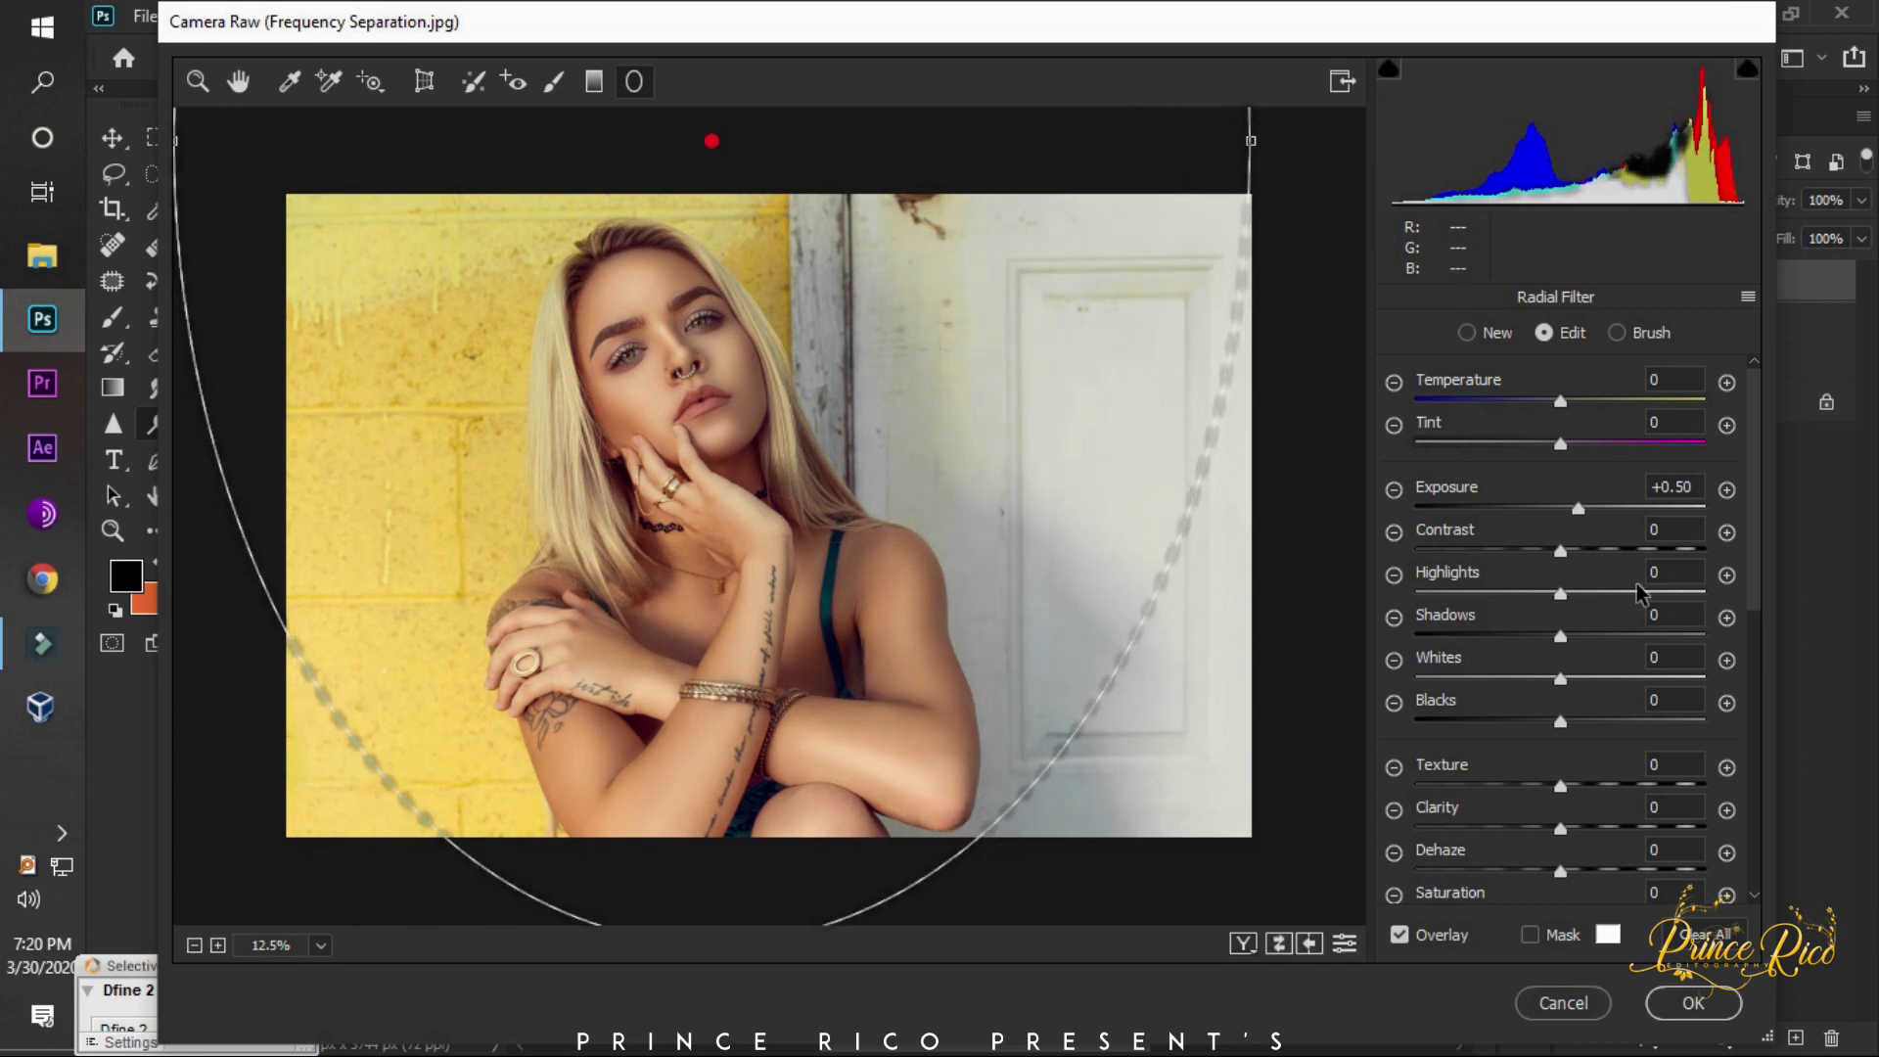
left_click_drag(1517, 504, 1445, 507)
left_click_drag(831, 491, 841, 687)
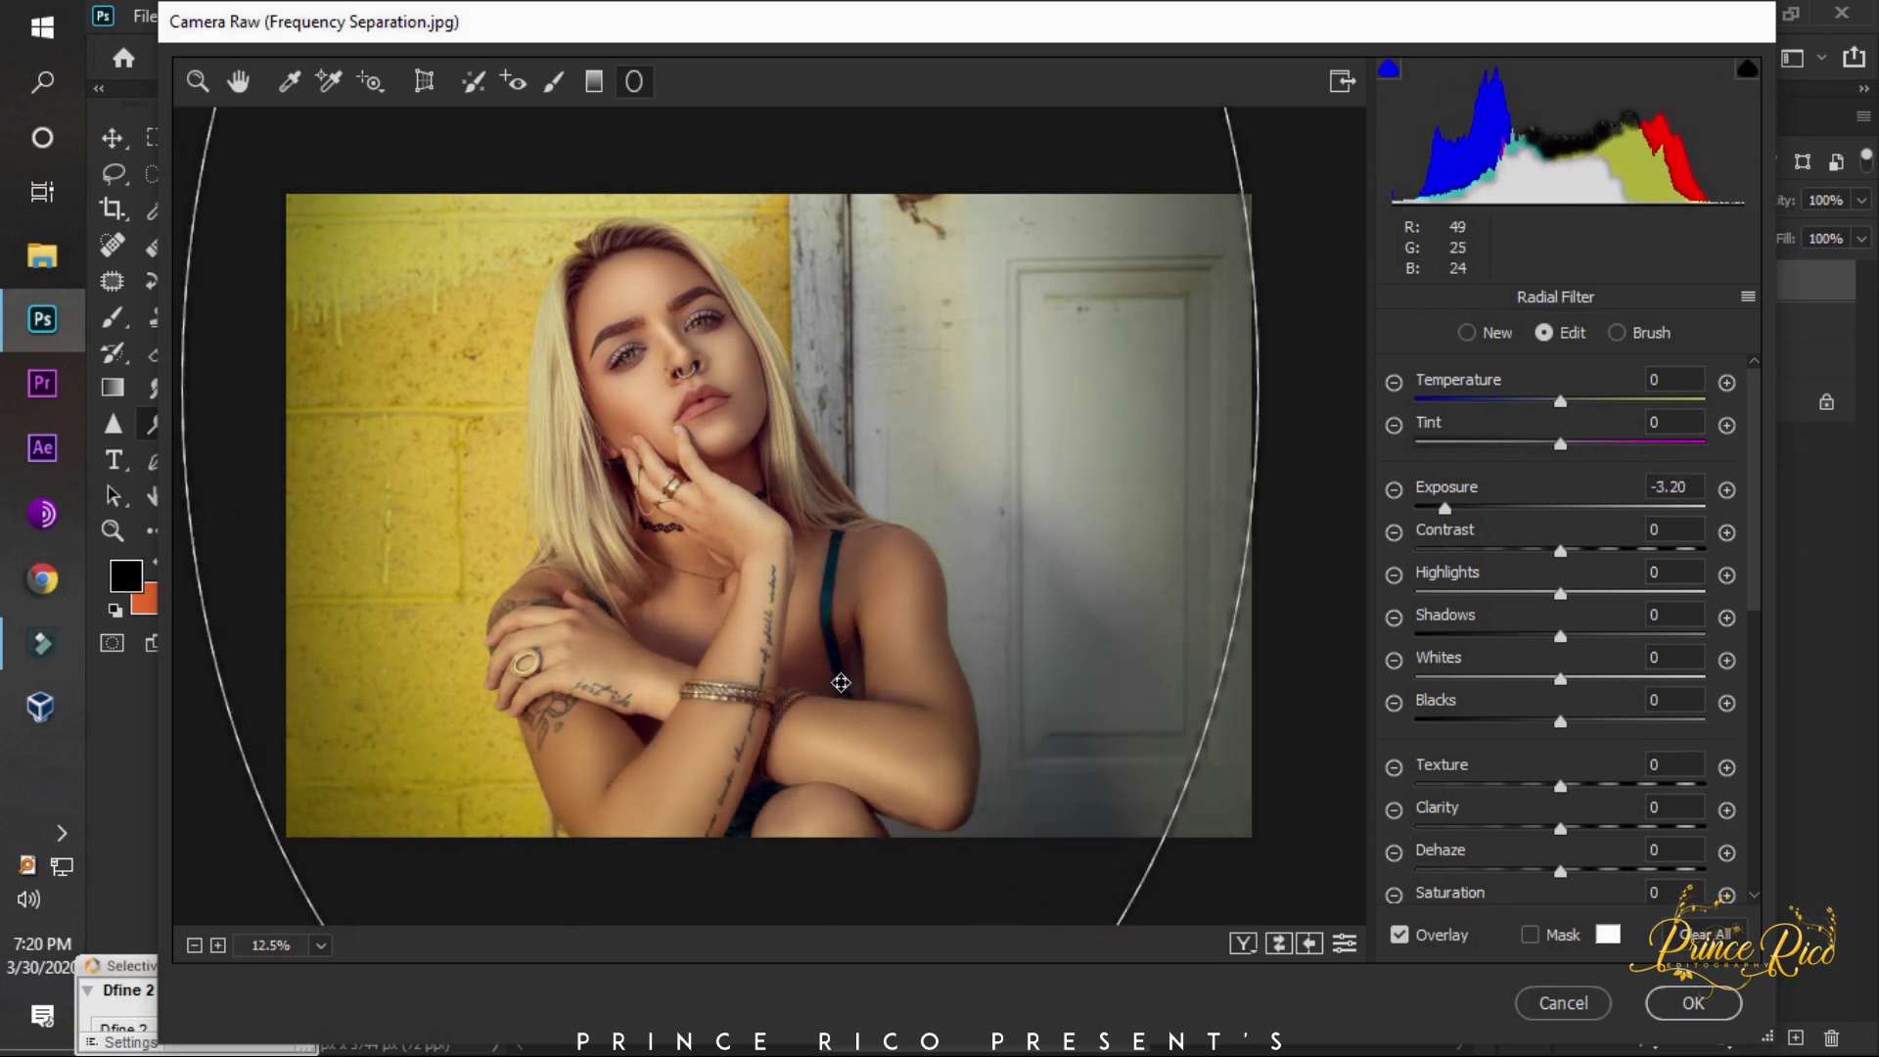
mouse_move(1490, 593)
left_mouse_down()
mouse_move(1452, 593)
mouse_move(1509, 679)
mouse_move(1480, 721)
mouse_move(1519, 721)
left_mouse_up()
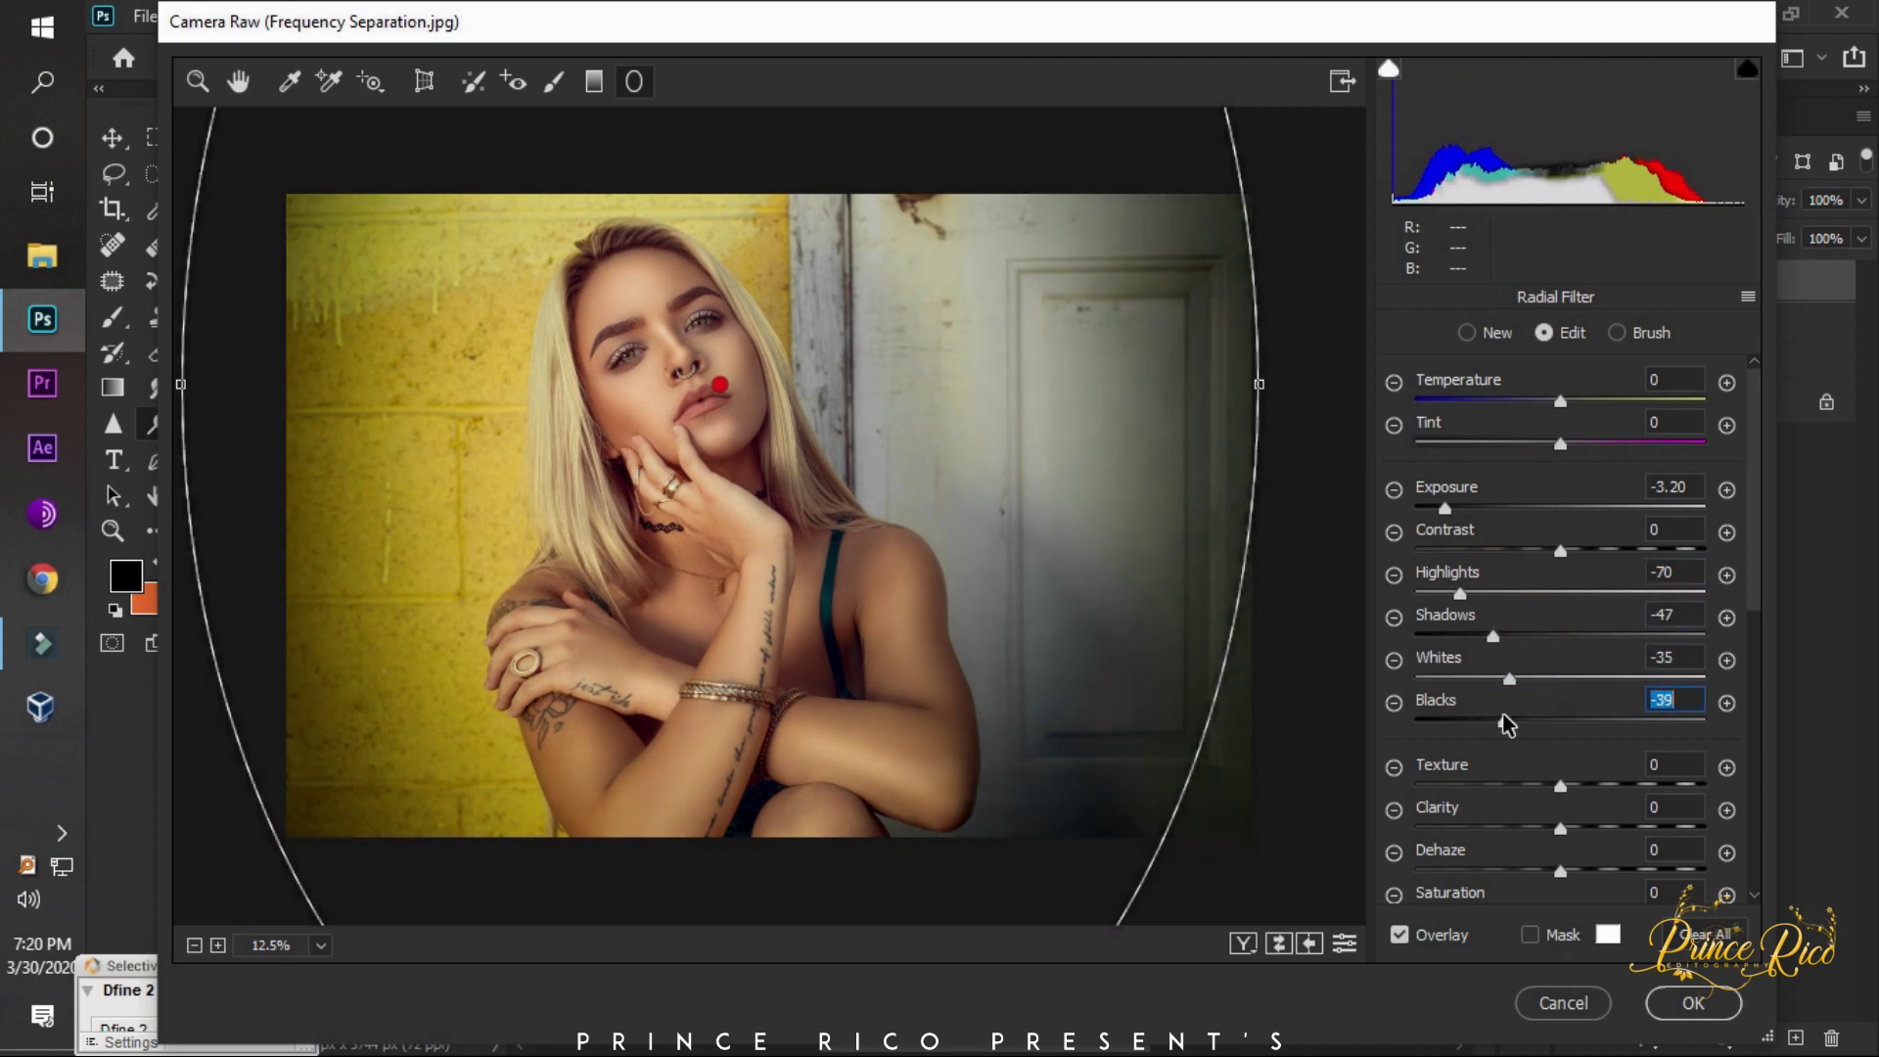
left_click_drag(1560, 551, 1608, 551)
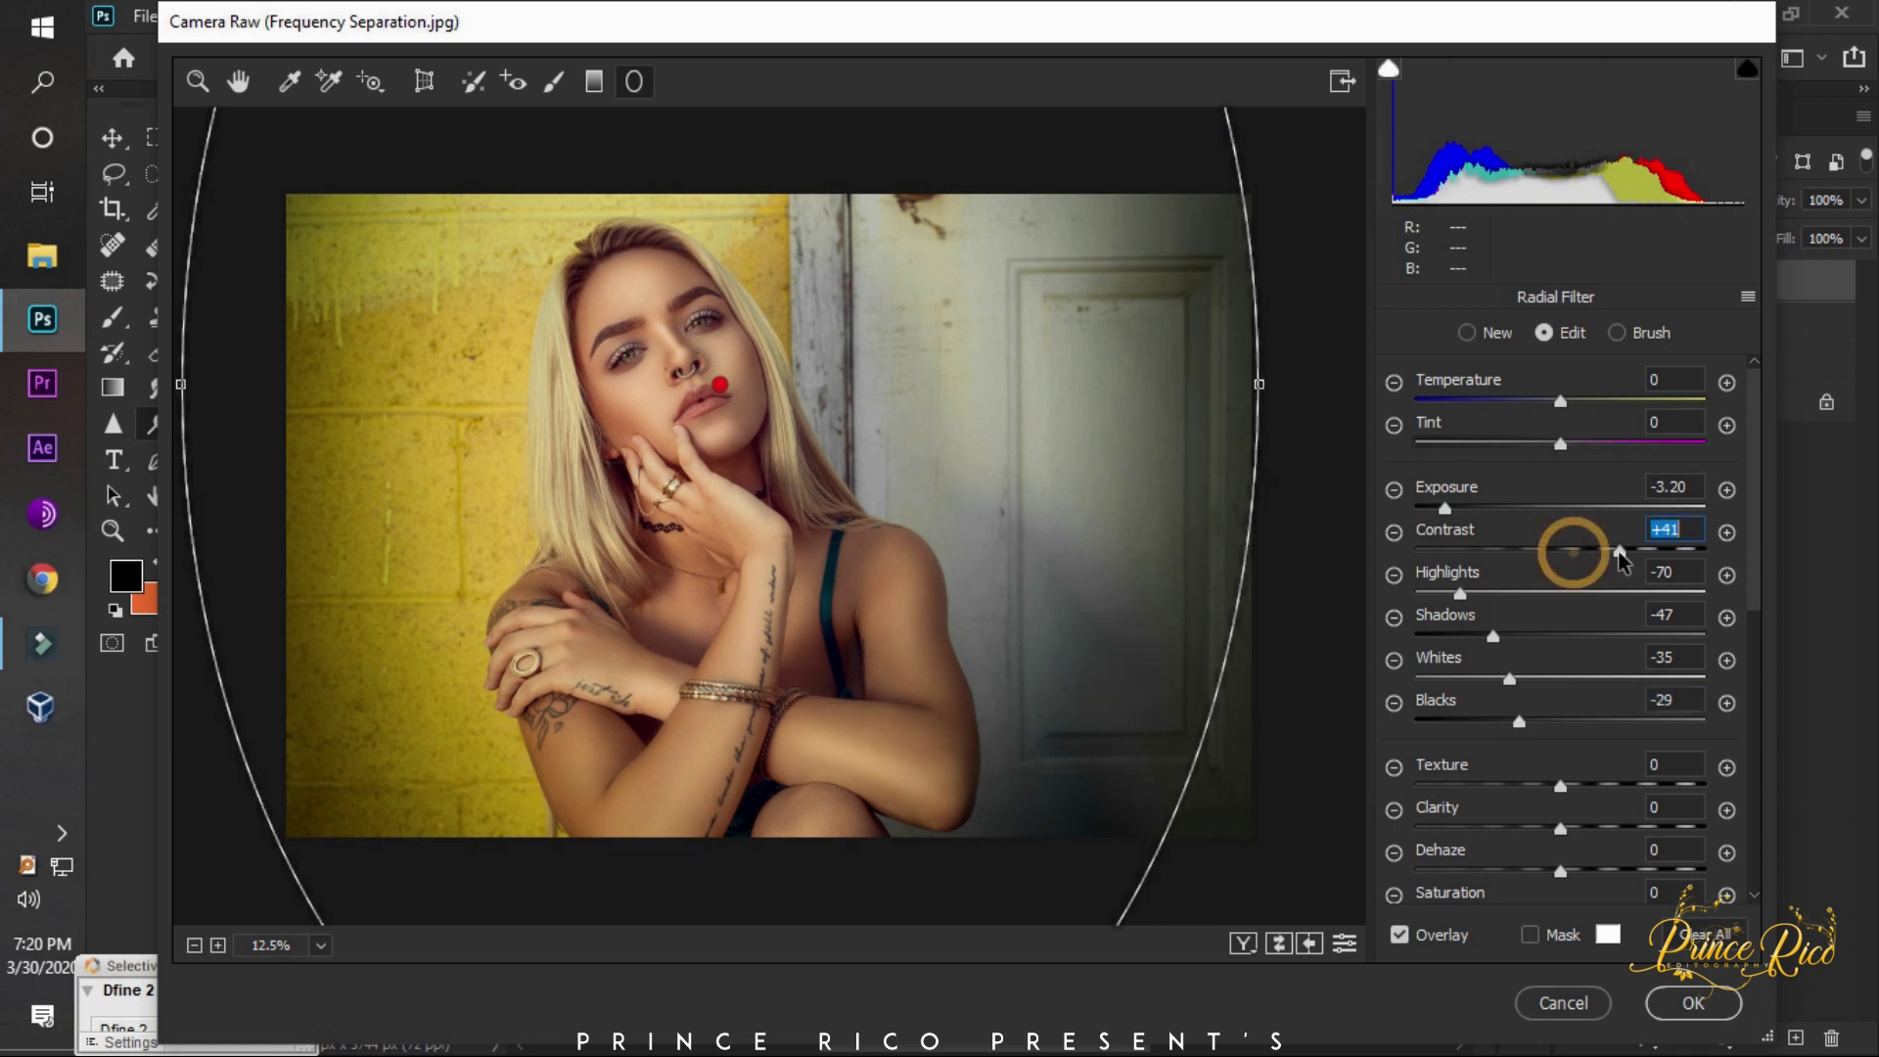
mouse_move(783, 570)
left_mouse_down()
mouse_move(813, 584)
mouse_move(819, 685)
mouse_move(822, 591)
left_mouse_up()
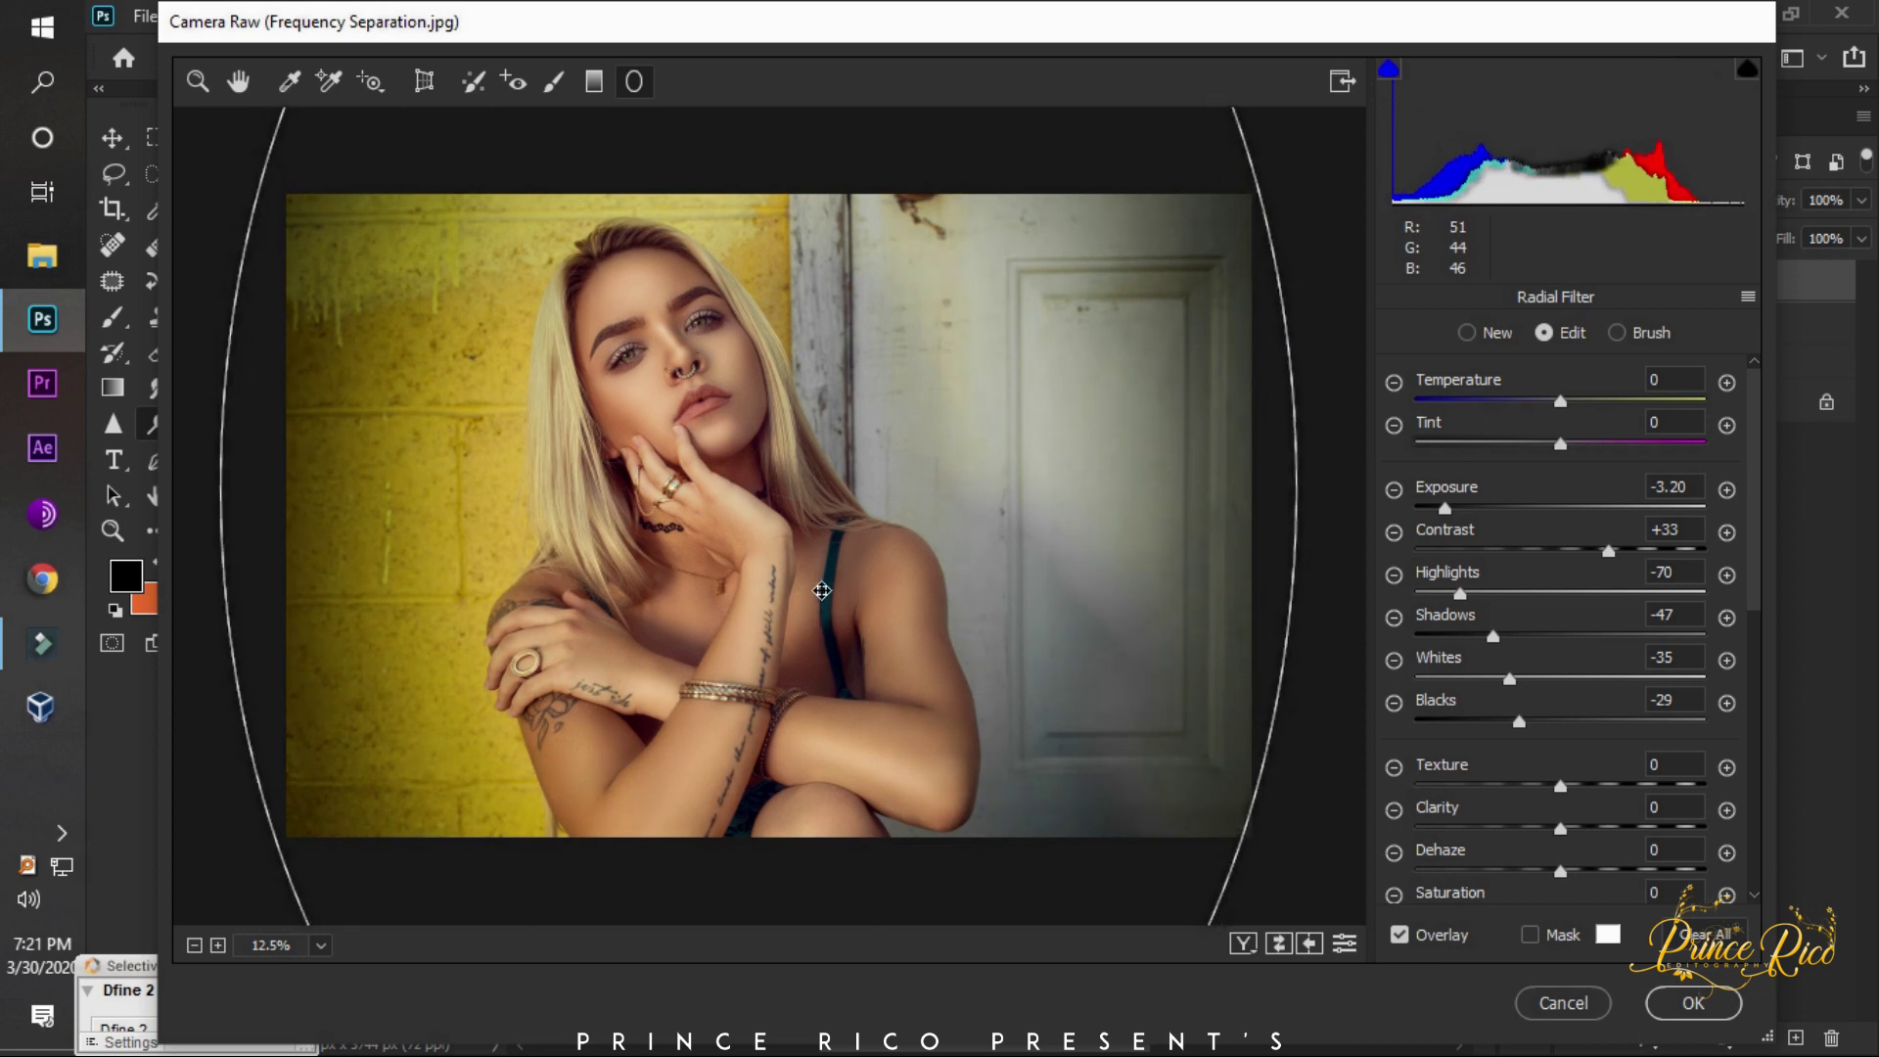
Finish the radial filter and warm the global white balance to Temperature +2.
left_click(198, 82)
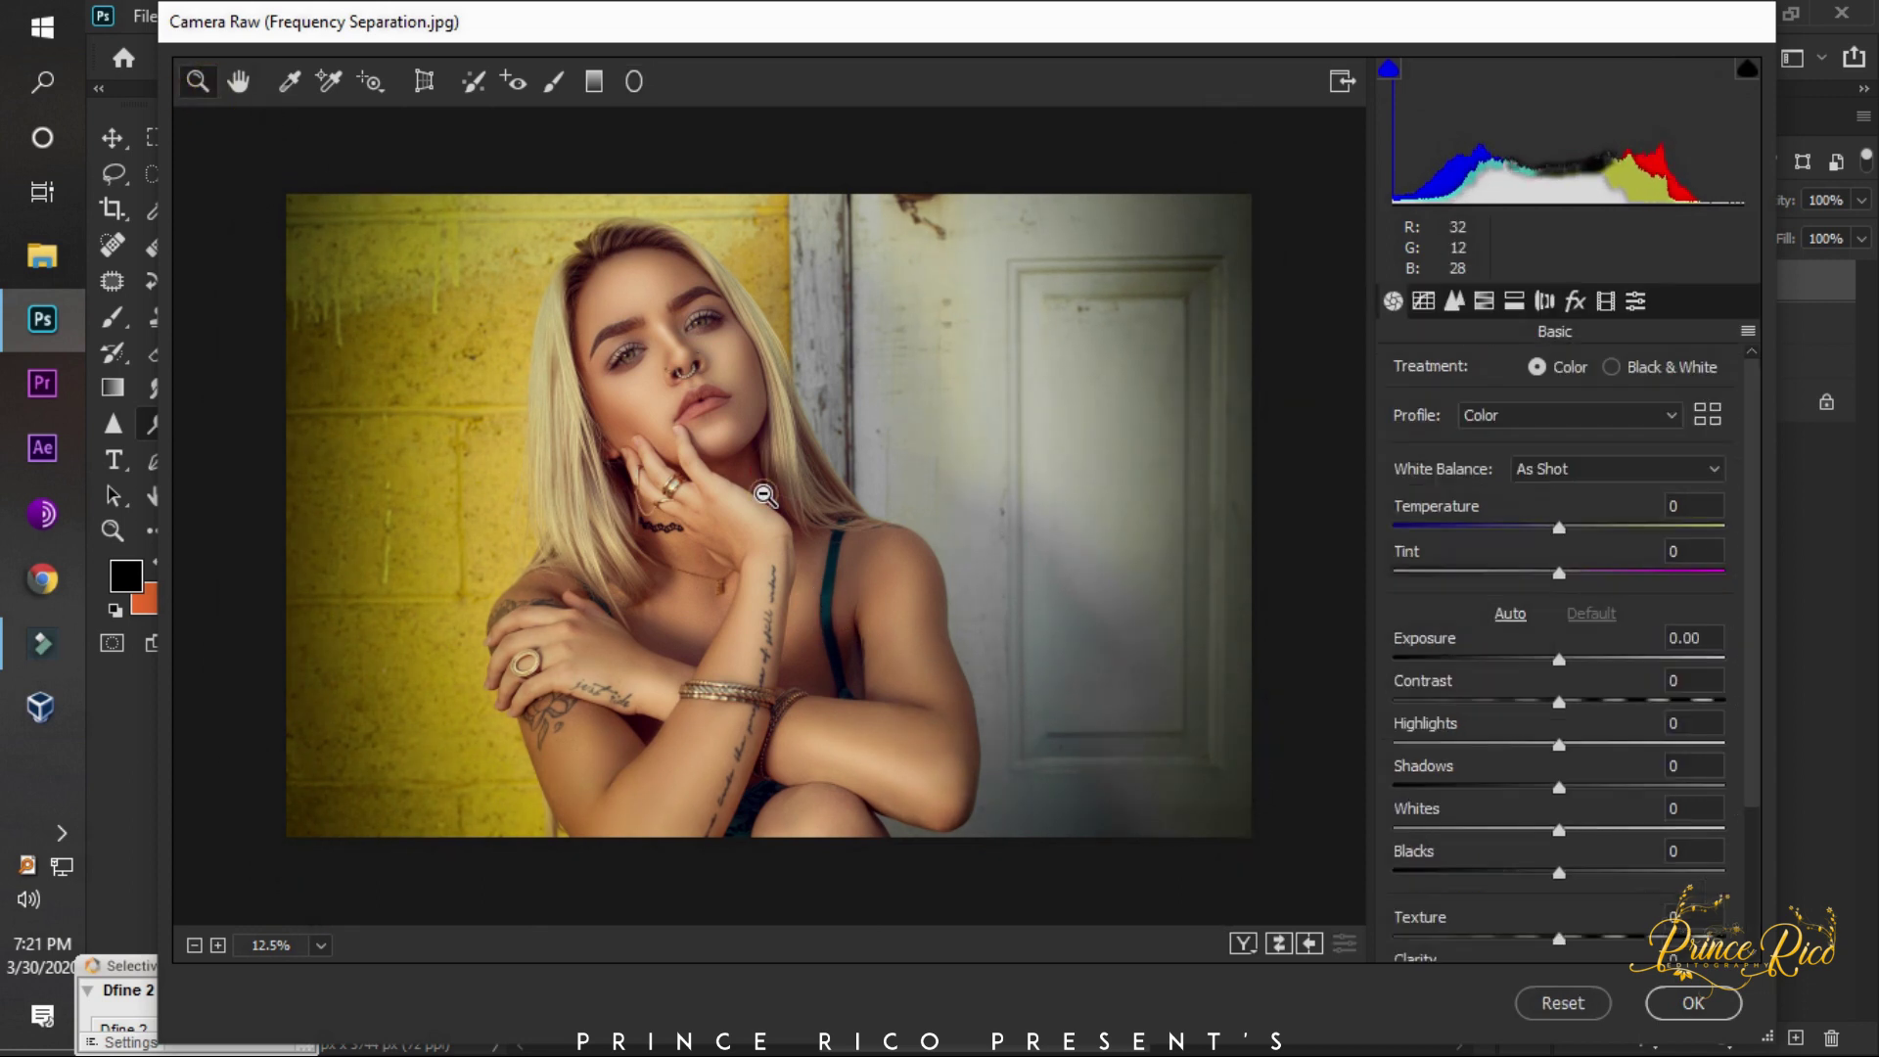
left_click(763, 490, "alt")
left_click_drag(1559, 533, 1556, 532)
left_click(690, 411)
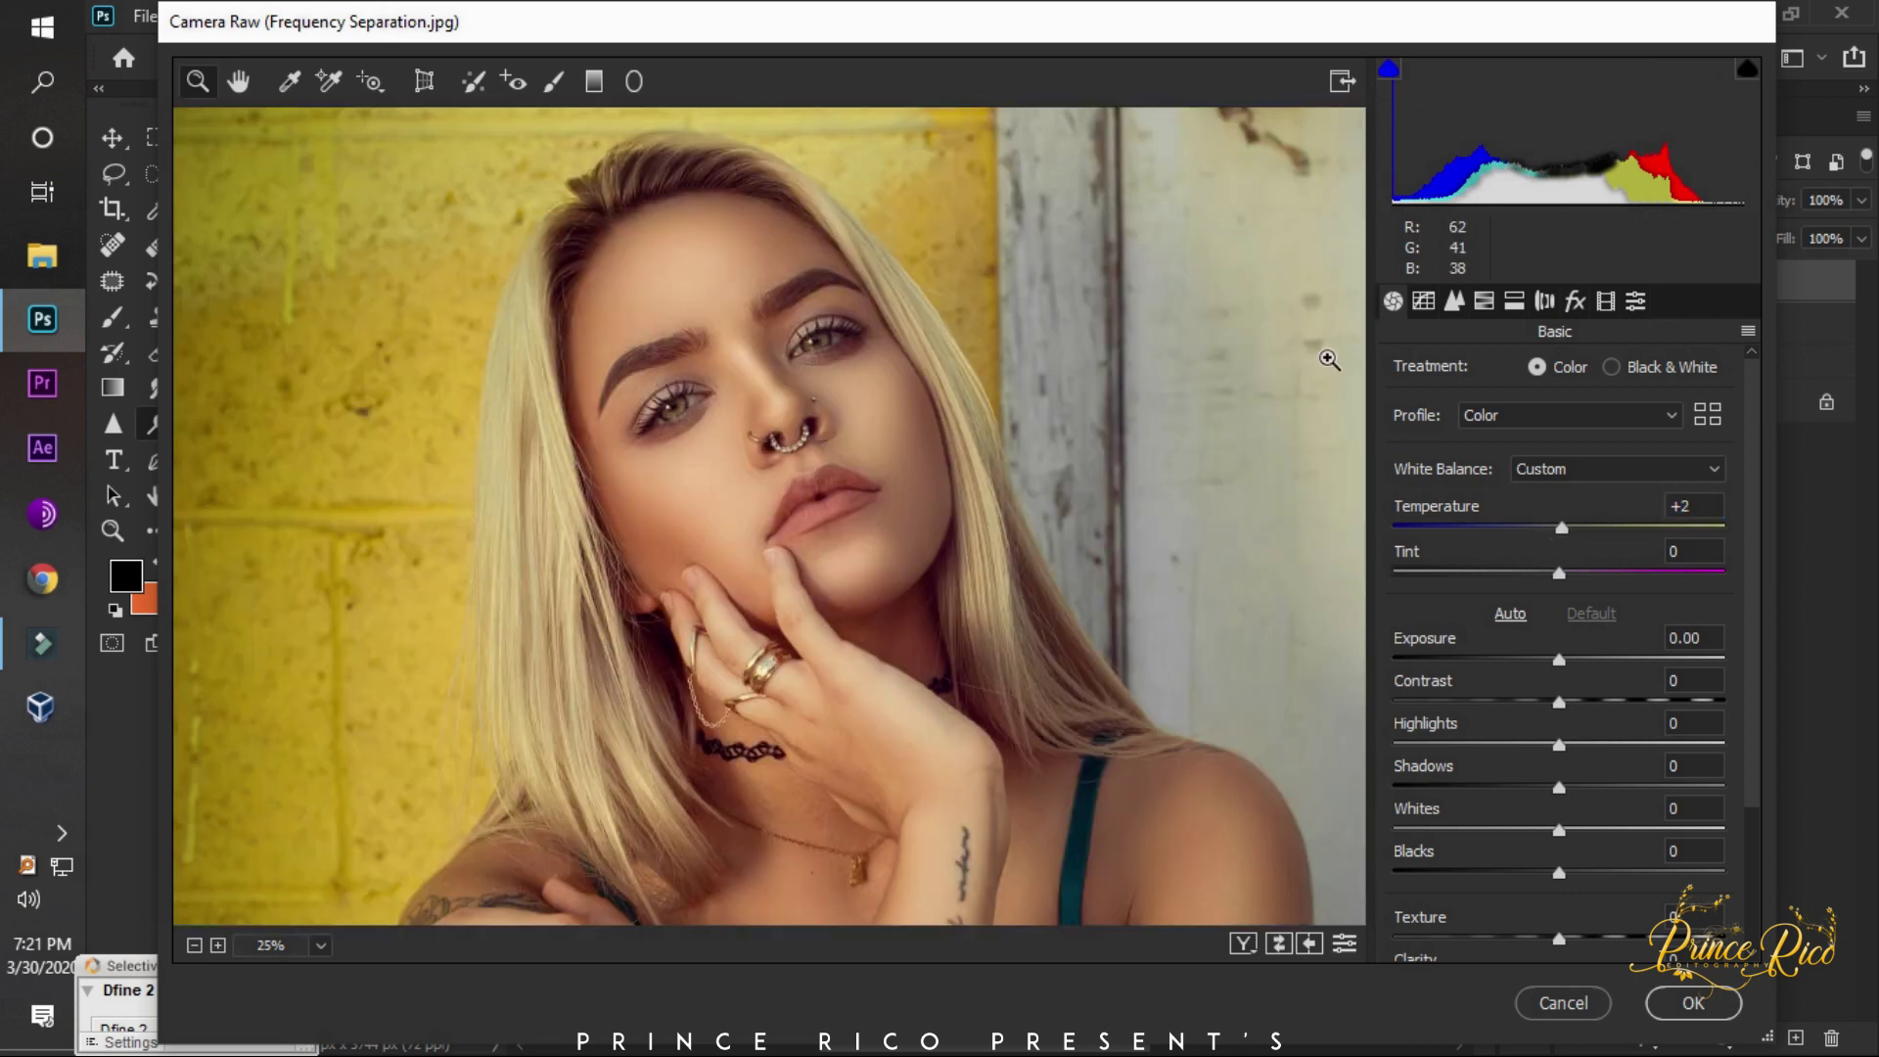
Set Sharpening Amount 30 and Luminance noise reduction 22, then apply the second Camera Raw pass.
left_click(1484, 300)
left_click_drag(1397, 642, 1465, 656)
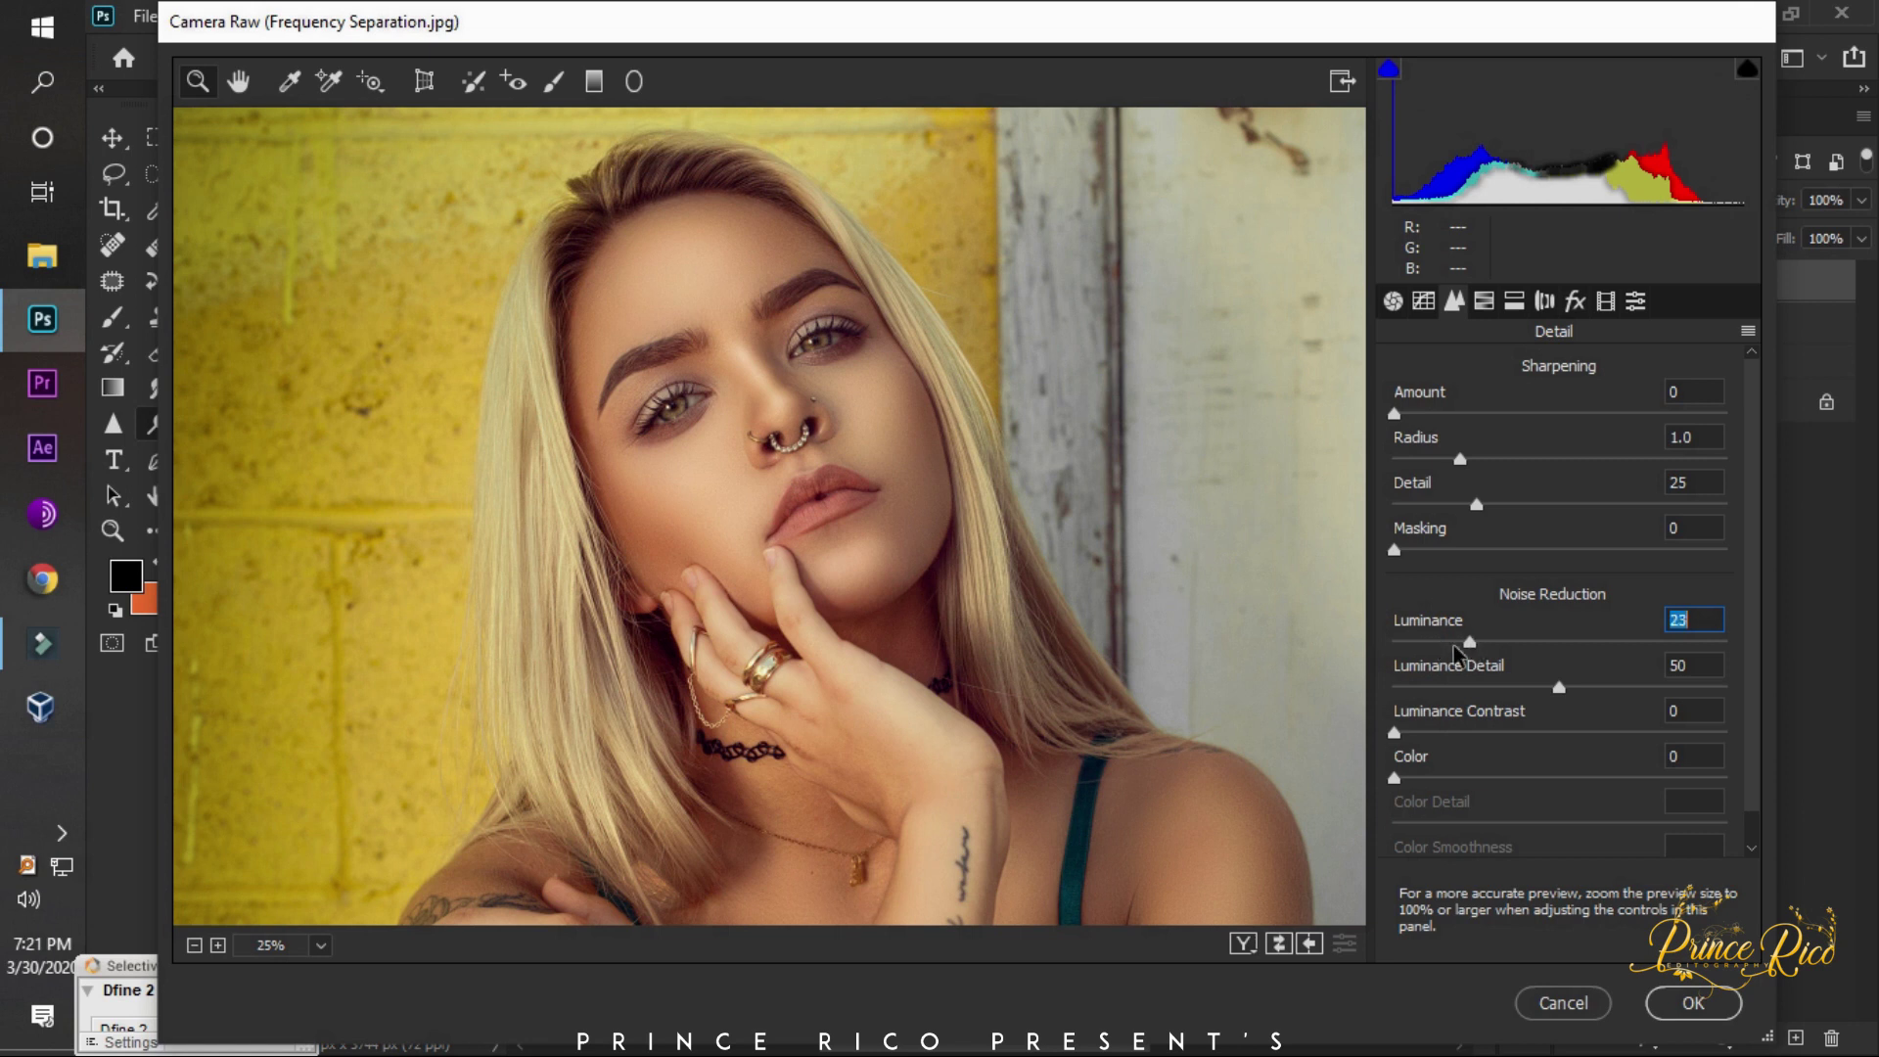
mouse_move(1424, 414)
left_mouse_down()
mouse_move(1458, 415)
mouse_move(1488, 459)
left_mouse_up()
left_click(755, 491, "alt")
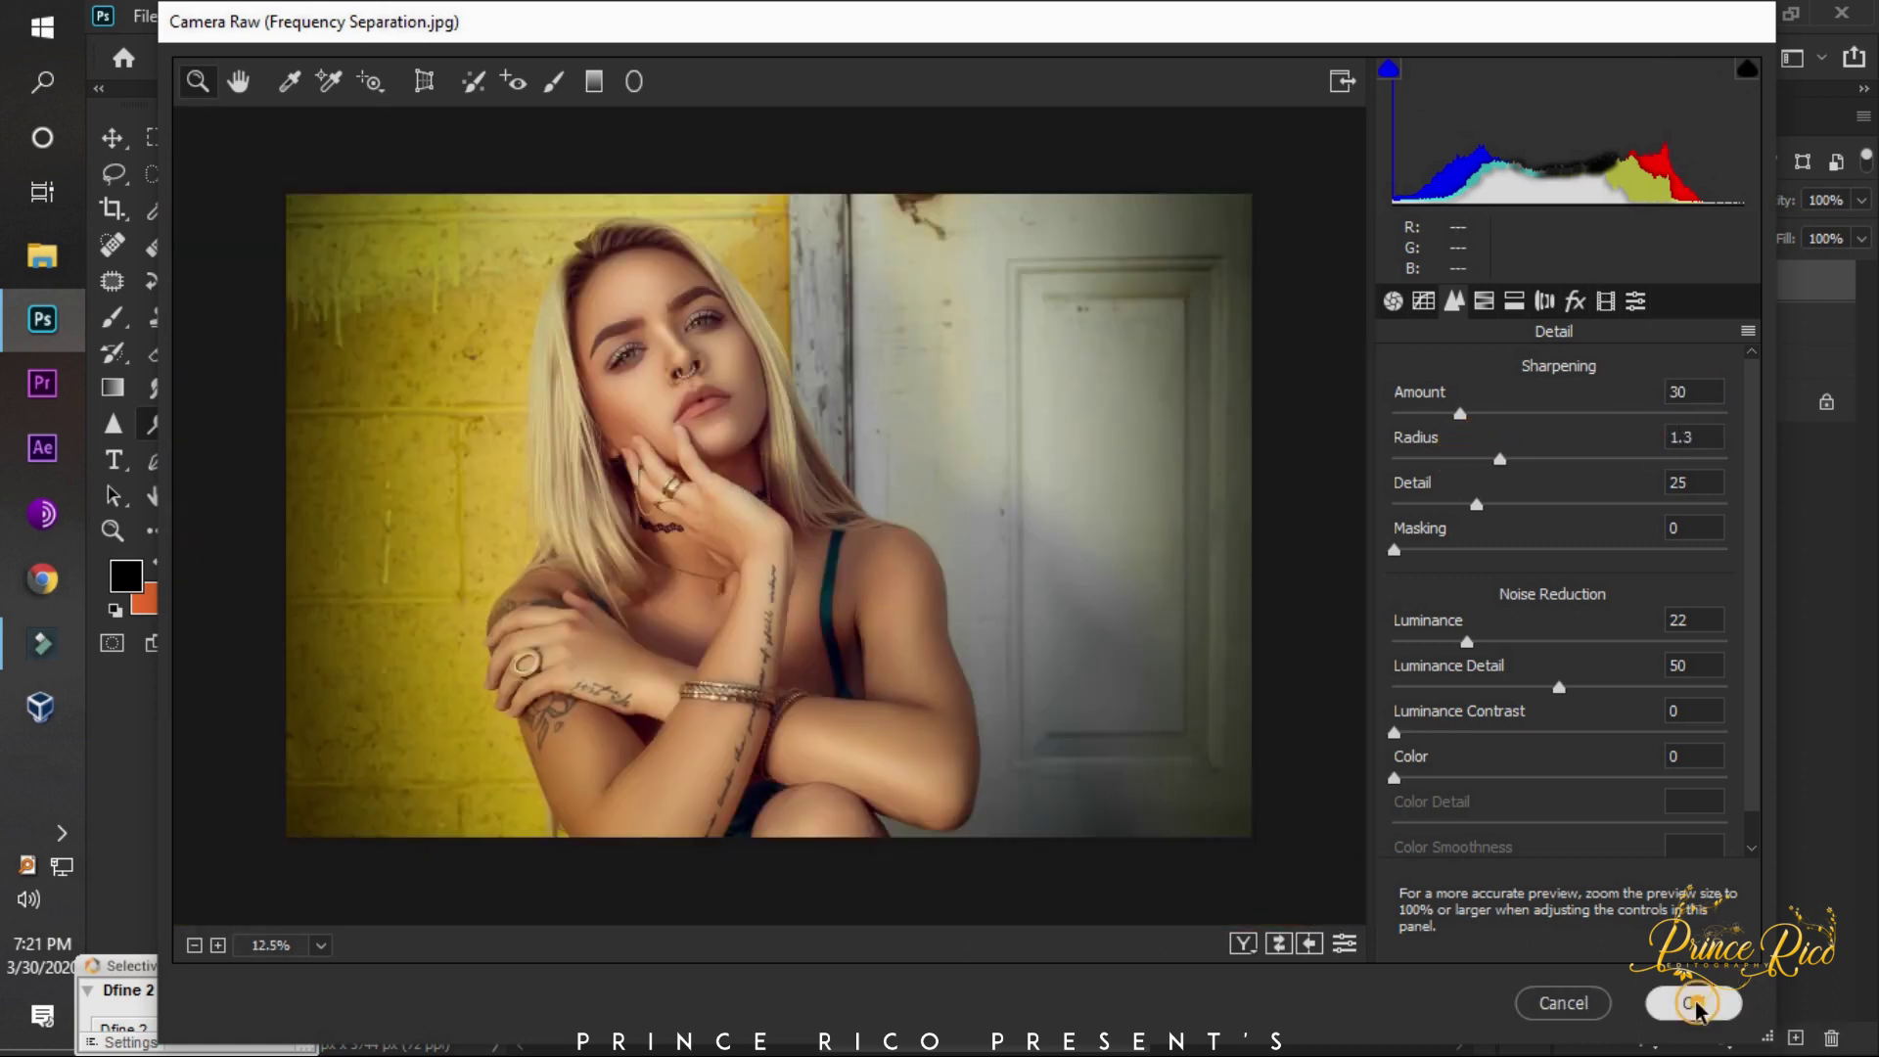
left_click(1695, 1005)
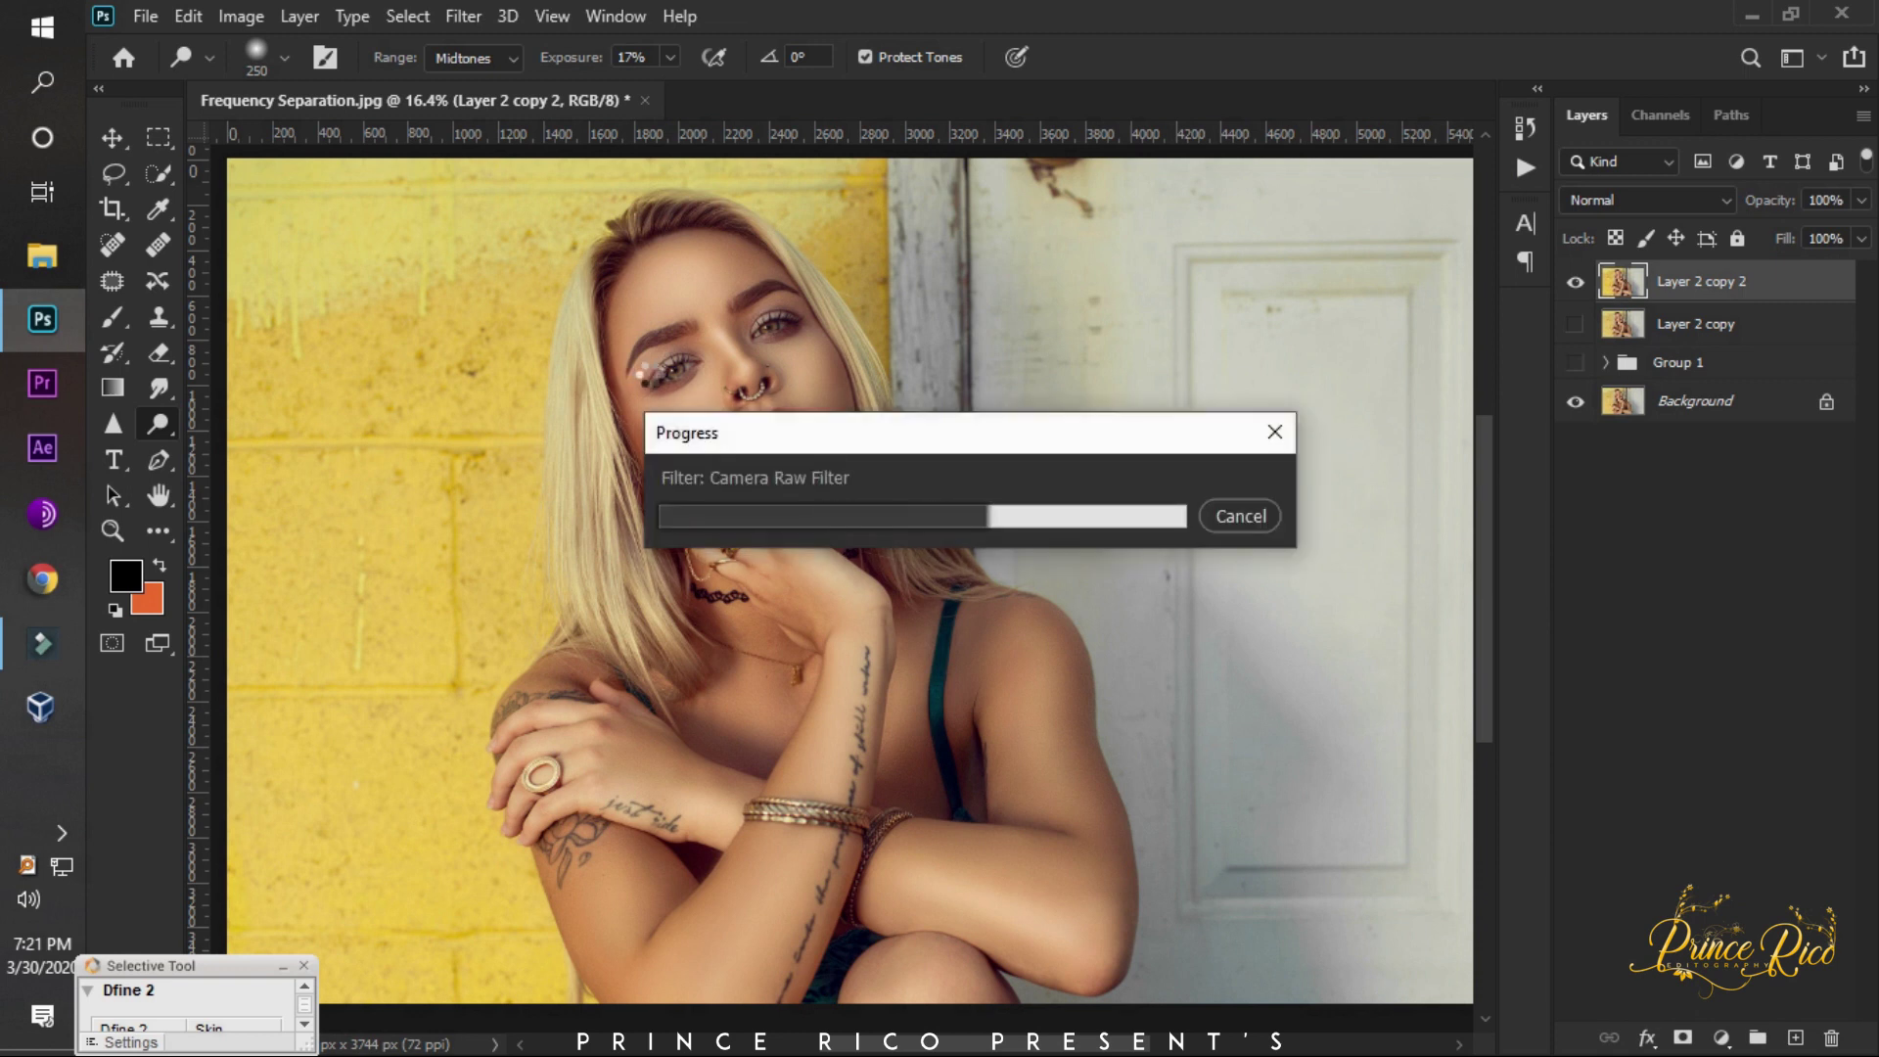
Duplicate the graded layer as Layer 2 copy 3, trying and then cancelling a Color Overlay effect.
scroll(641, 386, "down", 3)
scroll(685, 387, "up", 2)
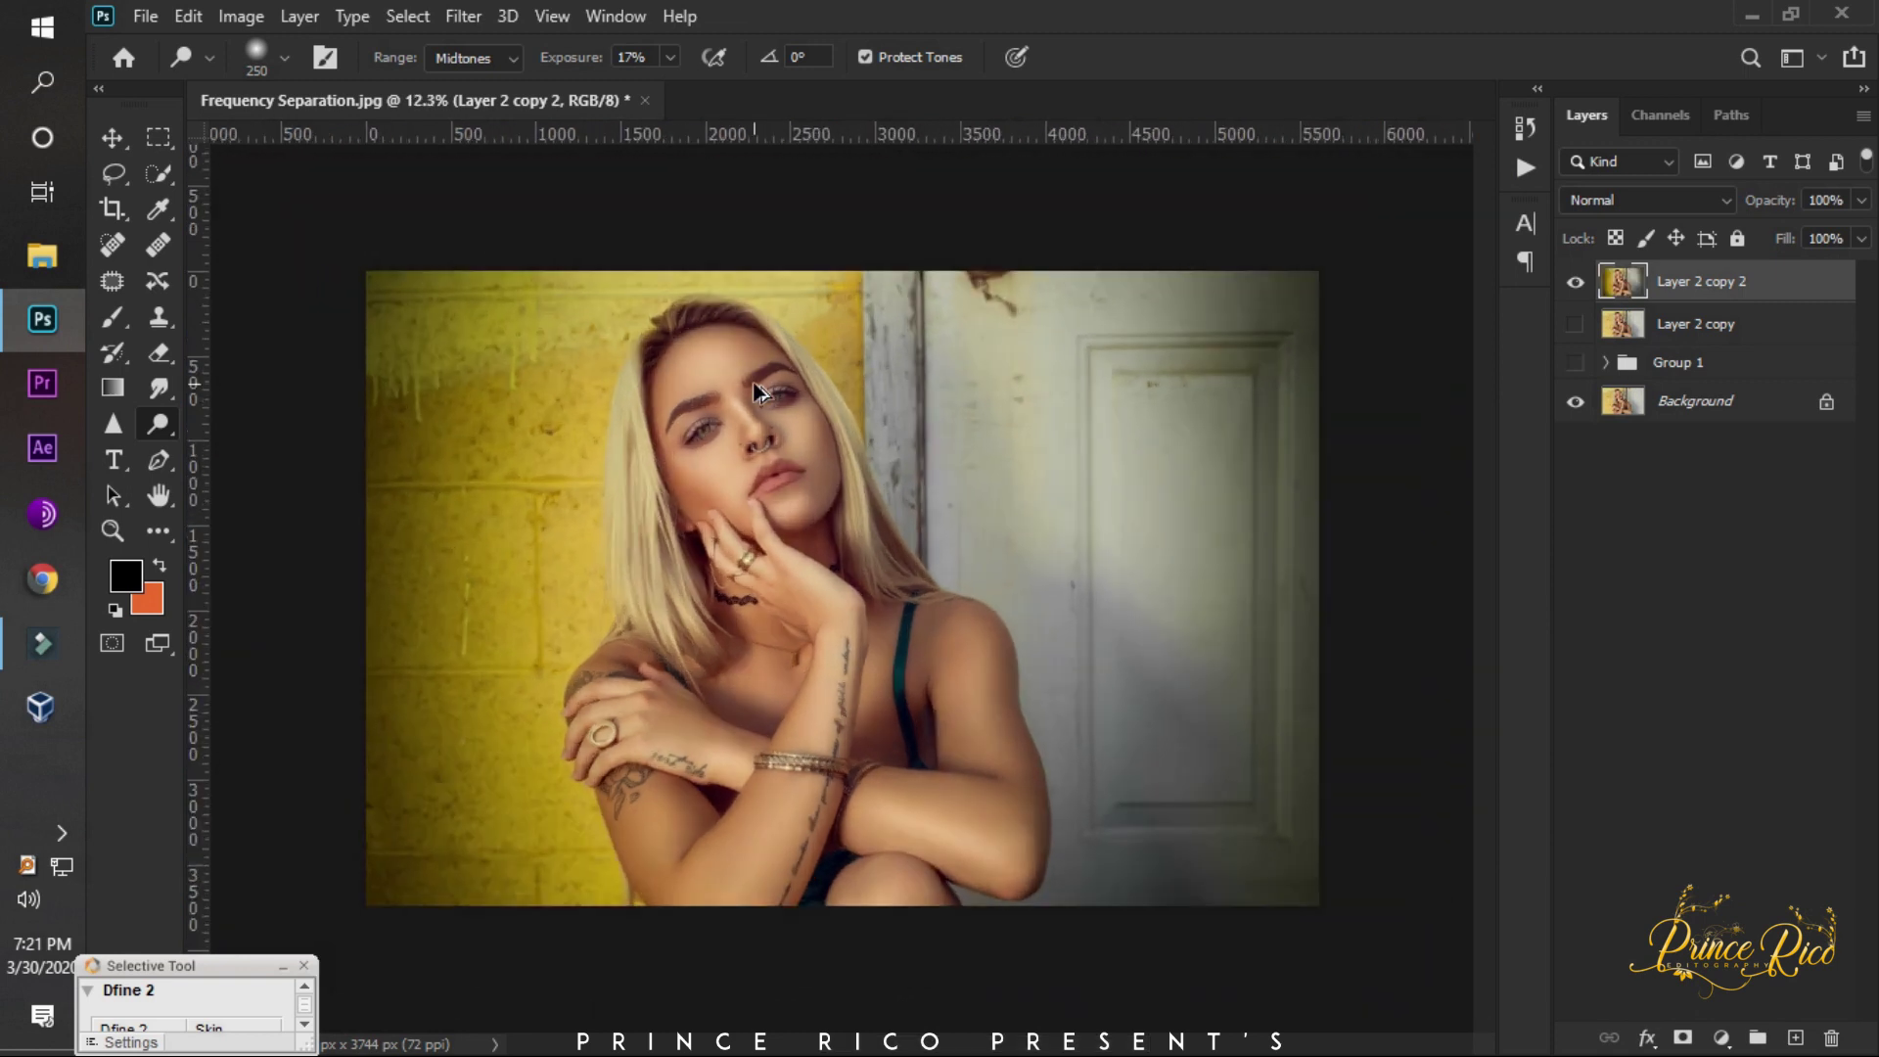
scroll(759, 392, "up", 1)
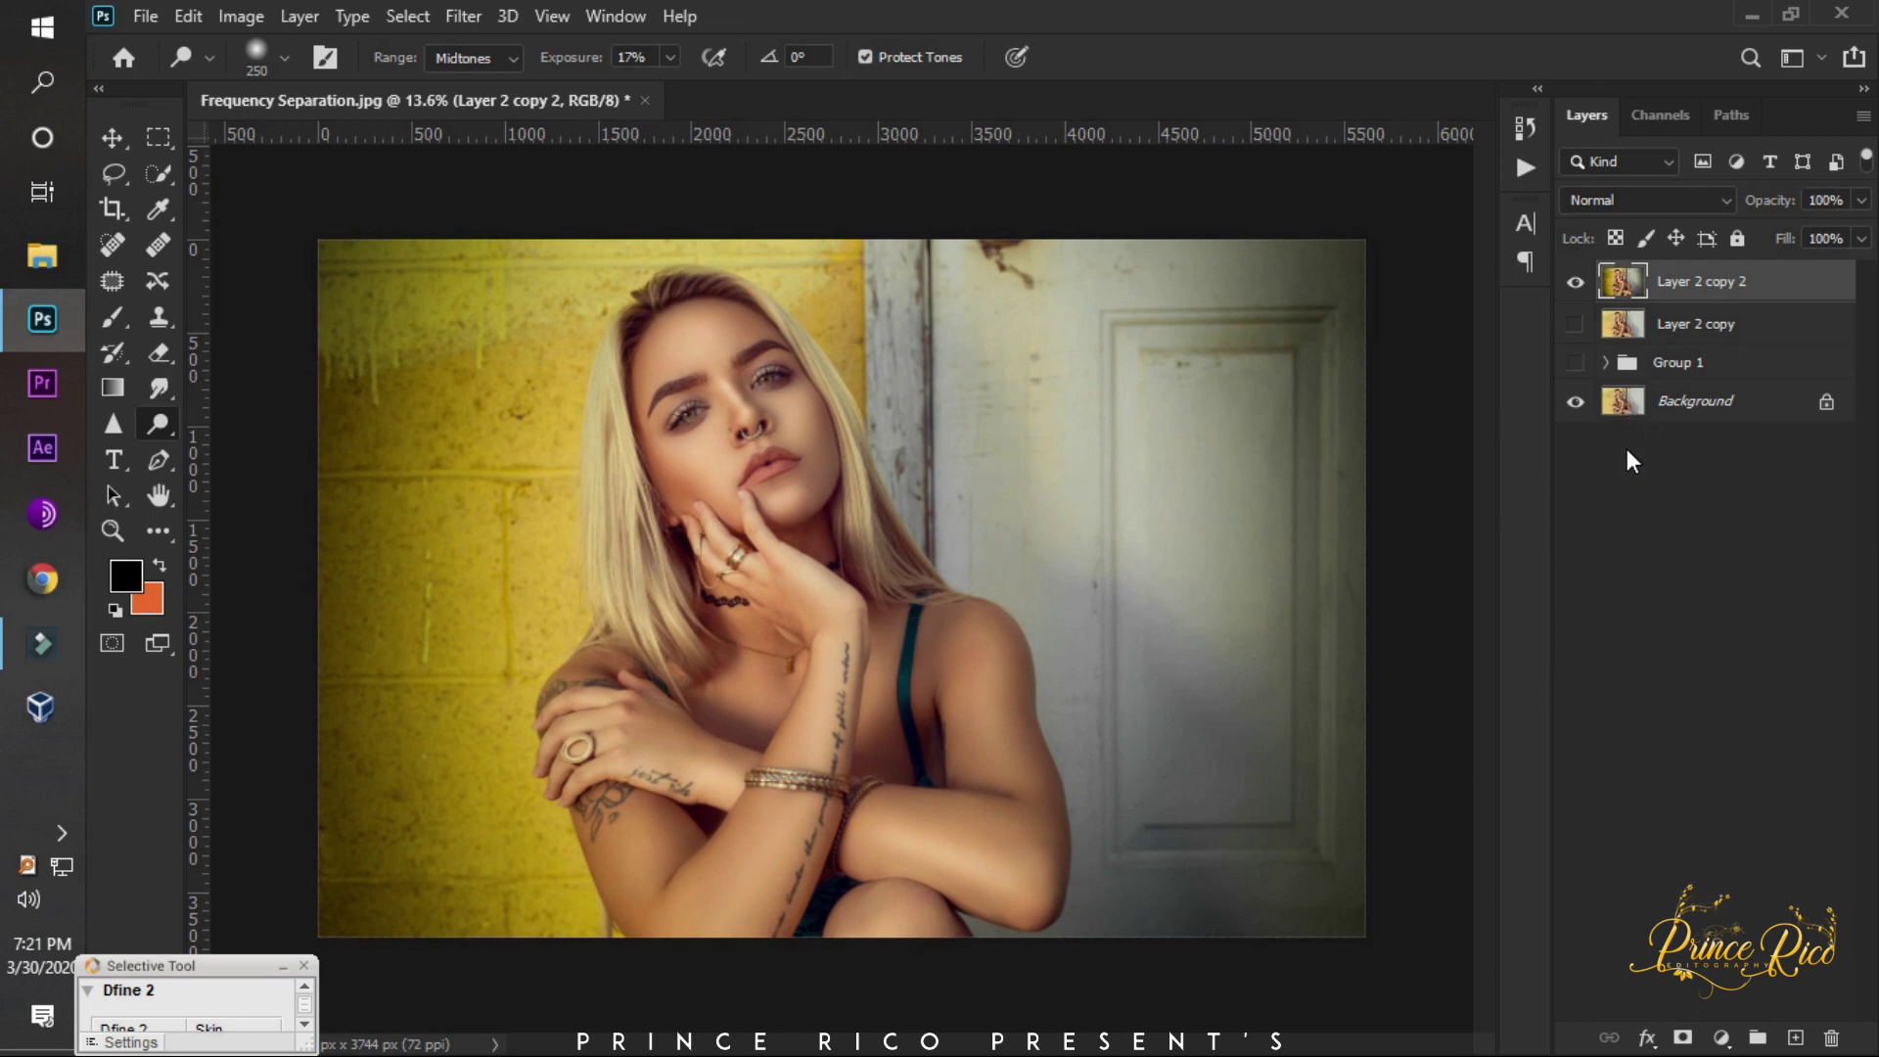
key("ctrl+j")
left_click(1654, 1038)
left_click(1707, 931)
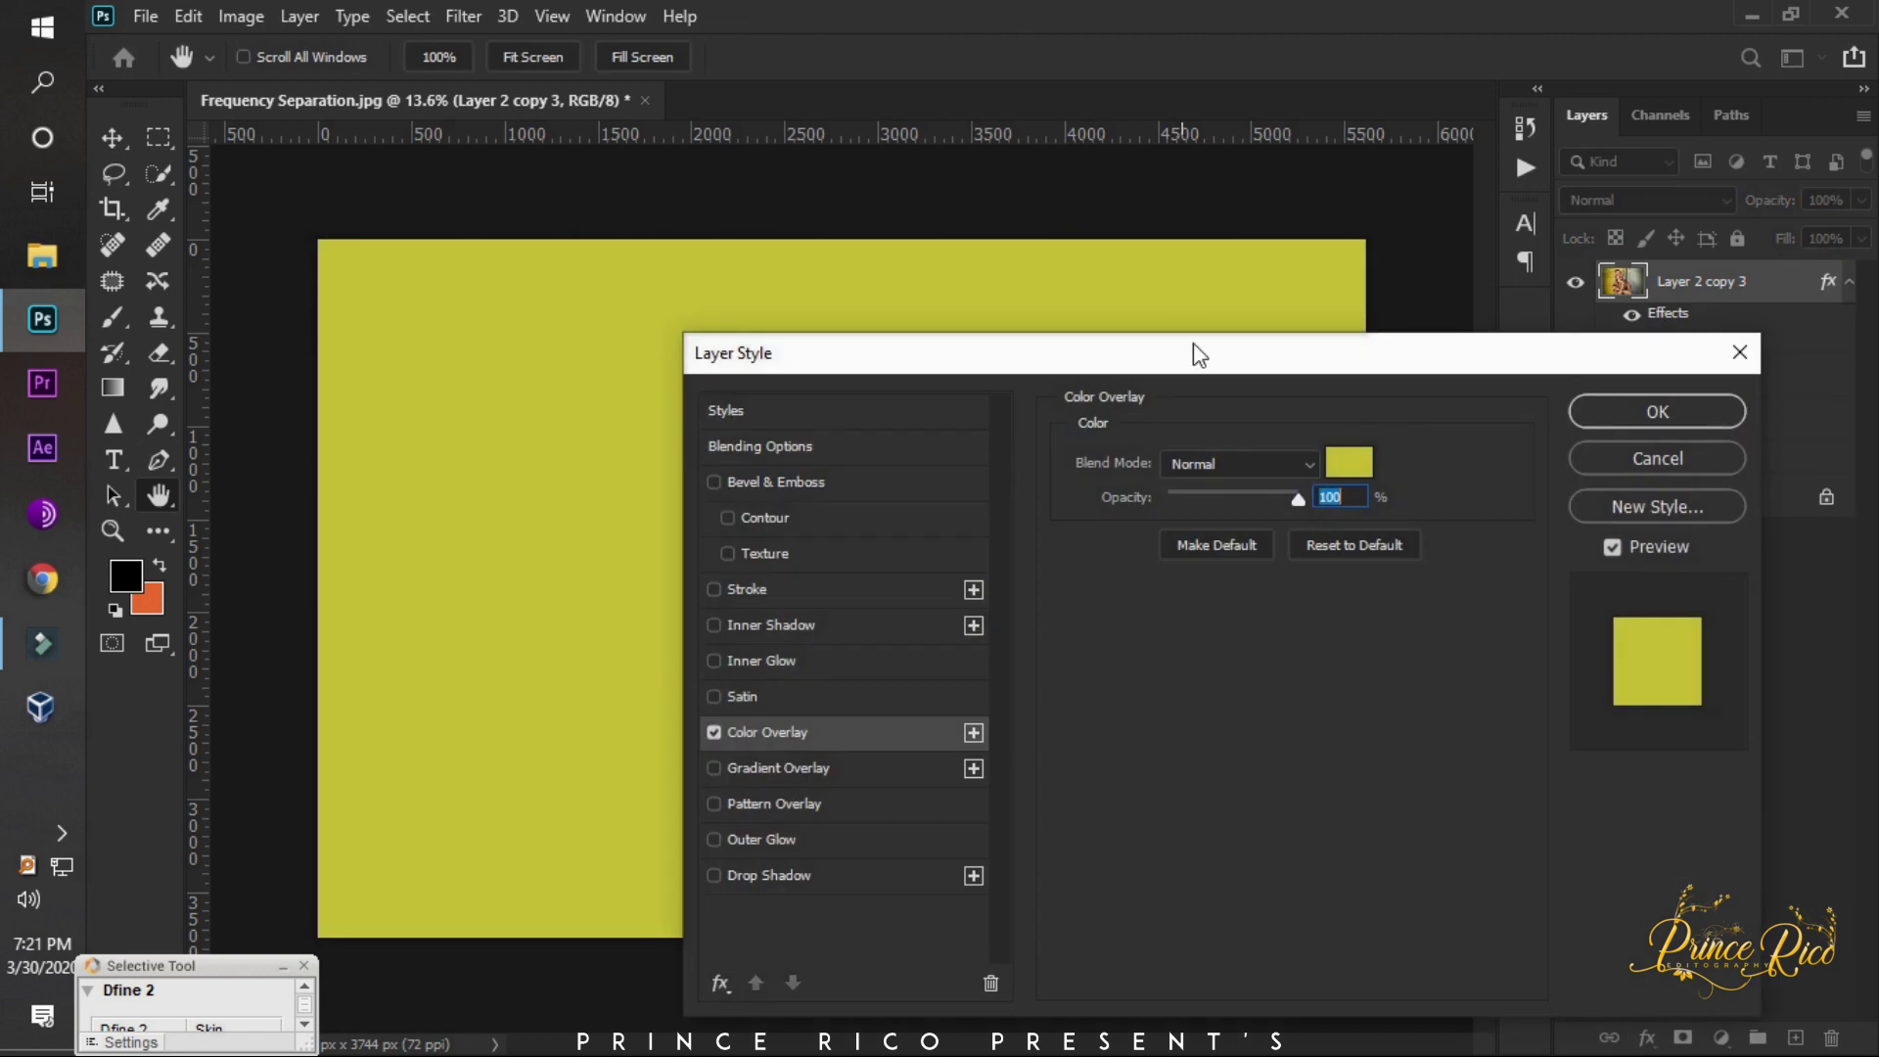
left_click(1615, 470)
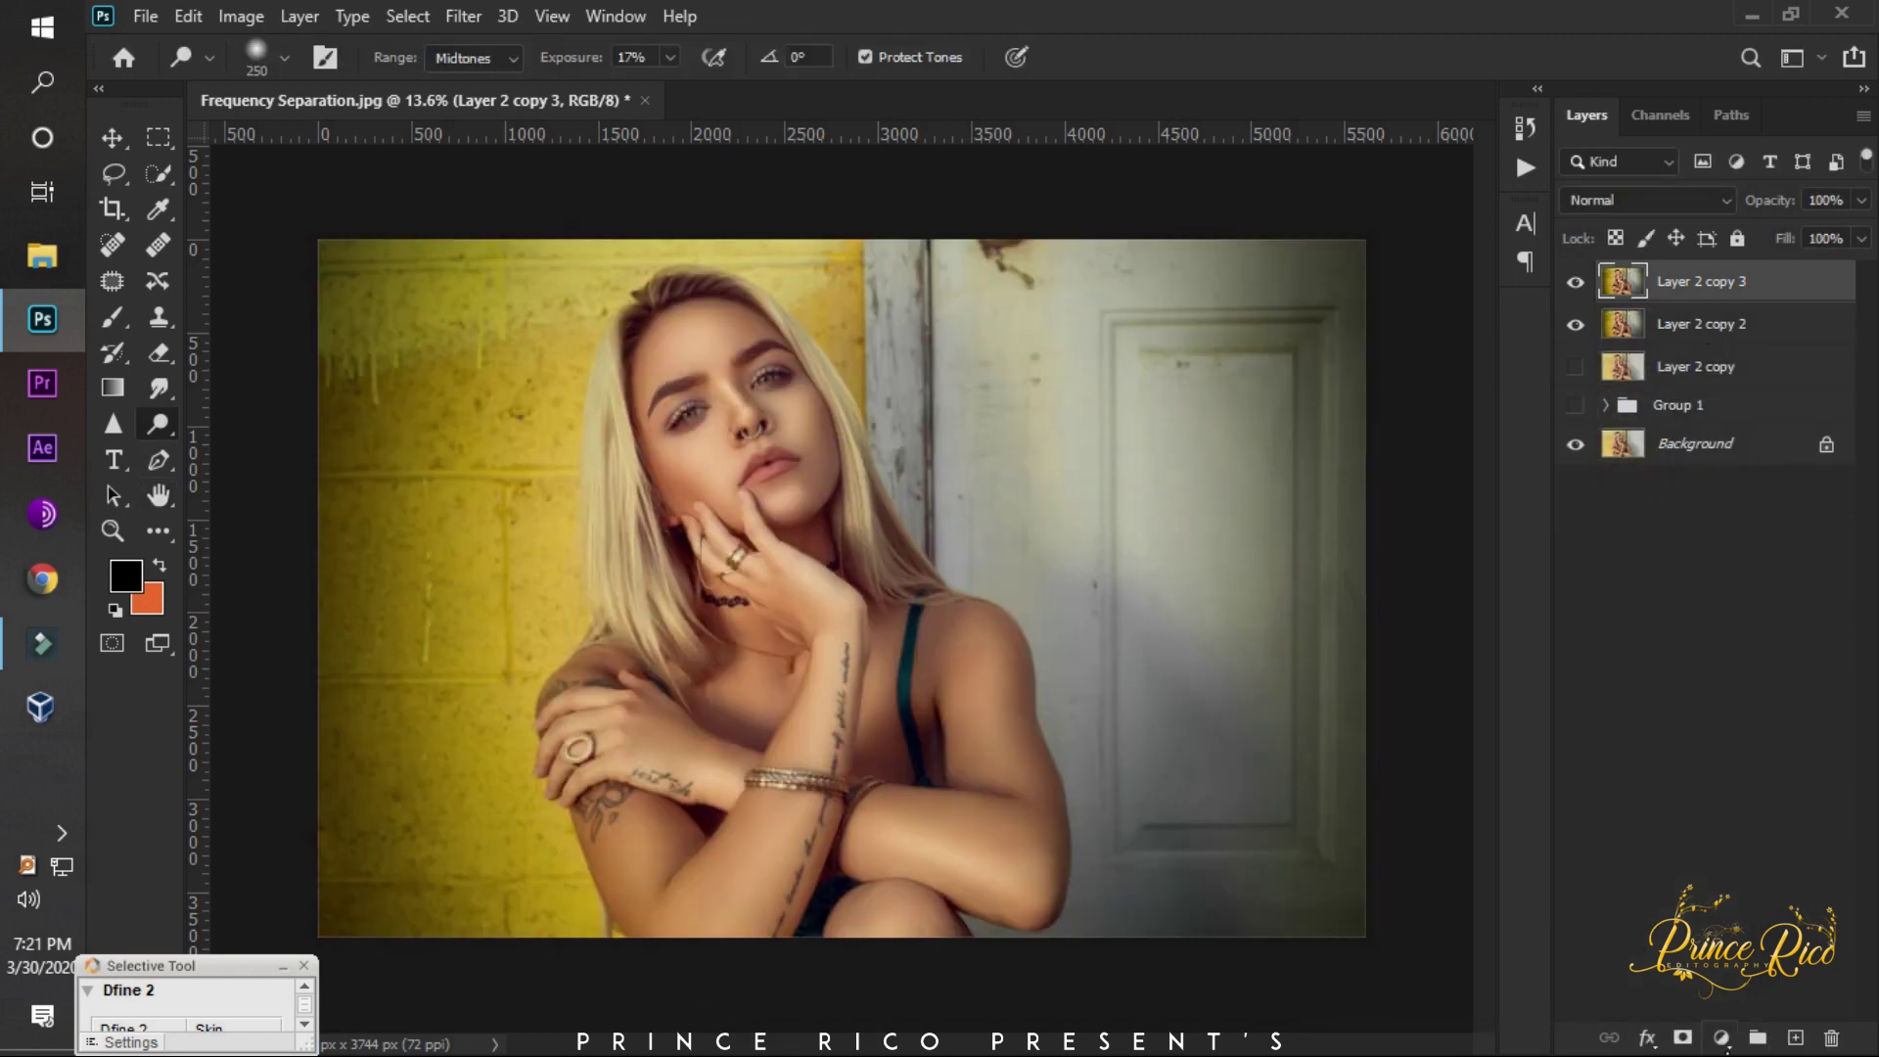
left_click(1721, 1037)
Add a Color Balance layer, shift midtones toward yellow, and set highlights to -7, -1, +4.
left_click(1736, 802)
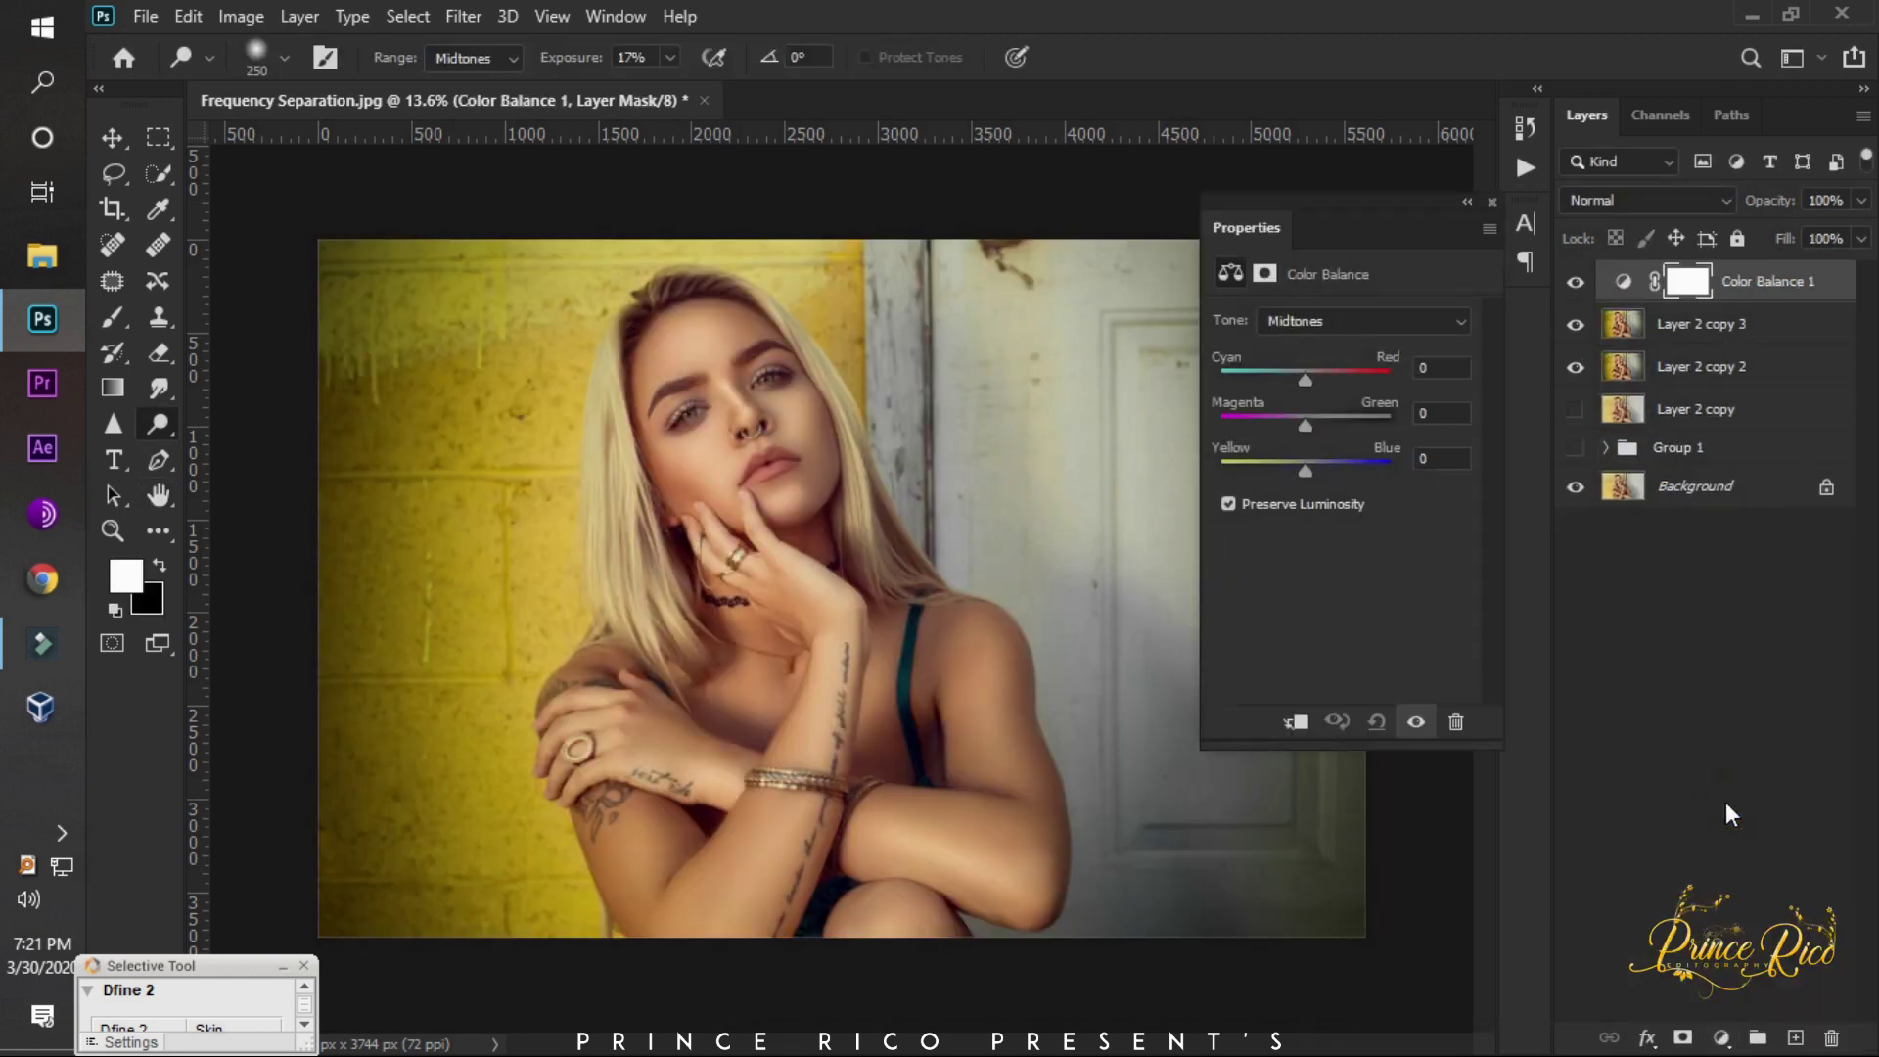
left_click_drag(1299, 464, 1299, 379)
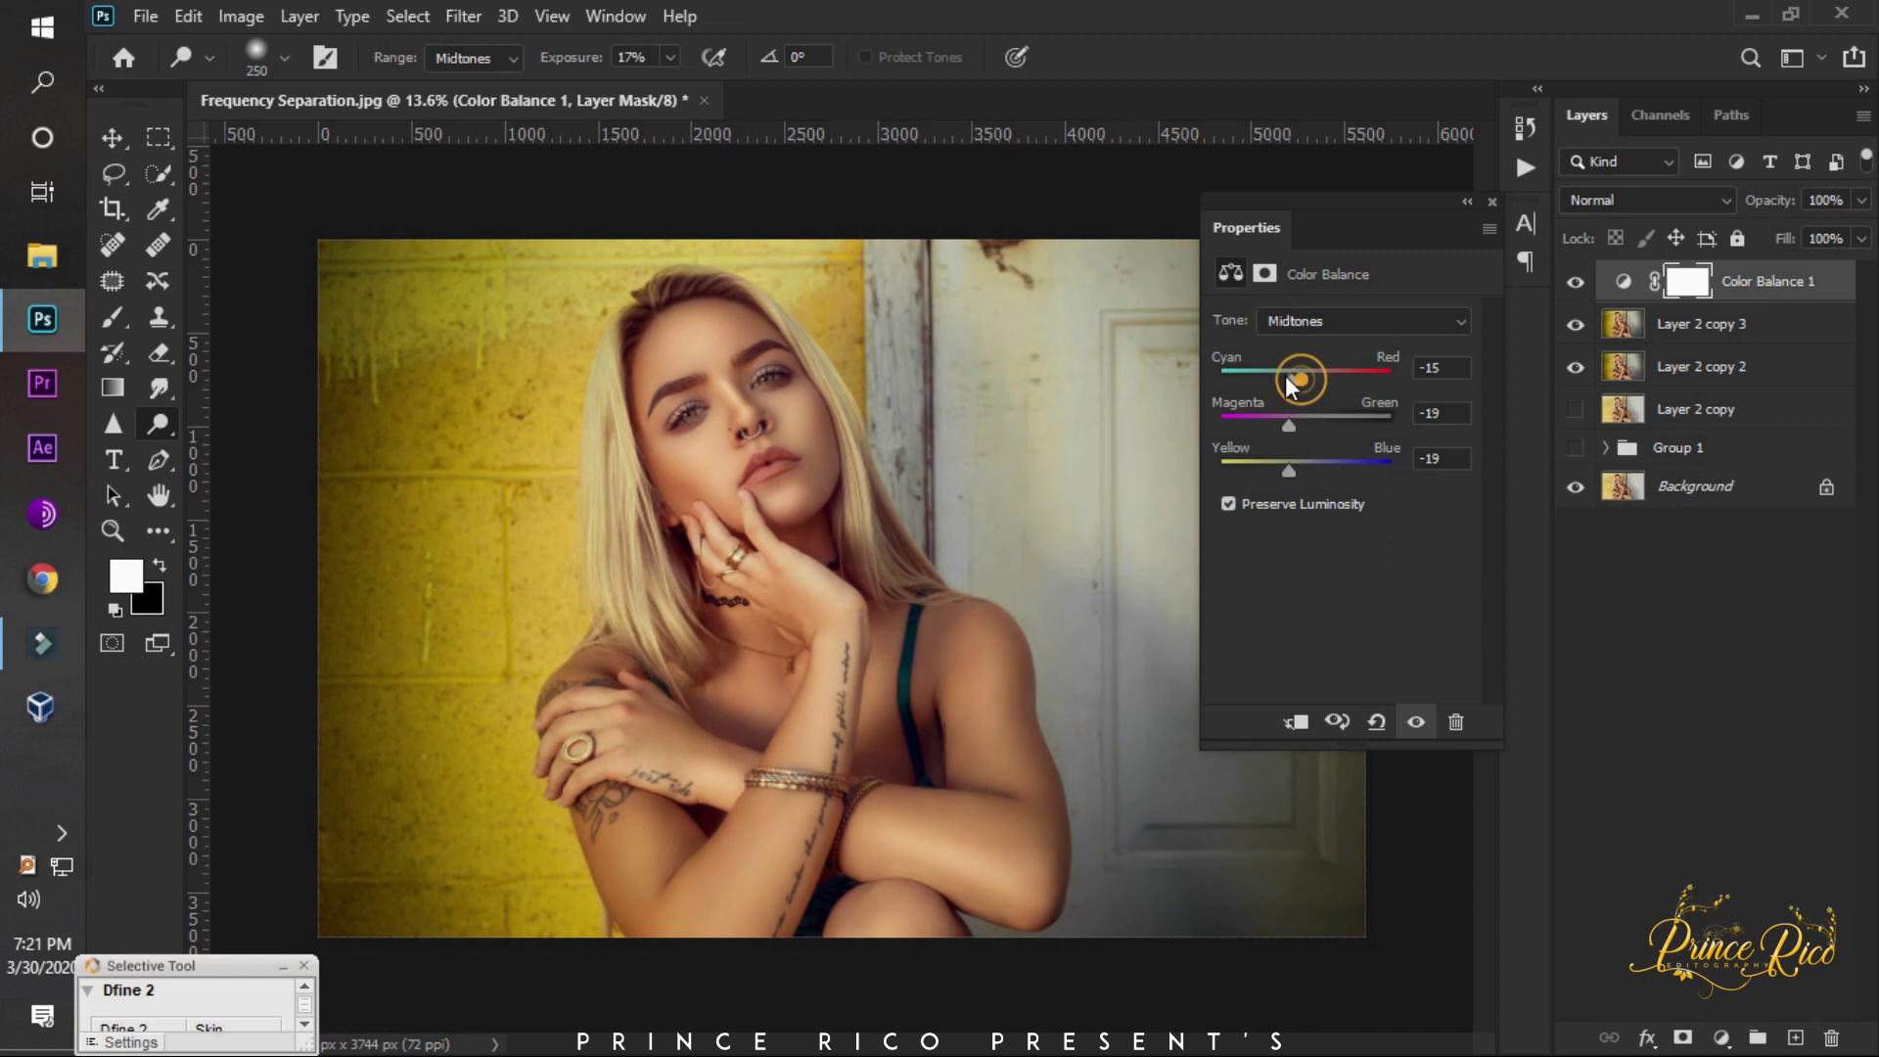
left_click(1310, 316)
left_click(1292, 380)
left_click_drag(1305, 466, 1302, 428)
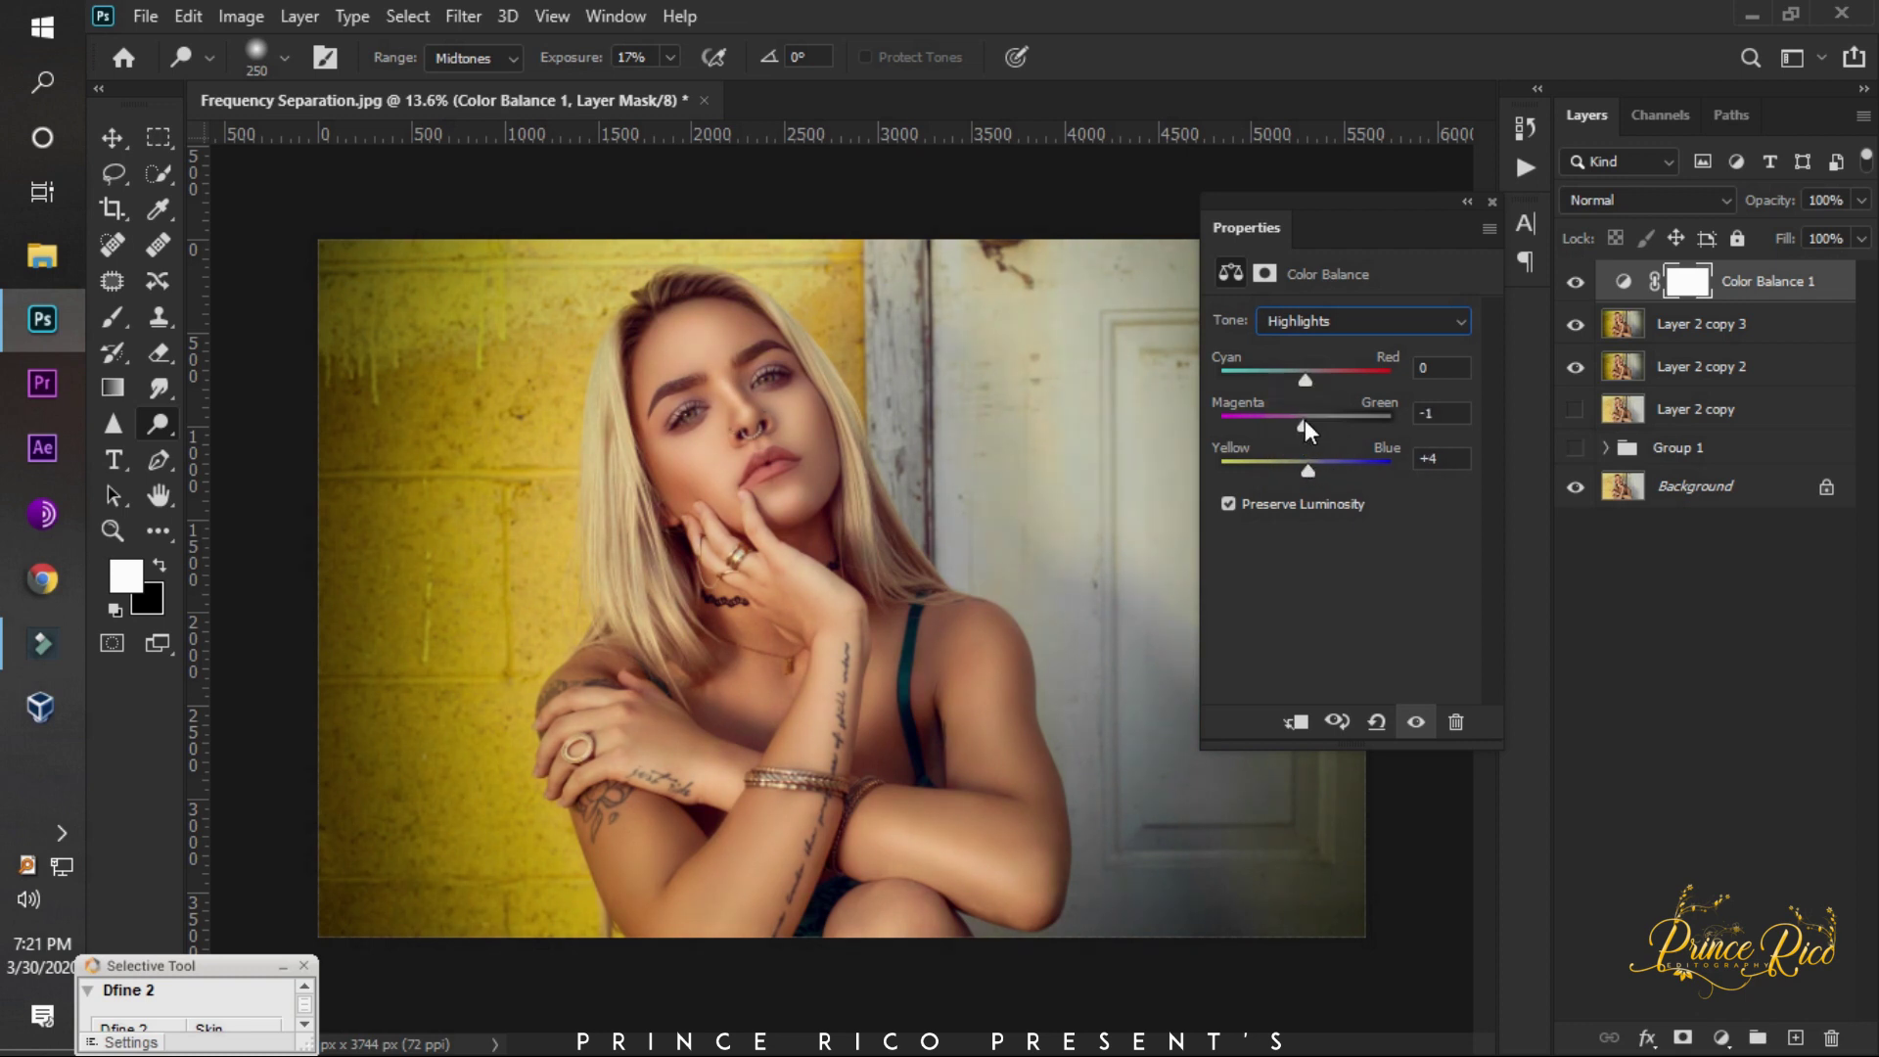
left_click_drag(1310, 372, 1300, 374)
Set the Color Balance shadows to -12, -6, -6 and collapse Properties.
left_click(1298, 311)
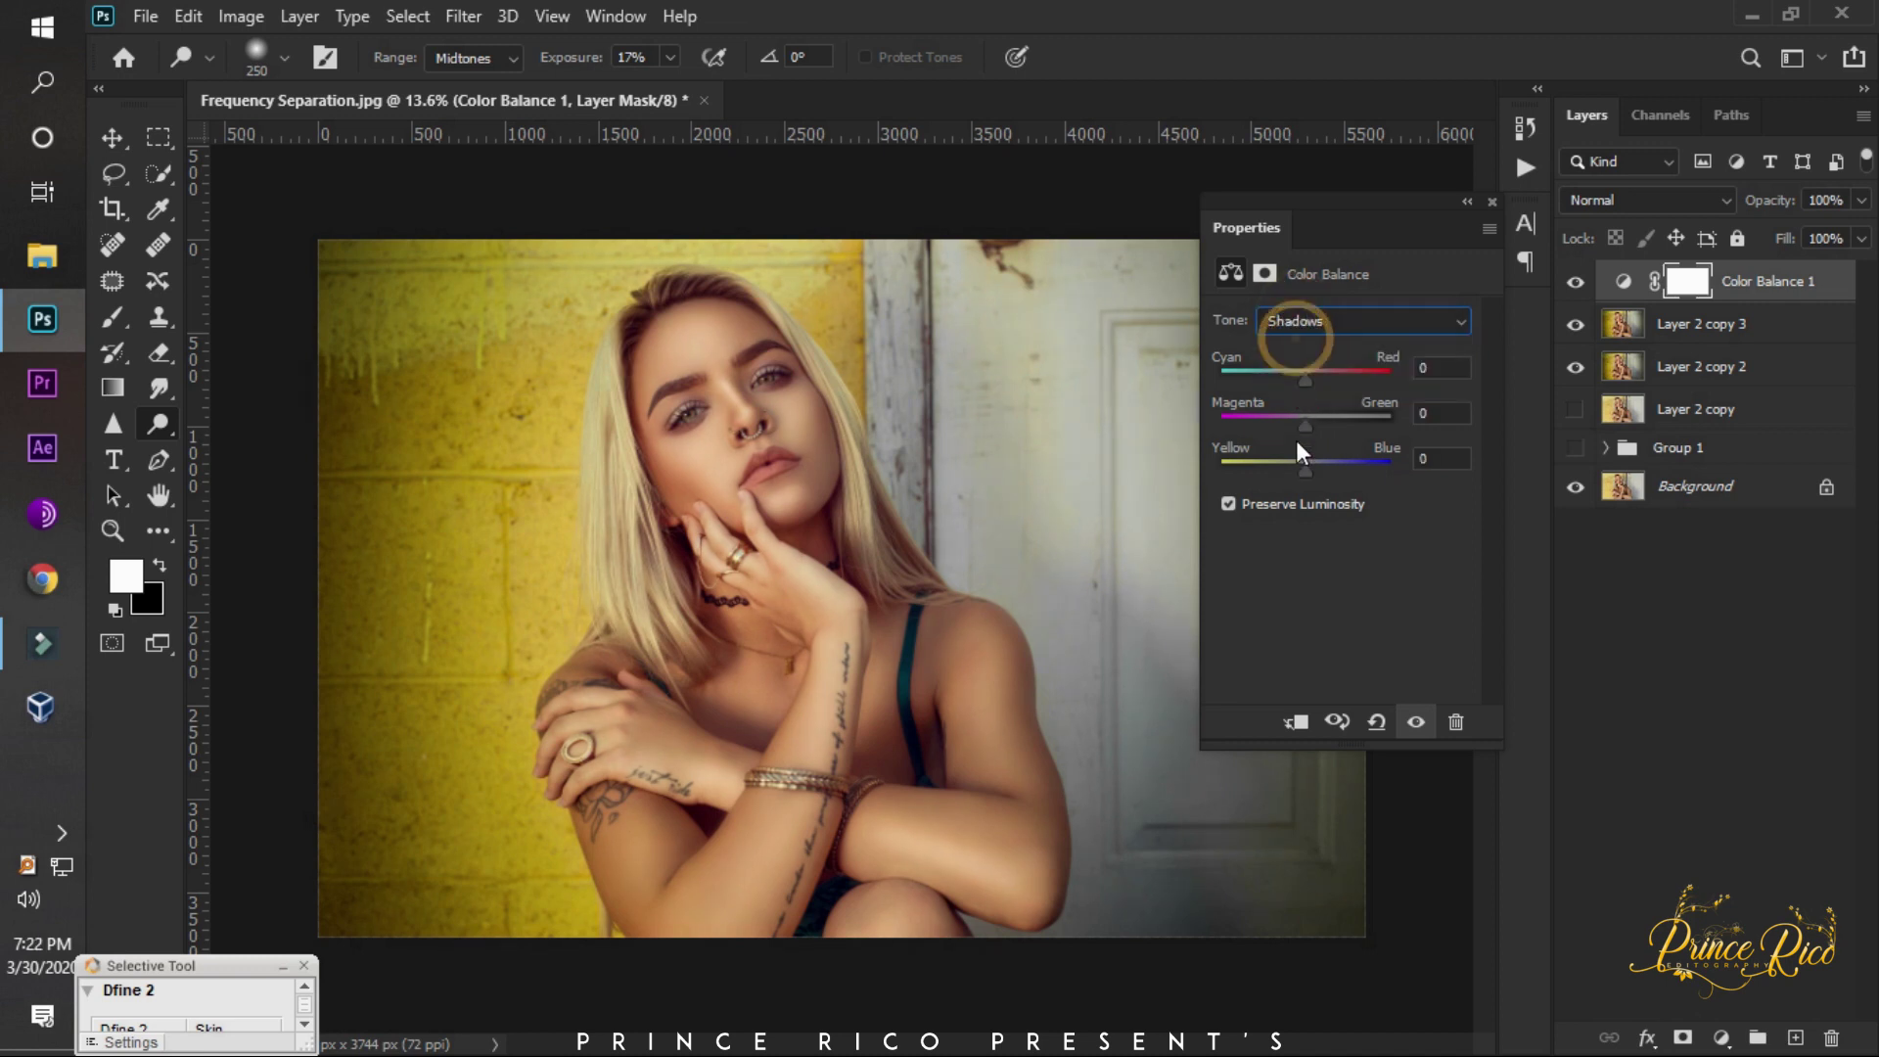
left_click_drag(1302, 461, 1301, 423)
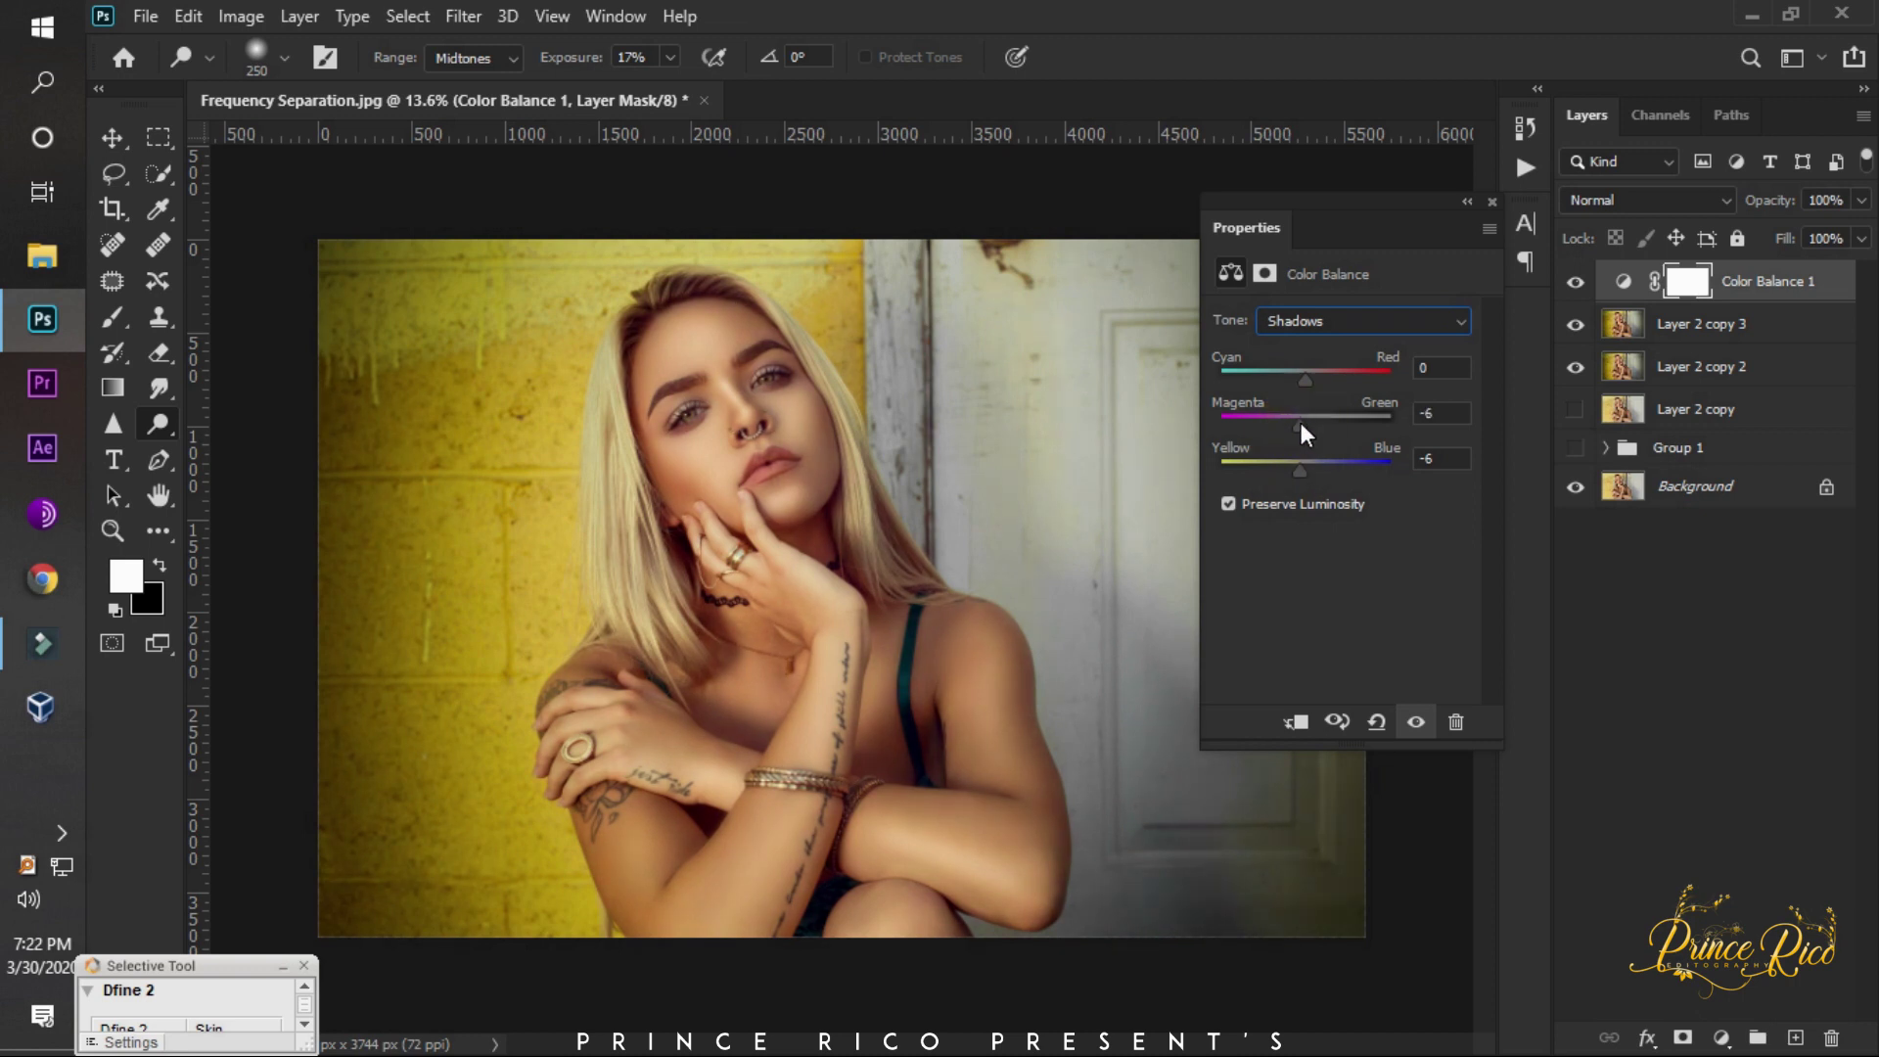
left_click_drag(1302, 374, 1296, 373)
left_click(1491, 200)
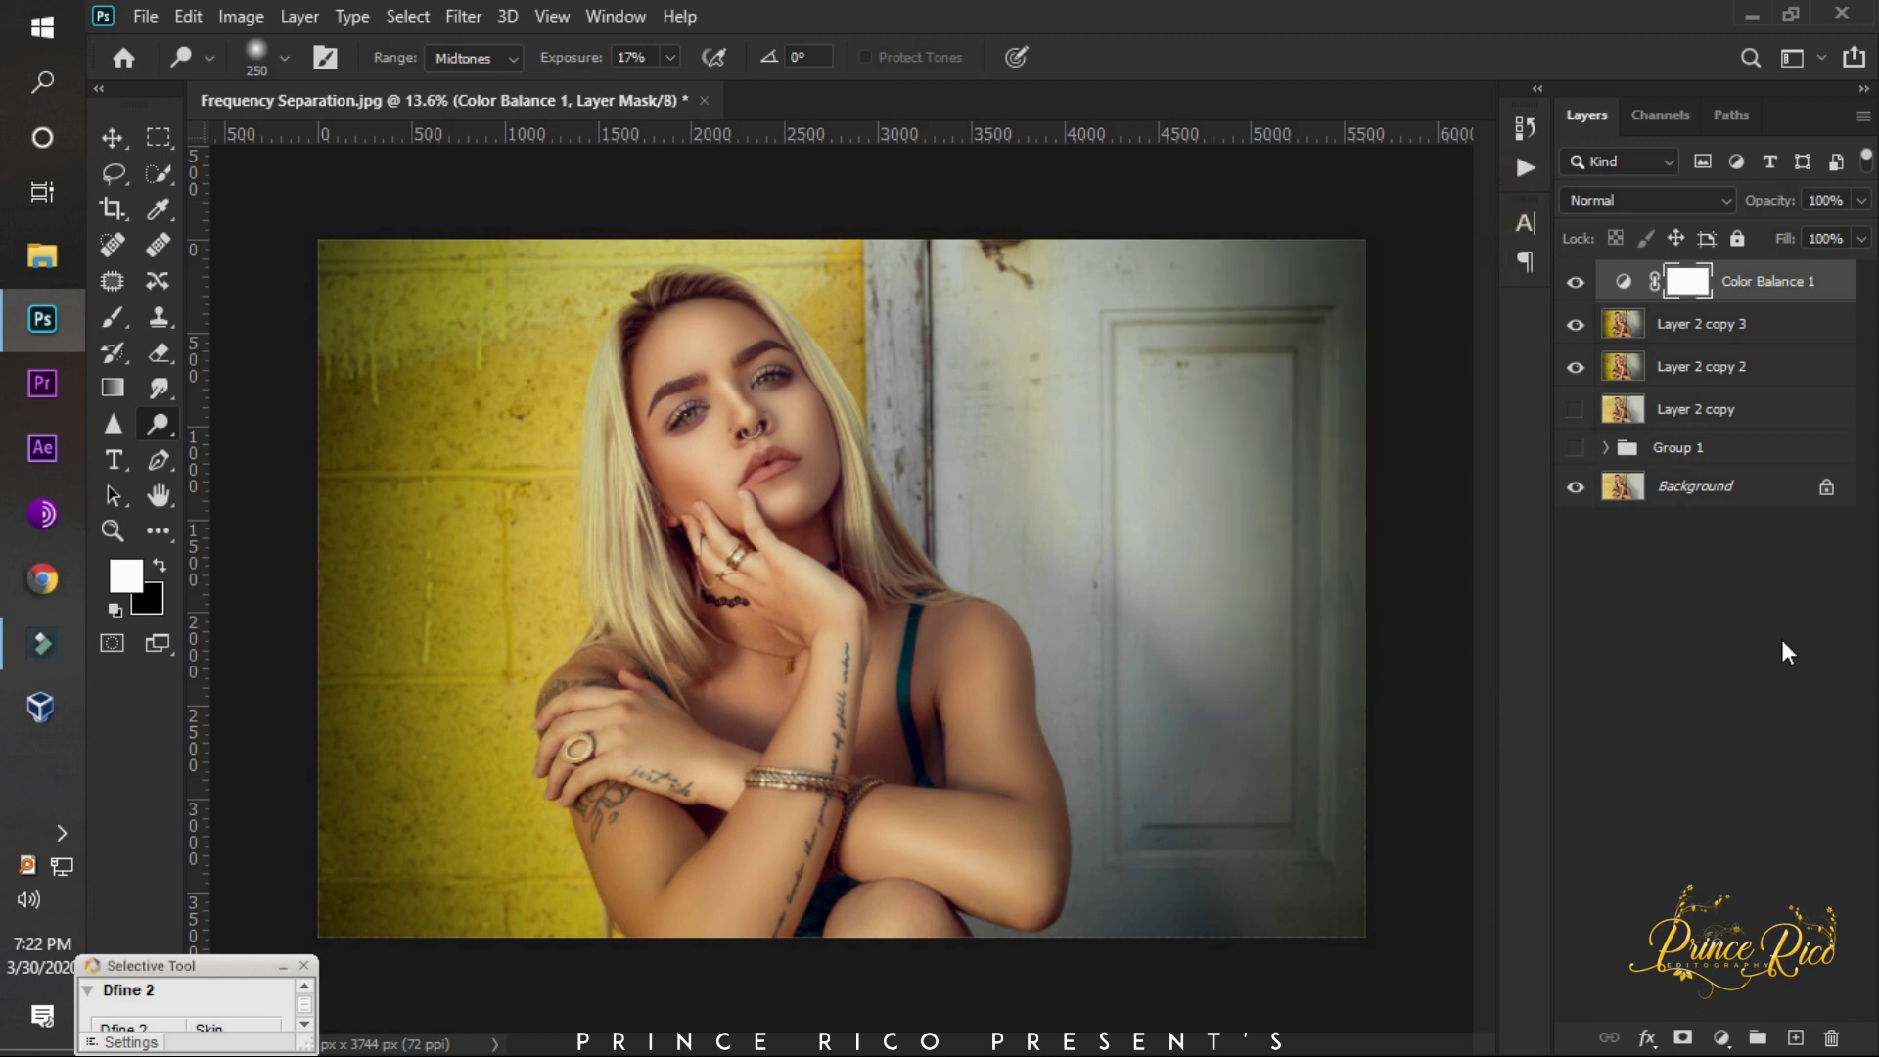
Add an Exposure layer with Offset -0.0114 and Gamma 1.00, then fit the photo on screen.
left_click(1720, 1038)
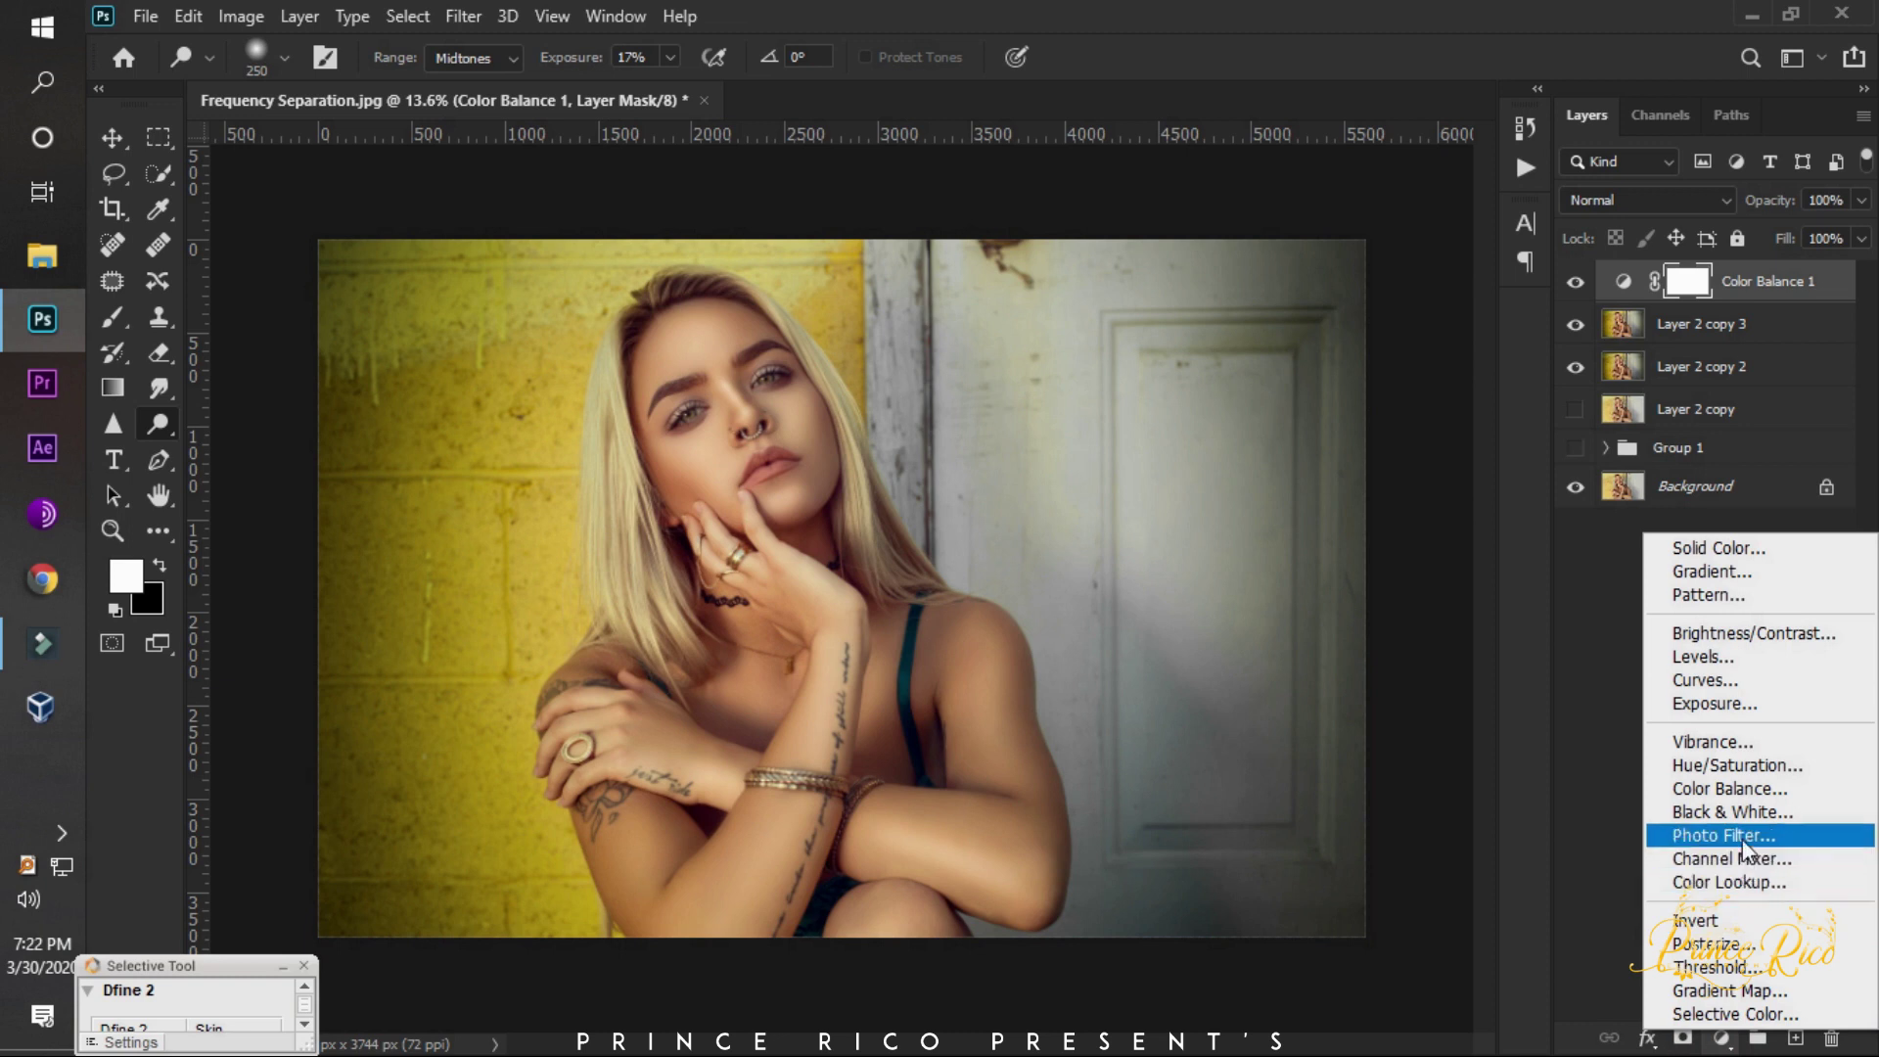
left_click(1739, 706)
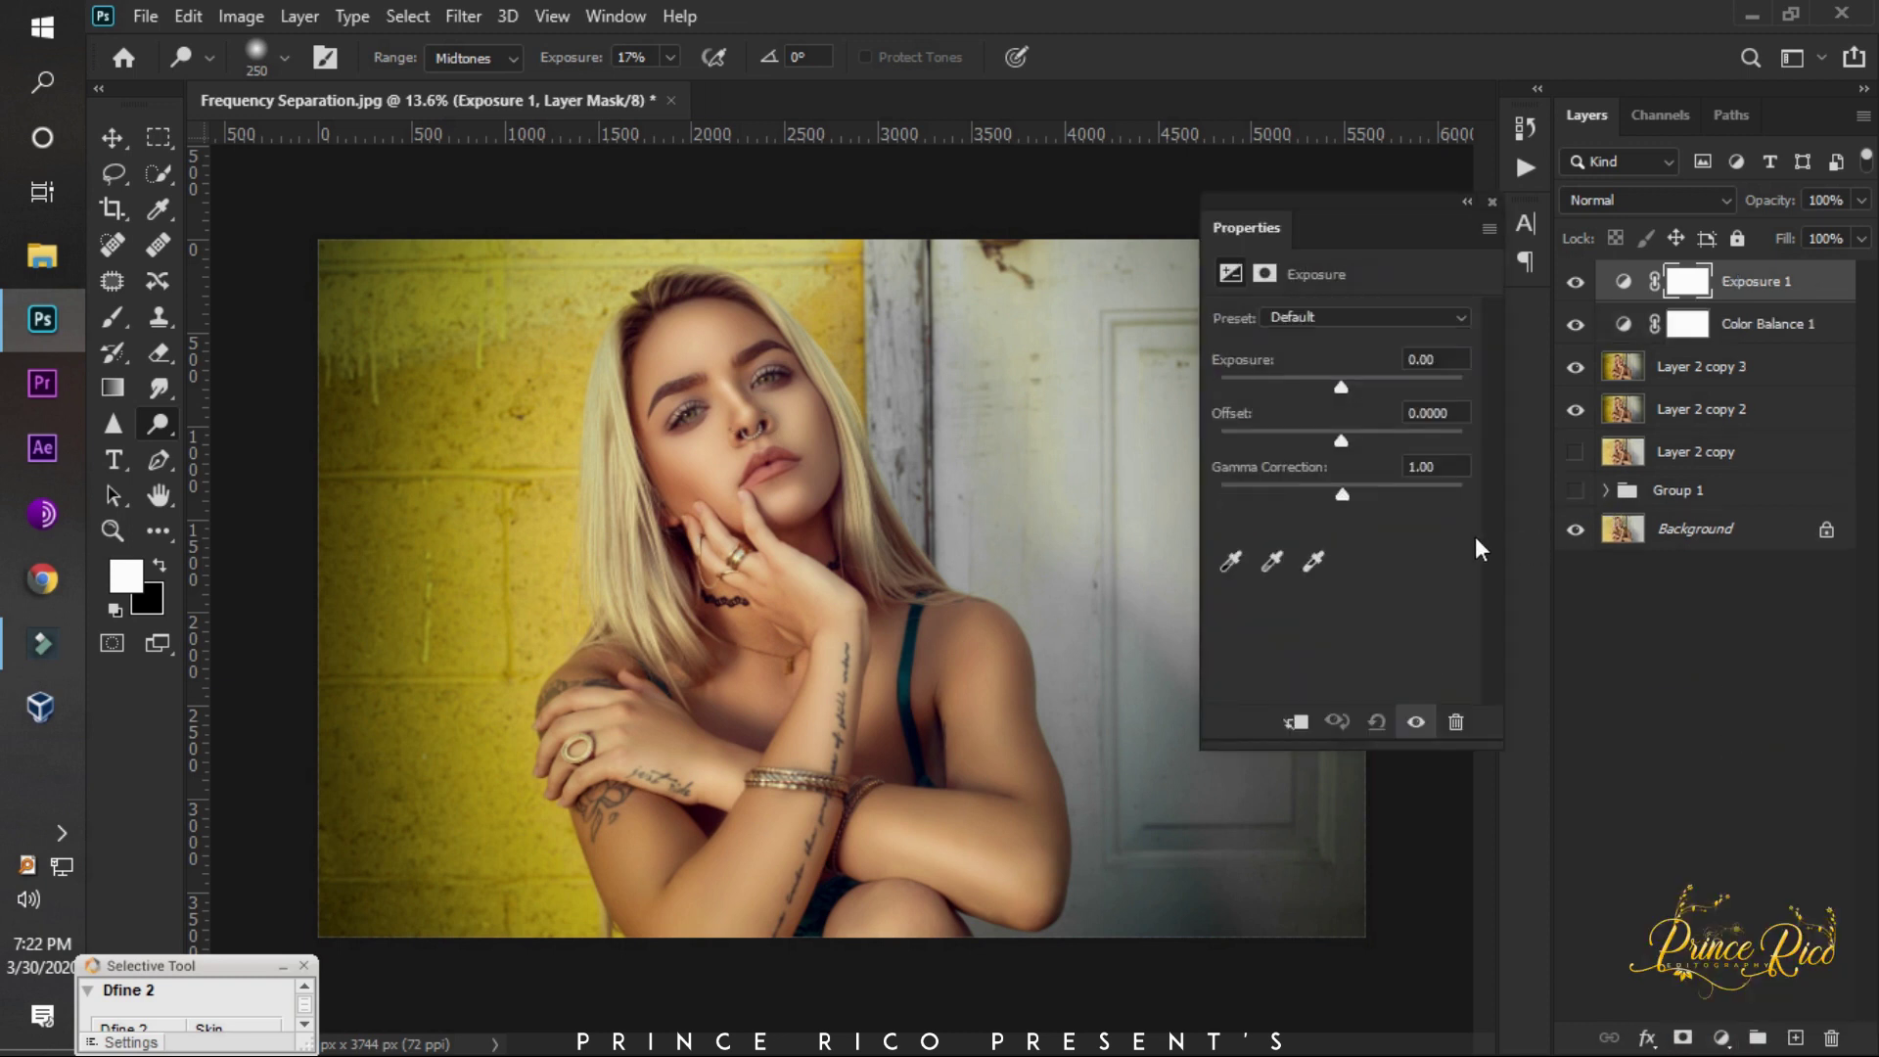
left_click_drag(1347, 488, 1339, 442)
left_click(1345, 442)
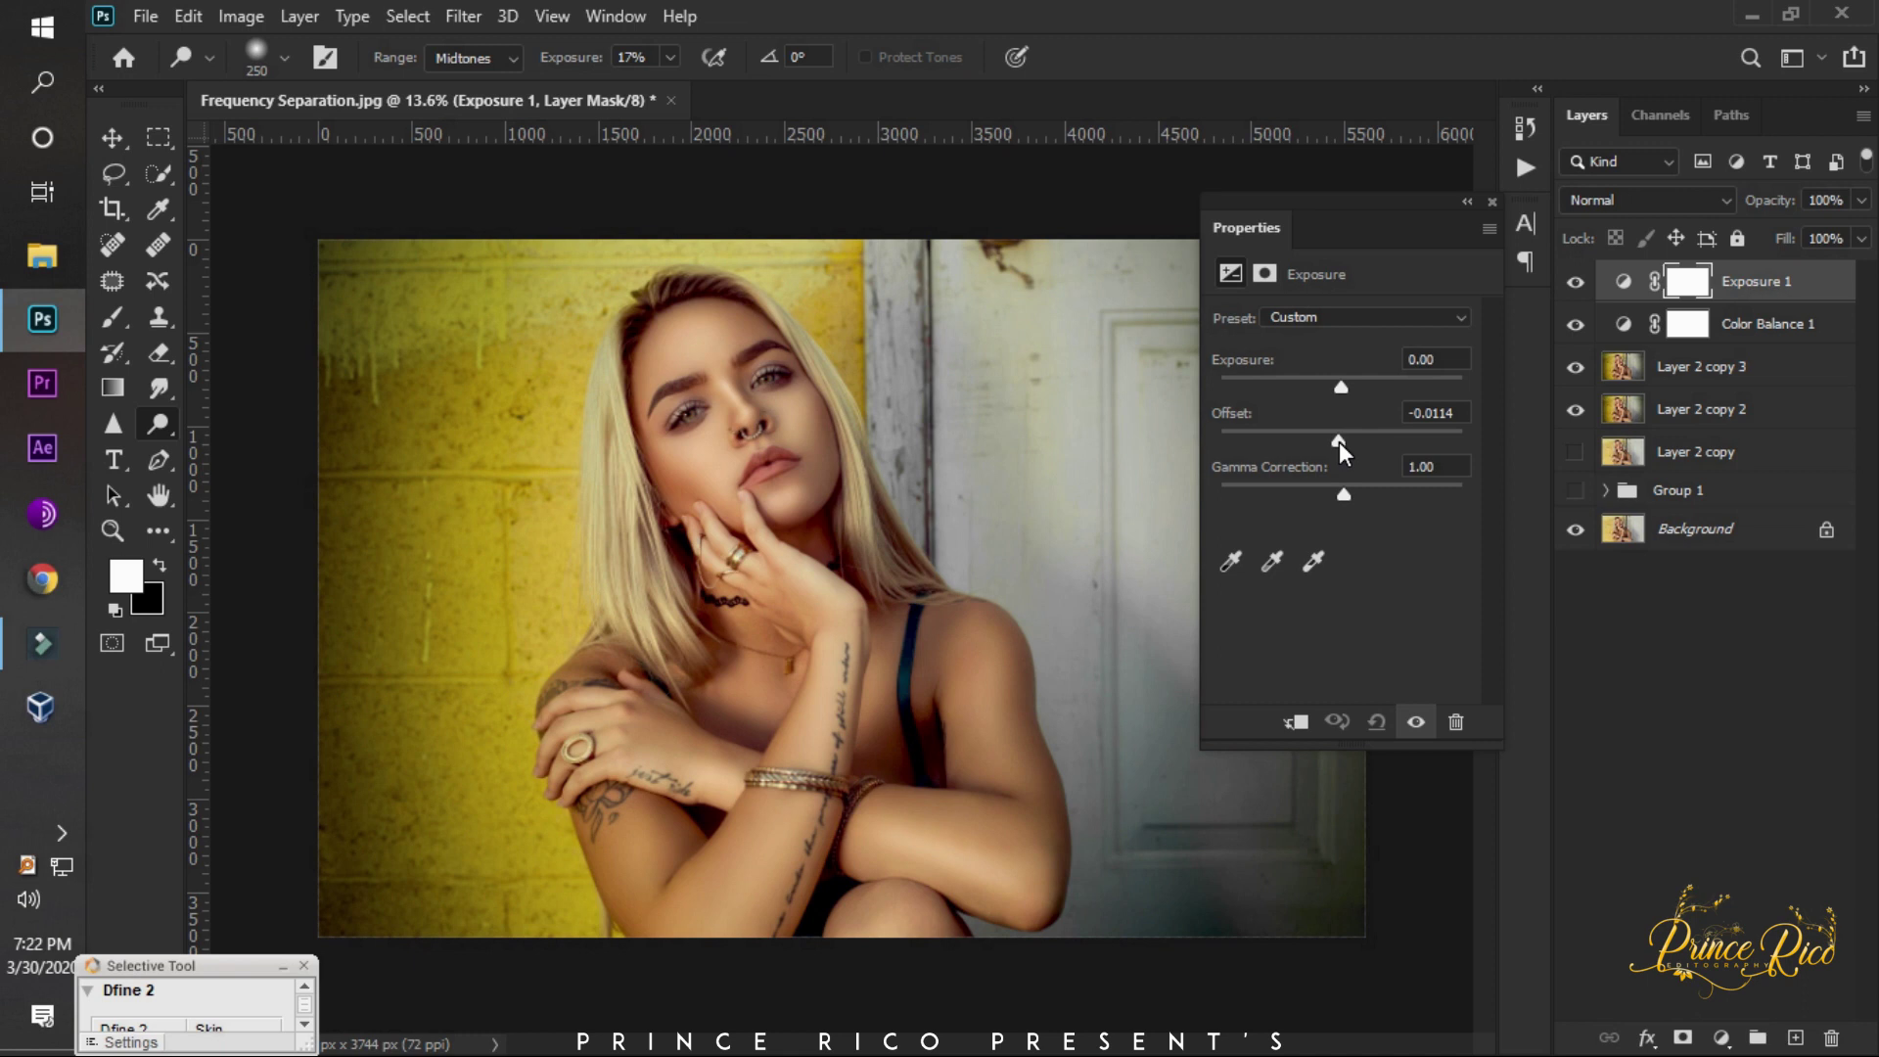
left_click(1492, 203)
key("ctrl+0")
Merge Color Balance 1 and Layer 2 copy 3 with the top adjustment into Exposure 1.
left_click(1753, 318, "shift")
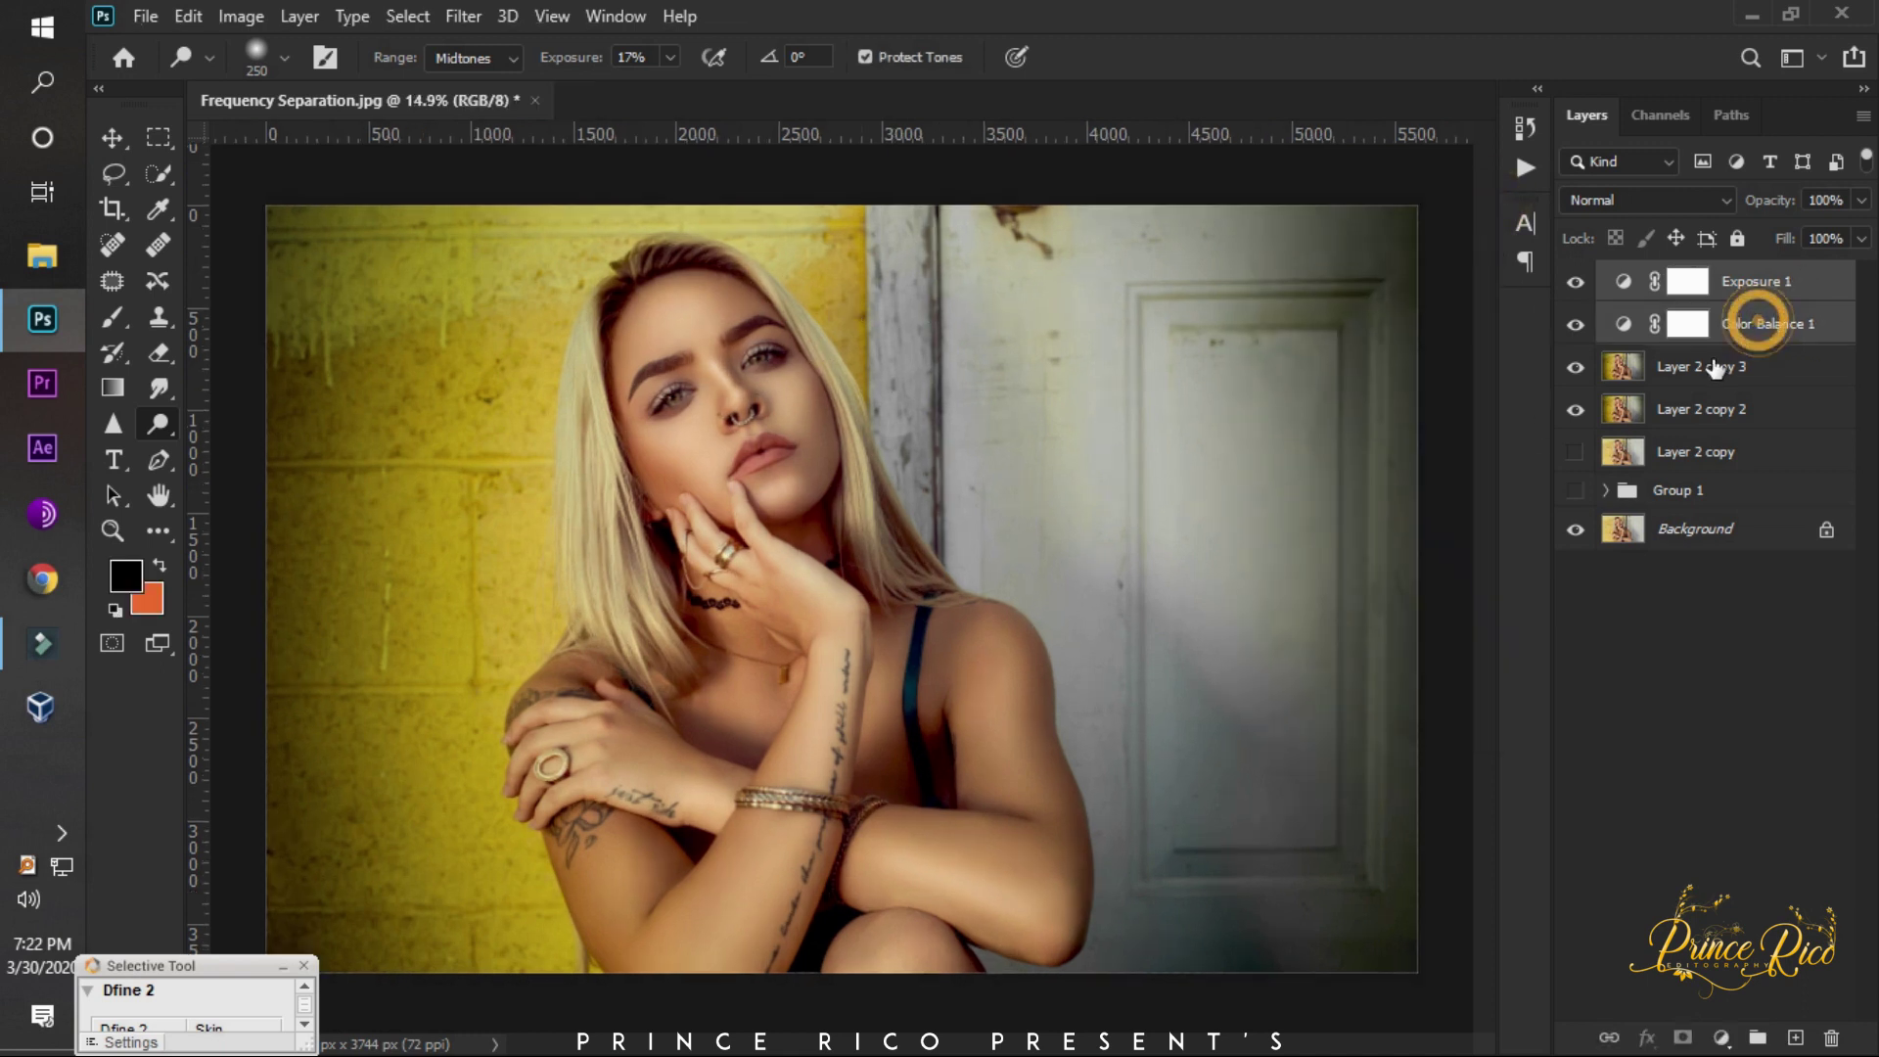
left_click(1712, 364, "shift")
right_click(1712, 362)
left_click(1427, 813)
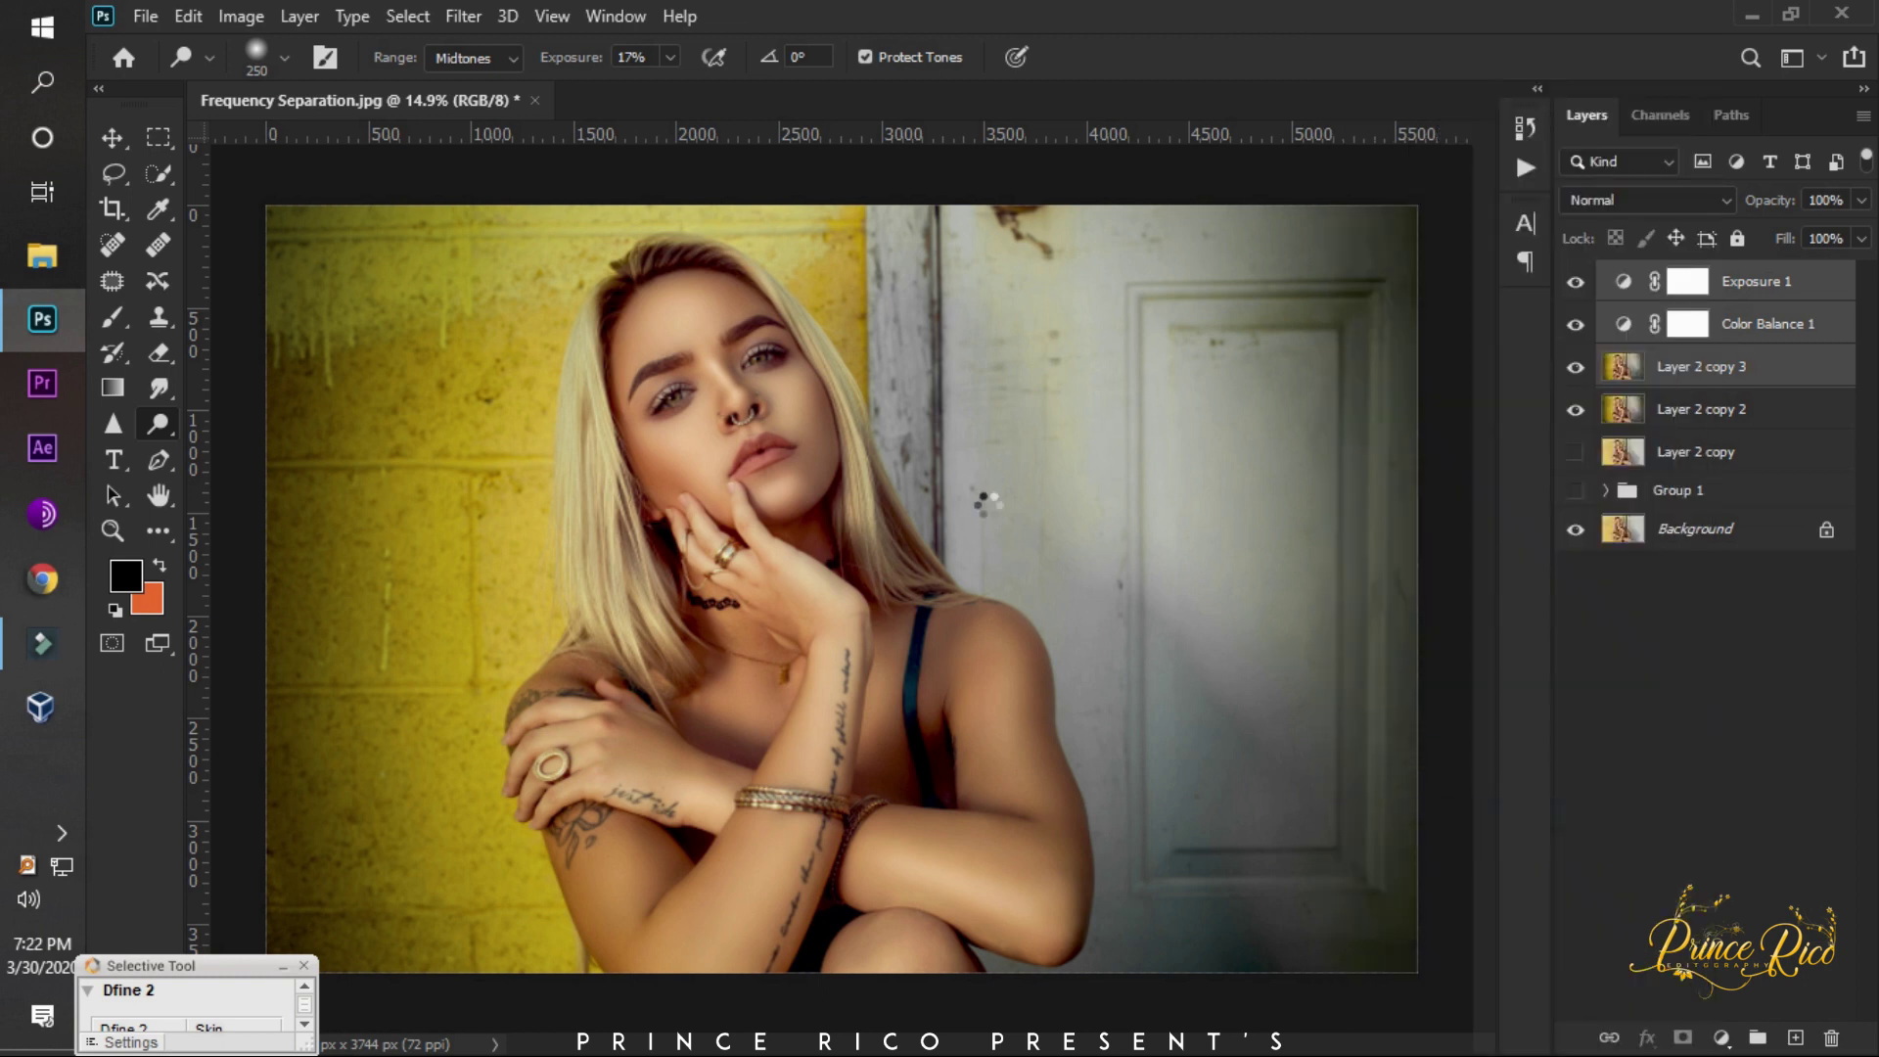
Hide Layer 2 copy 2 and toggle Exposure 1 on and off to compare before and after.
scroll(803, 455, "up", 3)
scroll(765, 384, "up", 3)
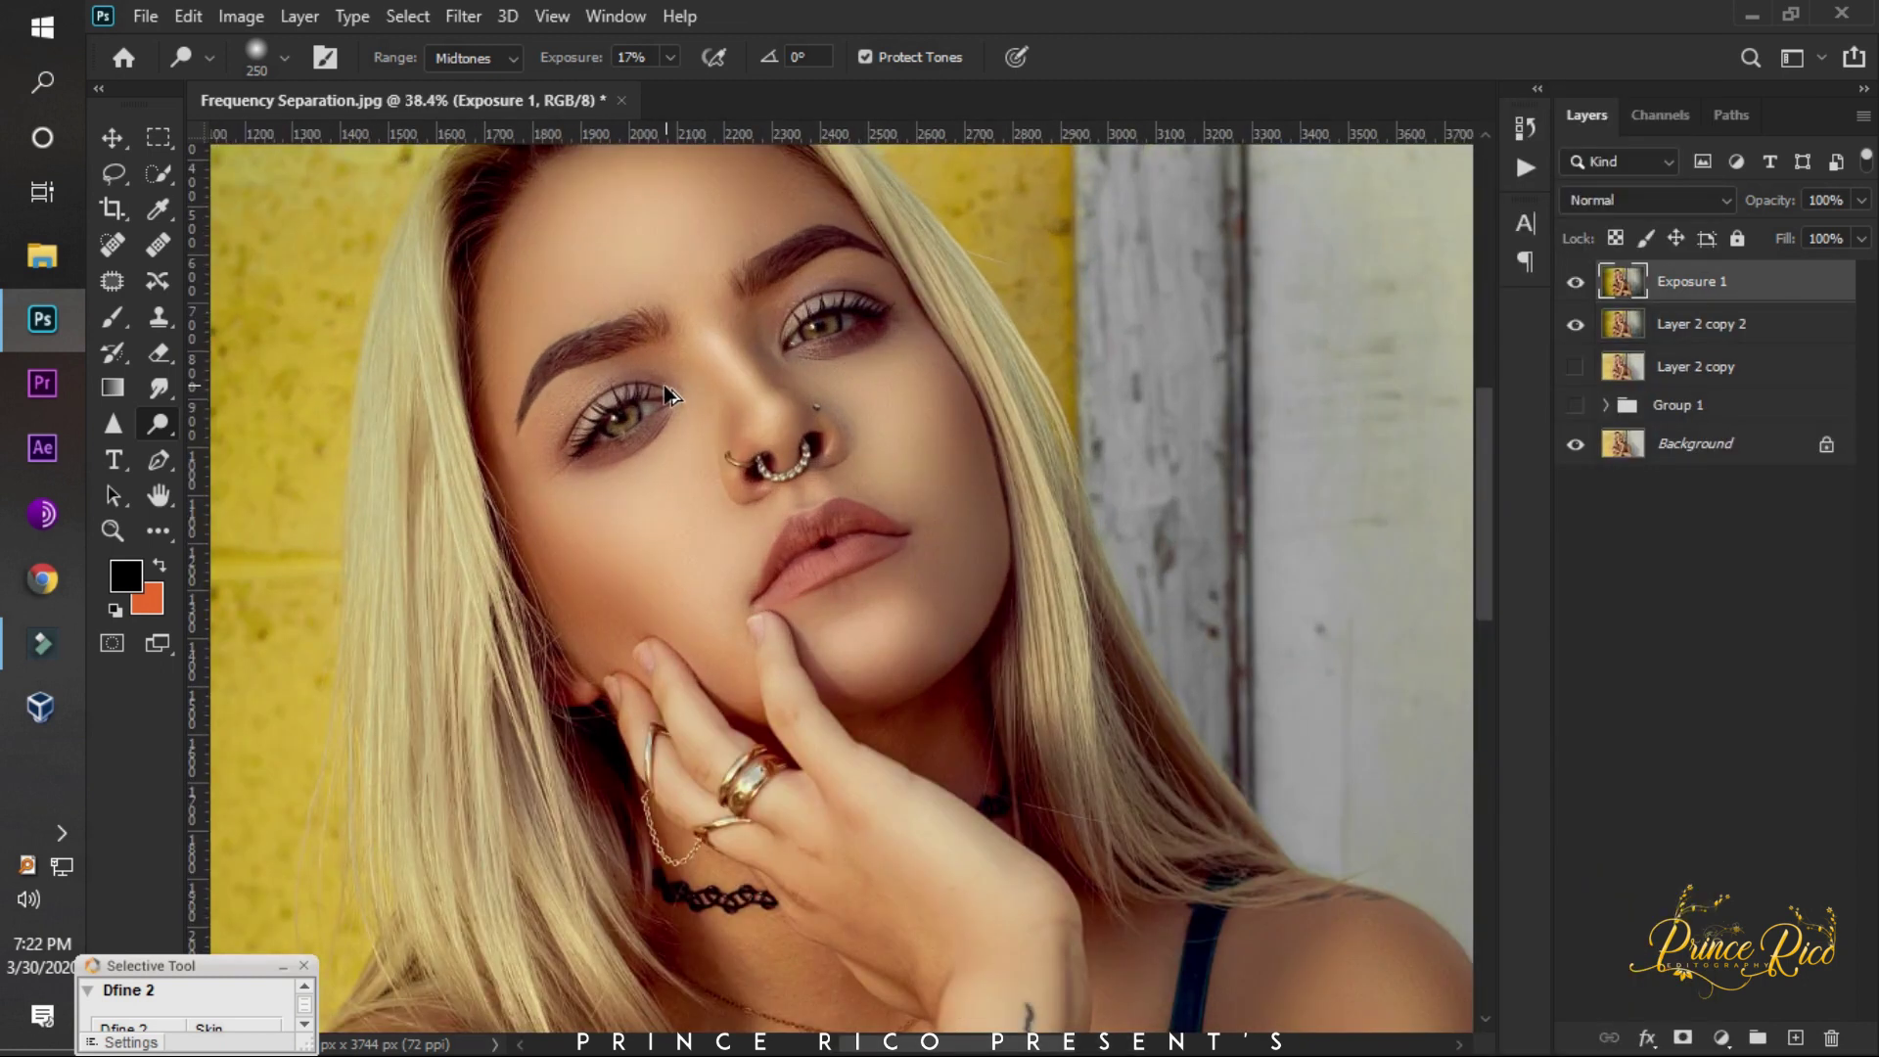
scroll(663, 431, "up", 2)
scroll(666, 433, "down", 3)
scroll(832, 421, "down", 2)
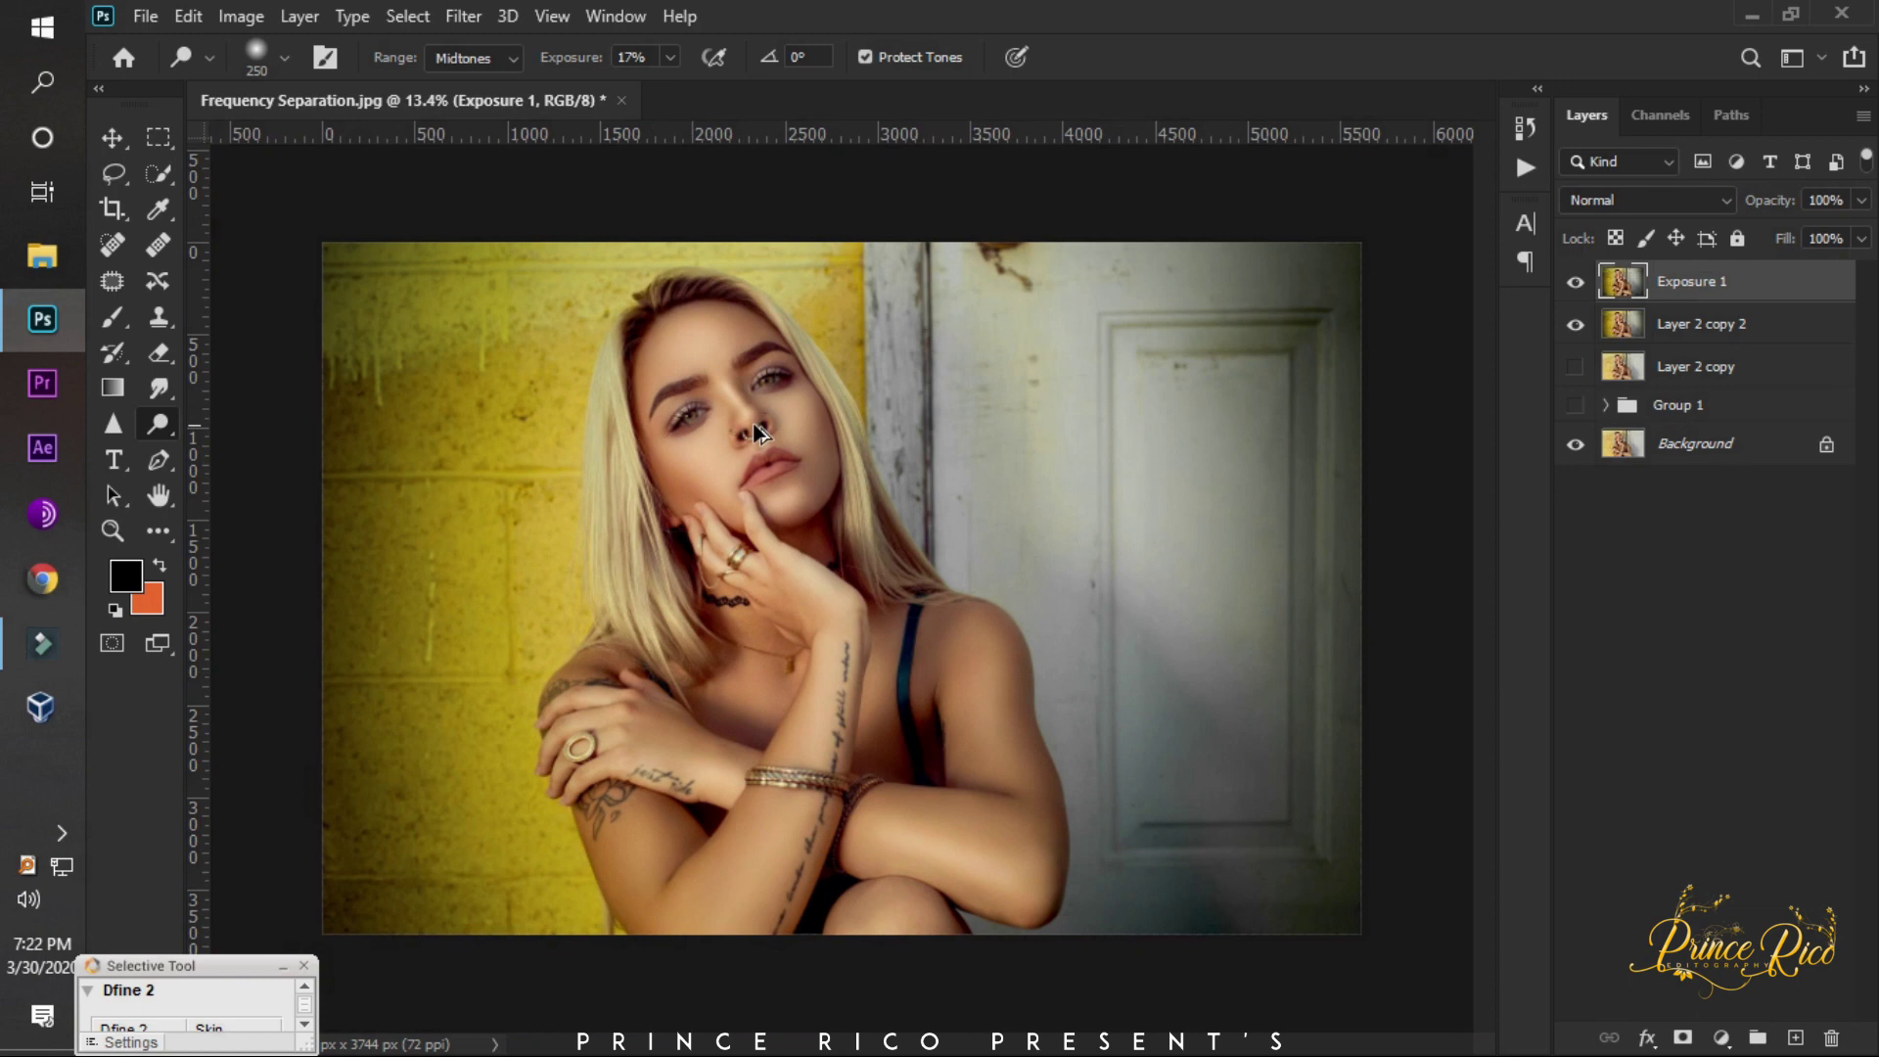
scroll(979, 406, "down", 1)
scroll(1014, 403, "up", 1)
scroll(1015, 403, "up", 1)
scroll(646, 414, "down", 1)
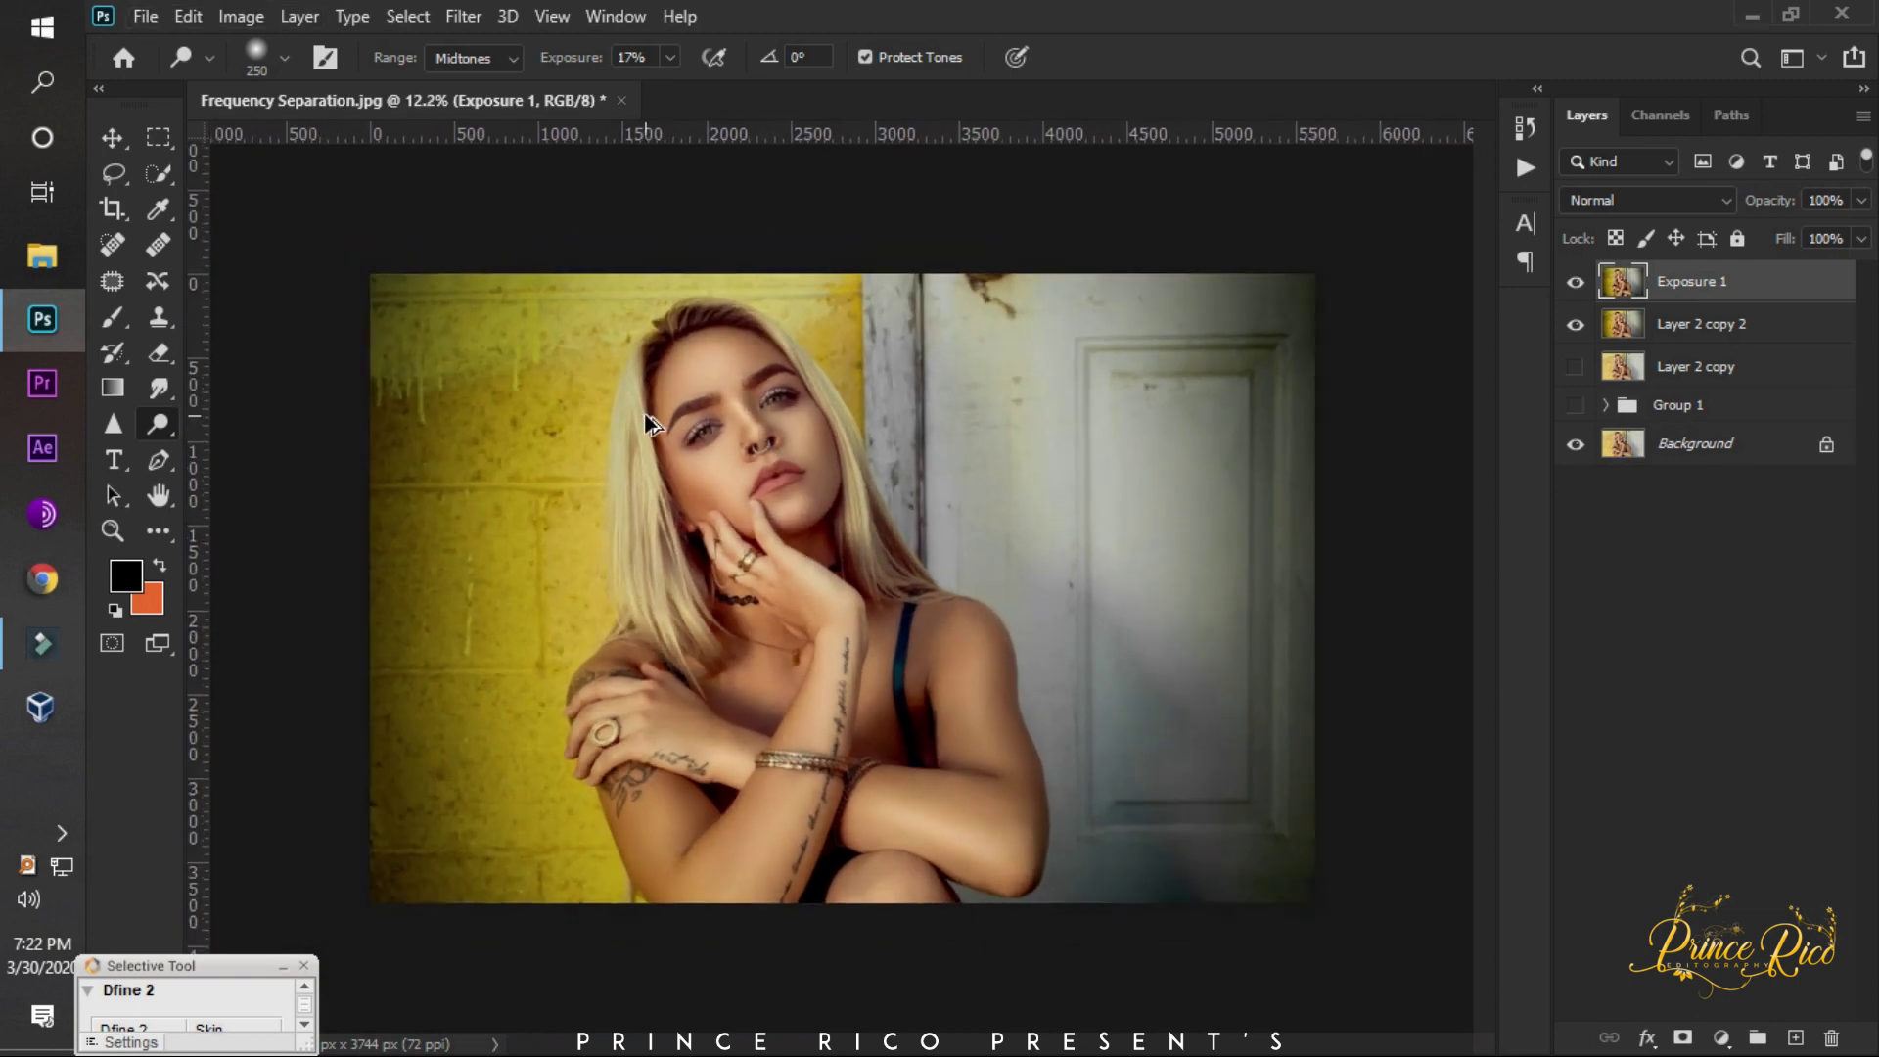
left_click(1575, 325)
left_click(1575, 282)
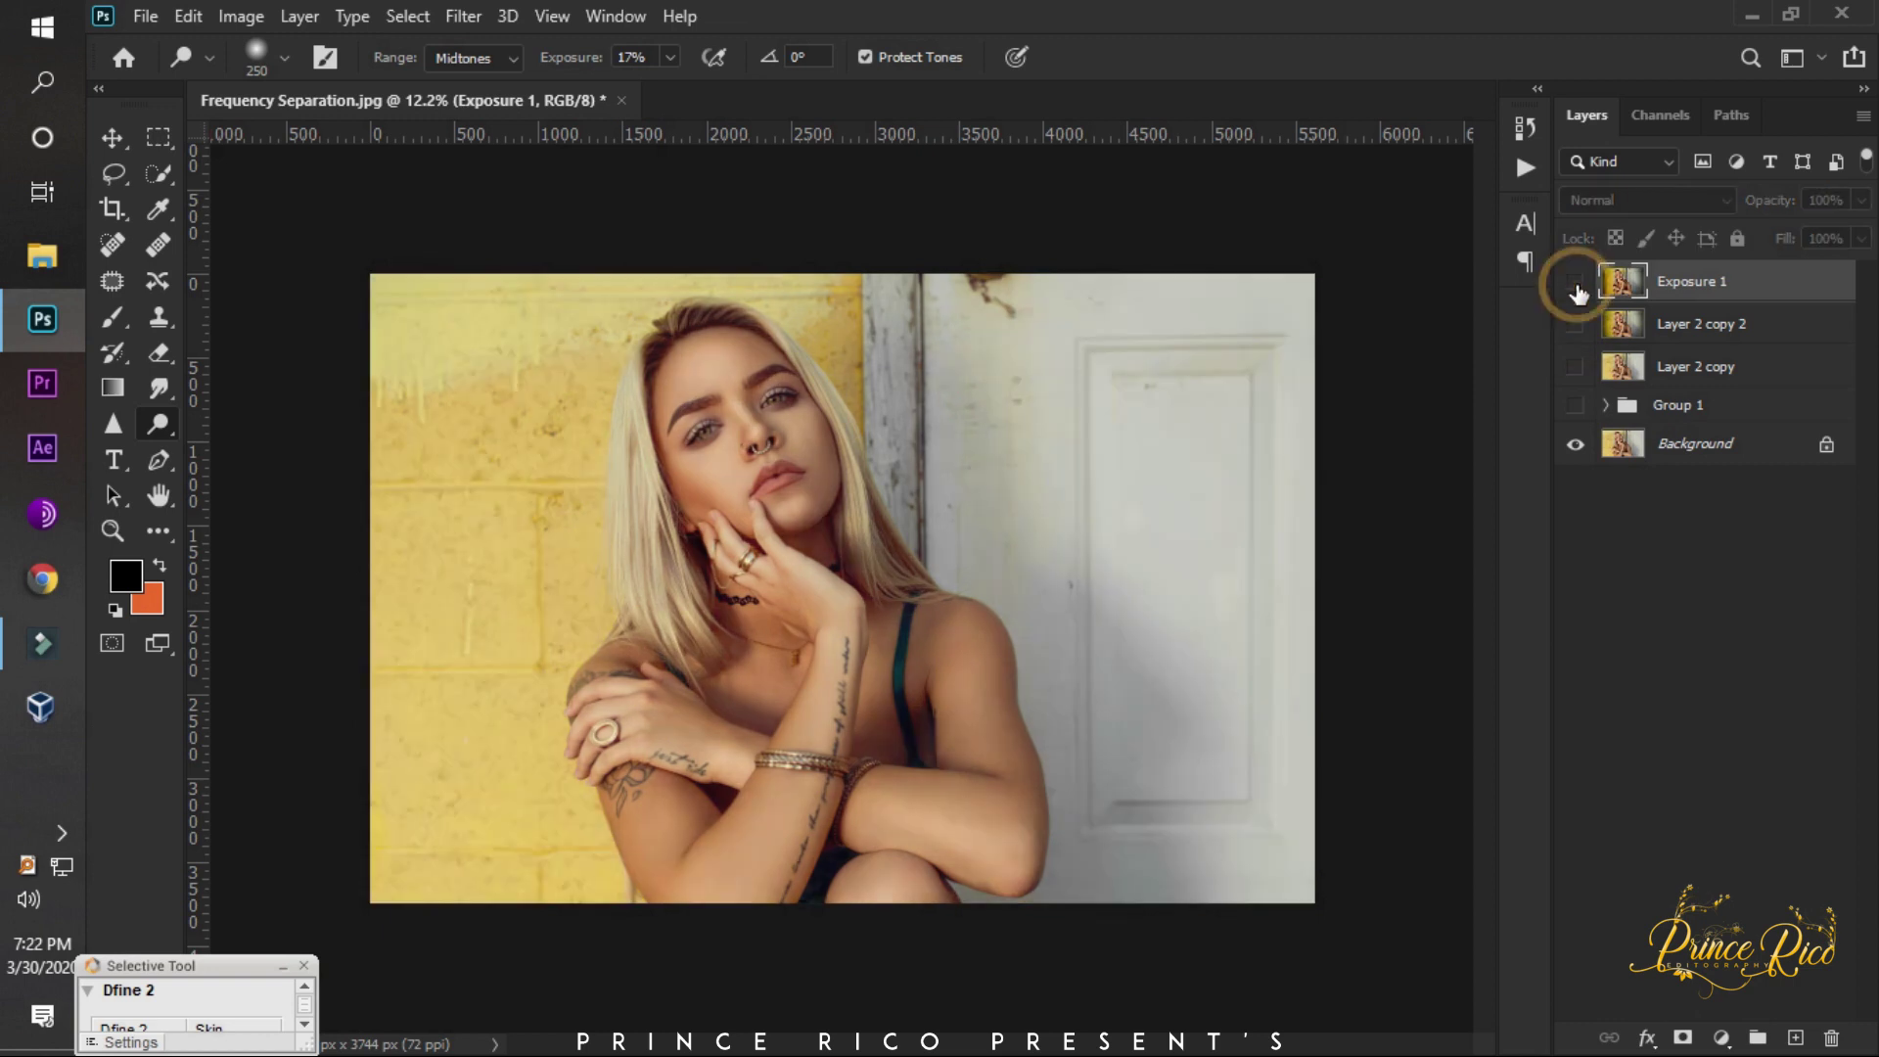
left_click(1575, 281)
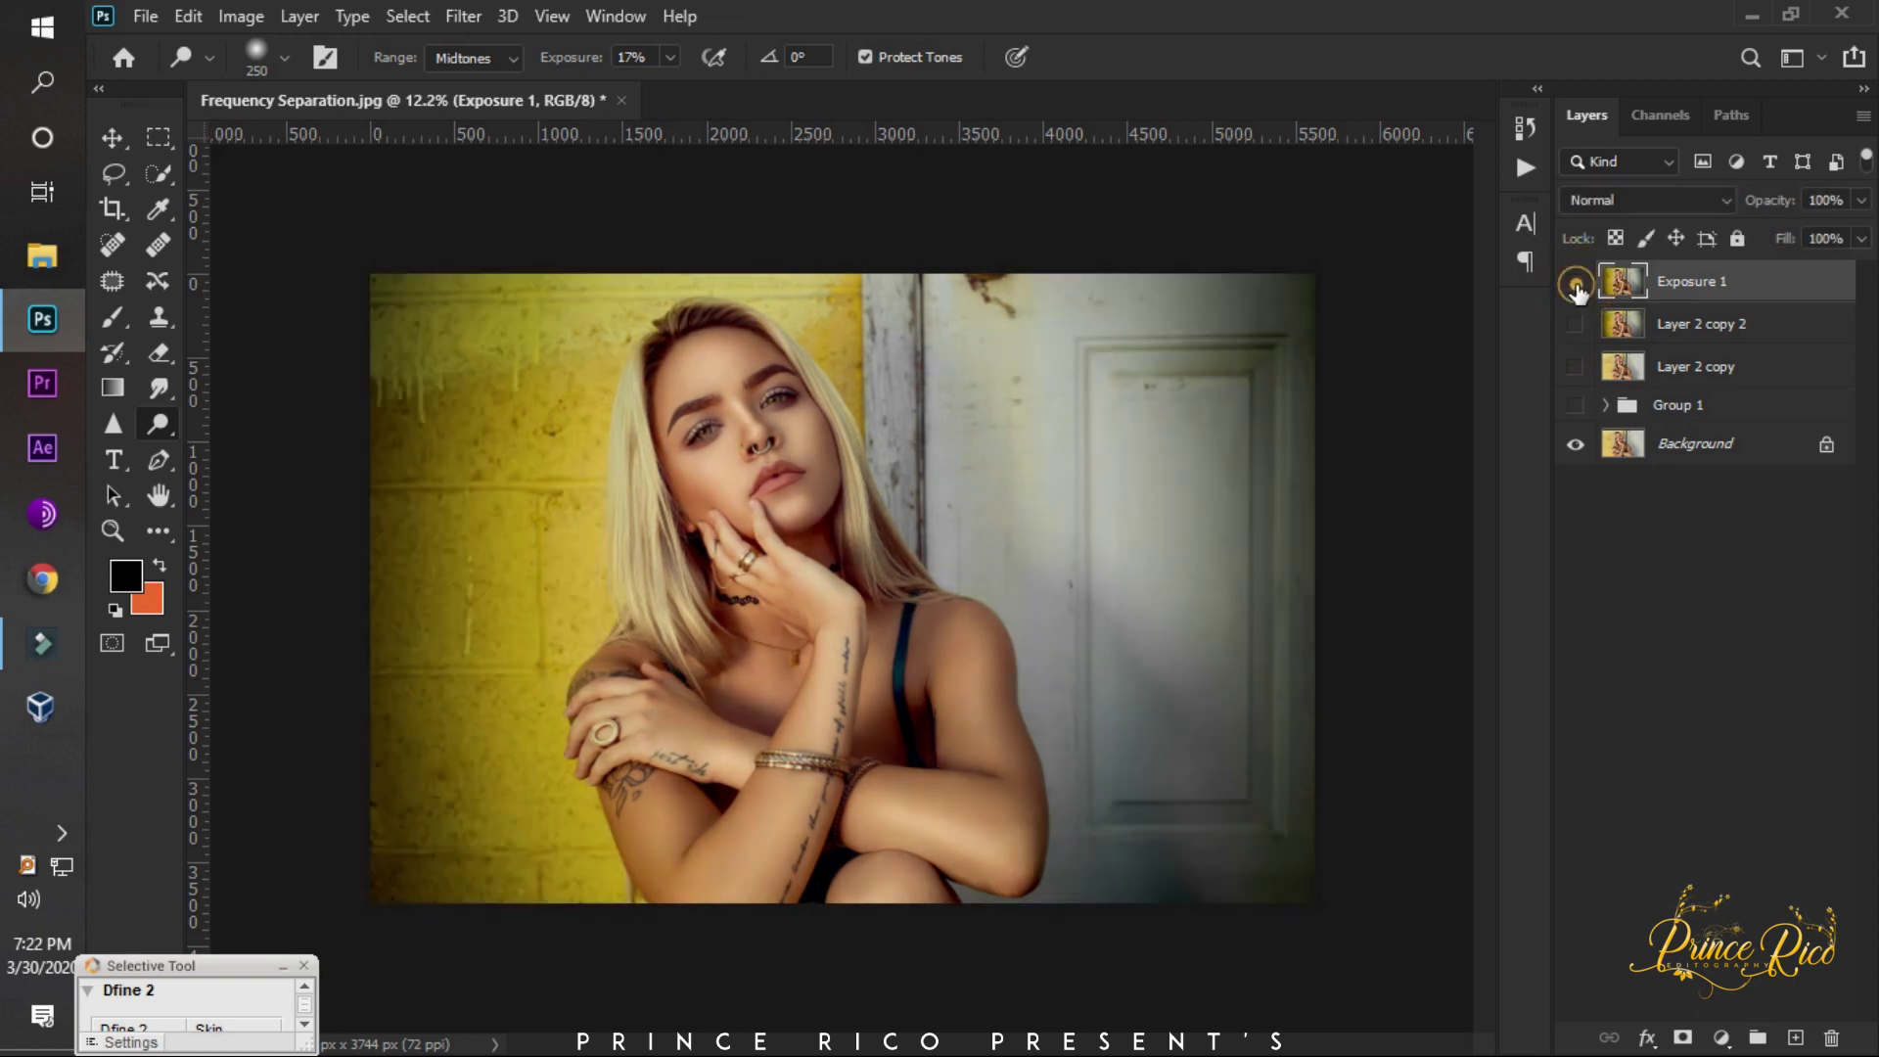
left_click(1576, 284)
left_click(1575, 284)
Hide the Background layer and choose File > Save As.
left_click(1576, 445)
scroll(736, 360, "up", 3)
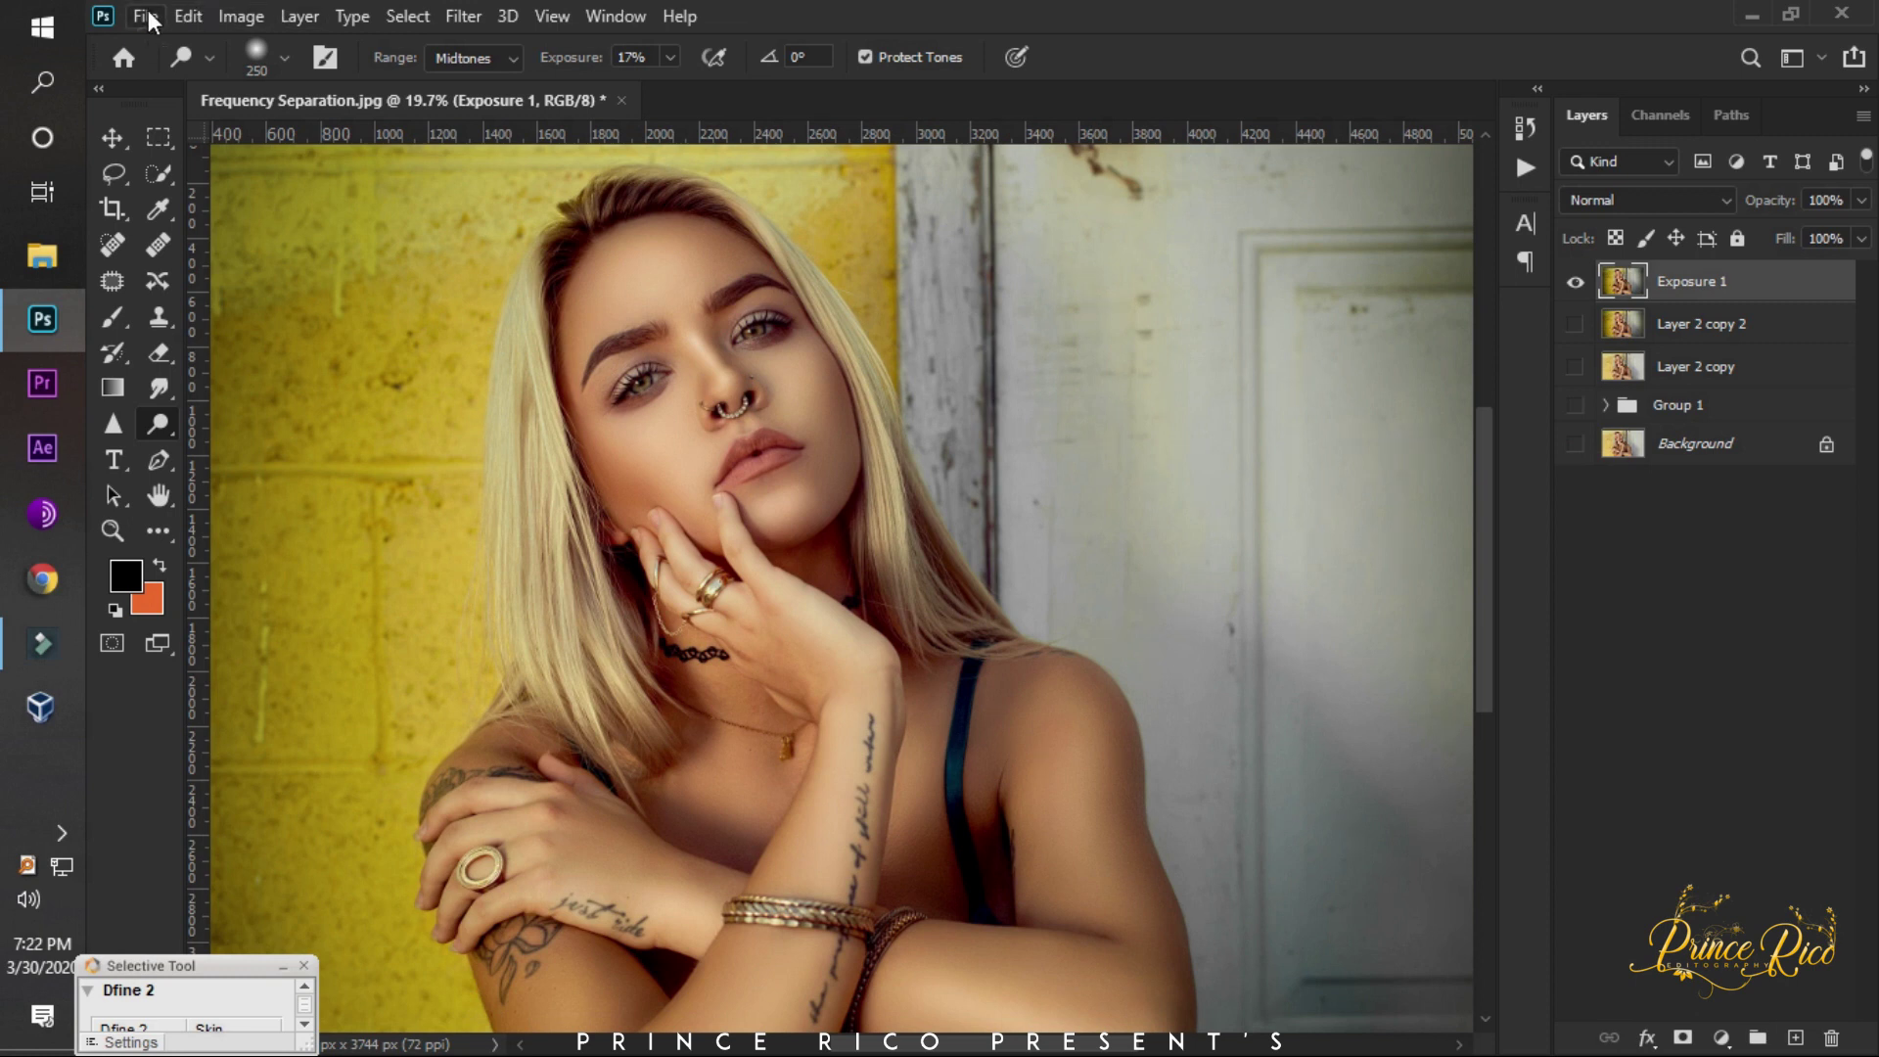
left_click(149, 20)
left_click(239, 347)
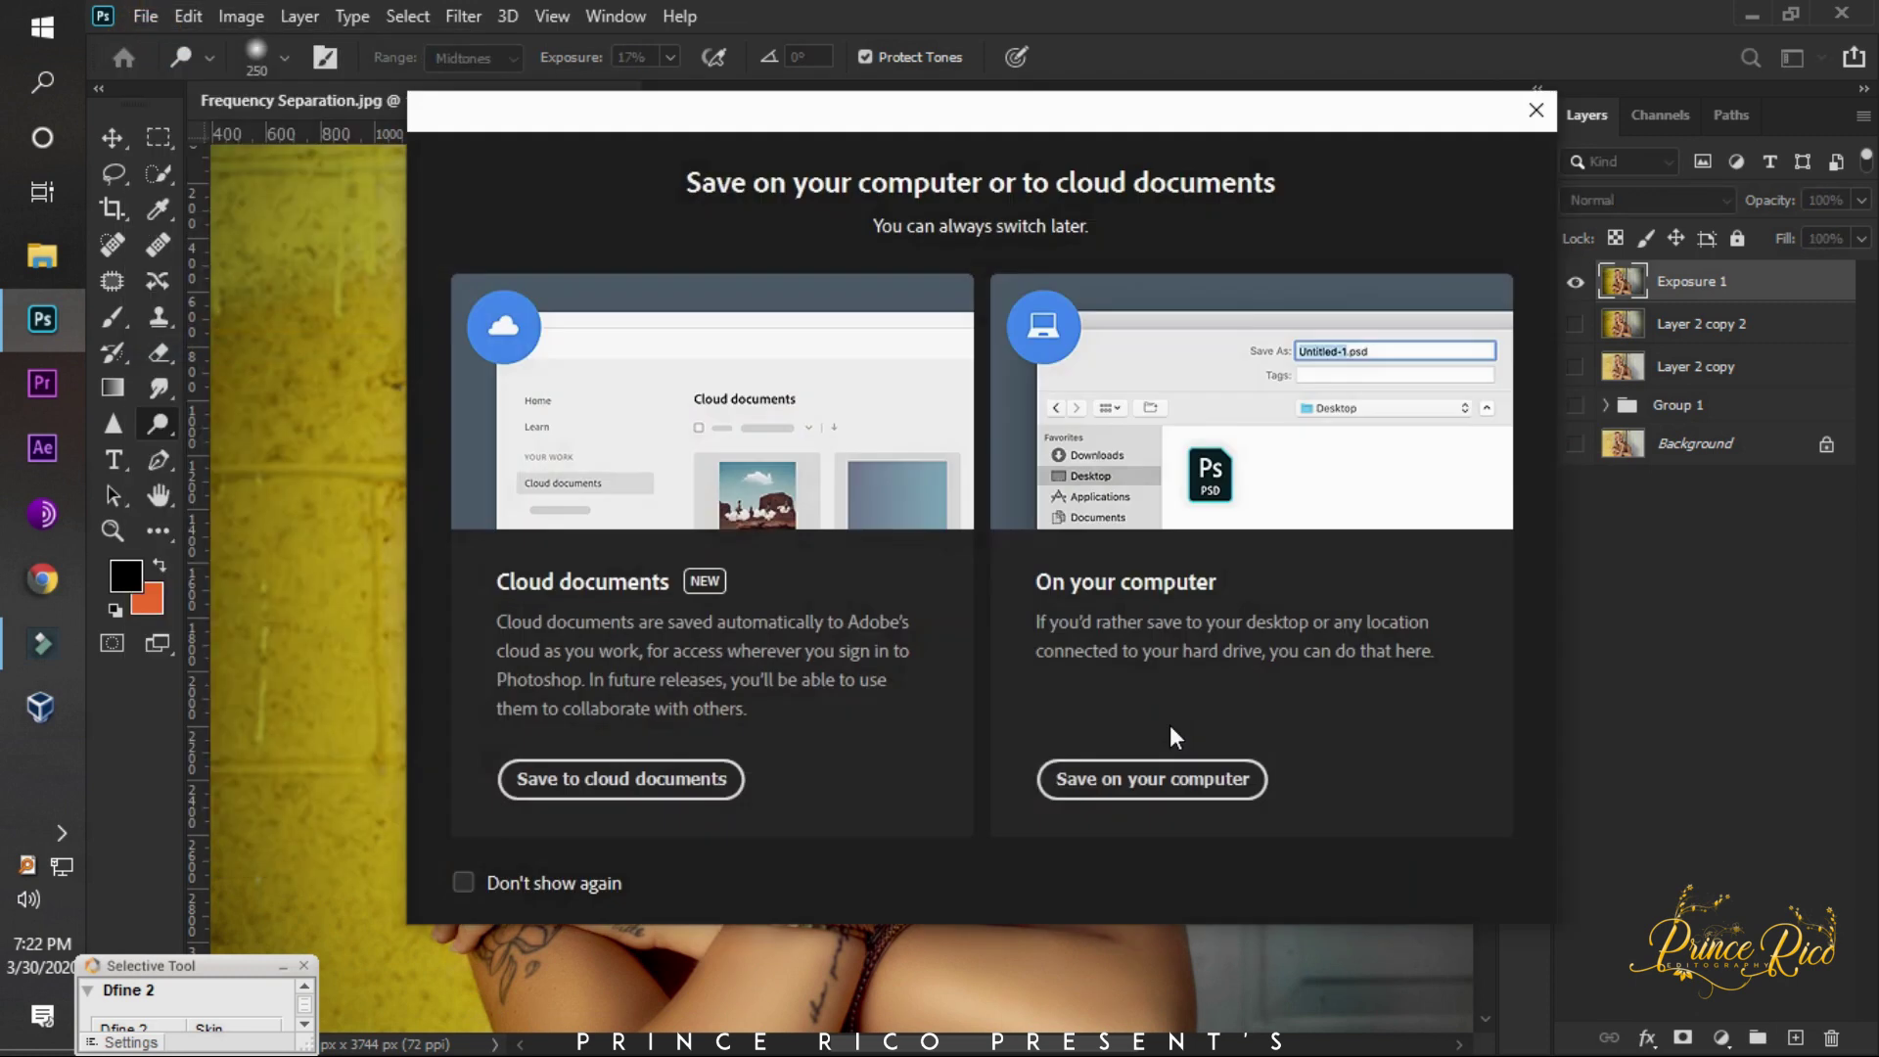